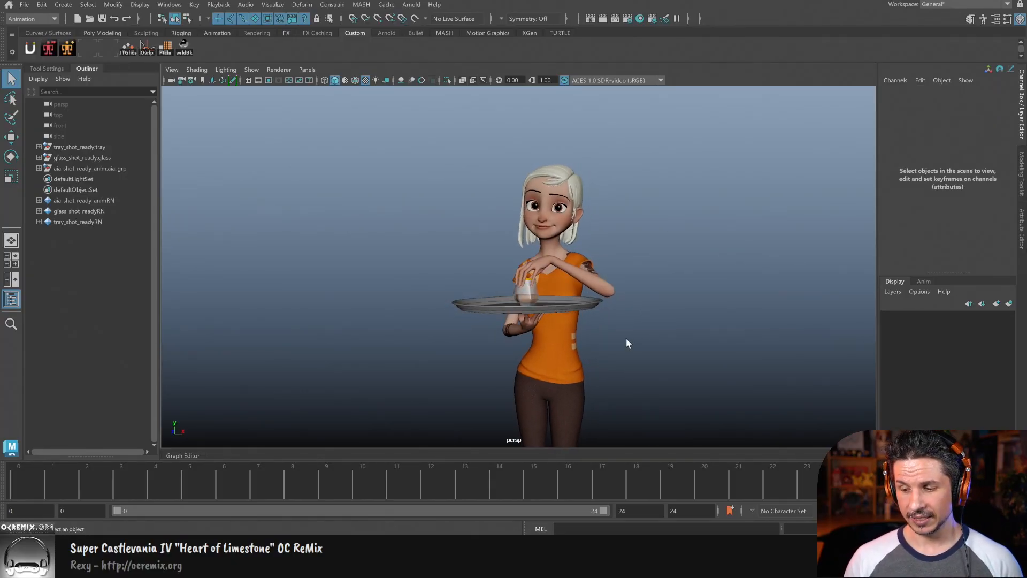
Step: Examine the character, tray and glass from several angles and distances
scroll(621, 326, up, 5)
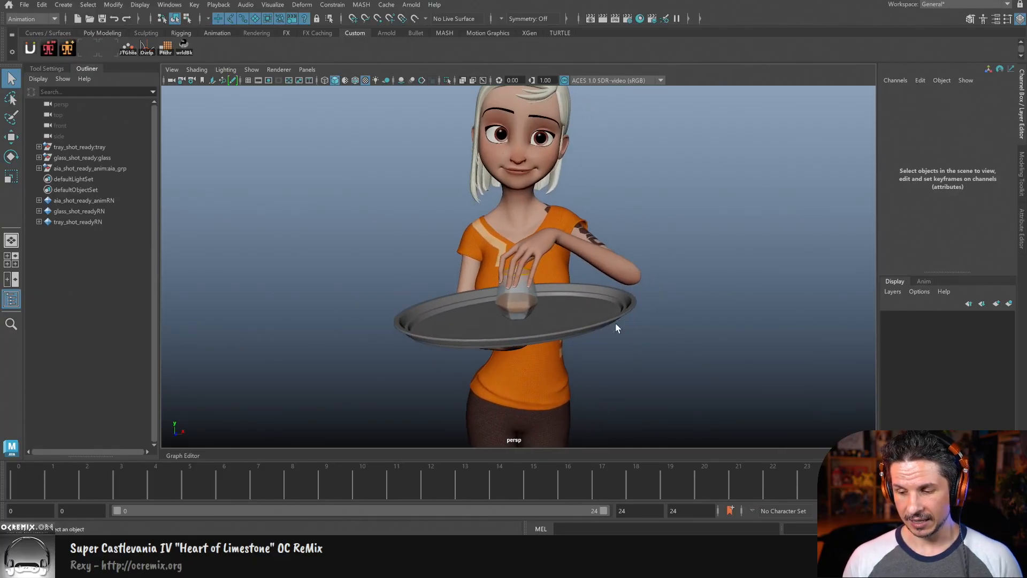
alt+right_drag(619, 321, 733, 349)
alt+drag(733, 348, 533, 332)
alt+drag(630, 350, 583, 340)
alt+middle_drag(594, 335, 637, 379)
alt+right_drag(636, 379, 580, 359)
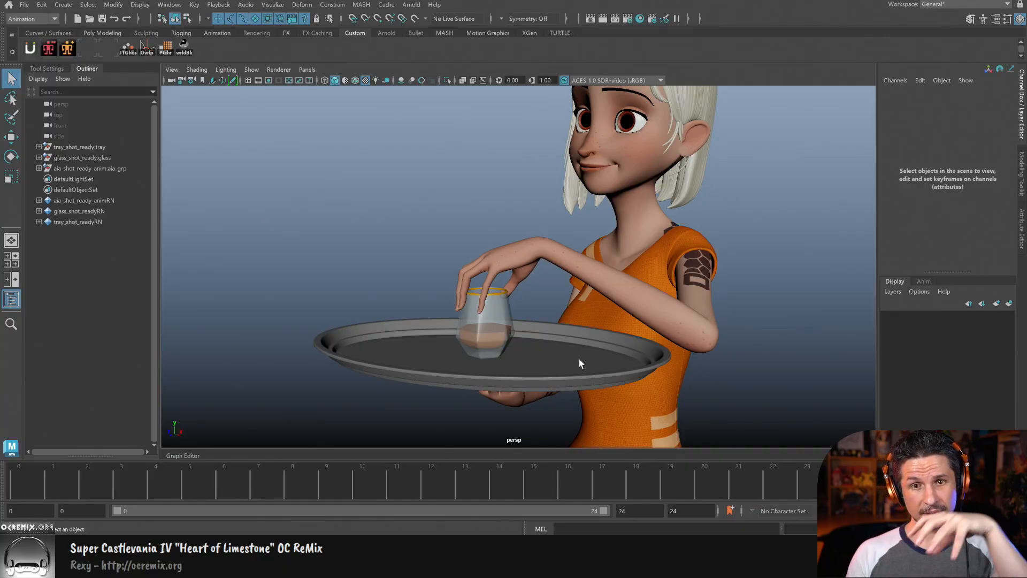
alt+right_drag(579, 359, 578, 304)
alt+drag(577, 304, 675, 337)
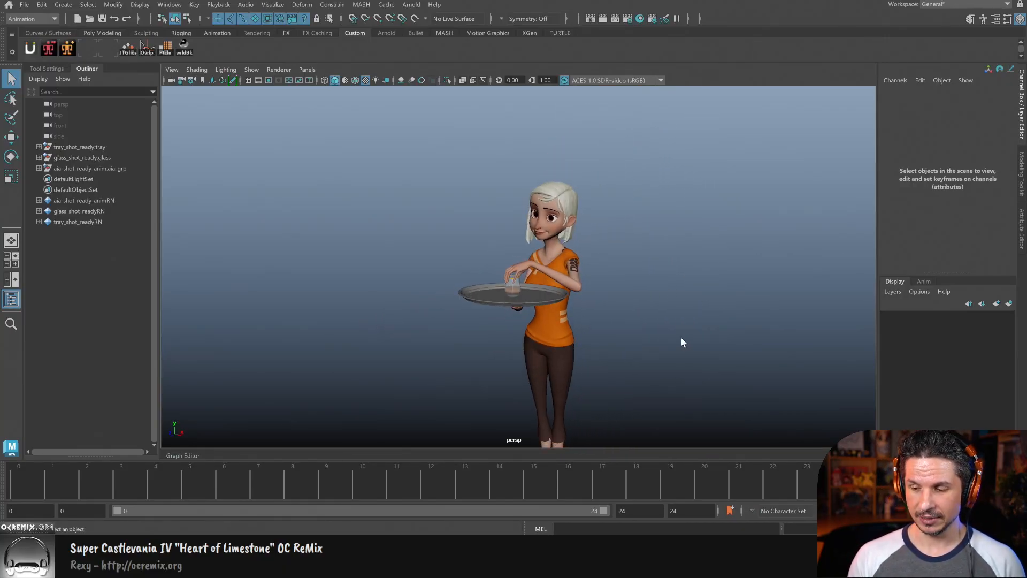
alt+right_drag(675, 337, 595, 337)
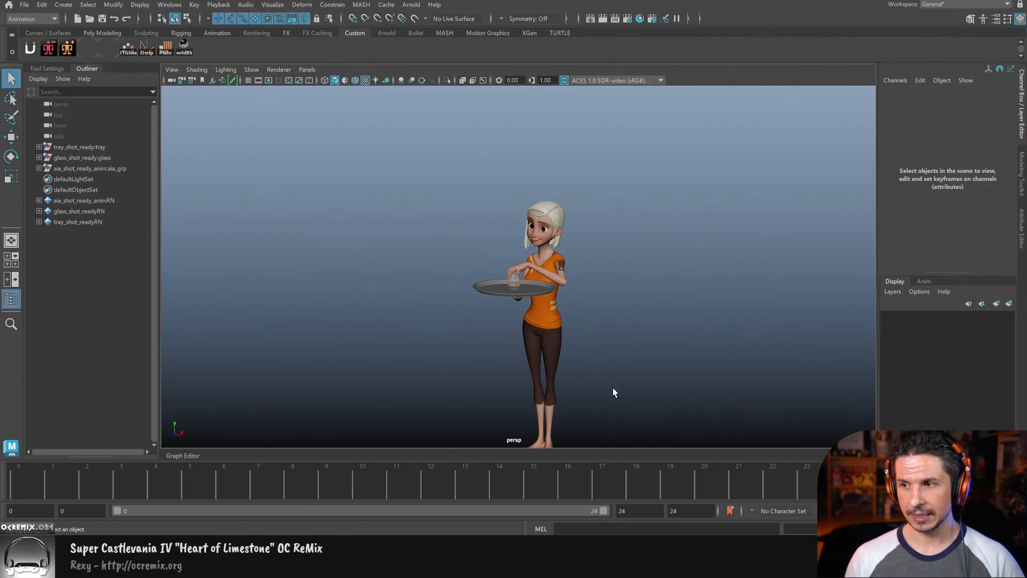
alt+drag(643, 358, 624, 357)
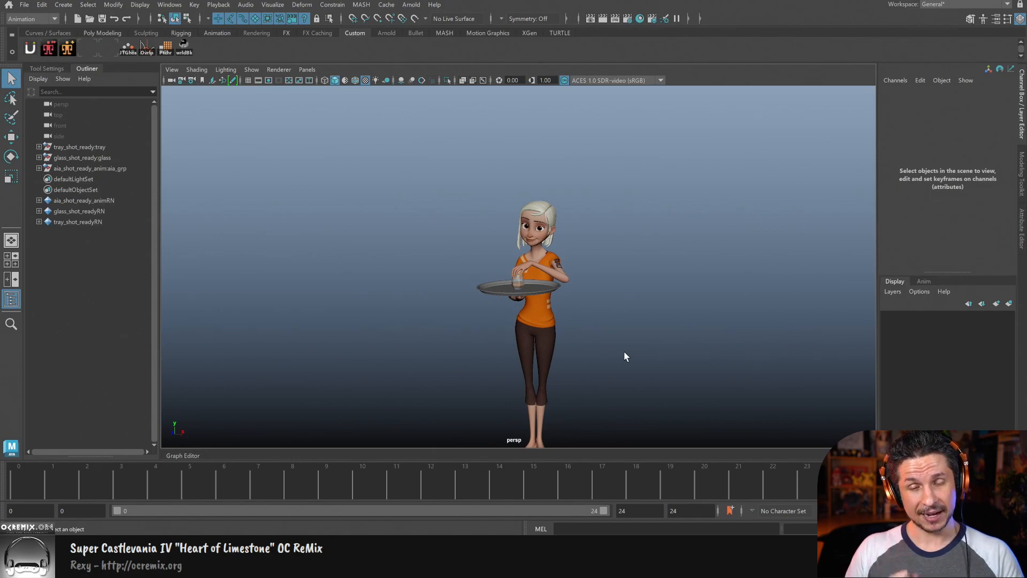
Step: Create a polygon cube and scale it into a thin, wide slab at the character's feet
alt+middle_drag(572, 325, 564, 274)
alt+right_drag(564, 274, 676, 286)
click(63, 5)
mouse_move(110, 46)
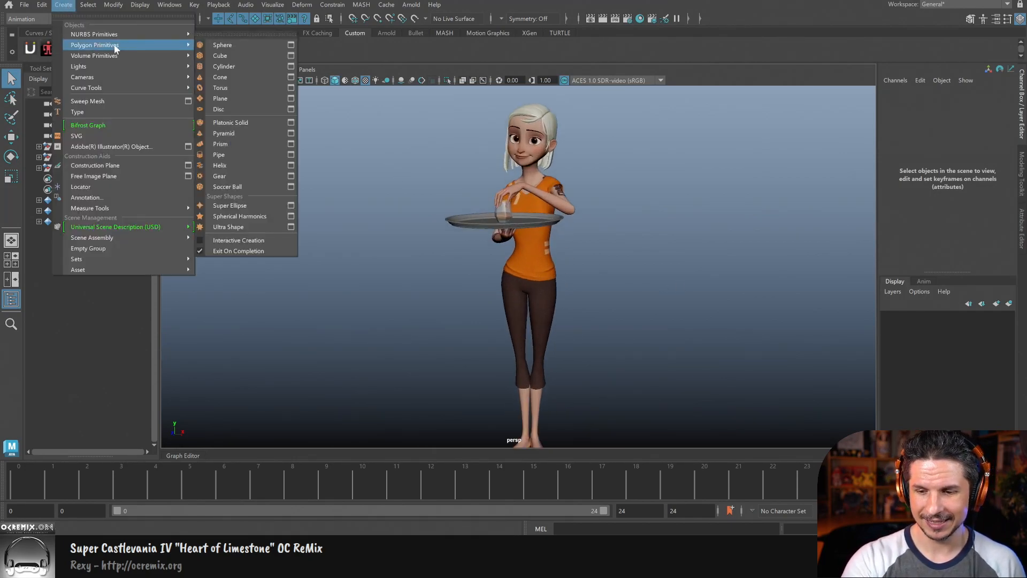
click(255, 57)
key(r)
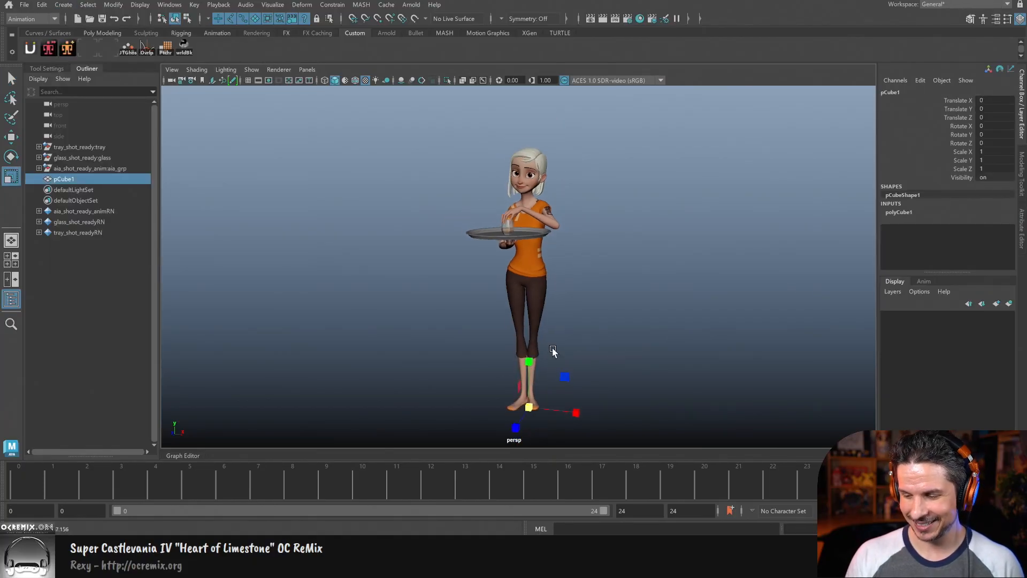
drag(530, 404, 617, 407)
drag(528, 358, 530, 401)
Step: Raise the slab in front of the character below the tray, to about Translate Y 97.2 and Translate Z 35
alt+drag(615, 379, 528, 385)
key(w)
alt+drag(587, 402, 718, 298)
drag(502, 267, 503, 238)
key(r)
key(w)
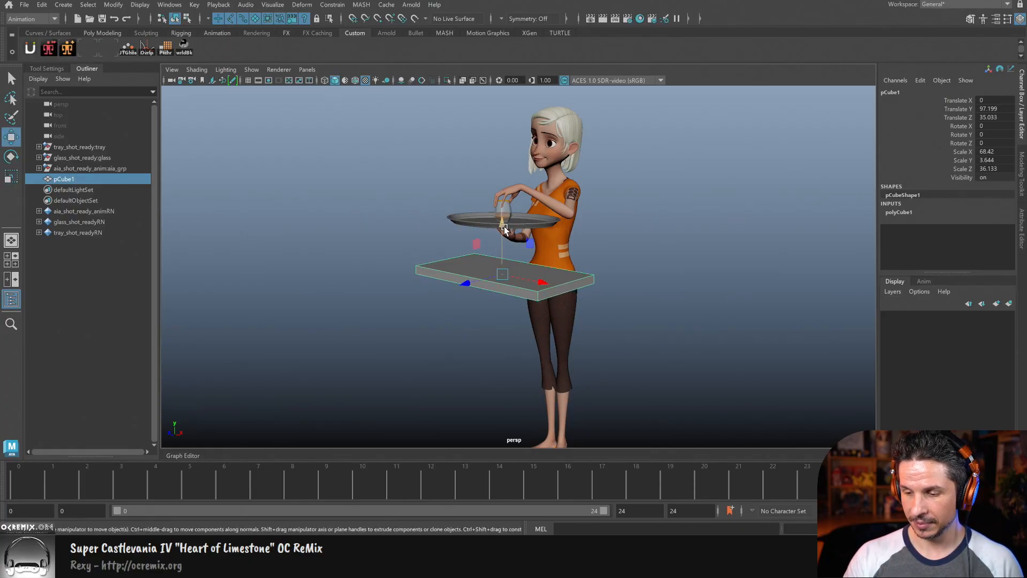
Step: Stretch the slab into a long bar at about Scale X 307.2 and raise it to about Translate Y 100.4
click(617, 236)
key(q)
alt+drag(617, 236, 717, 313)
click(570, 288)
key(r)
click(684, 266)
key(w)
alt+drag(617, 298, 595, 315)
alt+right_drag(594, 316, 655, 318)
alt+drag(639, 320, 662, 320)
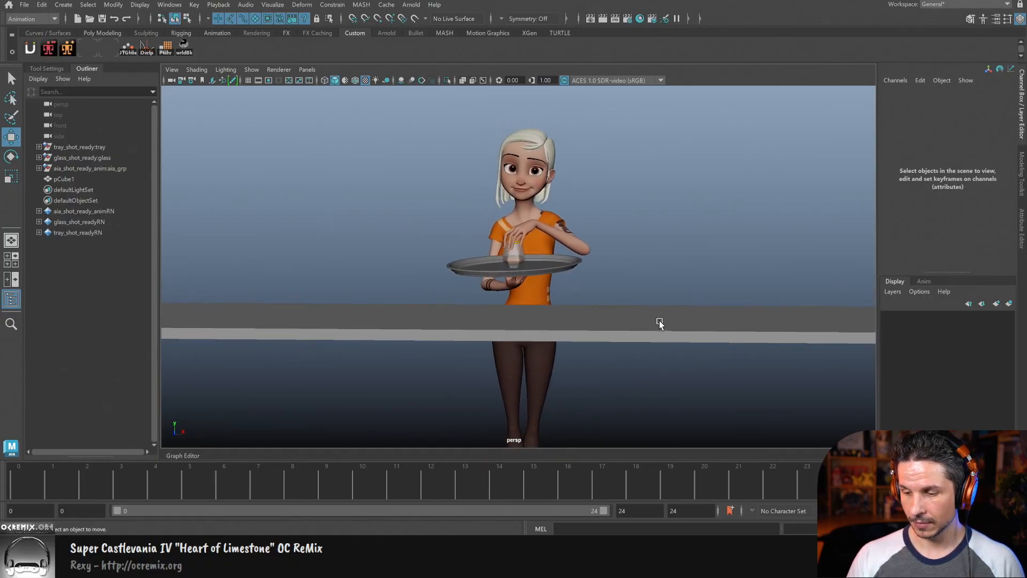
alt+right_drag(662, 320, 725, 301)
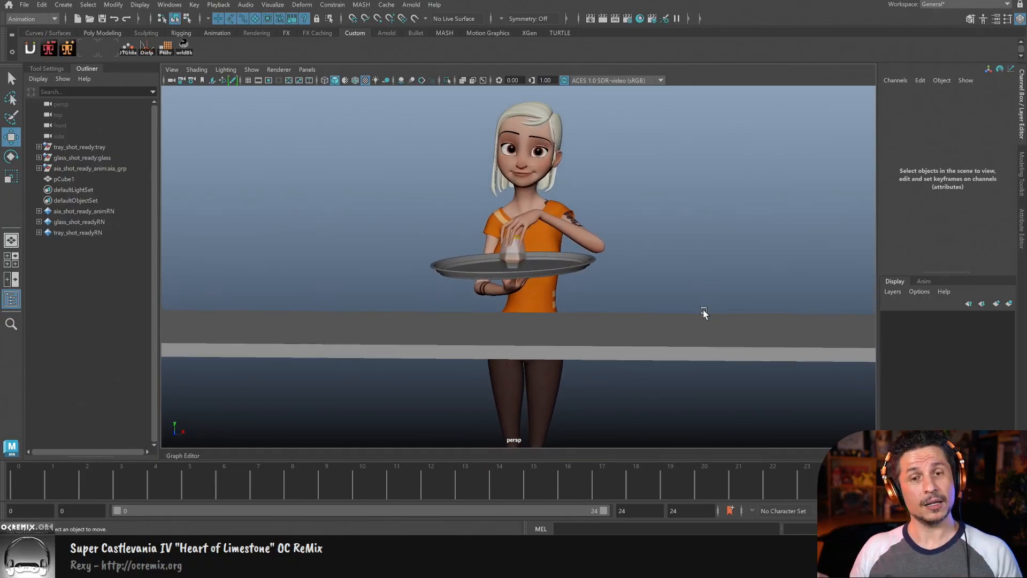
Step: Rename the long slab as barTop and deselect it
click(672, 356)
click(894, 92)
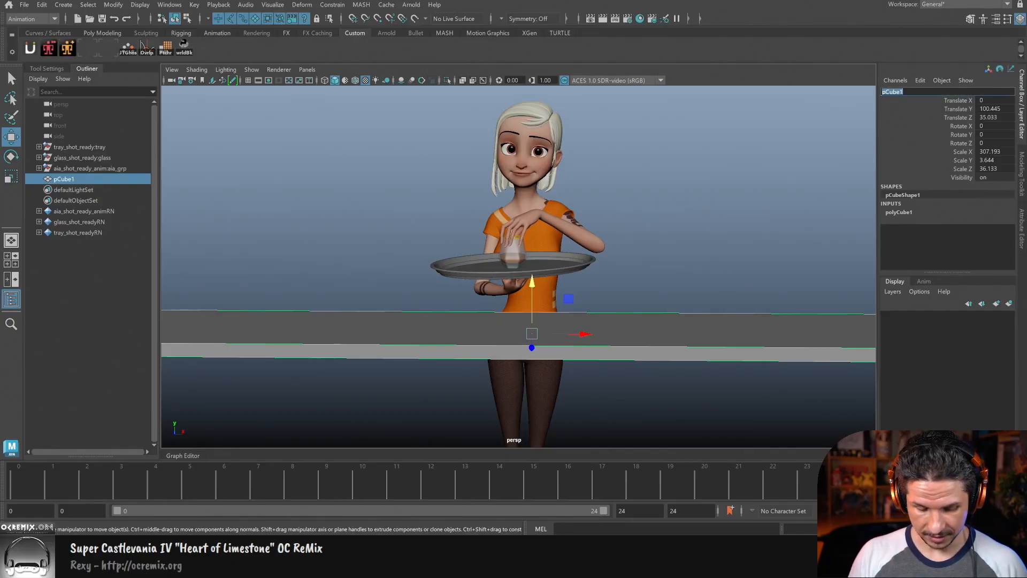
text(barTop)
key(Return)
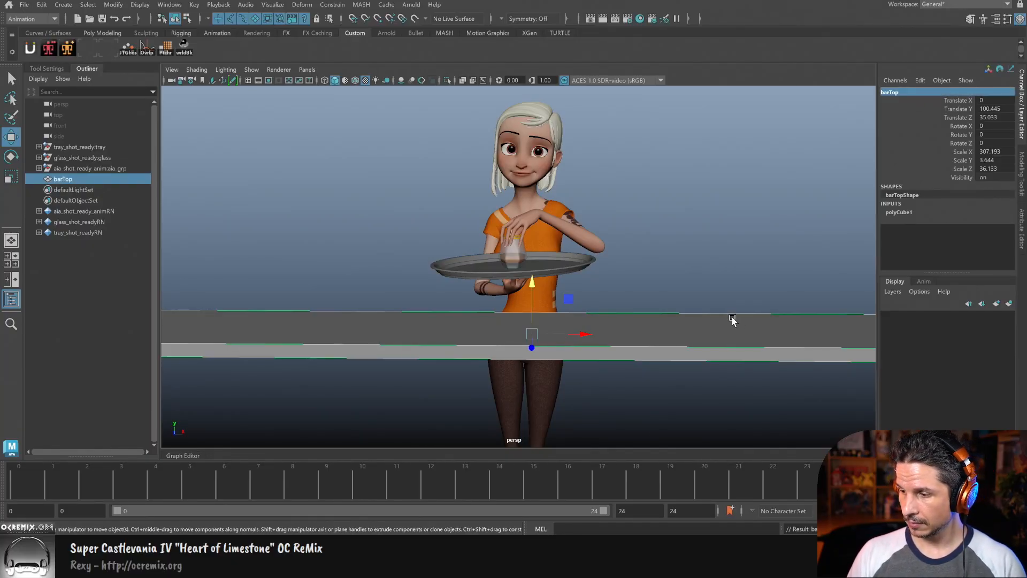
click(88, 5)
click(731, 282)
Step: Show the rig control curves of the character, tray and glass in the viewport
alt+drag(732, 282, 672, 300)
alt+drag(658, 343, 644, 360)
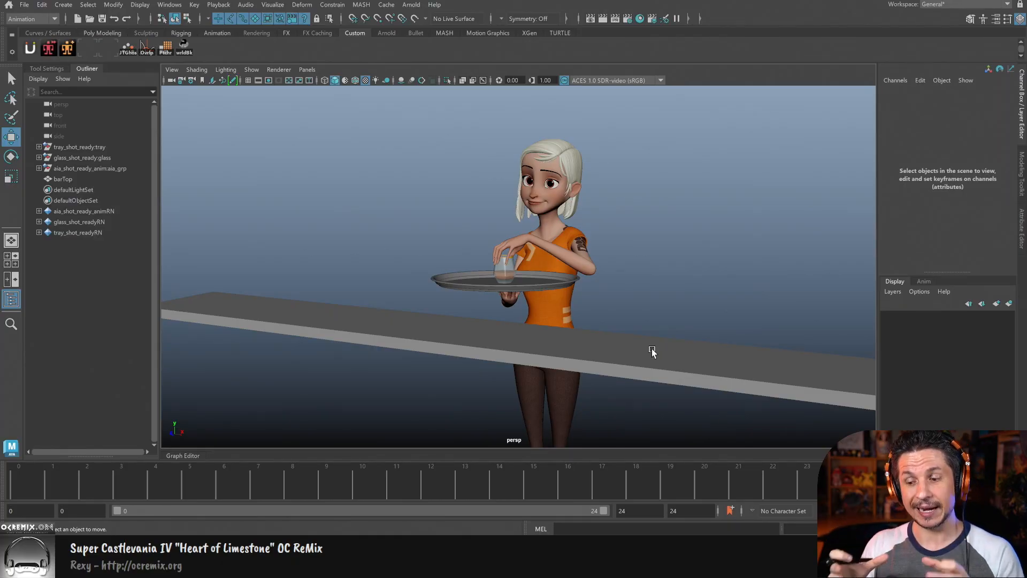
key(alt+1)
alt+drag(626, 297, 623, 323)
alt+middle_drag(622, 323, 624, 314)
alt+drag(624, 317, 688, 289)
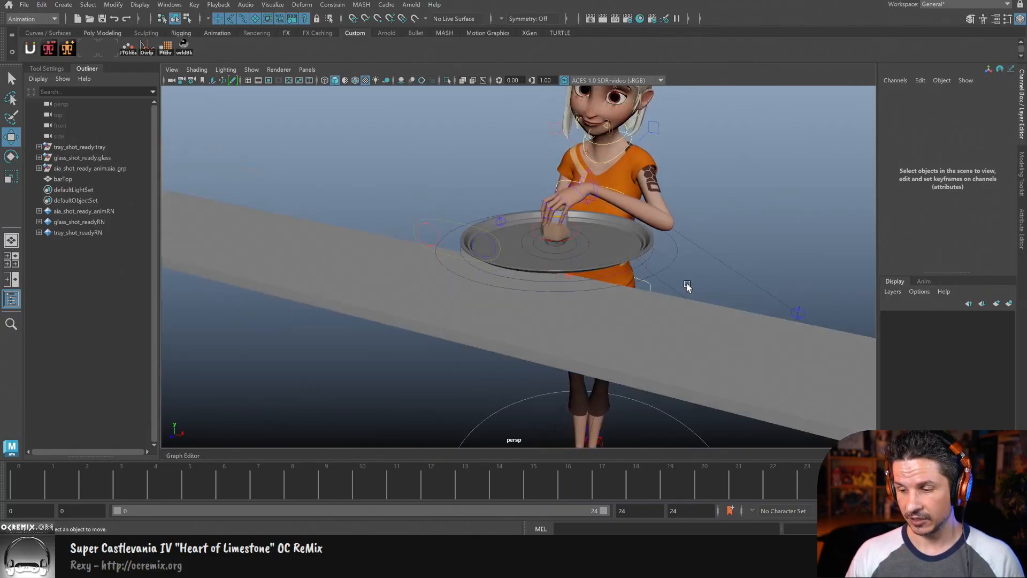
Step: Move the tray's root control away from the character over the bar, to about Translate X -55.1 and Translate Z 53.2
click(672, 271)
drag(505, 249, 300, 289)
alt+drag(436, 312, 499, 298)
drag(455, 236, 456, 180)
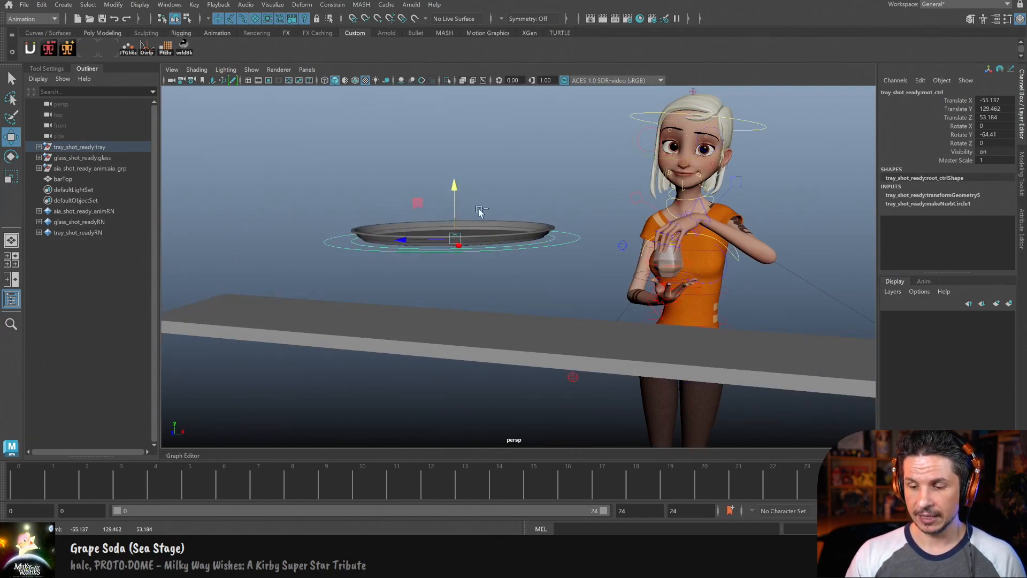
key(ctrl+z)
Step: Slide the tray's inner offset control away from the root control's centre, to about Translate Z -20.2
key(q)
click(354, 291)
key(w)
alt+drag(461, 330, 471, 300)
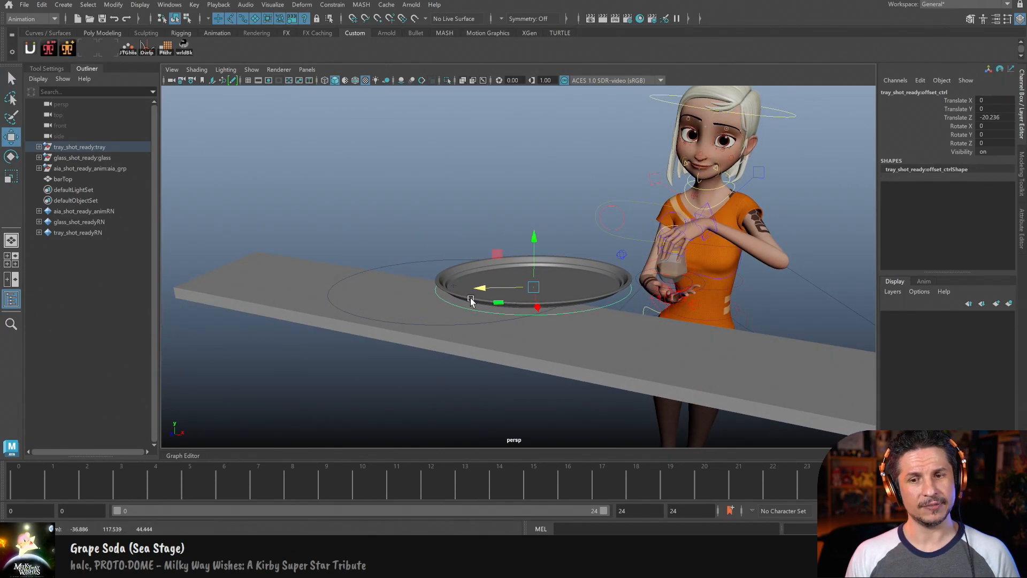
Step: Try rotating the tray's root control while the tray sits off its centre
click(432, 255)
key(e)
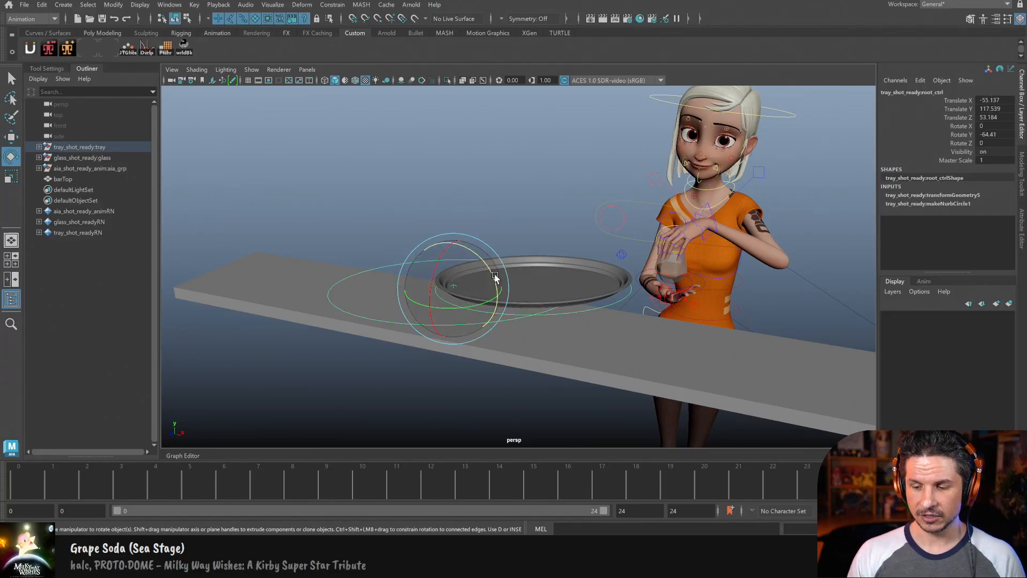
key(e)
drag(503, 290, 459, 293)
Step: Move the tray's offset control back to the root control's centre, with Translate Z at 0
click(572, 283)
key(w)
click(585, 262)
key(ctrl+z)
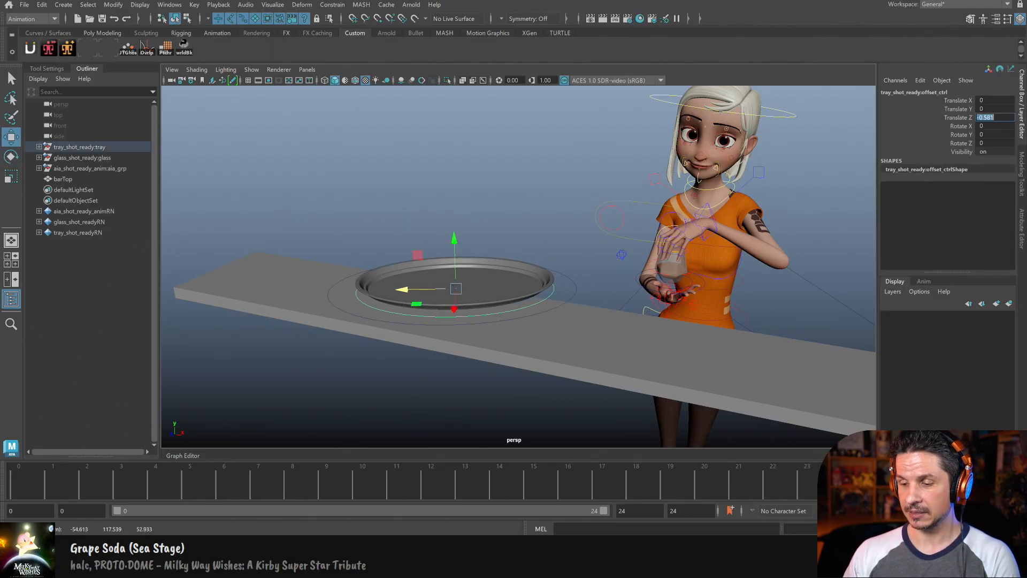
Step: Try rotating the tray's root control around the centred tray and undo the rotation
click(575, 288)
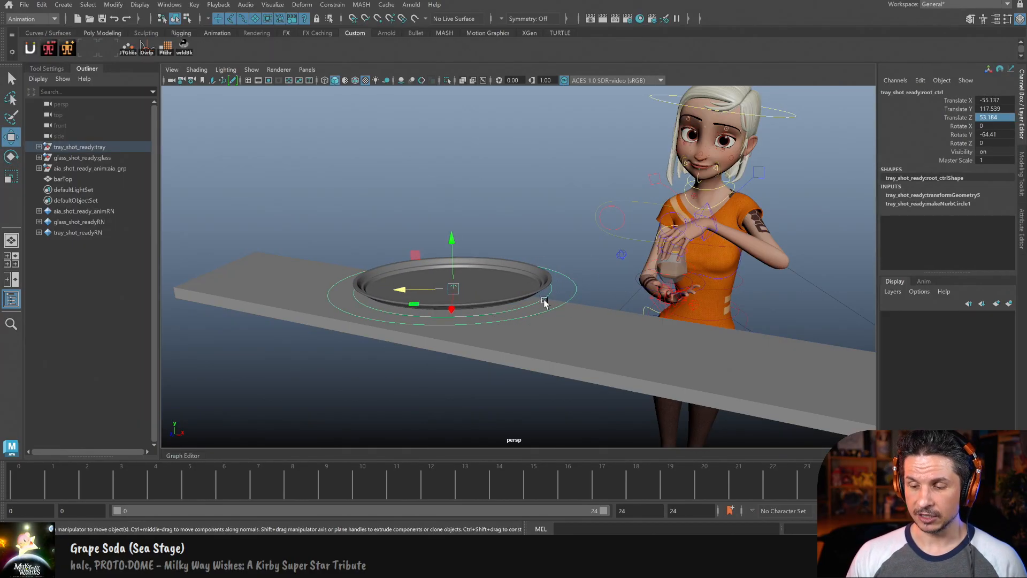
key(e)
mouse_move(486, 275)
mouse_down()
mouse_move(472, 268)
mouse_move(478, 284)
mouse_move(477, 268)
mouse_up()
key(ctrl+z)
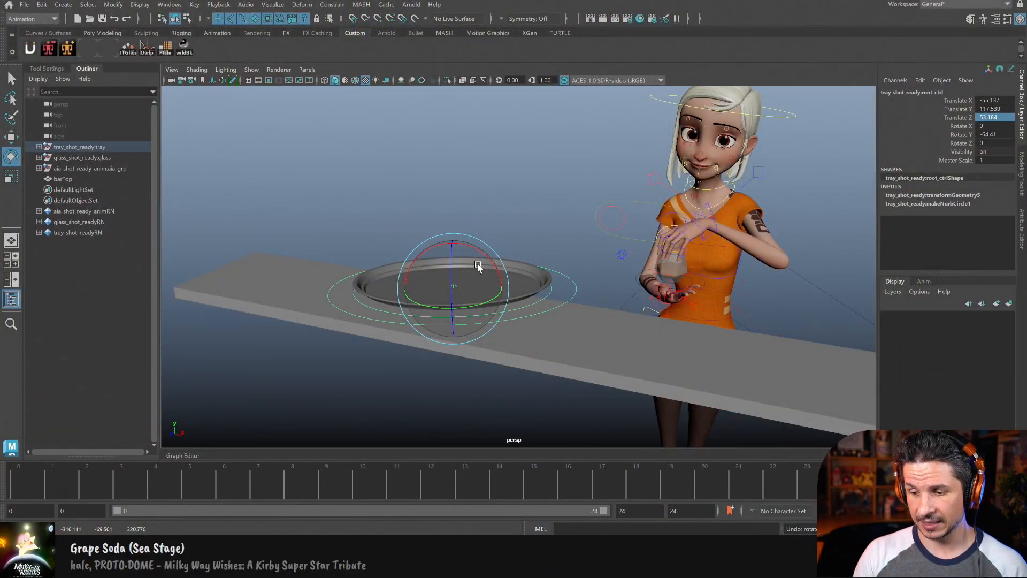
Step: Shift the tray's offset control off centre and tilt the tray with the root control to about Rotate X 17
click(553, 283)
key(w)
mouse_move(448, 287)
mouse_down()
mouse_move(526, 286)
mouse_move(482, 249)
mouse_move(493, 266)
mouse_move(458, 283)
mouse_up()
key(Up)
key(e)
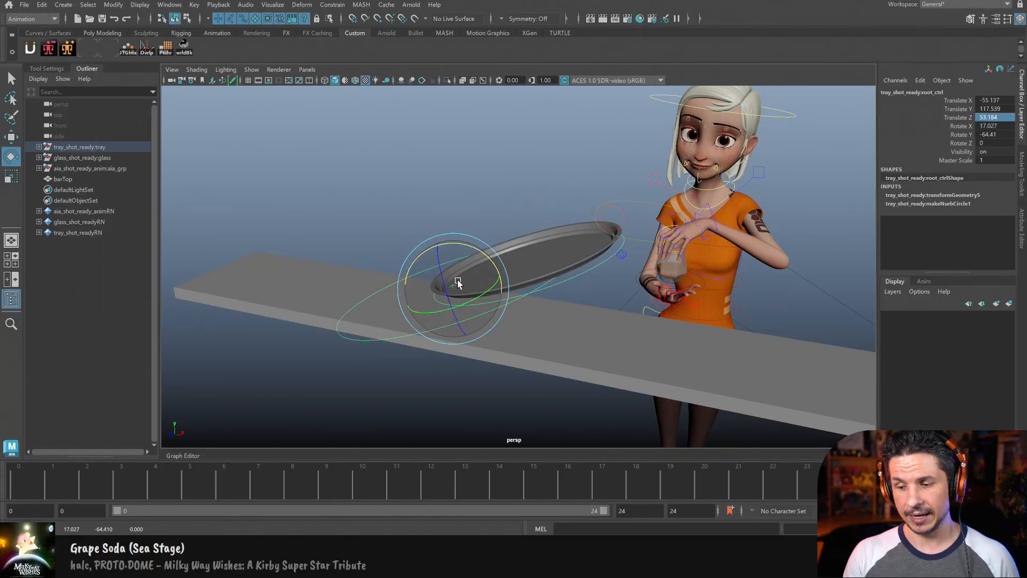
Step: Undo all the tray control moves and rotations until the tray is back under the character's glass
key(z)
key(z)
key(z)
key(z)
key(z)
key(z)
key(z)
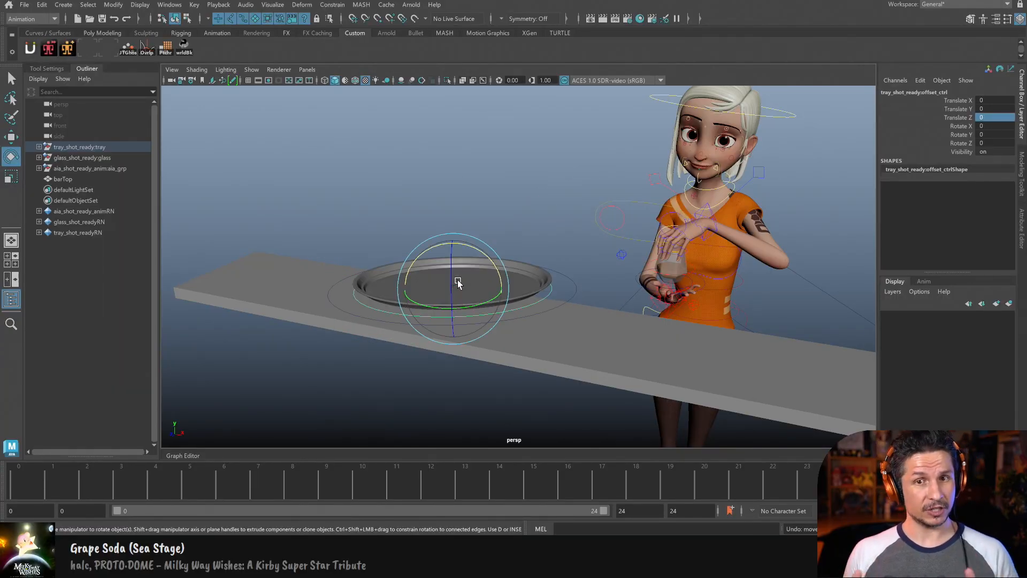
key(z)
key(z)
key(z)
key(z)
key(z)
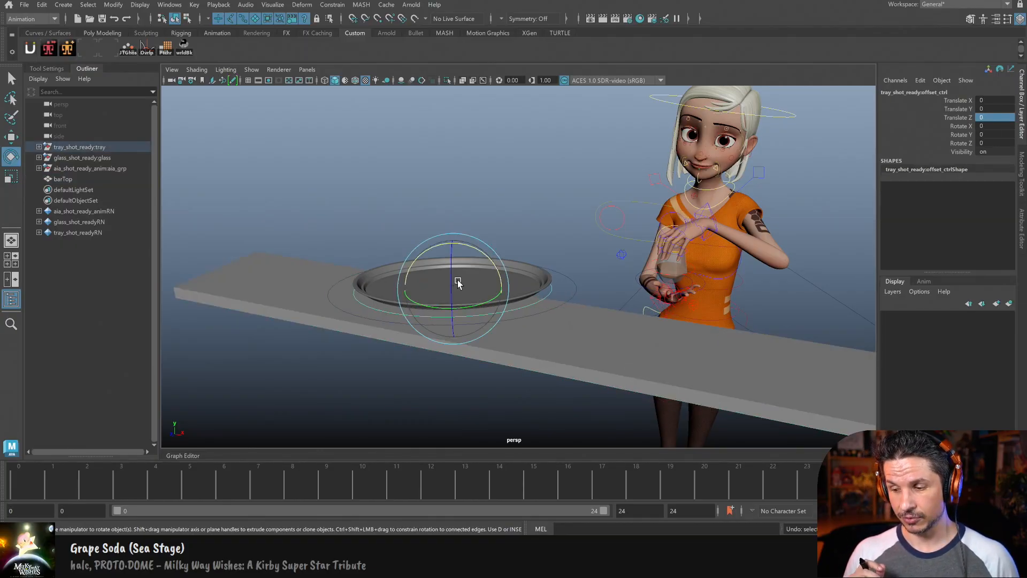
key(z)
key(z)
key(z)
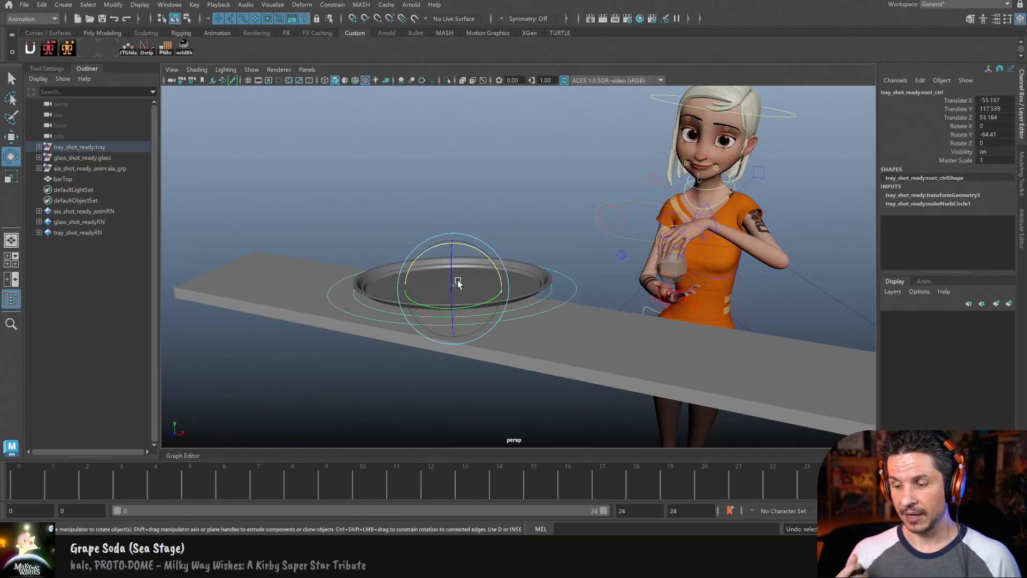
key(q)
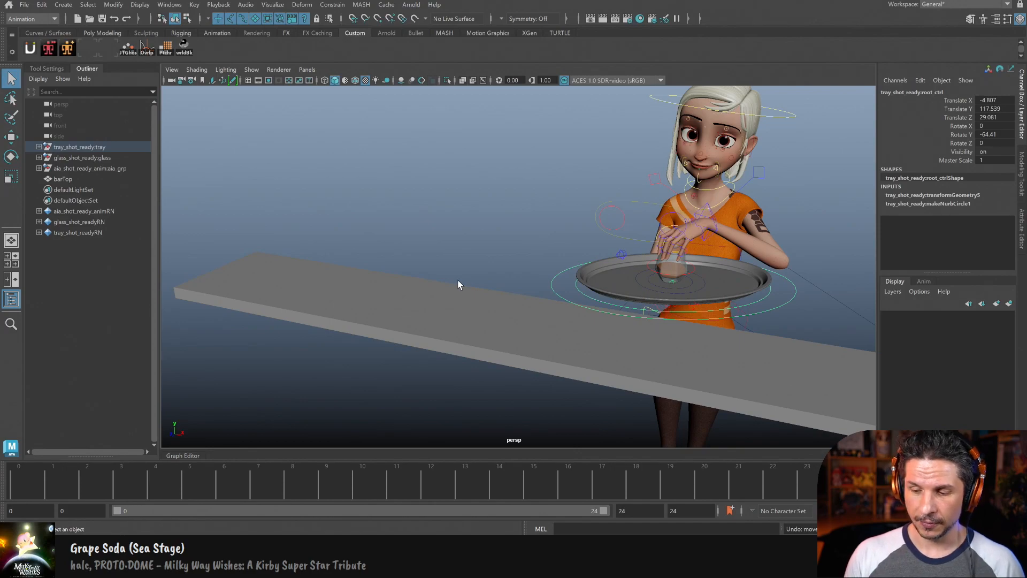
Step: Create a polygon cube at the character's feet and scale it uniformly to about 24.3
alt+right_drag(751, 299, 589, 271)
alt+middle_drag(715, 233, 725, 164)
scroll(724, 164, down, 3)
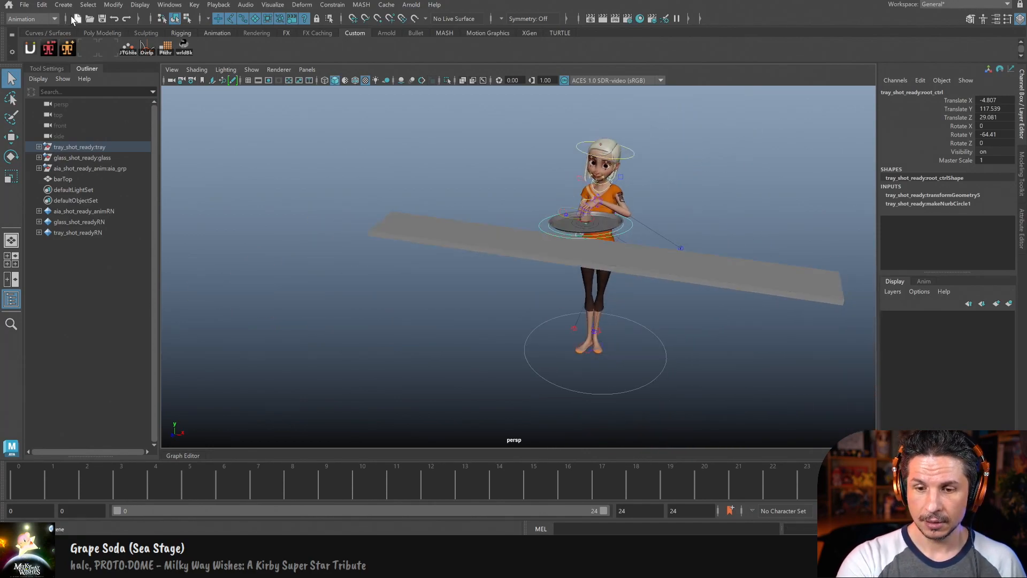
click(63, 4)
mouse_move(129, 48)
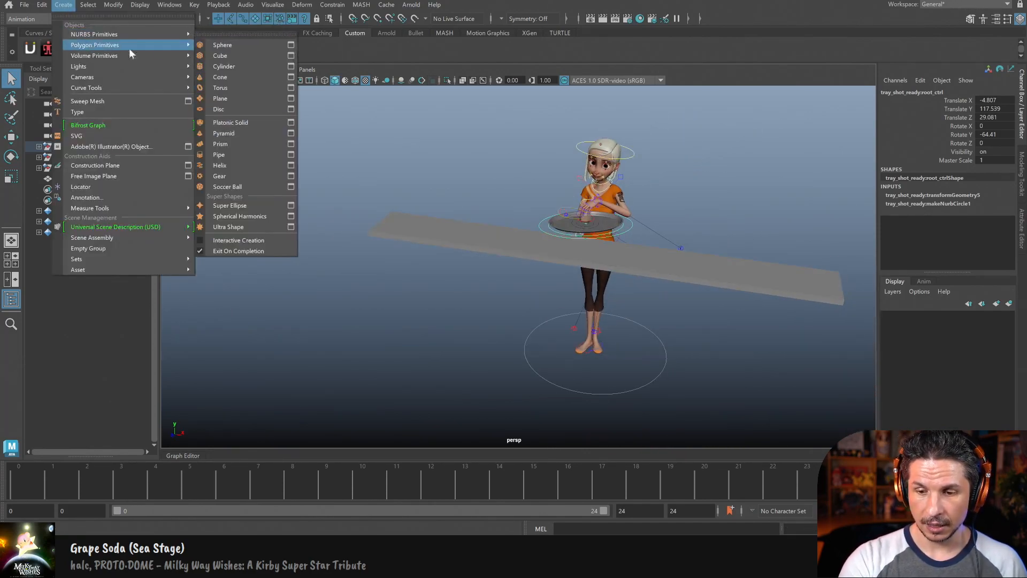
click(242, 55)
key(r)
middle_drag(605, 363, 628, 345)
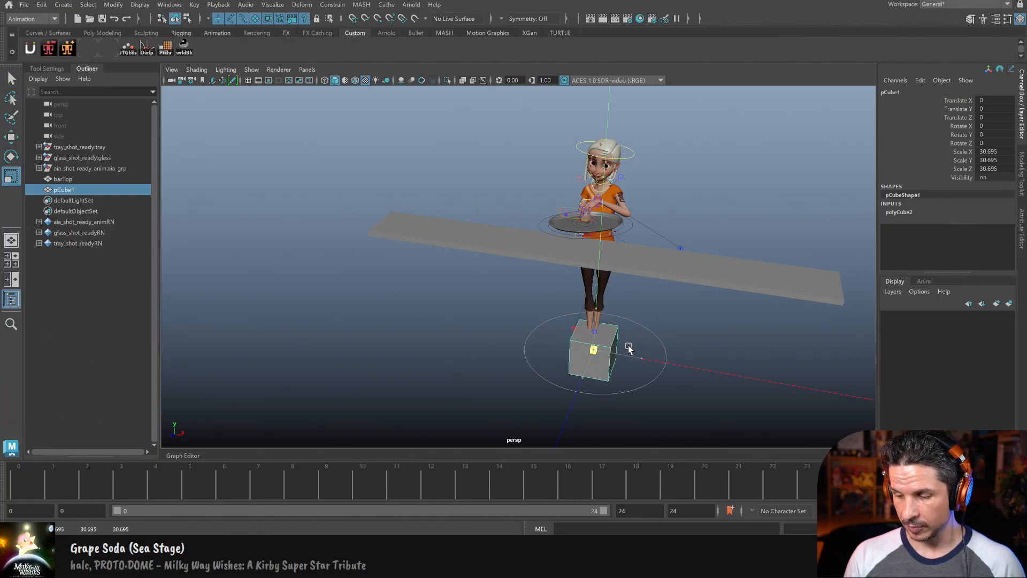
key(e)
scroll(628, 363, up, 2)
key(w)
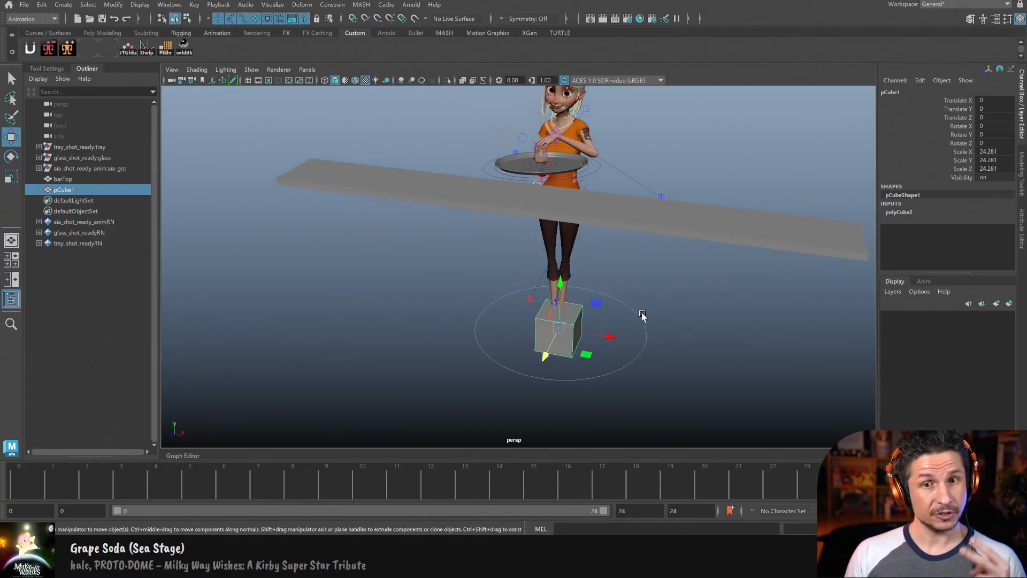
Step: Create a NURBS circle around the cube and scale it uniformly to about 36
click(63, 5)
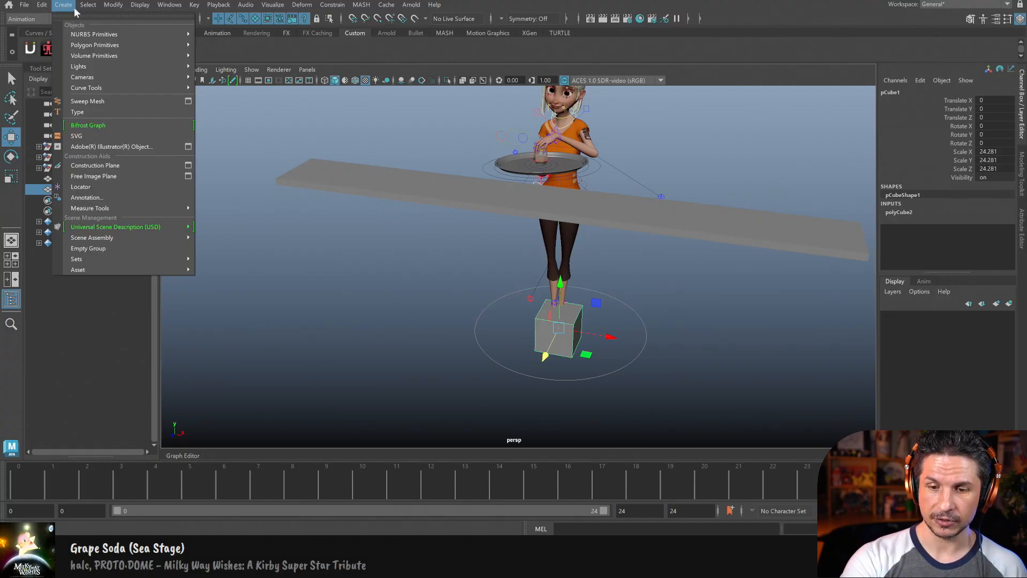
mouse_move(94, 34)
click(241, 98)
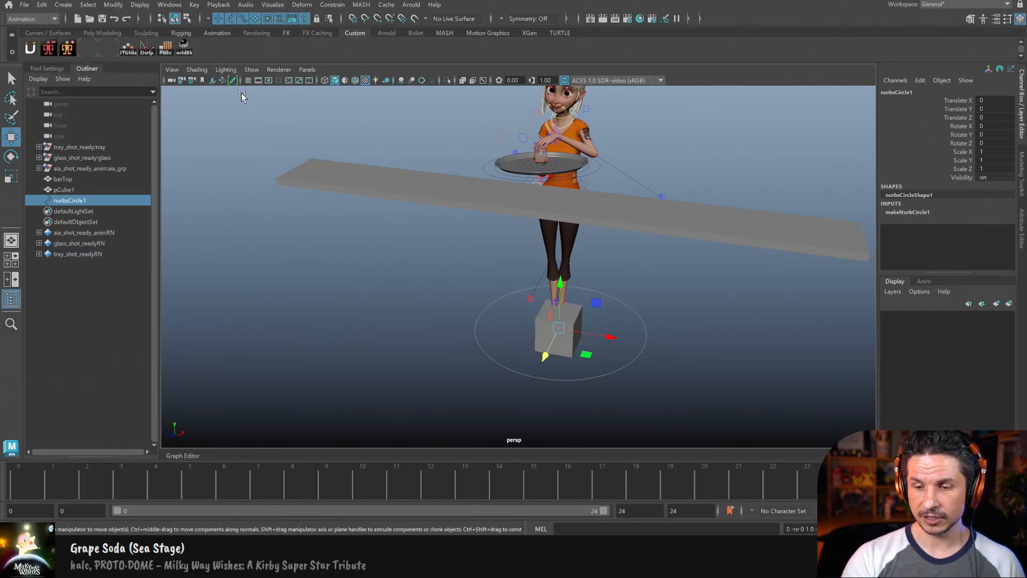
key(r)
drag(557, 327, 642, 334)
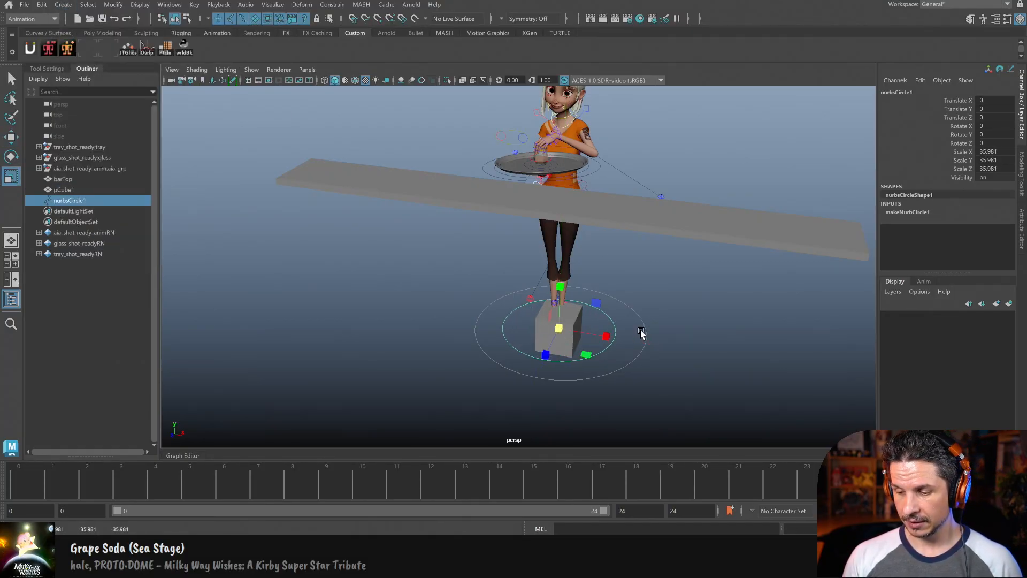
Step: Duplicate the circle and scale the copy down uniformly to about 25
key(ctrl+d)
drag(559, 329, 536, 345)
key(w)
alt+middle_drag(645, 368, 559, 351)
scroll(619, 351, up, 3)
key(q)
alt+right_drag(559, 351, 639, 351)
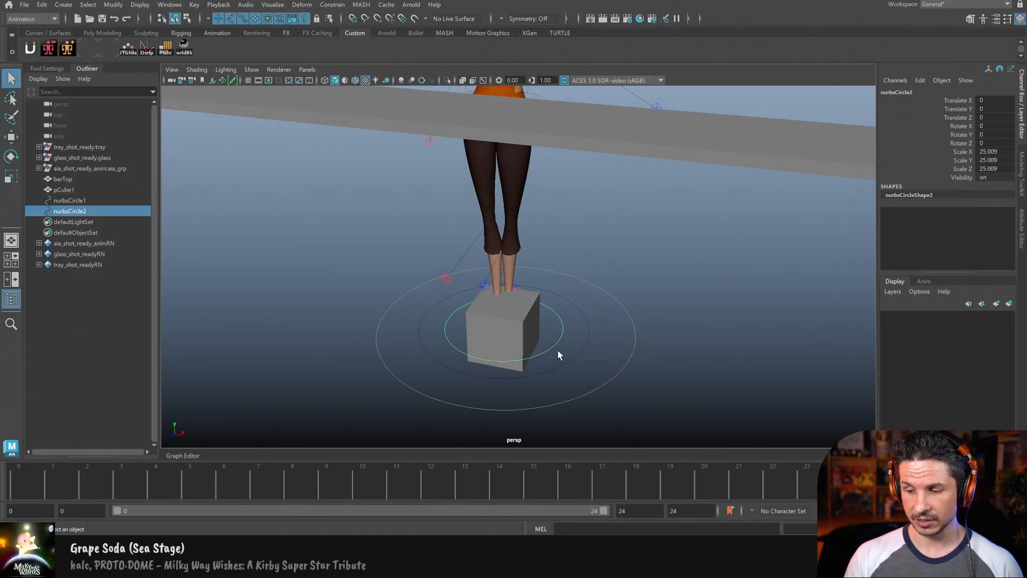
Step: Examine the translate, rotate and scale values of the outer NURBS circle around the cube
click(535, 332)
shift+drag(553, 336, 608, 333)
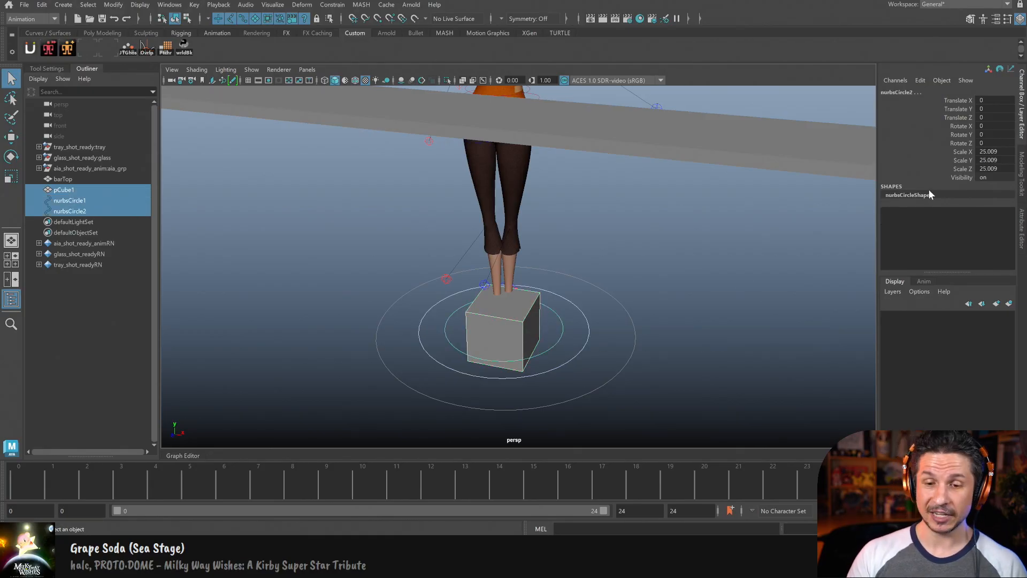
mouse_move(107, 133)
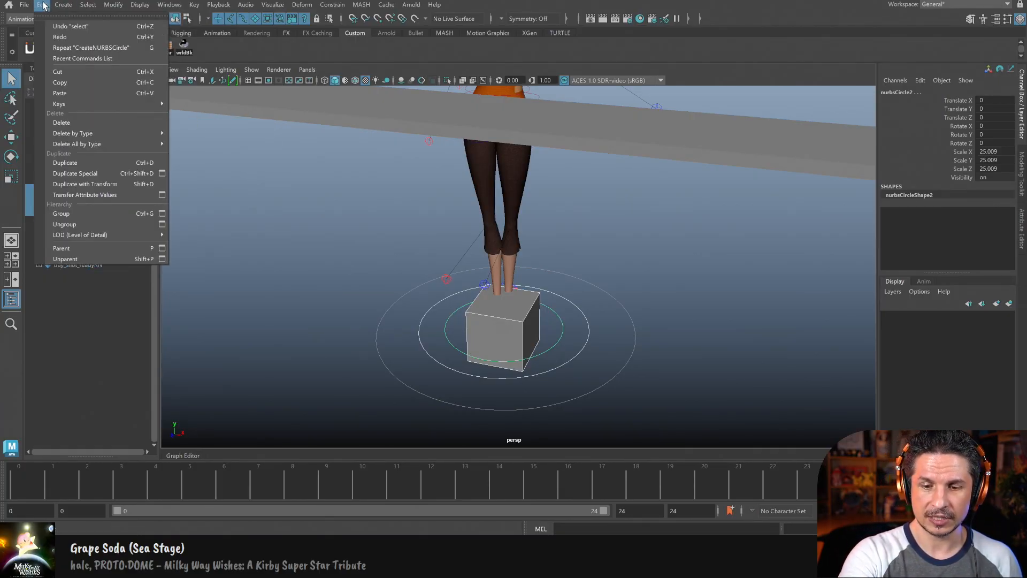
click(203, 134)
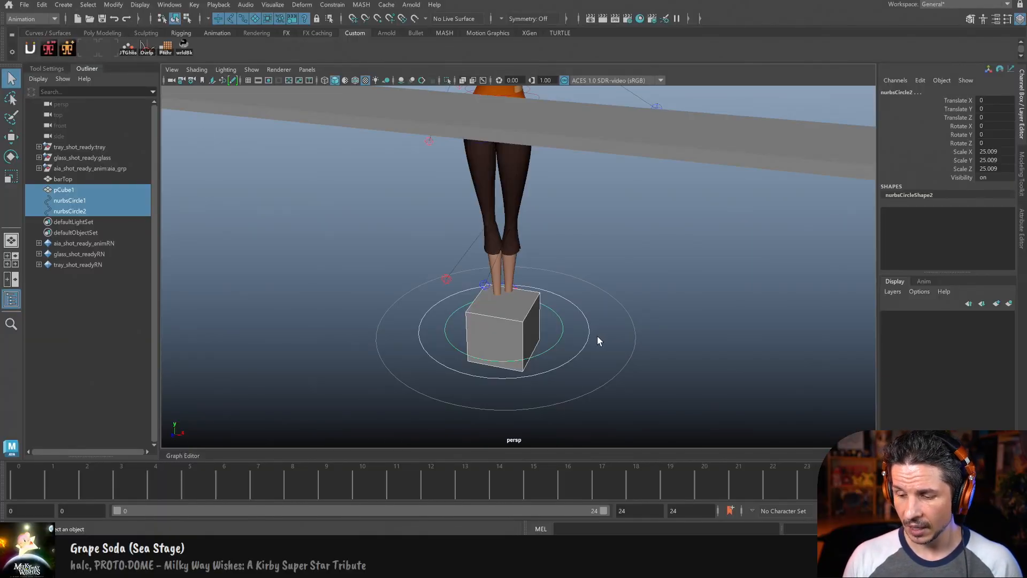
scroll(598, 336, up, 2)
key(w)
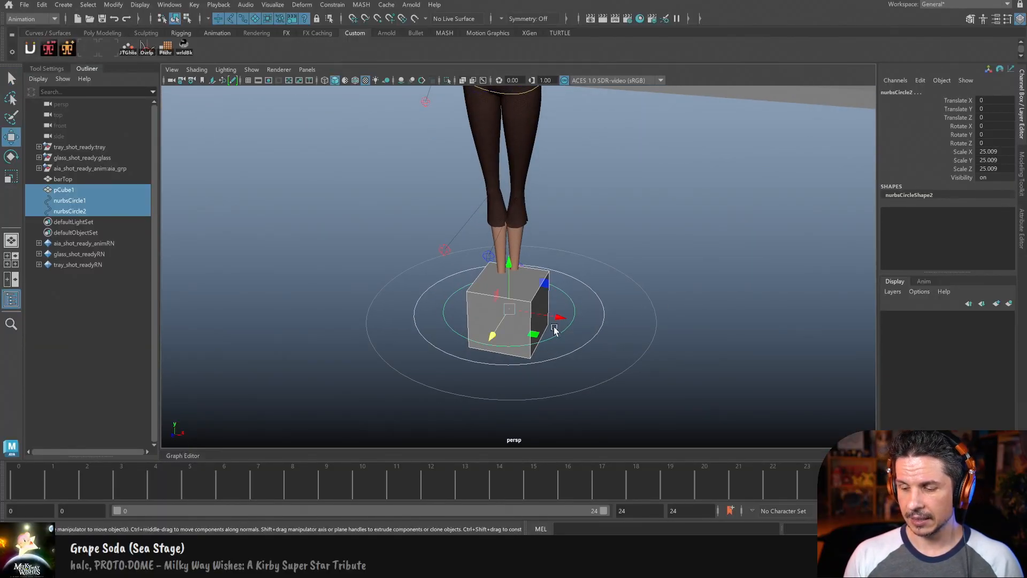
alt+drag(550, 327, 516, 307)
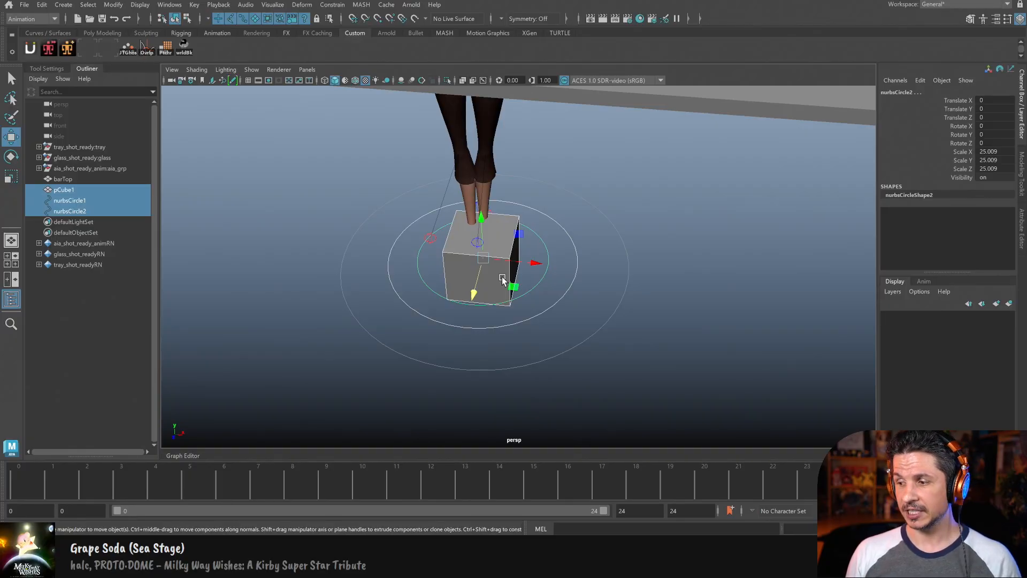
click(569, 287)
drag(958, 100, 957, 152)
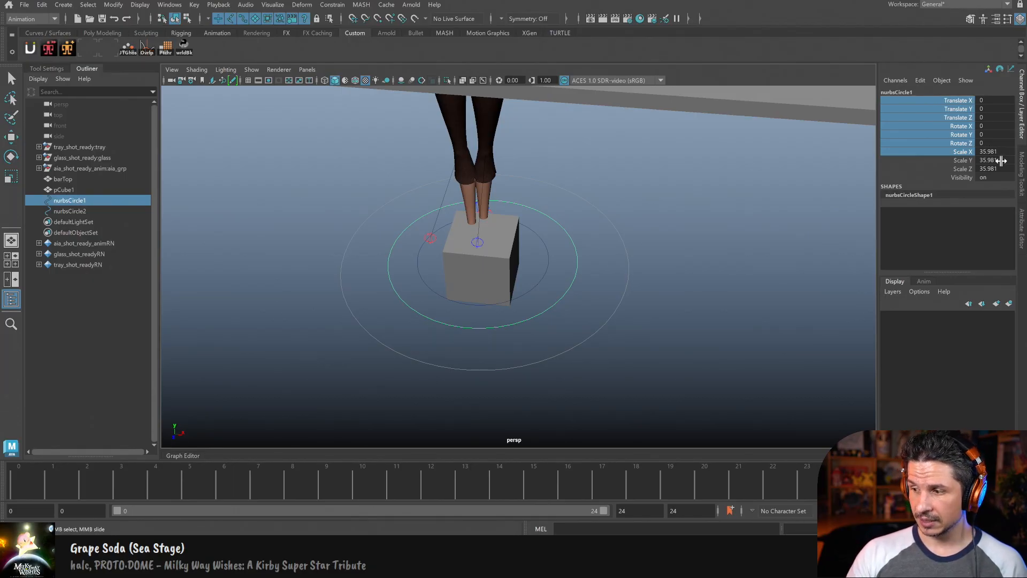
drag(989, 152, 992, 170)
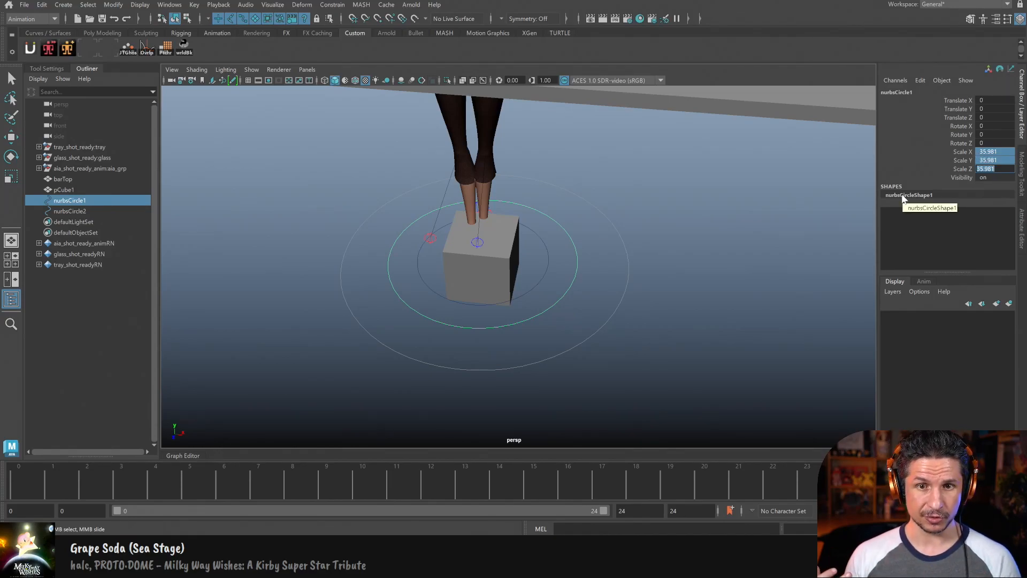
Step: Freeze the transformations of the cube and both NURBS circles
click(502, 270)
key(w)
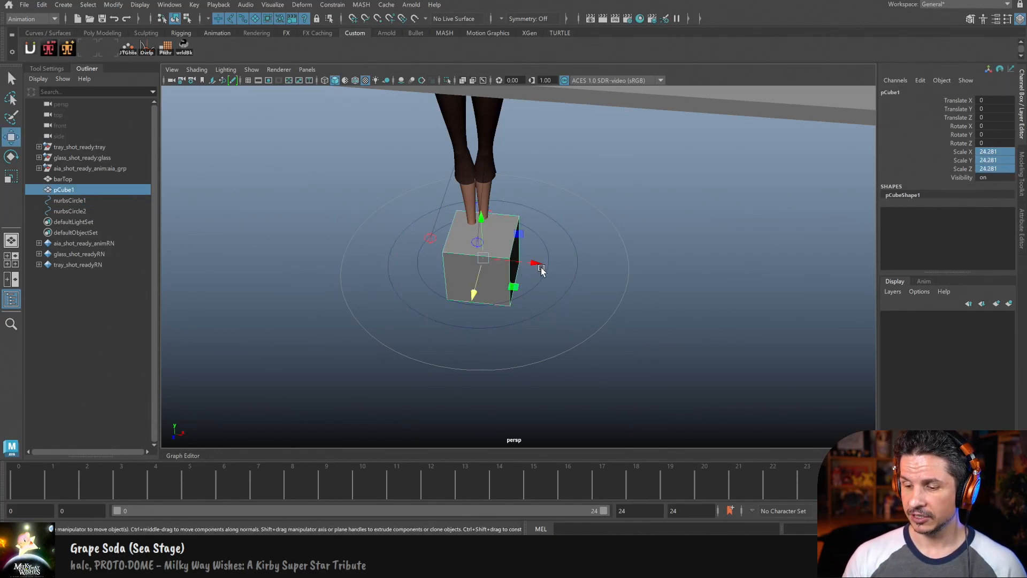
shift+click(546, 291)
shift+click(560, 309)
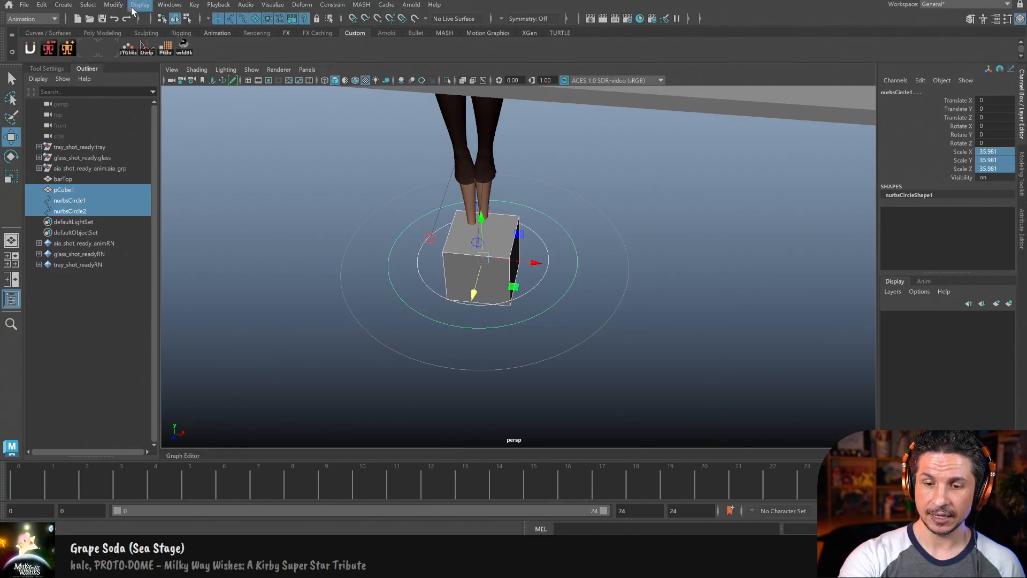
click(113, 4)
click(174, 55)
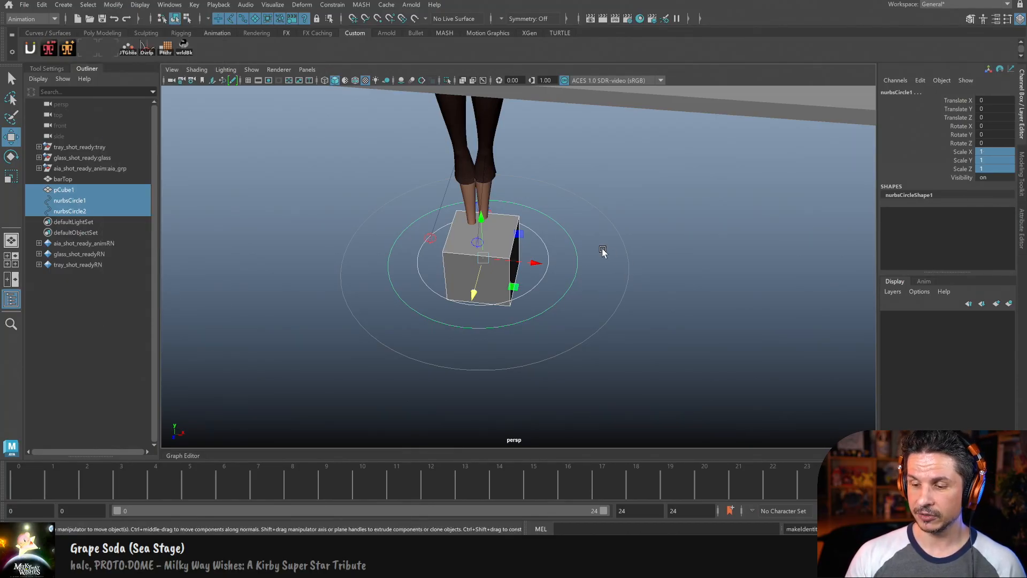
click(570, 244)
Step: Rename the cube as box
click(506, 246)
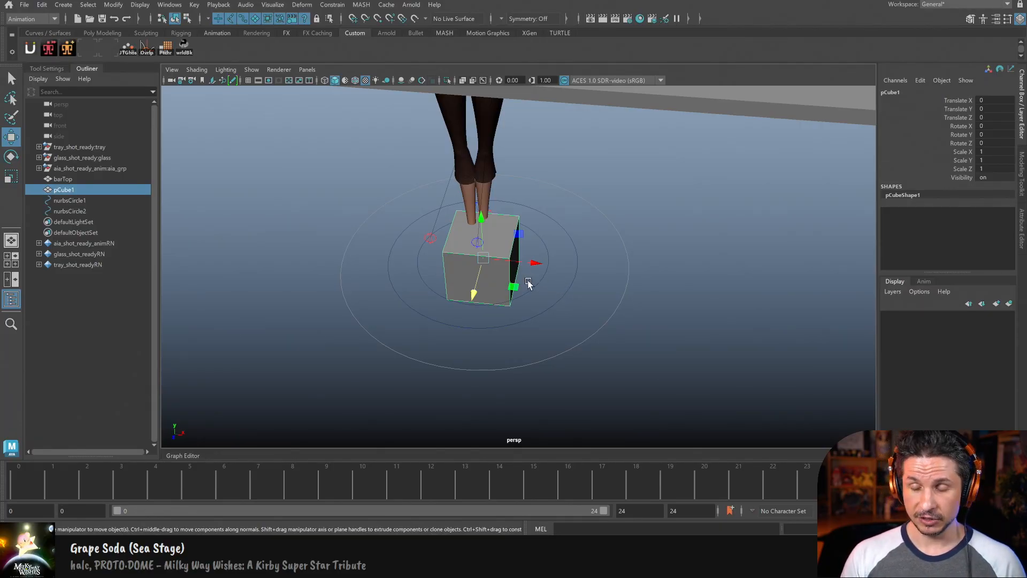
click(903, 92)
text(box)
key(Return)
Step: Rename the outer NURBS circle as box_root
click(573, 277)
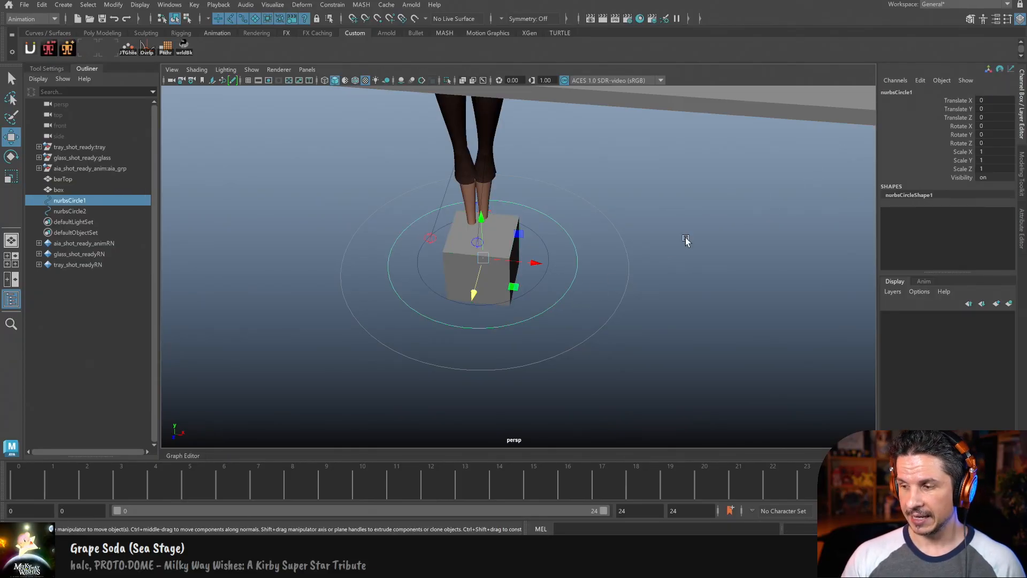
click(904, 93)
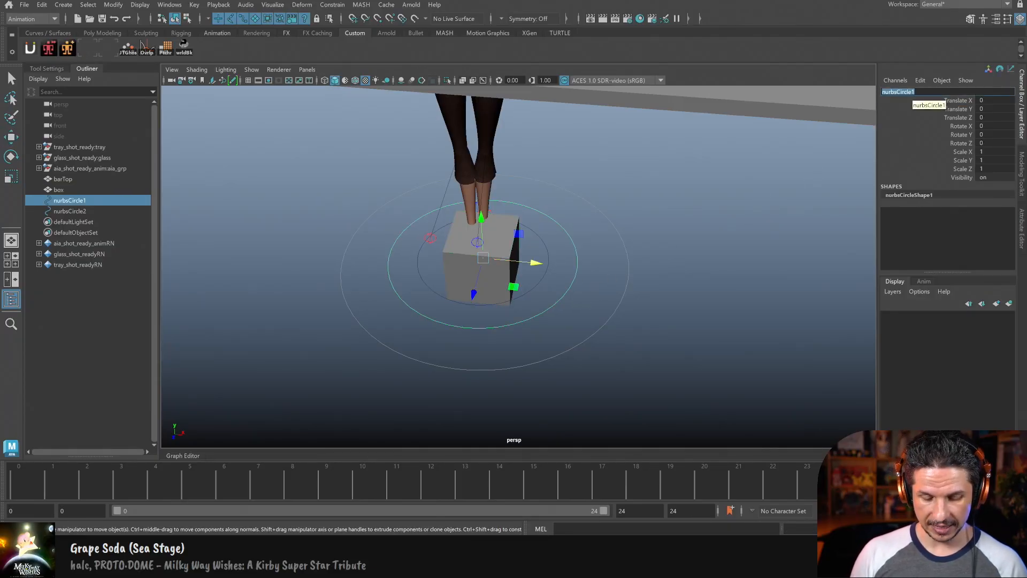
text(box root)
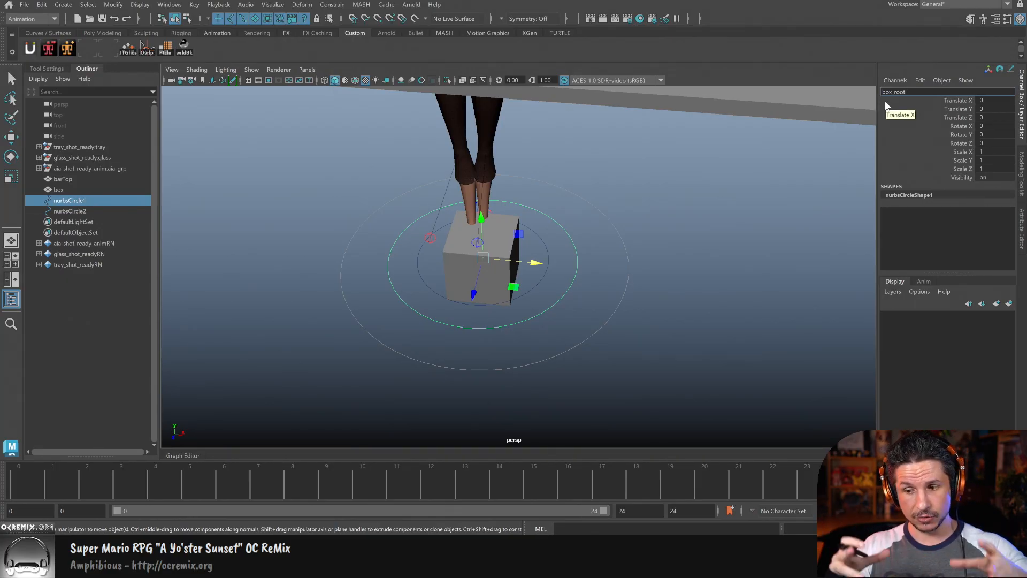
key(Return)
Step: Rename the inner NURBS circle as box_offset
click(654, 279)
drag(545, 256, 556, 269)
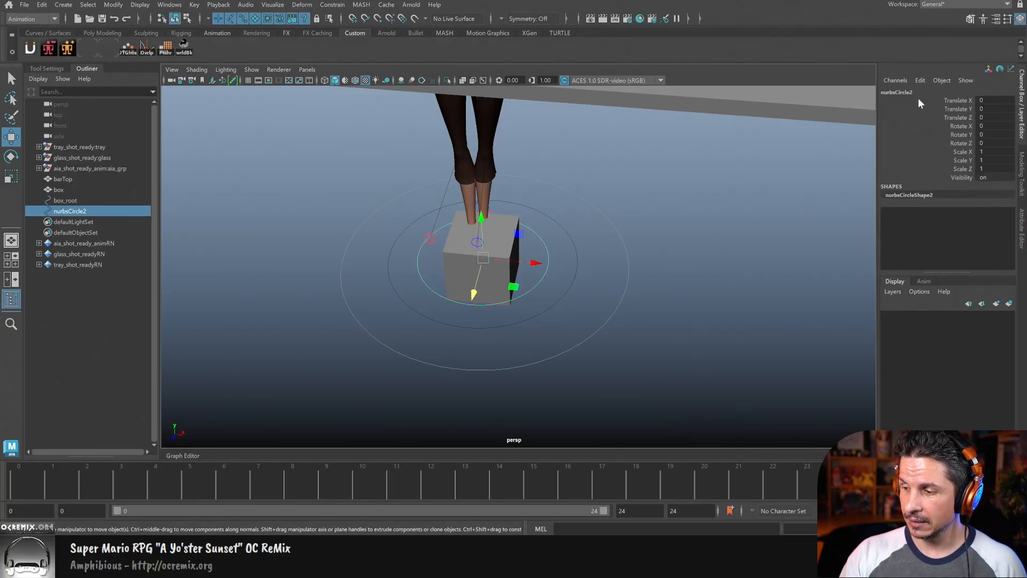
click(916, 92)
text(box)
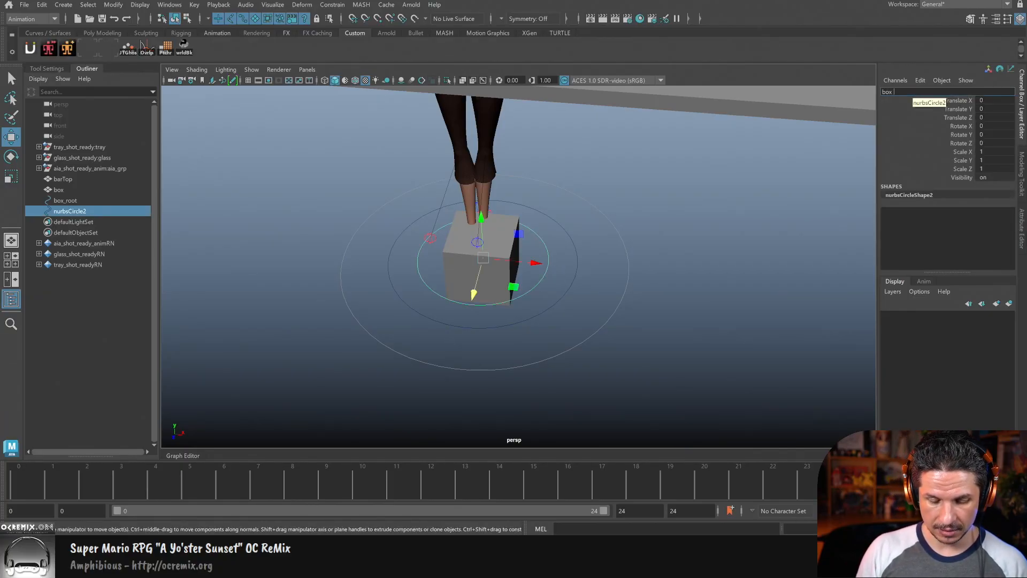
key(Return)
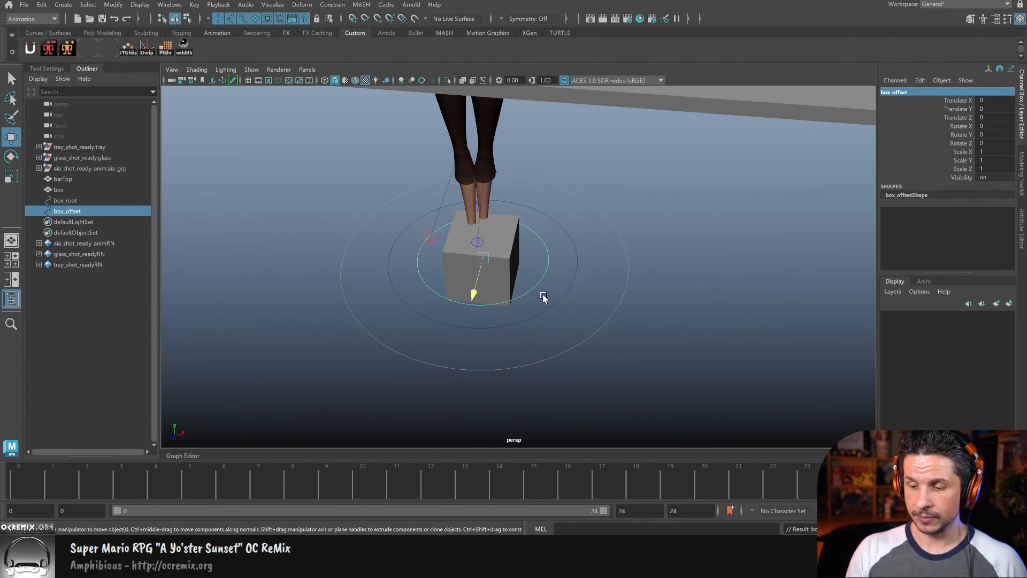
Step: Shift box_offset slightly to about -0.55 in Z and parent it under box_root
middle_drag(545, 295, 548, 292)
alt+right_drag(548, 293, 651, 290)
alt+drag(651, 290, 611, 309)
alt+middle_drag(610, 309, 586, 308)
click(75, 191)
click(78, 210)
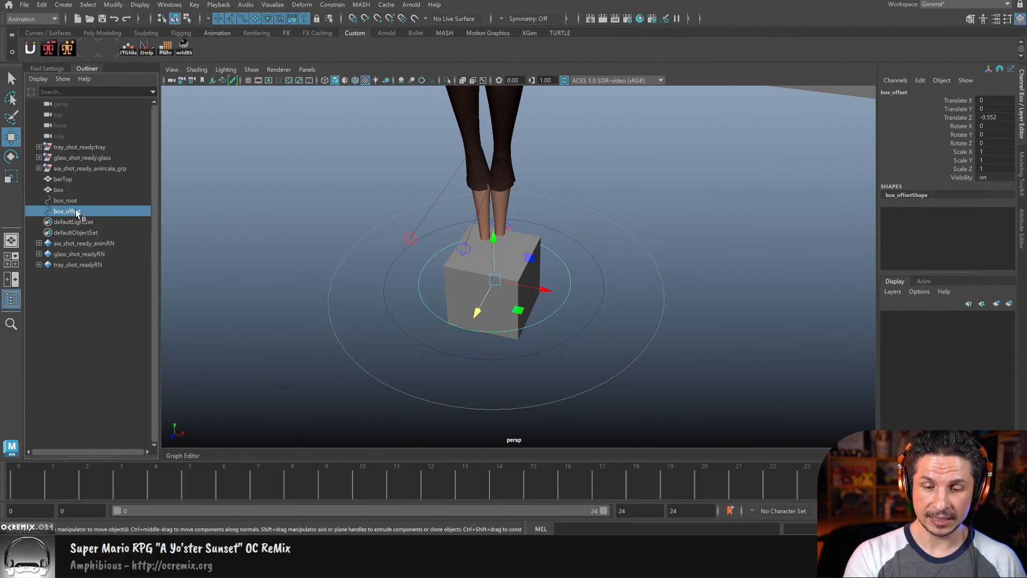
middle_drag(82, 209, 82, 200)
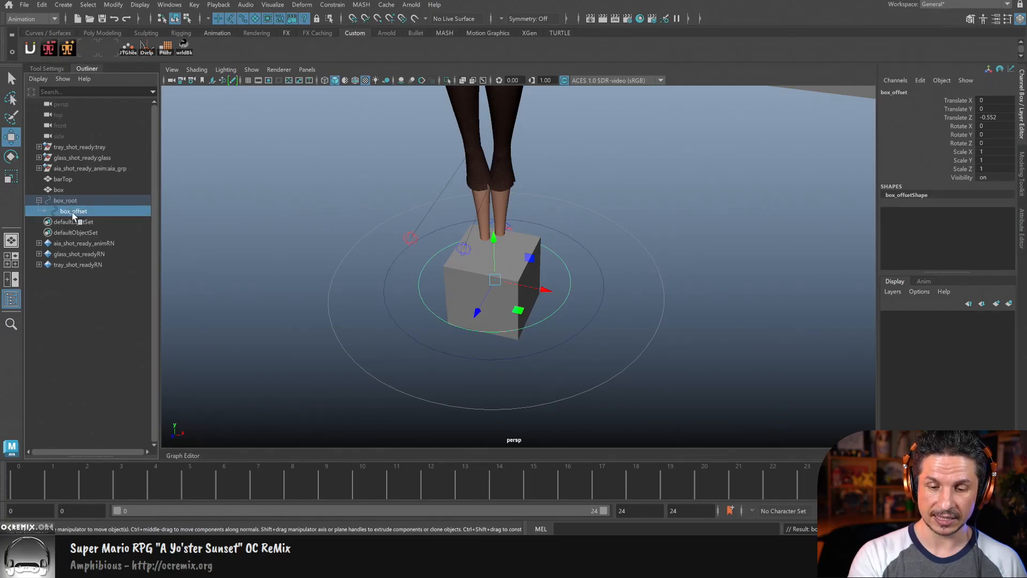
Step: Test-move box_root along X together with its child control, and undo the move
key(Up)
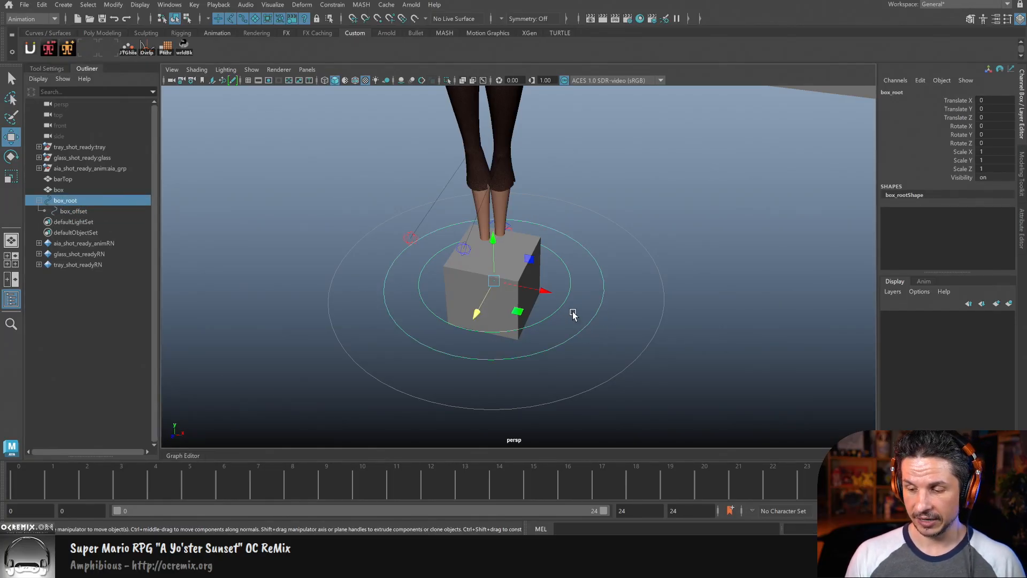
drag(544, 291, 738, 328)
key(ctrl+z)
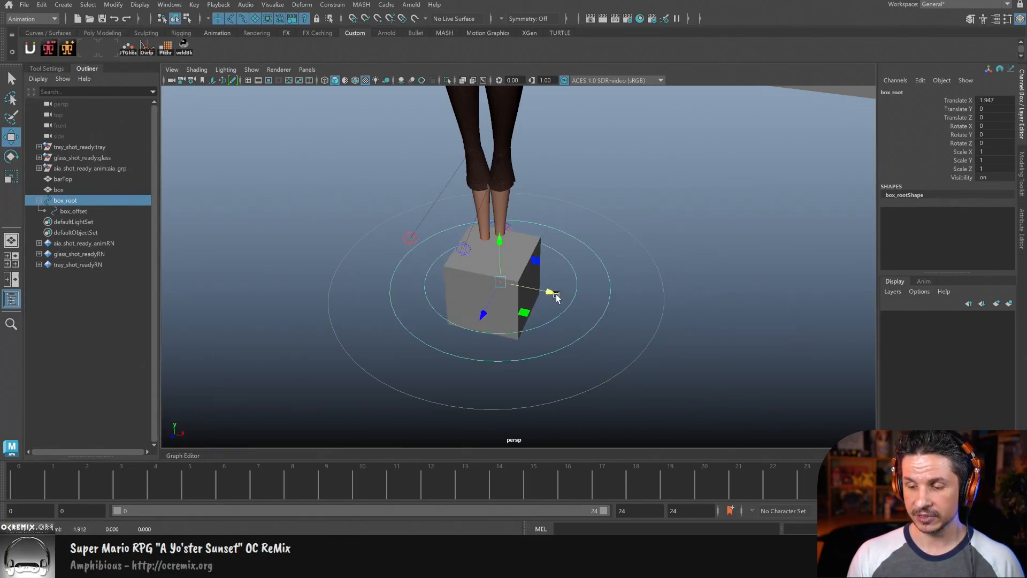
Step: Parent-constrain the box to box_offset, with the parent constraint options reset to their defaults
key(q)
click(524, 270)
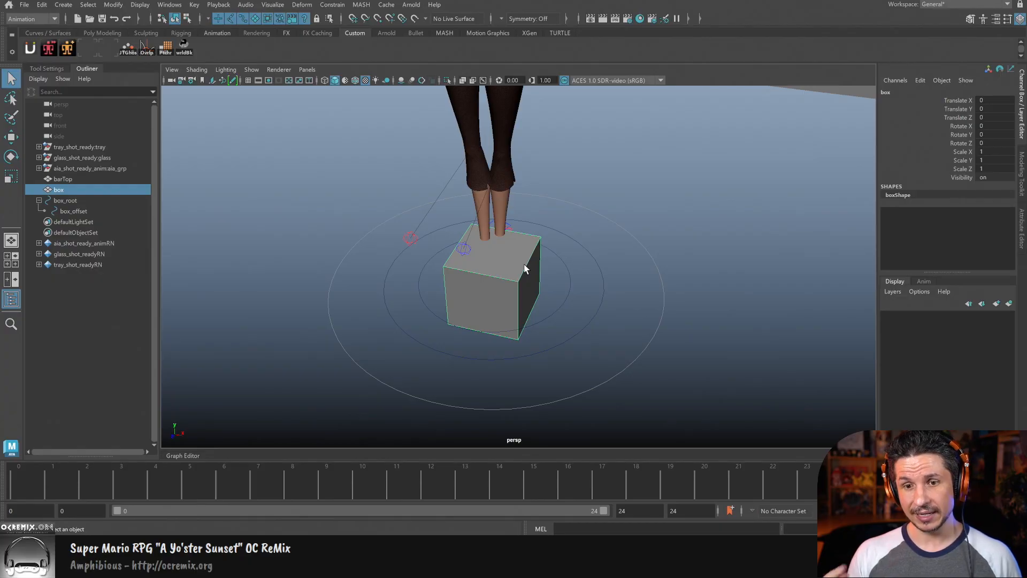
click(563, 289)
click(531, 282)
click(572, 292)
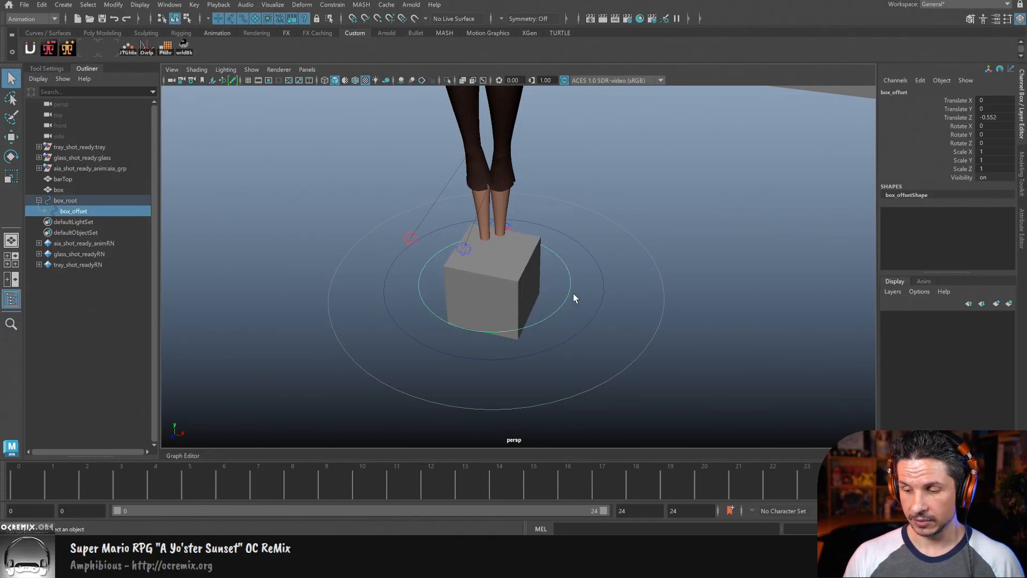
shift+click(524, 281)
click(332, 5)
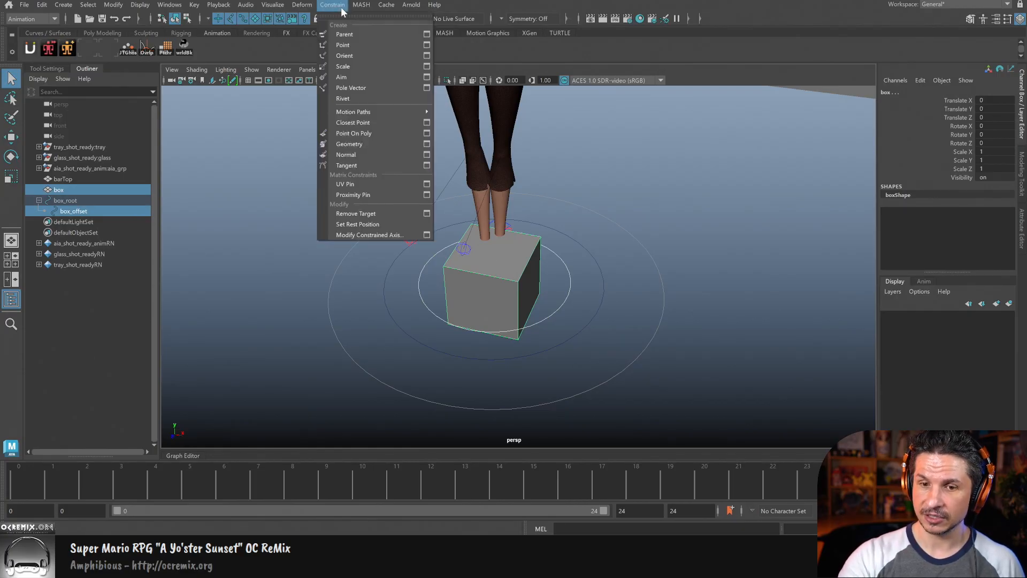
click(365, 23)
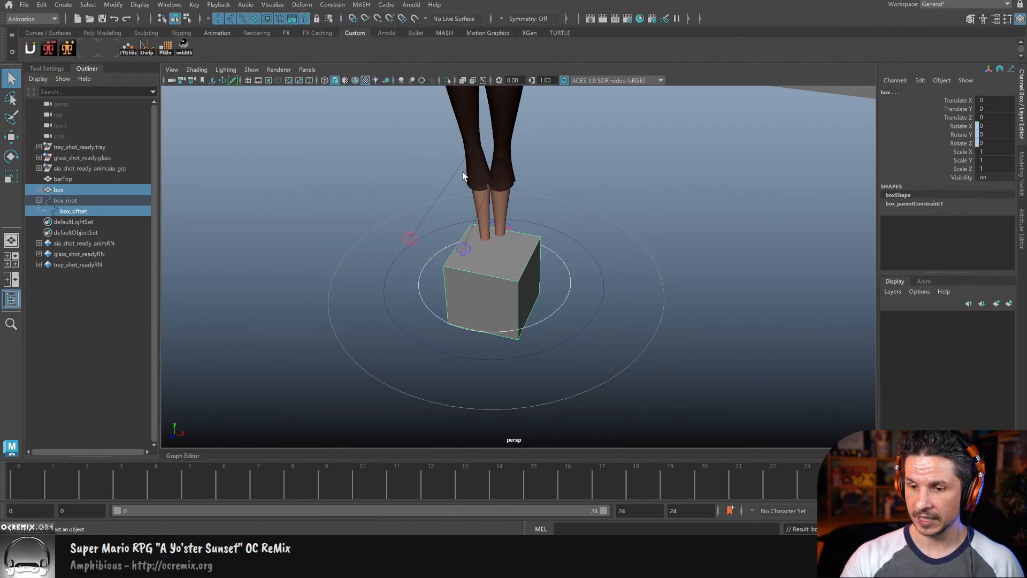
key(ctrl+z)
click(332, 5)
click(427, 34)
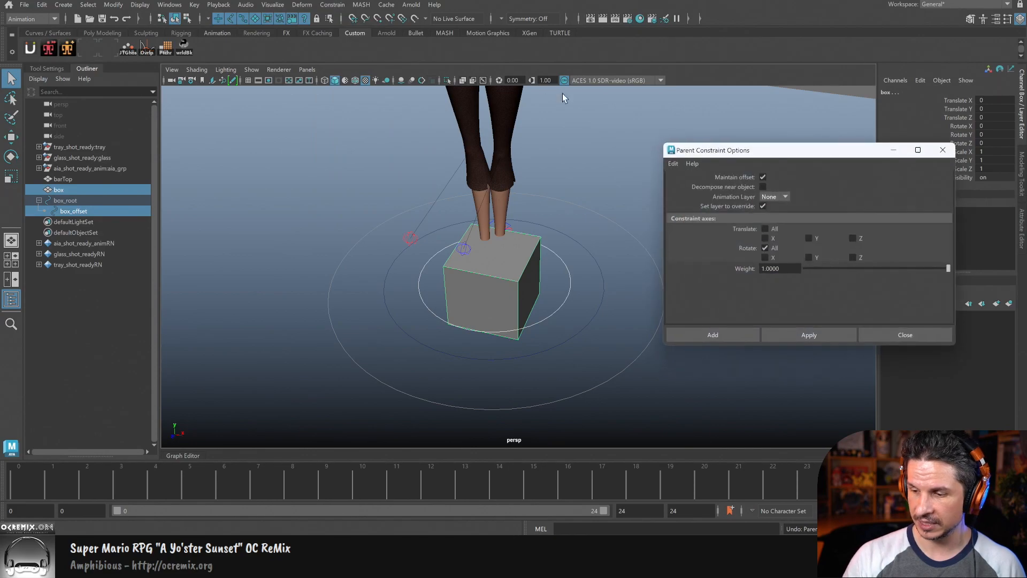
click(673, 164)
click(694, 184)
click(728, 332)
Step: Move box_root along X to about 72.4, away from the character, and collapse its hierarchy
click(598, 311)
click(587, 323)
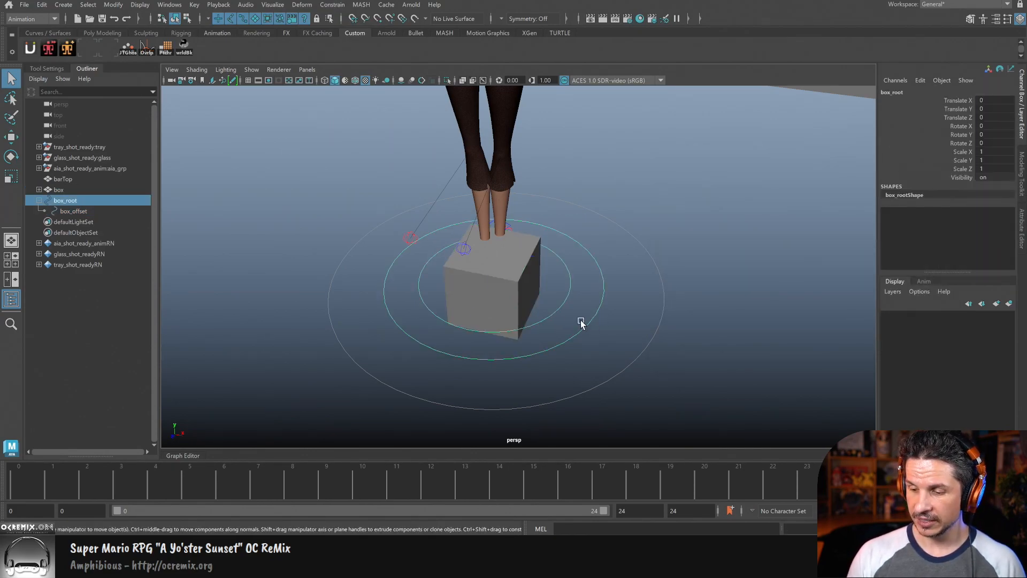
key(w)
drag(551, 298, 632, 303)
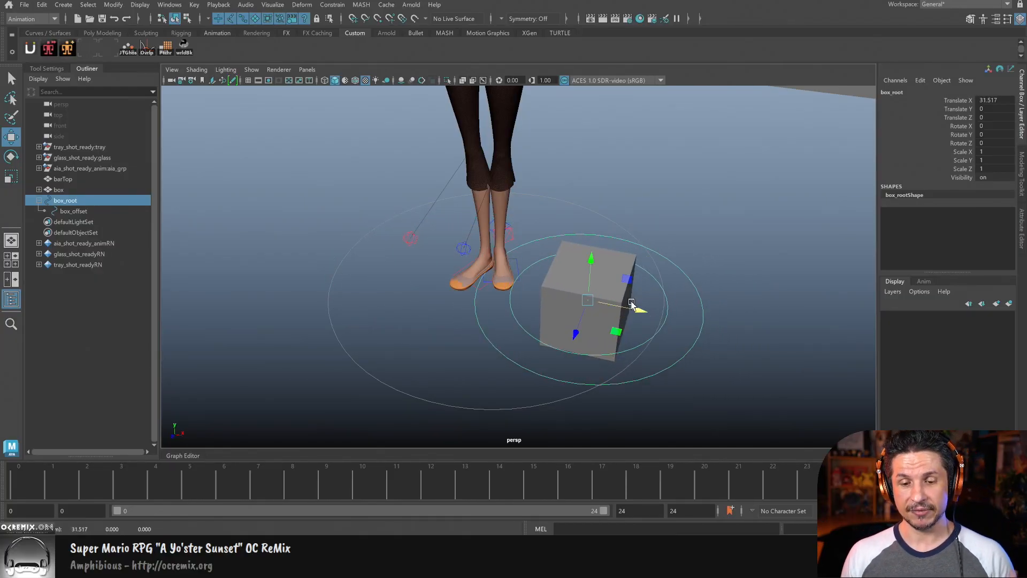
click(39, 199)
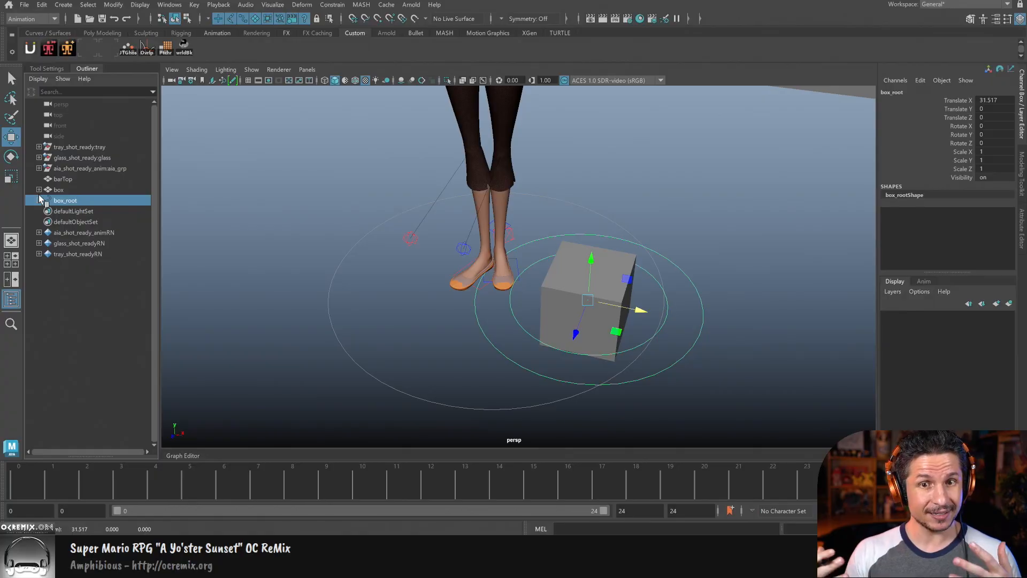
alt+right_drag(714, 326, 664, 353)
alt+drag(663, 353, 636, 327)
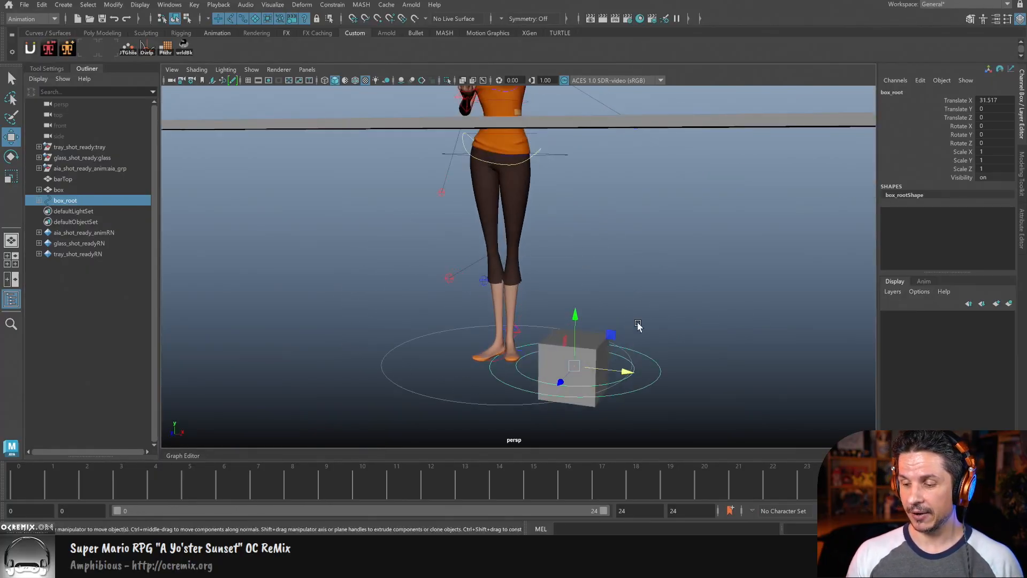
alt+middle_drag(636, 326, 597, 306)
drag(585, 349, 693, 360)
alt+middle_drag(681, 338, 616, 305)
alt+right_drag(616, 306, 711, 331)
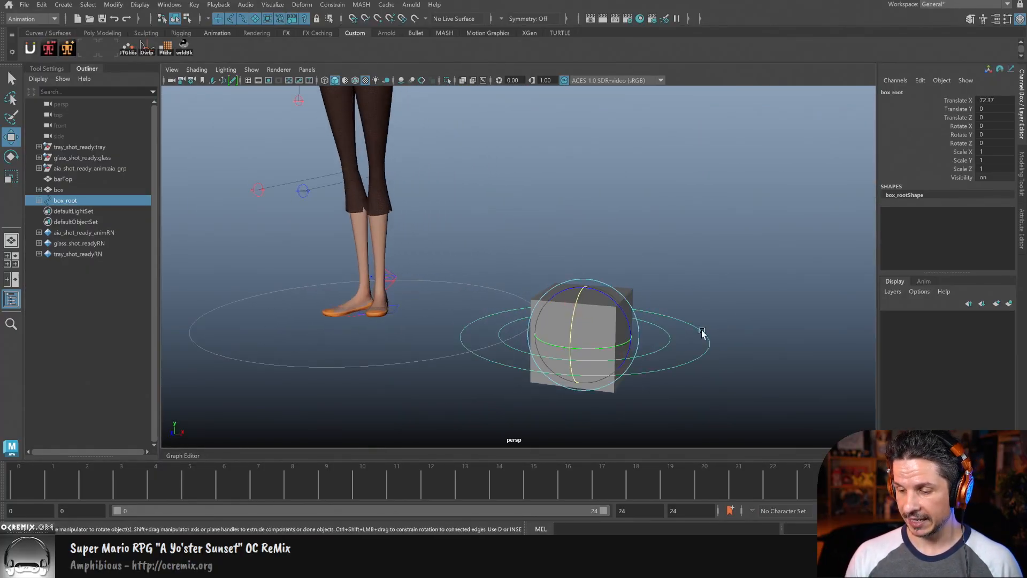
Step: Test-rotate box_root freely on all axes, and undo the rotation
key(e)
mouse_move(608, 319)
mouse_down()
mouse_move(605, 301)
mouse_move(612, 344)
mouse_move(585, 310)
mouse_move(610, 323)
mouse_up()
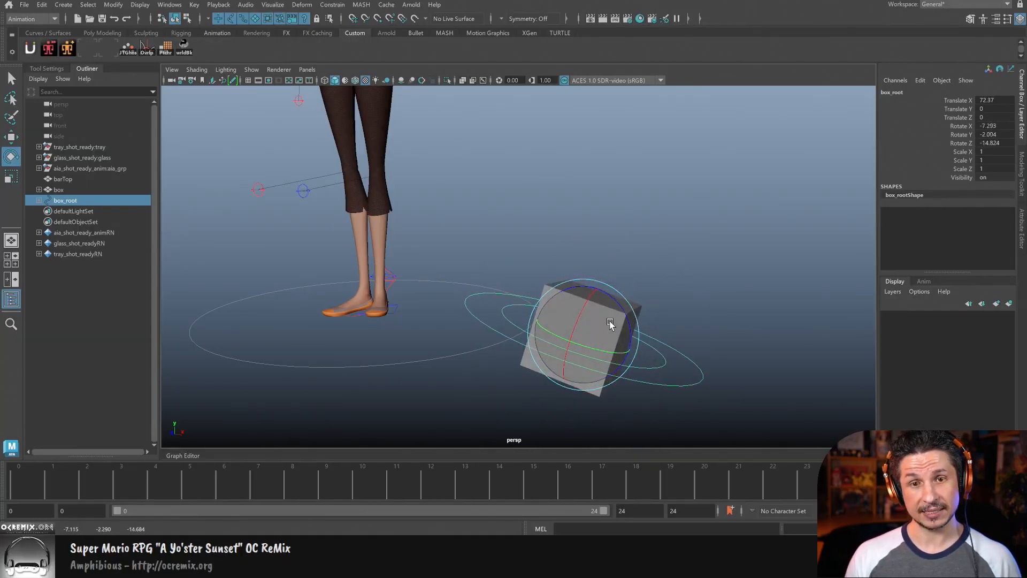
key(ctrl+z)
Step: Move box_offset away from the centre of box_root, to about -15.1 in Y and -13.9 in Z
click(714, 322)
click(659, 341)
key(w)
alt+middle_drag(642, 360, 678, 348)
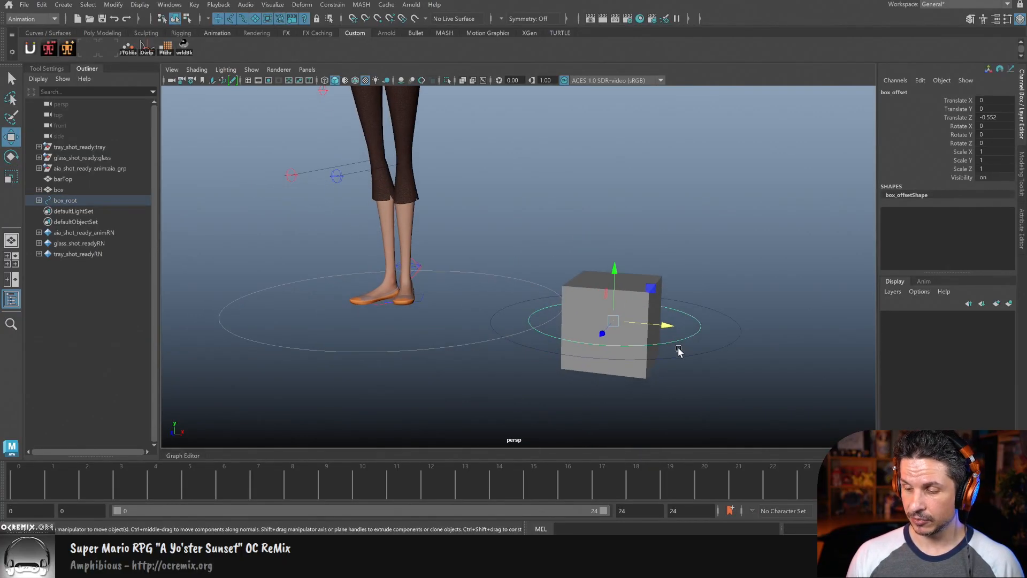
alt+drag(679, 349, 668, 326)
drag(537, 231, 551, 321)
mouse_move(493, 259)
mouse_down()
mouse_move(452, 257)
mouse_move(500, 221)
mouse_move(478, 258)
mouse_up()
alt+drag(618, 306, 549, 286)
click(672, 333)
alt+drag(618, 292, 557, 309)
alt+middle_drag(635, 309, 571, 247)
alt+right_drag(570, 247, 658, 289)
alt+drag(733, 321, 670, 339)
click(630, 371)
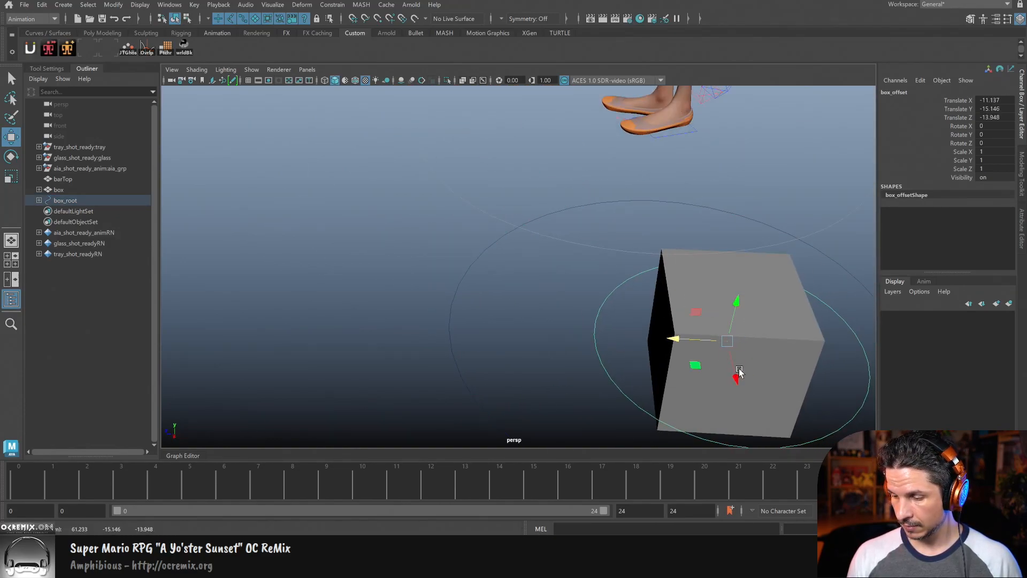
drag(738, 377, 734, 373)
Step: Rotate box_root to about 5.7 in X, -17.6 in Y and -8.1 in Z
click(451, 351)
alt+drag(656, 364, 495, 279)
key(e)
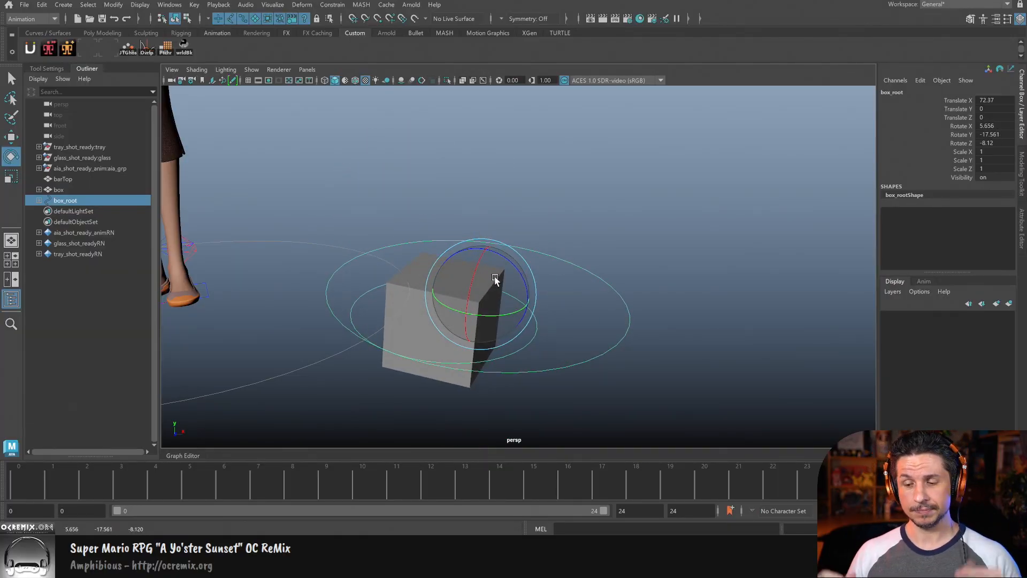
Step: Undo the box_root rotation and the moves made to box_offset
key(ctrl+z)
key(ctrl+z)
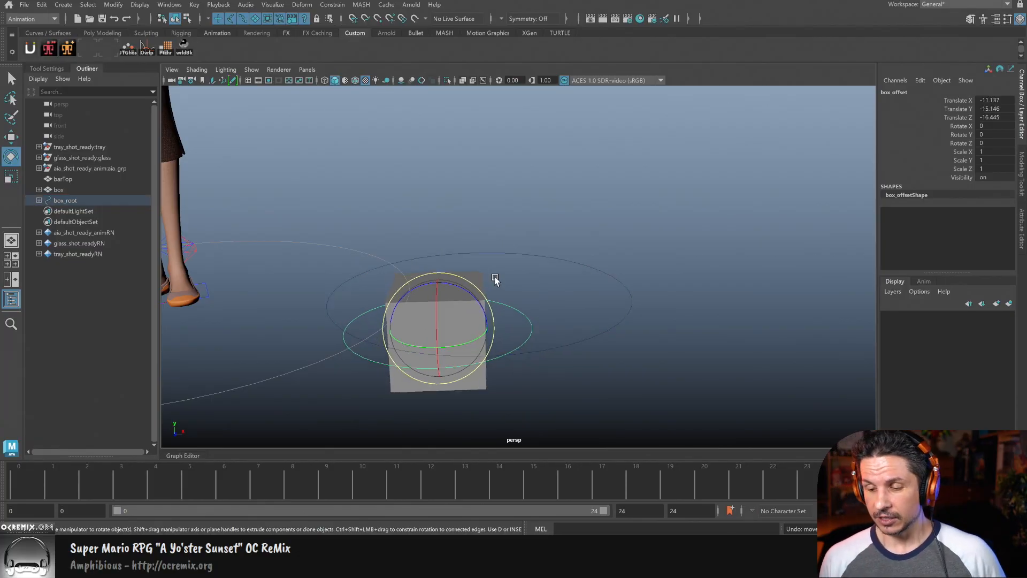
key(ctrl+z)
key(ctrl+z)
key(ctrl+z)
key(ctrl+z)
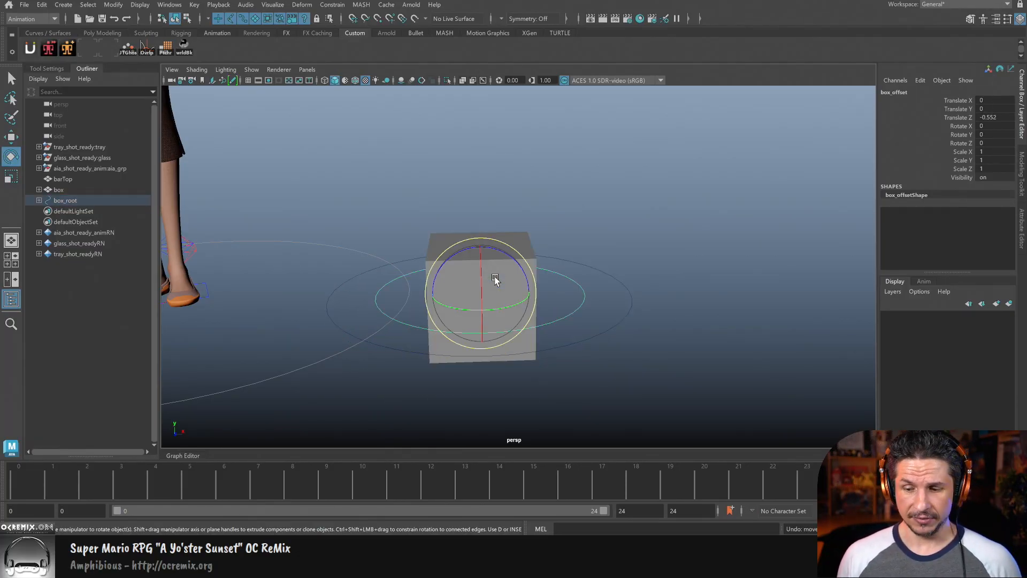
Step: Delete the box mesh together with its box_root control hierarchy
alt+right_drag(677, 250, 514, 213)
alt+middle_drag(514, 213, 633, 394)
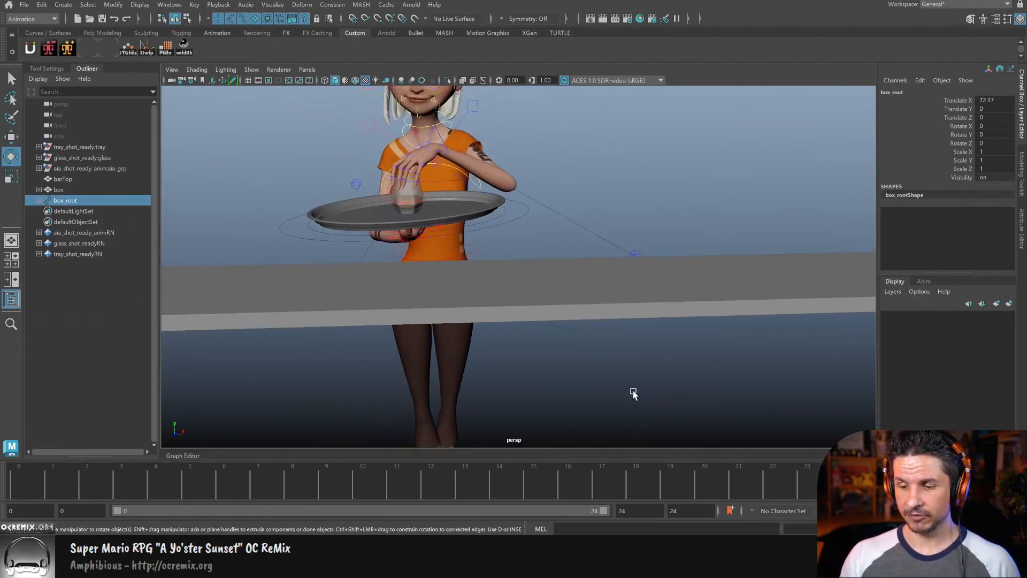
alt+drag(556, 260, 574, 273)
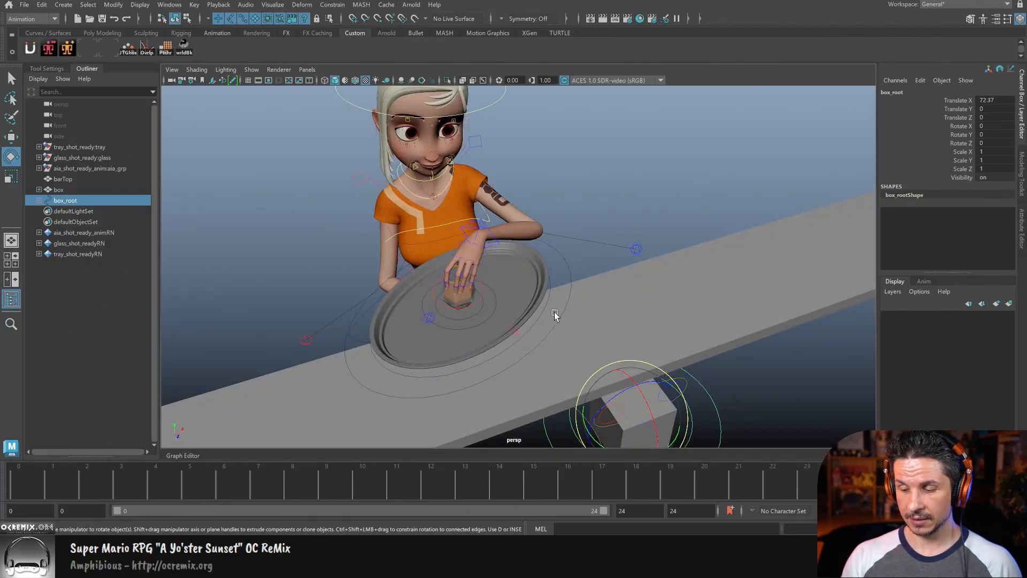
alt+drag(562, 319, 660, 315)
alt+middle_drag(693, 373, 695, 295)
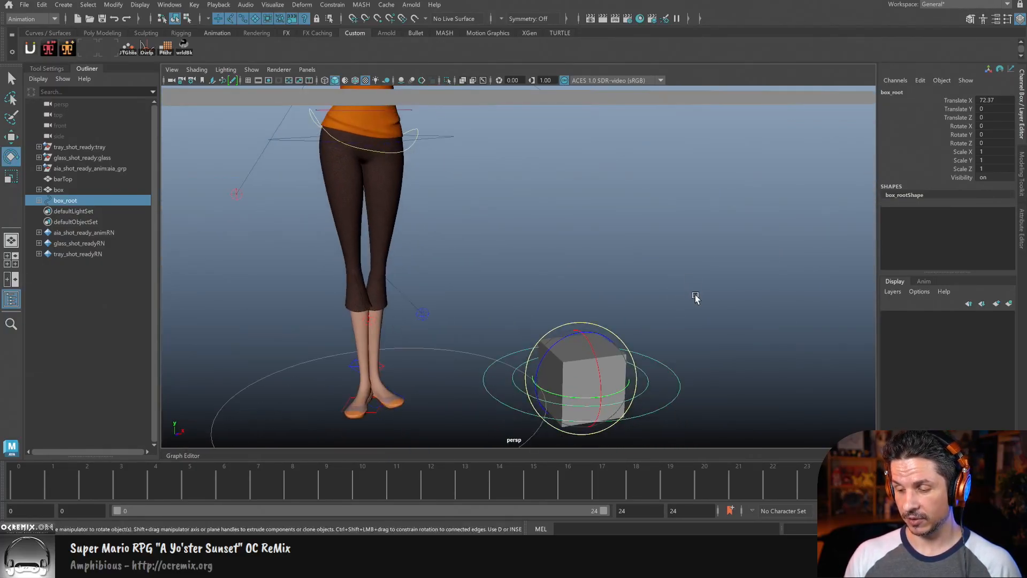
shift+click(587, 425)
key(Delete)
Step: Move the glass_root control along X to about 43.7, taking the glass off the tray
alt+middle_drag(498, 163, 551, 278)
alt+drag(575, 331, 594, 348)
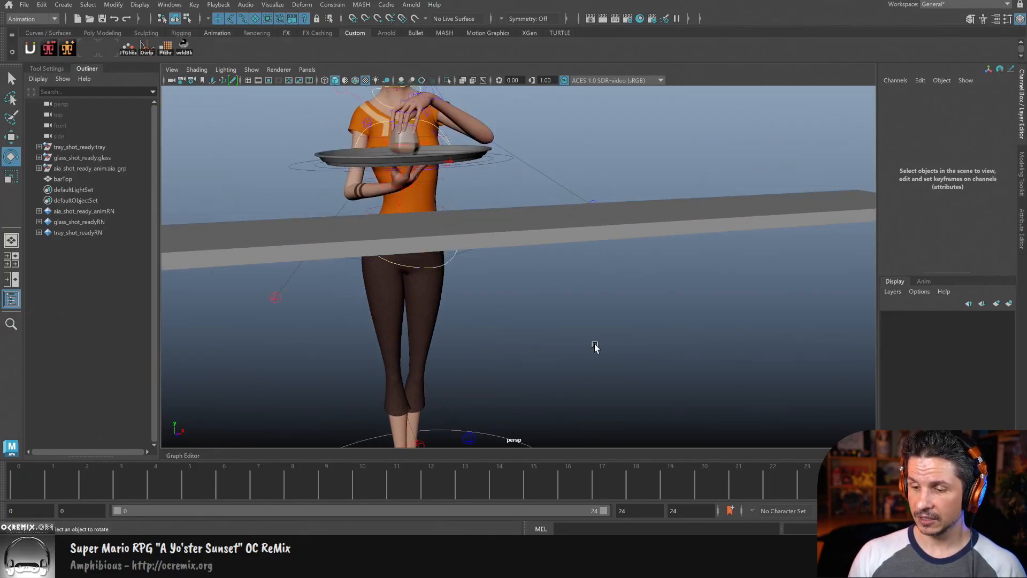
alt+right_drag(593, 348, 741, 283)
alt+drag(475, 202, 516, 235)
alt+middle_drag(506, 155, 526, 230)
alt+drag(525, 230, 509, 264)
click(500, 257)
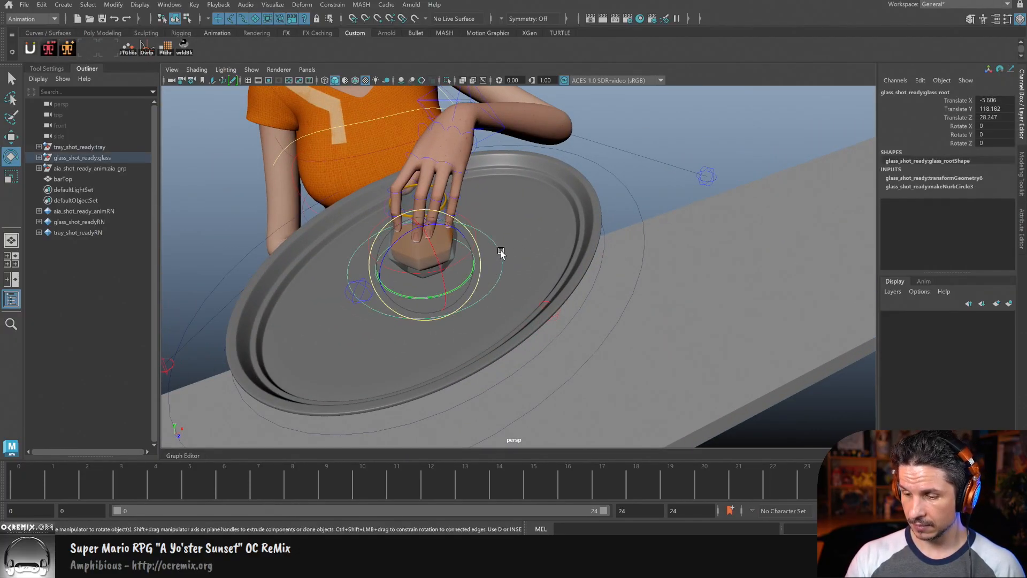
key(w)
alt+right_drag(499, 257, 539, 293)
alt+middle_drag(539, 293, 688, 211)
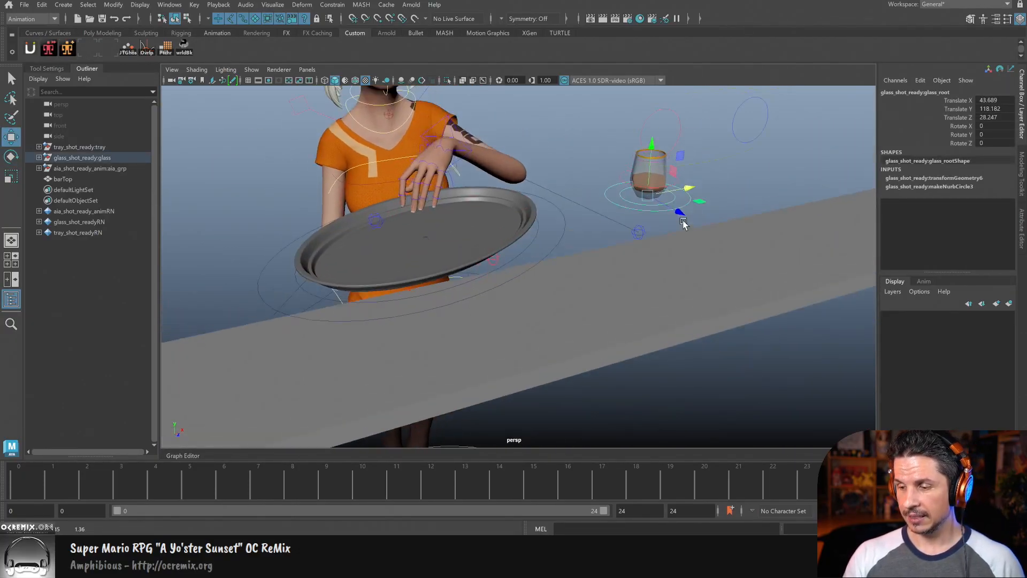
Step: Move the glass's liquidFill control to about -3.1 in Y and rotate it to about 17.5 in X and 18.8 in Z
key(f)
alt+middle_drag(657, 266, 612, 312)
alt+right_drag(612, 312, 547, 326)
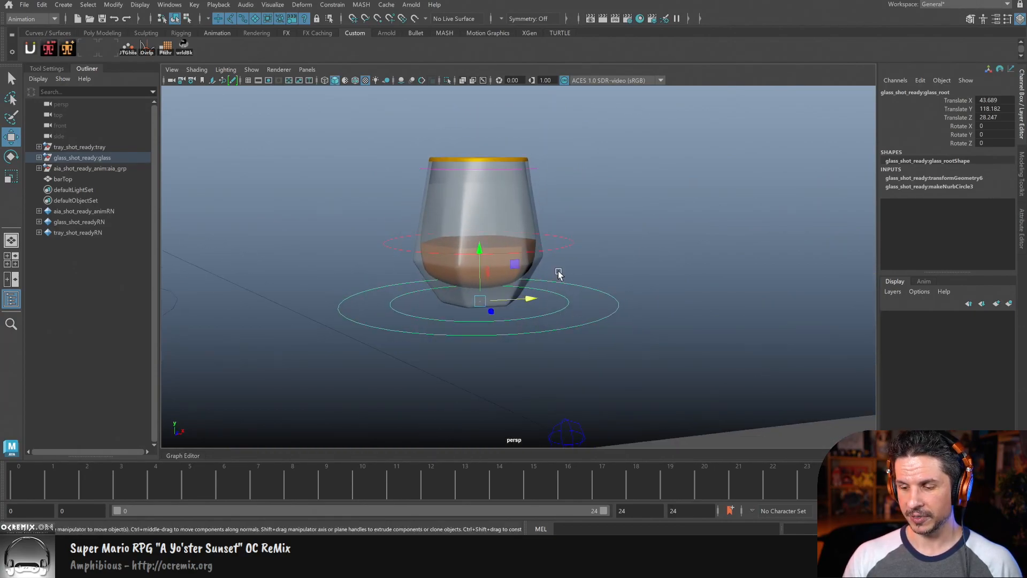
alt+drag(562, 241, 575, 261)
alt+right_drag(575, 261, 554, 328)
alt+drag(554, 328, 540, 315)
click(563, 250)
drag(486, 194, 488, 242)
key(e)
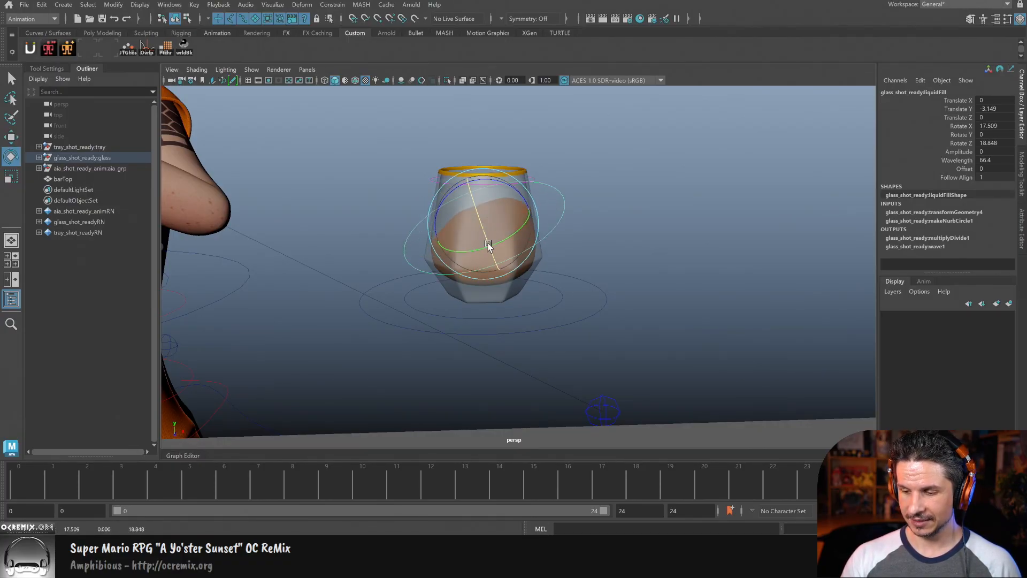
Step: Undo the rotation of the liquidFill control
click(572, 242)
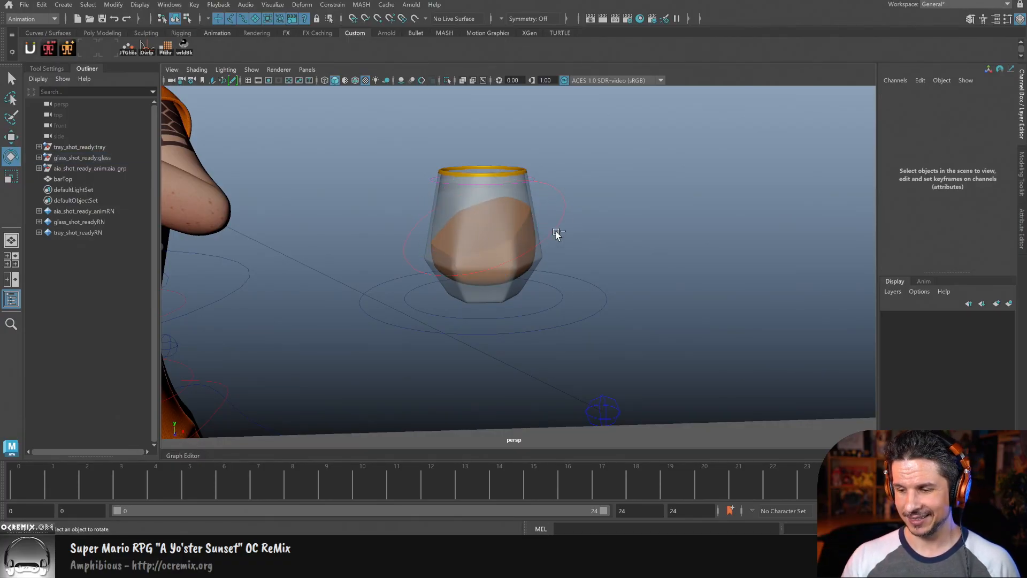
key(ctrl+z)
key(ctrl+z)
key(ctrl+z)
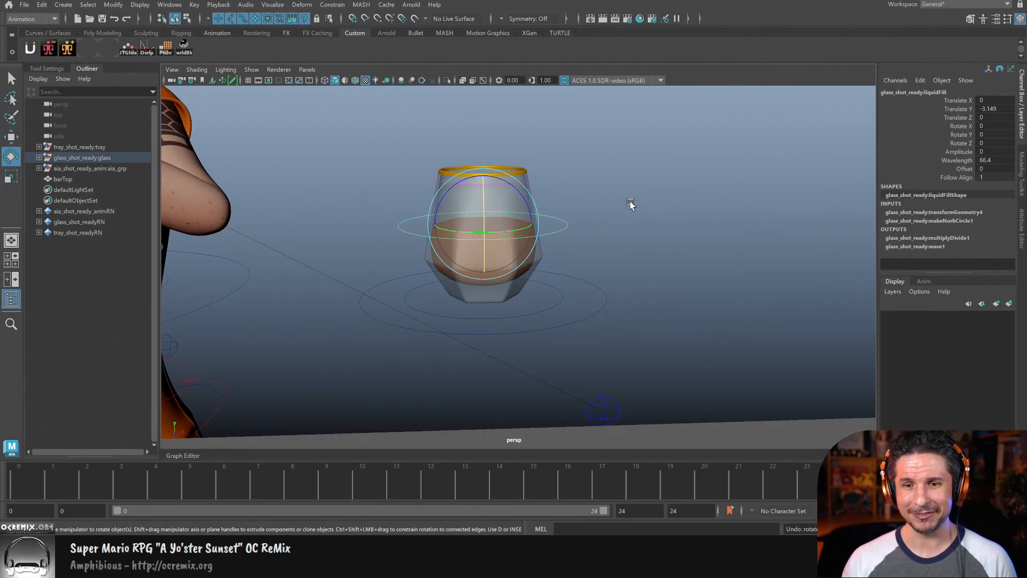
Step: Set the liquidFill control's Amplitude to 4.3 and its Wavelength to about 74.2
click(961, 152)
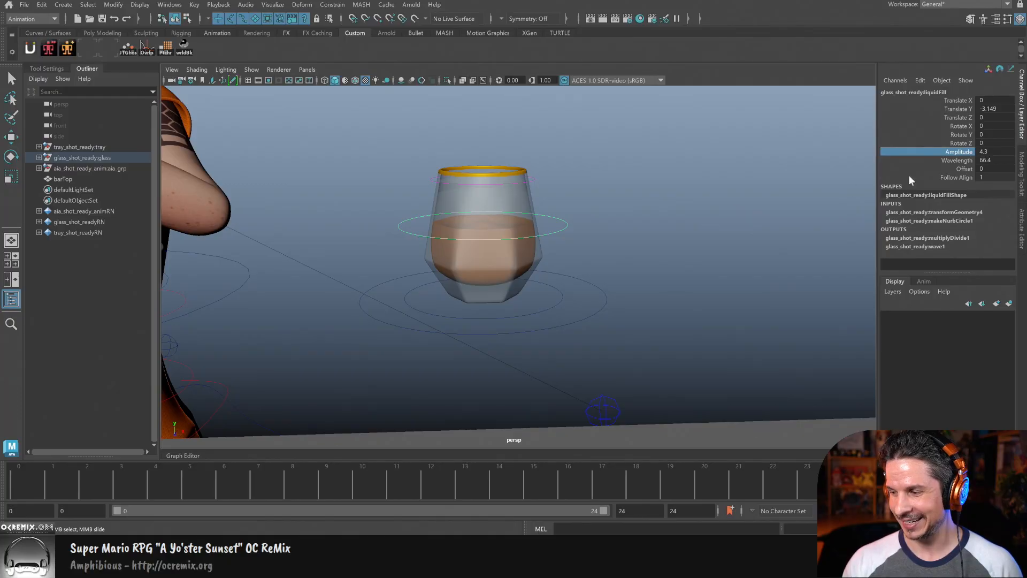
click(958, 161)
middle_drag(717, 218, 731, 214)
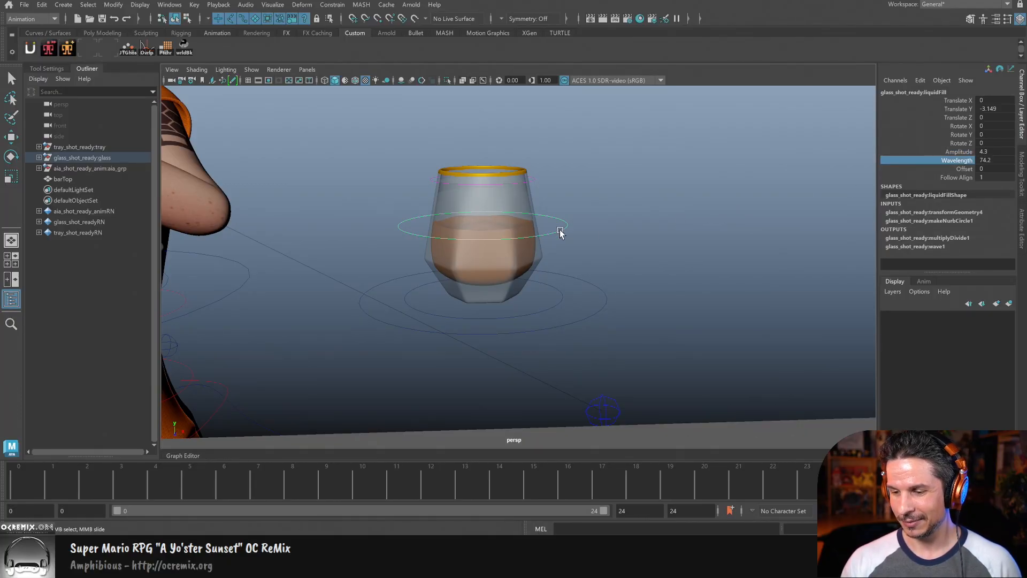
Step: Test-move the liquidFill control and shift the control near the glass rim sideways to tilt the liquid
key(w)
drag(533, 224, 536, 224)
click(538, 171)
drag(532, 174, 581, 178)
alt+drag(569, 214, 607, 243)
click(565, 235)
key(q)
click(612, 239)
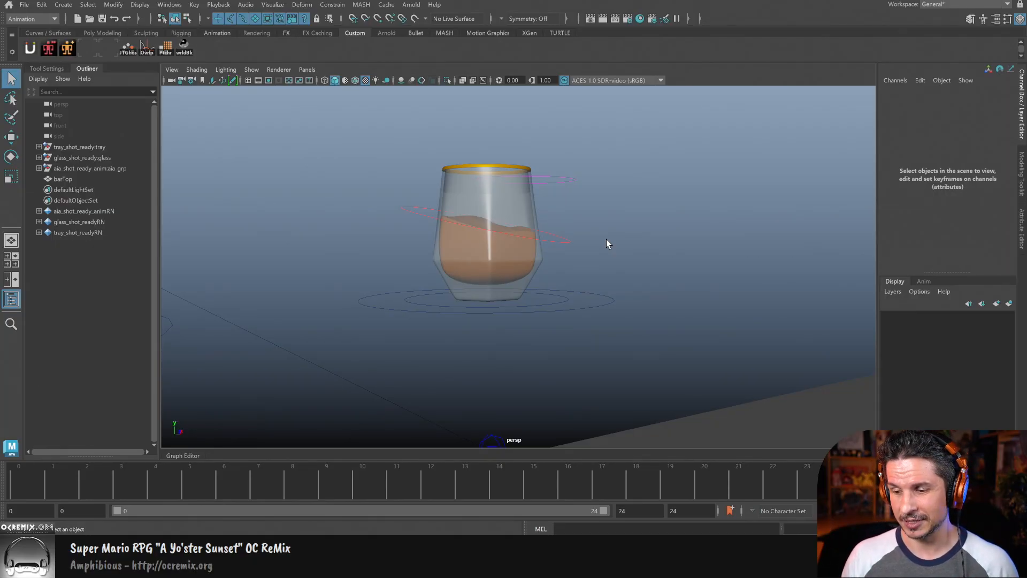
Step: Undo all the test changes to the liquid controls and the glass's move off the tray
key(ctrl+z)
key(ctrl+z)
key(ctrl+z)
key(ctrl+z)
key(ctrl+z)
key(ctrl+z)
key(ctrl+z)
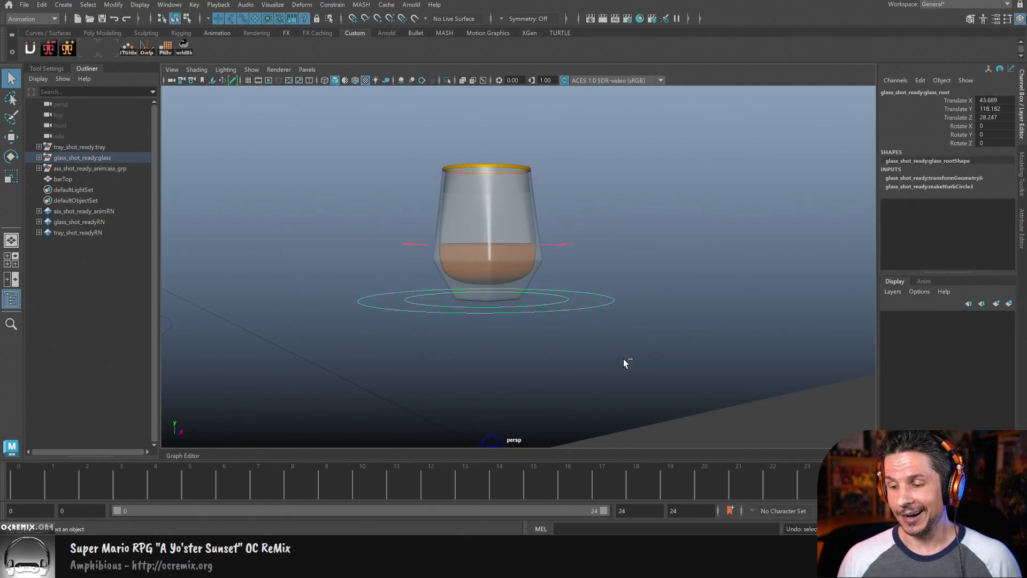
key(ctrl+z)
key(ctrl+z)
alt+right_drag(663, 286, 548, 303)
alt+middle_drag(549, 302, 700, 304)
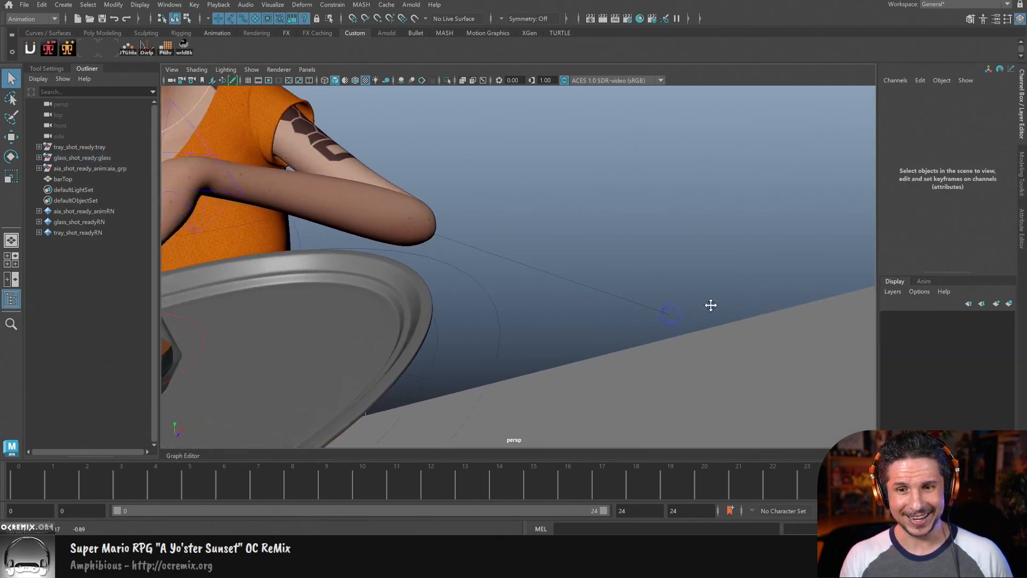
alt+right_drag(701, 304, 491, 315)
alt+drag(491, 315, 615, 343)
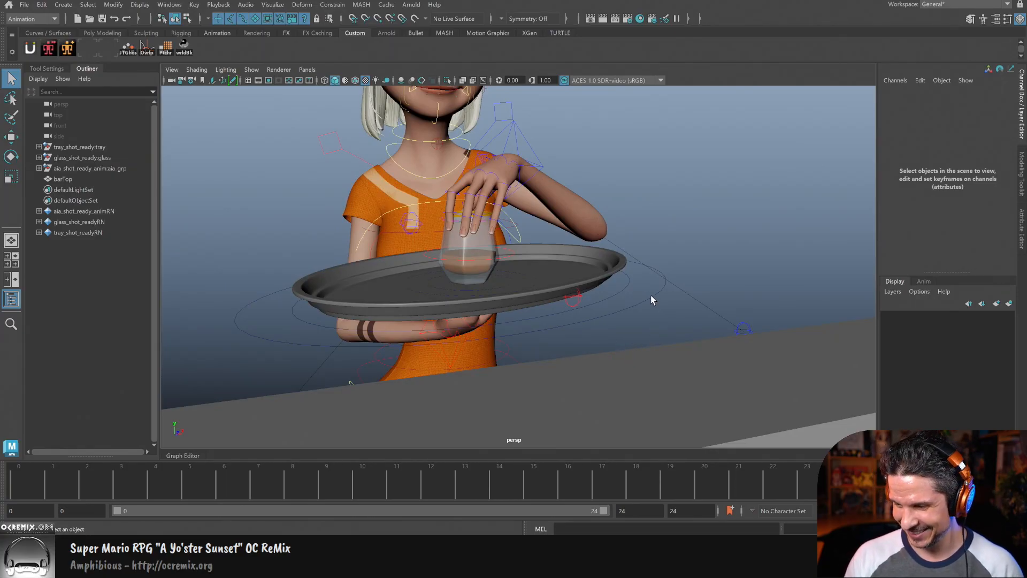
alt+right_drag(650, 295, 626, 277)
alt+drag(626, 277, 608, 282)
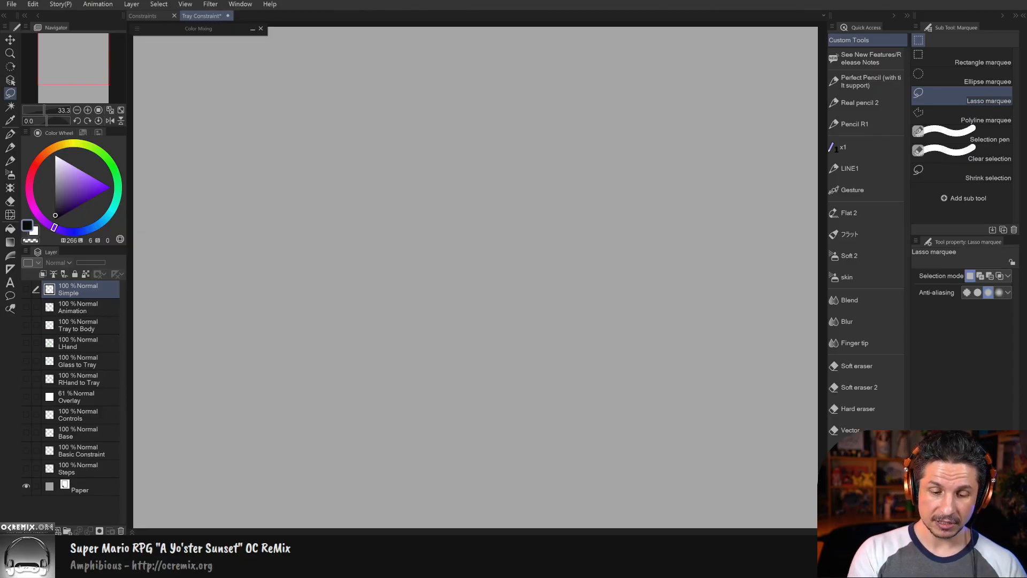
Step: Switch to Clip Studio Paint and show the Steps layer to review the planned tray, glass and hand steps
click(26, 469)
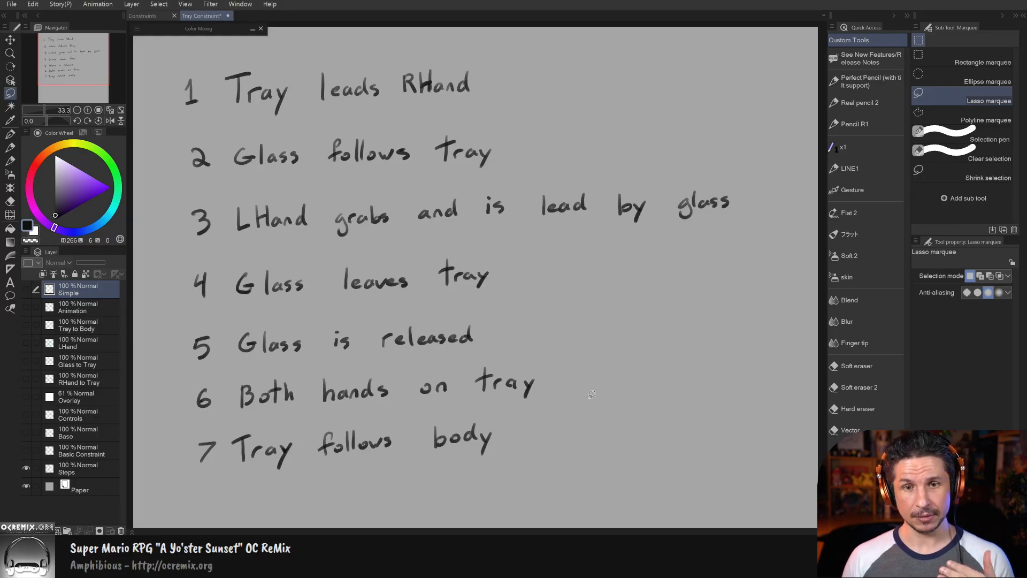
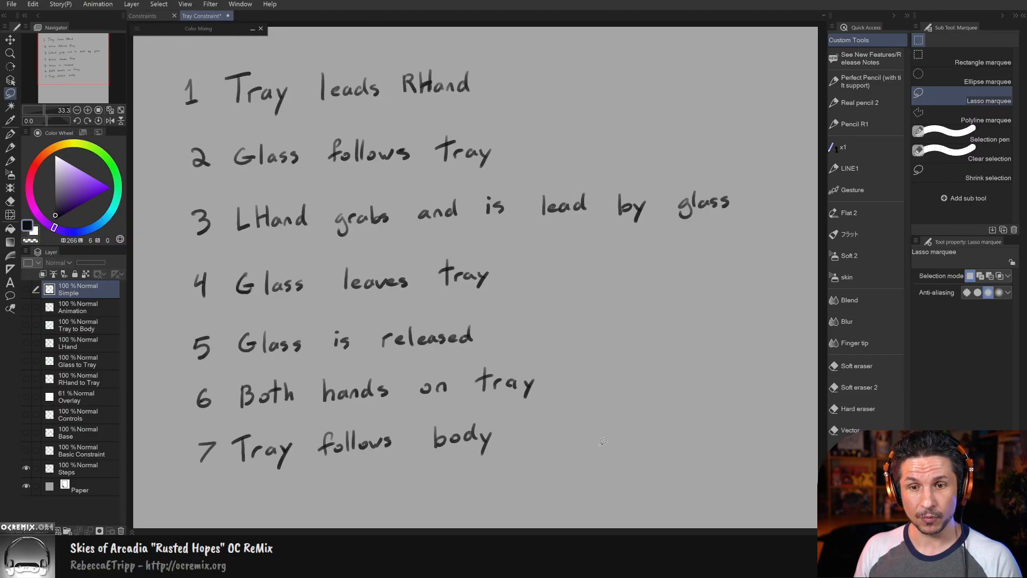
drag(228, 114, 488, 101)
click(448, 176)
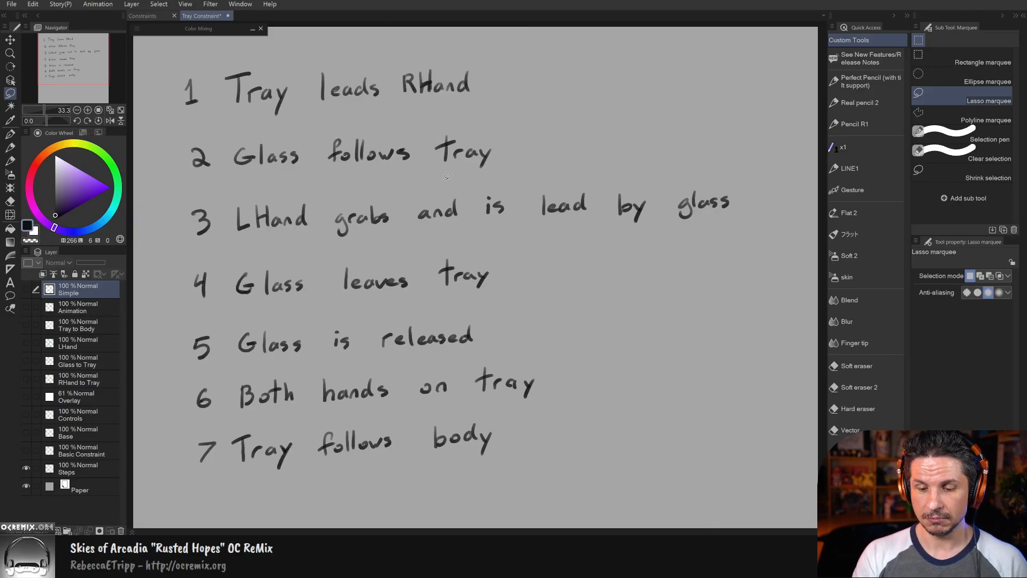
Step: Choose the Pencil R1 brush and swap the visible notes from the Steps layer to the Basic Constraint layer
key(p)
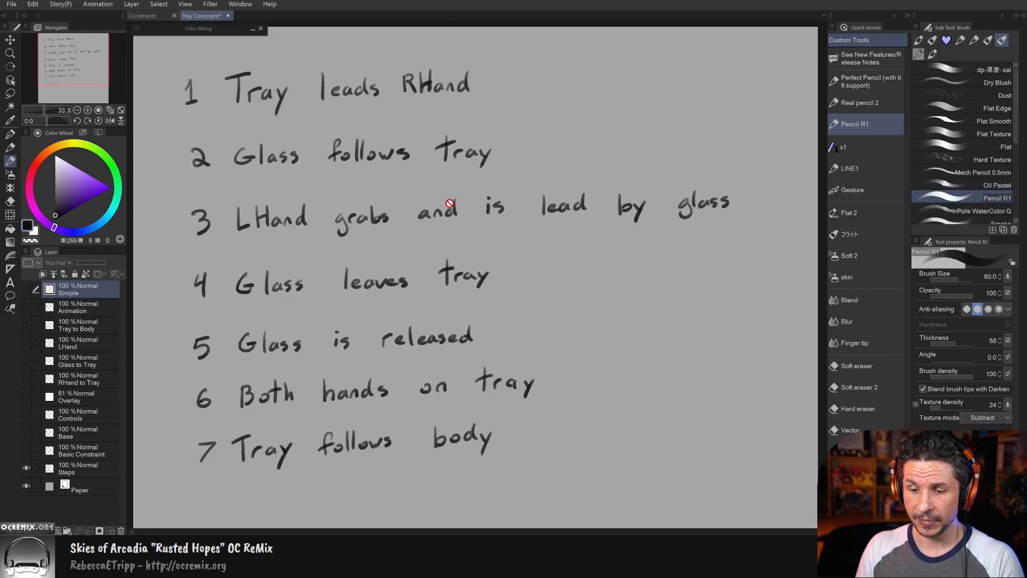
click(25, 468)
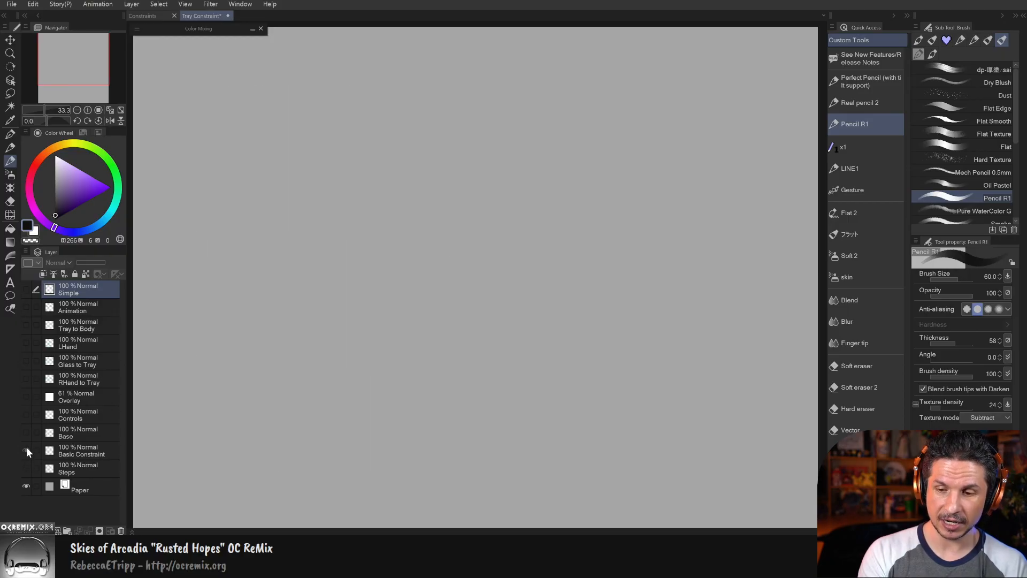
click(25, 450)
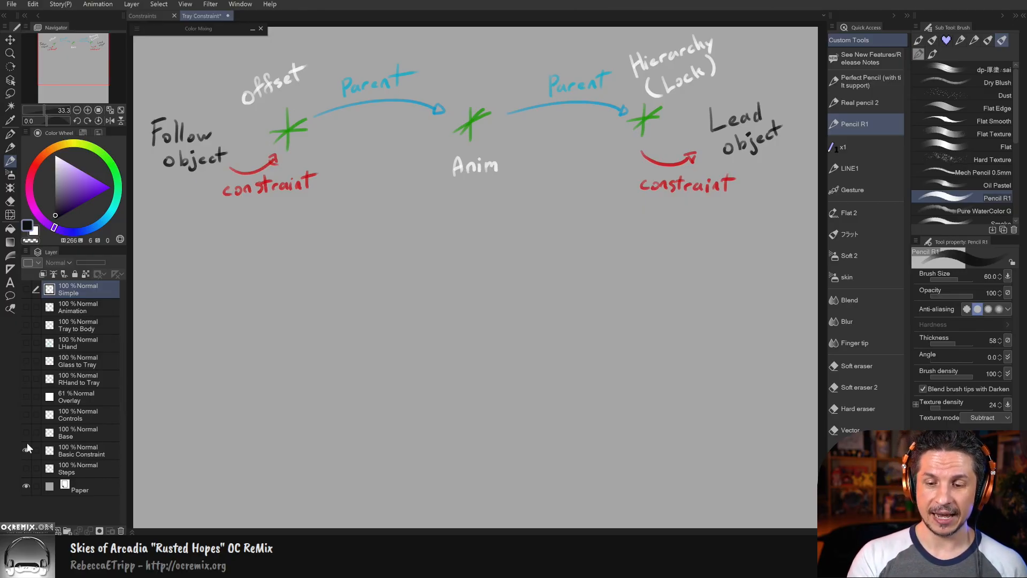
Step: On the Basic Constraint layer, draw an upward arrow beneath the "Follow object" label
click(86, 452)
mouse_move(186, 248)
mouse_down()
mouse_move(185, 207)
mouse_move(191, 214)
mouse_up()
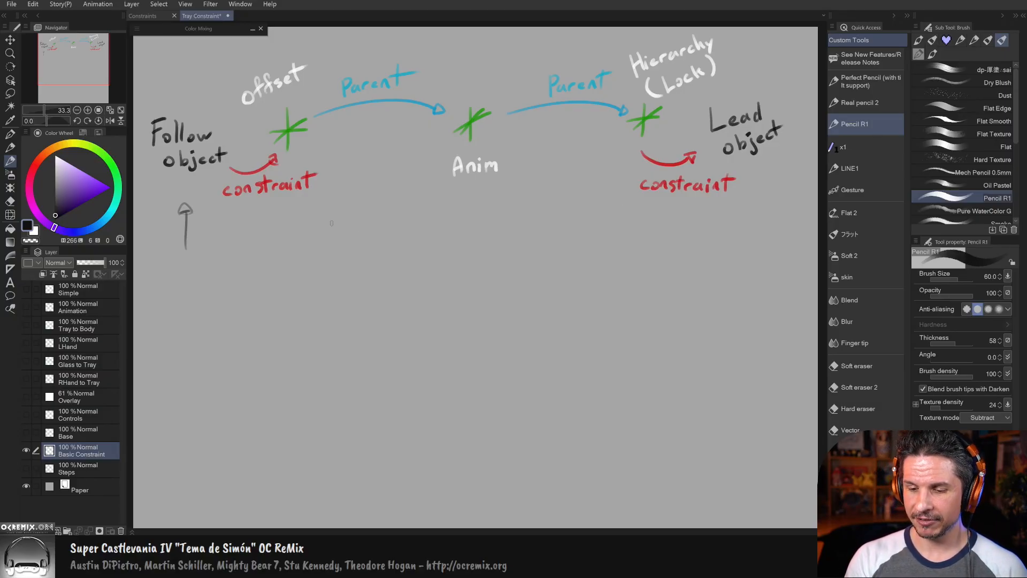
Step: Draw a curved double-headed arrow linking the two "constraint" labels and underline the one beside "Lead object"
mouse_move(264, 205)
mouse_down()
mouse_move(637, 227)
mouse_move(651, 216)
mouse_move(646, 227)
mouse_up()
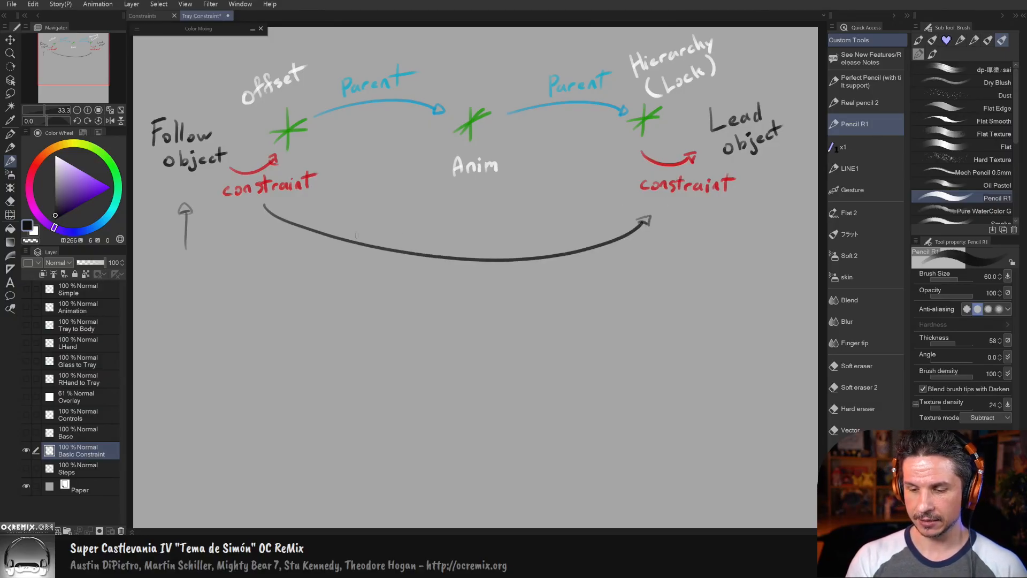
drag(262, 209, 268, 202)
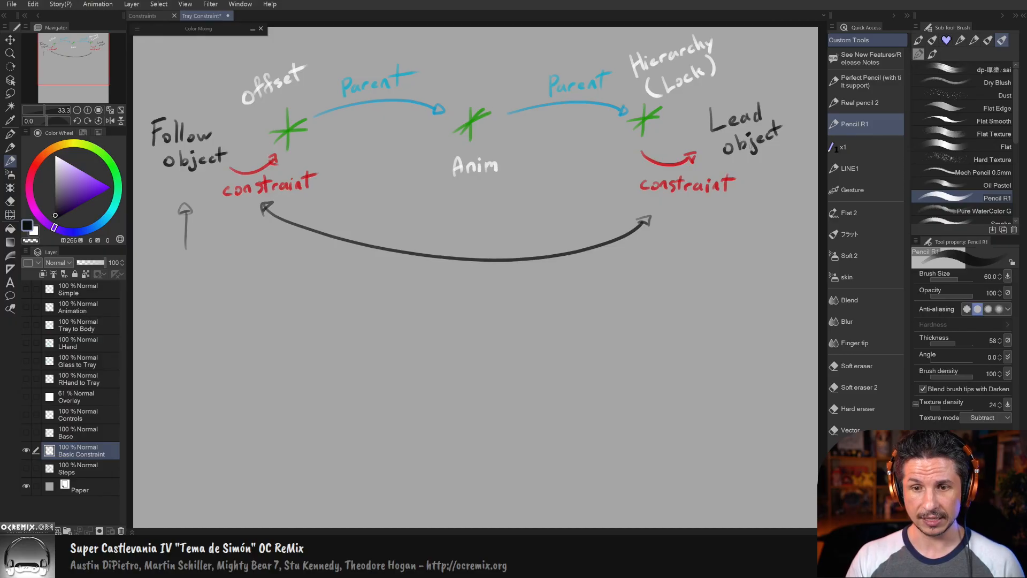
drag(644, 201, 724, 203)
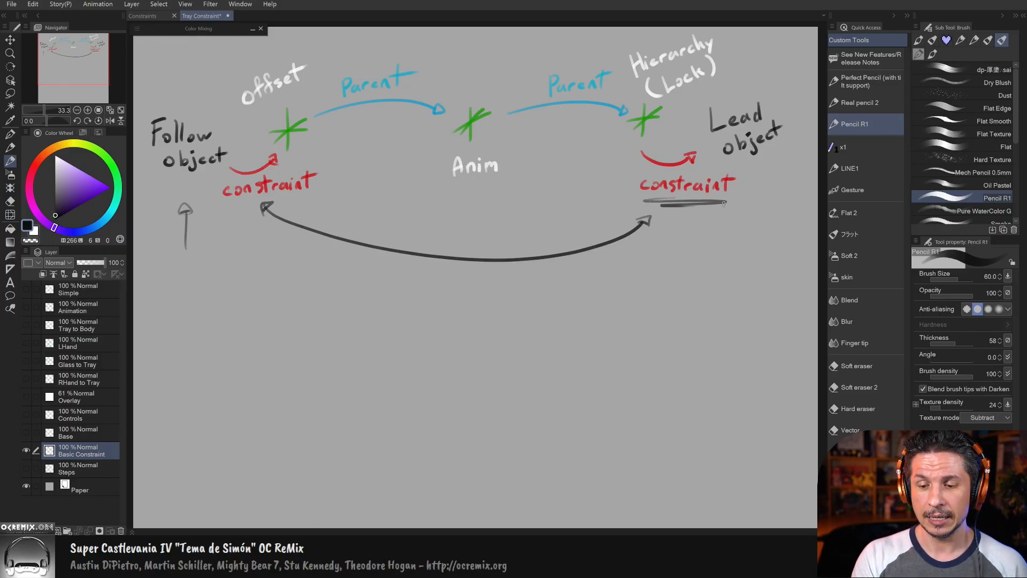
Step: Erase the curved double-headed arrow and the underline beneath the "constraint" label
key(e)
click(271, 206)
mouse_move(274, 205)
mouse_down()
mouse_move(333, 241)
mouse_move(660, 236)
mouse_move(714, 202)
mouse_move(629, 225)
mouse_up()
drag(481, 250, 442, 262)
Step: Draw a short upward arrow beneath the "constraint" label next to "Lead object"
key(b)
drag(686, 229, 693, 205)
drag(687, 213, 700, 211)
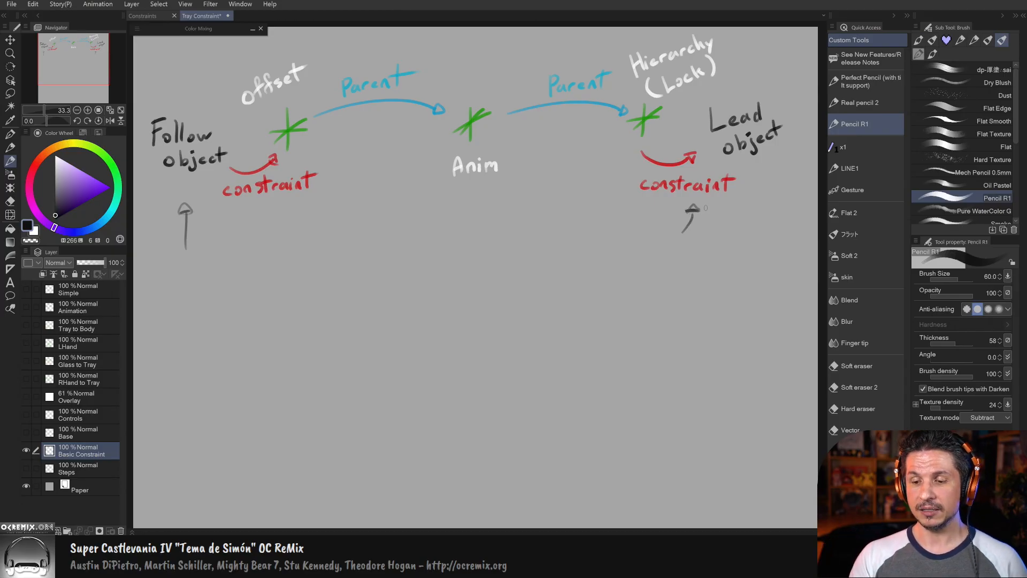
Step: Draw one long line beneath the three green locator marks, and undo it
drag(273, 148, 668, 144)
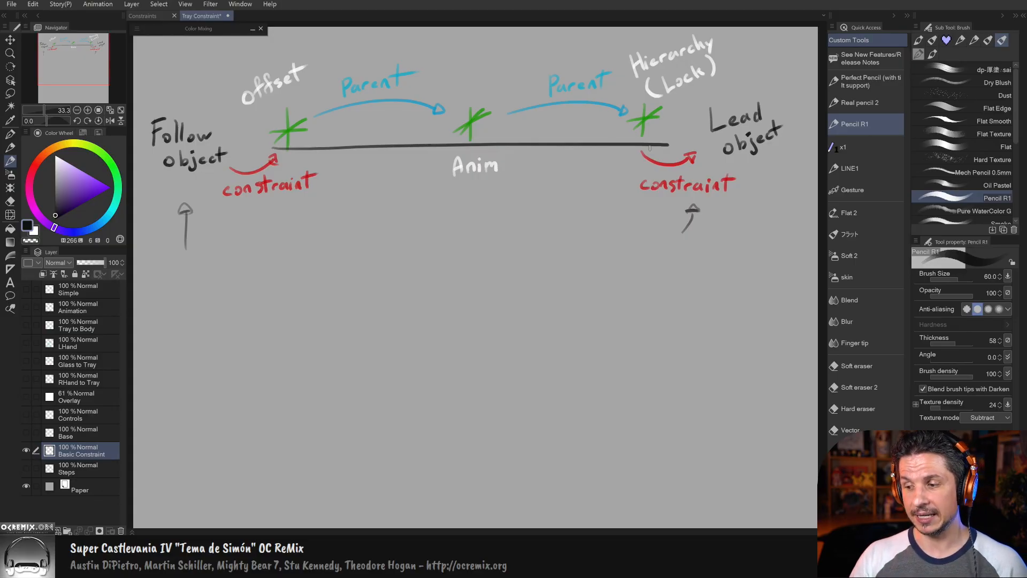
key(ctrl+z)
key(ctrl+z)
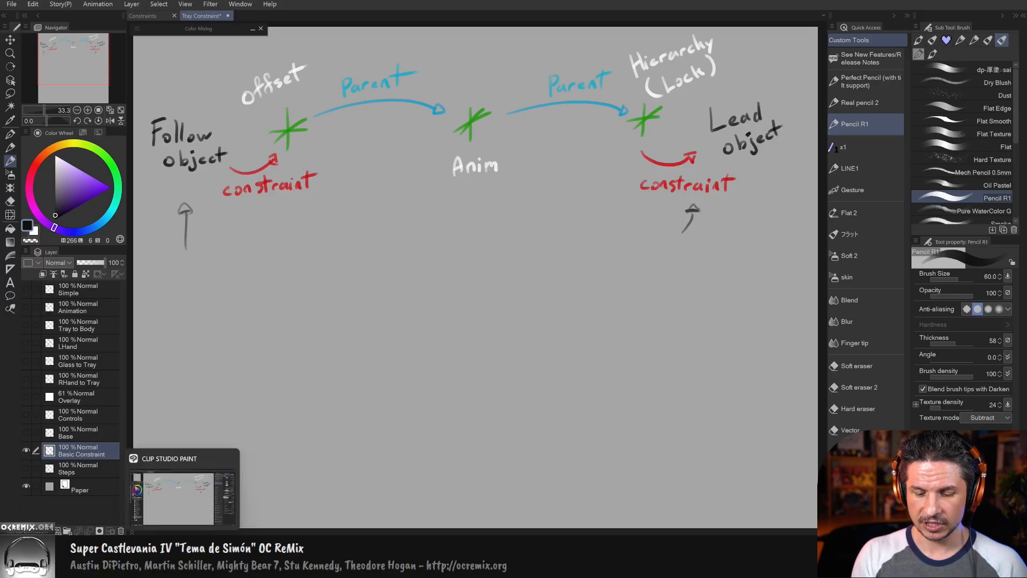
Step: Switch to Maya and create a locator in the character scene
click(183, 562)
mouse_move(644, 270)
alt+mouse_down()
mouse_move(542, 296)
mouse_move(568, 286)
alt+mouse_up()
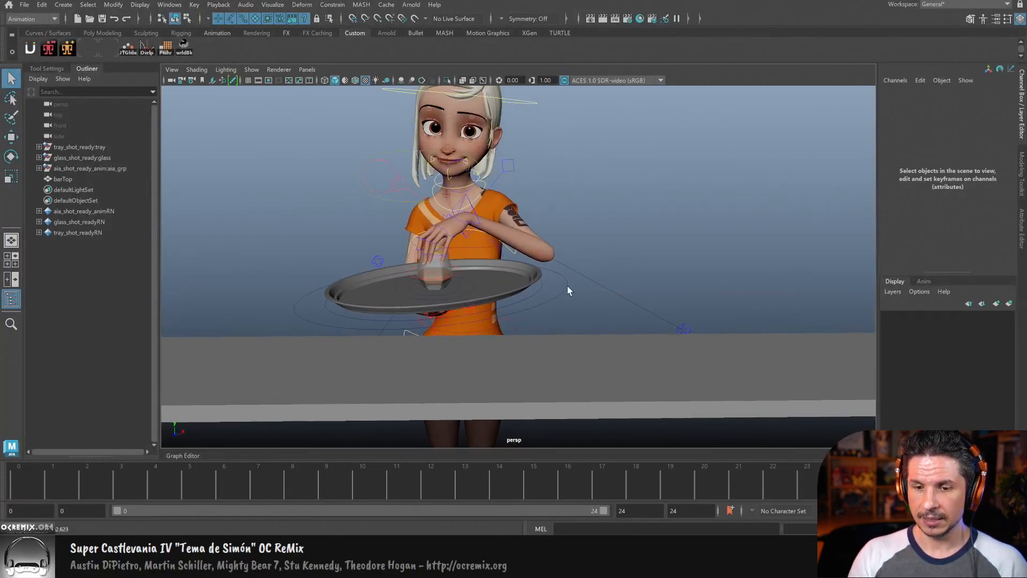
click(63, 4)
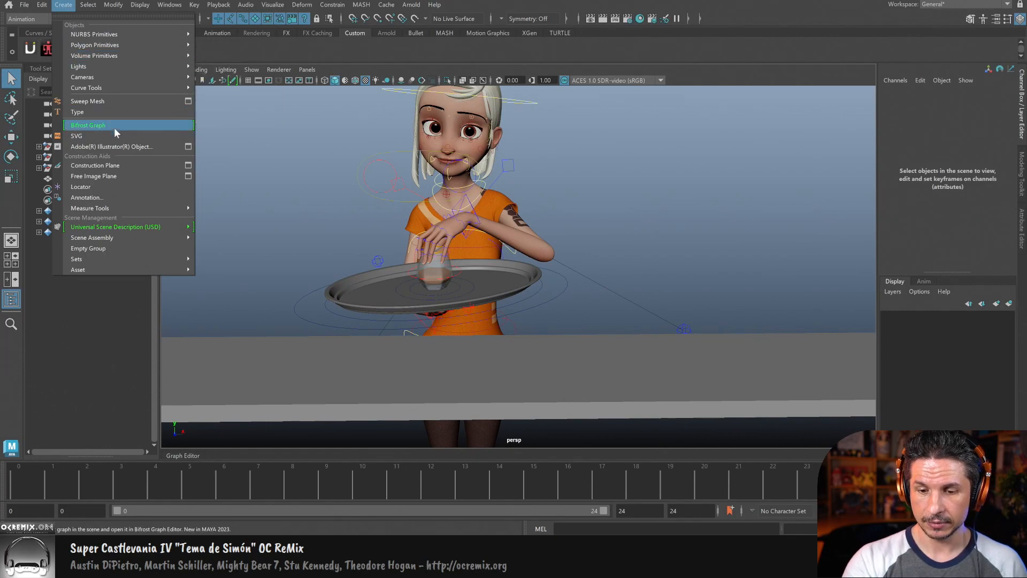
click(114, 188)
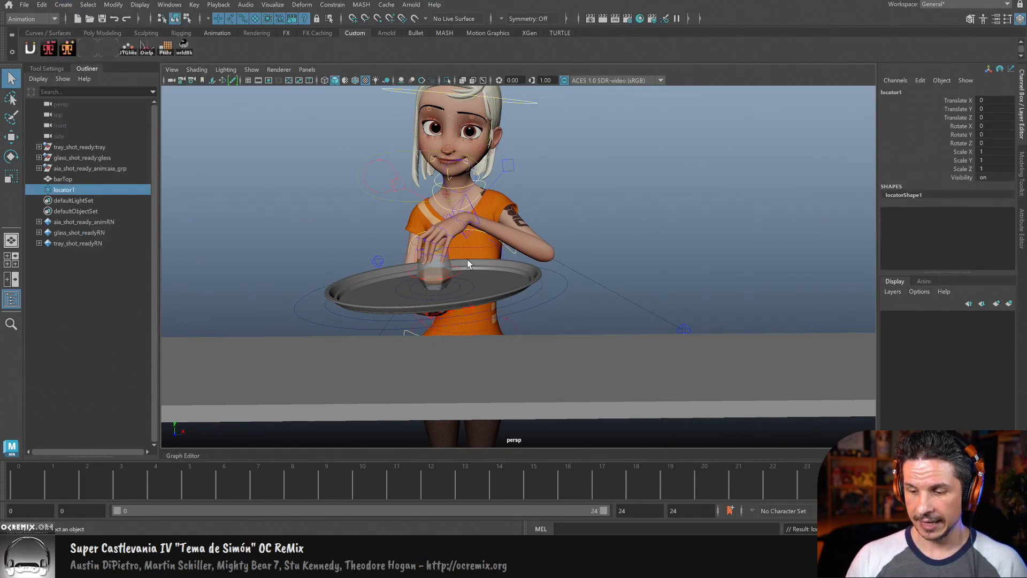
Step: Snap the locator's rotation and position to the character's bent left elbow
key(e)
key(v)
middle_drag(543, 244, 546, 245)
key(v)
key(w)
key(v)
alt+right_drag(617, 246, 564, 246)
alt+drag(564, 246, 576, 328)
click(521, 370)
key(v)
middle_drag(537, 254, 540, 251)
alt+drag(563, 338, 563, 272)
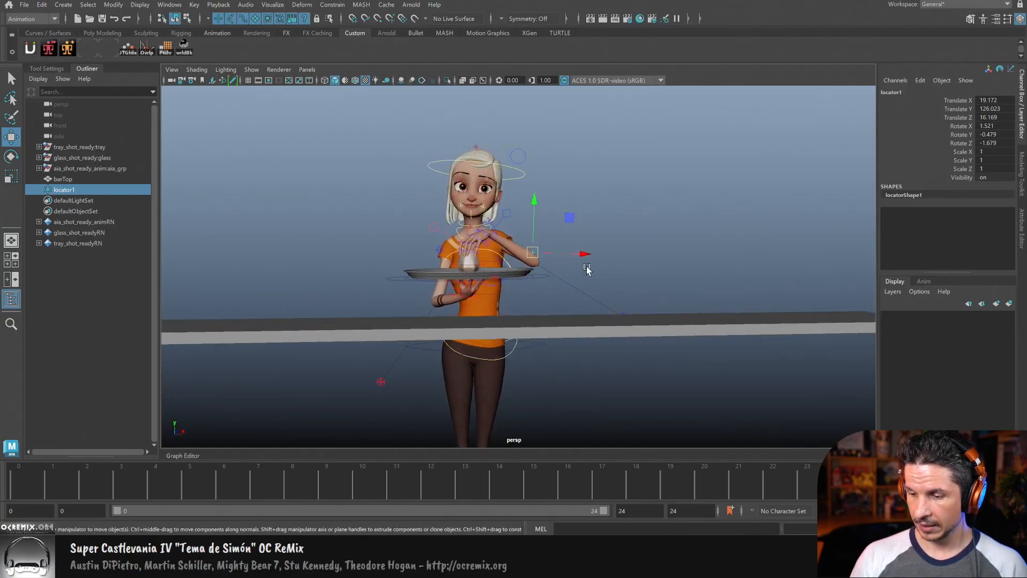
Step: Move the locator into the open space beside the left elbow, at about X 27.8, Y 131.3, Z 17.0
alt+right_drag(563, 272, 623, 261)
drag(542, 247, 588, 281)
alt+right_drag(589, 281, 664, 262)
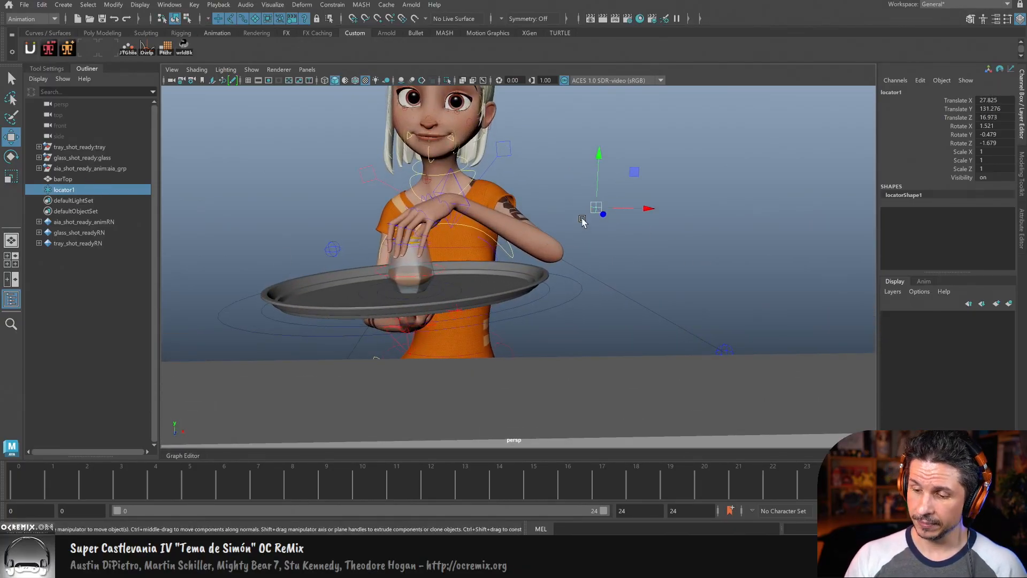
Step: Try parenting locator1 directly under the character's left arm IK control
click(469, 200)
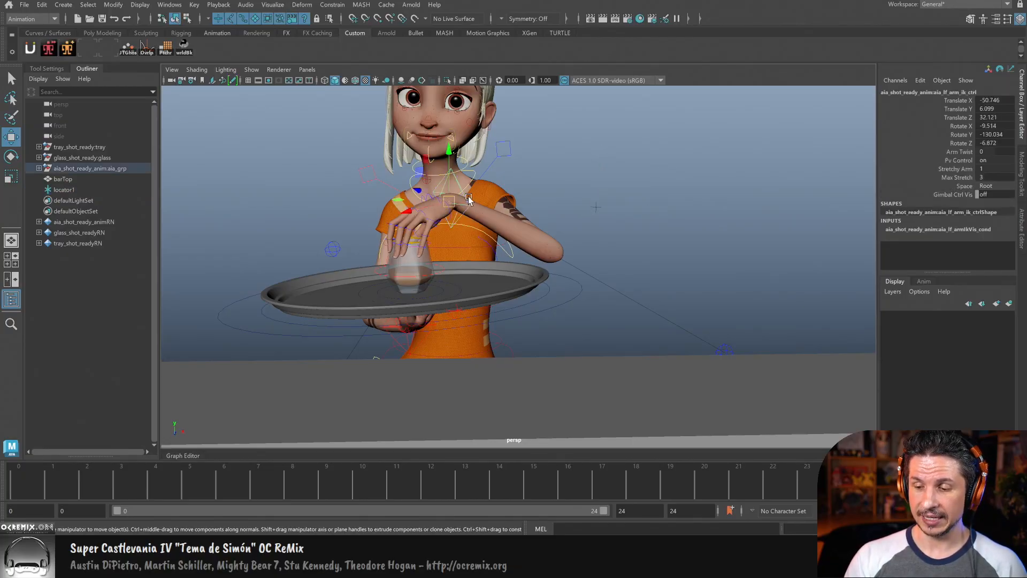
key(q)
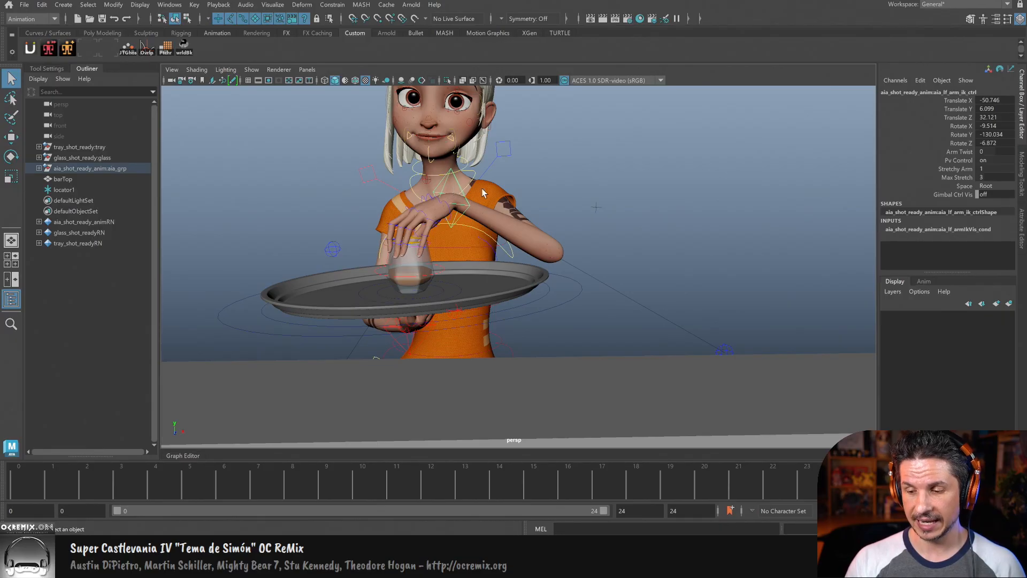
ctrl+click(91, 190)
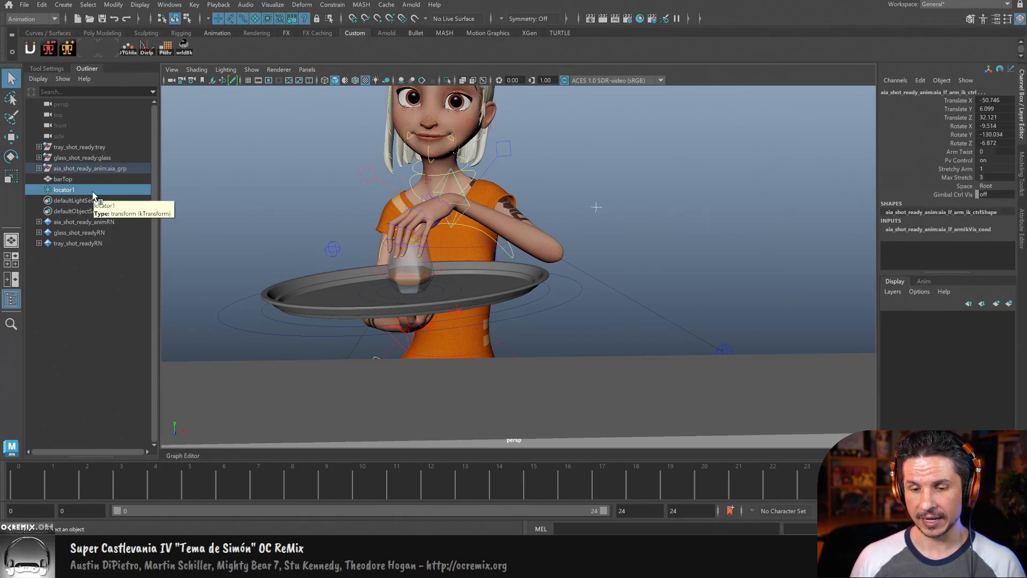
key(p)
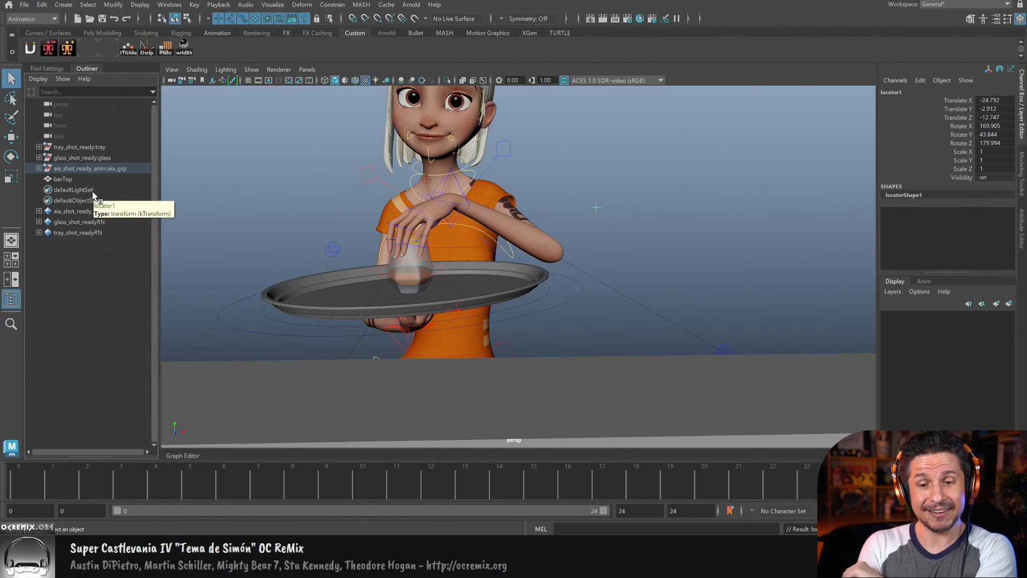
Step: Turn off the parented locator's visibility
click(622, 233)
click(597, 208)
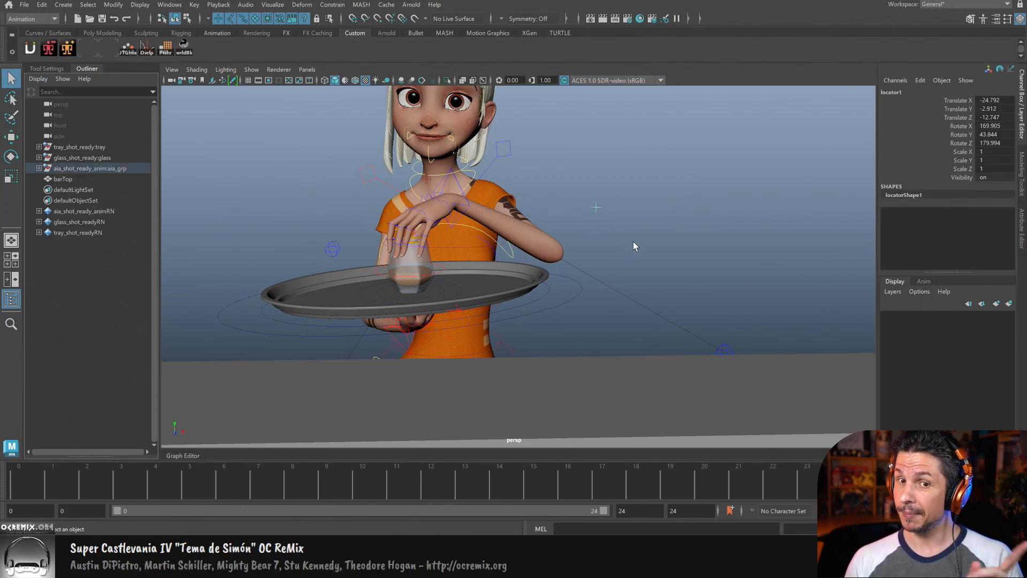
click(995, 177)
text(0)
key(Return)
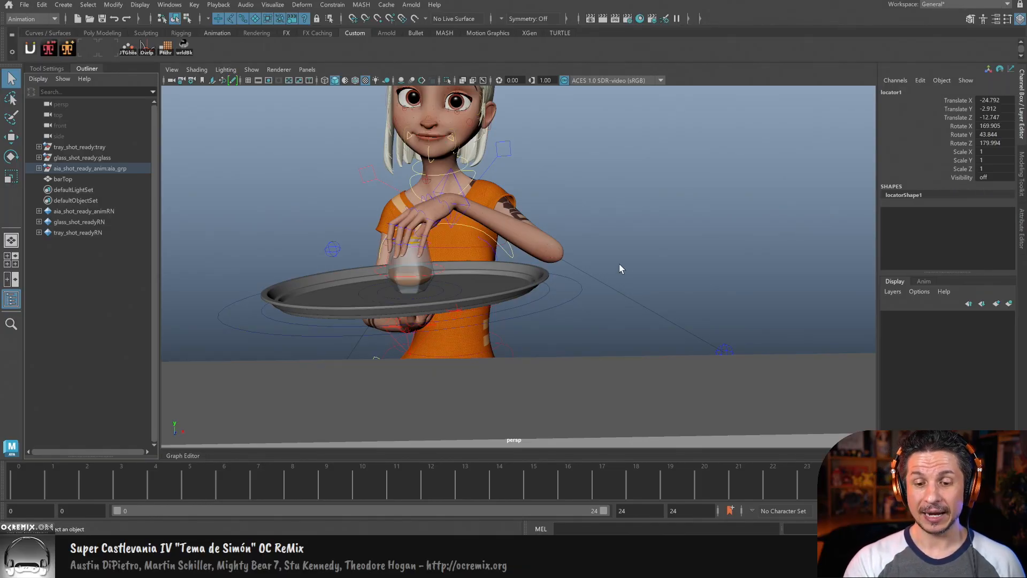
Step: Expand the aia_grp rig hierarchy and locate the locator beneath the left arm IK control
click(39, 168)
key(f)
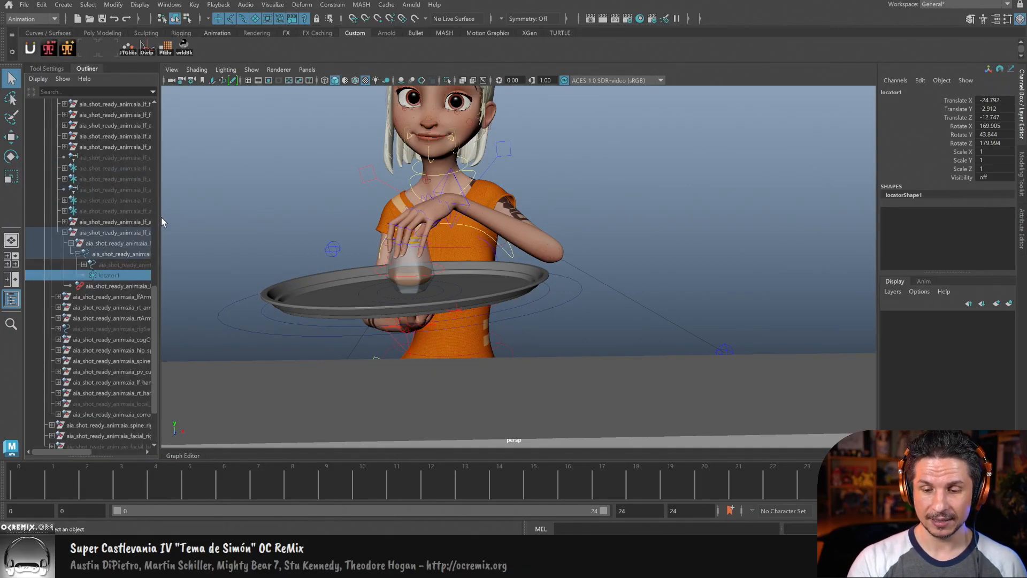
drag(153, 320, 150, 131)
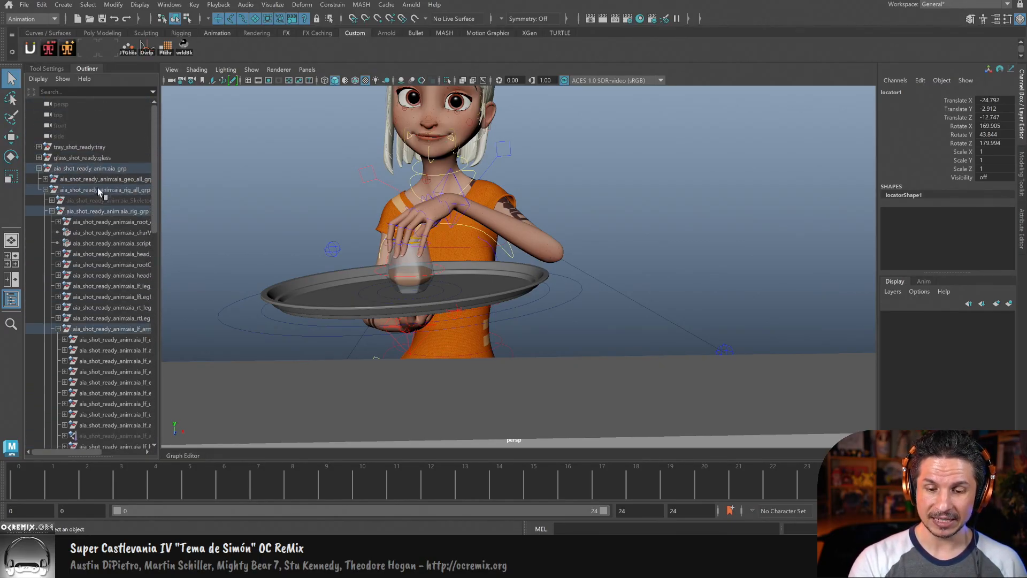
drag(154, 179, 159, 326)
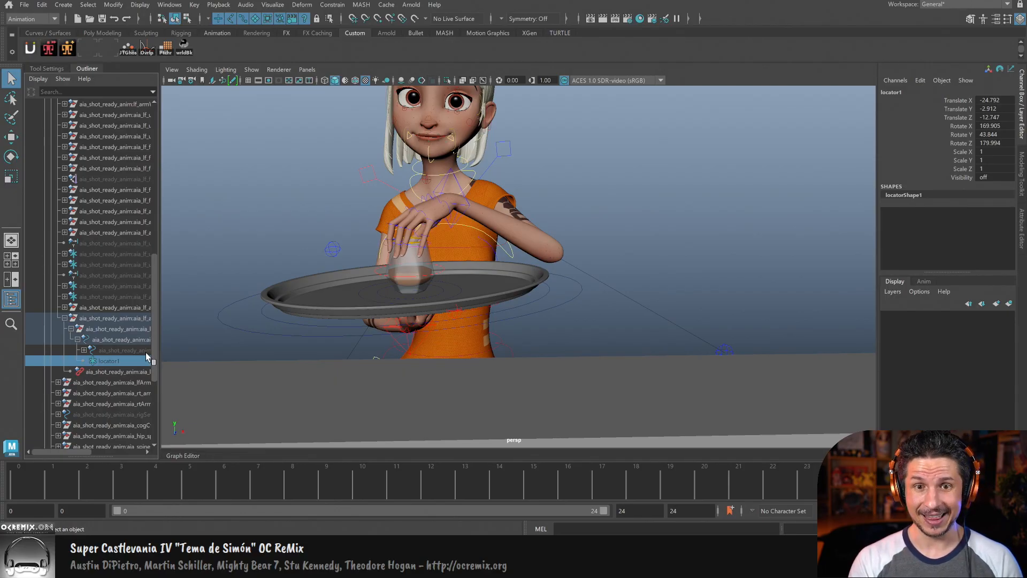
Step: Delete the locator from inside the rig hierarchy and collapse the character group
key(Delete)
drag(153, 275, 136, 124)
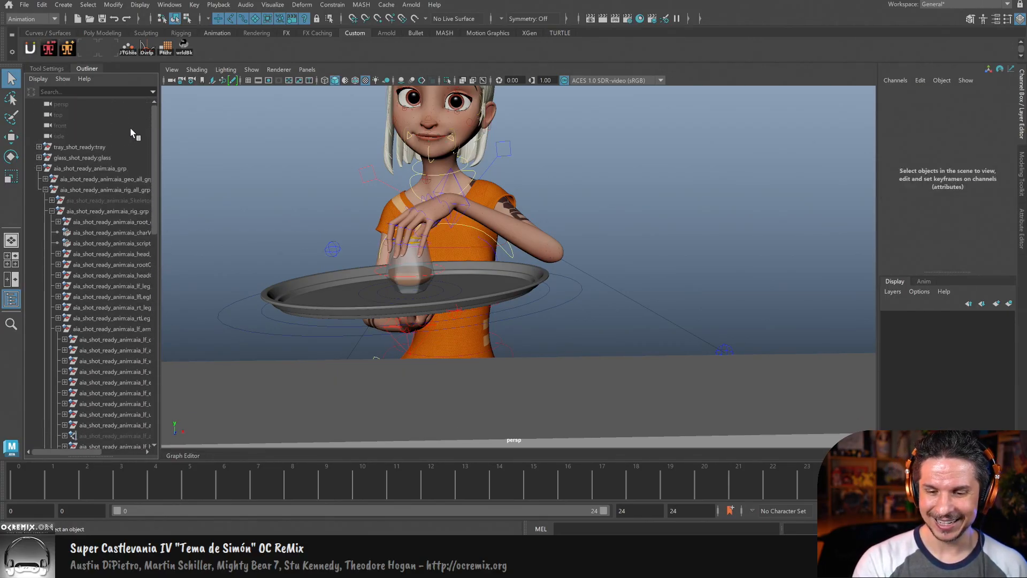
click(38, 168)
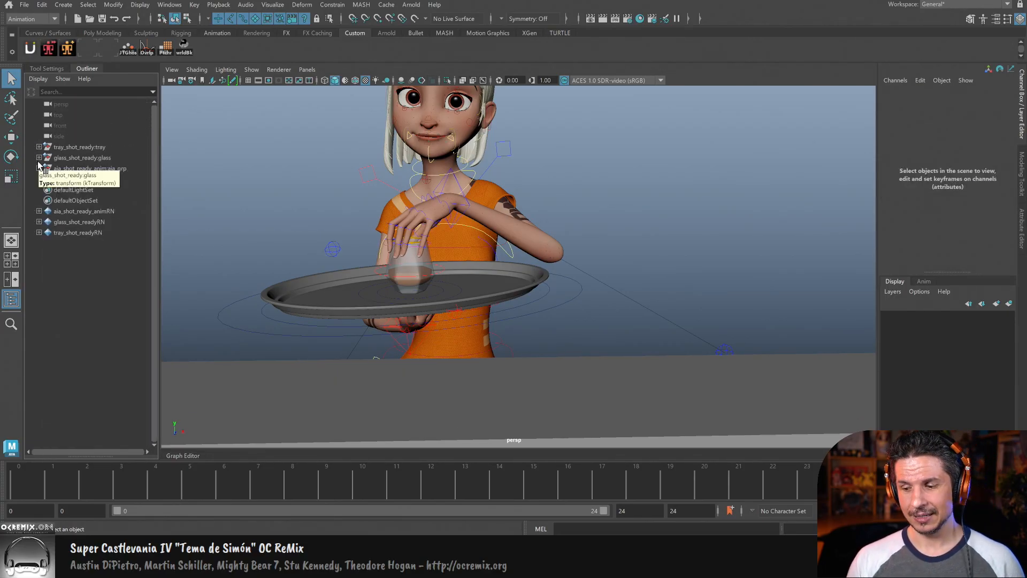
Step: Undo the locator's deletion, hiding and parenting, and clear the selection
key(ctrl+z)
key(ctrl+z)
key(ctrl+z)
key(ctrl+z)
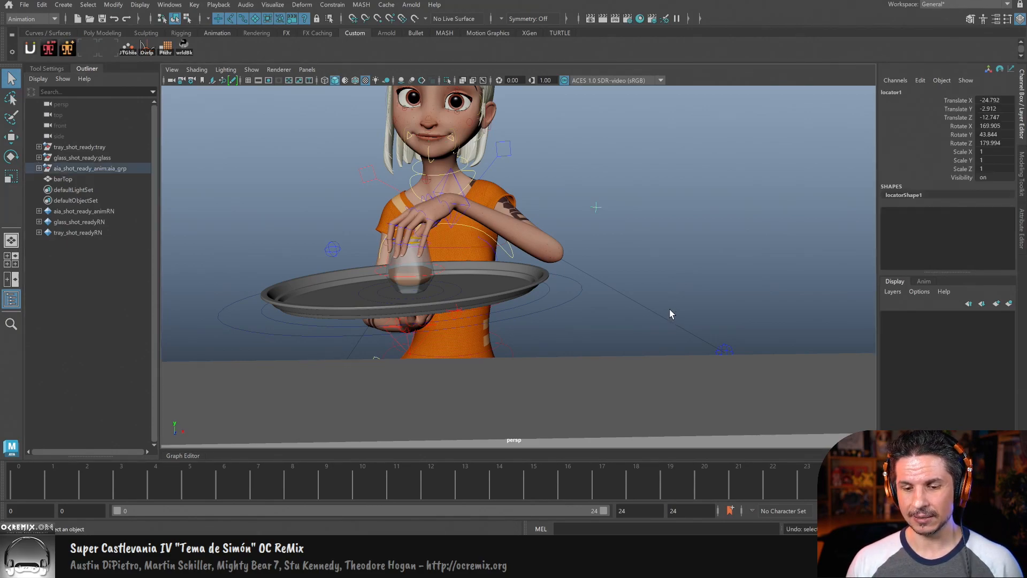
click(681, 286)
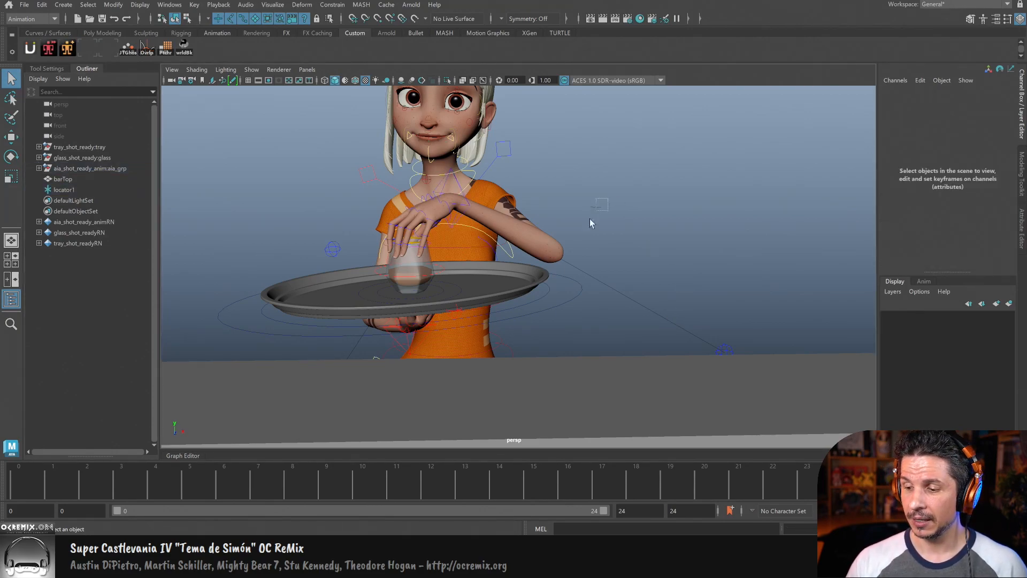
Step: Parent-constrain the locator to the left arm IK control, and delete the constrained locator
click(597, 208)
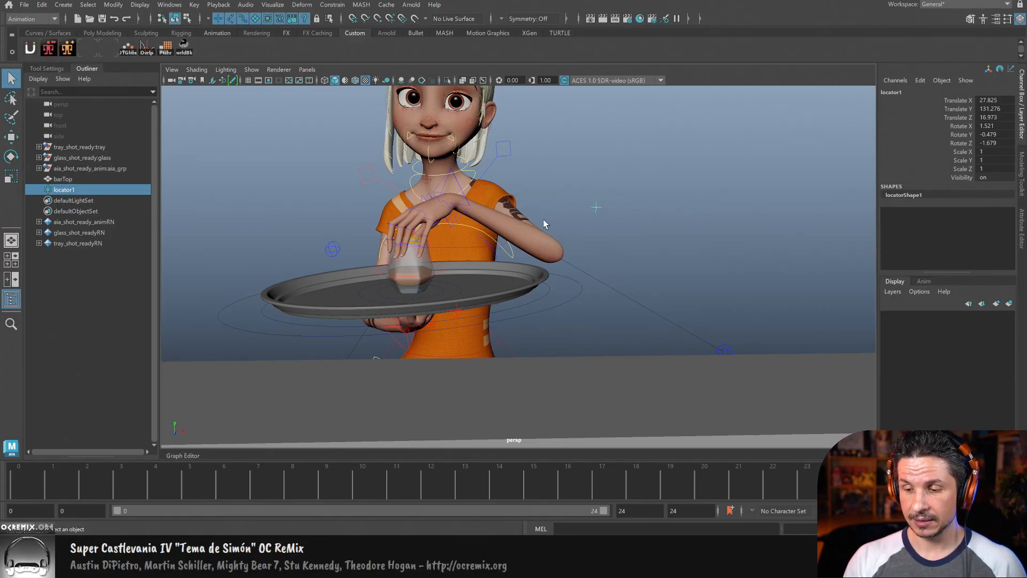
click(474, 212)
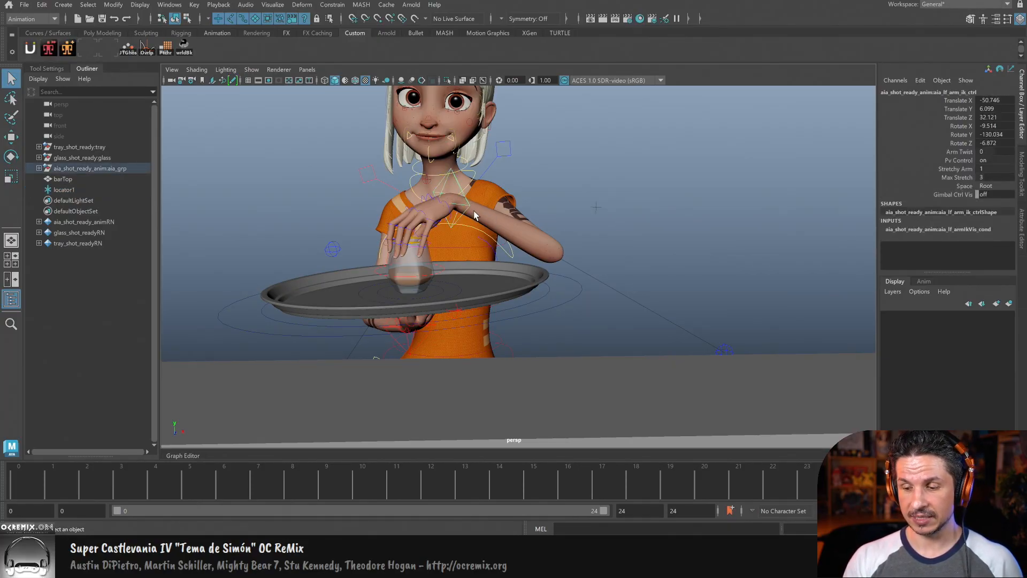
click(597, 210)
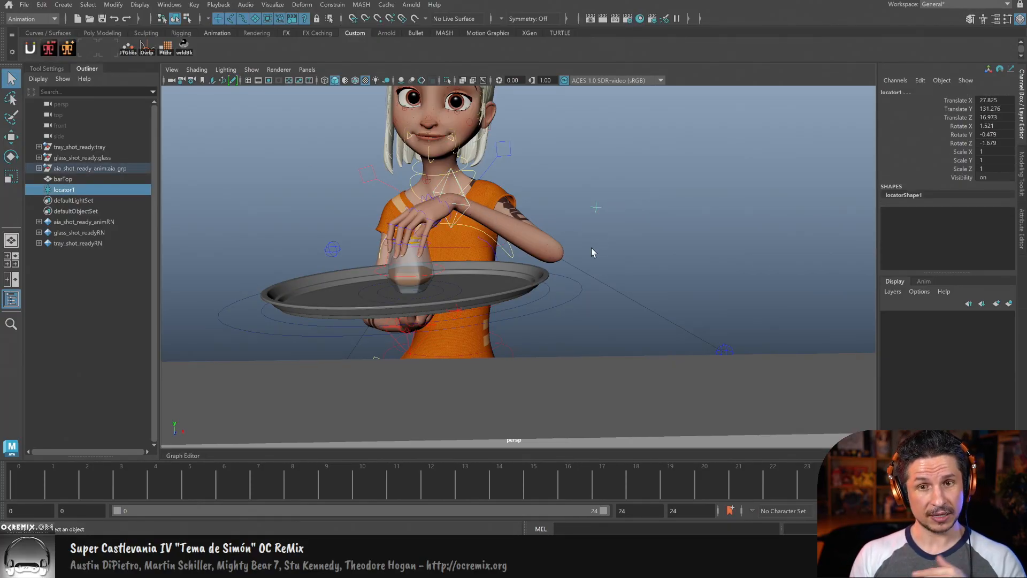
click(332, 5)
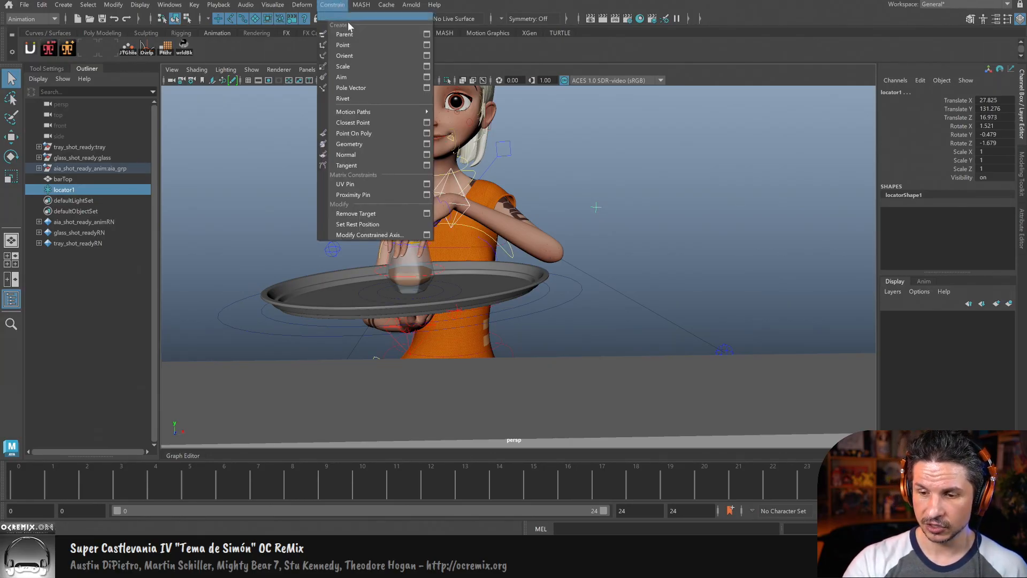
click(360, 31)
click(589, 169)
click(69, 189)
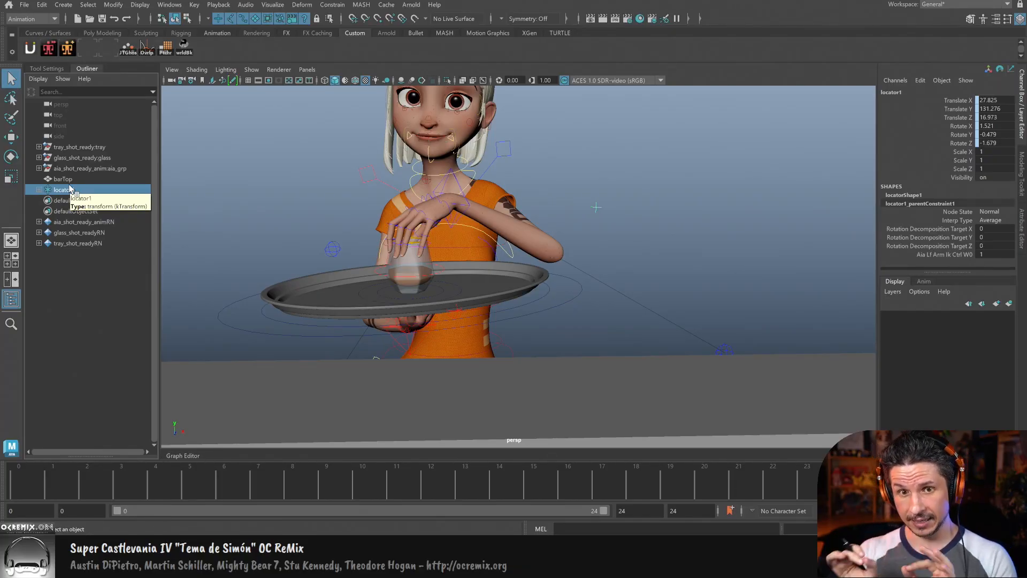
key(Delete)
Step: Switch to Clip Studio Paint and underline the "Hierarchy (Lock)" label and the green Anim and Offset locator marks
key(alt+Tab)
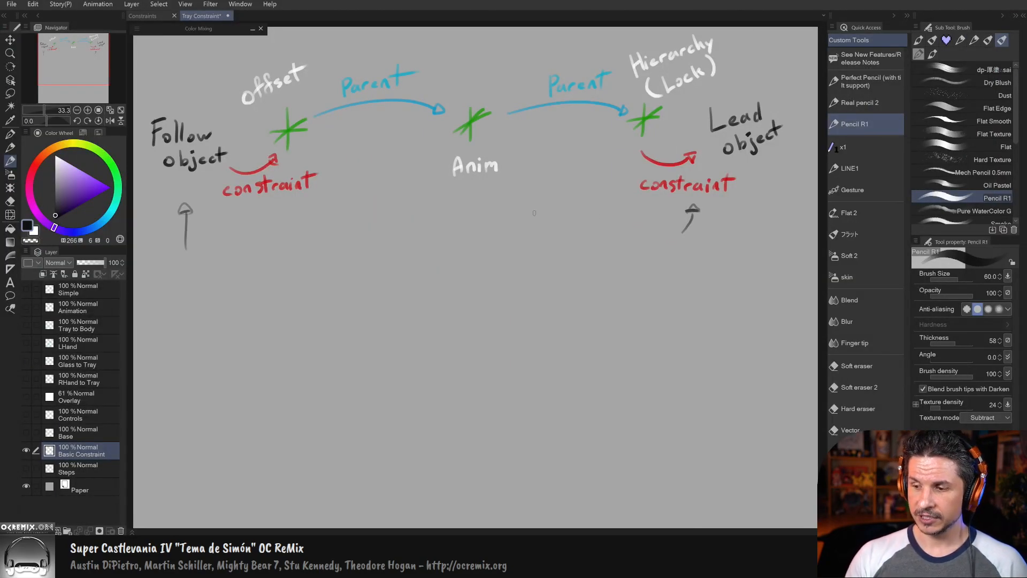
drag(655, 102, 722, 77)
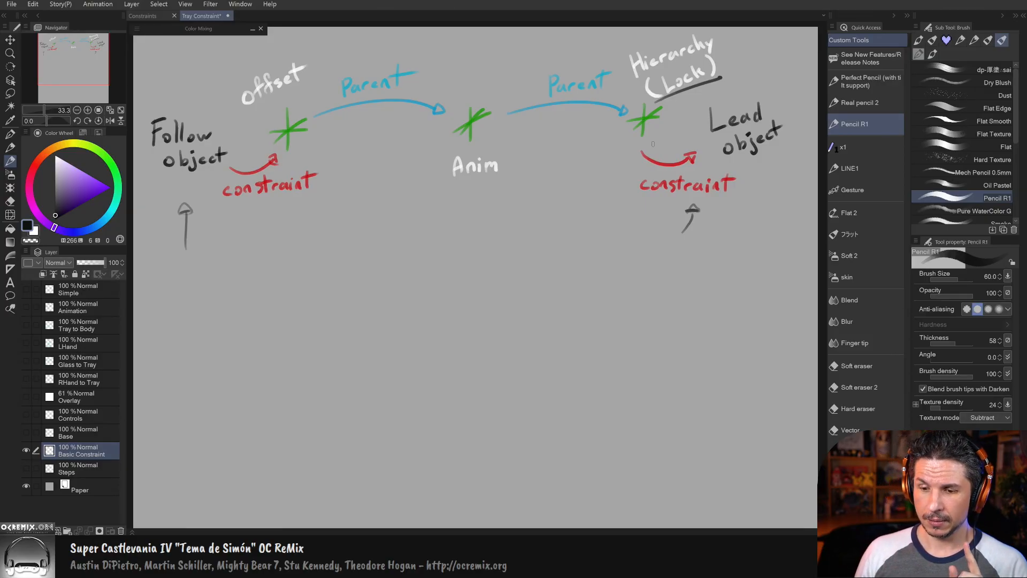
drag(450, 144, 509, 142)
drag(266, 146, 321, 145)
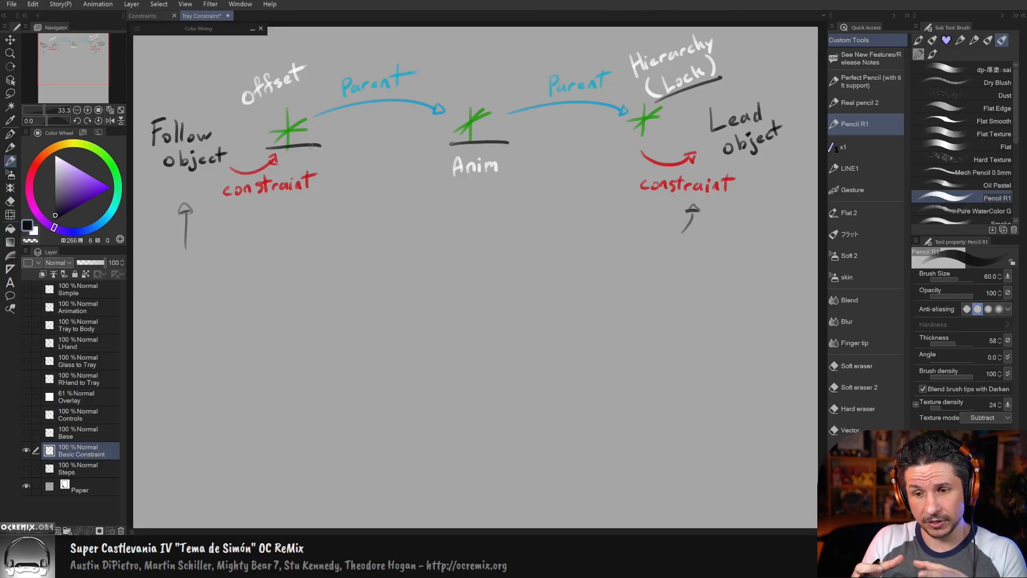
Step: Sketch a 3D box surrounded by two concentric elliptical control rings in the empty area beneath the diagram
mouse_move(419, 326)
mouse_down()
mouse_move(417, 379)
mouse_move(466, 323)
mouse_move(467, 374)
mouse_up()
drag(416, 379, 457, 374)
mouse_move(422, 325)
mouse_down()
mouse_move(479, 309)
mouse_move(479, 356)
mouse_move(468, 371)
mouse_move(404, 359)
mouse_move(517, 358)
mouse_up()
mouse_move(419, 342)
mouse_down()
mouse_move(535, 399)
mouse_move(494, 341)
mouse_up()
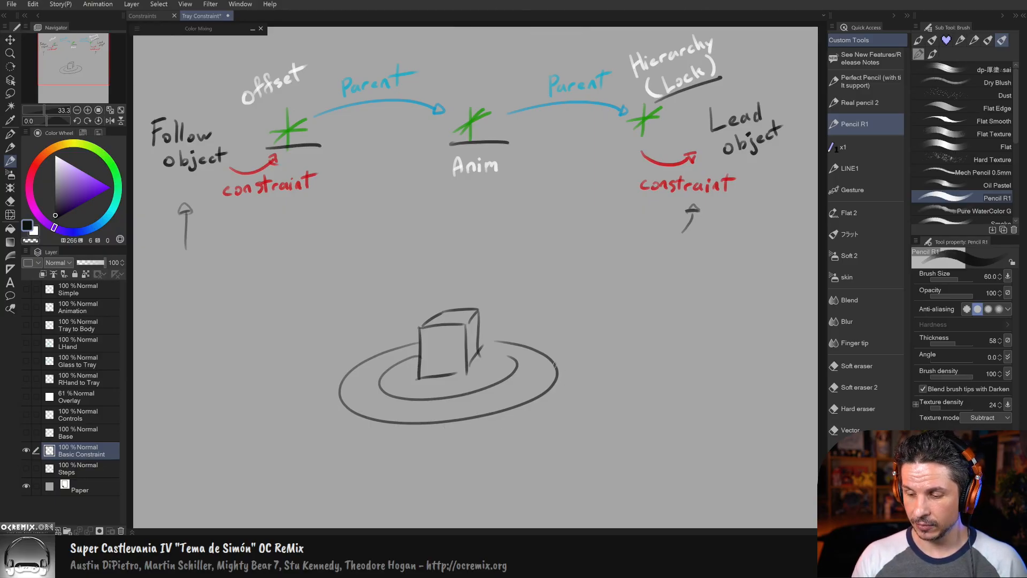
Step: Label the outer ring "Anim" and the inner ring "offset" on the box sketch
mouse_move(561, 389)
mouse_down()
mouse_move(563, 378)
mouse_move(601, 378)
mouse_move(567, 386)
mouse_up()
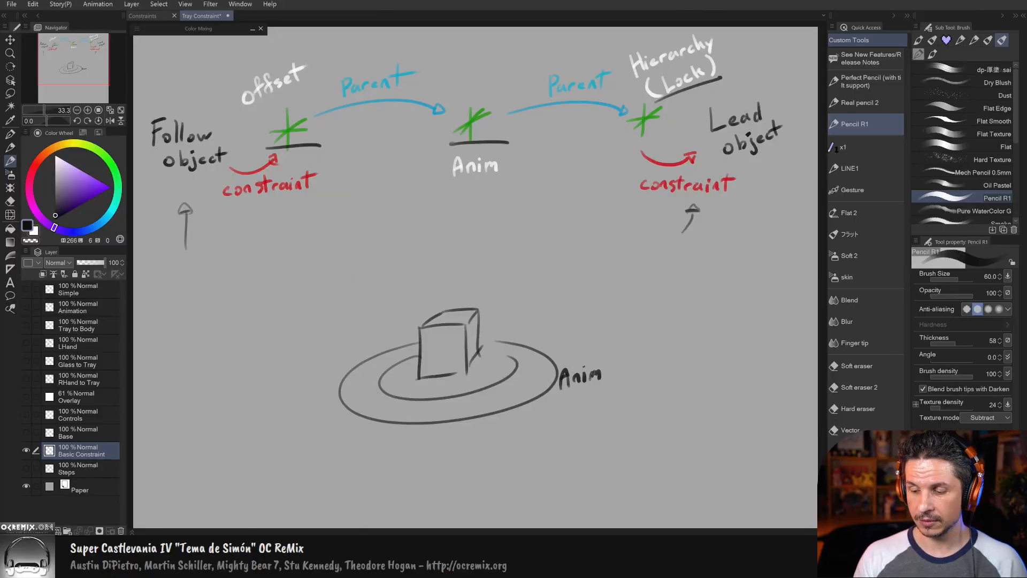
drag(475, 396, 491, 386)
mouse_move(483, 394)
mouse_down()
mouse_move(499, 384)
mouse_move(502, 397)
mouse_up()
drag(508, 390, 513, 394)
mouse_move(521, 373)
mouse_down()
mouse_move(517, 392)
mouse_move(528, 374)
mouse_up()
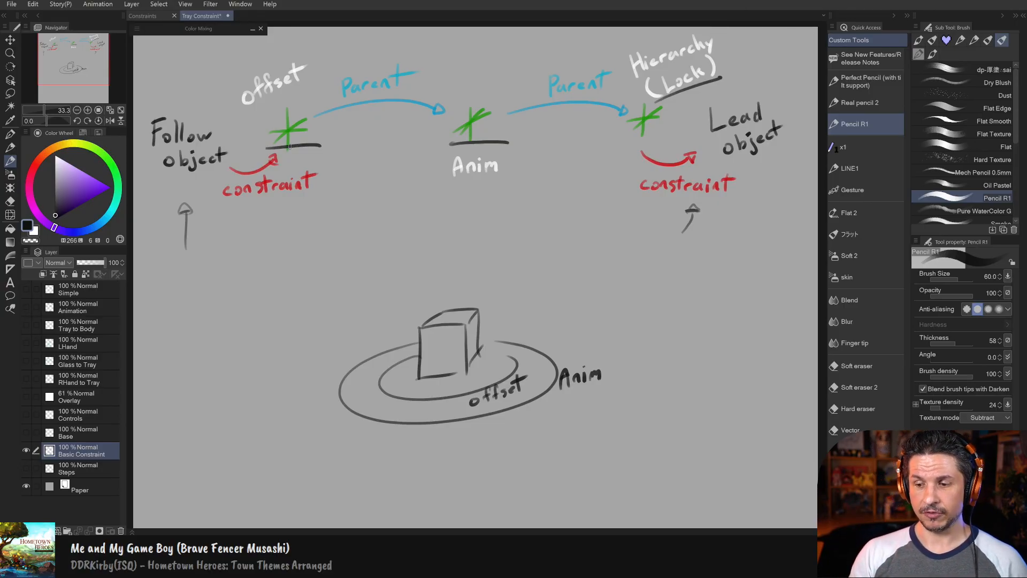
Step: Draw a curved stroke beneath each of the two blue Parent arrows, and undo both strokes
drag(327, 137, 428, 122)
drag(511, 127, 615, 122)
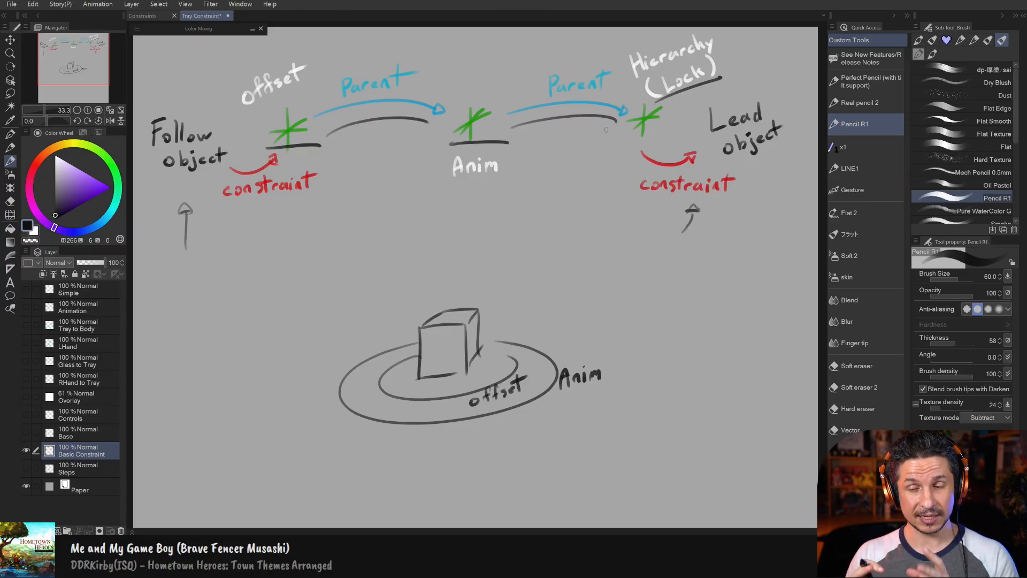
key(ctrl+z)
key(ctrl+z)
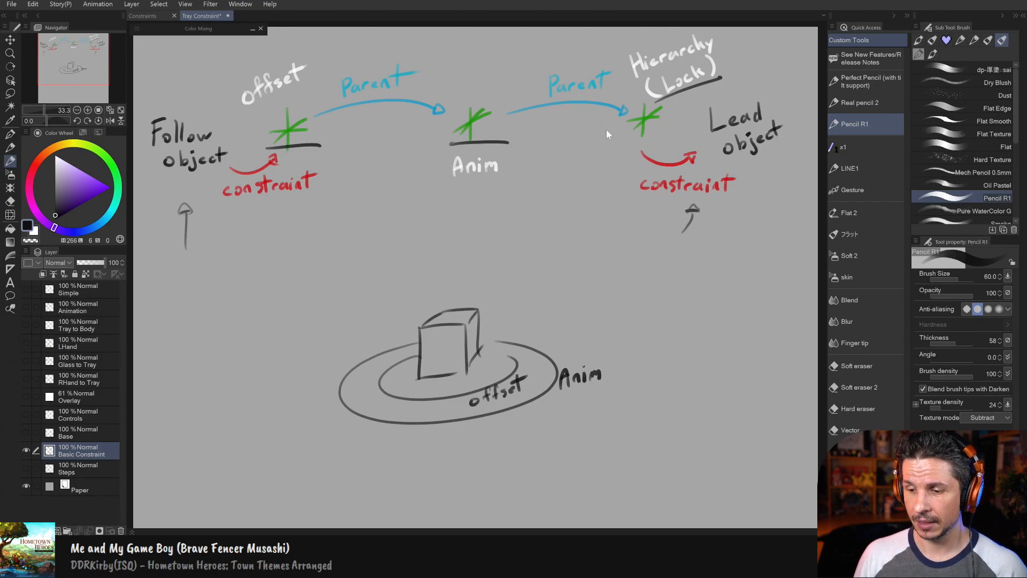
Step: Undo the handwritten "offset" and "Anim" labels on the box sketch's rings
key(ctrl+z)
key(ctrl+z)
key(ctrl+z)
key(ctrl+z)
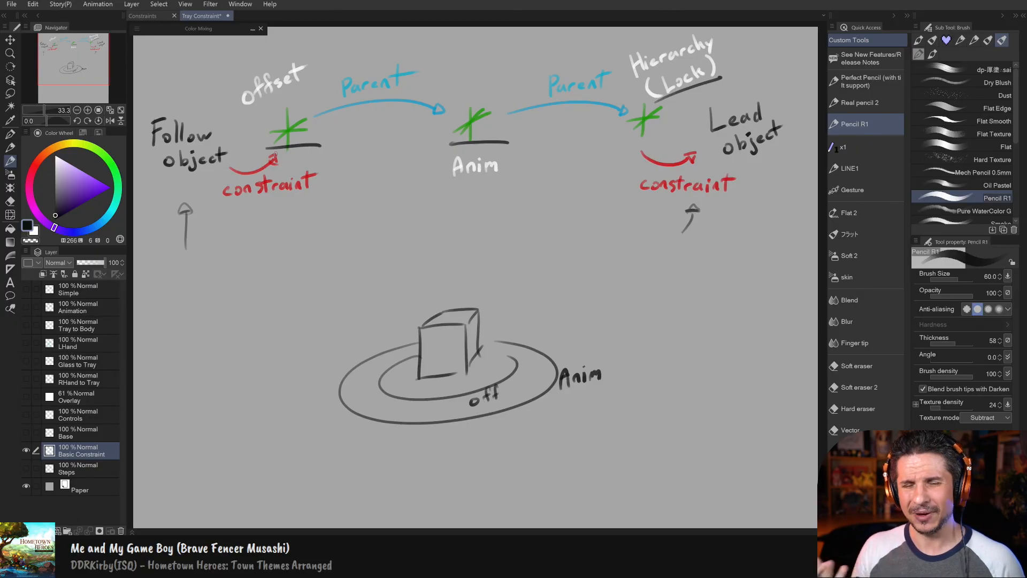
key(ctrl+z)
key(ctrl+z)
key(ctrl+z)
key(ctrl+z)
key(ctrl+z)
key(ctrl+z)
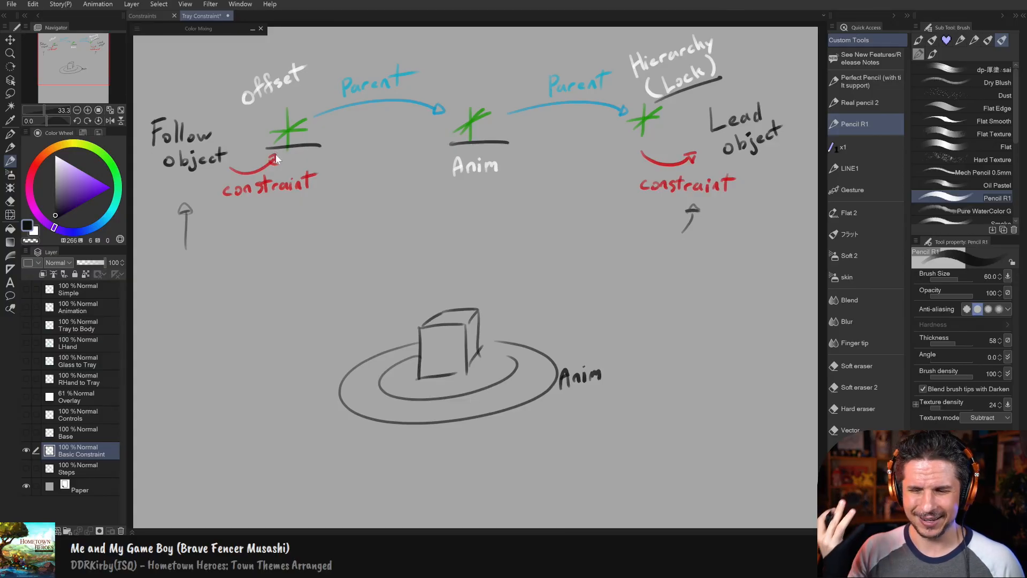
key(ctrl+z)
key(ctrl+z)
key(ctrl+z)
key(ctrl+z)
key(ctrl+z)
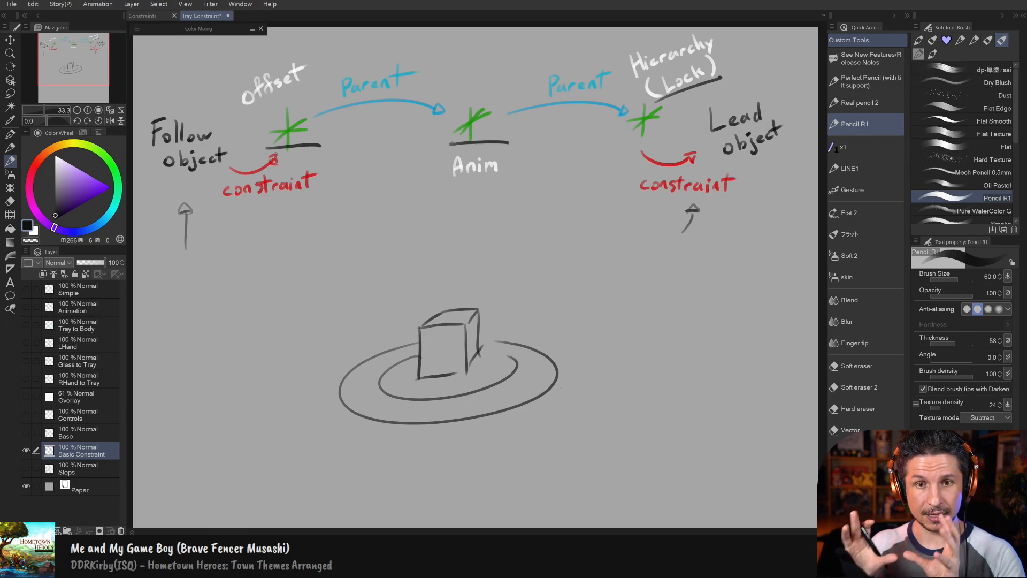
Step: Lasso the box sketch with its two rings and erase it
key(m)
mouse_move(356, 311)
mouse_down()
mouse_move(293, 406)
mouse_move(351, 316)
mouse_up()
key(Delete)
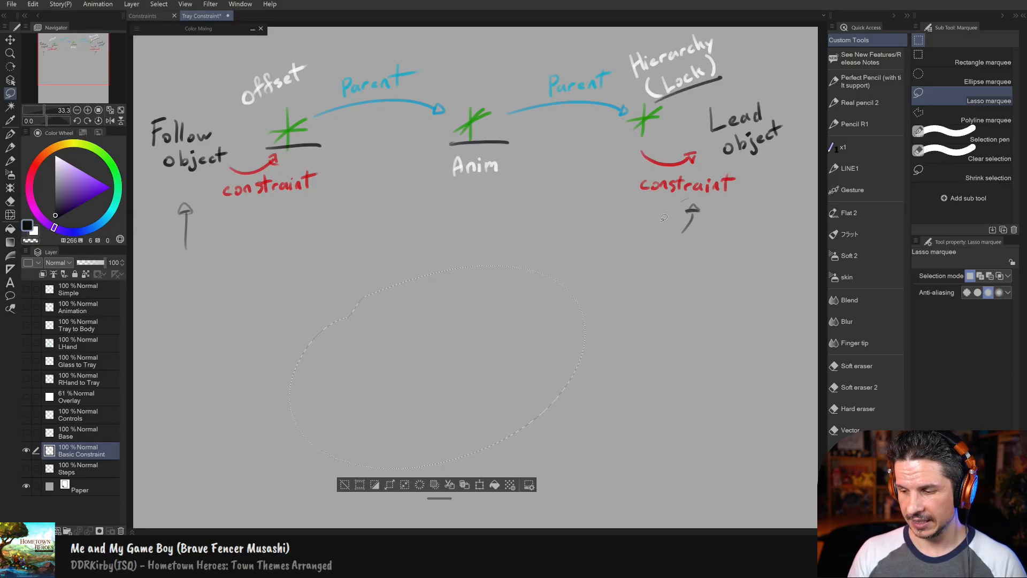
Step: Erase the two short upward arrows beneath the diagram, clear the selection and return to the Pencil R1 brush
drag(668, 210, 676, 203)
key(Delete)
mouse_move(181, 190)
mouse_down()
mouse_move(204, 259)
mouse_move(182, 188)
mouse_up()
key(Delete)
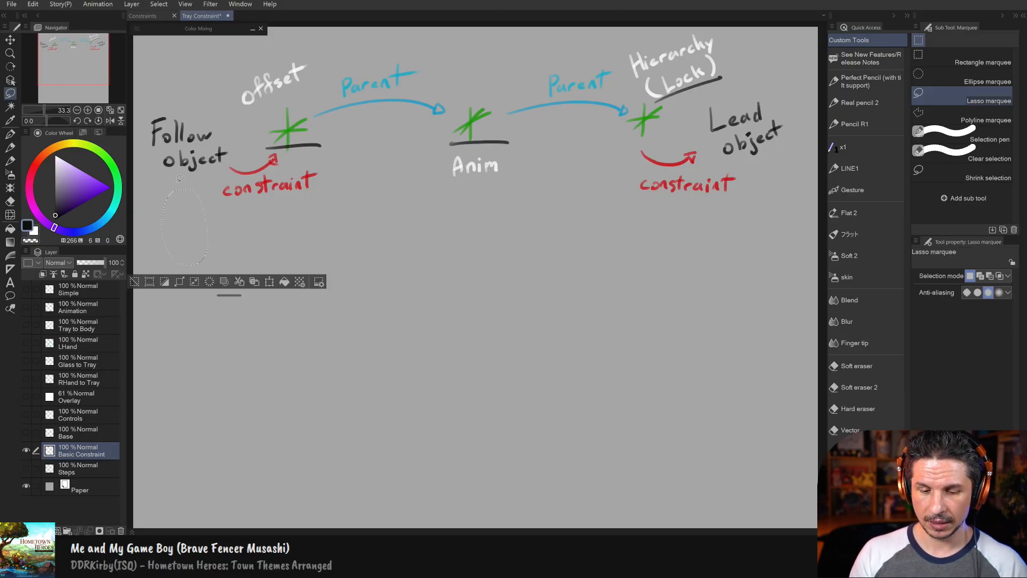
key(ctrl+d)
key(p)
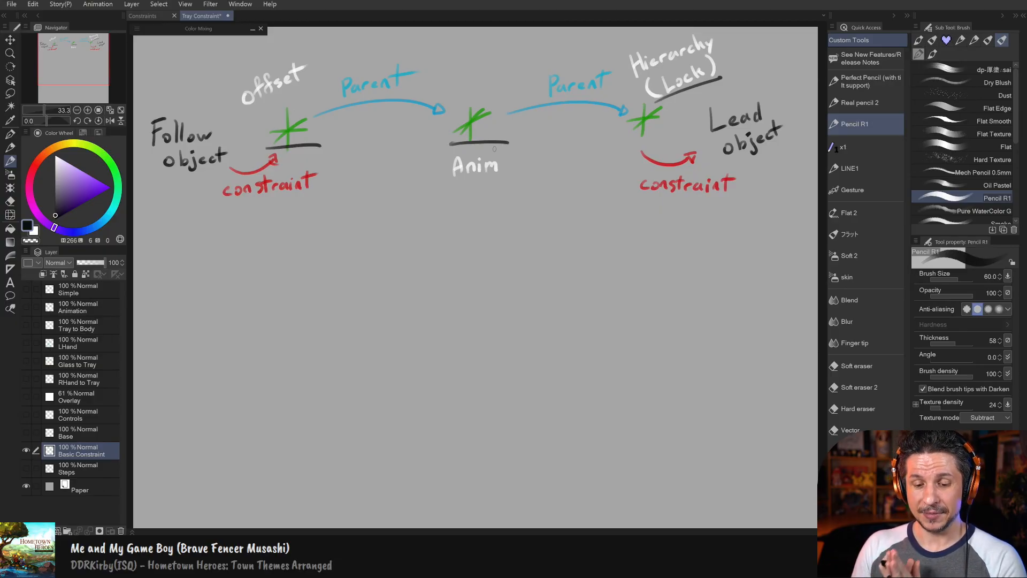
Step: Hide the Basic Constraint layer and show the Base layer with the hands, tray, glass and body
click(26, 450)
click(26, 432)
drag(578, 426, 570, 248)
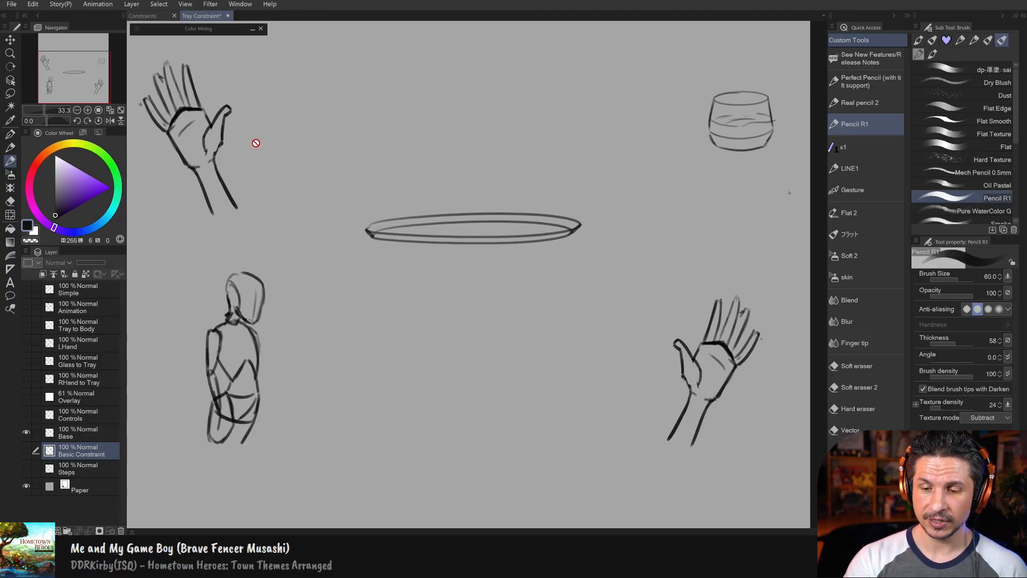
Step: Try an arrow pointing at the upper hand on the Base layer, undo it, and show the Controls layer
click(85, 432)
drag(300, 125, 263, 143)
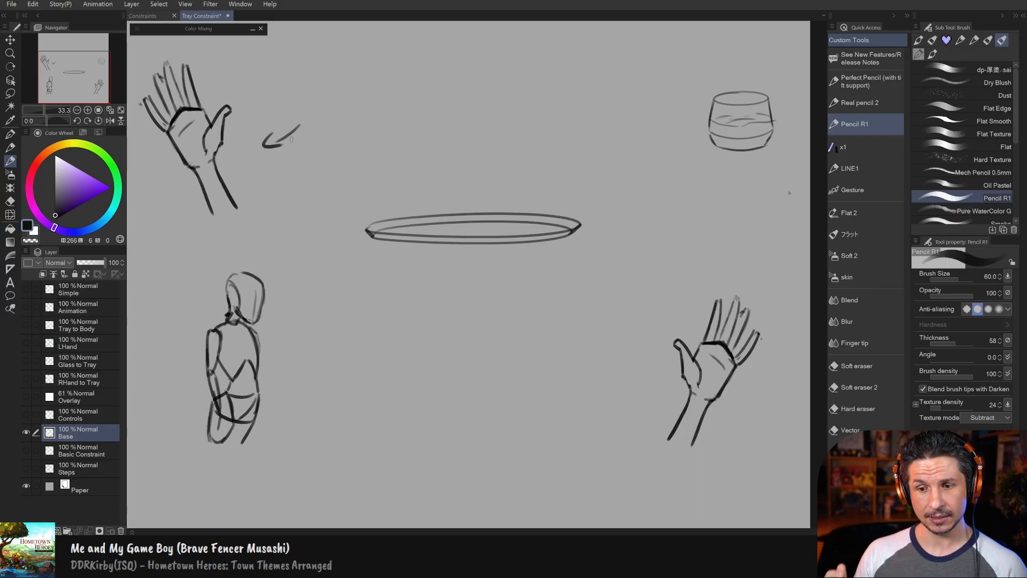
key(ctrl+z)
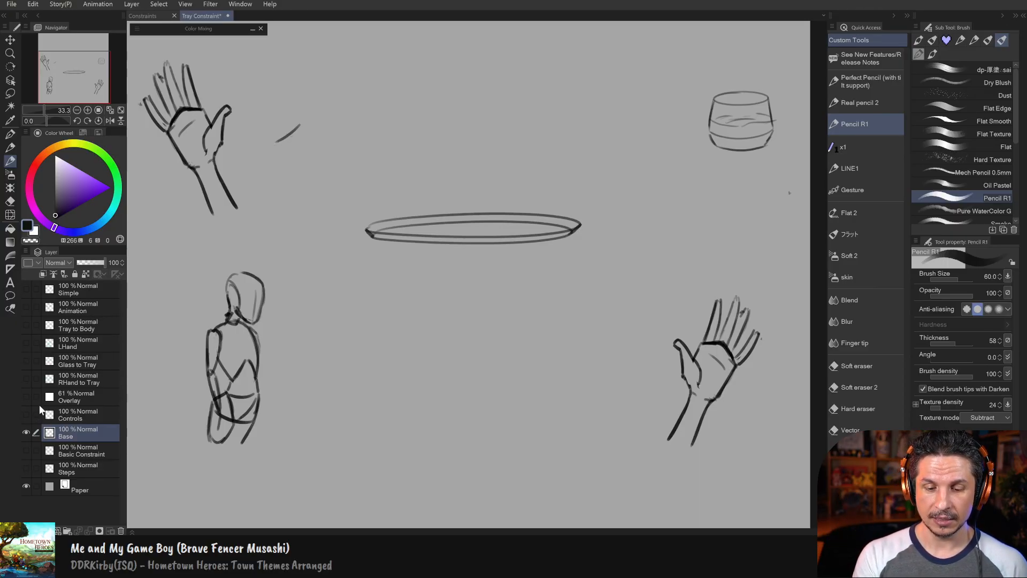
click(26, 413)
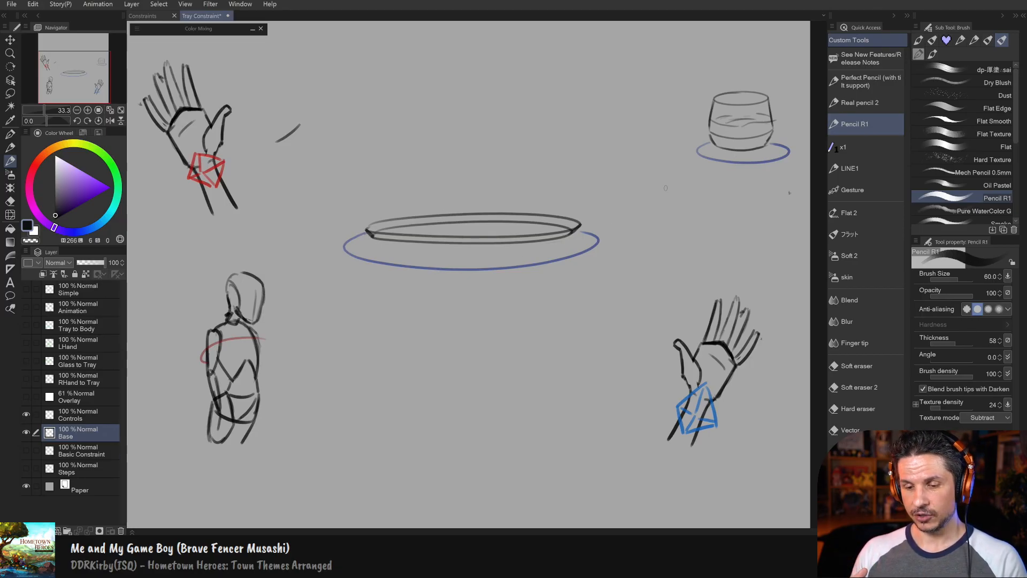
key(ctrl+z)
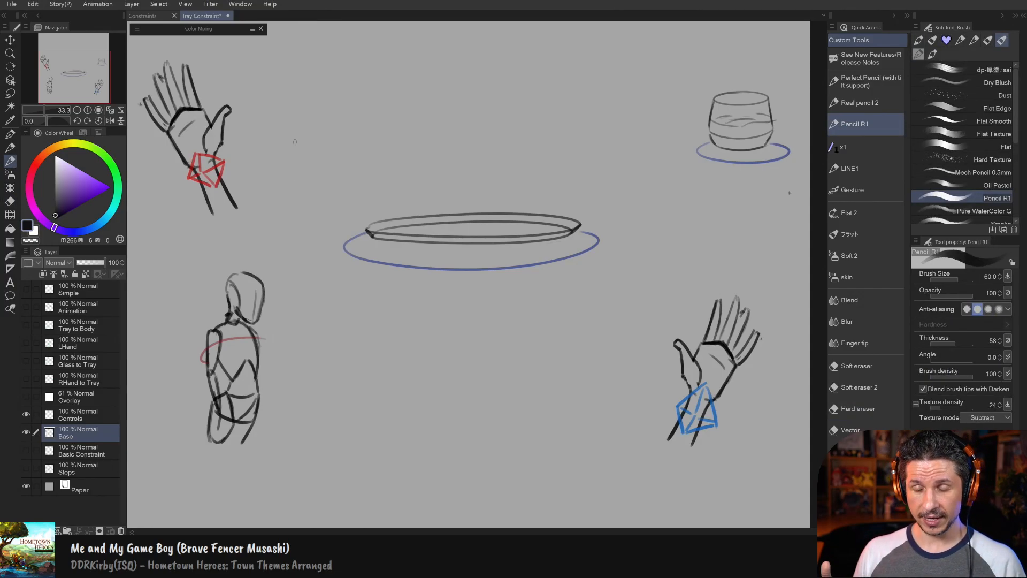
Step: Show the Basic Constraint layer, leaving the Overlay hidden, and bring the offset, Anim and hierarchy diagram into view
click(26, 396)
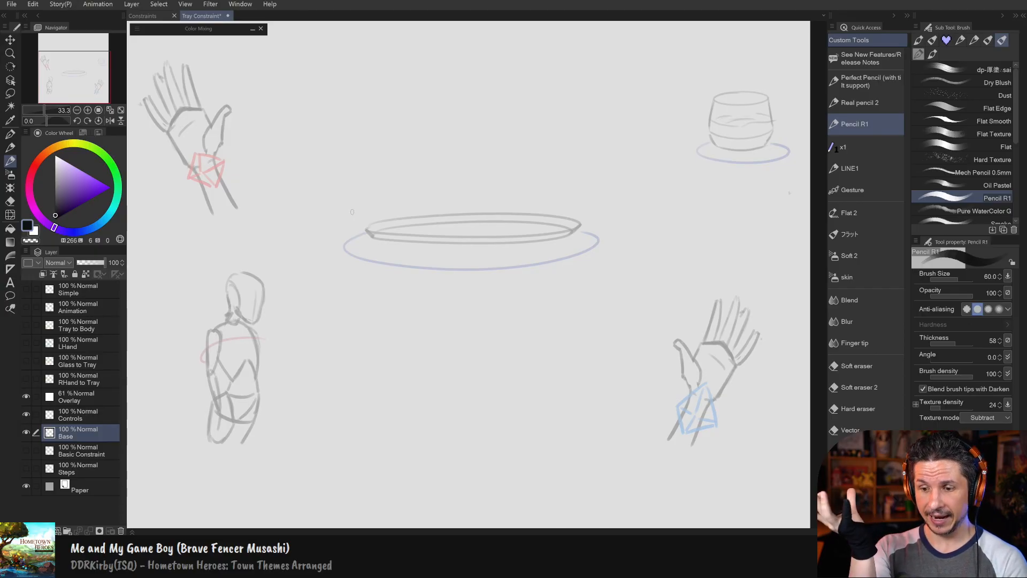
click(26, 450)
drag(485, 234, 485, 445)
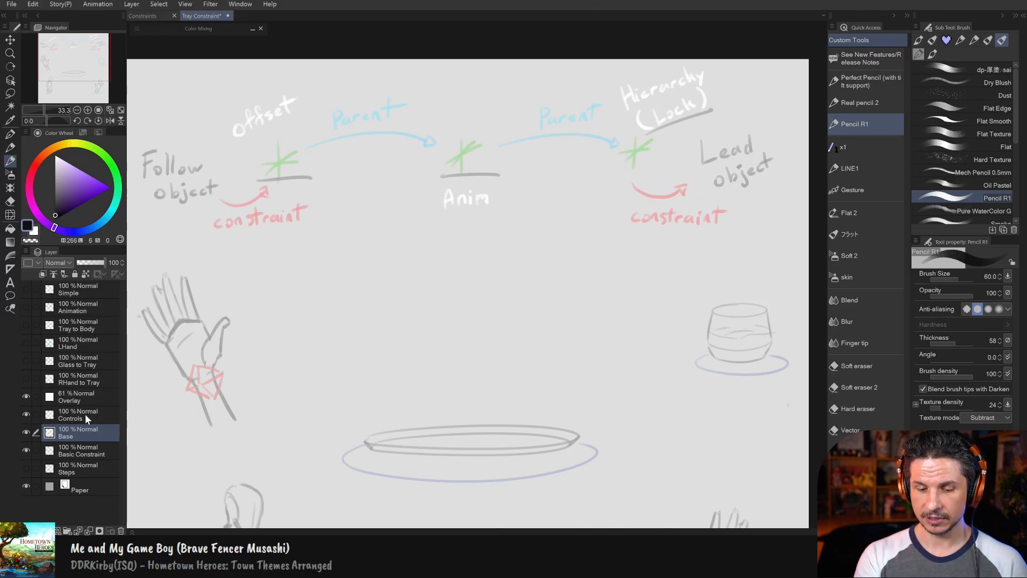
click(26, 397)
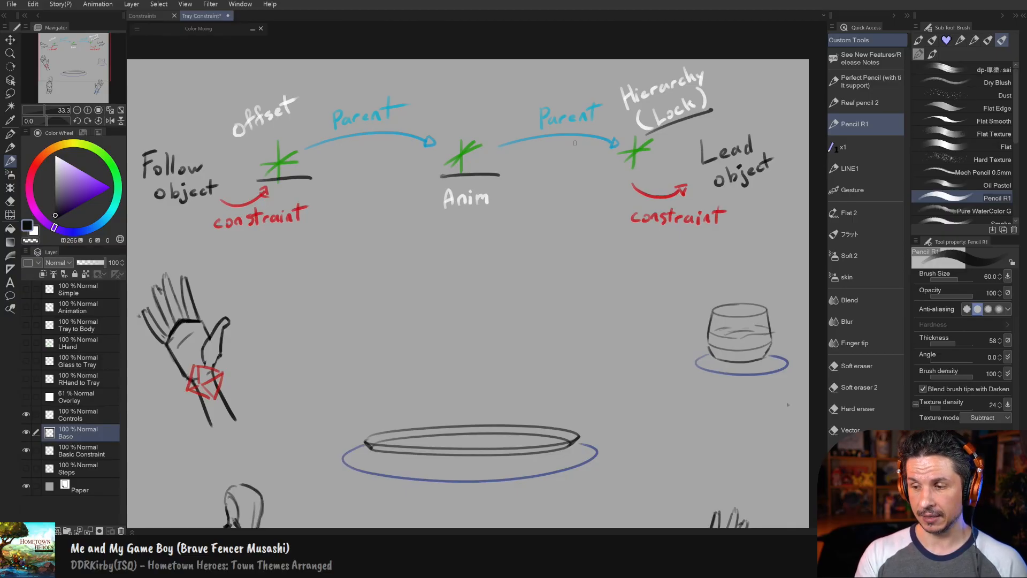
Step: Show the Overlay and RHand to Tray layers to present the locator chain from the upper hand to the tray
click(25, 414)
click(26, 396)
click(25, 379)
middle_drag(408, 406, 434, 339)
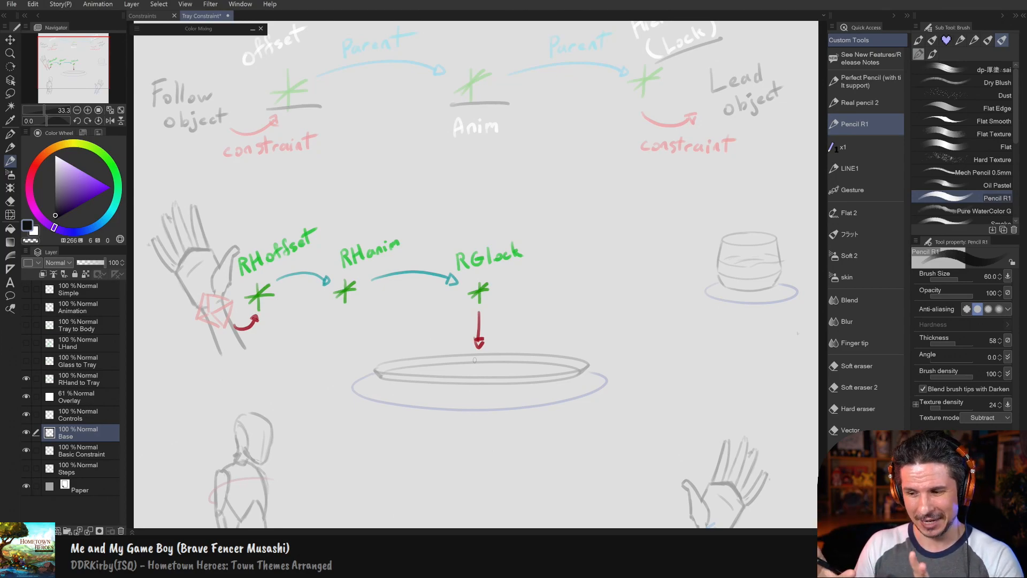
drag(575, 385, 573, 282)
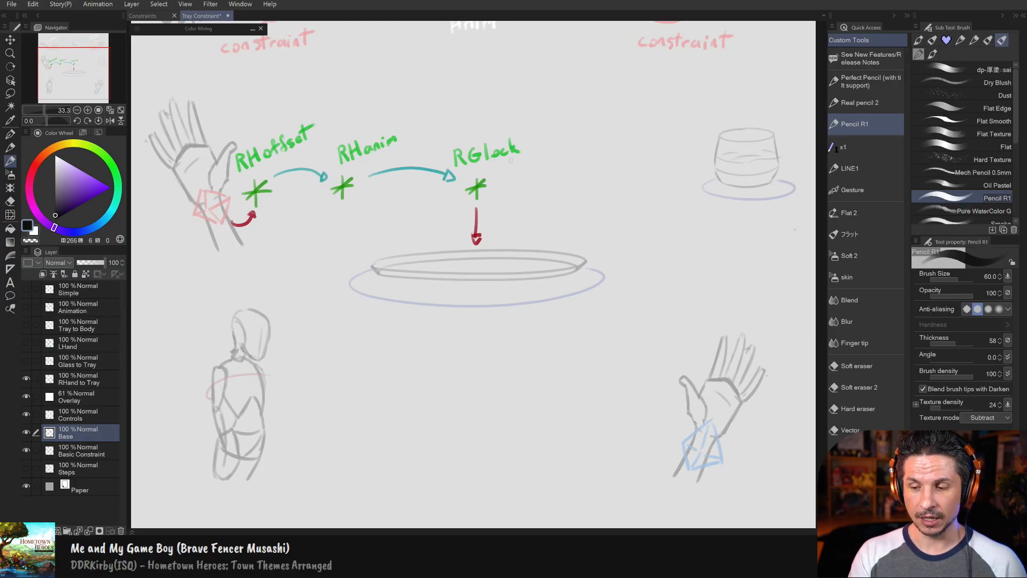
Step: Underline the RGlock label temporarily and sketch three plus-shaped locators between RGlock and the glass
drag(484, 165, 529, 154)
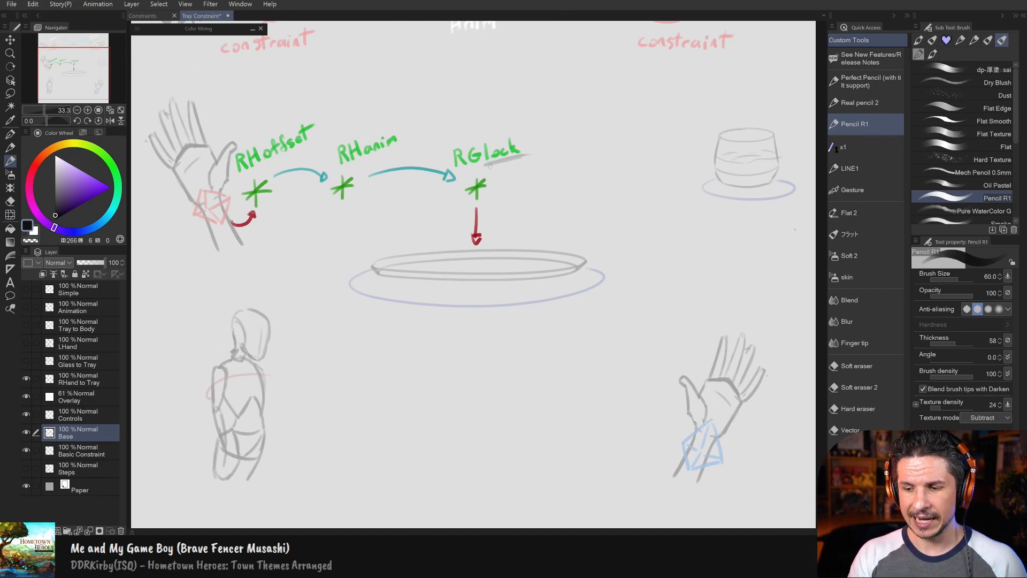
key(ctrl+z)
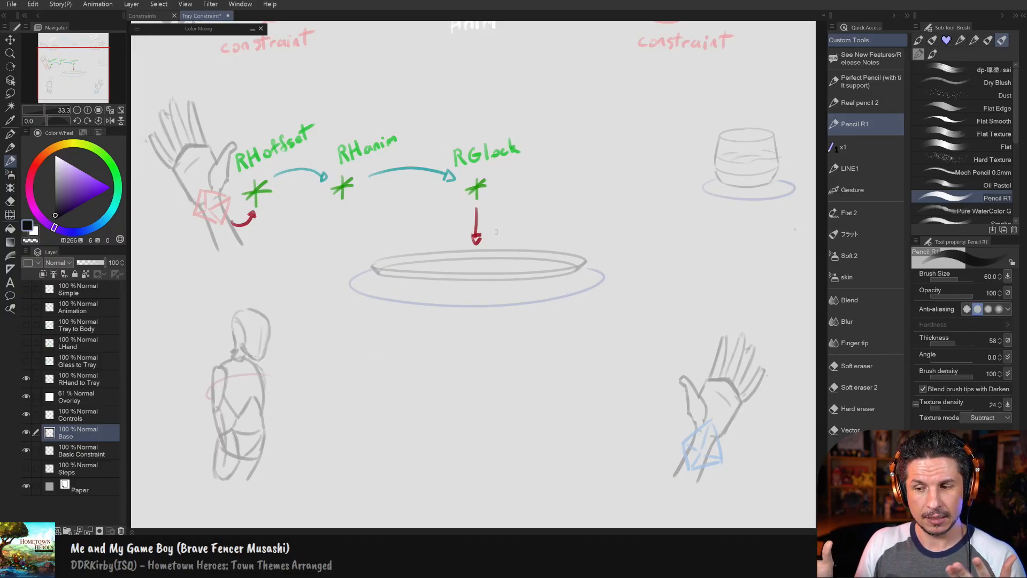
drag(538, 176, 537, 196)
drag(530, 187, 594, 191)
mouse_move(586, 181)
mouse_down()
mouse_move(650, 186)
mouse_move(663, 170)
mouse_up()
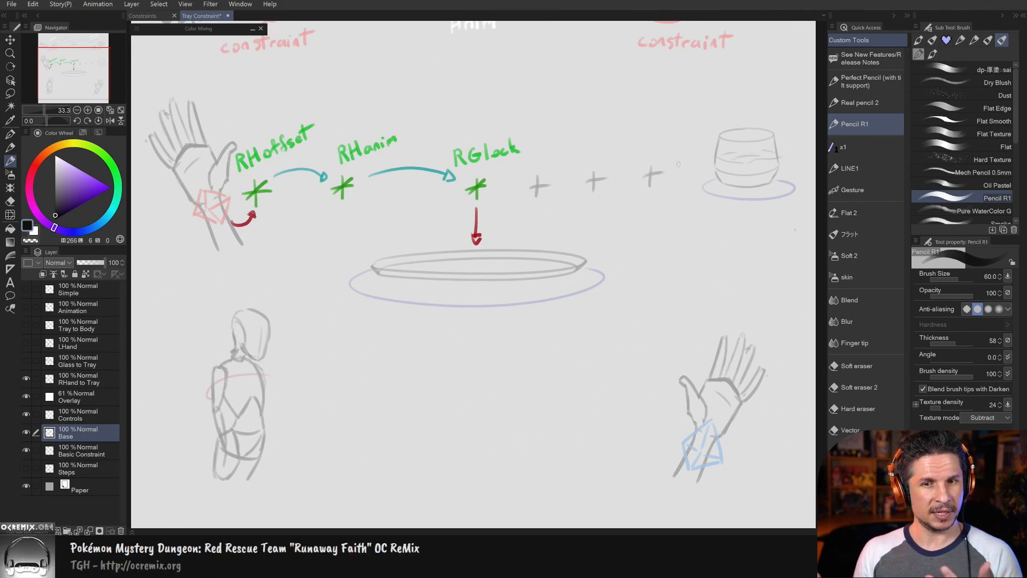
Step: Undo the three plus-shaped locators, along with a trial circle around the RGlock locator
key(ctrl+z)
key(ctrl+z)
key(ctrl+z)
key(ctrl+z)
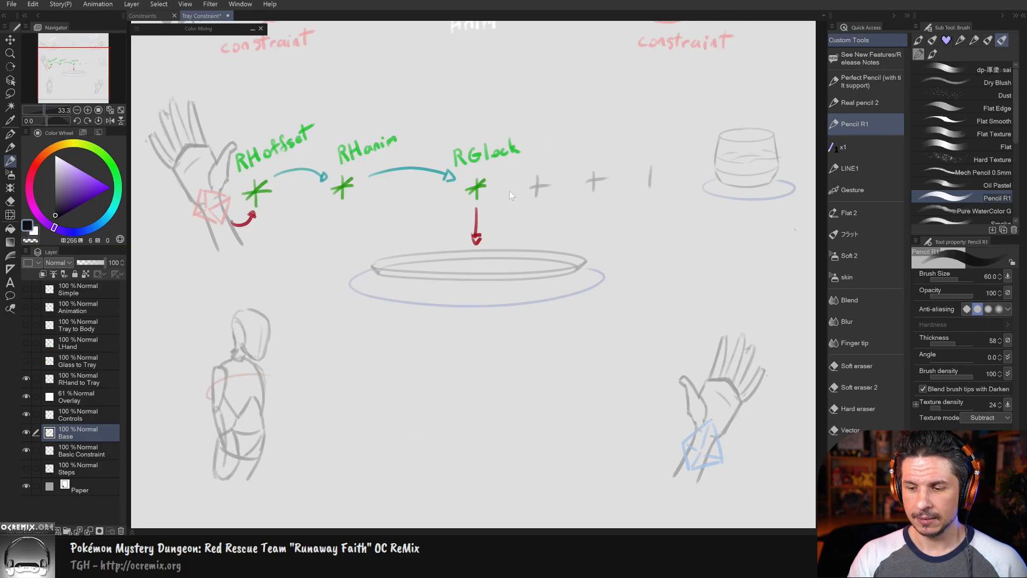
drag(479, 170, 456, 187)
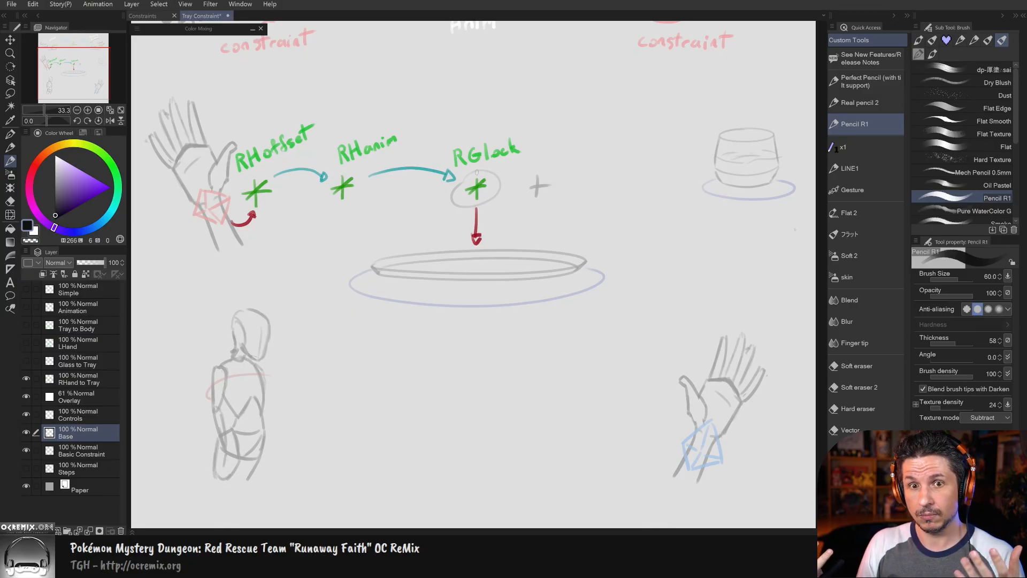
key(ctrl+z)
key(ctrl+z)
key(ctrl+z)
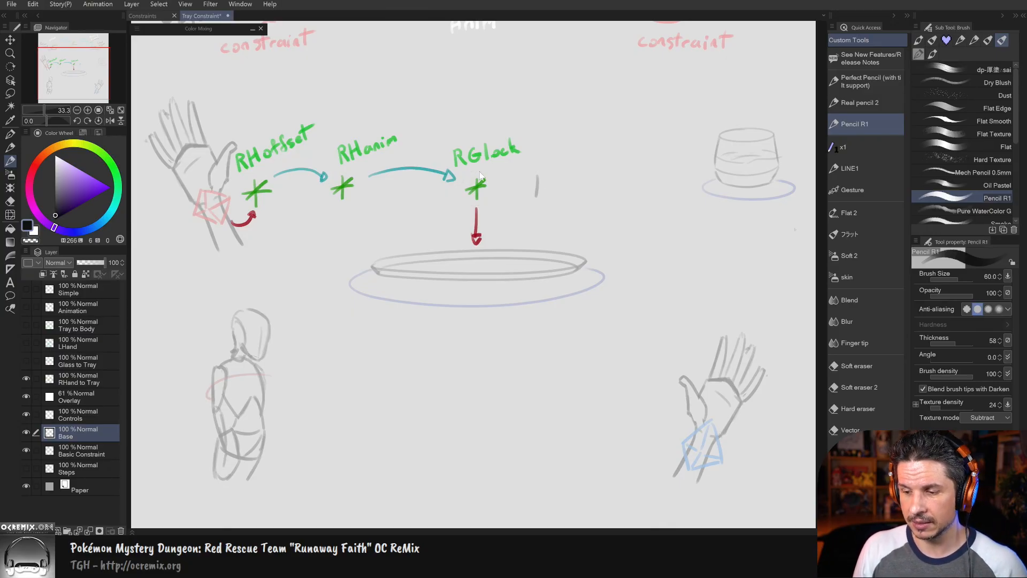
Step: Show the Glass to Tray layer and mark the shared RGlock locator with temporary strokes, undoing them
click(26, 360)
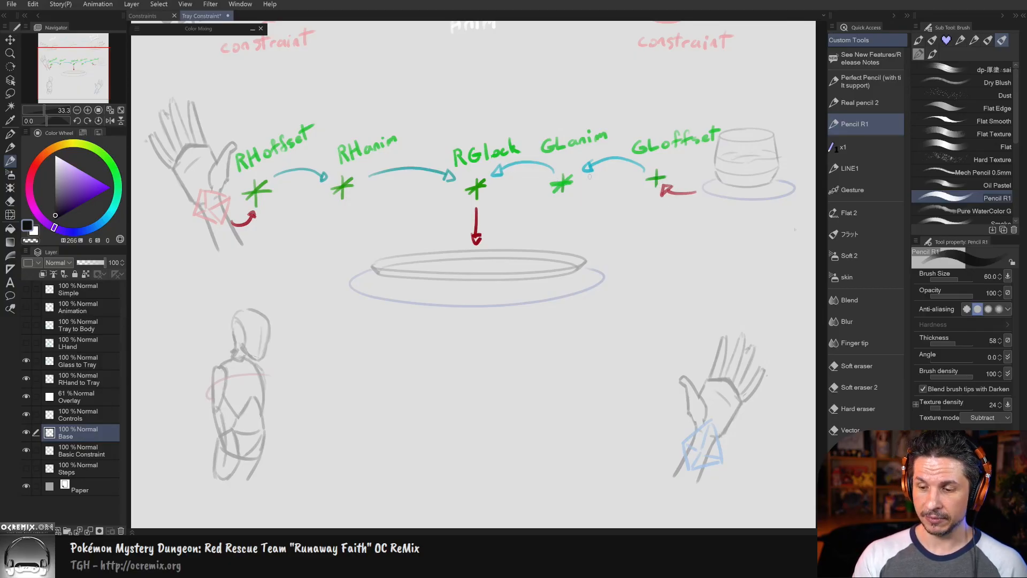
mouse_move(470, 168)
mouse_down()
mouse_move(615, 149)
mouse_move(495, 161)
mouse_up()
key(ctrl+z)
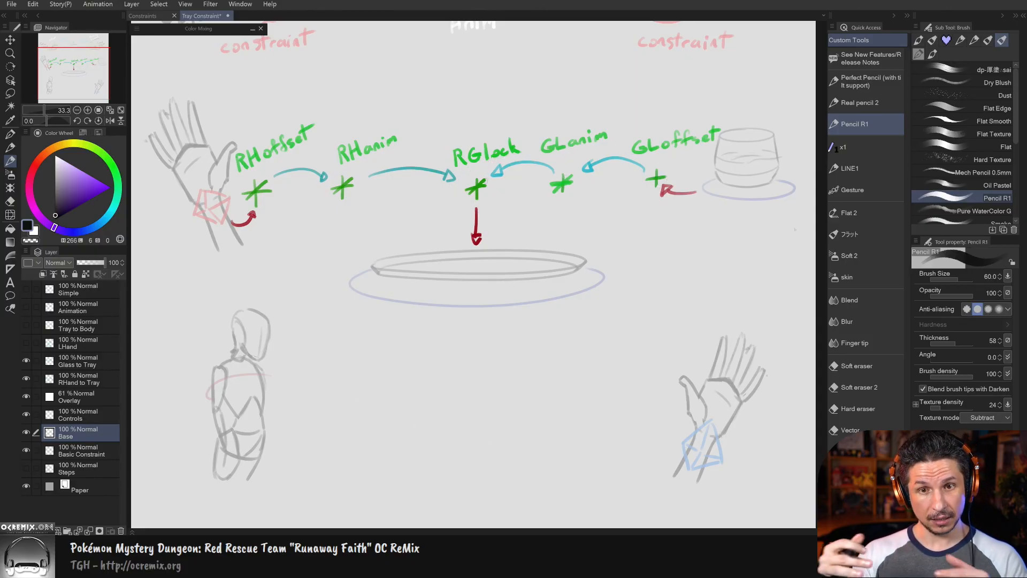
drag(462, 202, 497, 200)
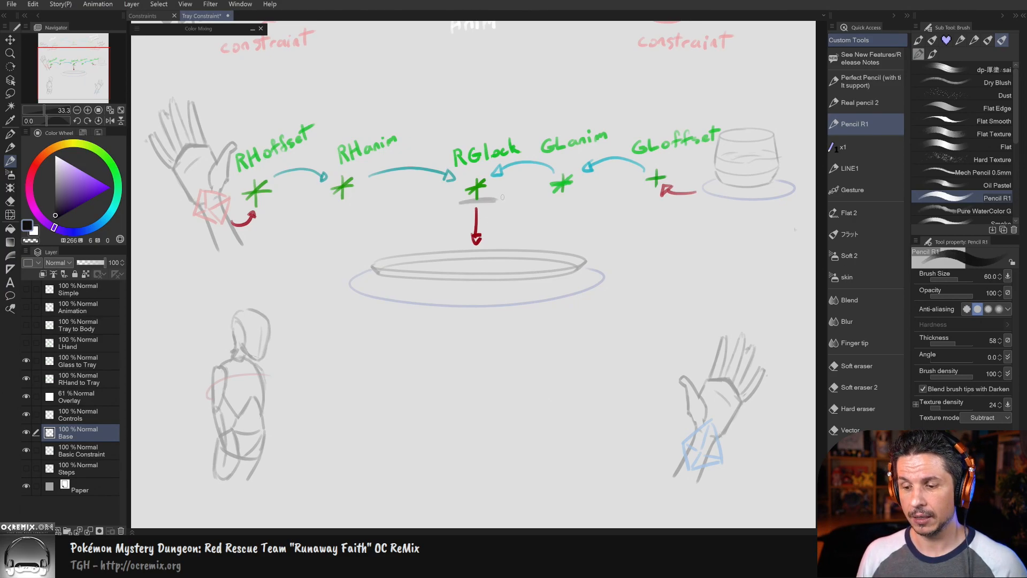
key(ctrl+z)
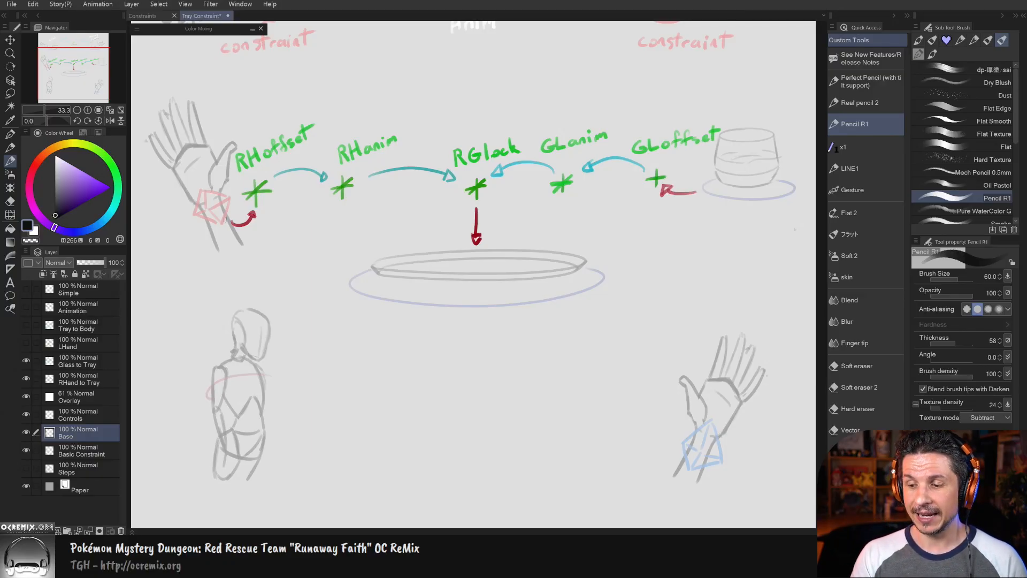
Step: Underline the GLanim and GLoffset locators, erase both underlines, and return to the Pencil R1 brush
drag(549, 200, 587, 198)
drag(659, 197, 645, 195)
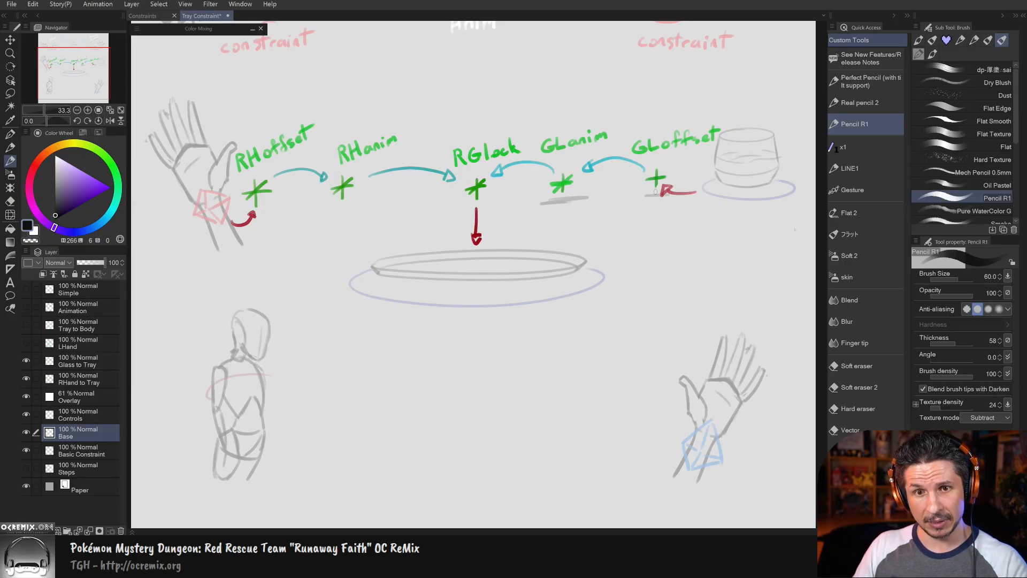
key(e)
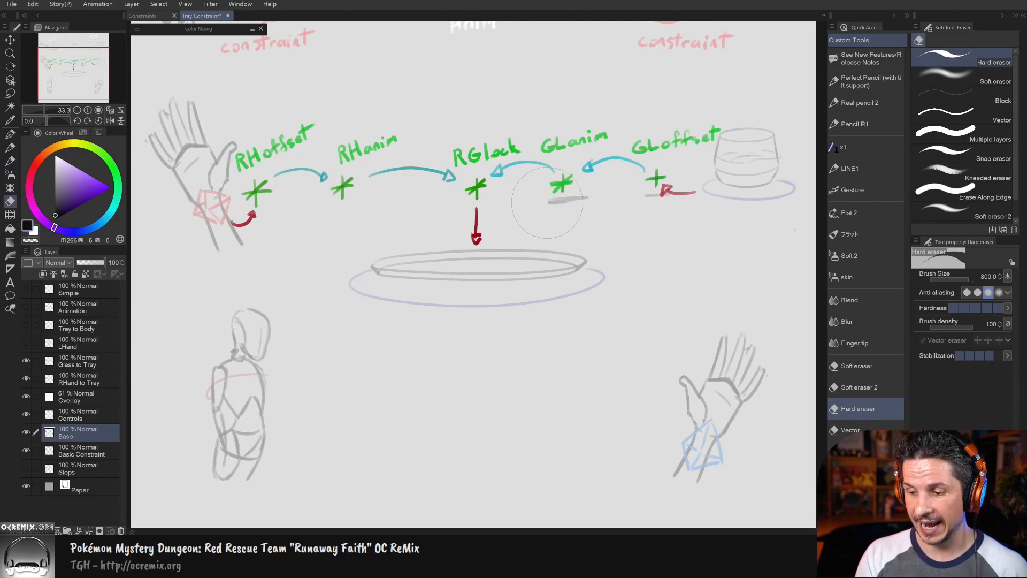
key(b)
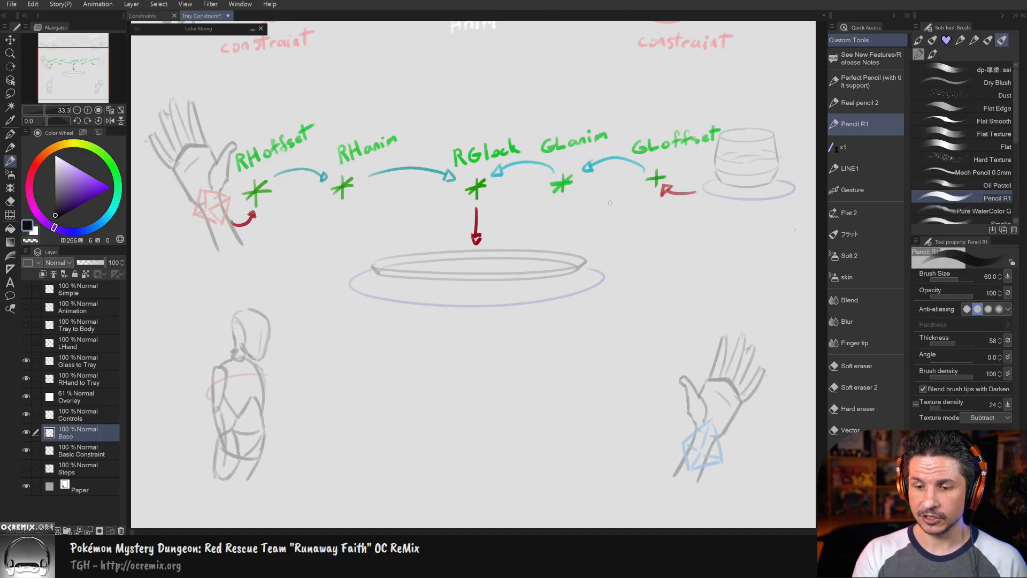
Step: Temporarily outline the upper hand's locator chain, and mark the glass and its constraint with a downward arrow and an underline
mouse_move(428, 100)
mouse_down()
mouse_move(438, 150)
mouse_move(379, 217)
mouse_move(244, 125)
mouse_move(425, 98)
mouse_up()
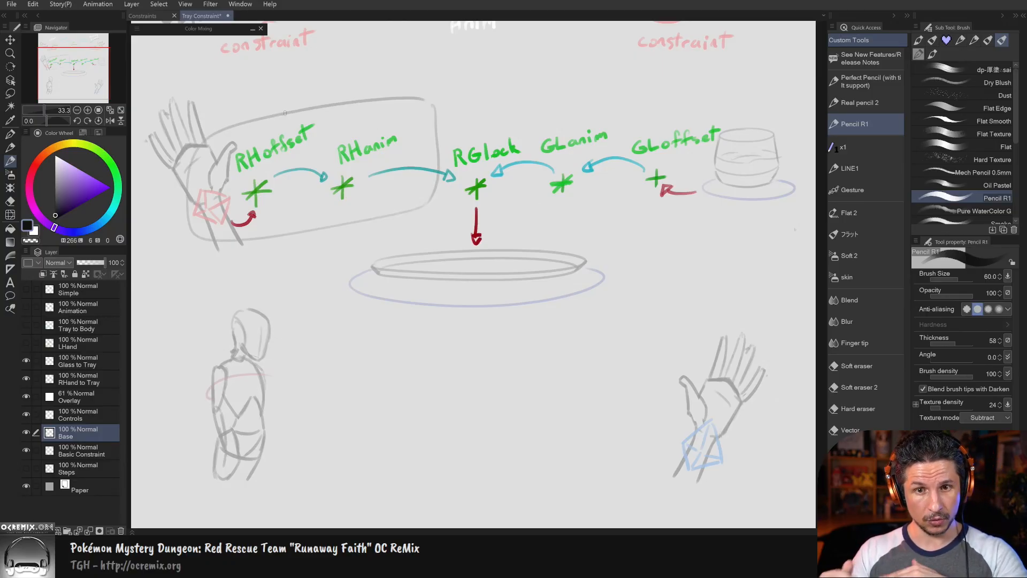
key(ctrl+z)
mouse_move(755, 84)
mouse_down()
mouse_move(748, 112)
mouse_move(757, 102)
mouse_up()
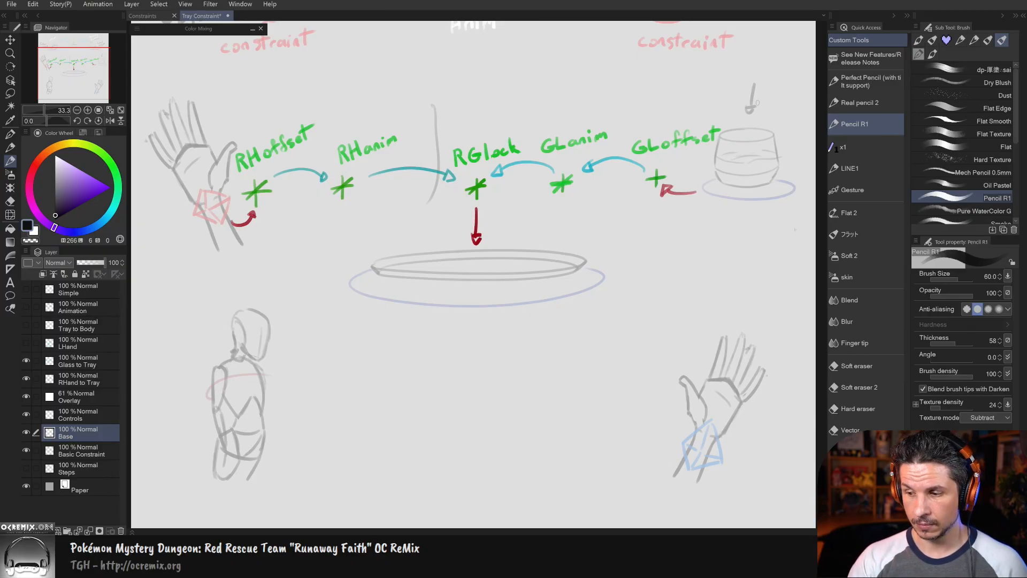
drag(672, 203, 693, 199)
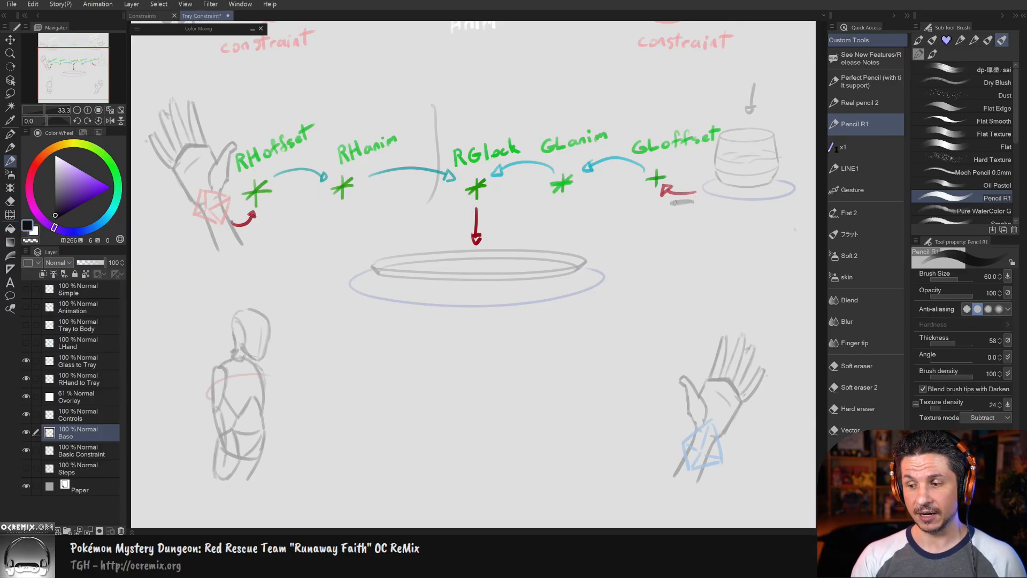
key(ctrl+z)
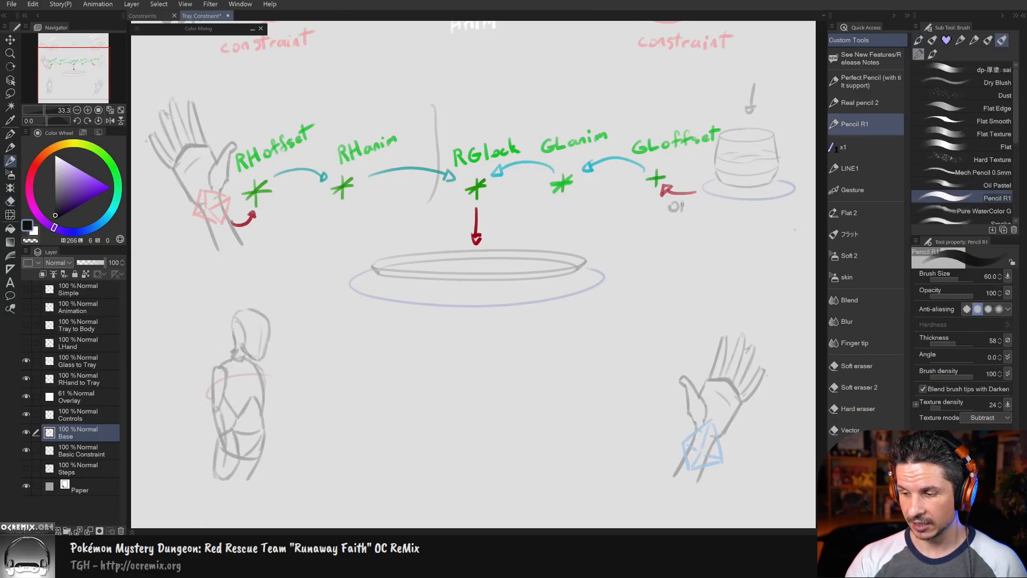
Step: Add a new layer above Overlay and erase the marks around the glass from the Base layer
click(92, 397)
click(78, 531)
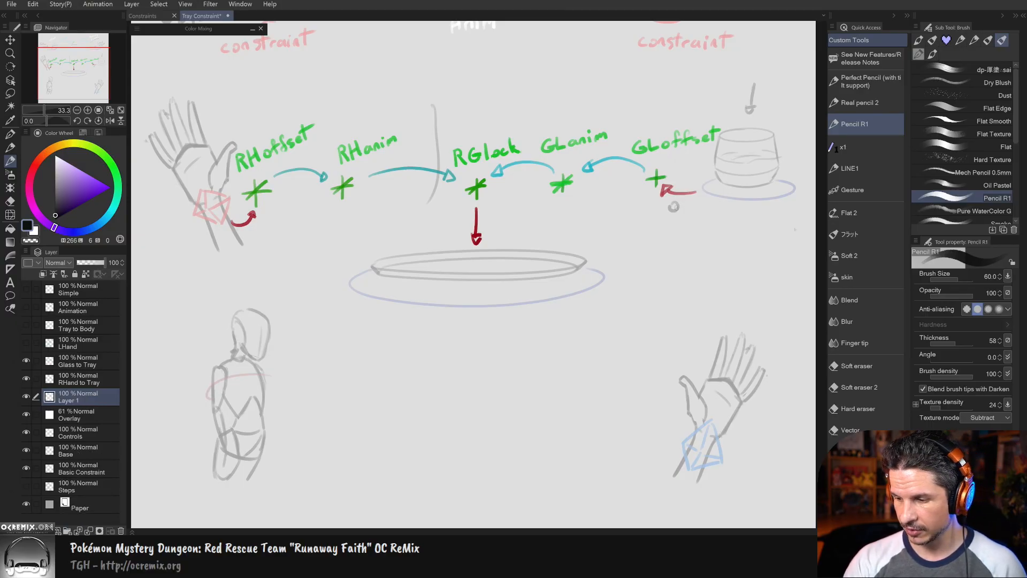
key(e)
click(91, 453)
drag(684, 206, 675, 209)
drag(754, 101, 749, 109)
key(b)
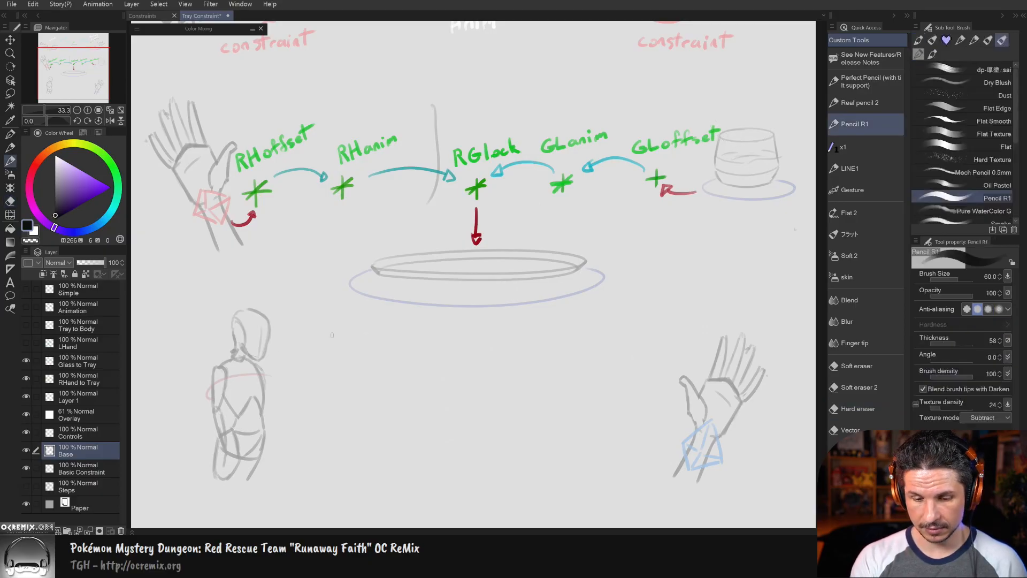
Step: Handwrite "on/off" on Layer 1 beneath the red constraint arrow between the glass and GLoffset
click(89, 395)
mouse_move(673, 205)
mouse_down()
mouse_move(690, 221)
mouse_move(718, 211)
mouse_up()
mouse_move(729, 202)
mouse_down()
mouse_move(723, 220)
mouse_move(732, 211)
mouse_up()
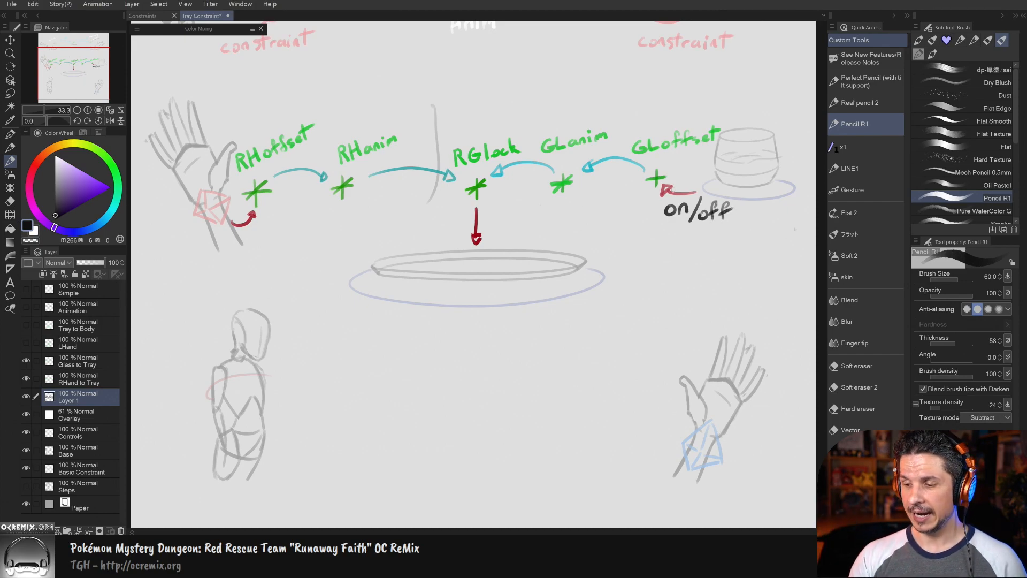
Step: Try a diagonal line between GLoffset and the glass, and sketch two rows of three locator crosses leading from the lower hand
drag(710, 91, 639, 308)
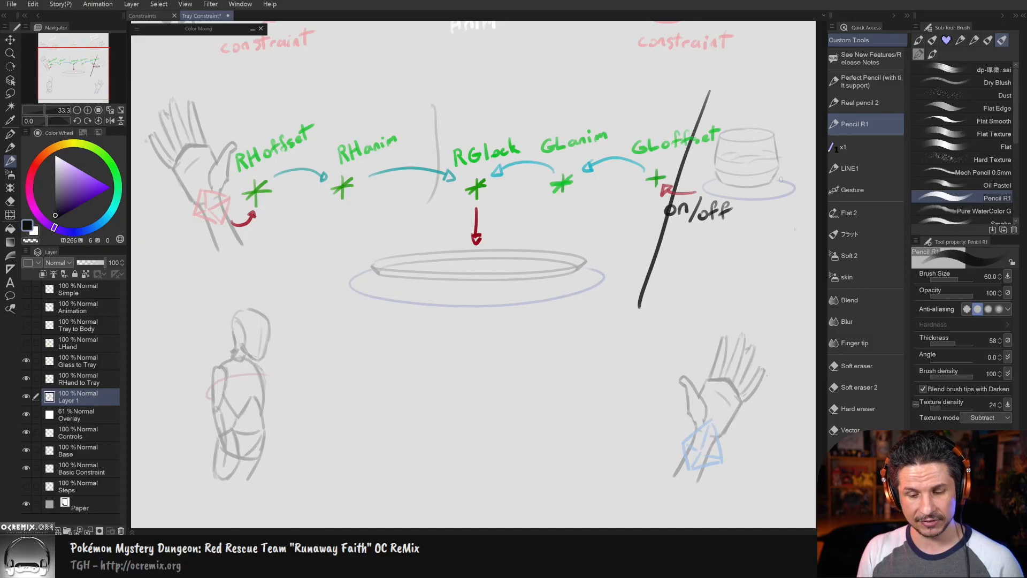
key(ctrl+z)
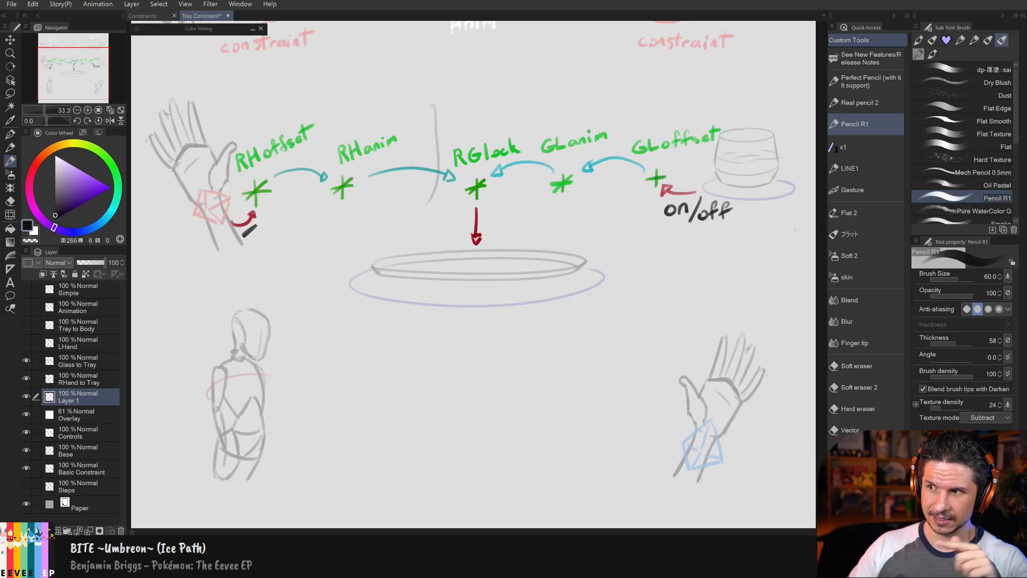
mouse_move(719, 316)
mouse_down()
mouse_move(717, 343)
mouse_move(729, 330)
mouse_up()
mouse_move(720, 278)
mouse_down()
mouse_move(719, 299)
mouse_move(731, 289)
mouse_up()
mouse_move(725, 236)
mouse_down()
mouse_move(724, 258)
mouse_move(736, 246)
mouse_up()
mouse_move(664, 378)
mouse_down()
mouse_move(647, 402)
mouse_move(663, 400)
mouse_up()
drag(627, 348, 613, 369)
drag(614, 349, 629, 367)
drag(594, 311, 581, 333)
drag(580, 314, 597, 332)
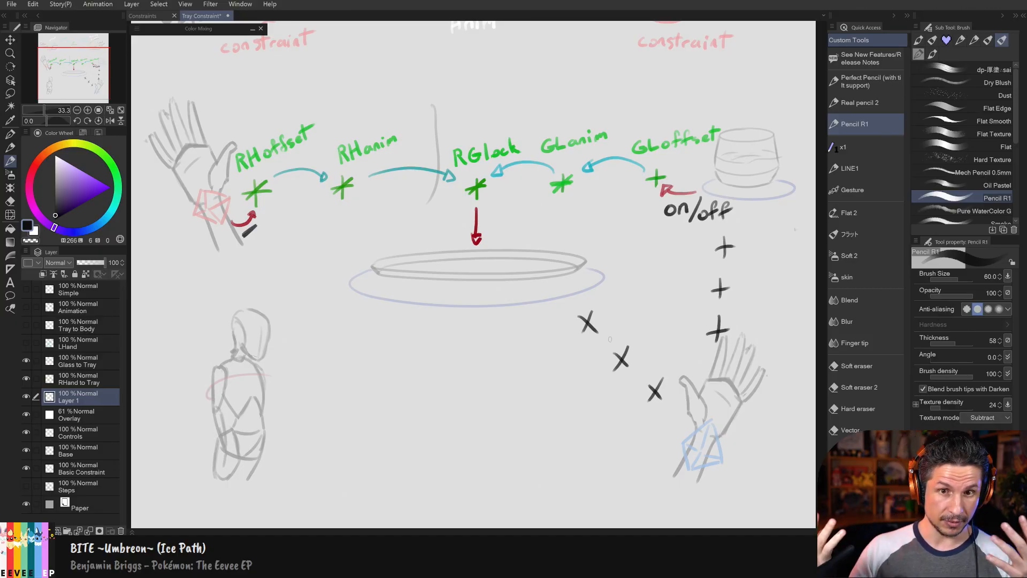
Step: Undo the two rows of locator crosses around the lower hand
key(ctrl+z)
key(ctrl+z)
key(ctrl+z)
key(ctrl+z)
key(ctrl+z)
key(ctrl+z)
key(ctrl+z)
key(ctrl+z)
key(ctrl+z)
key(ctrl+z)
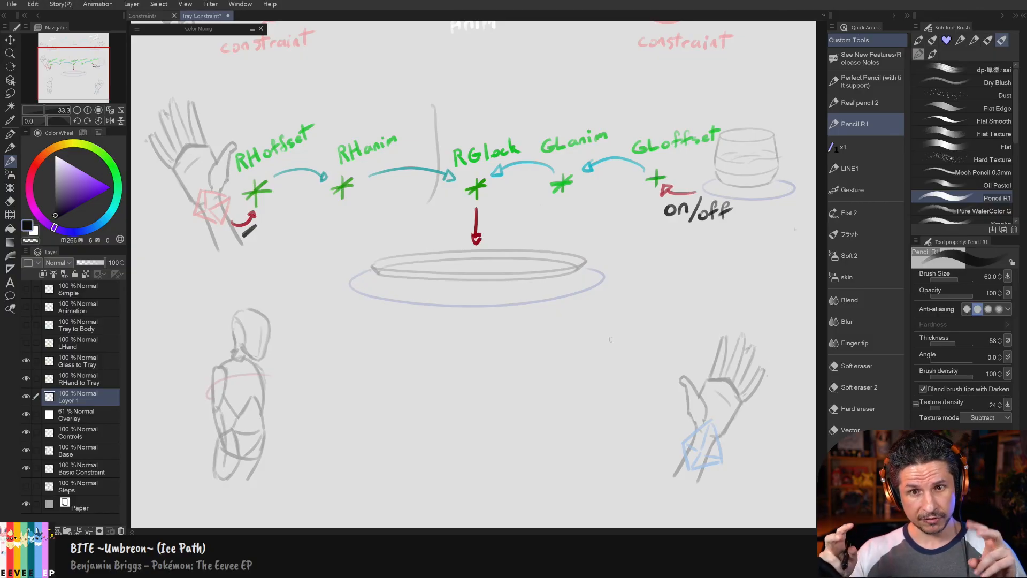
Step: Underline the red constraint arrows at the upper hand and above the tray, and undo the underlines
drag(246, 236, 257, 231)
mouse_move(470, 227)
mouse_down()
mouse_move(487, 224)
mouse_move(485, 248)
mouse_up()
key(ctrl+z)
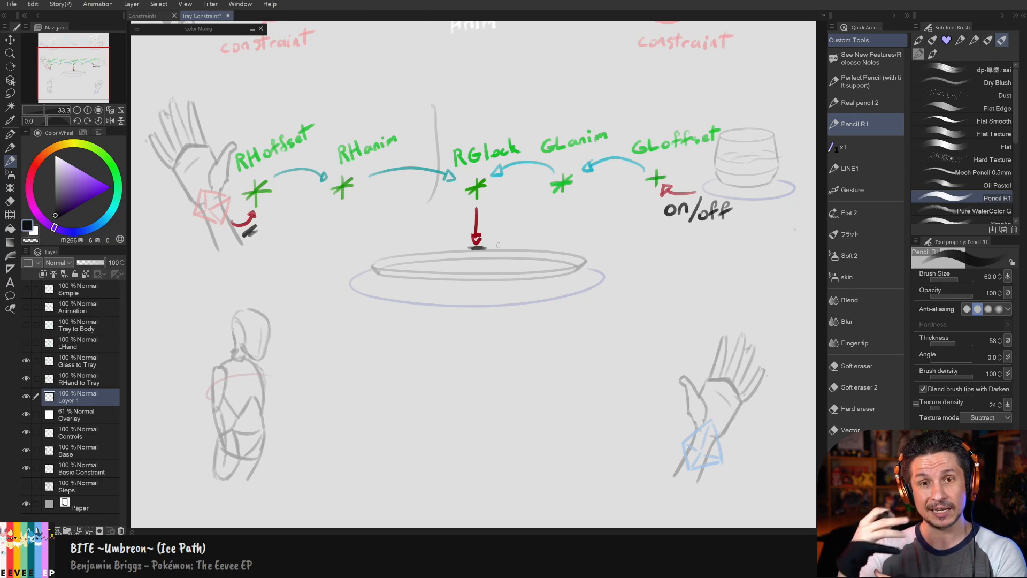
key(ctrl+z)
key(ctrl+z)
key(ctrl+z)
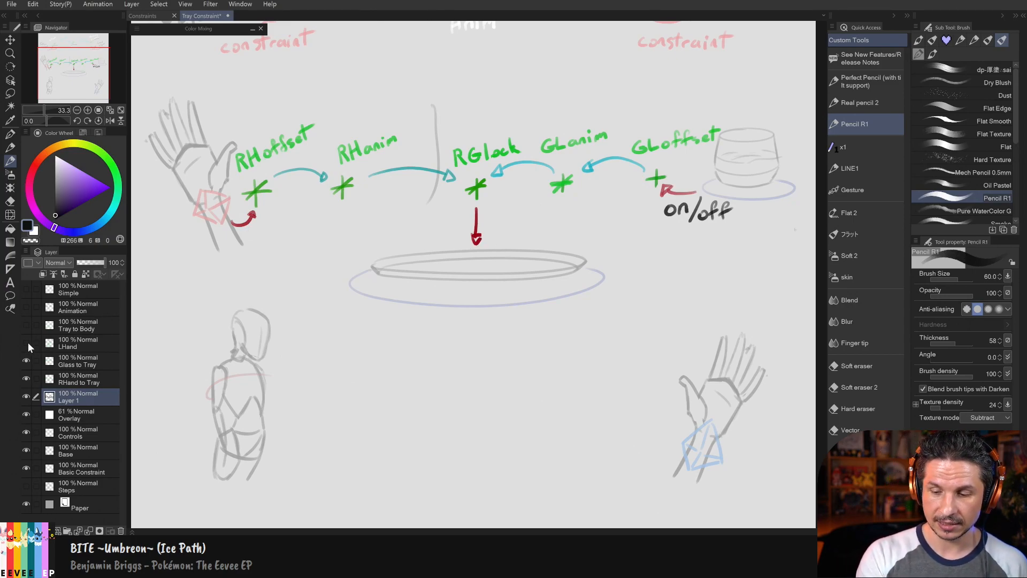
Step: Show the LHand layer, draw an arrow beneath the lower hand's red constraint arrow, and try a horizontal line above LHlock
click(25, 343)
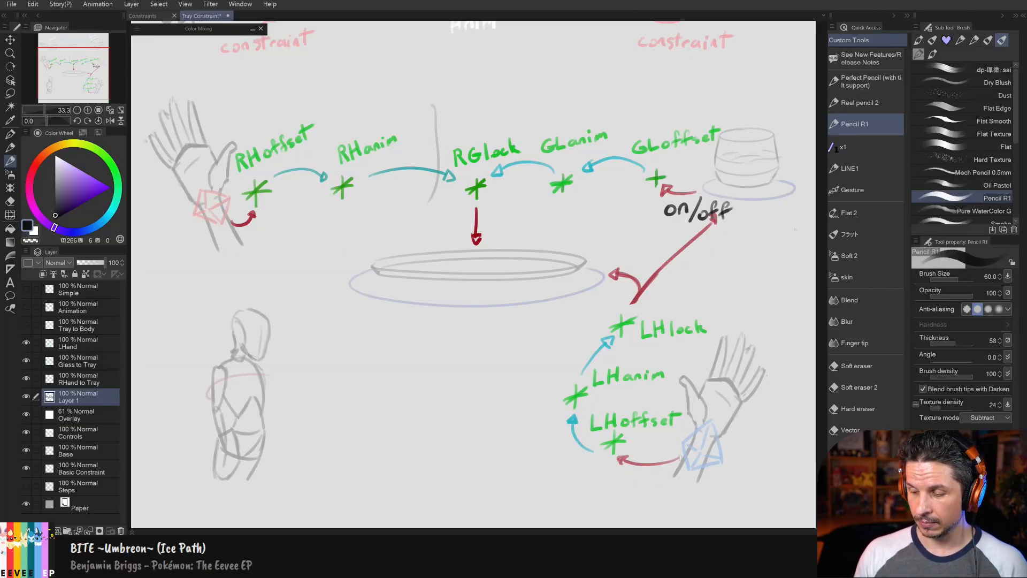
mouse_move(680, 464)
mouse_down()
mouse_move(645, 478)
mouse_move(624, 476)
mouse_move(630, 471)
mouse_up()
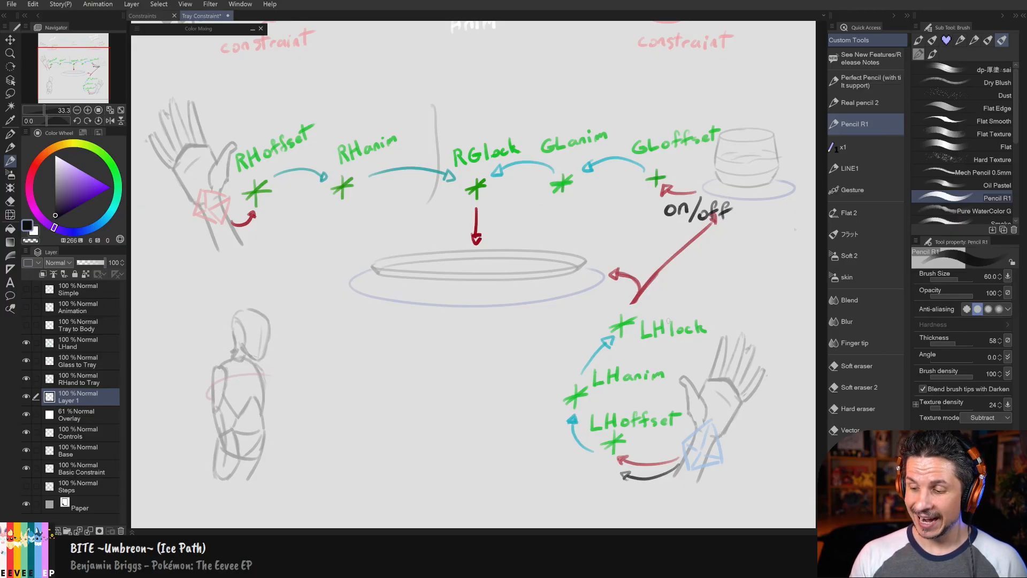
drag(607, 309, 695, 309)
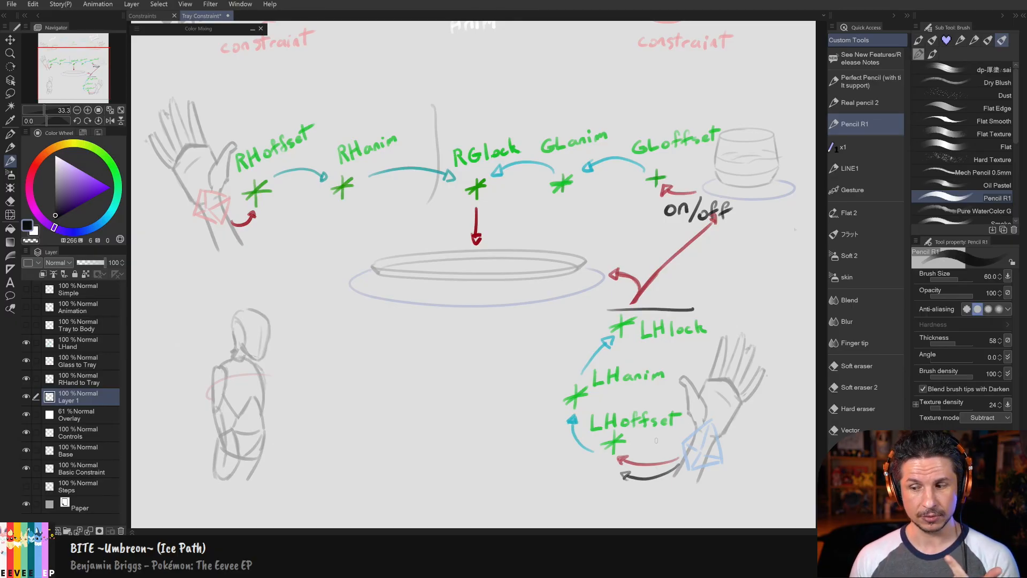
key(ctrl+z)
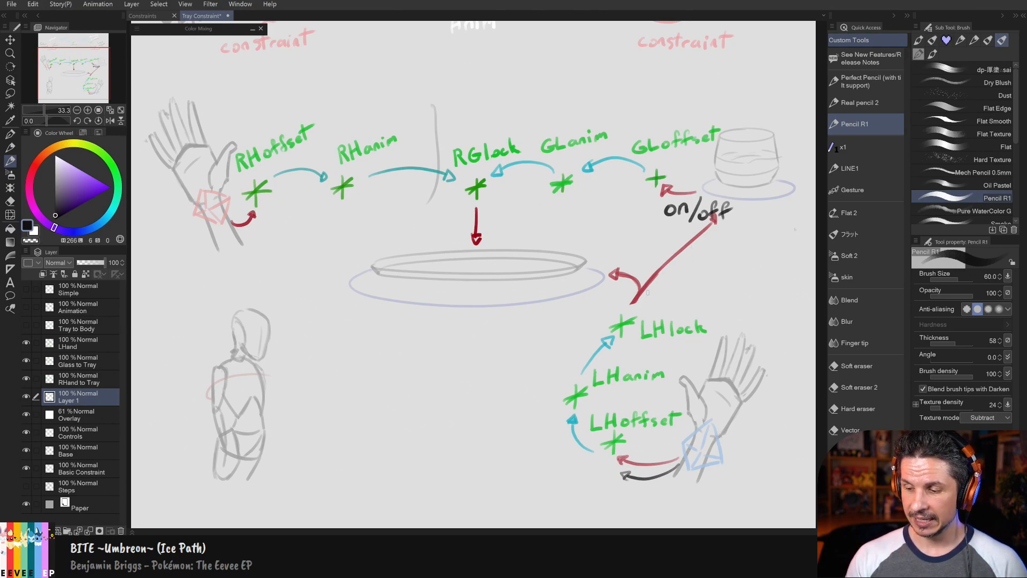
Step: Underline the base of the forked red arrows above LHlock, write "switch" beside it, and number the glass arrow 1 and tray arrow 2
mouse_move(616, 307)
mouse_down()
mouse_move(666, 306)
mouse_move(667, 288)
mouse_move(664, 295)
mouse_move(714, 298)
mouse_move(726, 287)
mouse_move(723, 296)
mouse_up()
drag(734, 277, 741, 296)
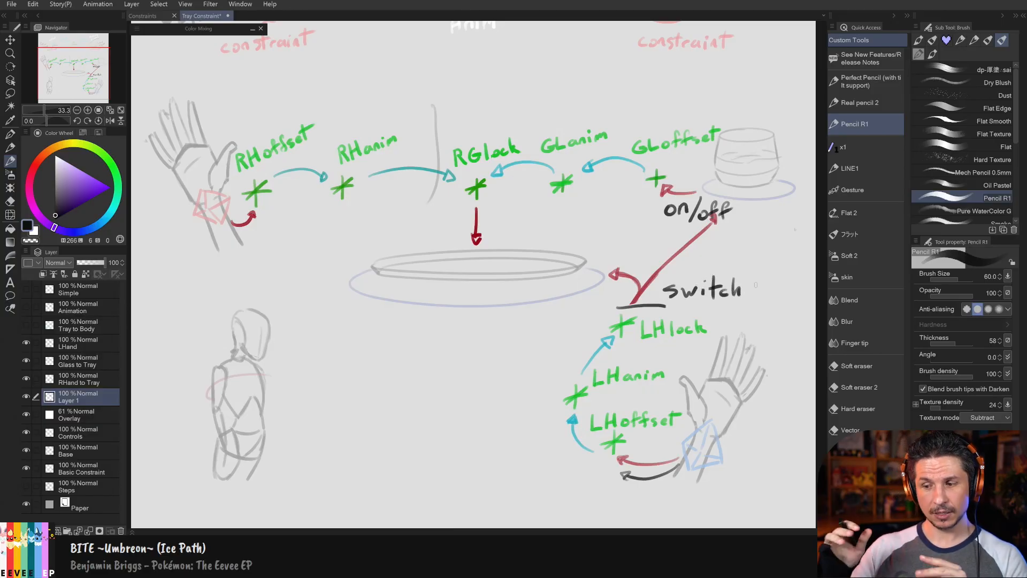
drag(690, 249, 703, 258)
drag(624, 261, 636, 268)
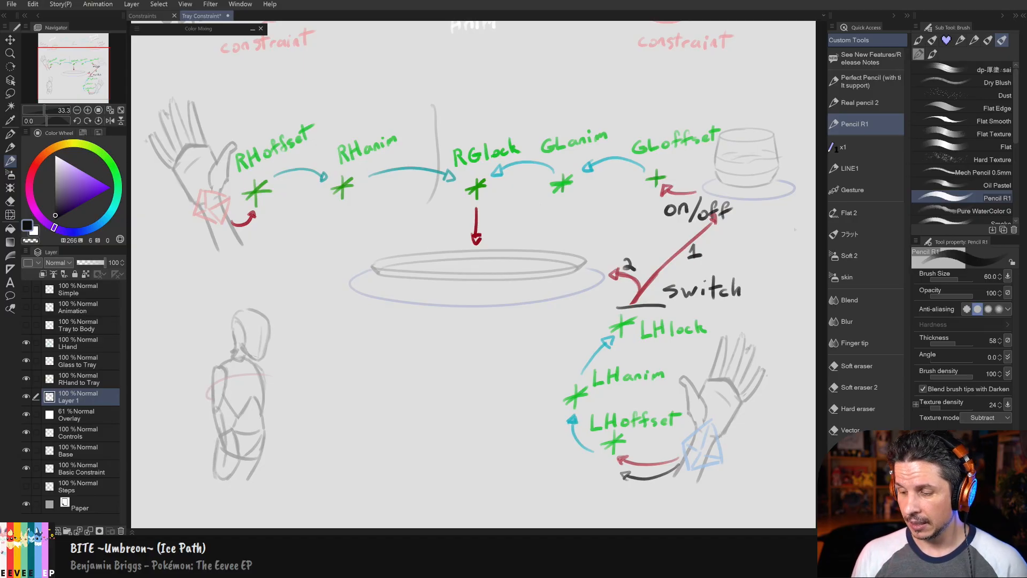
Step: Erase the black arrow beneath the lower hand's red constraint arrow and underline the red arrow instead
key(e)
drag(617, 482, 666, 476)
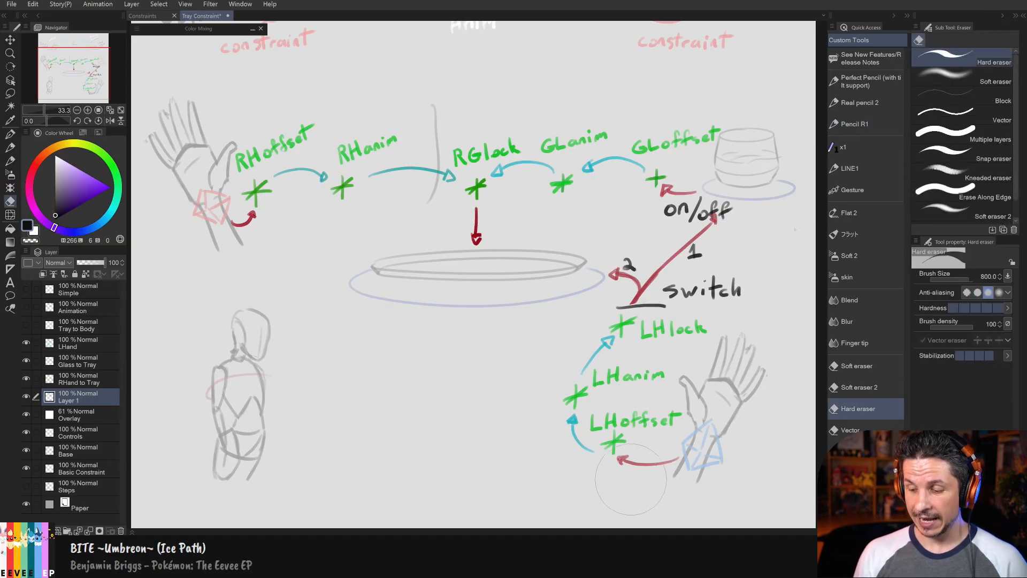
key(b)
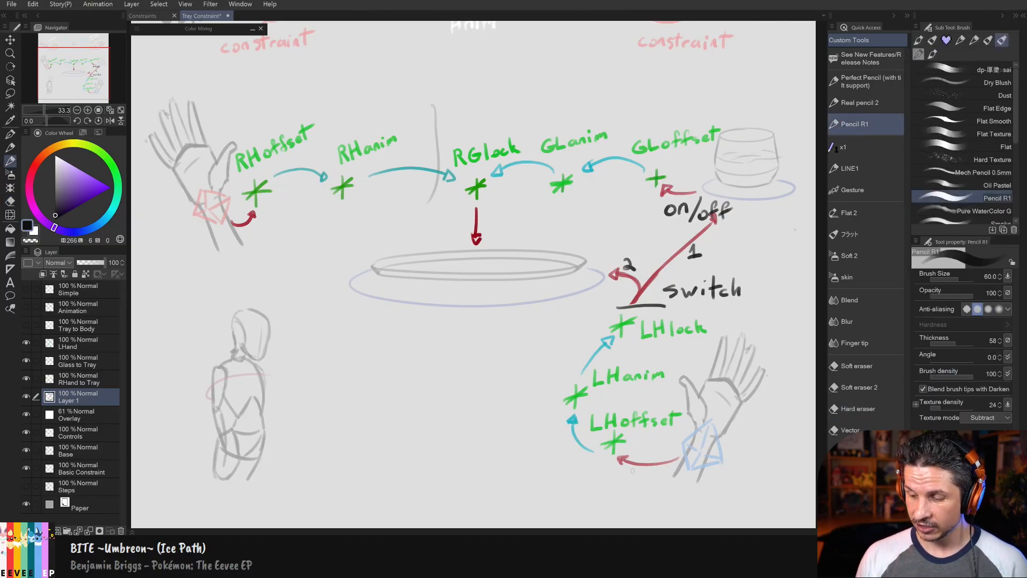
drag(618, 469, 686, 468)
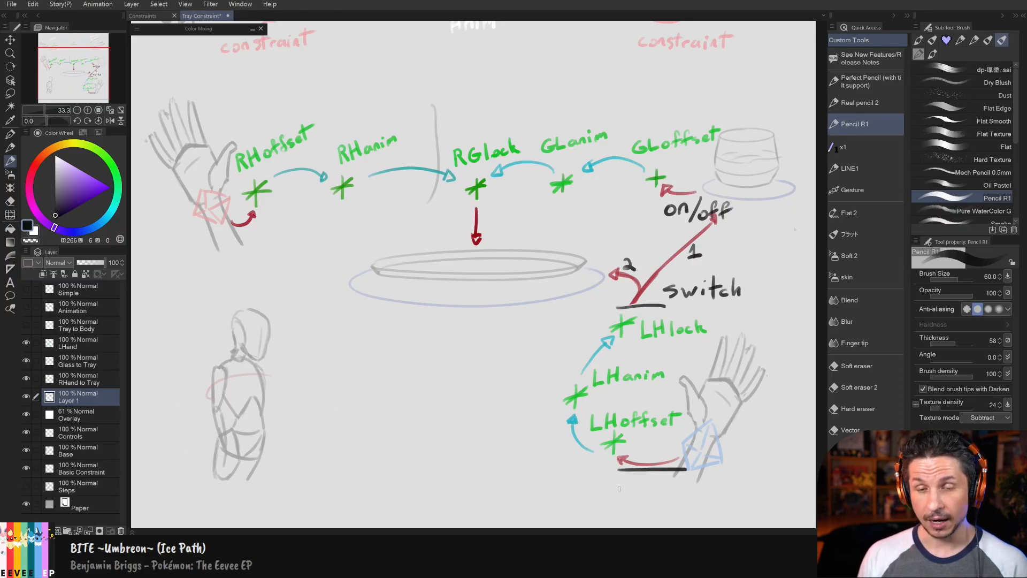
Step: Handwrite "off/on/off/on" beneath the lower hand's constraint arrow, with 1 under the first "on" and 2 under the second
mouse_move(617, 487)
mouse_down()
mouse_move(610, 495)
mouse_move(616, 488)
mouse_up()
drag(629, 479, 622, 499)
drag(641, 479, 633, 498)
mouse_move(619, 490)
mouse_down()
mouse_move(677, 500)
mouse_move(656, 520)
mouse_up()
drag(650, 521, 662, 520)
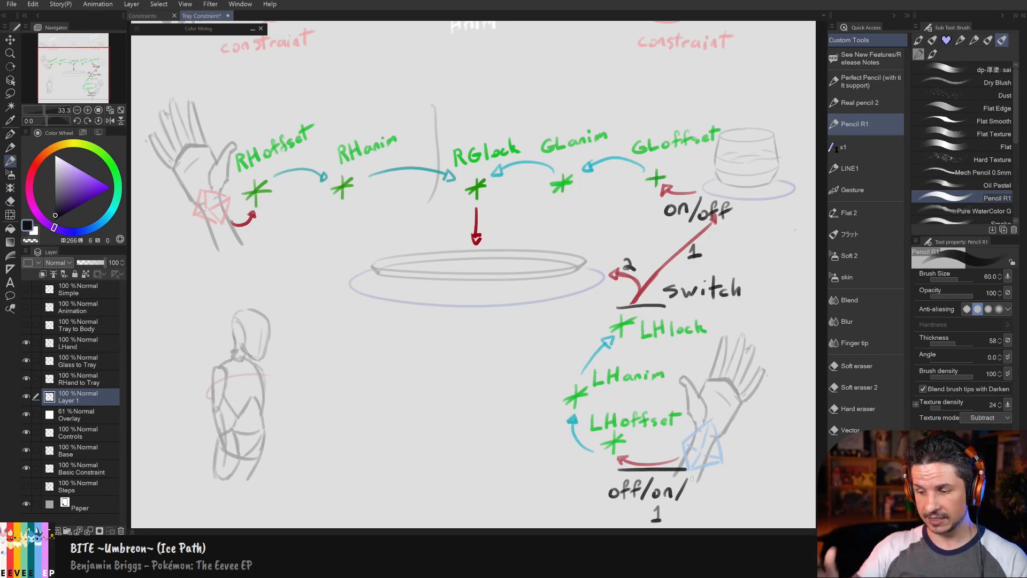
drag(696, 488, 703, 497)
drag(704, 489, 714, 497)
mouse_move(713, 490)
mouse_down()
mouse_move(724, 489)
mouse_move(725, 503)
mouse_move(742, 490)
mouse_move(760, 499)
mouse_move(750, 517)
mouse_up()
drag(634, 236, 636, 257)
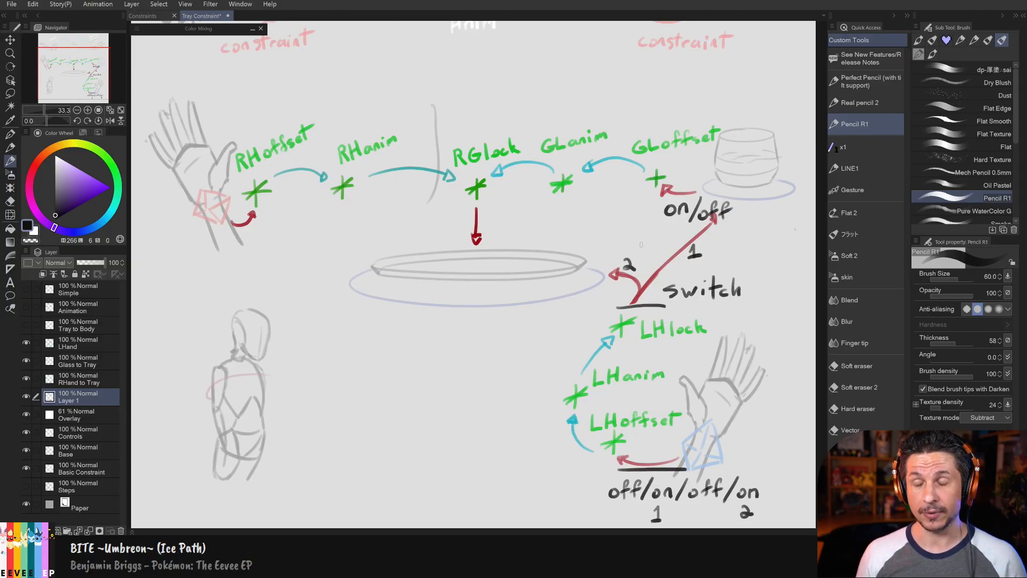
Step: Lasso the handwritten "on/off" below GLoffset and move it clear of the diagonal red arrow's tip
key(m)
mouse_move(666, 189)
mouse_down()
mouse_move(658, 220)
mouse_move(675, 185)
mouse_up()
ctrl+drag(714, 217, 686, 217)
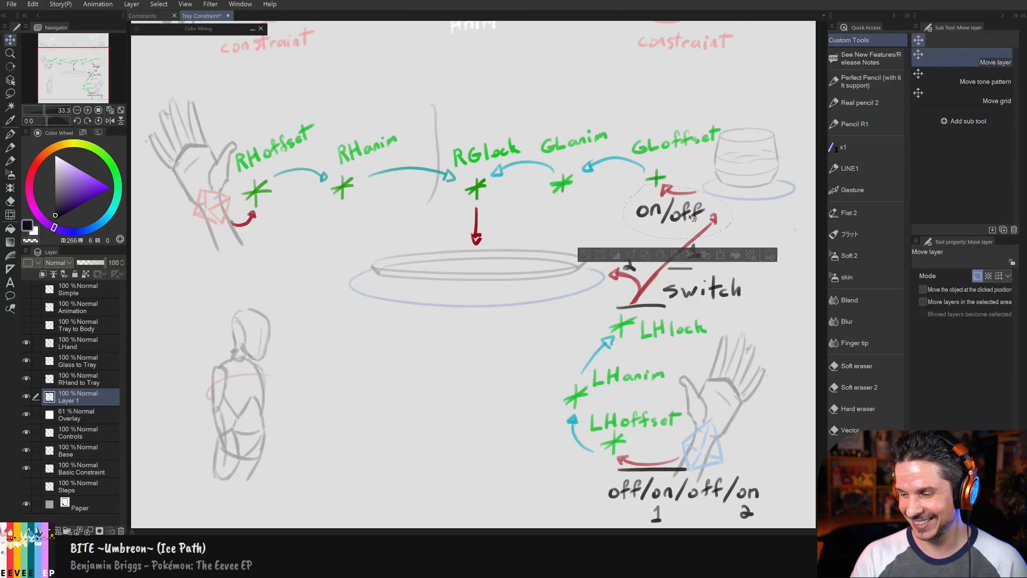
key(ctrl+d)
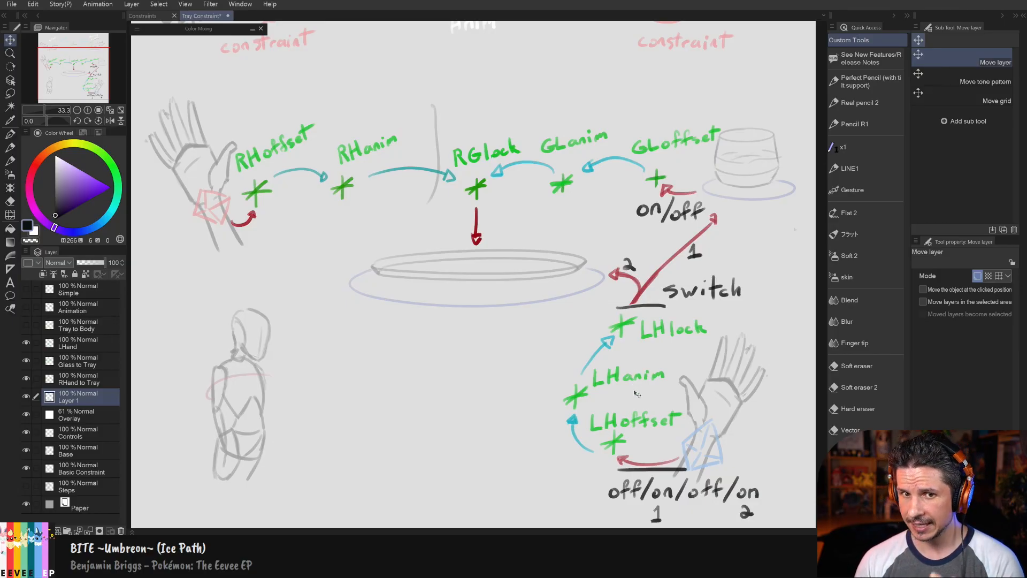
Step: Try a curved line around the lower hand's locator chain from LHlock to LHoffset, and undo it
drag(614, 313, 575, 359)
key(ctrl+z)
key(p)
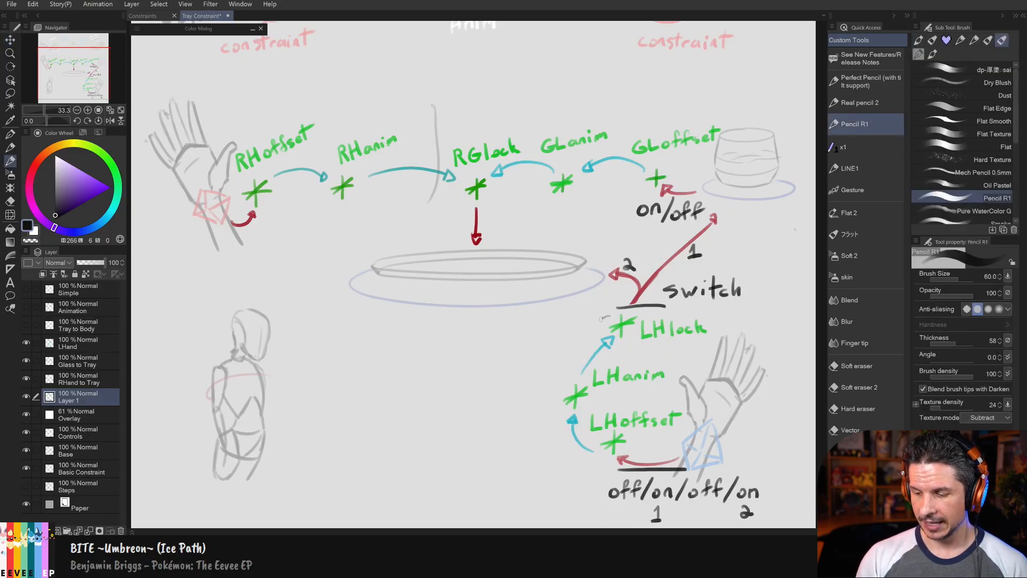
drag(610, 317, 606, 459)
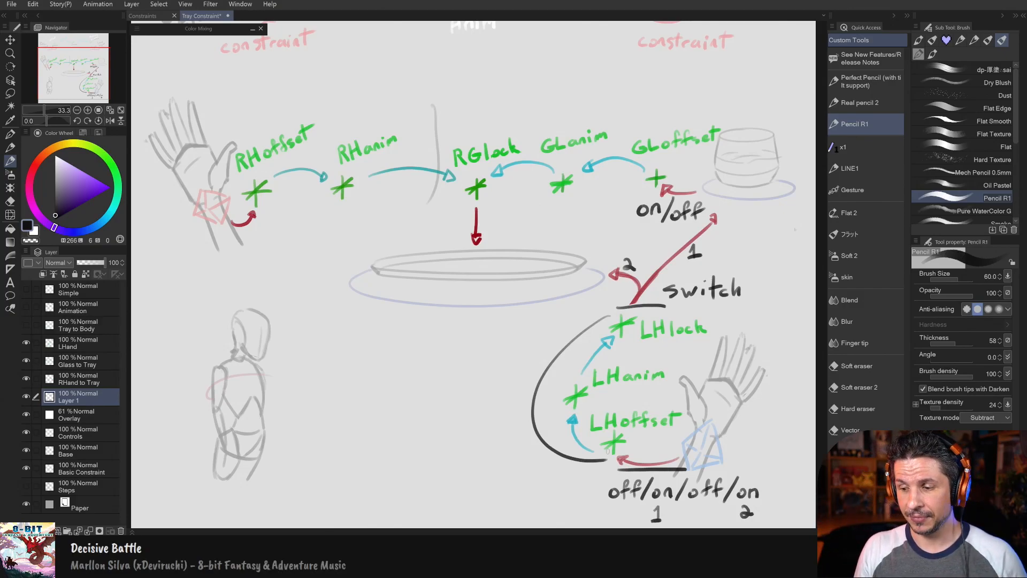
key(ctrl+z)
Step: Retrace the short line between LHlock and the forked red arrows, and erase it
mouse_move(616, 306)
mouse_down()
mouse_move(673, 307)
mouse_move(616, 307)
mouse_up()
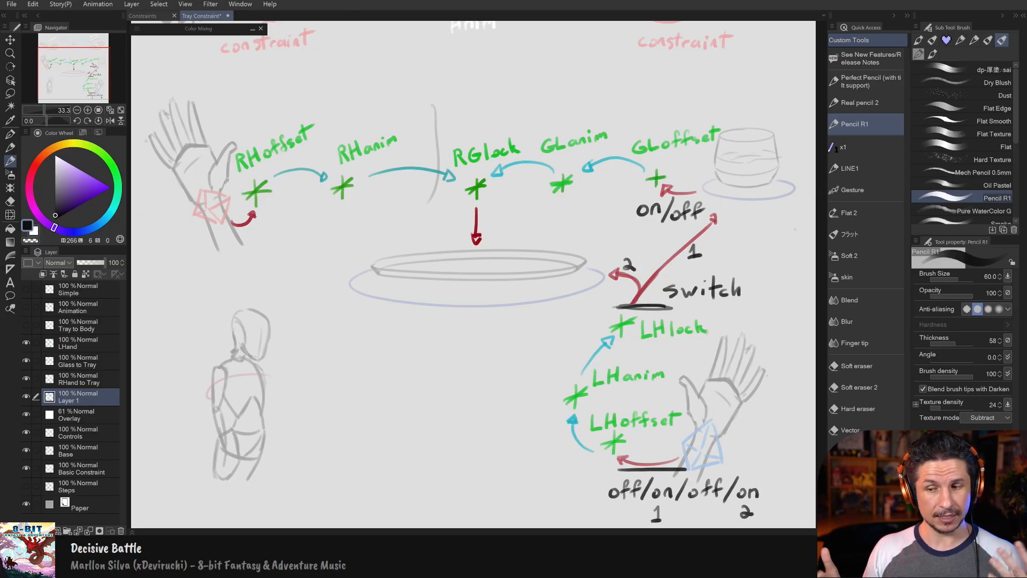
key(e)
drag(611, 309, 657, 308)
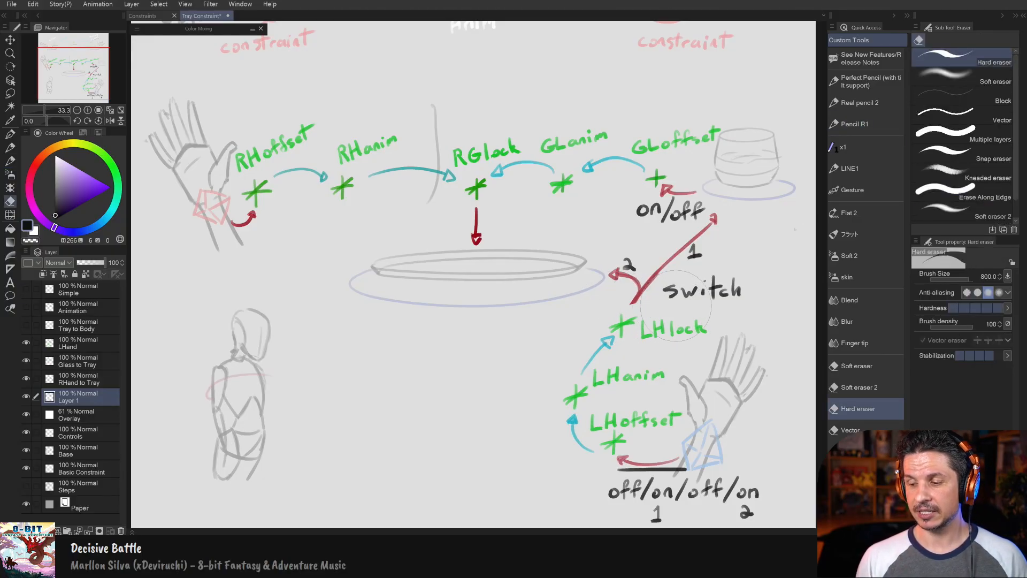
key(b)
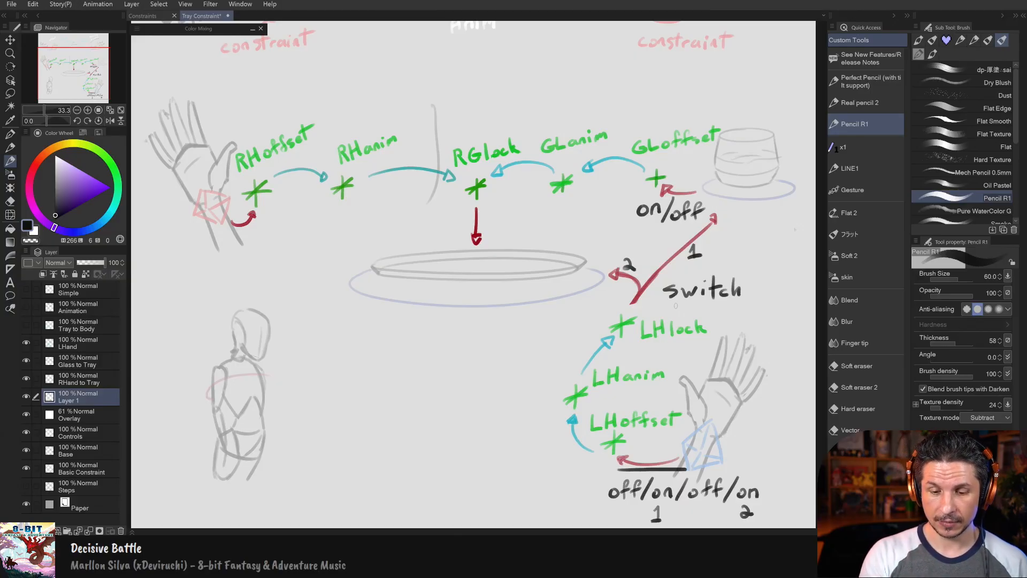
Step: Erase the stray vertical line near RGlock on the Base layer, and underline the number 2 on Layer 1
click(97, 451)
key(e)
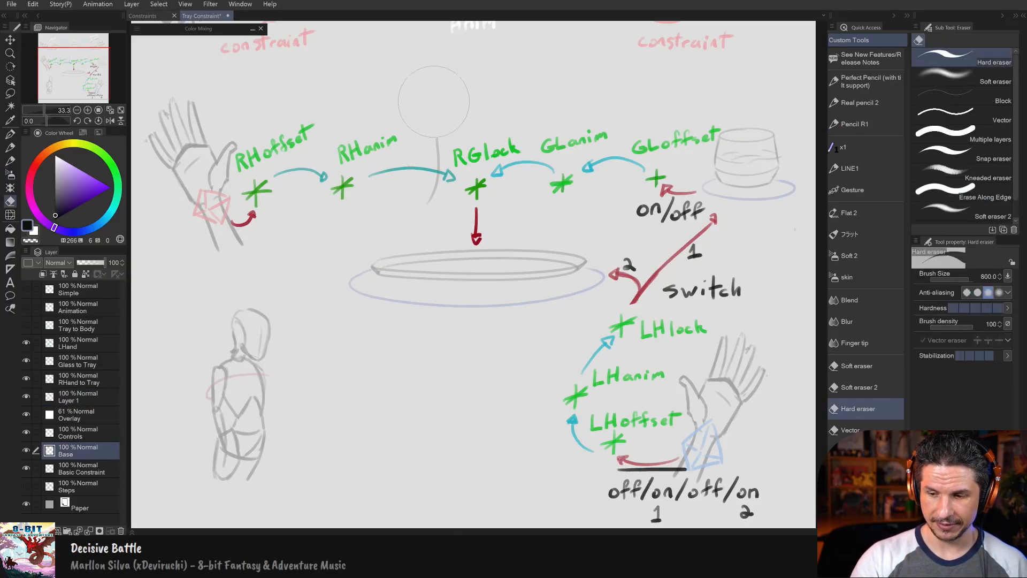
key(b)
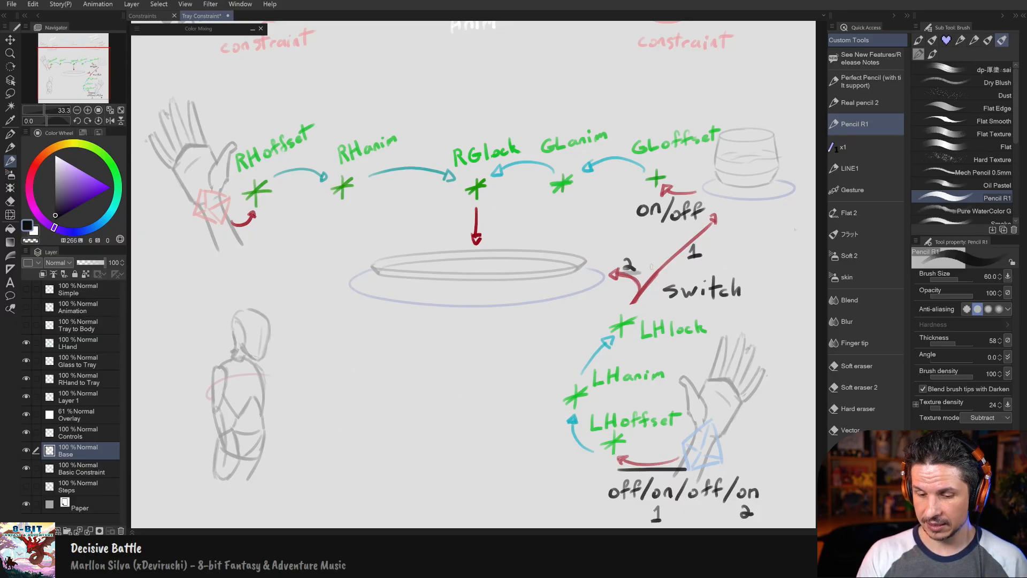
click(101, 397)
drag(616, 272, 644, 269)
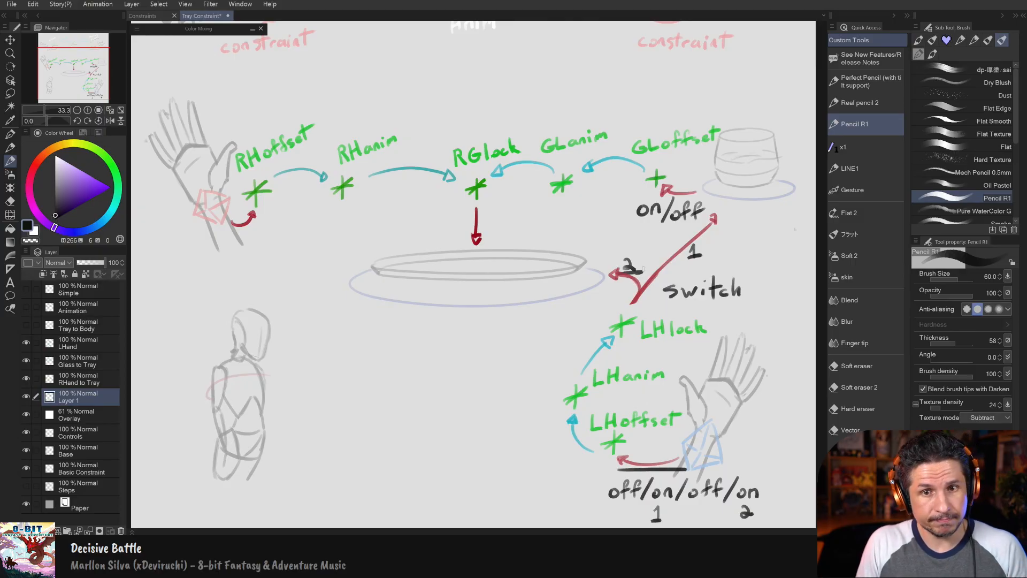
Step: Show the Tray to Body layer for review, and hide all four locator chain layers together with Layer 1
click(25, 324)
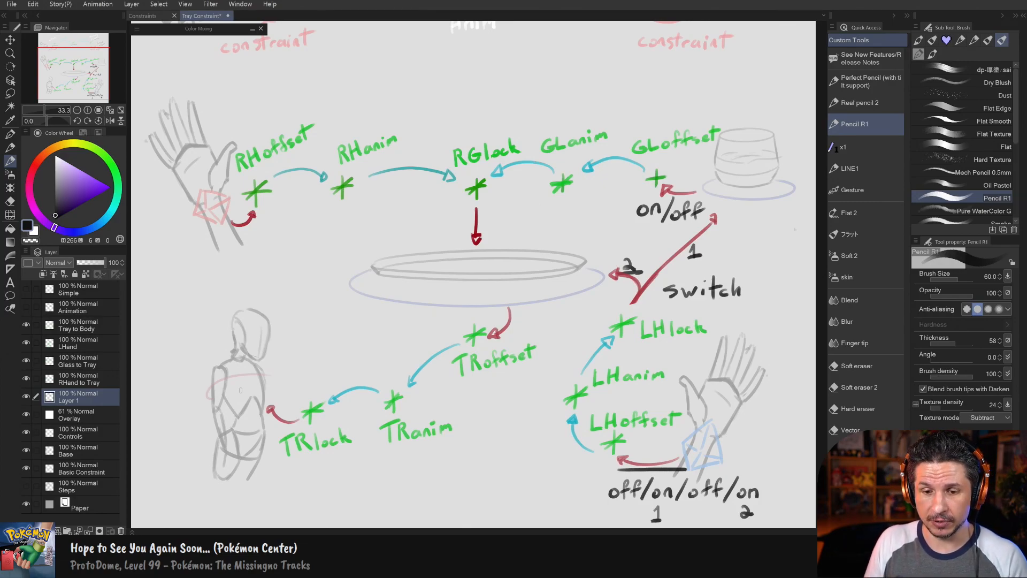
click(26, 378)
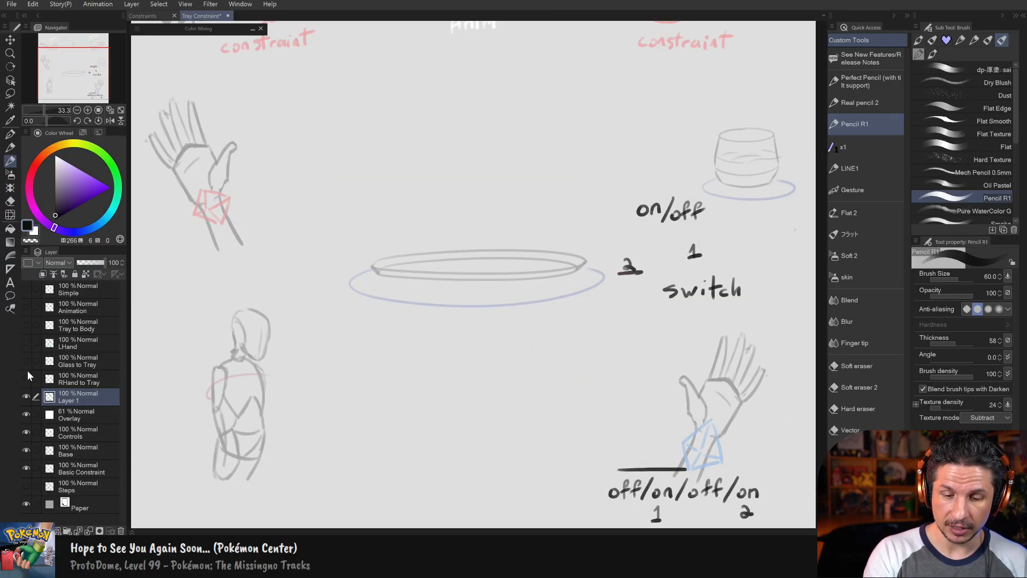
click(27, 397)
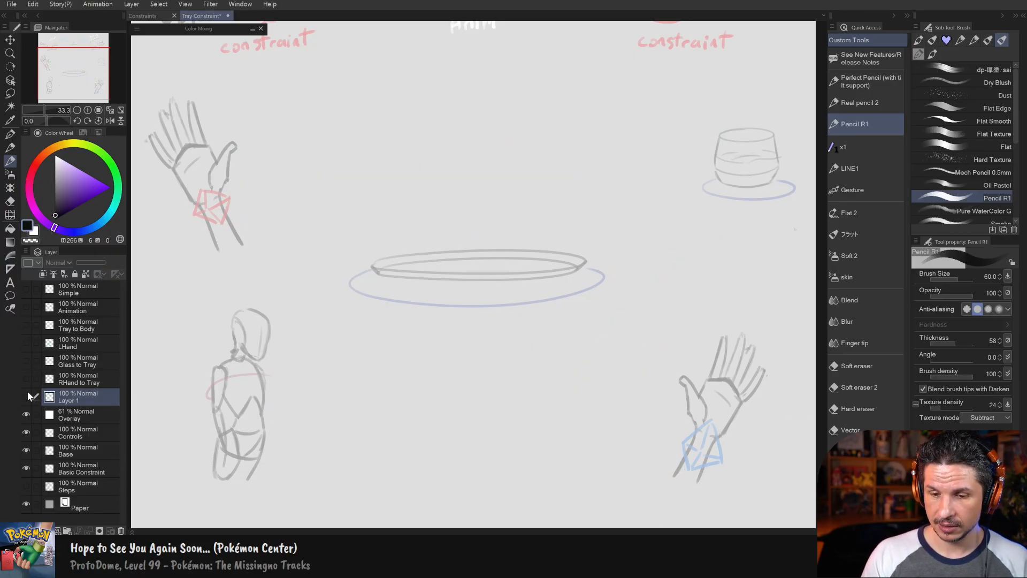
Step: Add a new layer and draw arrows from the upper hand and glass to the tray, lower hand to tray and glass, and tray to body
key(ctrl+shift+n)
drag(242, 201, 382, 233)
drag(702, 193, 594, 239)
drag(671, 428, 575, 335)
drag(563, 320, 571, 329)
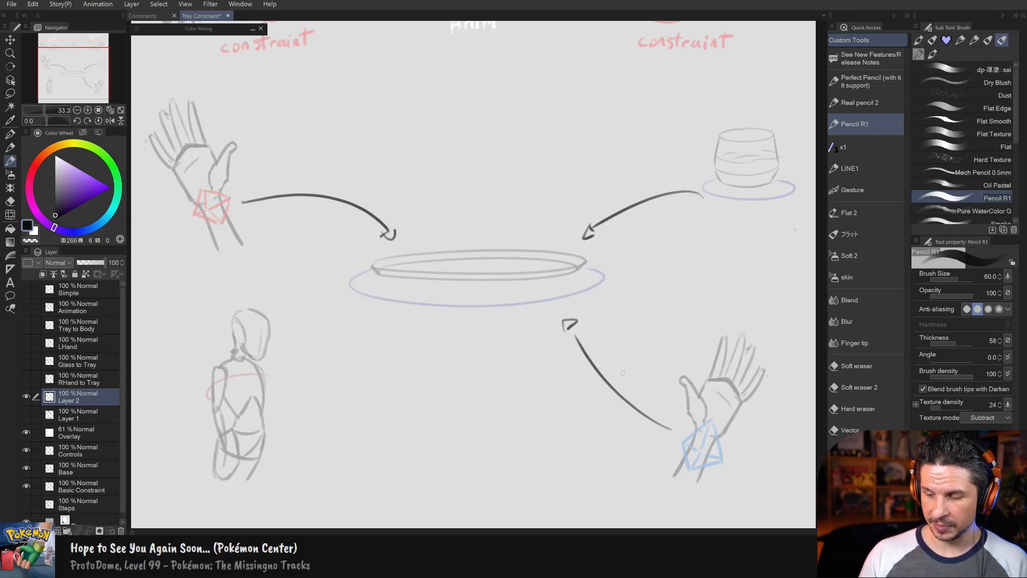
drag(669, 428, 672, 249)
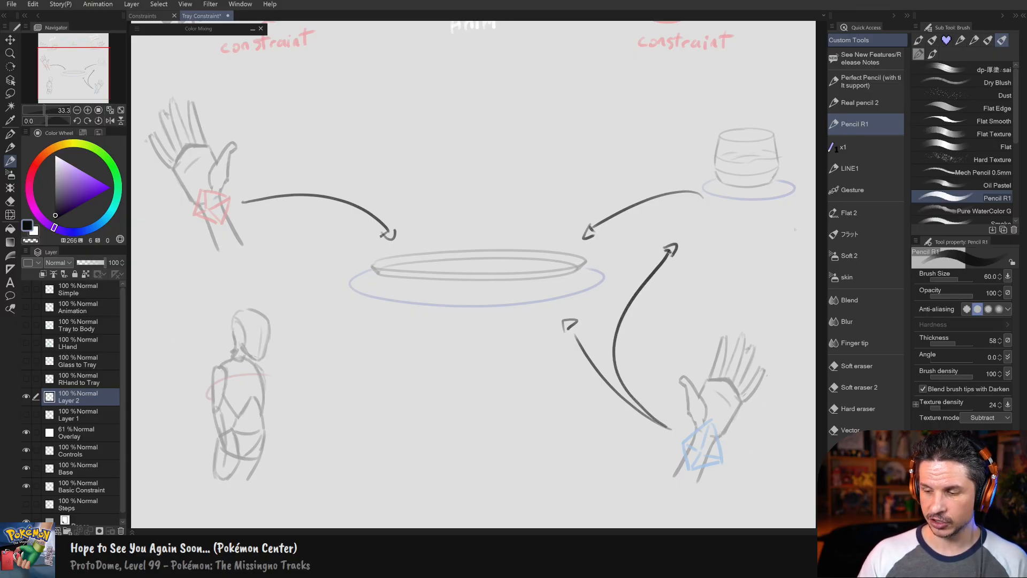
mouse_move(438, 313)
mouse_down()
mouse_move(424, 353)
mouse_move(293, 397)
mouse_up()
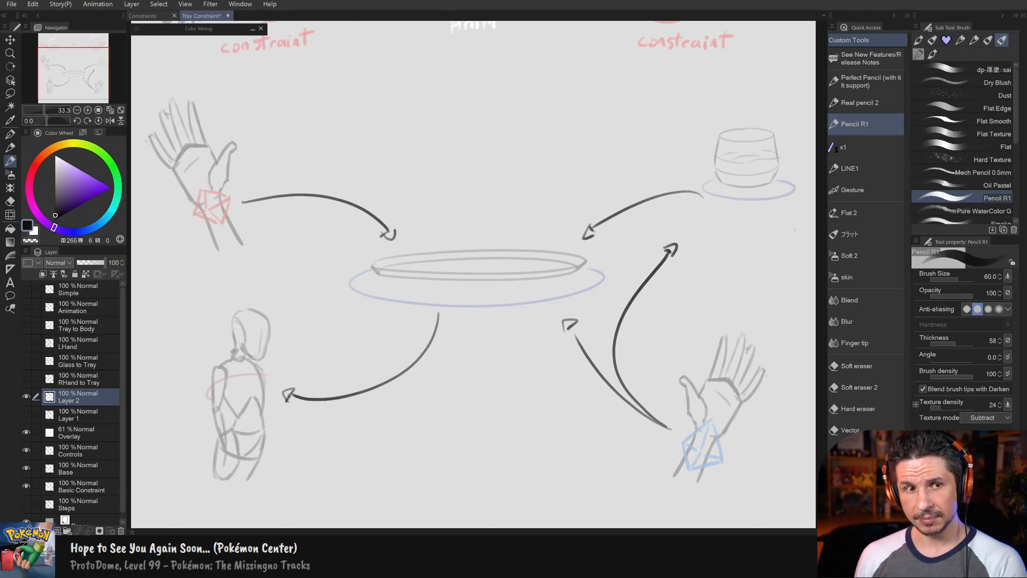
Step: Hide Layer 2 and show the RHand to Tray, Glass to Tray, LHand and Tray to Body layers
click(27, 395)
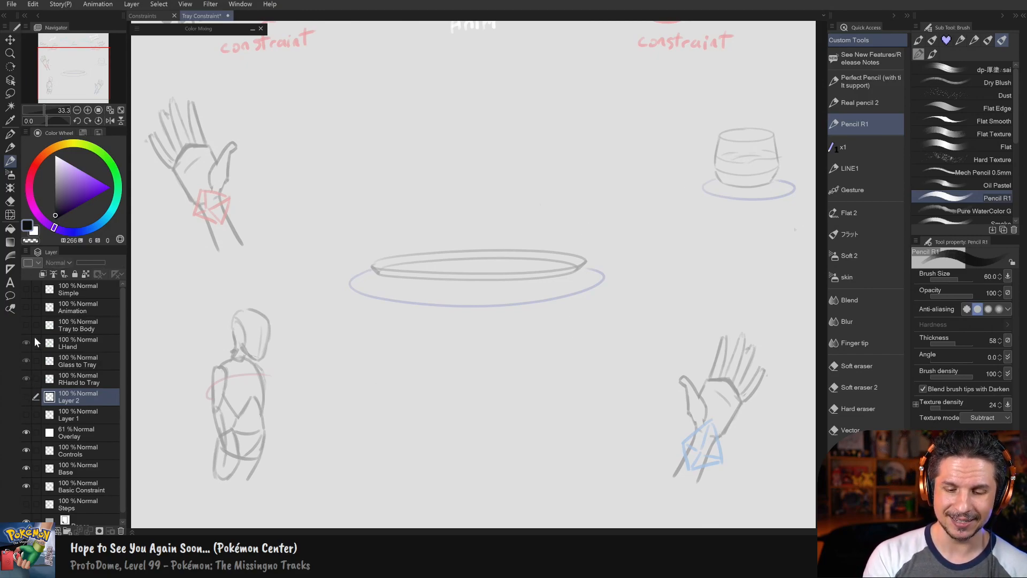
drag(37, 321, 37, 317)
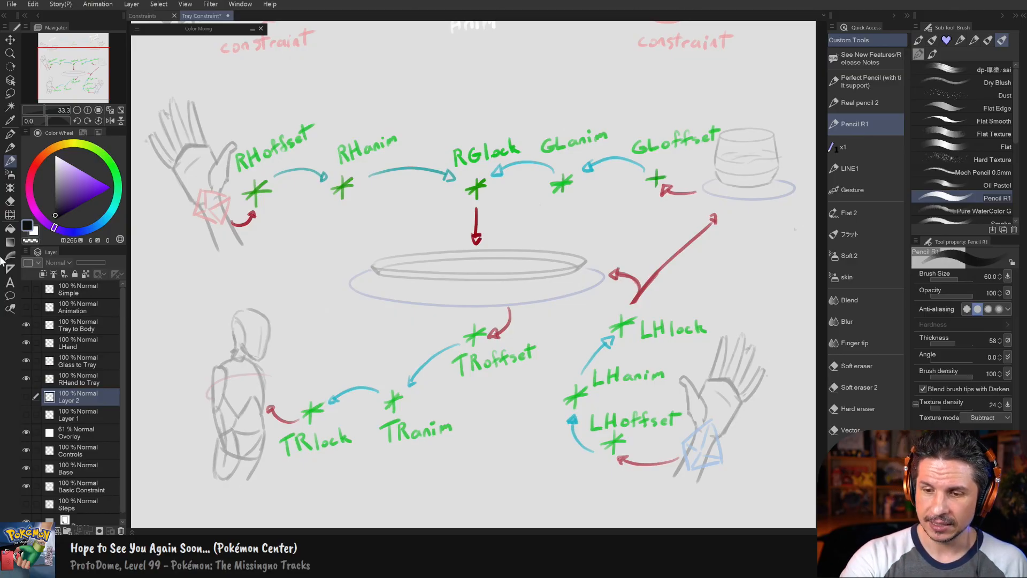
Step: Open a second window of the Tray Constraint canvas and detach it from the main window
click(241, 3)
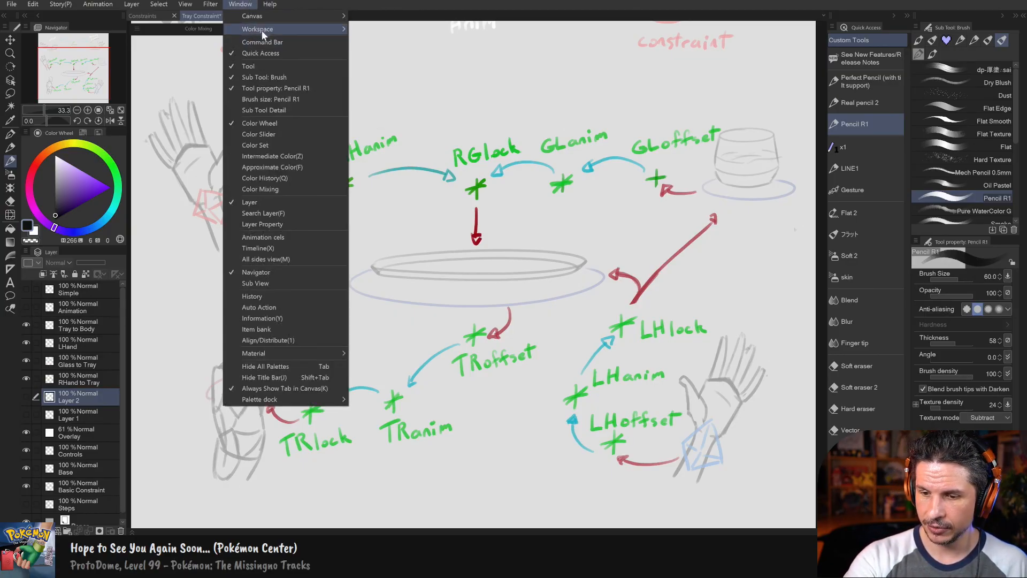
mouse_move(311, 16)
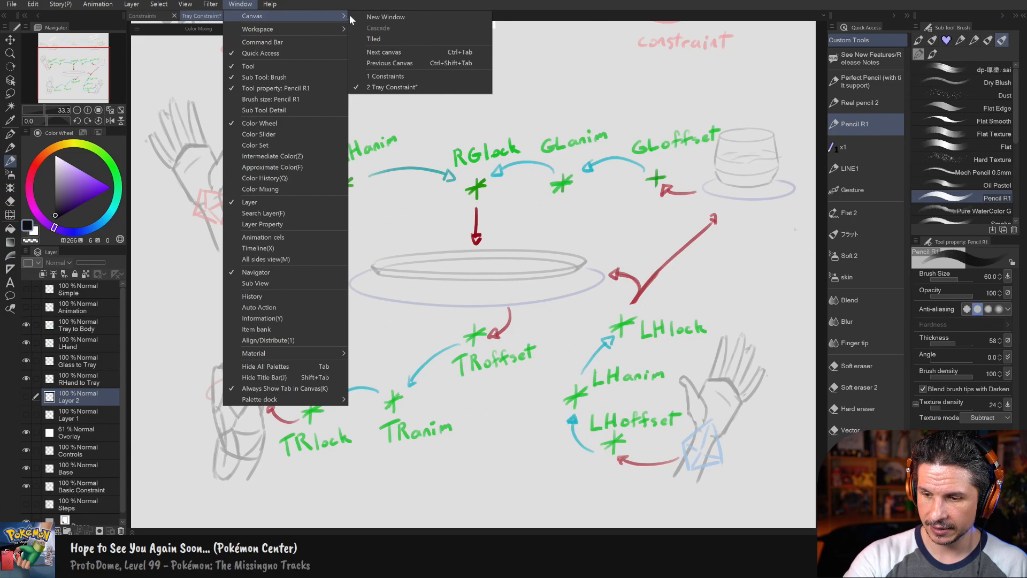
click(396, 16)
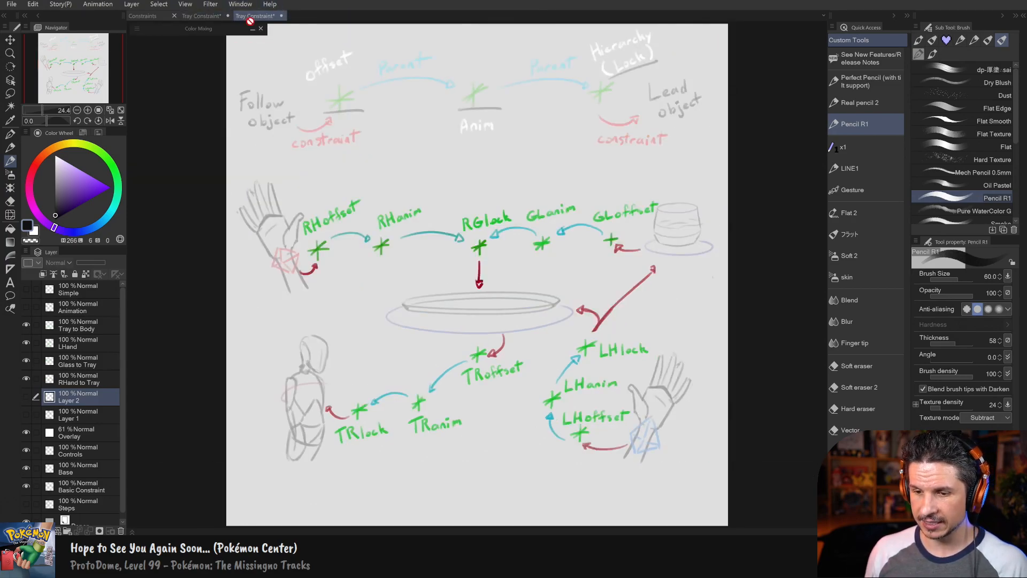
drag(255, 16, 129, 0)
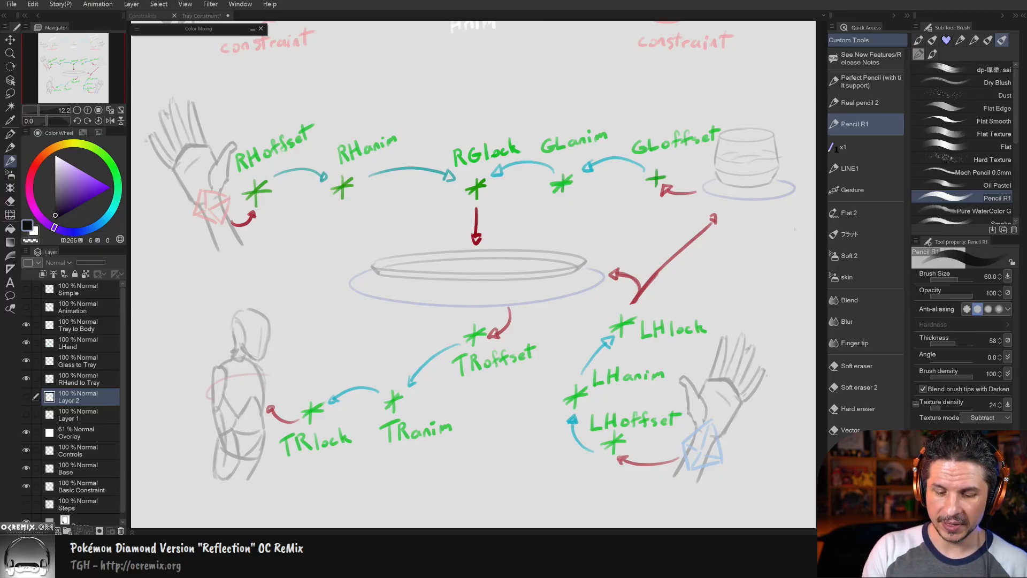
Step: Switch to Maya, exclude surfaces from selection, select all character, tray and glass controls, and set a keyframe on them
key(alt+Tab)
alt+drag(643, 268, 628, 319)
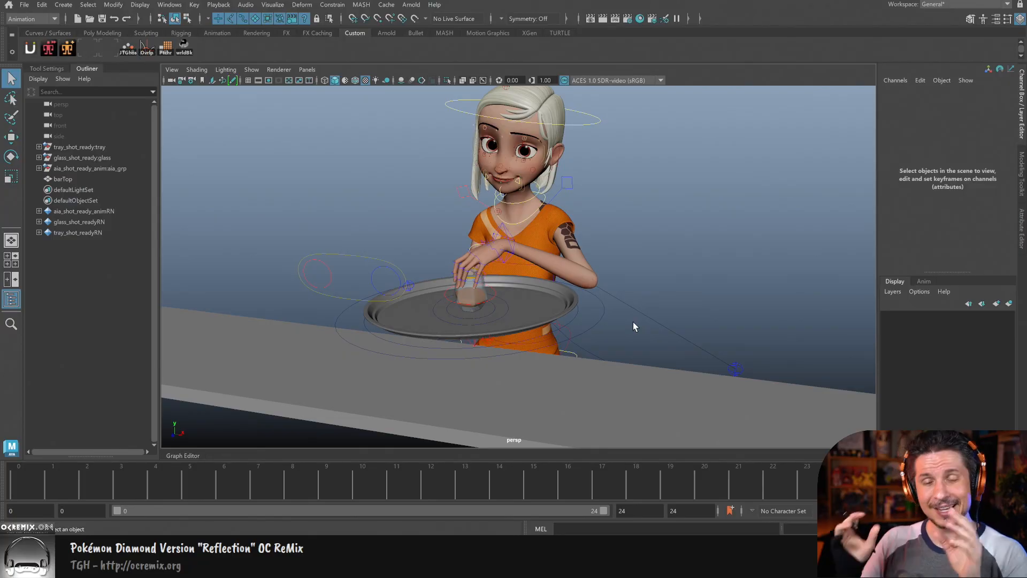
alt+right_drag(713, 302, 678, 201)
drag(678, 200, 390, 362)
click(256, 20)
click(696, 167)
drag(749, 161, 380, 350)
key(s)
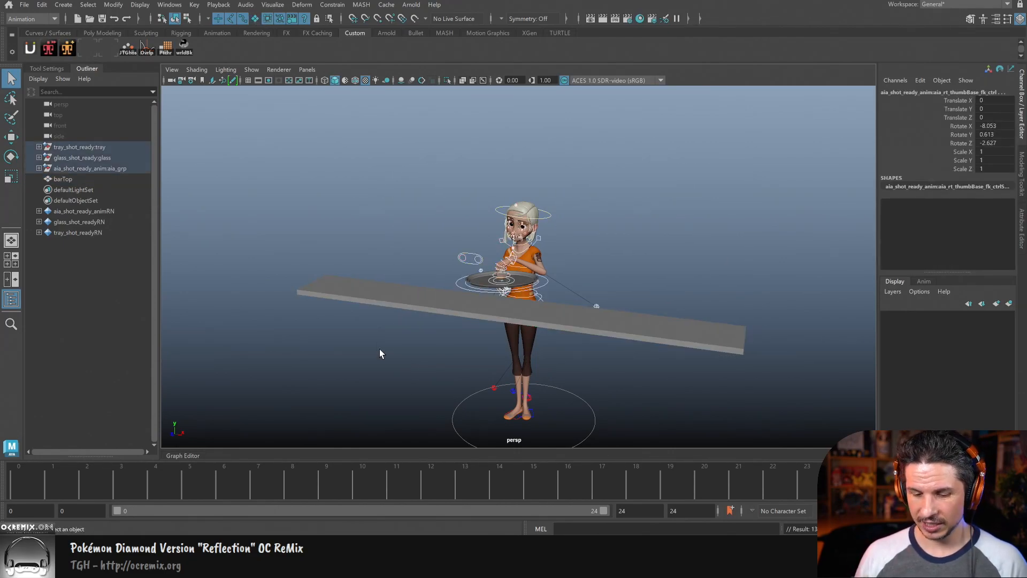
Step: Undo the last keyframe, key all the selected controls at frame 0 instead, and deselect everything
key(ctrl+z)
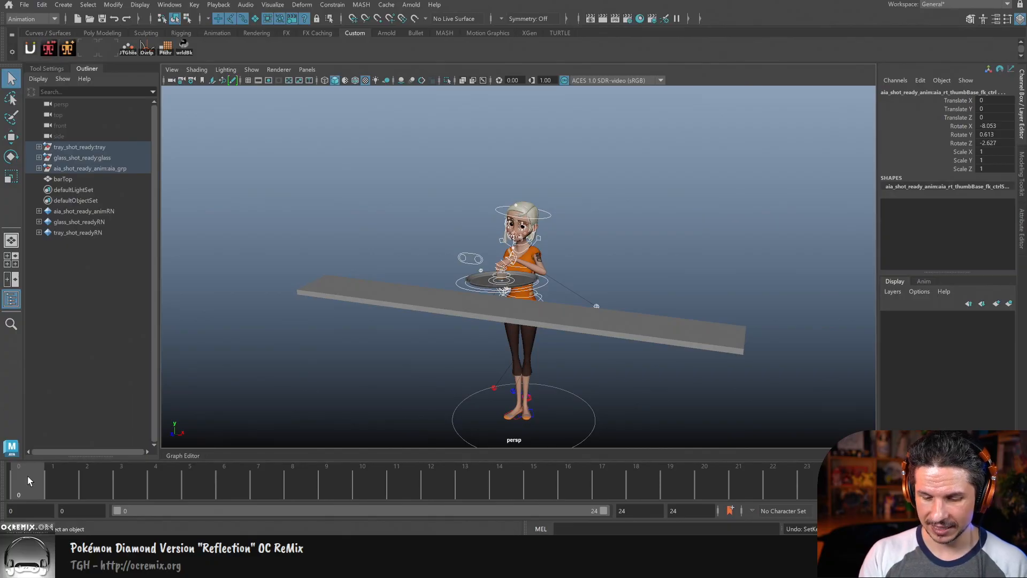
key(s)
alt+drag(596, 304, 569, 294)
alt+right_drag(569, 293, 678, 336)
alt+drag(679, 336, 678, 333)
alt+right_drag(678, 333, 724, 319)
alt+drag(725, 318, 687, 322)
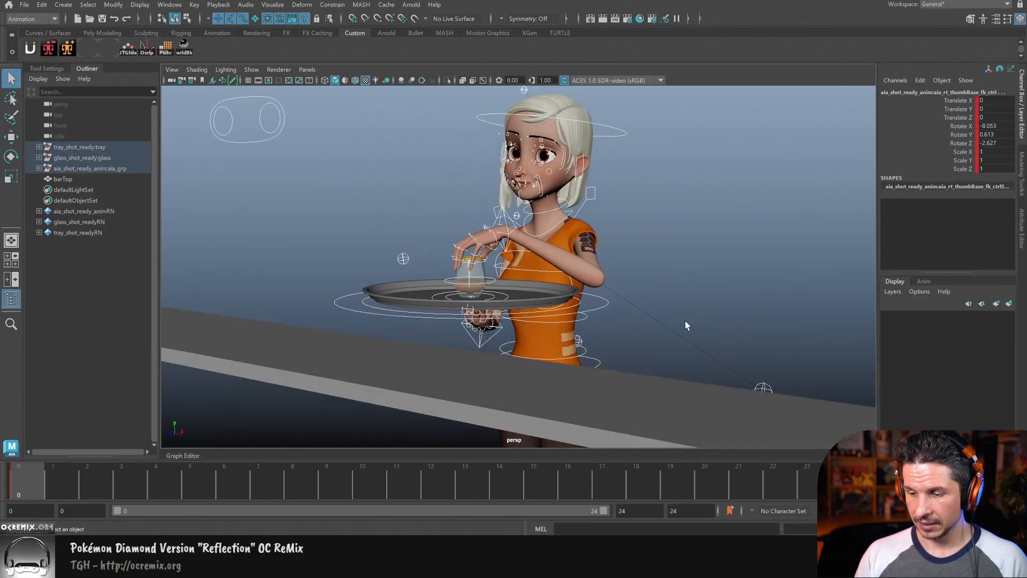
alt+right_drag(687, 322, 719, 308)
alt+middle_drag(720, 307, 716, 332)
mouse_move(716, 332)
alt+mouse_down()
mouse_move(697, 344)
mouse_move(724, 328)
alt+mouse_up()
click(722, 327)
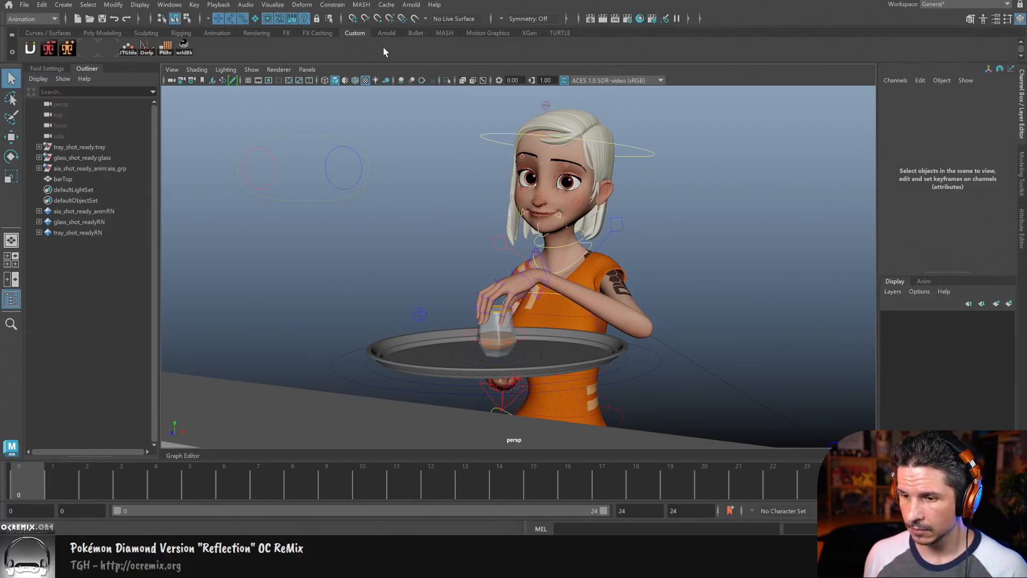
Step: Arrange Maya and the Clip Studio Paint drawing side by side and close the extra floating Tray Constraint window
drag(390, 1, 1, 102)
click(337, 8)
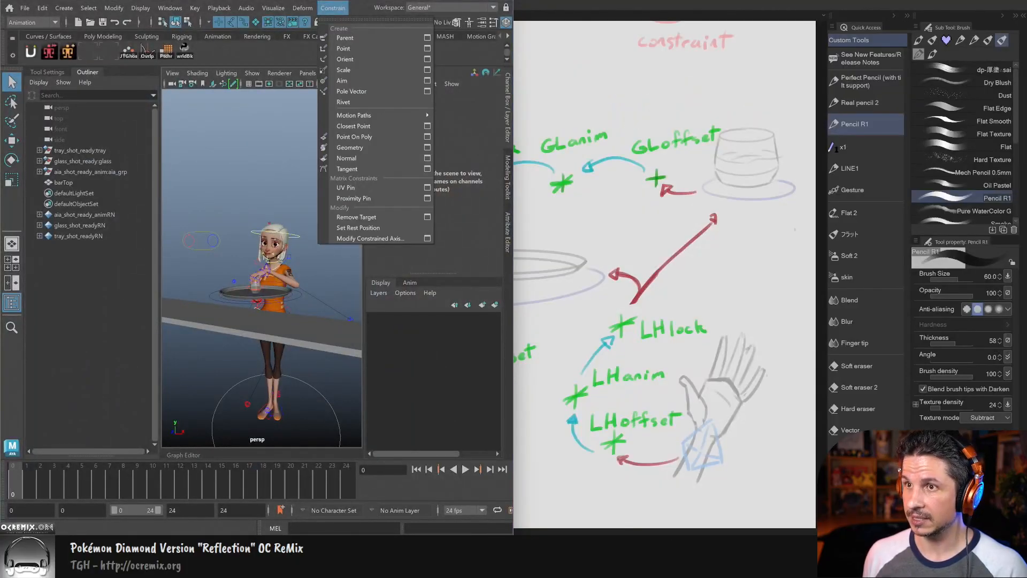
key(alt+Tab)
mouse_move(202, 16)
mouse_down()
mouse_move(675, 273)
mouse_move(791, 126)
mouse_up()
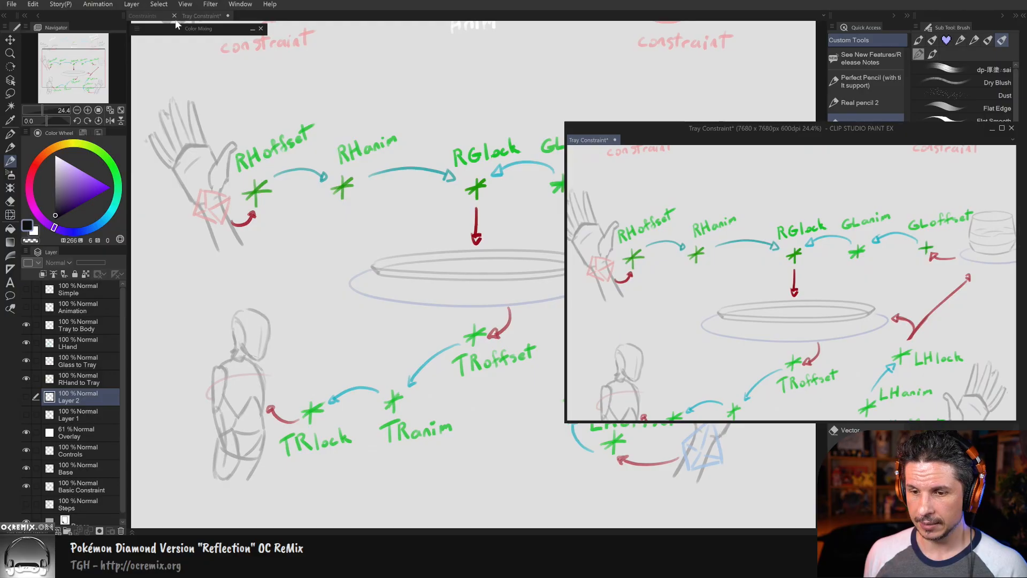
click(1012, 129)
drag(589, 0, 1026, 110)
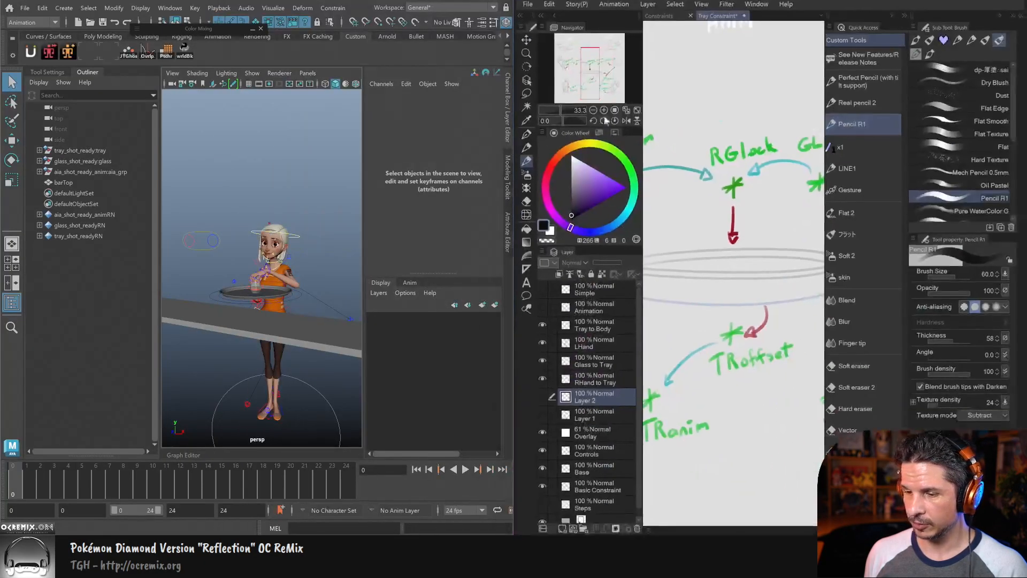
Step: Hide the drawing program's palettes, fit the whole constraint diagram in a narrow strip, and widen the Maya window
key(Tab)
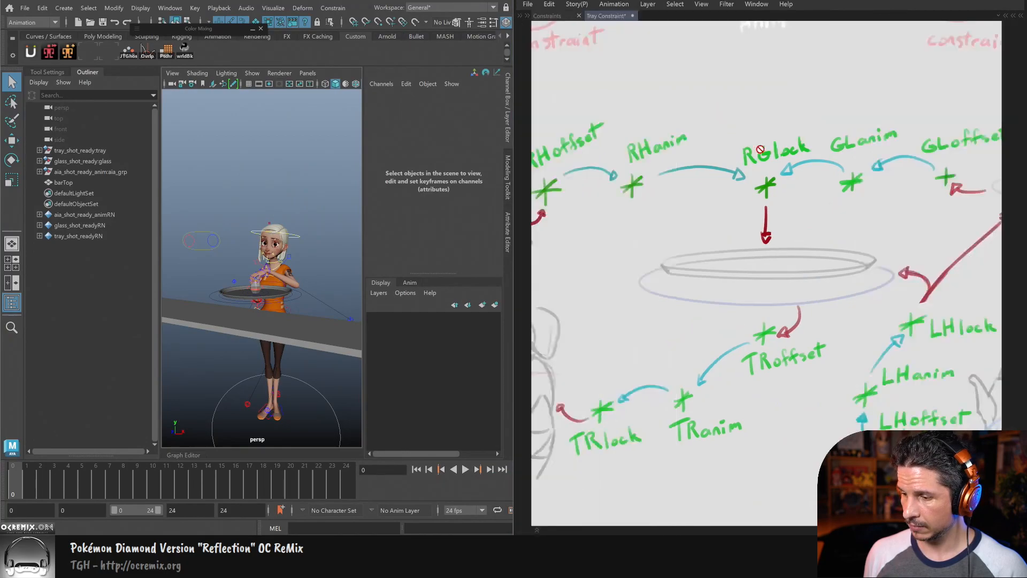
alt+click(787, 195)
alt+click(776, 202)
drag(605, 213, 691, 241)
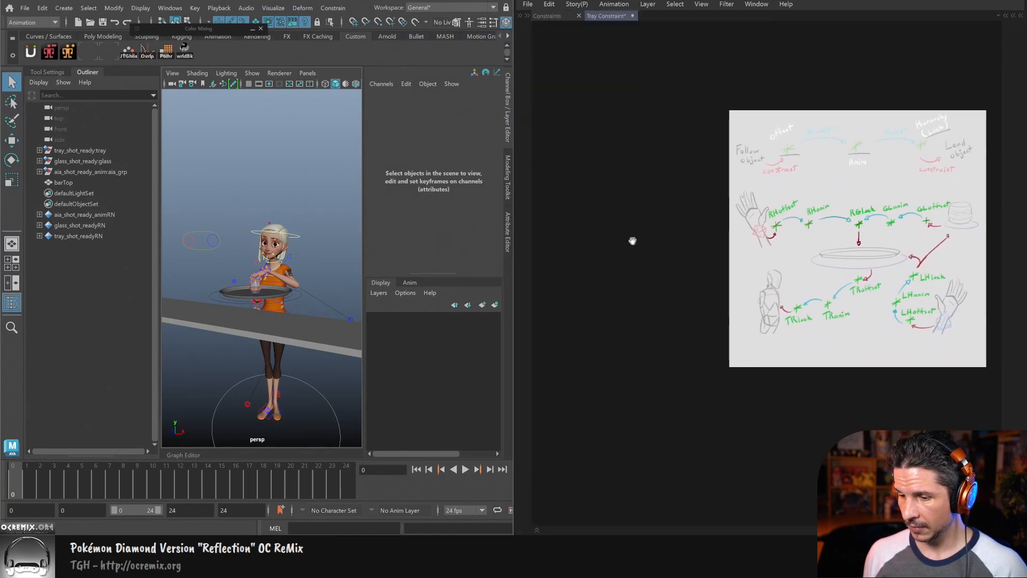
drag(522, 253, 755, 252)
drag(889, 220, 803, 239)
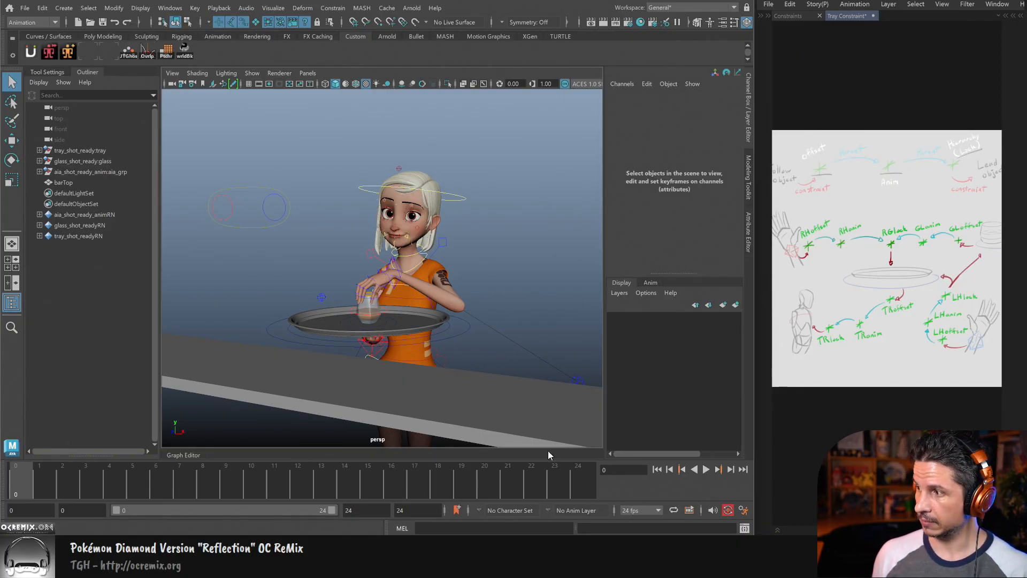
Step: Examine how the upper hand rests on the glass and how the lower hand supports the tray
alt+drag(524, 301, 528, 265)
alt+right_drag(528, 266, 553, 298)
alt+middle_drag(552, 298, 477, 350)
alt+right_drag(476, 350, 586, 348)
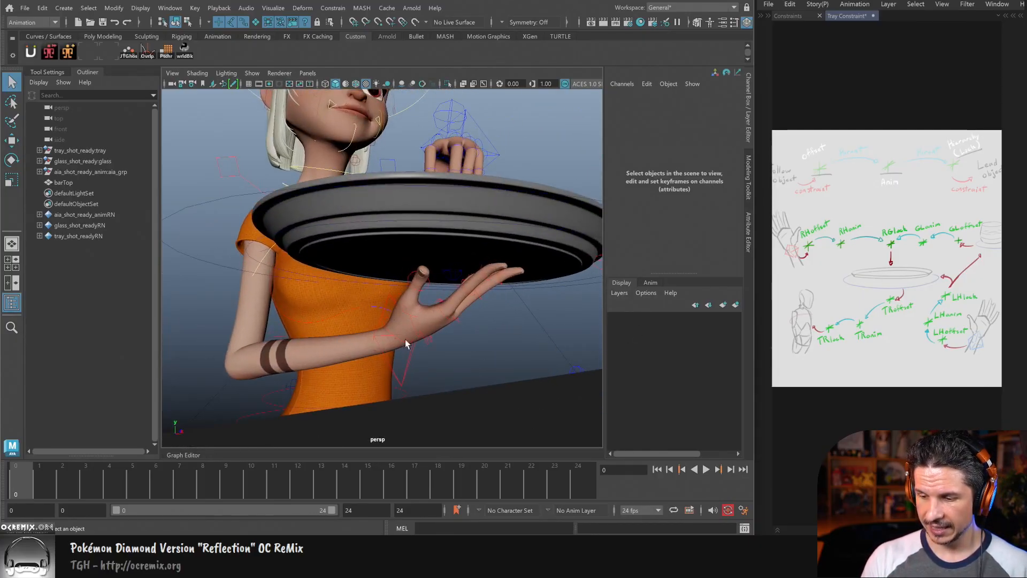
alt+drag(500, 310, 477, 350)
alt+right_drag(478, 350, 515, 347)
alt+drag(515, 347, 582, 360)
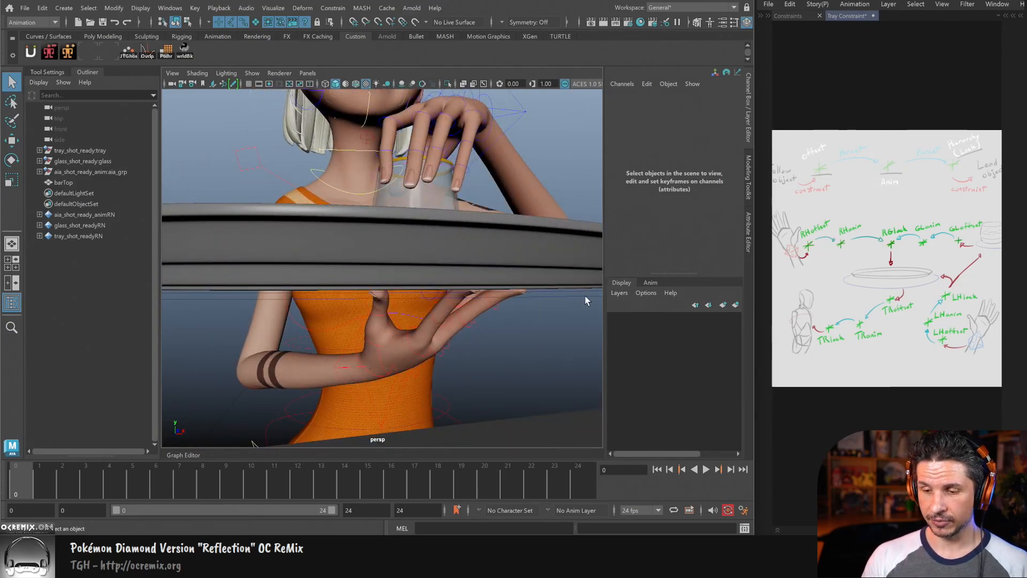
alt+right_drag(588, 306, 436, 275)
alt+drag(436, 275, 418, 284)
Step: Create a locator and get it ready for moving
click(65, 11)
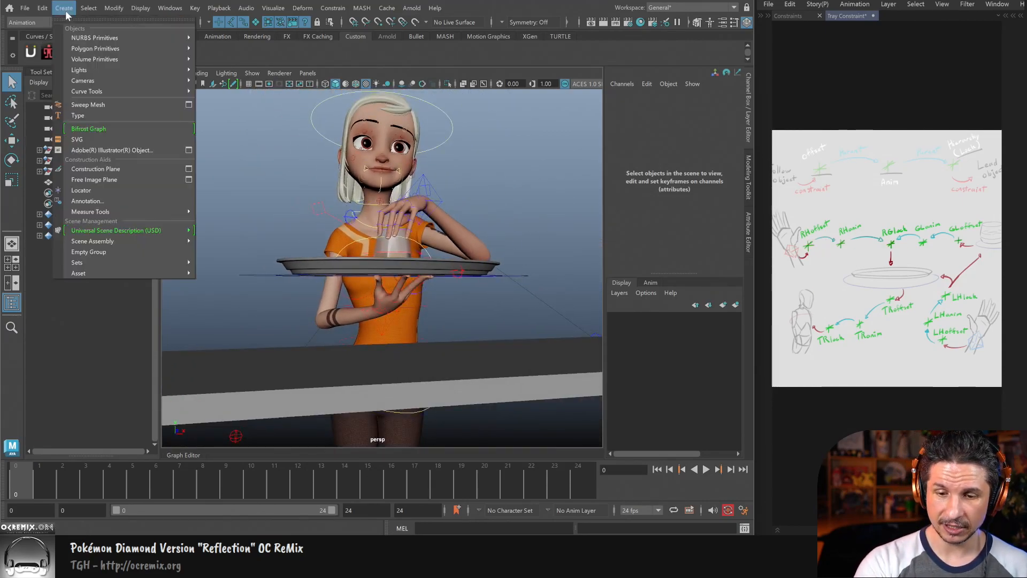
click(129, 190)
key(w)
alt+right_drag(424, 310, 474, 379)
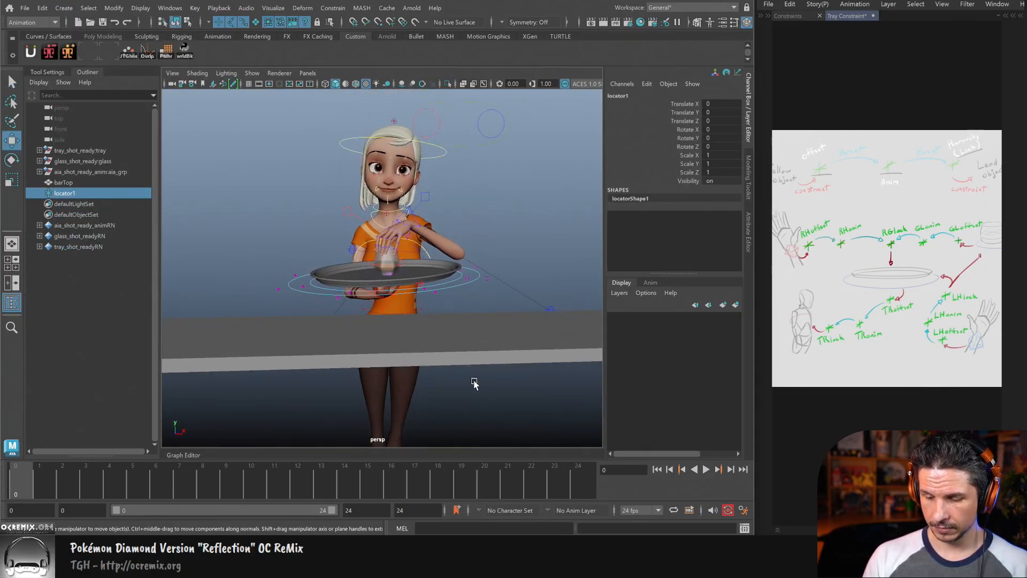
alt+middle_drag(474, 379, 472, 328)
key(F8)
key(F8)
alt+right_drag(384, 303, 419, 360)
drag(428, 362, 349, 191)
key(ctrl+z)
click(267, 310)
Step: Move the new locator up beside the character to about Y 124.9 and scale it uniformly to about 6.1
click(94, 191)
drag(425, 358, 327, 175)
drag(320, 212, 414, 315)
key(ctrl+z)
alt+middle_drag(369, 246, 470, 319)
alt+right_drag(470, 319, 562, 343)
alt+middle_drag(491, 345, 456, 346)
key(r)
drag(365, 274, 441, 274)
key(w)
Step: Duplicate the locator twice and space the three locators out in a horizontal row beside the character
key(ctrl+d)
key(shift+d)
click(411, 311)
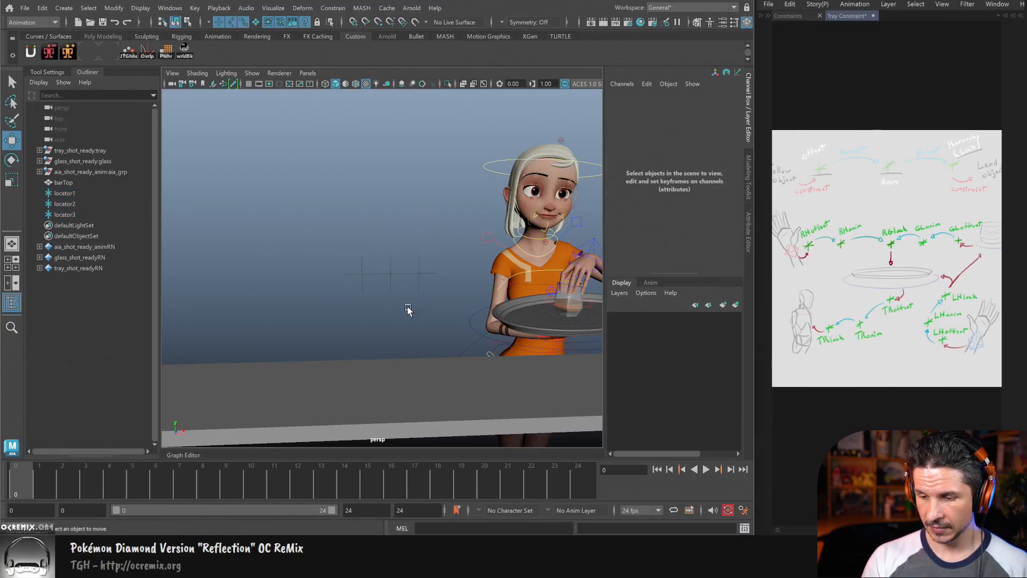
drag(351, 260, 362, 295)
drag(415, 275, 371, 275)
drag(436, 261, 490, 273)
click(381, 301)
drag(312, 273, 298, 299)
Step: Rename the three locators RHoffset, RHanim and RGlock, in order from the farthest to the nearest to the character
click(631, 96)
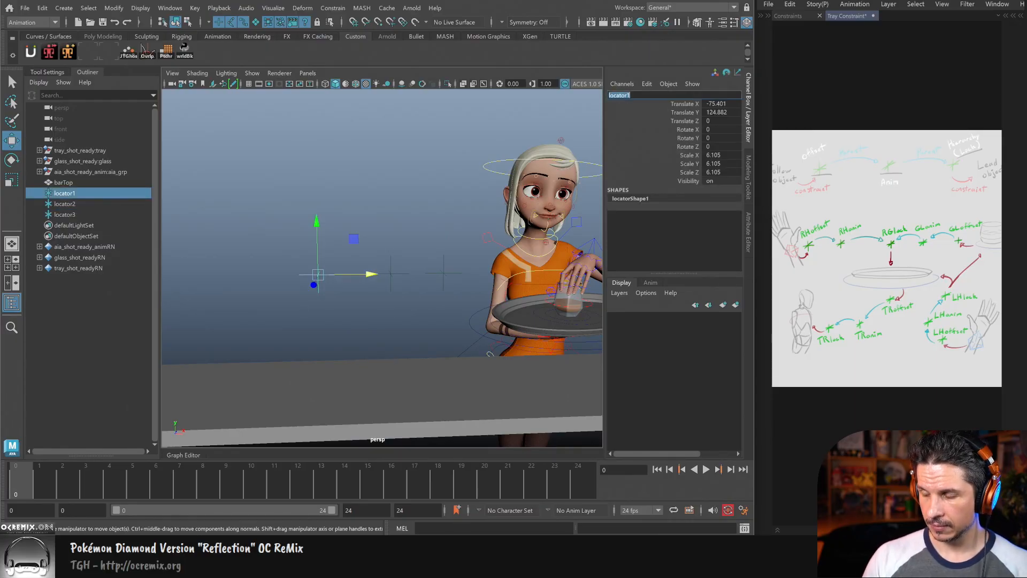
text(RHoffset)
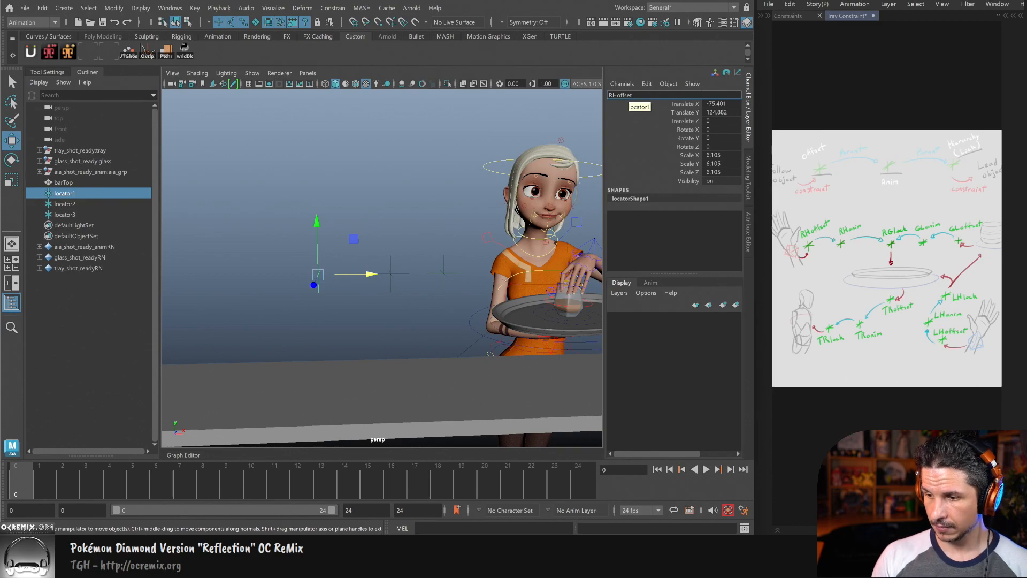
click(387, 321)
click(389, 268)
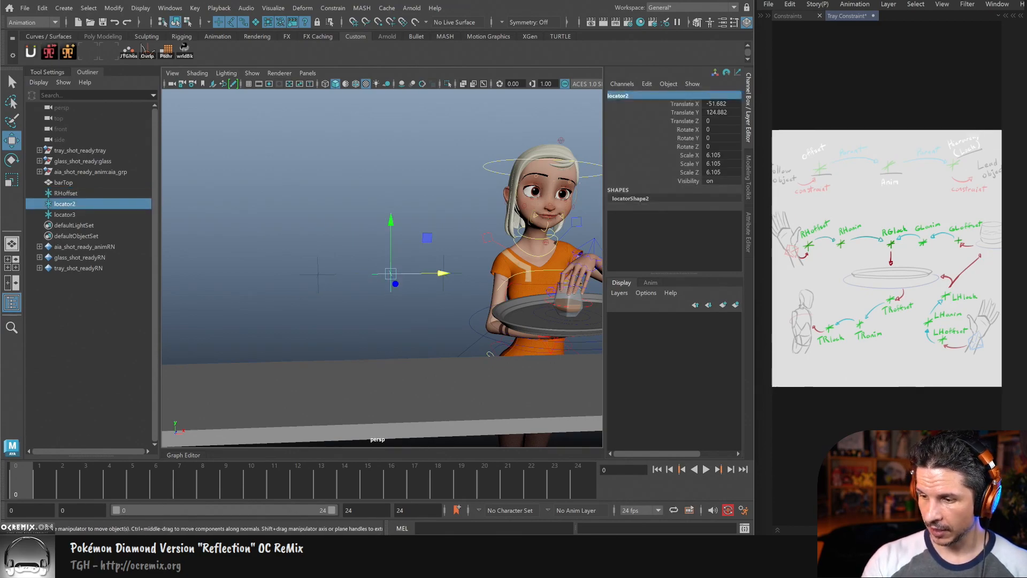
click(626, 97)
text(RHani)
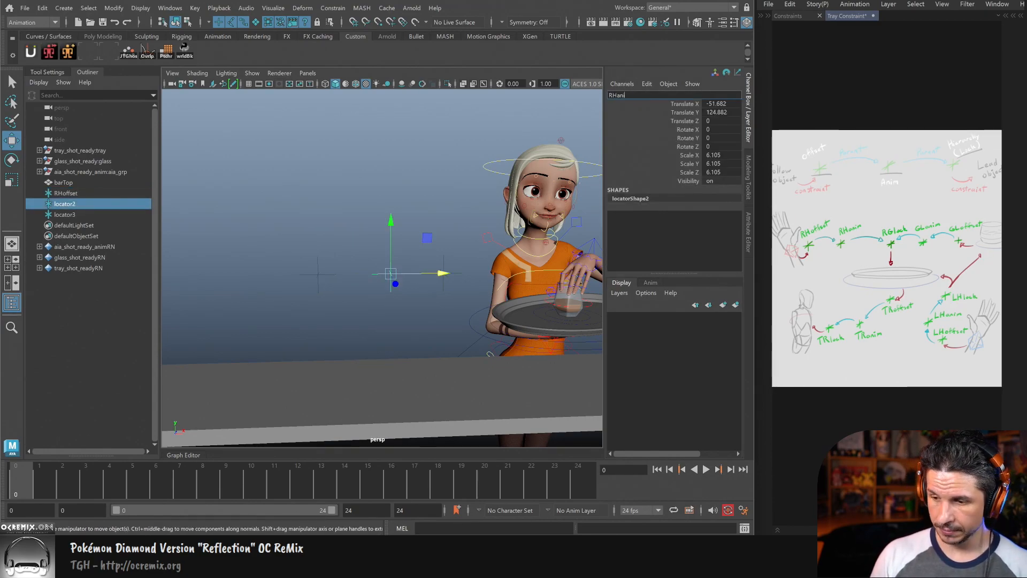
text(m)
click(456, 299)
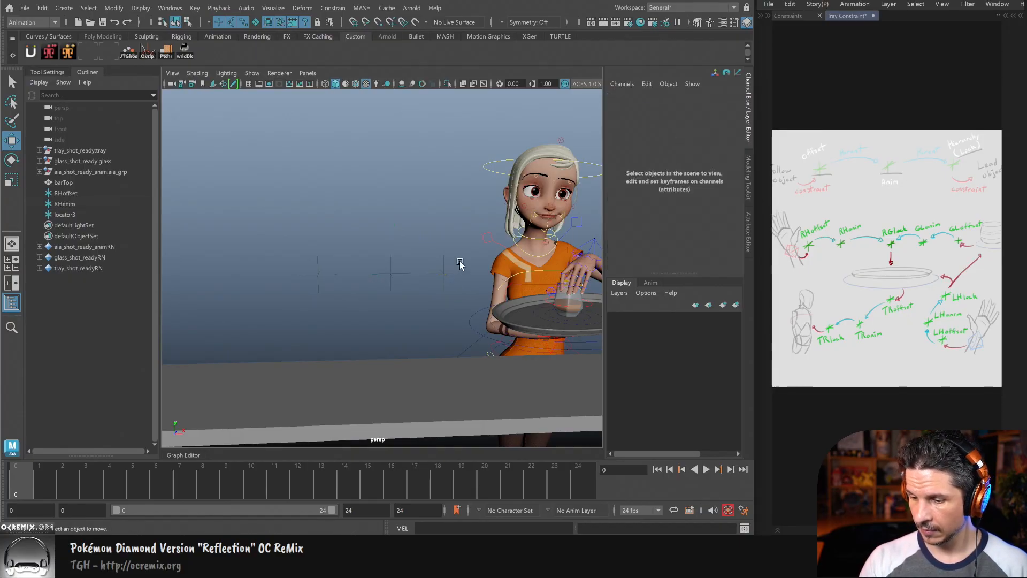
click(444, 274)
click(622, 96)
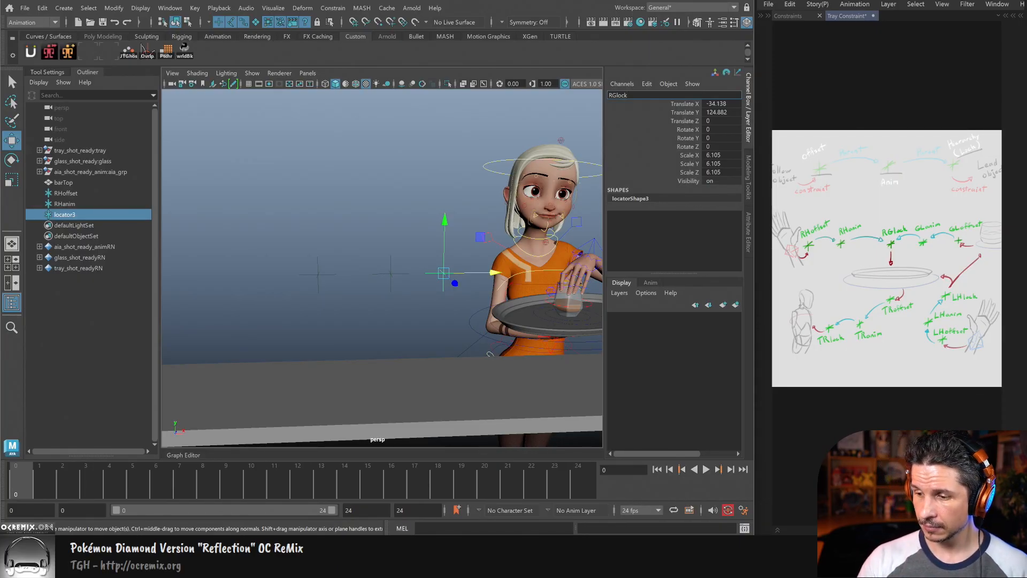
click(436, 316)
Step: Inspect the RGlock locator against the tray's root control, ending with RGlock selected
alt+drag(542, 274, 488, 316)
alt+middle_drag(488, 316, 451, 297)
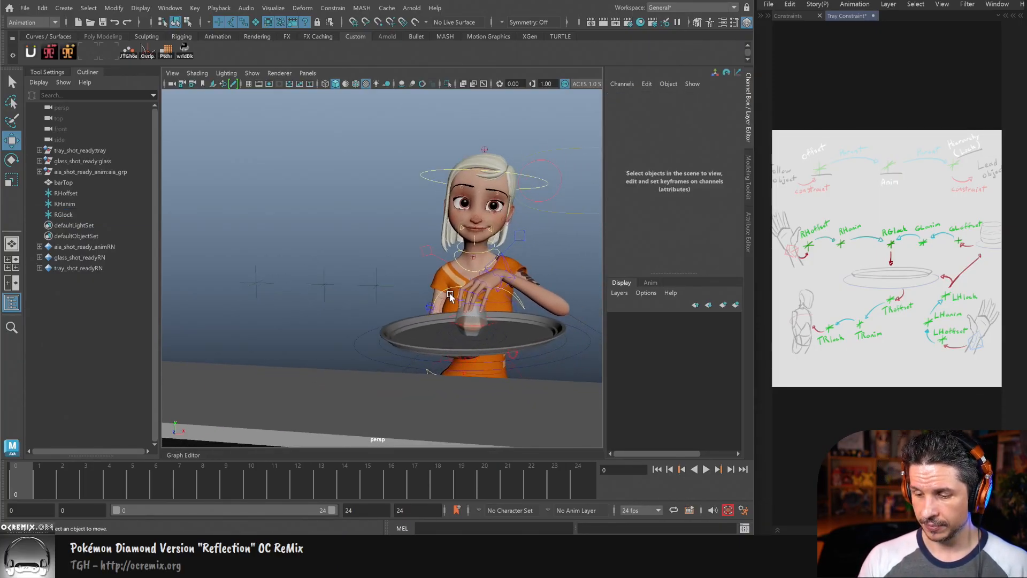
alt+drag(451, 297, 523, 333)
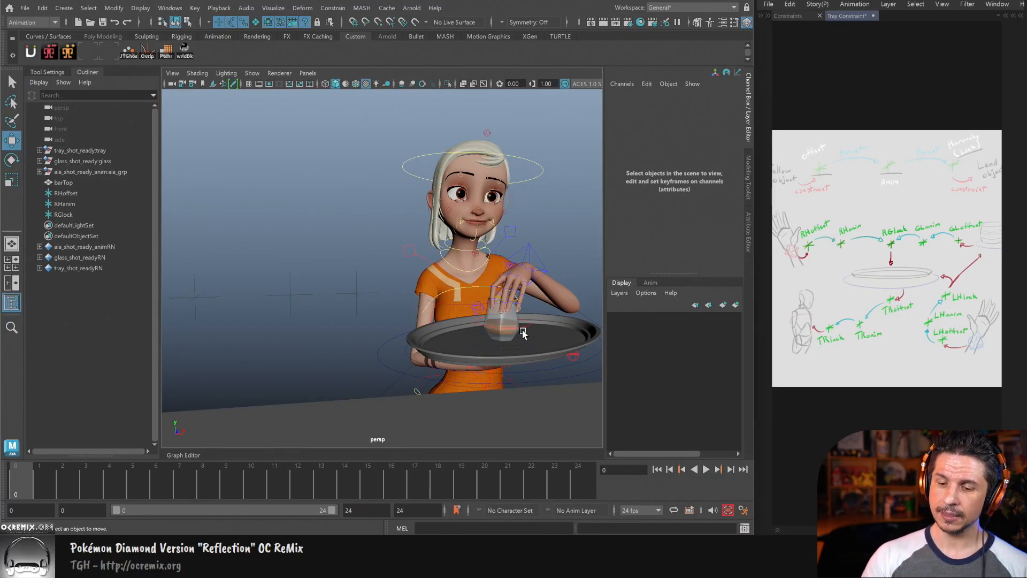
click(356, 294)
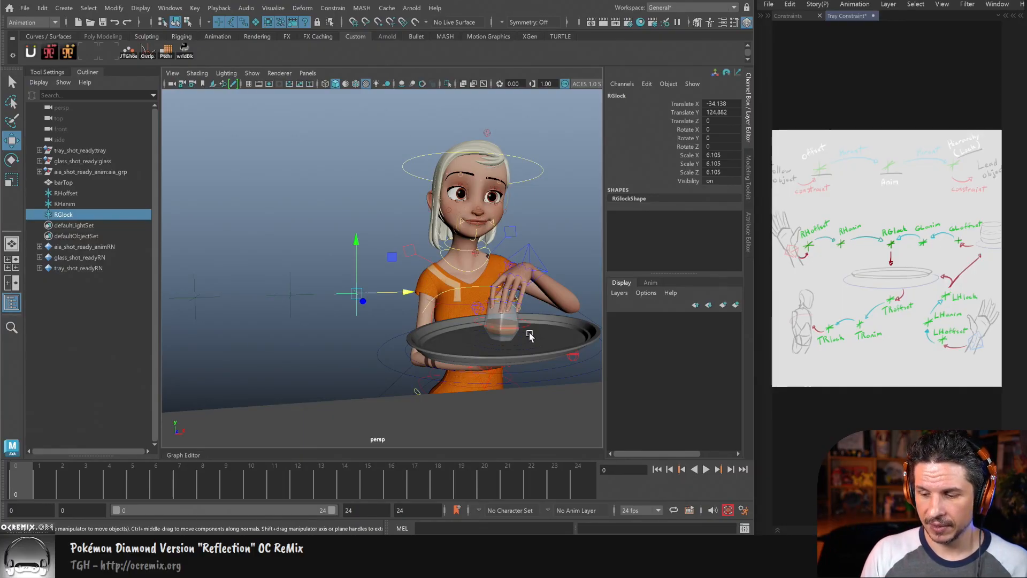
alt+middle_drag(536, 349, 445, 333)
alt+right_drag(445, 332, 562, 341)
click(565, 378)
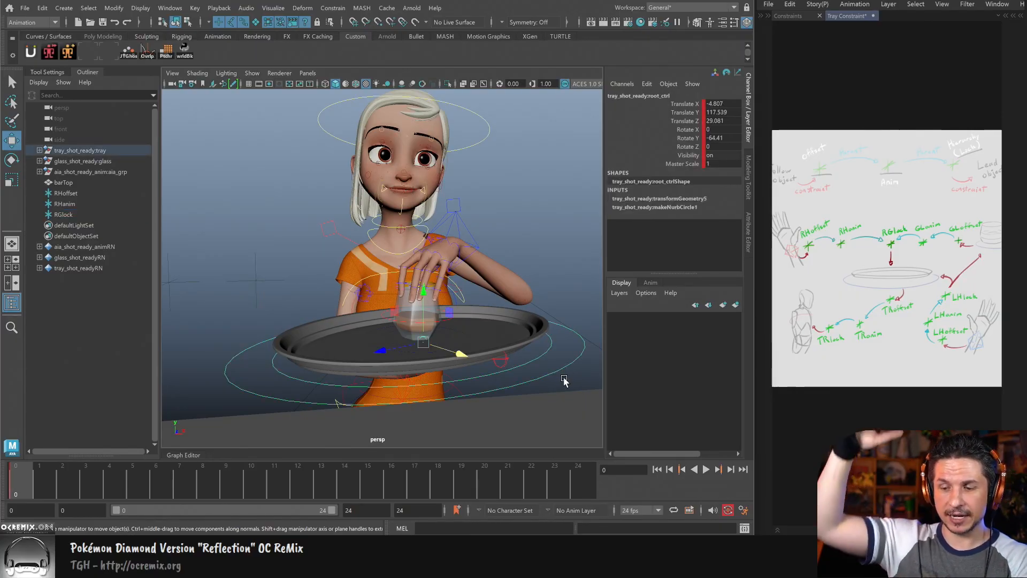
click(256, 280)
Step: Try to position the RGlock locator by hand above the tray and glass
alt+drag(342, 308, 409, 346)
alt+right_drag(409, 346, 340, 374)
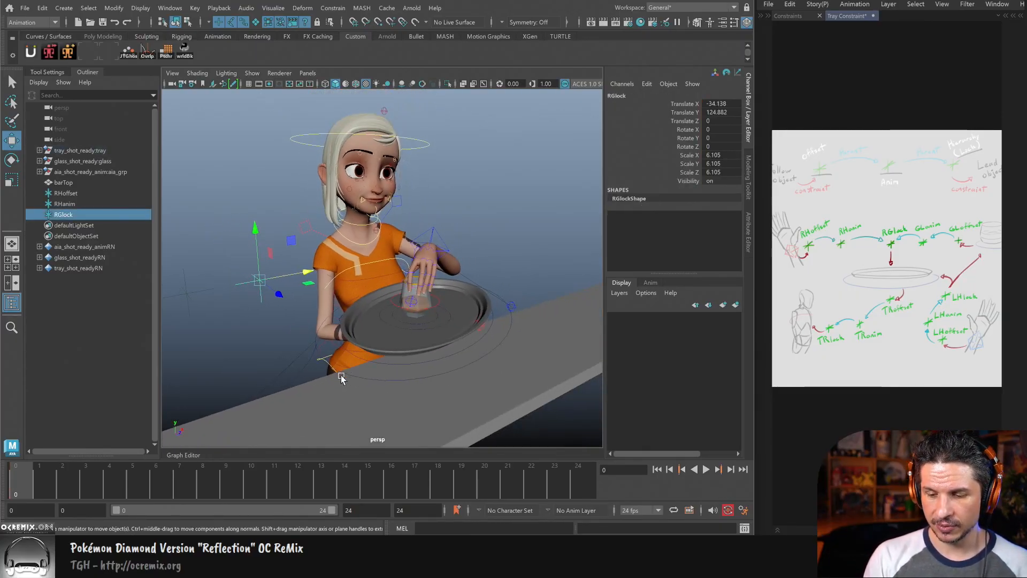
alt+drag(340, 374, 375, 404)
drag(303, 289, 458, 308)
drag(410, 265, 413, 162)
alt+drag(437, 351, 451, 327)
key(ctrl+z)
key(ctrl+z)
Step: Match all transforms of the RGlock locator to the tray's root control
mouse_move(451, 327)
alt+right_down()
mouse_move(476, 314)
mouse_move(470, 329)
alt+right_up()
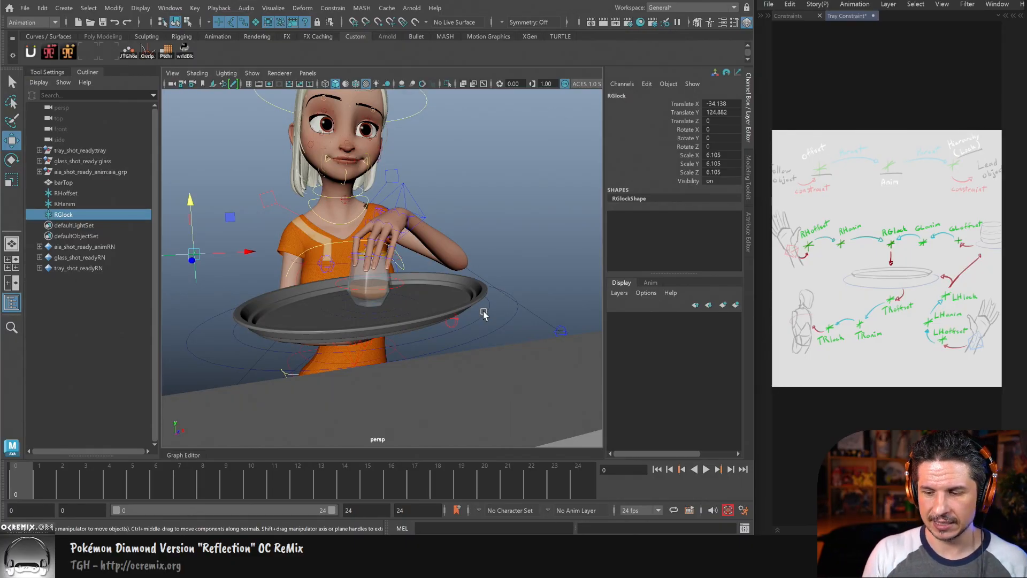
alt+middle_drag(404, 321, 467, 306)
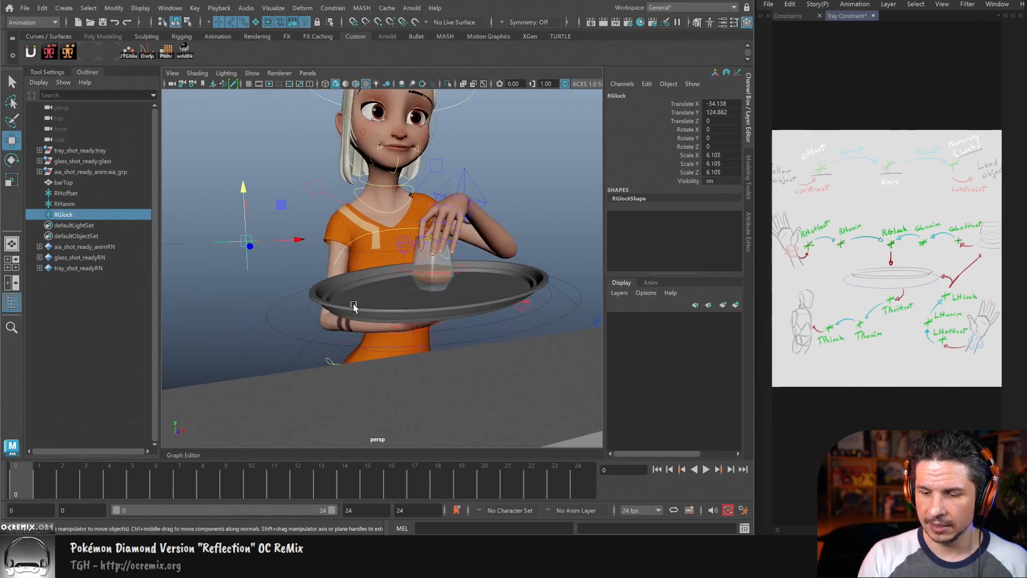
click(295, 311)
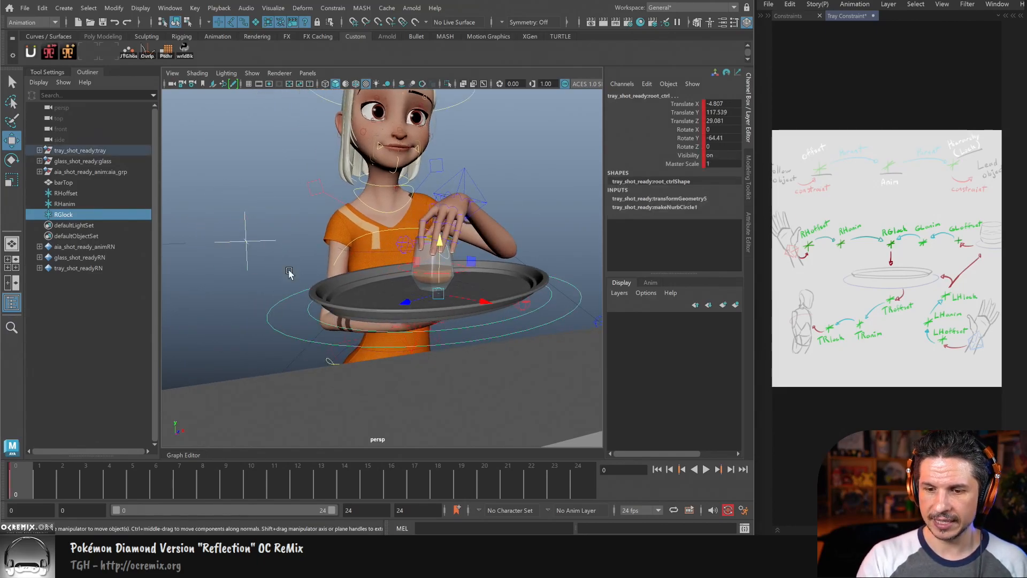
click(113, 8)
mouse_move(185, 70)
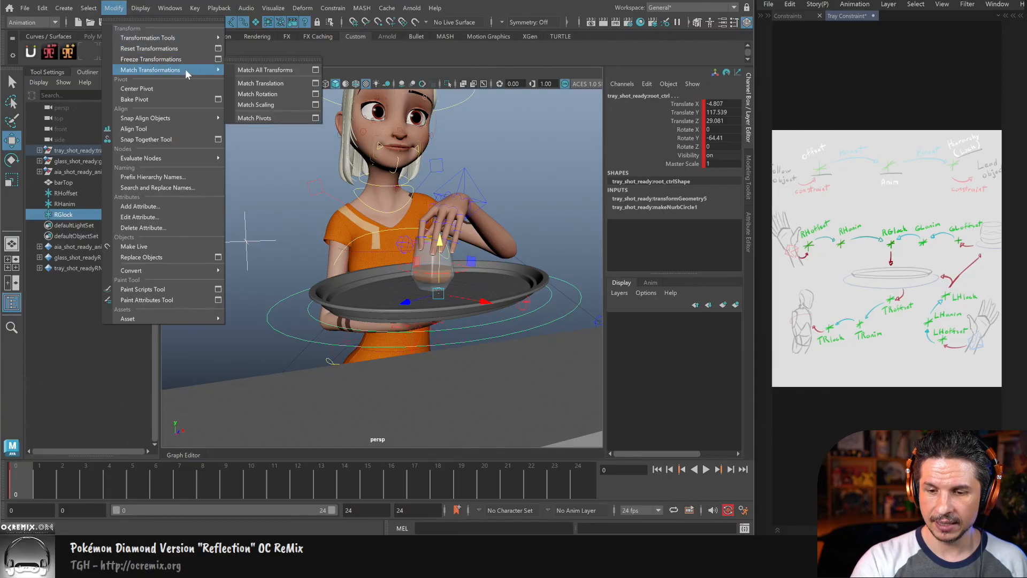
click(291, 71)
Step: Raise the RGlock locator straight up above the glass and hand to about Y 153.6
alt+drag(478, 306, 511, 292)
alt+right_drag(512, 294, 522, 297)
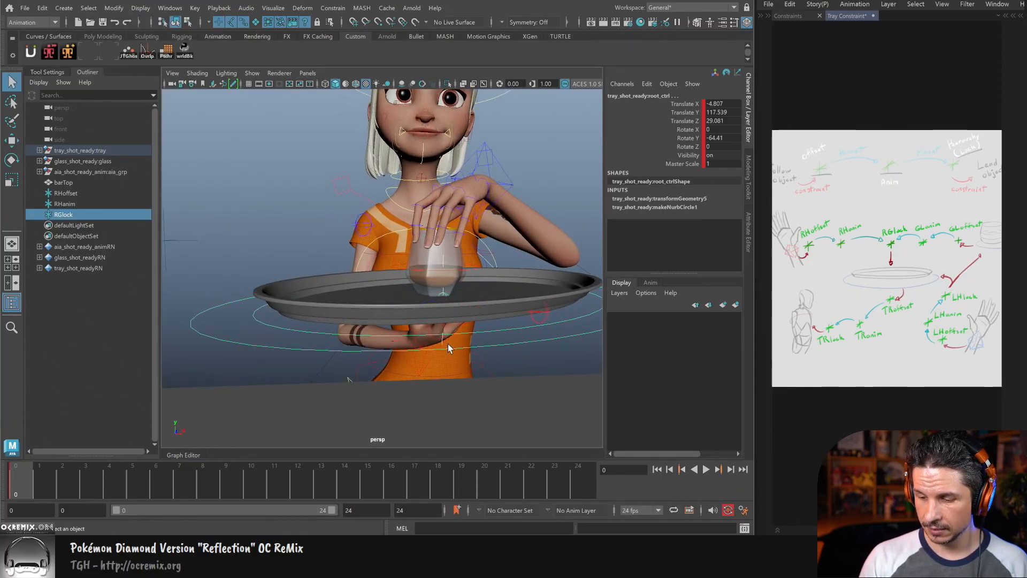
shift+click(444, 341)
drag(443, 240, 459, 43)
alt+drag(478, 193, 553, 241)
alt+right_drag(553, 240, 438, 230)
middle_drag(438, 230, 452, 183)
alt+middle_drag(456, 255, 475, 239)
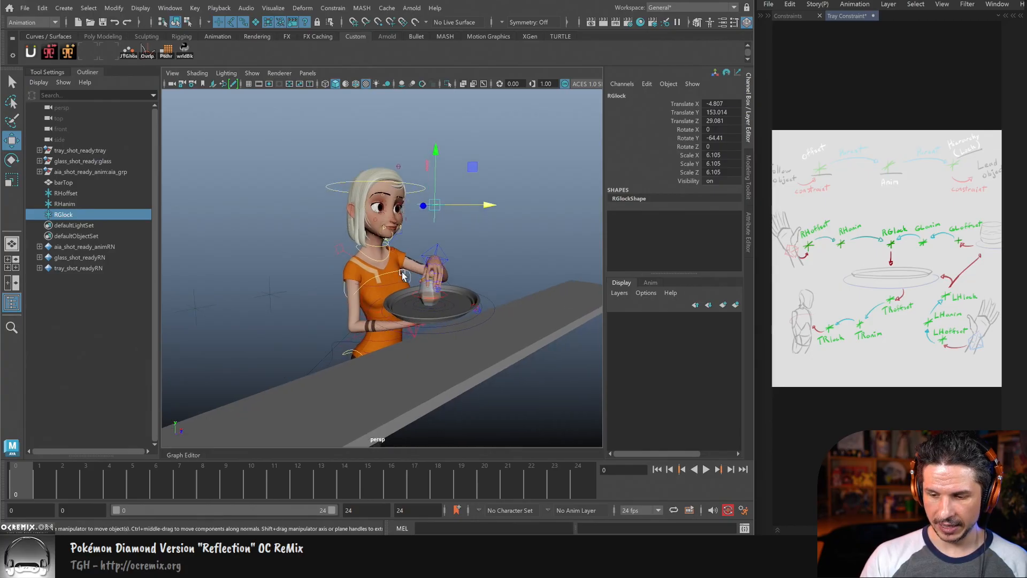
alt+right_drag(475, 239, 522, 249)
key(q)
alt+drag(500, 249, 514, 239)
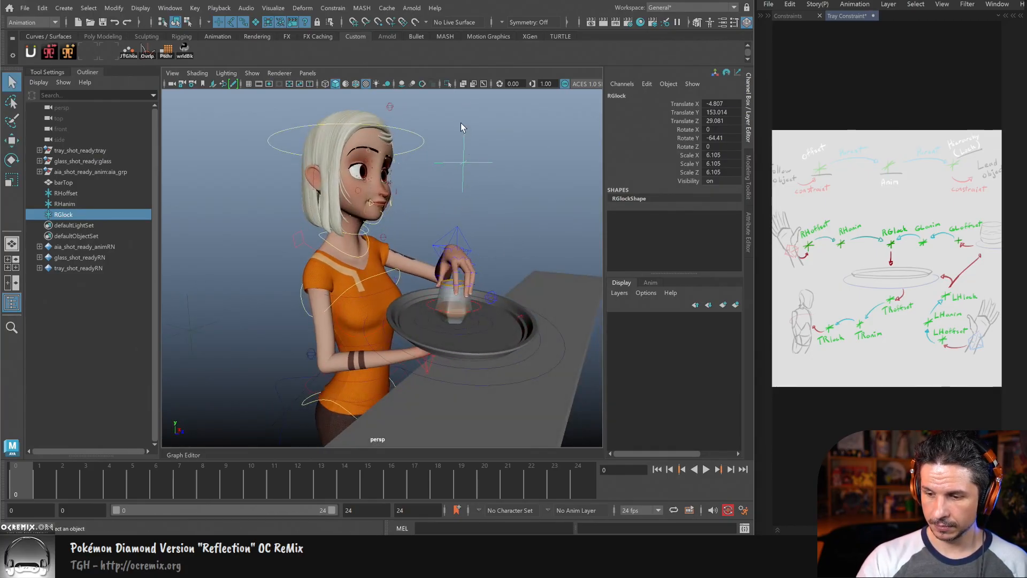
key(w)
drag(466, 120, 467, 117)
alt+drag(526, 259, 458, 303)
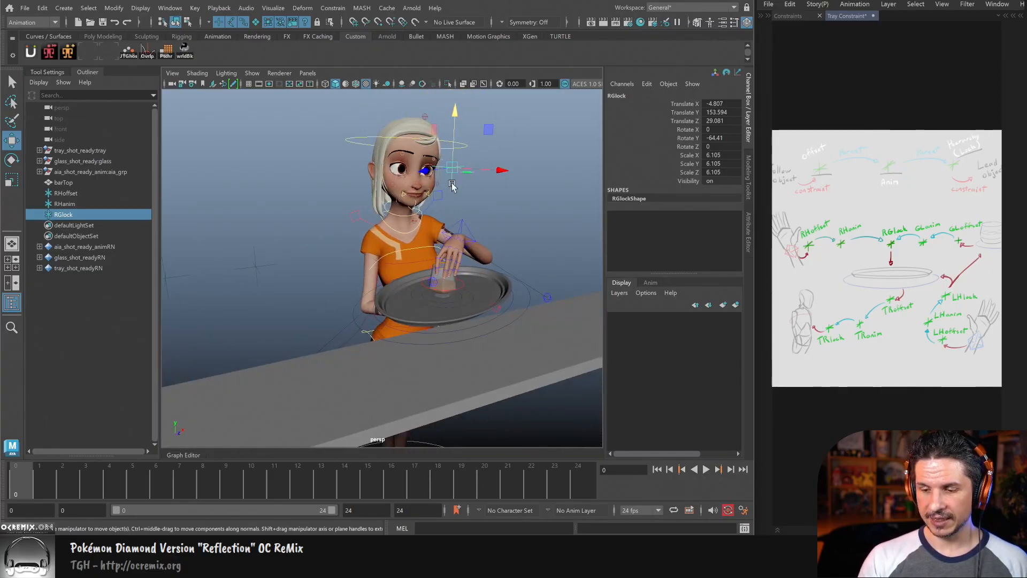
Step: Test-rotate the right arm IK control under the tray and undo the rotation
key(q)
alt+drag(471, 350, 451, 348)
alt+right_drag(452, 348, 512, 326)
alt+drag(512, 326, 479, 339)
alt+middle_drag(480, 339, 538, 330)
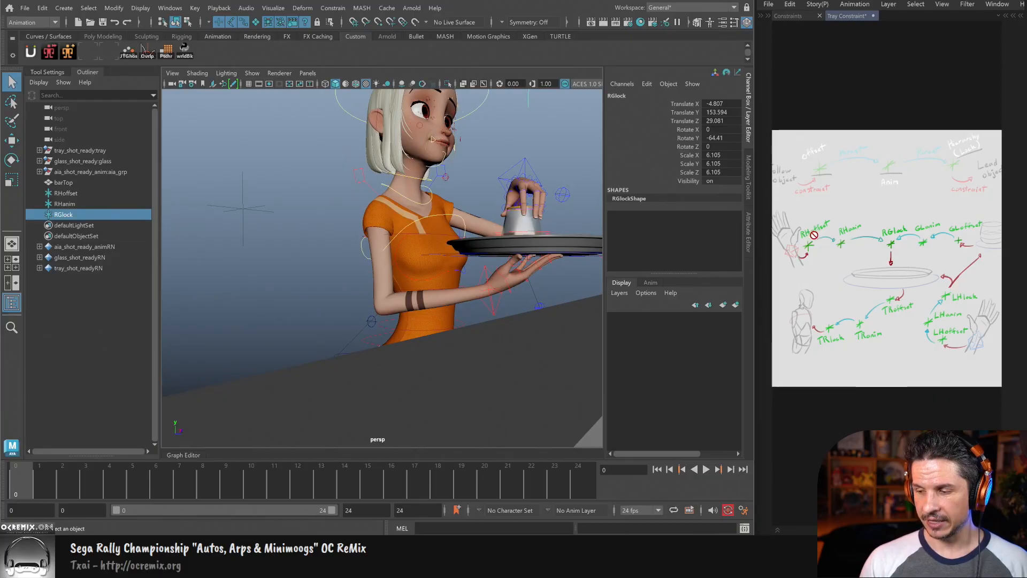
alt+middle_drag(320, 279, 371, 272)
click(214, 187)
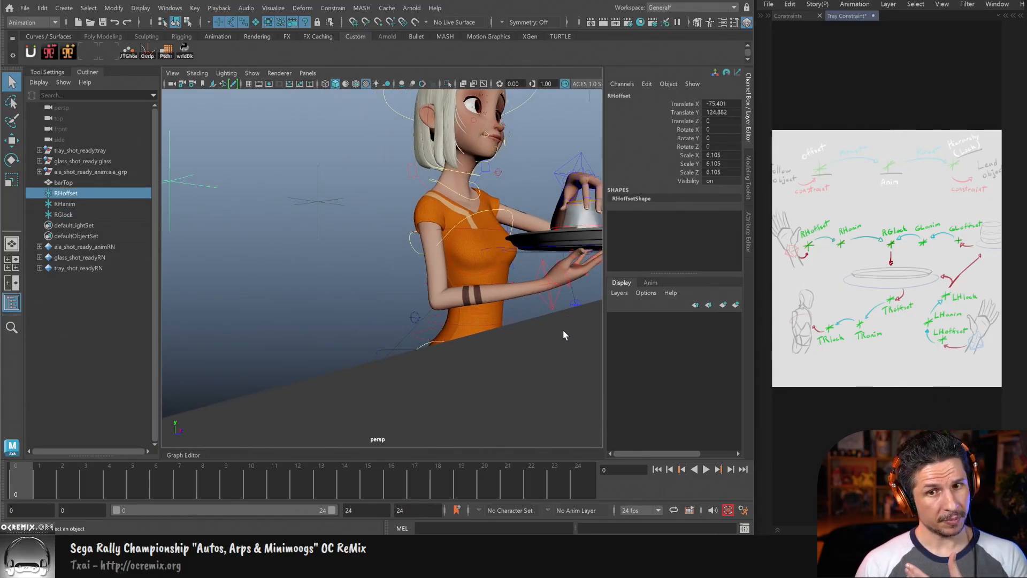
click(554, 296)
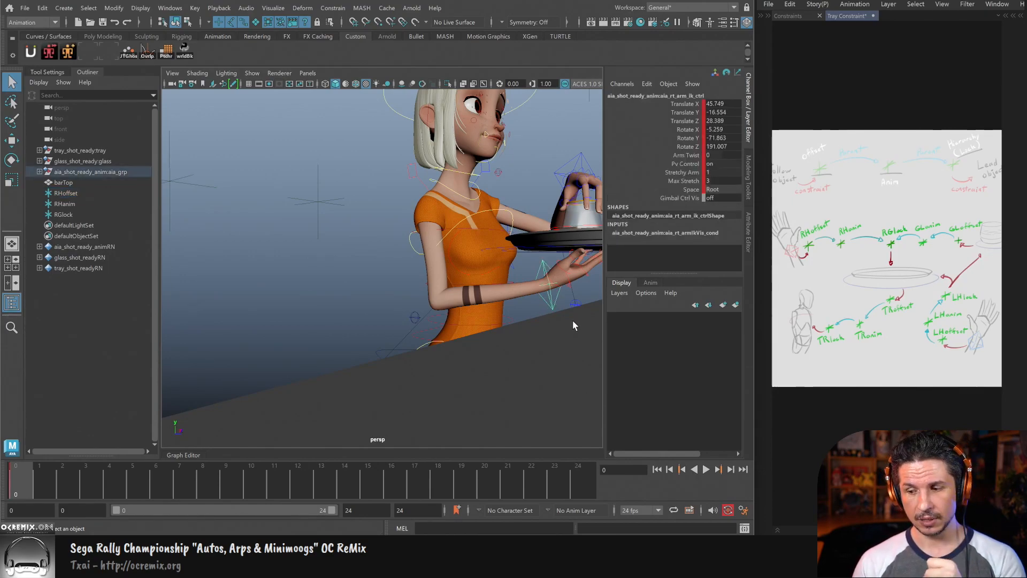
key(e)
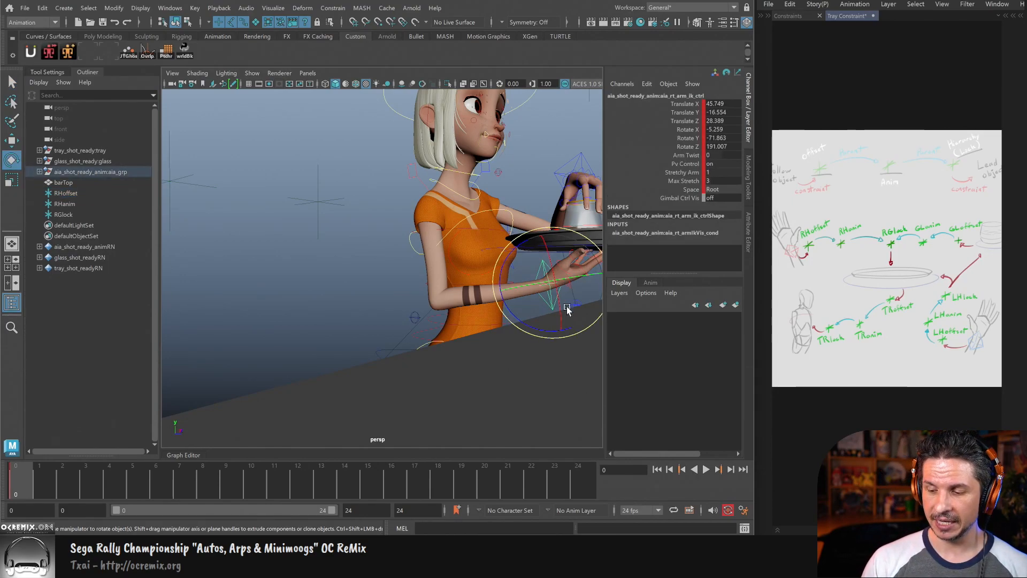
drag(541, 321, 546, 325)
key(ctrl+z)
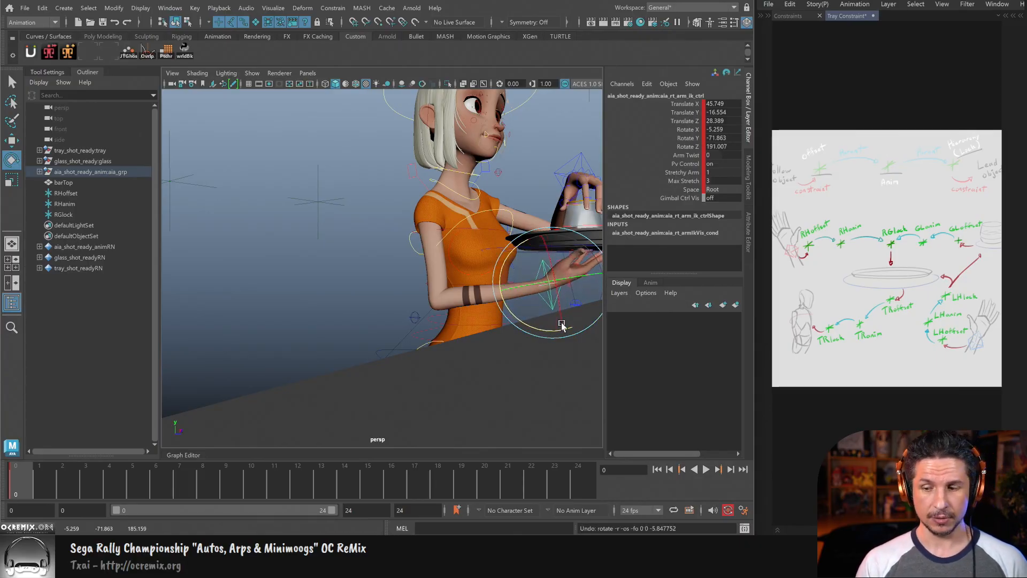
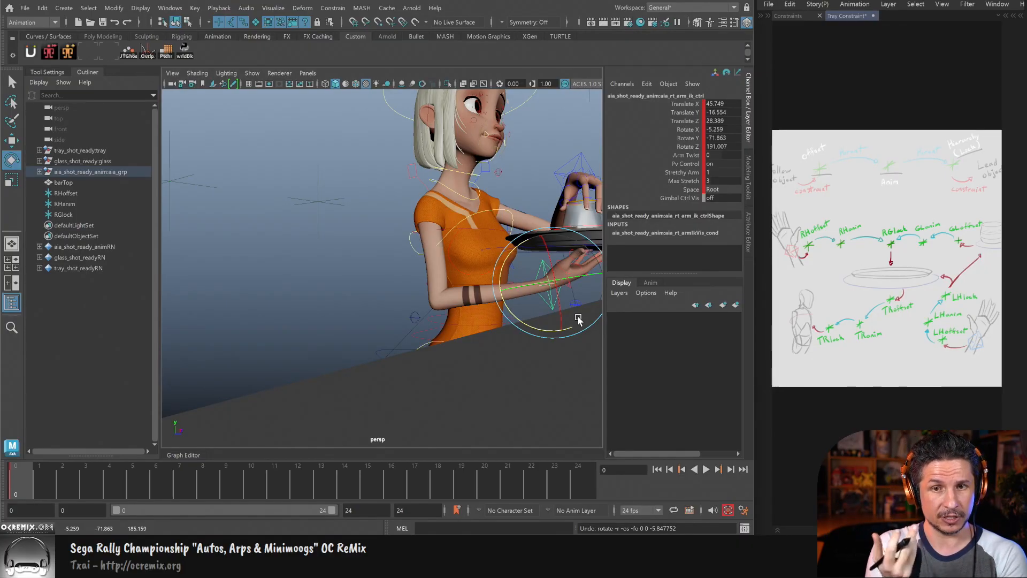
Step: Match all transforms of the RHoffset locator to the right arm IK control
click(200, 183)
alt+drag(502, 297, 523, 305)
click(531, 306)
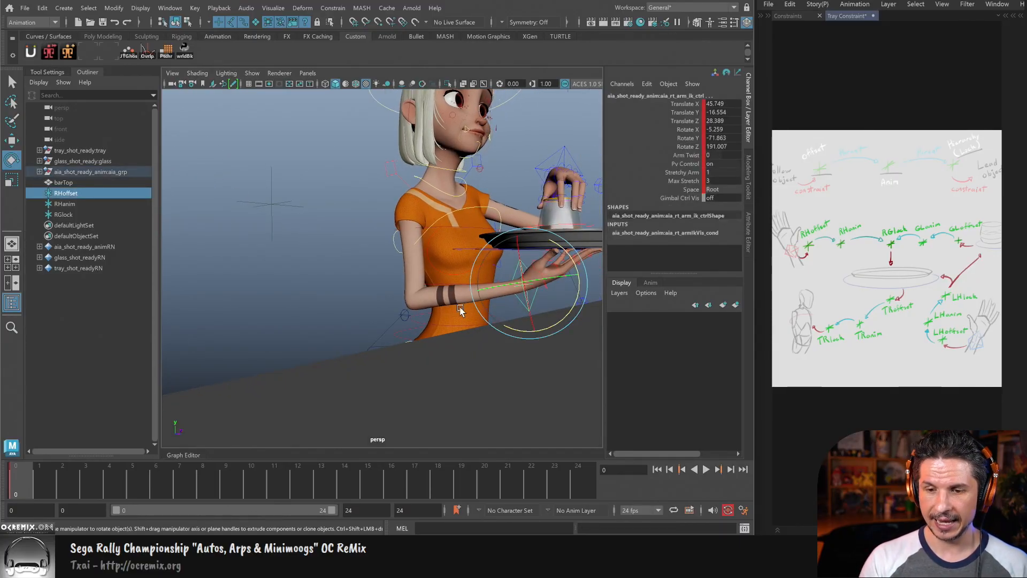
click(114, 7)
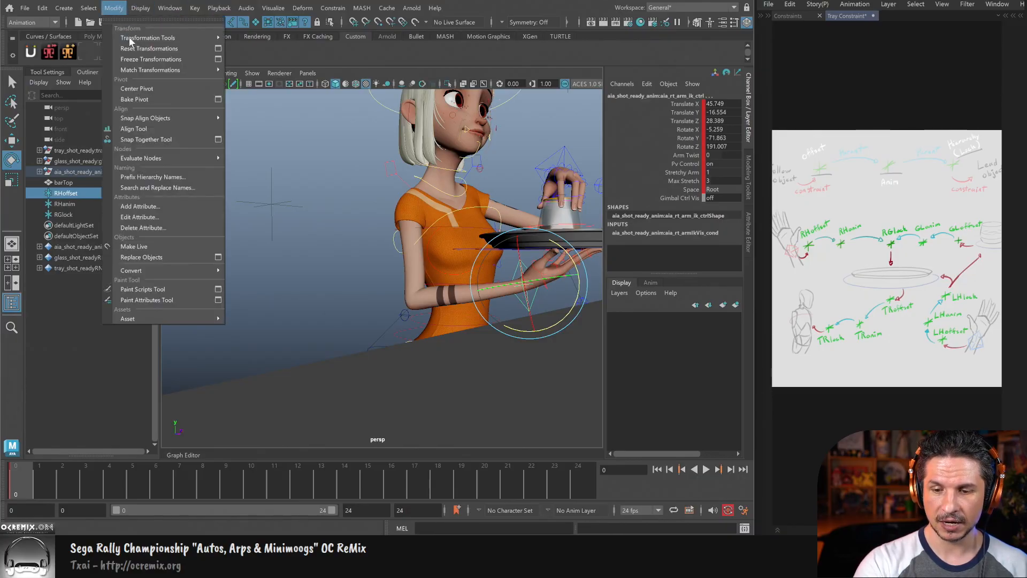
mouse_move(160, 71)
click(264, 66)
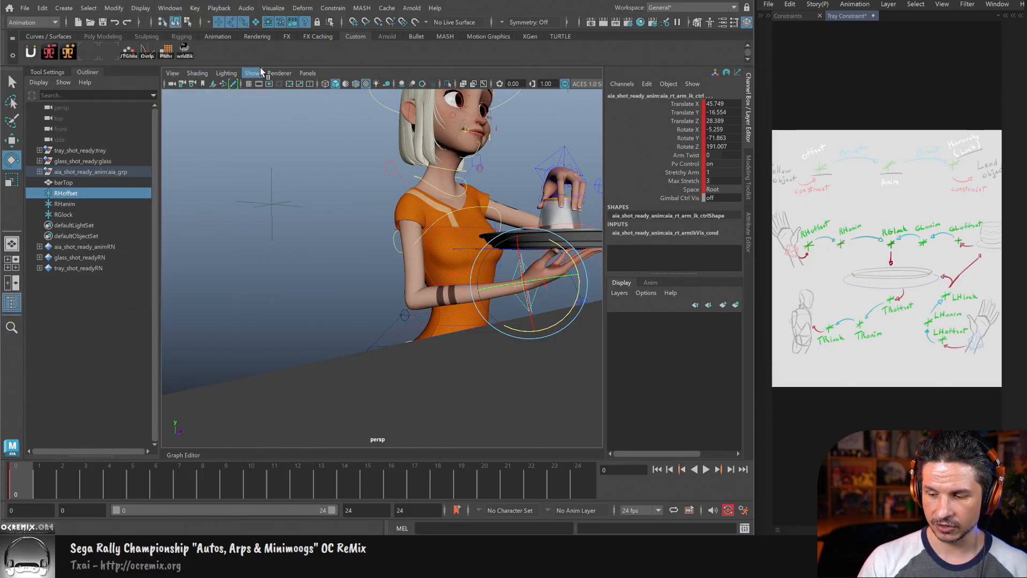
Step: Test-rotate the RHoffset locator at the right wrist and undo the rotation
click(330, 326)
alt+drag(342, 325, 470, 292)
alt+right_drag(470, 293, 575, 300)
alt+drag(525, 328, 507, 321)
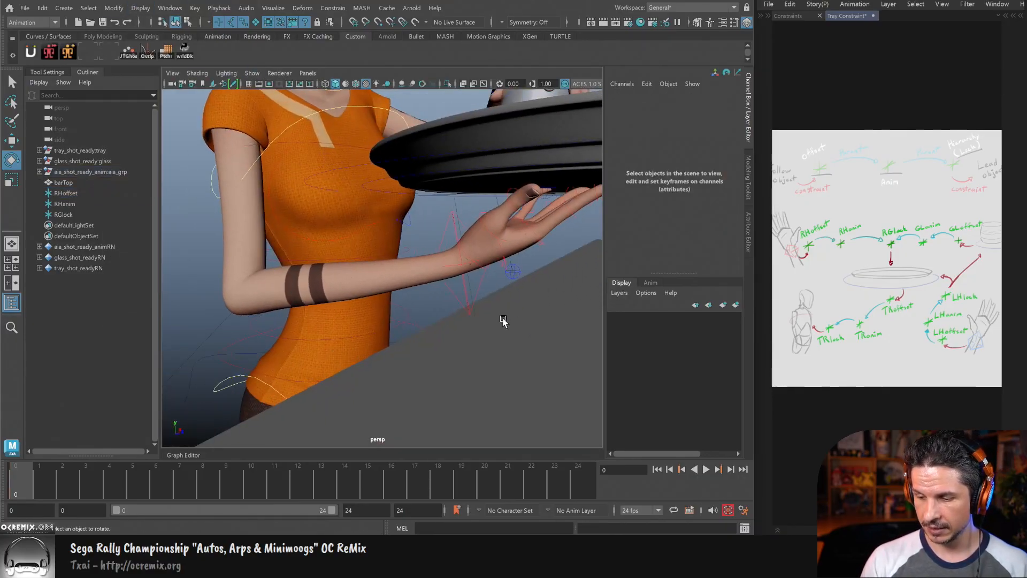
click(473, 313)
mouse_move(492, 218)
mouse_down()
mouse_move(497, 228)
mouse_move(477, 215)
mouse_up()
key(ctrl+z)
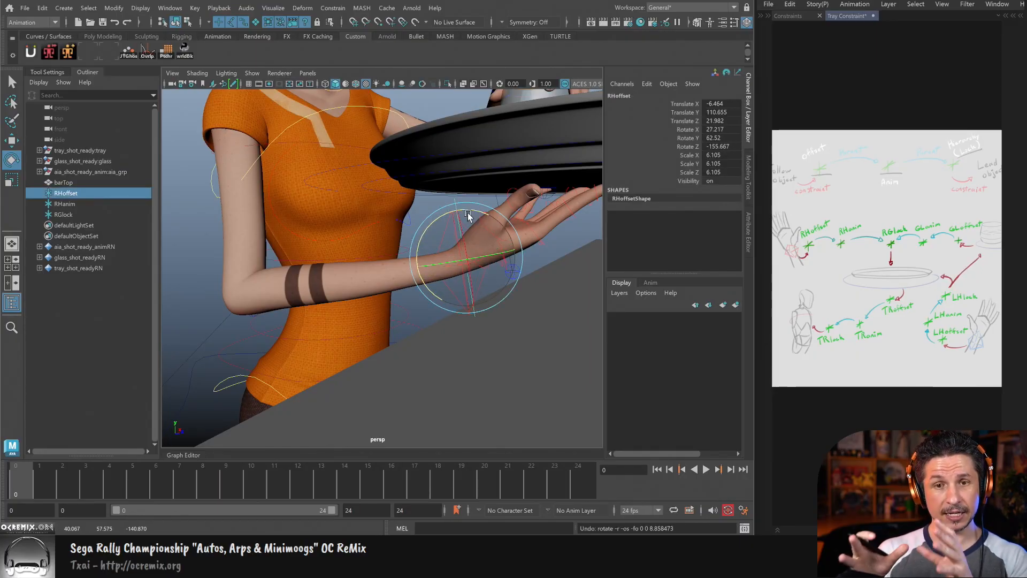
Step: Move the RHanim locator over to the tray beside the glass, at about X -6.2 and Z 30.5
alt+right_drag(506, 294, 466, 300)
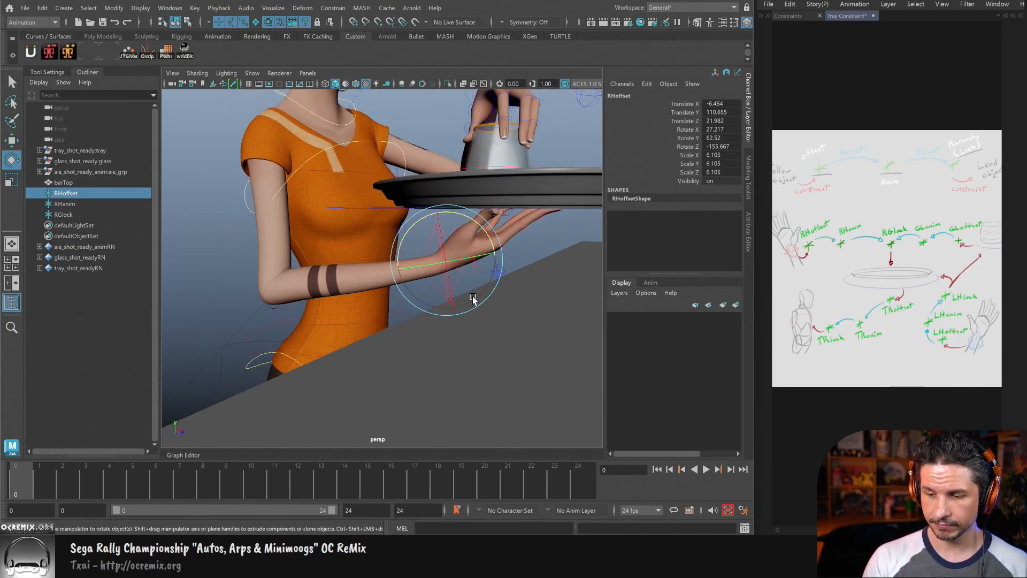
alt+drag(466, 300, 457, 300)
alt+right_drag(456, 300, 423, 329)
key(q)
alt+drag(420, 325, 454, 320)
alt+right_drag(455, 320, 409, 322)
alt+middle_drag(408, 322, 430, 331)
alt+drag(430, 331, 412, 321)
click(305, 224)
key(w)
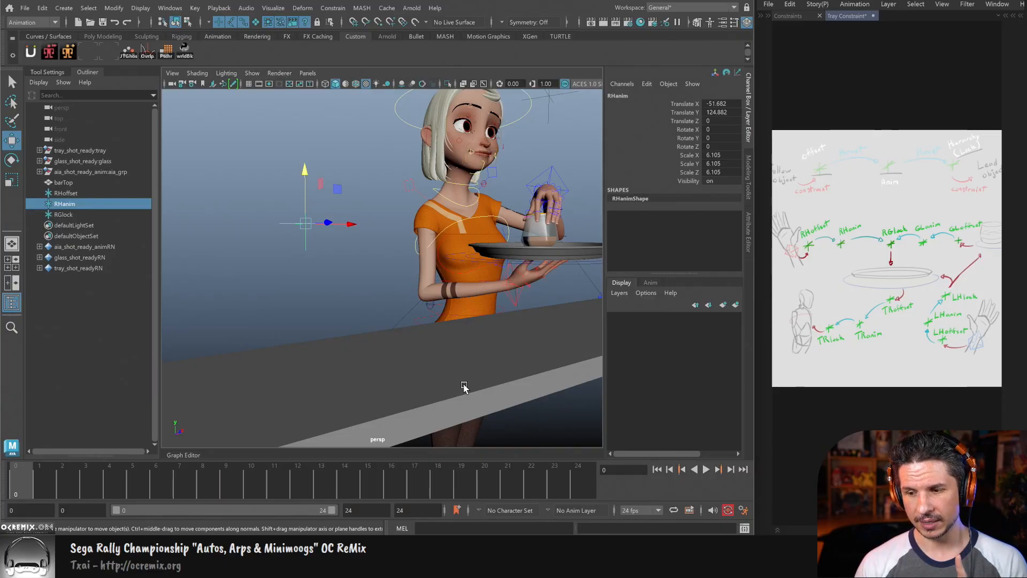
drag(351, 224, 495, 228)
mouse_move(523, 296)
alt+mouse_down()
mouse_move(486, 303)
mouse_move(518, 293)
alt+mouse_up()
drag(508, 231, 587, 284)
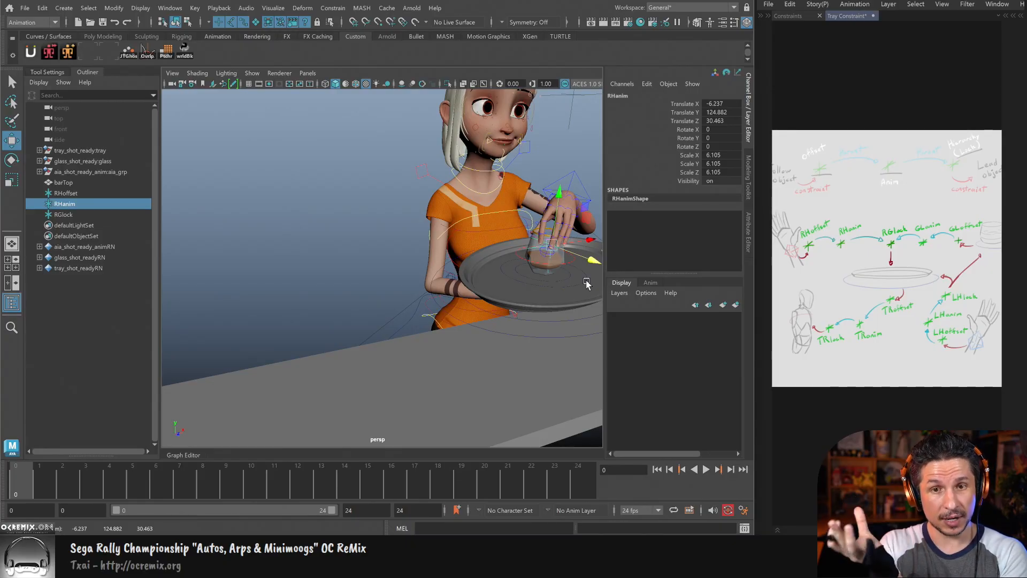
Step: Position the RHanim locator at the right hand's fingertips under the tray, at about X -0.3 and Z 33.9
alt+drag(587, 284, 480, 367)
alt+right_drag(480, 367, 511, 328)
drag(417, 185, 445, 318)
alt+right_drag(444, 319, 517, 334)
drag(428, 296, 382, 286)
click(316, 255)
key(ctrl+z)
drag(326, 269, 283, 255)
drag(336, 274, 439, 279)
alt+drag(439, 280, 420, 291)
Step: Rotate the RHanim locator to about 31.3 degrees in Y and fine-tune its height to about Y 117.7
key(e)
drag(363, 260, 426, 303)
key(w)
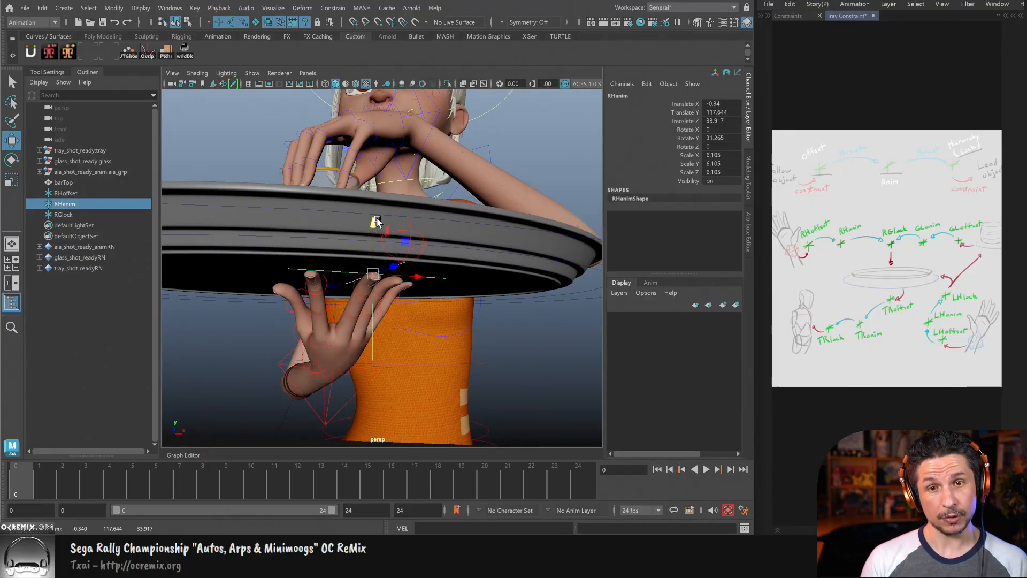
click(66, 193)
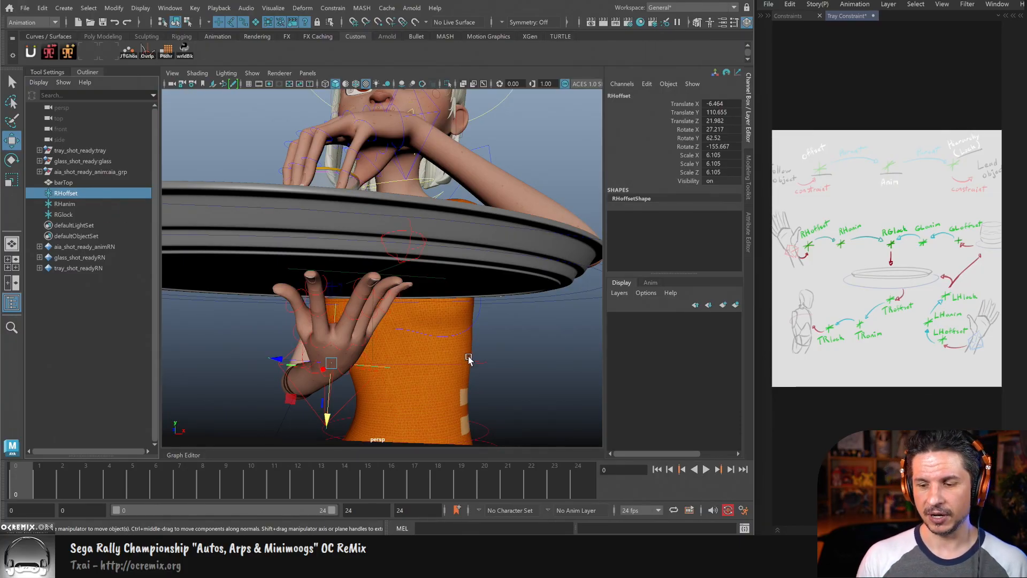
mouse_move(459, 359)
alt+mouse_down()
mouse_move(490, 358)
mouse_move(465, 370)
alt+mouse_up()
click(423, 330)
drag(420, 230, 419, 231)
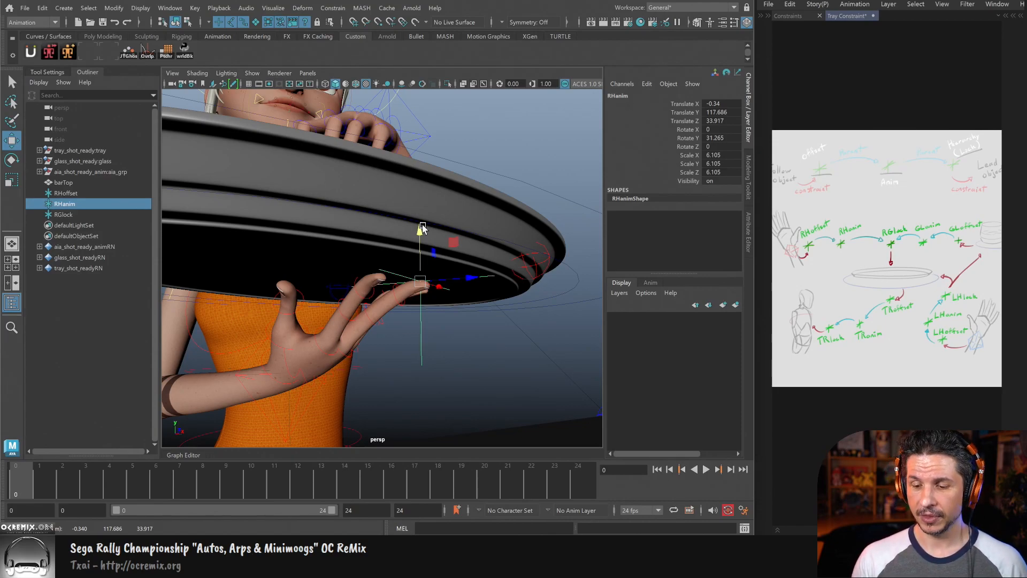
Step: Parent-constrain the right arm IK control to the RHoffset locator
mouse_move(478, 348)
alt+mouse_down()
mouse_move(502, 348)
mouse_move(519, 330)
mouse_move(483, 348)
mouse_move(483, 366)
mouse_move(481, 356)
mouse_move(387, 373)
alt+mouse_up()
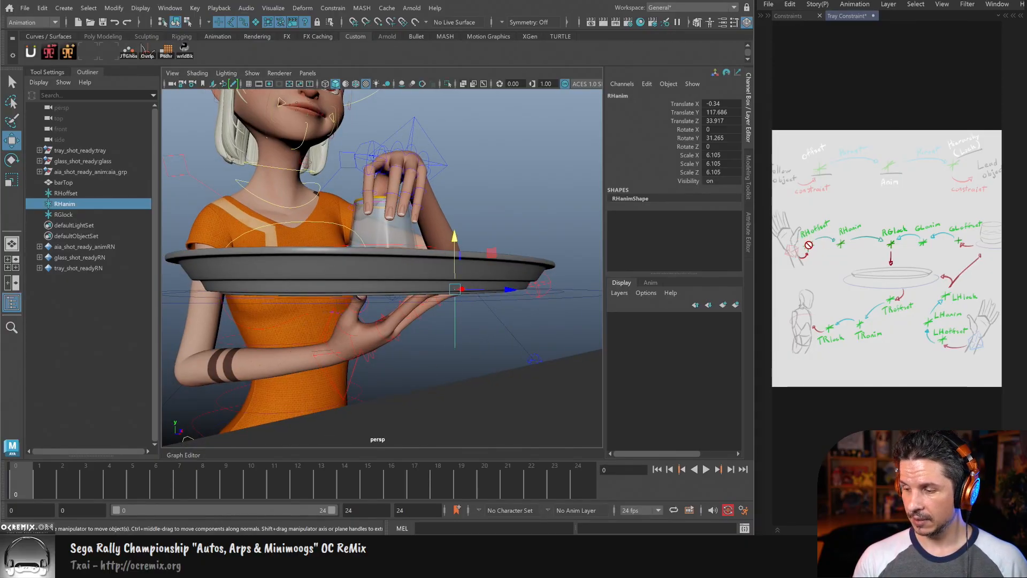
alt+drag(451, 352, 455, 317)
alt+right_drag(455, 317, 595, 291)
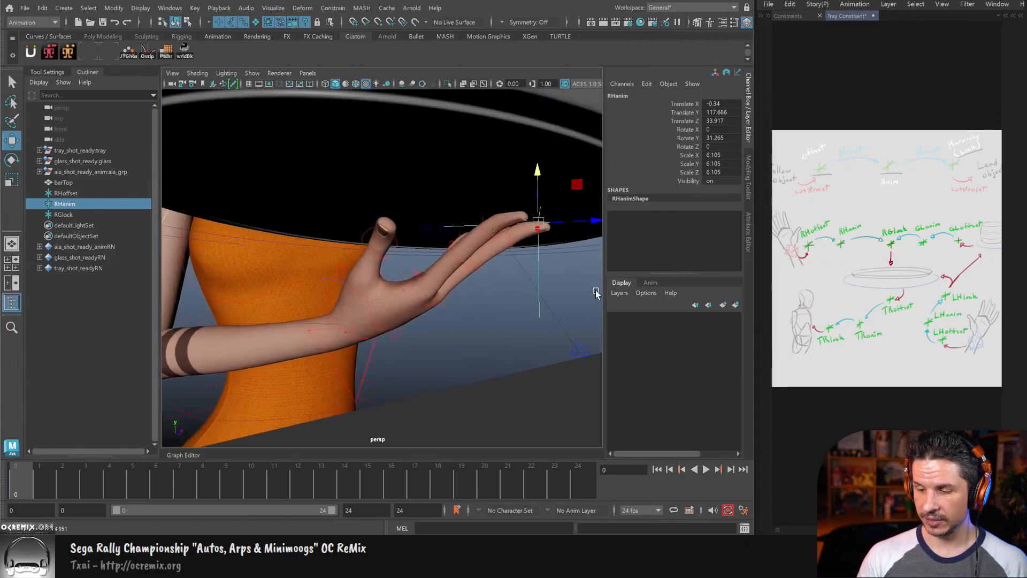
alt+drag(422, 346, 394, 356)
key(q)
click(357, 357)
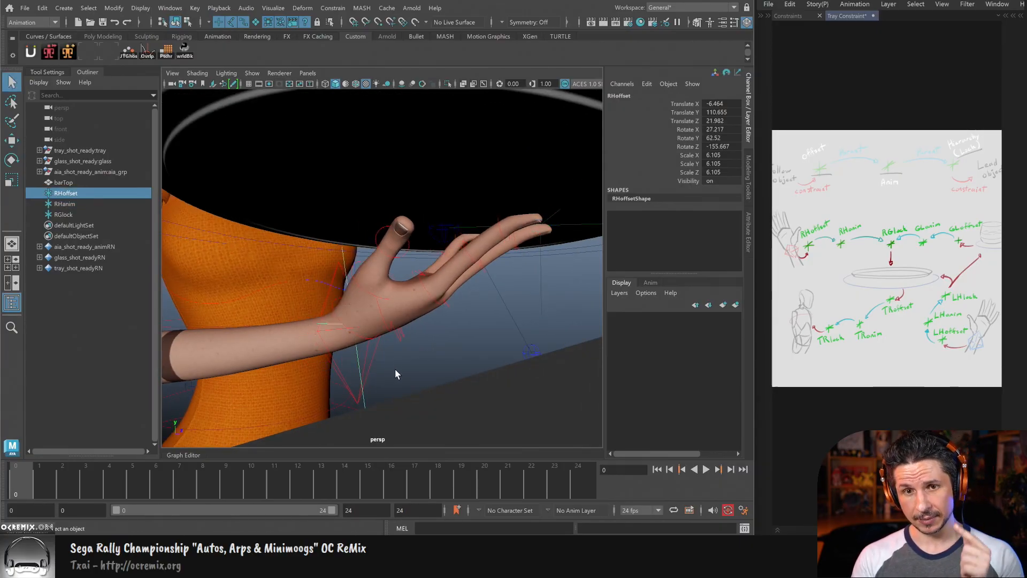
shift+click(369, 355)
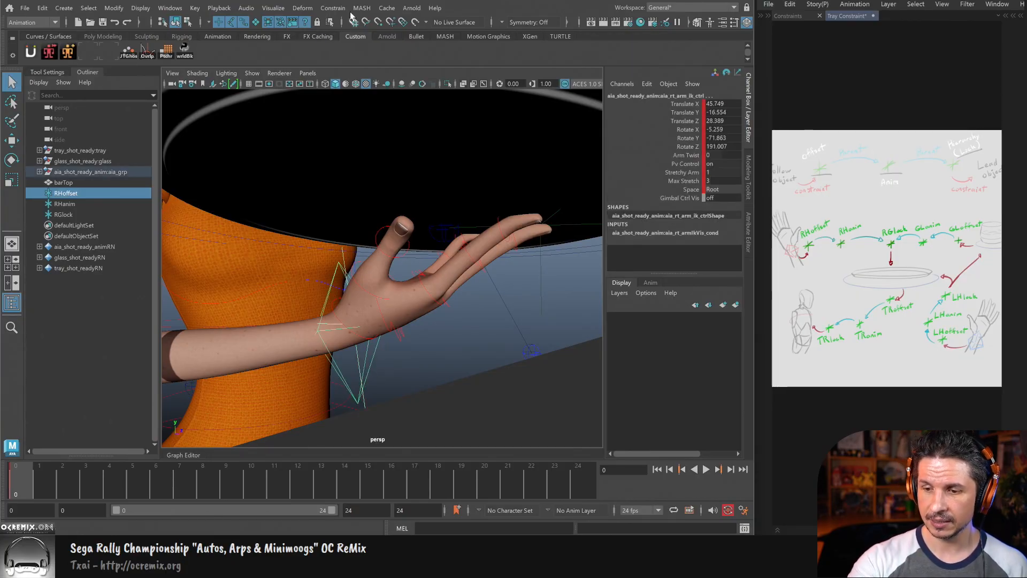
click(335, 8)
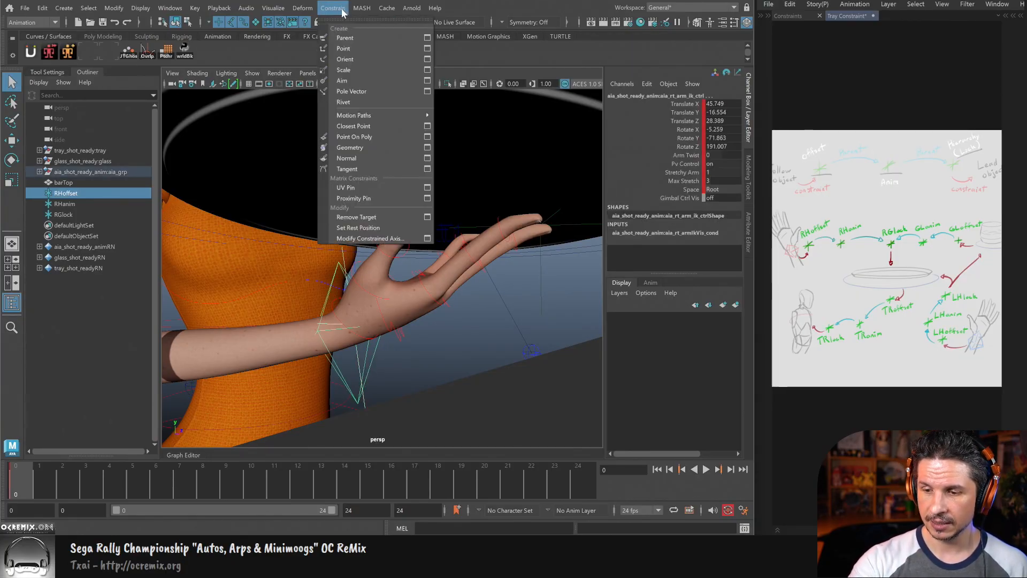
click(381, 37)
Step: Parent the RHoffset locator under RHanim and expand the RHanim hierarchy
mouse_move(451, 335)
alt+mouse_down()
mouse_move(390, 342)
mouse_move(385, 328)
mouse_move(380, 339)
mouse_move(360, 325)
mouse_move(358, 305)
mouse_move(372, 328)
mouse_move(485, 311)
mouse_move(435, 348)
alt+mouse_up()
click(400, 345)
click(364, 353)
key(e)
key(q)
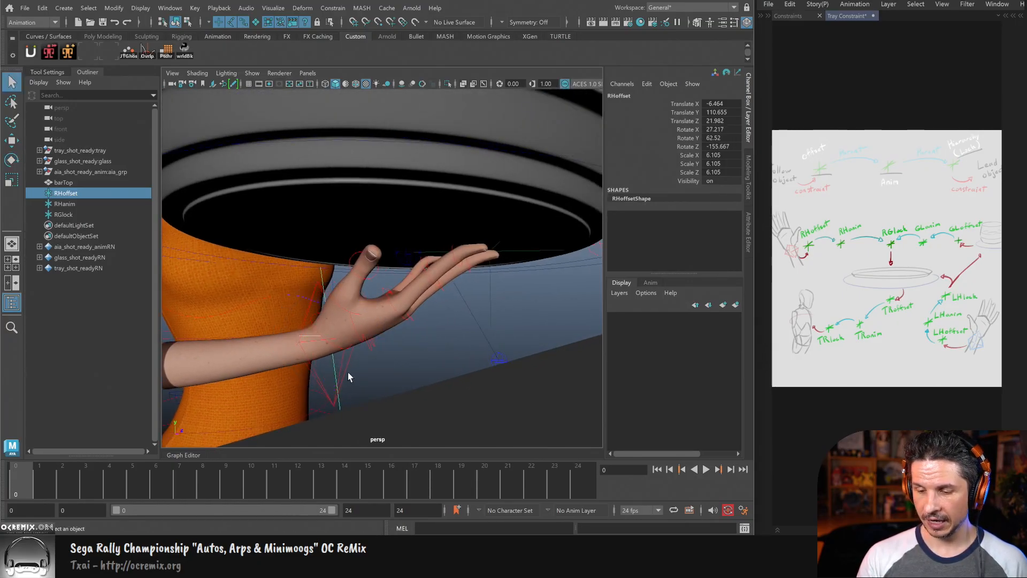
shift+click(488, 299)
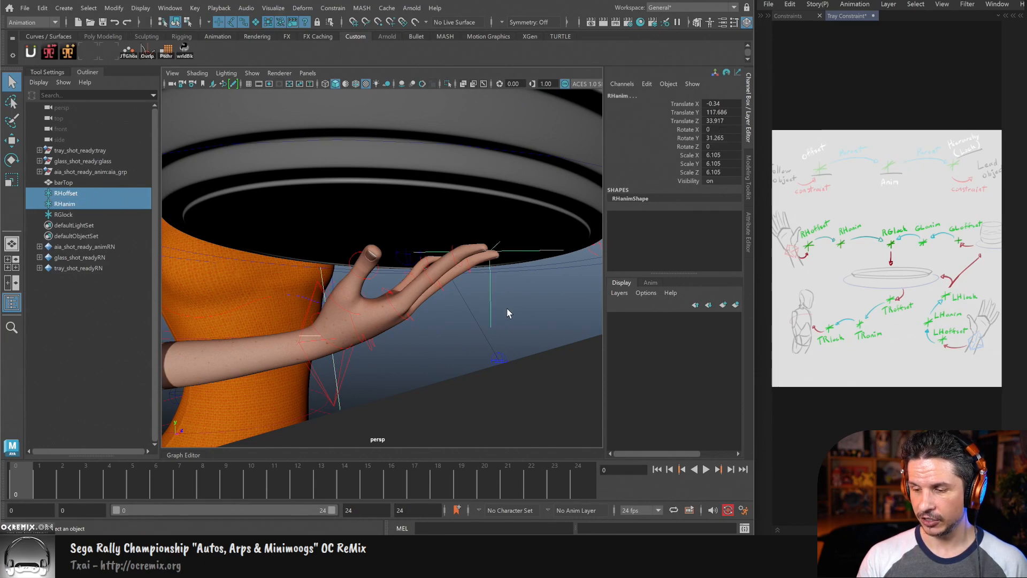
alt+drag(507, 301, 371, 360)
click(331, 377)
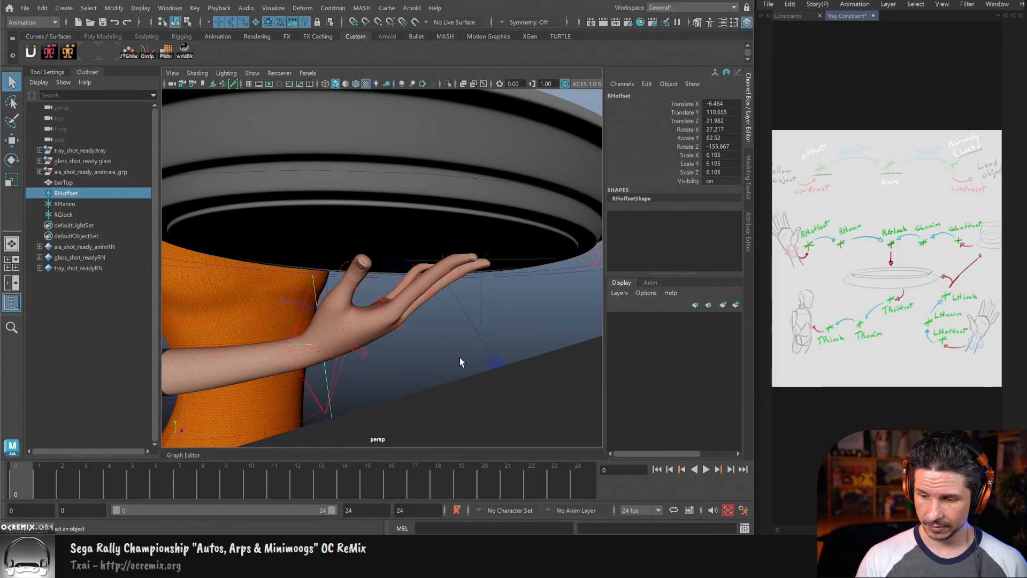
shift+click(481, 305)
alt+drag(499, 303, 493, 320)
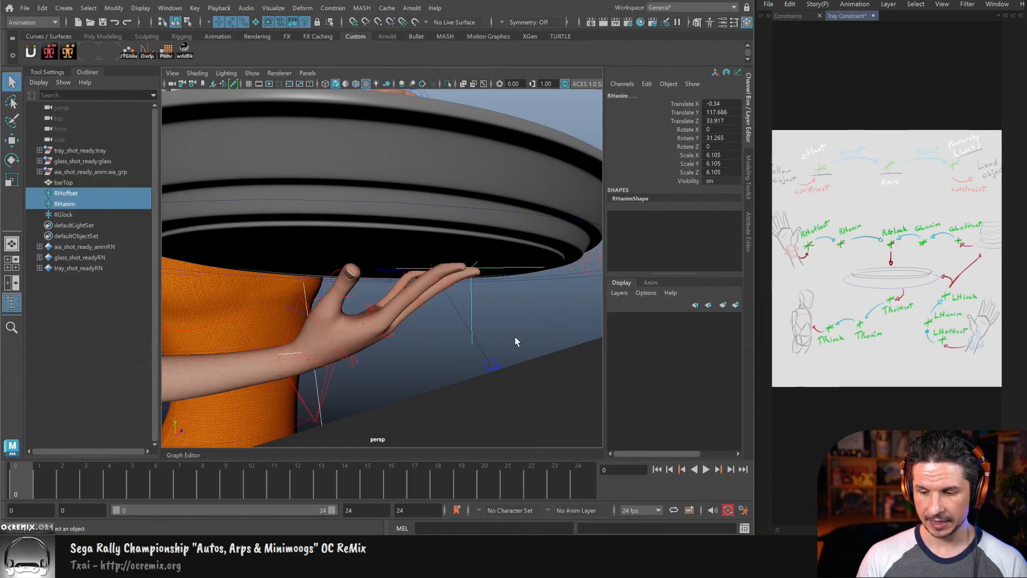
key(p)
click(42, 8)
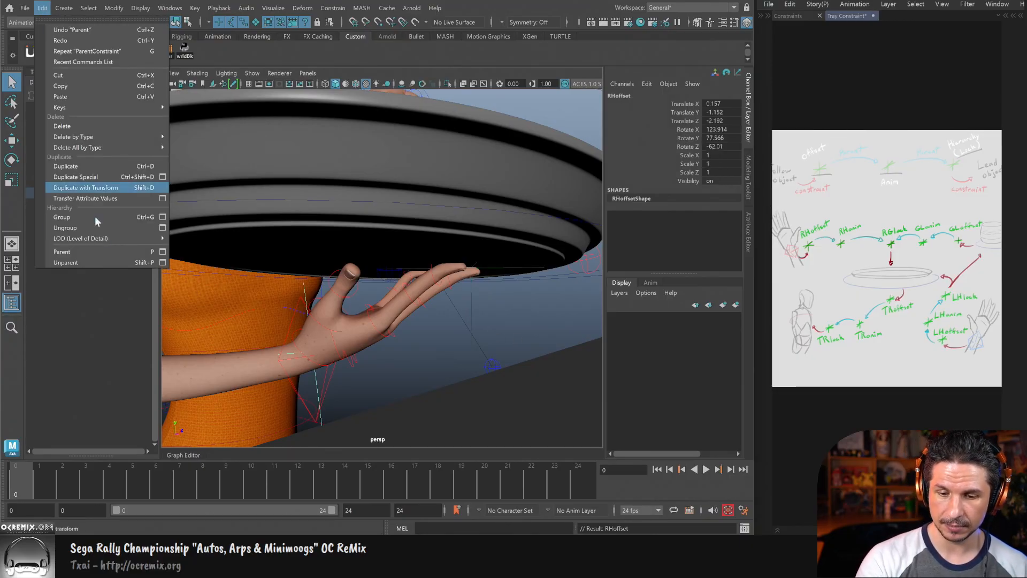
click(518, 320)
click(64, 193)
click(39, 193)
Step: Test-rotate the RHanim locator at the fingertips and undo the rotation
click(489, 308)
click(470, 304)
alt+drag(508, 318, 489, 305)
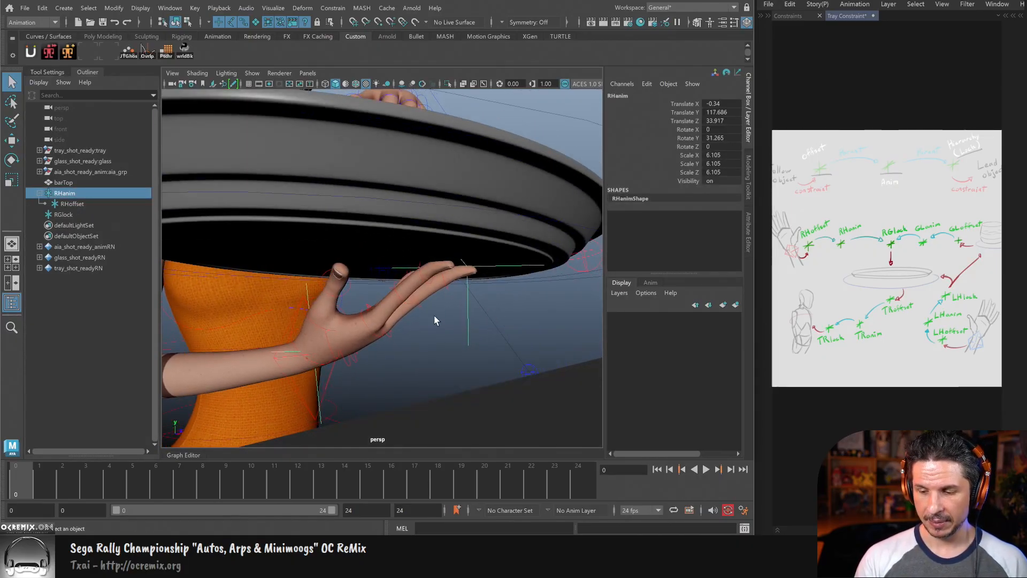
key(e)
drag(466, 269, 512, 270)
key(ctrl+z)
key(ctrl+z)
alt+drag(530, 304, 468, 324)
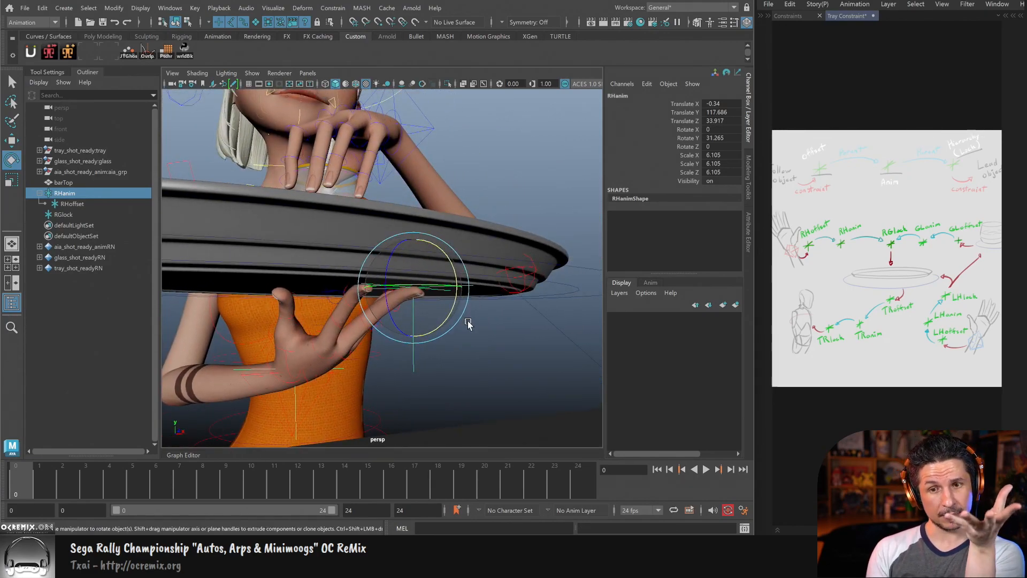
mouse_move(468, 324)
alt+mouse_down()
mouse_move(497, 314)
mouse_move(509, 328)
mouse_move(484, 338)
alt+mouse_up()
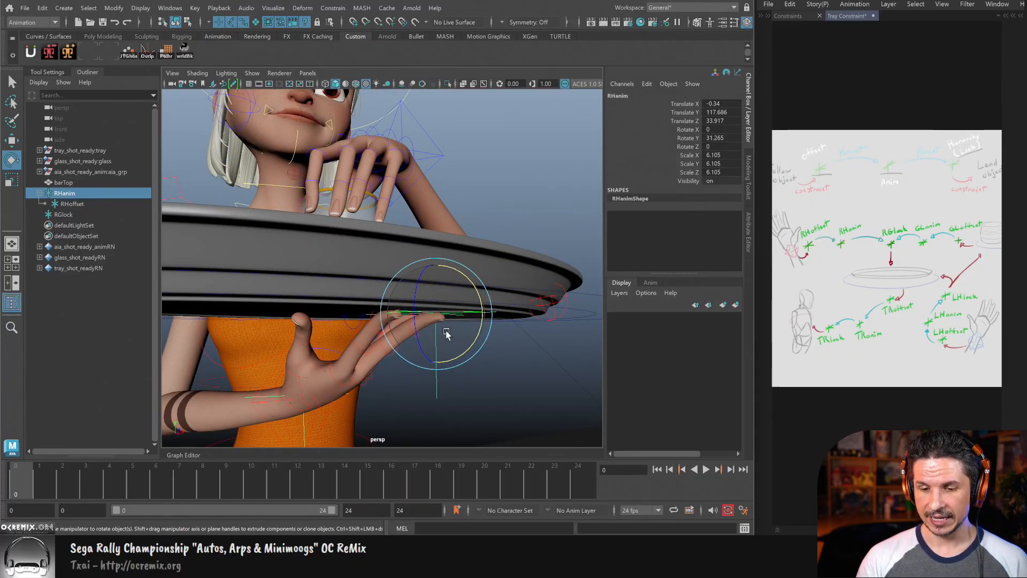
Step: Parent the RHanim locator under RGlock and select RGlock above the tray
key(q)
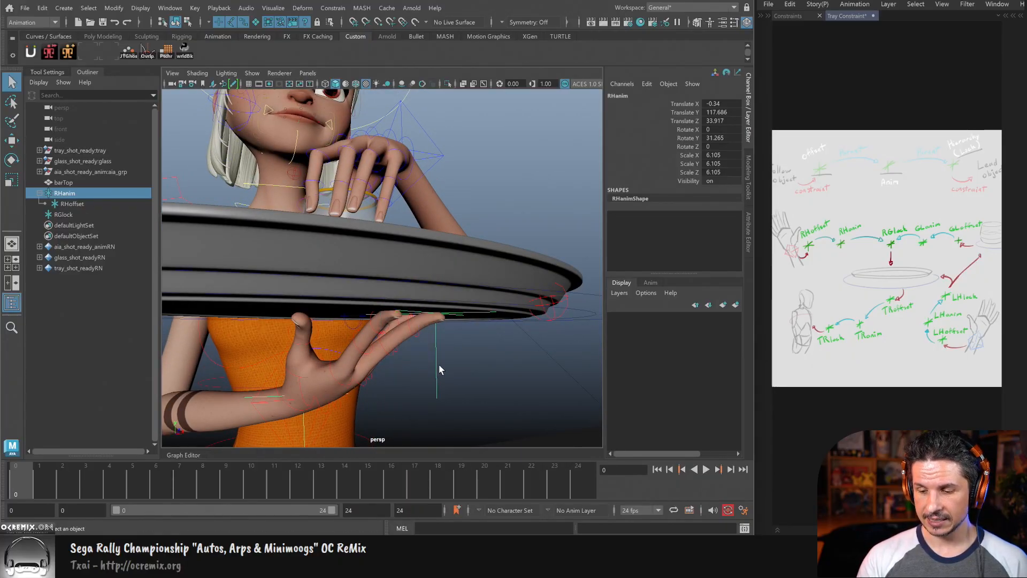
ctrl+click(69, 214)
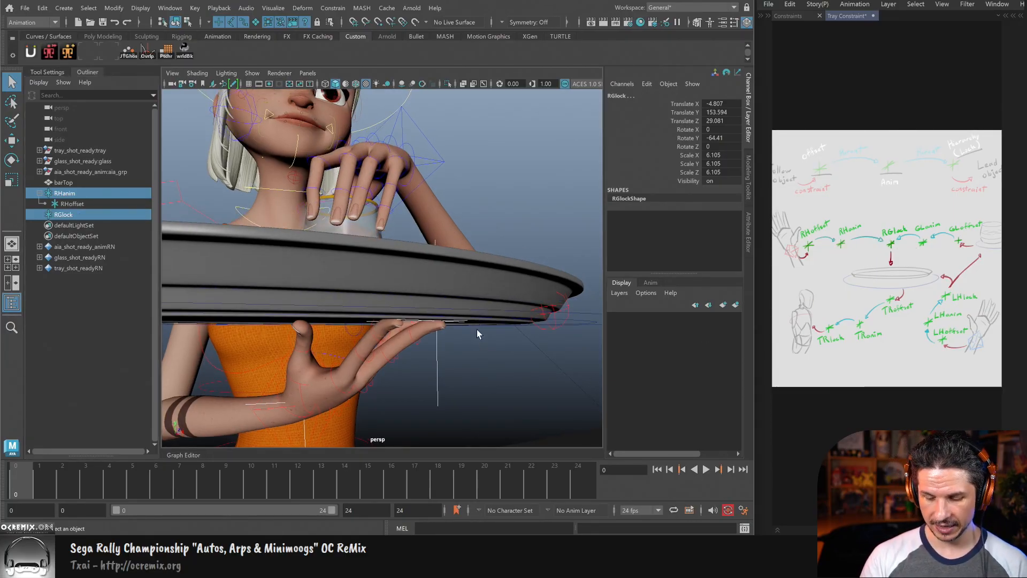
key(p)
alt+drag(480, 332, 482, 354)
alt+right_drag(482, 354, 393, 281)
alt+drag(393, 281, 423, 257)
click(414, 181)
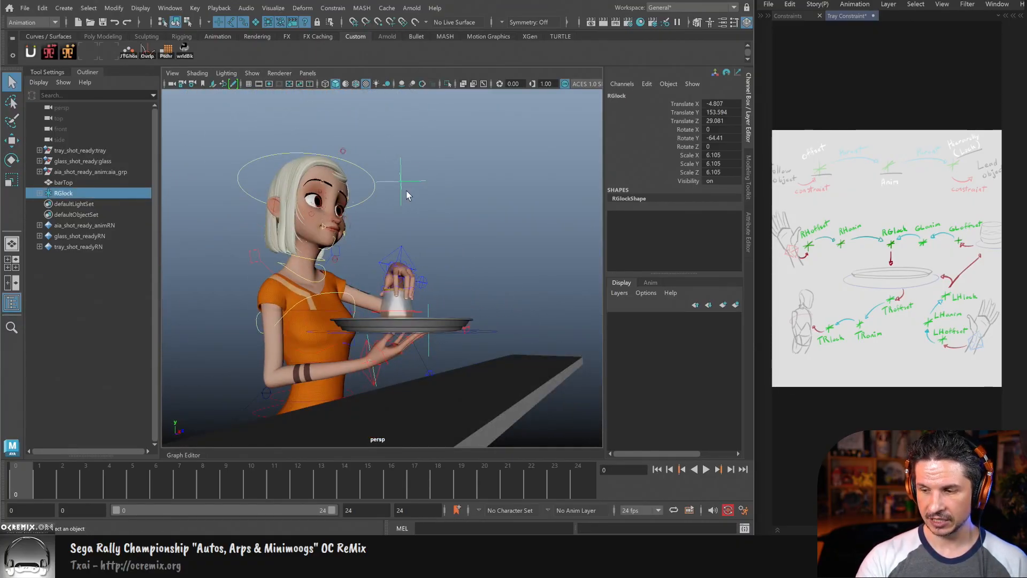
Step: Test-move the tray's root control, undo the move and reselect the RGlock locator
key(w)
alt+drag(475, 350, 481, 278)
click(478, 262)
key(e)
alt+drag(442, 241, 450, 195)
key(w)
key(ctrl+z)
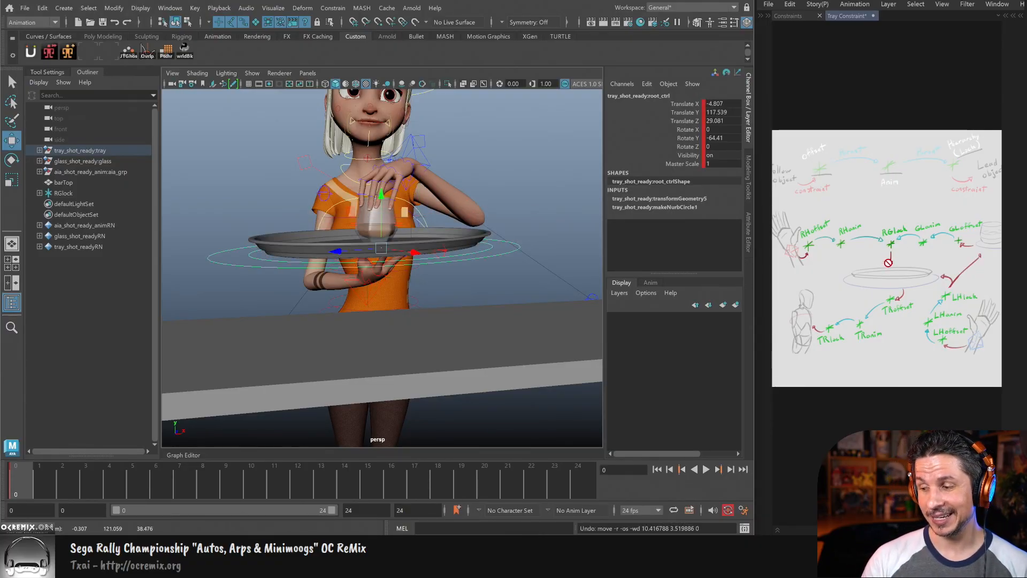
mouse_move(437, 231)
alt+mouse_down()
mouse_move(440, 271)
mouse_move(475, 225)
alt+mouse_up()
click(426, 159)
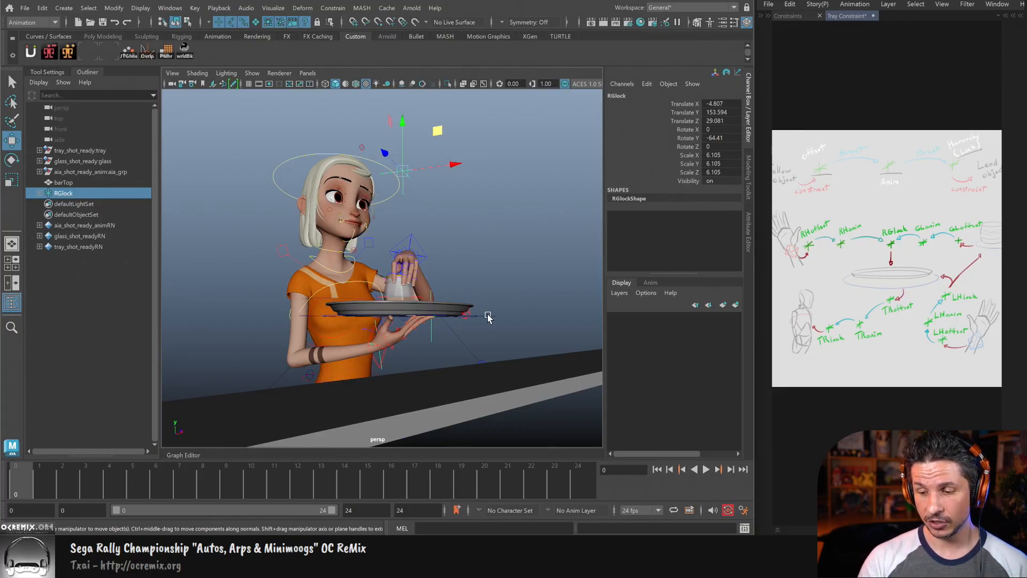
Step: Parent-constrain the RGlock locator to the tray's root control
alt+drag(490, 314, 488, 307)
alt+right_drag(488, 307, 519, 268)
alt+middle_drag(440, 153, 422, 176)
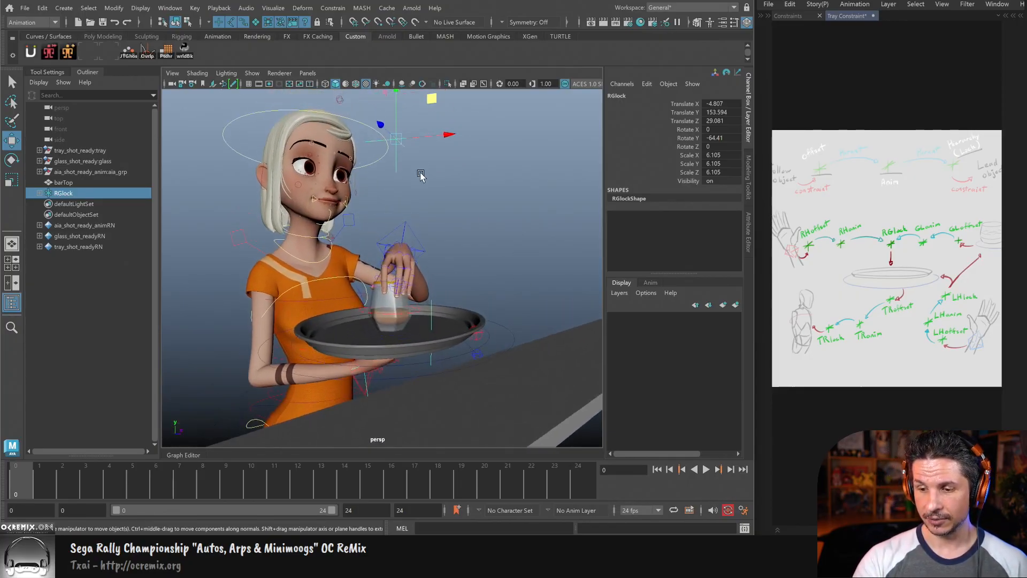
click(507, 331)
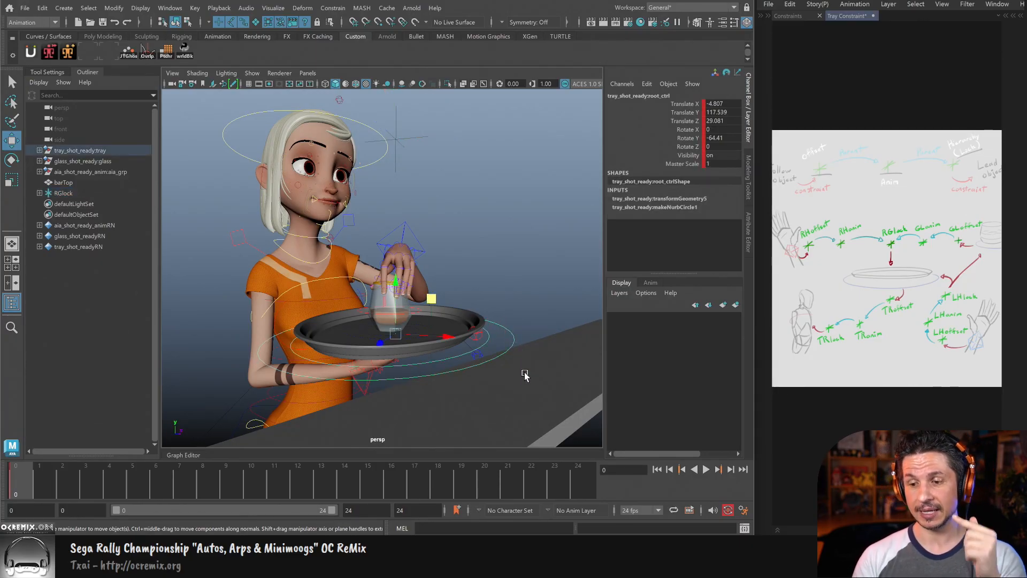
click(413, 134)
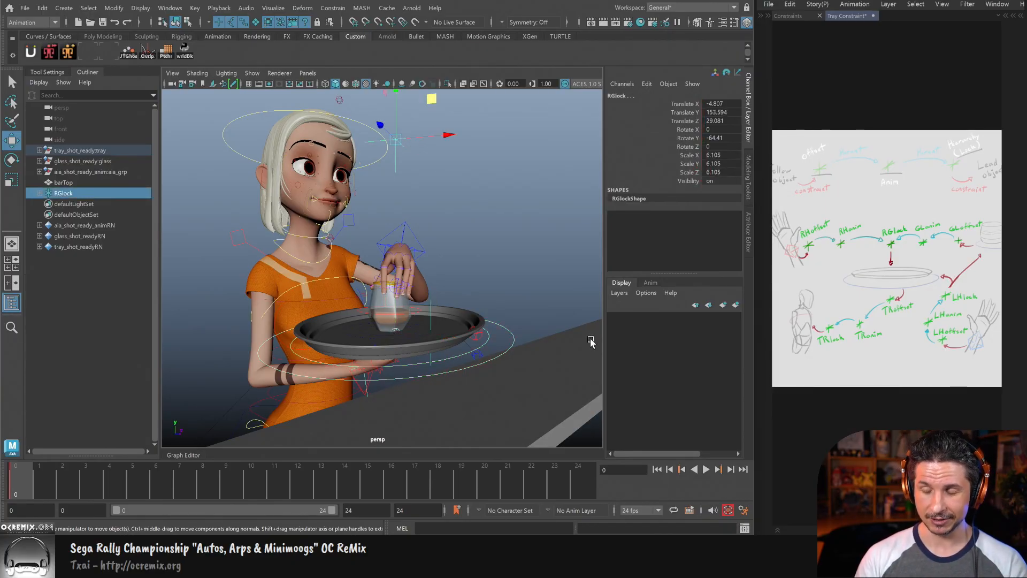
click(505, 324)
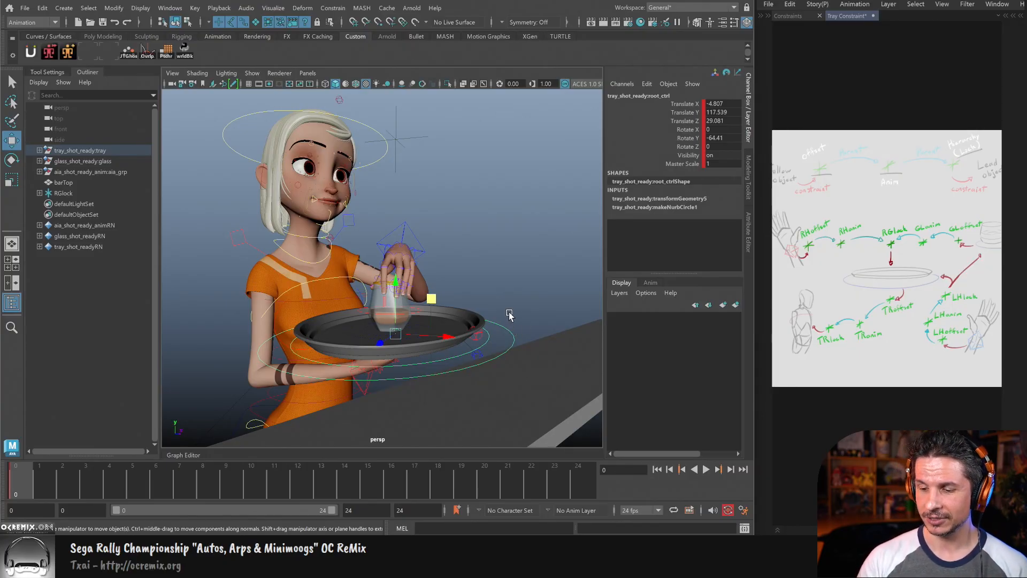
click(415, 132)
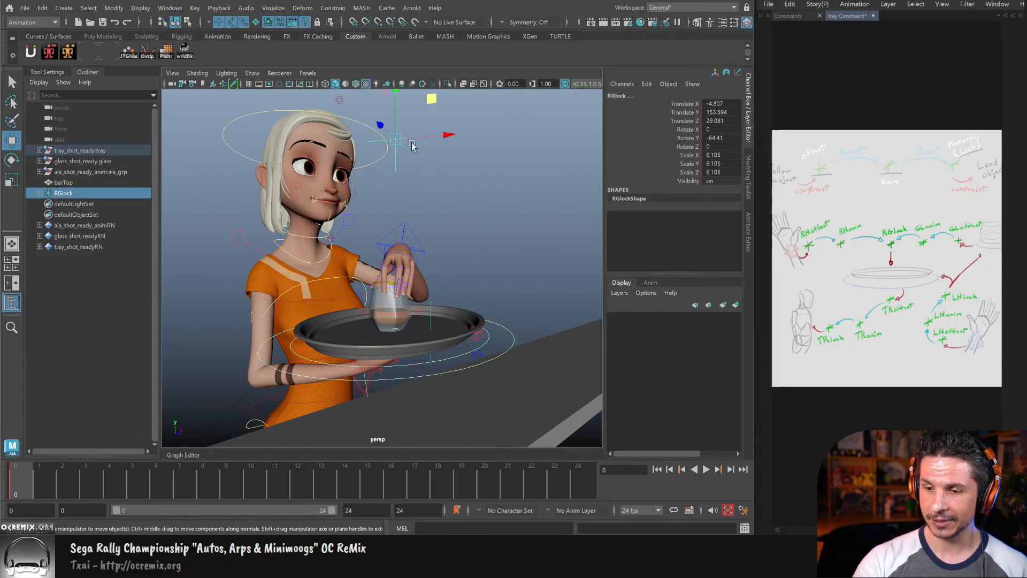
click(332, 8)
click(367, 37)
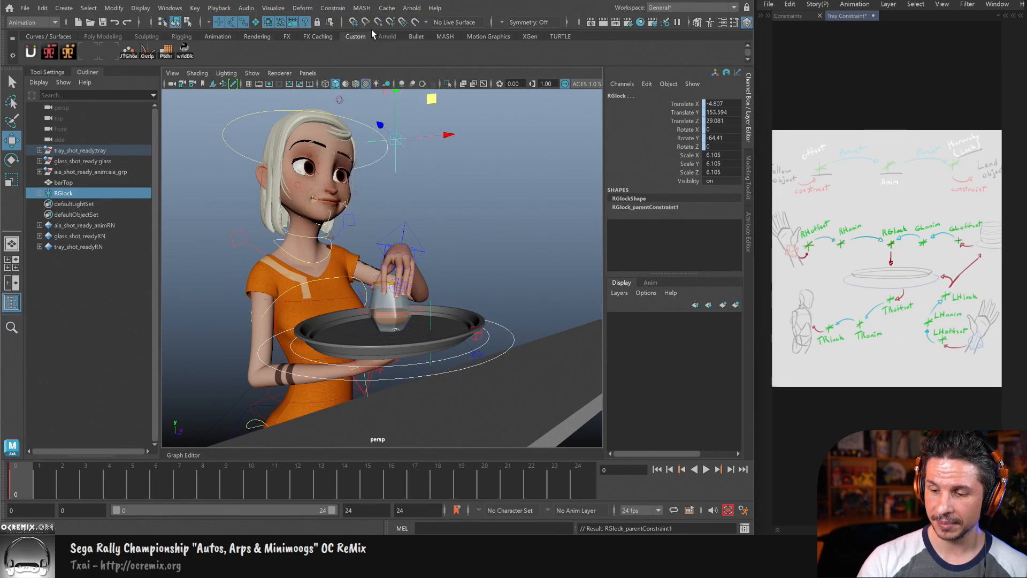
Step: Test-move the tray's root control with the constrained right hand and undo the moves
click(511, 314)
click(503, 328)
alt+drag(503, 331, 449, 359)
alt+drag(420, 325, 419, 335)
drag(341, 294, 297, 291)
key(ctrl+z)
alt+drag(398, 339, 423, 311)
drag(387, 280, 327, 279)
key(ctrl+z)
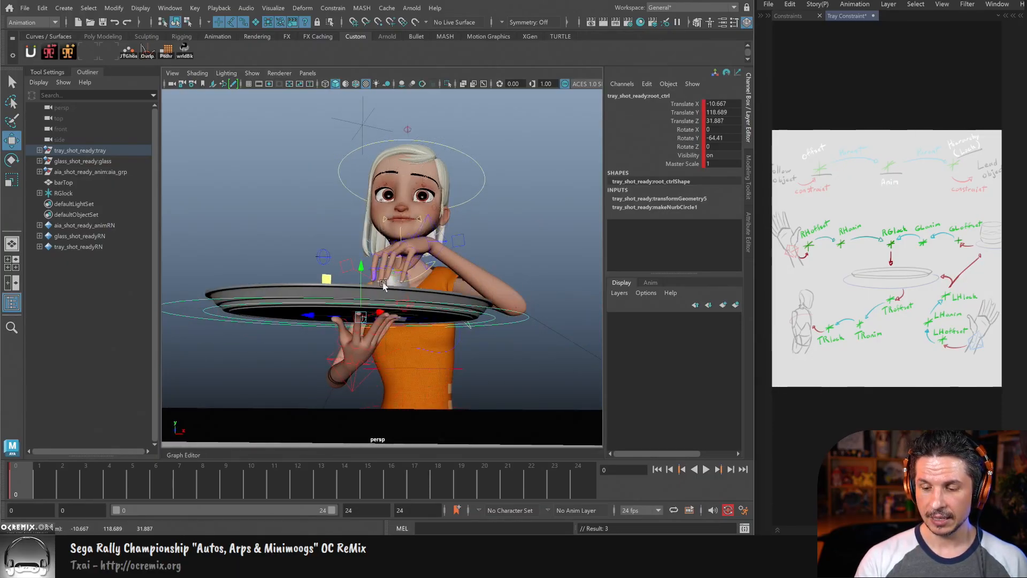
key(ctrl+z)
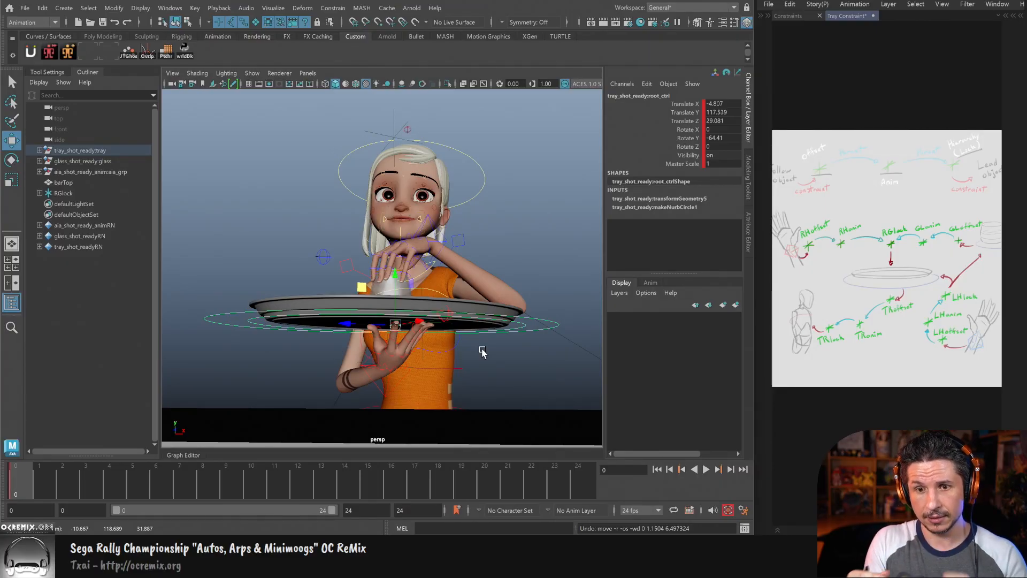
Step: Key all character, tray, glass and locator controls at frame 10
alt+drag(443, 365, 335, 402)
alt+drag(458, 328, 359, 361)
click(67, 474)
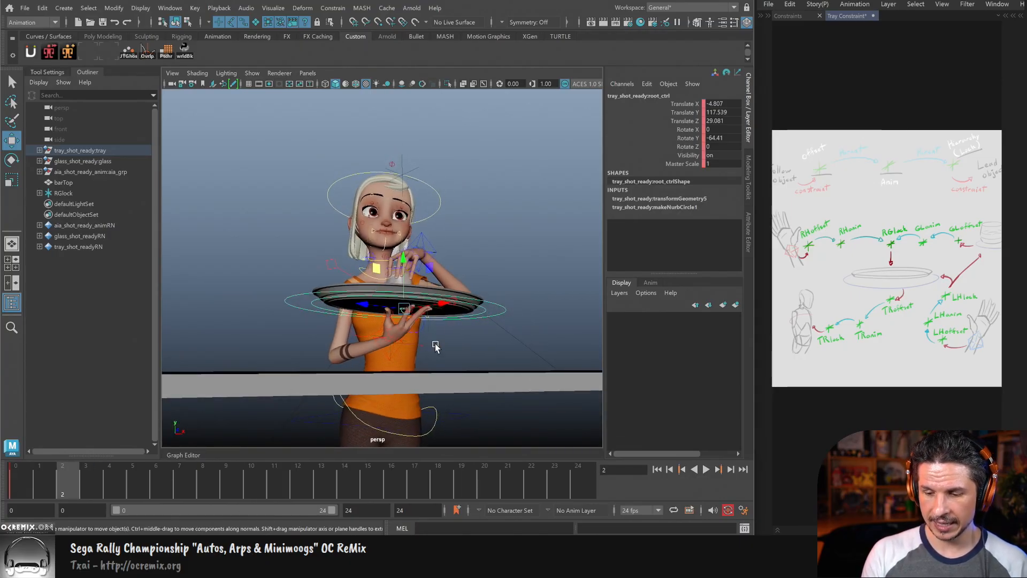
click(258, 483)
alt+right_drag(557, 283, 389, 259)
drag(499, 177, 274, 423)
key(s)
alt+right_drag(335, 378, 524, 315)
key(q)
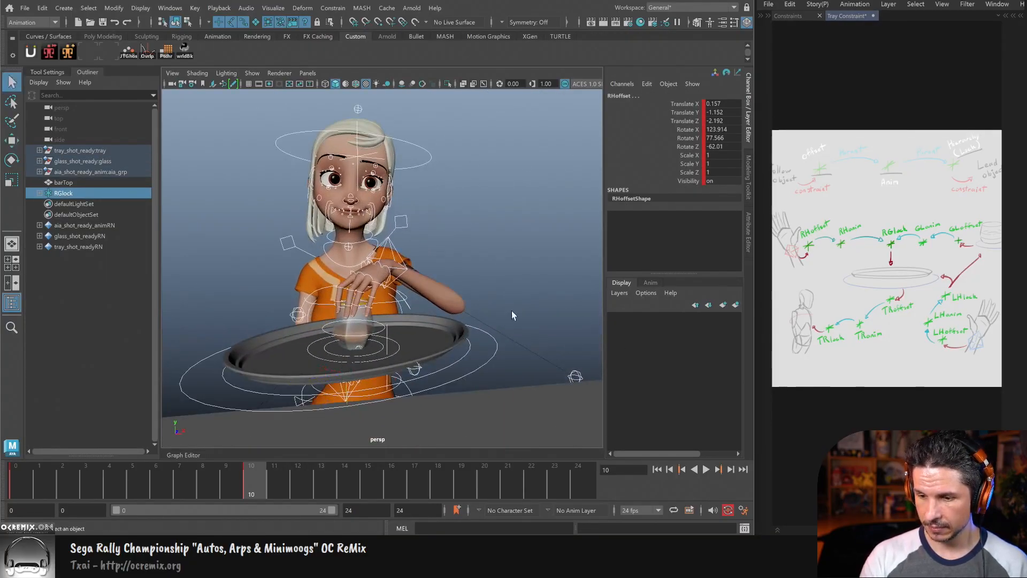
Step: Set the RGlock locator's Blend Parent 1 to 1 at frame 10 and select the character's right arm IK control
alt+drag(425, 267, 452, 247)
click(404, 150)
click(717, 189)
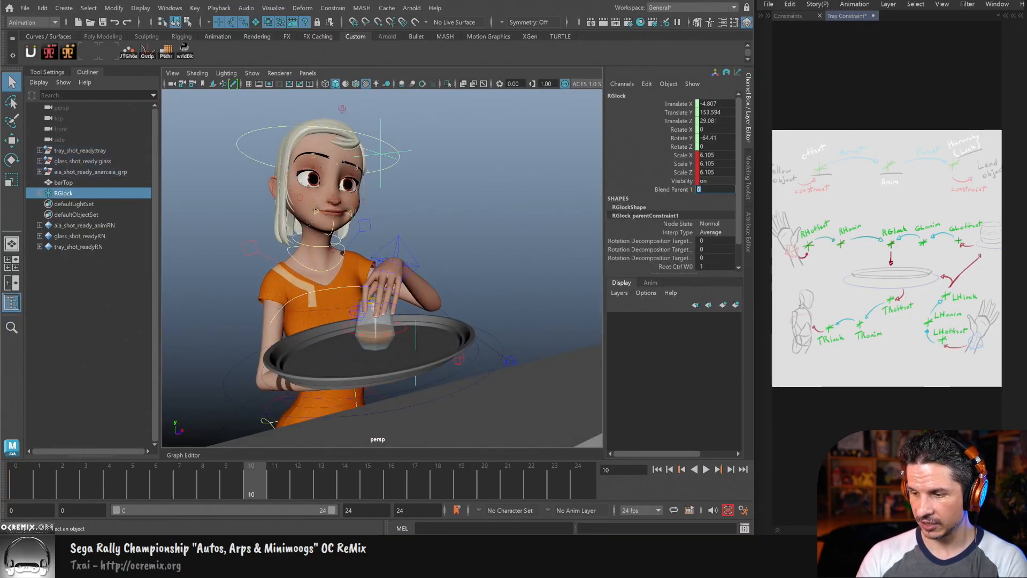
alt+drag(499, 297, 449, 343)
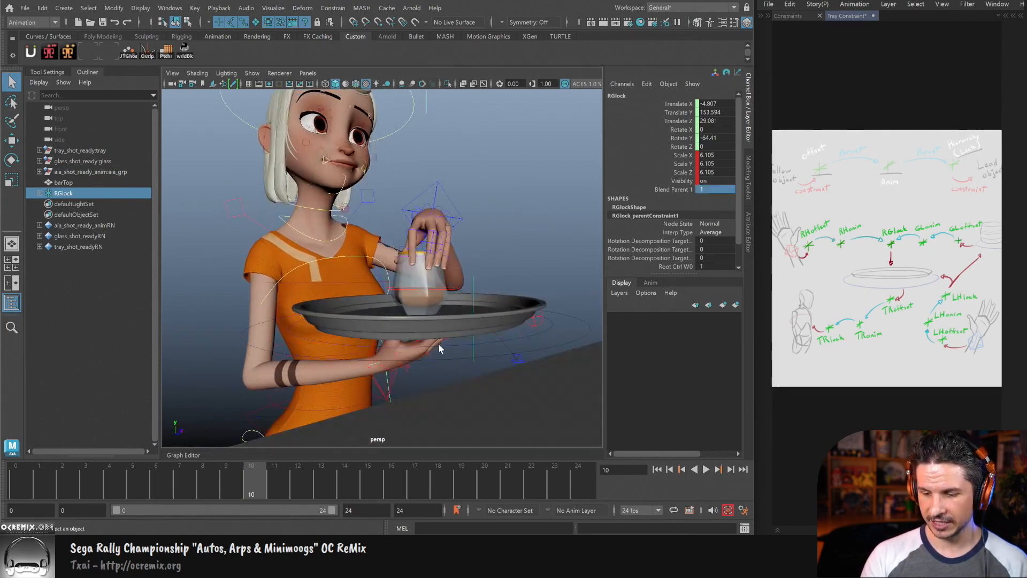
click(389, 383)
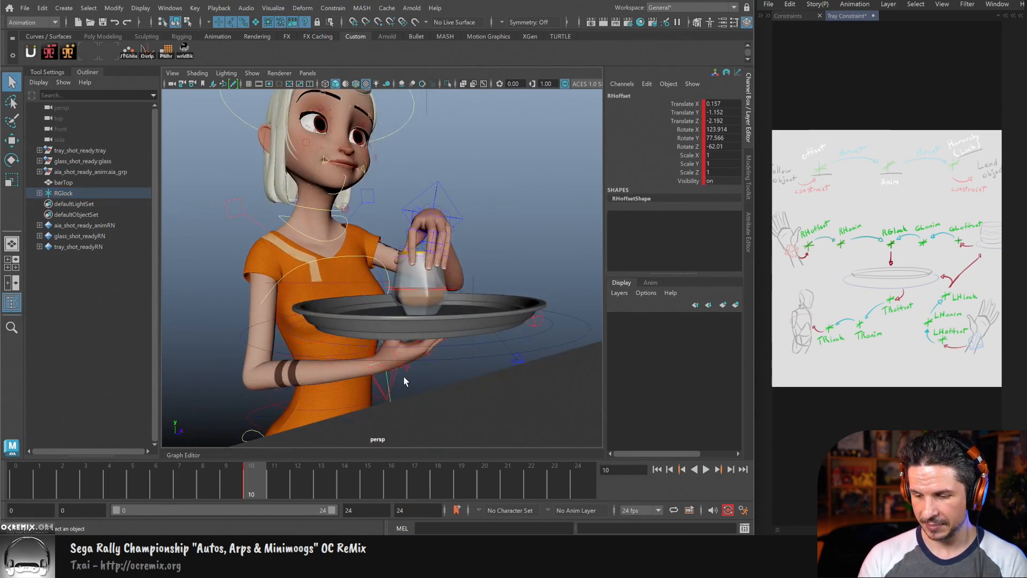
click(389, 379)
click(381, 382)
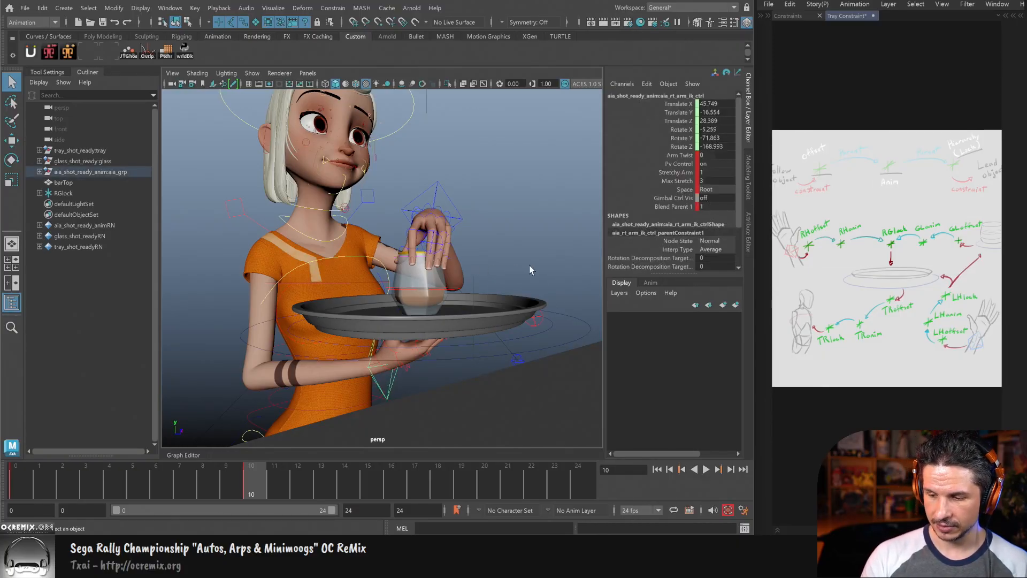
Step: Pose the right hand away from the tray's underside and rotate the tray's root control to about -97, -24, 4
click(563, 339)
key(w)
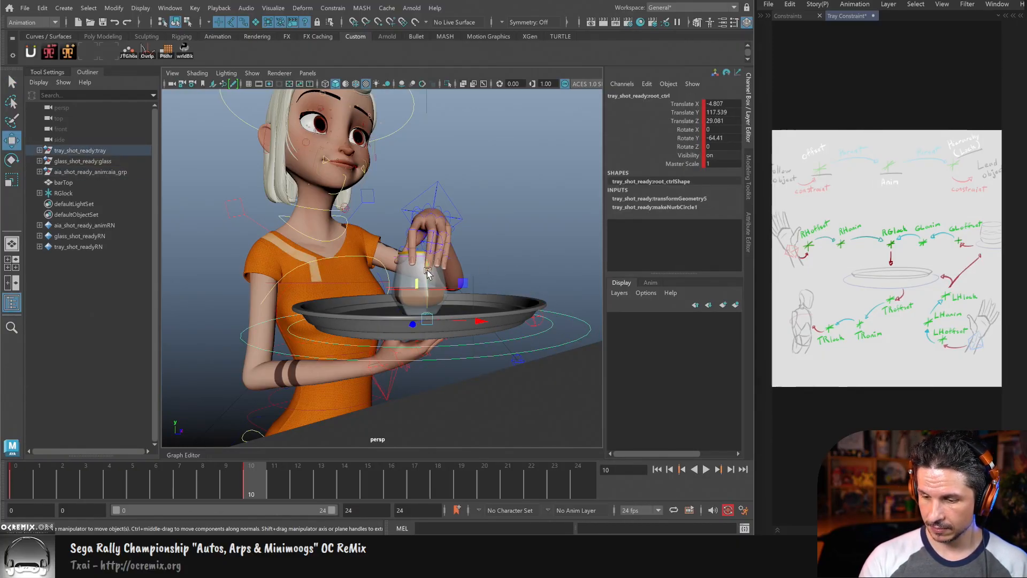
alt+drag(427, 274, 463, 336)
key(e)
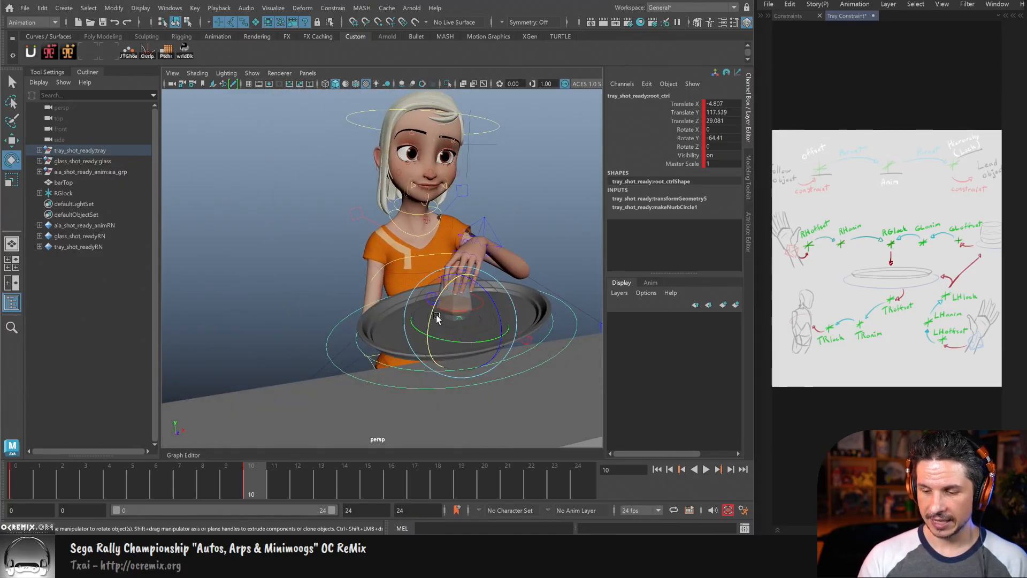
key(w)
alt+drag(442, 372, 509, 367)
key(q)
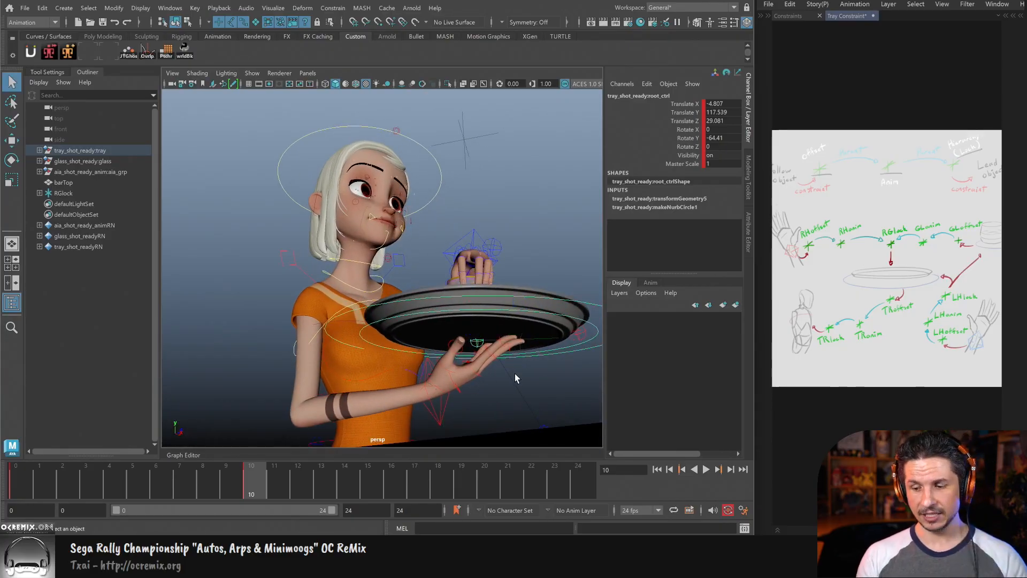
click(518, 381)
alt+drag(518, 381, 551, 369)
click(507, 376)
key(w)
click(560, 353)
key(e)
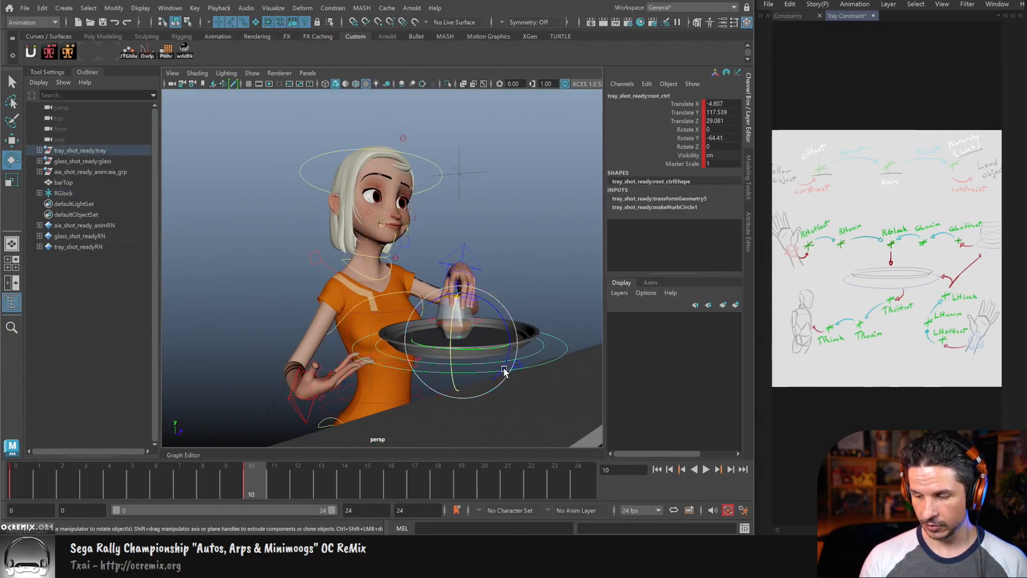
drag(465, 364, 429, 300)
alt+right_drag(429, 301, 480, 294)
key(q)
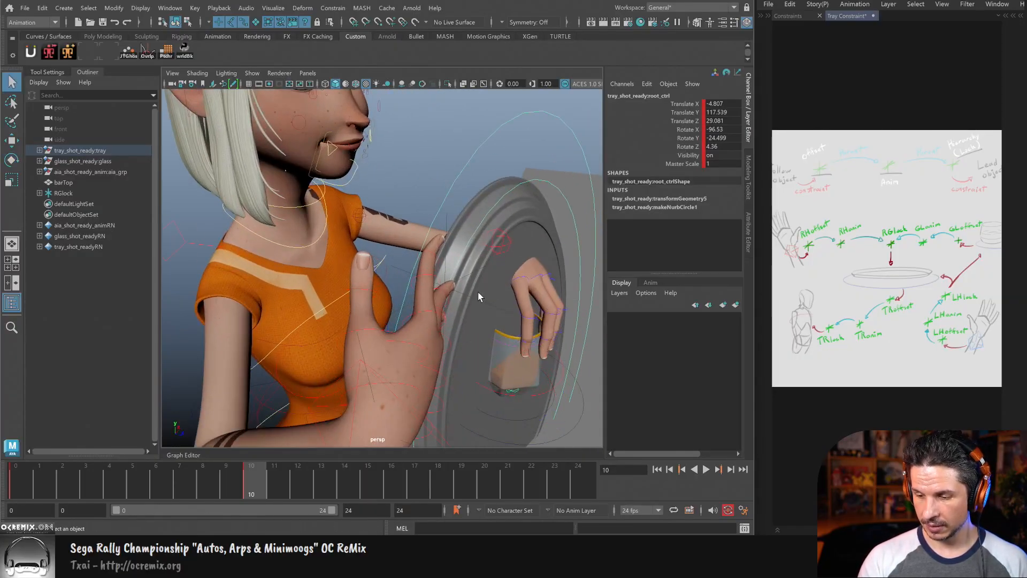
Step: Move and rotate the right-hand locators to place the hand at the upper rim of the upright tray
click(478, 302)
alt+drag(478, 305, 516, 320)
key(w)
drag(419, 254, 427, 323)
alt+right_drag(440, 310, 391, 352)
click(271, 284)
key(e)
alt+drag(300, 310, 272, 369)
key(w)
drag(303, 335, 383, 309)
alt+drag(388, 315, 482, 382)
drag(428, 271, 392, 360)
key(e)
key(w)
drag(305, 341, 467, 344)
key(e)
key(w)
alt+right_drag(466, 343, 469, 362)
Step: Rotate the tray's root control to about -96, -12, 3, test-rotate the RHanim locator and undo that test
click(543, 299)
alt+drag(487, 334, 475, 368)
key(e)
key(q)
click(391, 262)
key(e)
drag(417, 277, 416, 289)
key(ctrl+z)
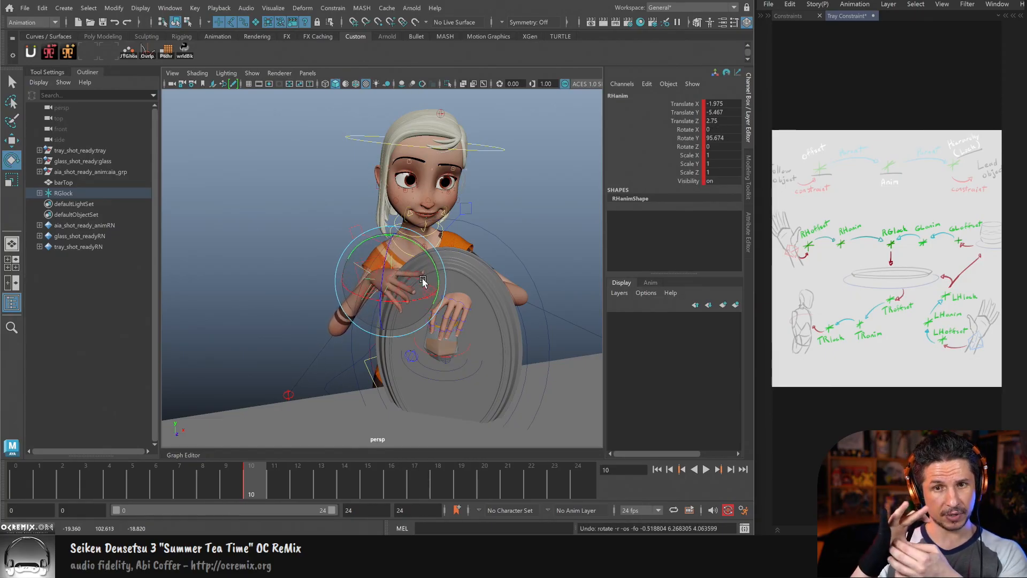
Step: Raise the upright tray with its root control to about -5.4, 138.6, 26.9
click(532, 297)
alt+drag(532, 297, 483, 317)
key(q)
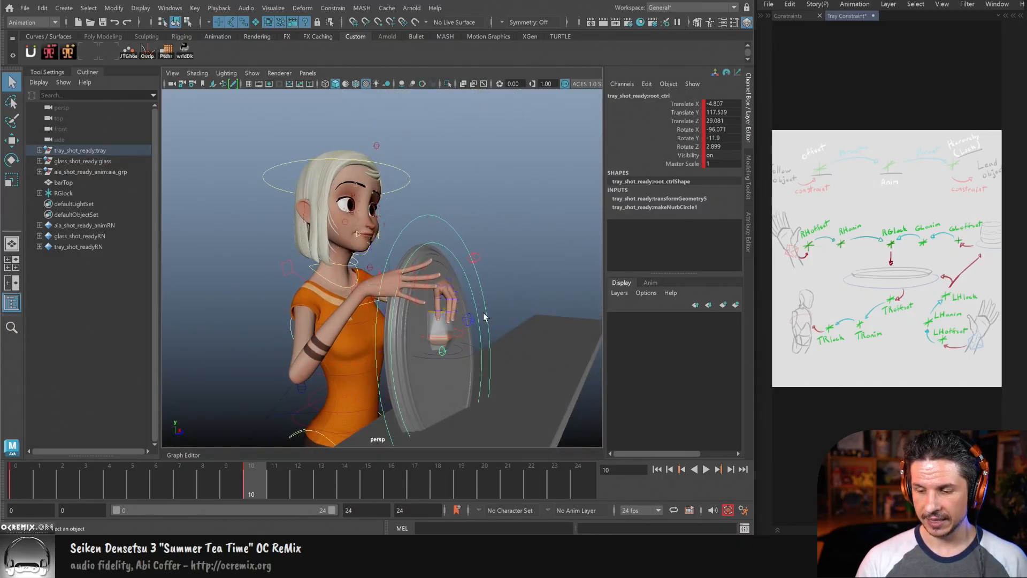
click(454, 259)
key(w)
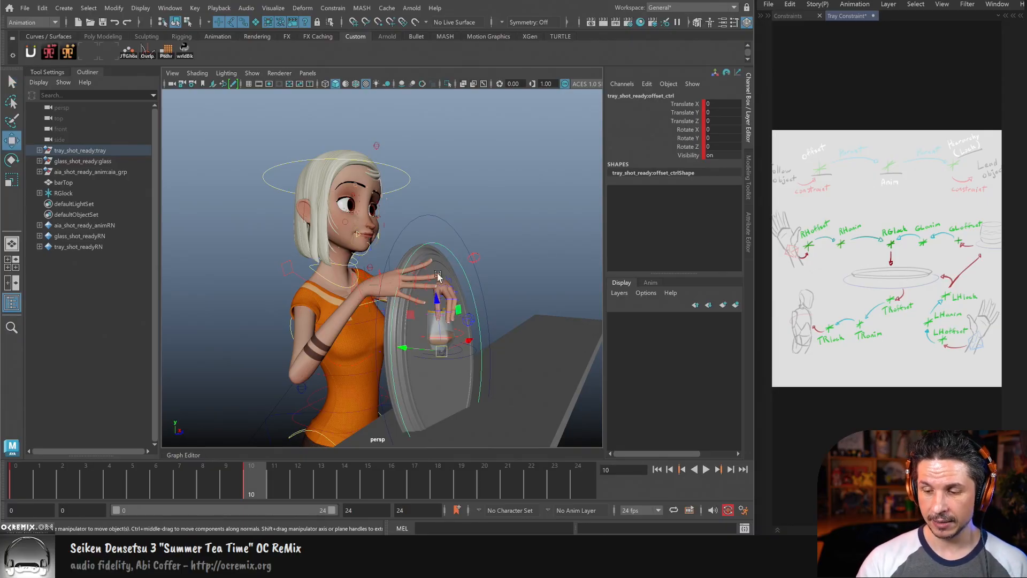
alt+drag(491, 275, 460, 329)
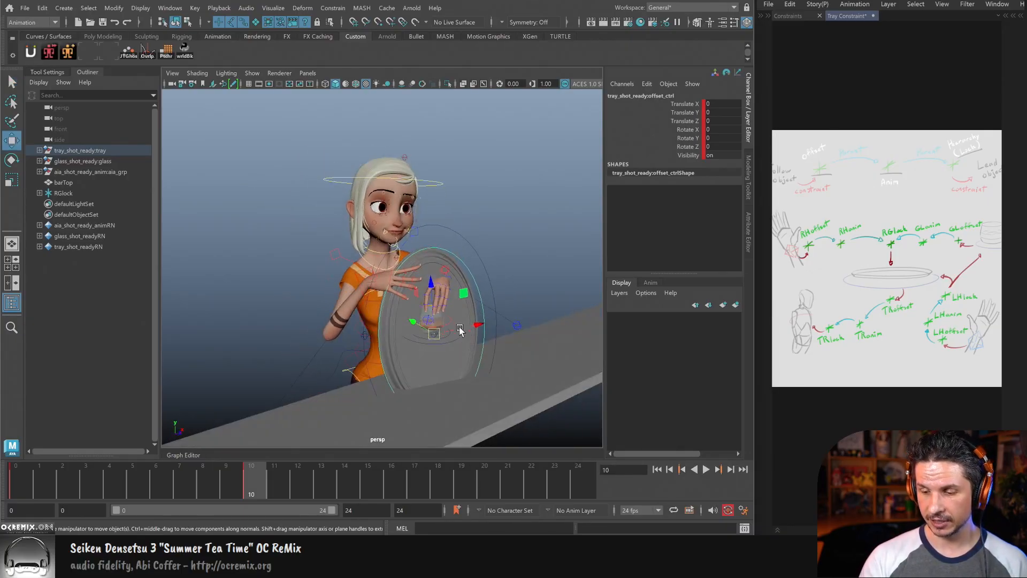
click(433, 282)
drag(431, 282, 424, 207)
alt+middle_drag(403, 270, 402, 318)
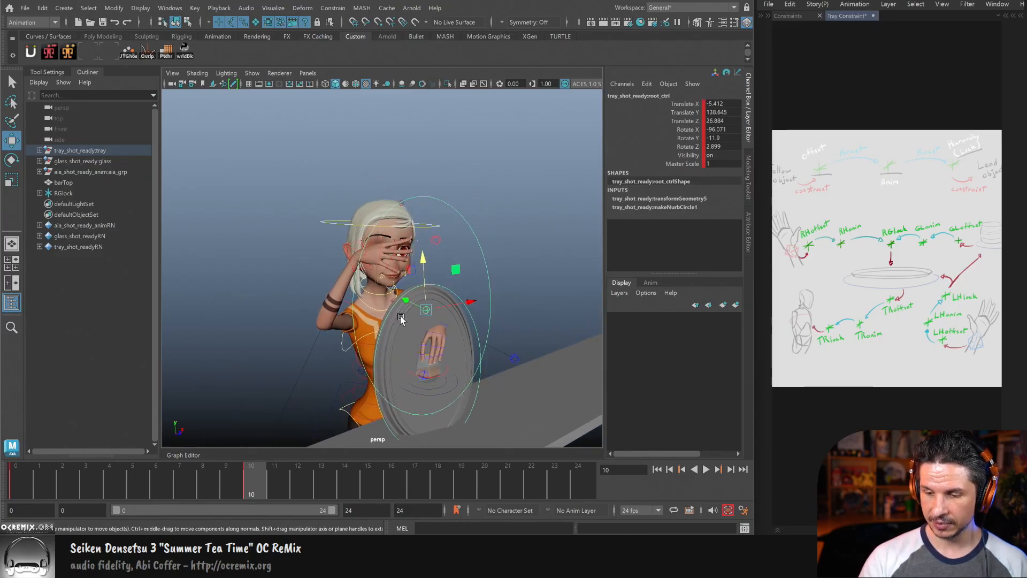
Step: Move the RHanim locator to about -2.2, -5.6, -0.4 to shift the hand along the tray's rim
alt+drag(401, 318, 371, 314)
alt+right_drag(370, 315, 410, 317)
alt+middle_drag(409, 317, 401, 288)
alt+right_drag(400, 288, 420, 289)
click(364, 248)
alt+drag(363, 248, 375, 386)
click(367, 240)
alt+drag(375, 386, 501, 289)
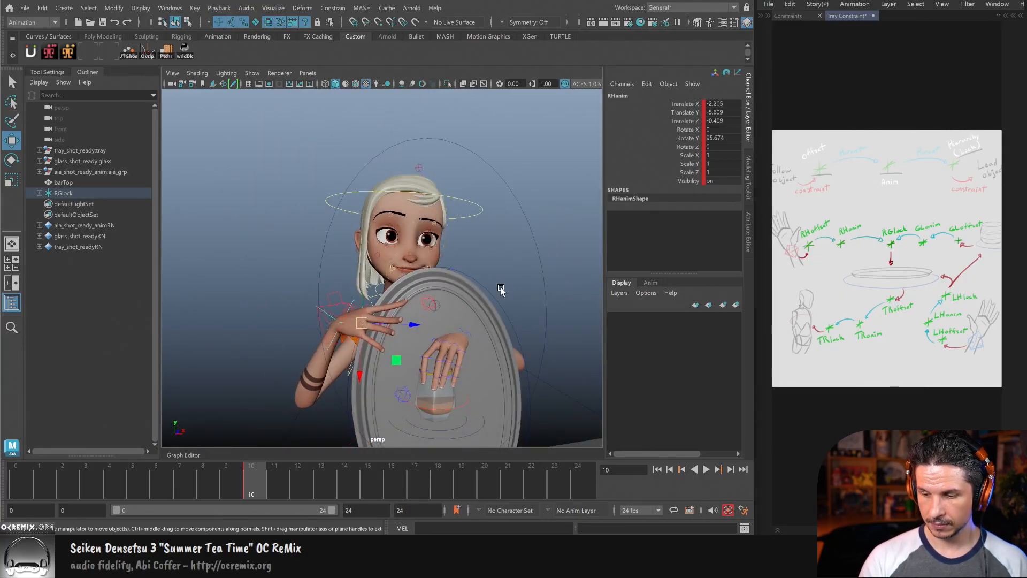
Step: Move the tray's root control to about -6.2, 143, 26.1, test-rotate it and undo the last rotations
click(490, 296)
alt+drag(457, 324, 509, 311)
click(512, 307)
mouse_move(437, 302)
mouse_down()
mouse_move(435, 272)
mouse_move(432, 284)
mouse_up()
key(bracketleft)
alt+right_drag(510, 275, 442, 285)
mouse_move(441, 285)
alt+mouse_down()
mouse_move(454, 291)
mouse_move(463, 278)
mouse_move(425, 287)
mouse_move(433, 278)
alt+mouse_up()
key(e)
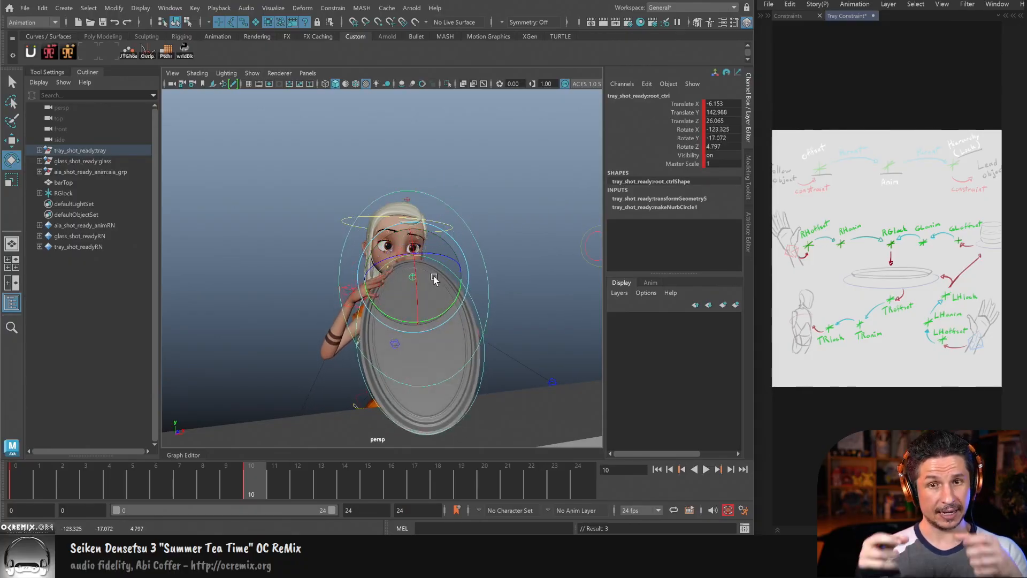
key(ctrl+z)
key(ctrl+z)
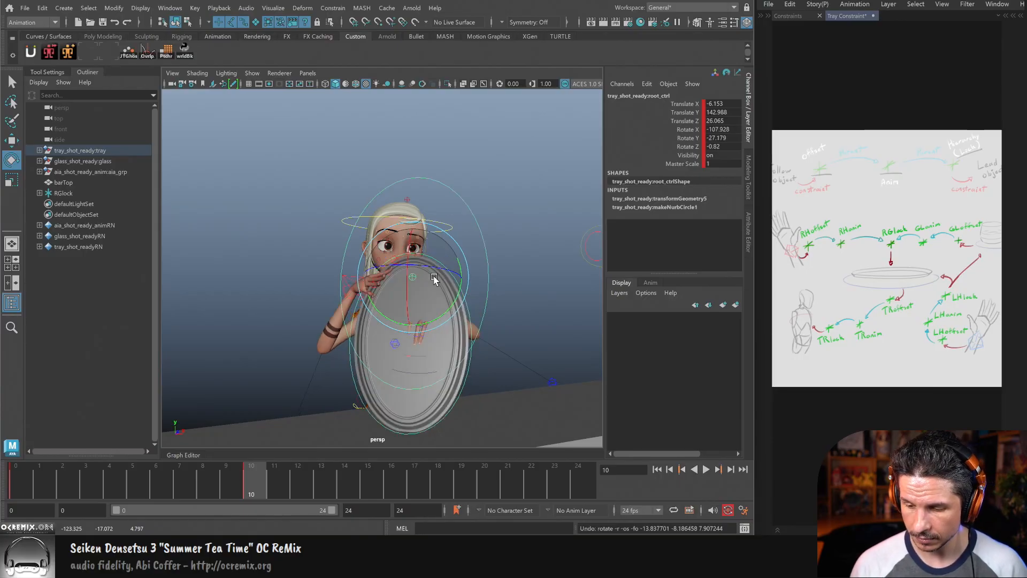
Step: Go back to frame 0, examine the right hand's pose against the flat tray and select the RHanim locator
click(19, 468)
alt+drag(463, 356, 436, 358)
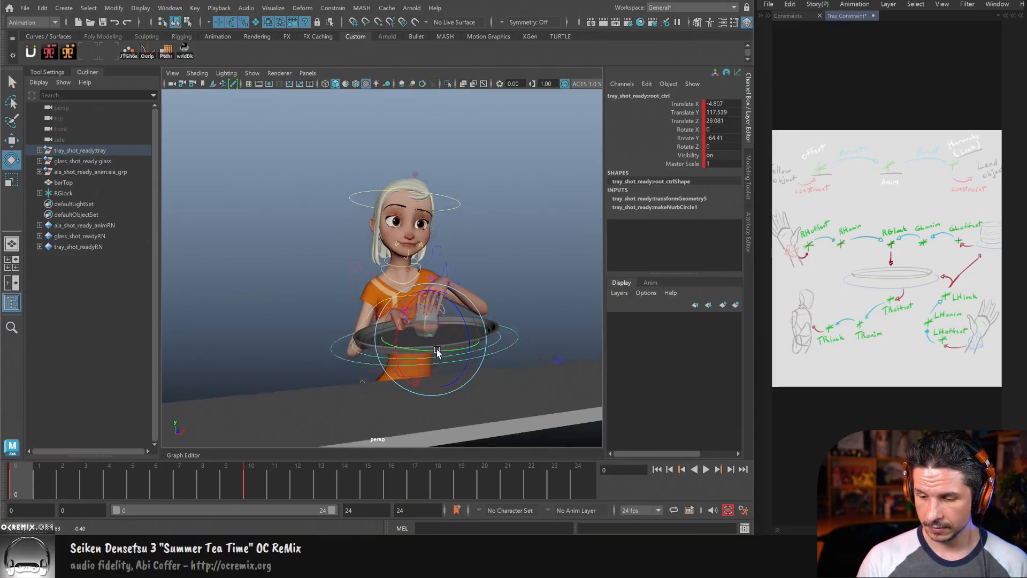
alt+right_drag(436, 358, 526, 347)
alt+drag(526, 347, 567, 342)
key(q)
click(354, 286)
alt+drag(376, 284, 445, 309)
alt+drag(457, 347, 367, 314)
click(372, 310)
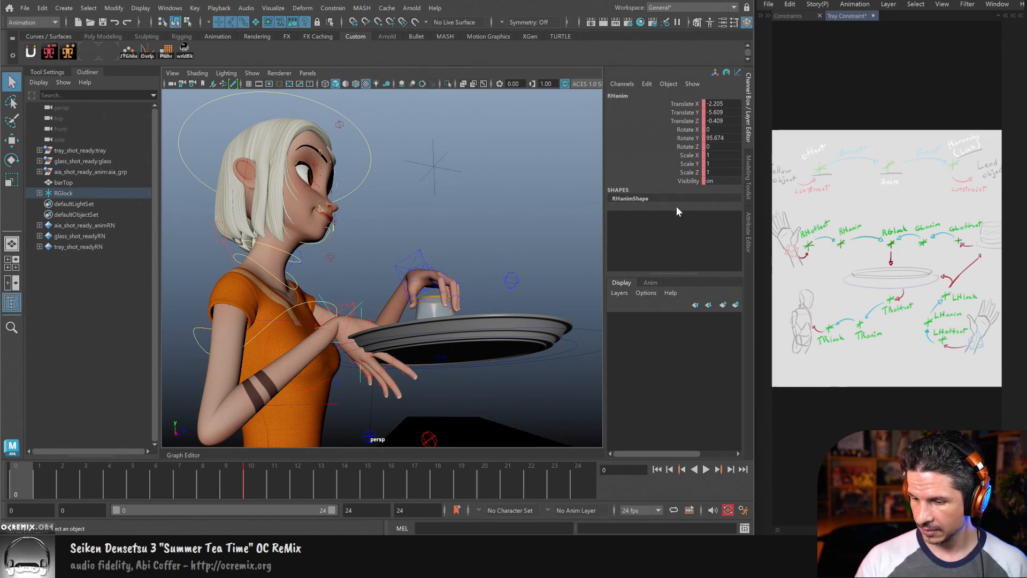
Step: Undo all the tray and right-hand pose tests back to the flat tray at frame 10
key(ctrl+z)
key(ctrl+z)
key(ctrl+z)
key(ctrl+z)
key(ctrl+z)
key(ctrl+z)
key(ctrl+z)
key(ctrl+z)
key(ctrl+z)
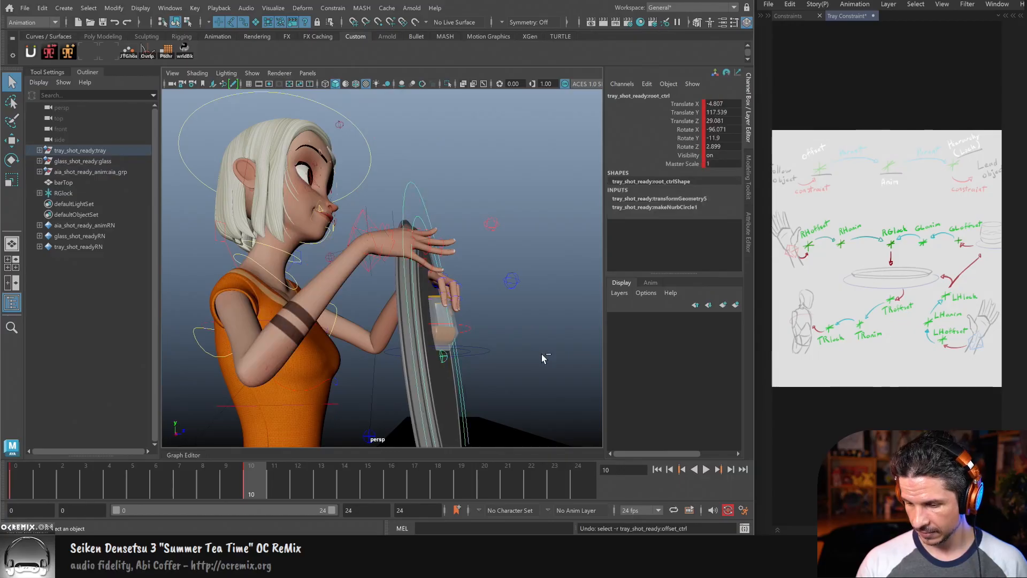
key(ctrl+z)
key(ctrl+z)
key(ctrl+z)
key(ctrl+z)
key(ctrl+z)
key(ctrl+z)
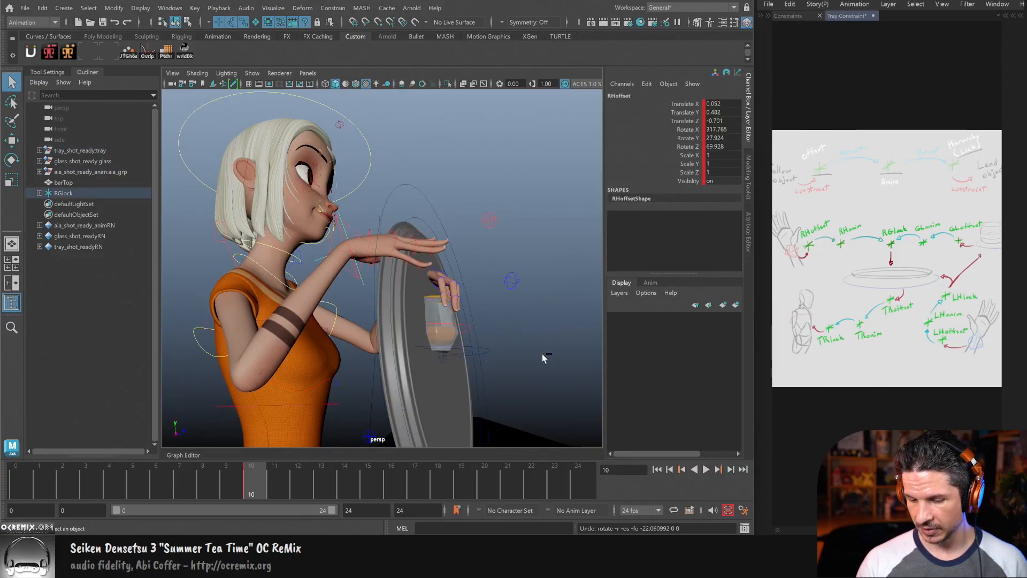
key(ctrl+z)
key(ctrl+z)
key(ctrl+z)
key(ctrl+z)
key(ctrl+z)
key(ctrl+z)
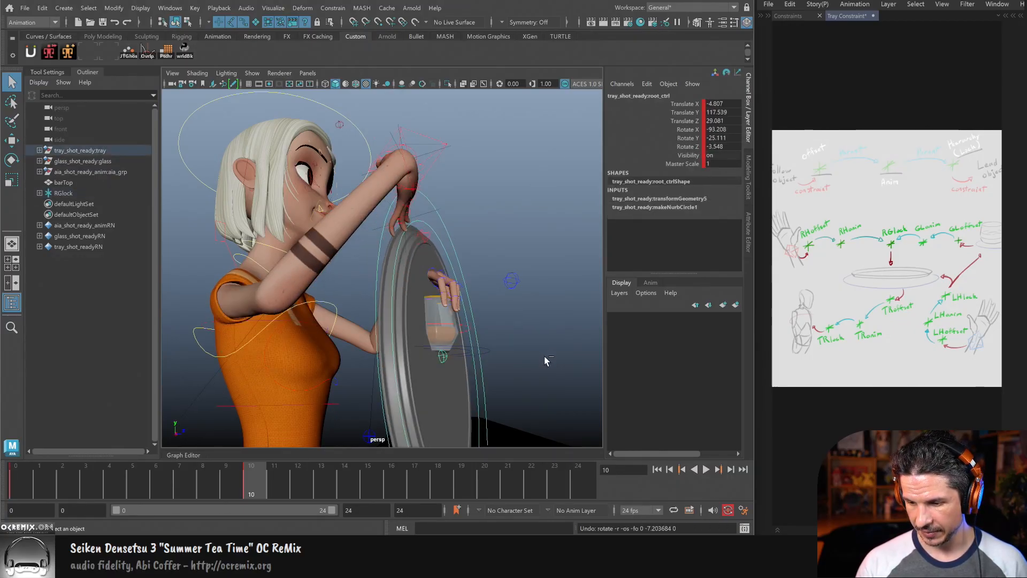
key(ctrl+z)
key(ctrl+z)
key(ctrl+z)
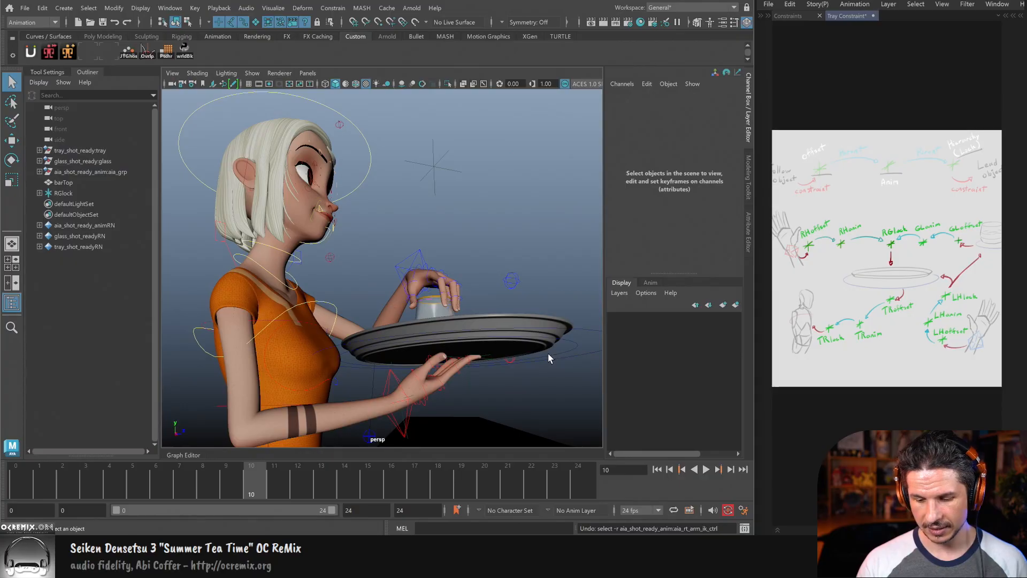
Step: Return to frame 0 and select the glass's root control on the tray
click(407, 427)
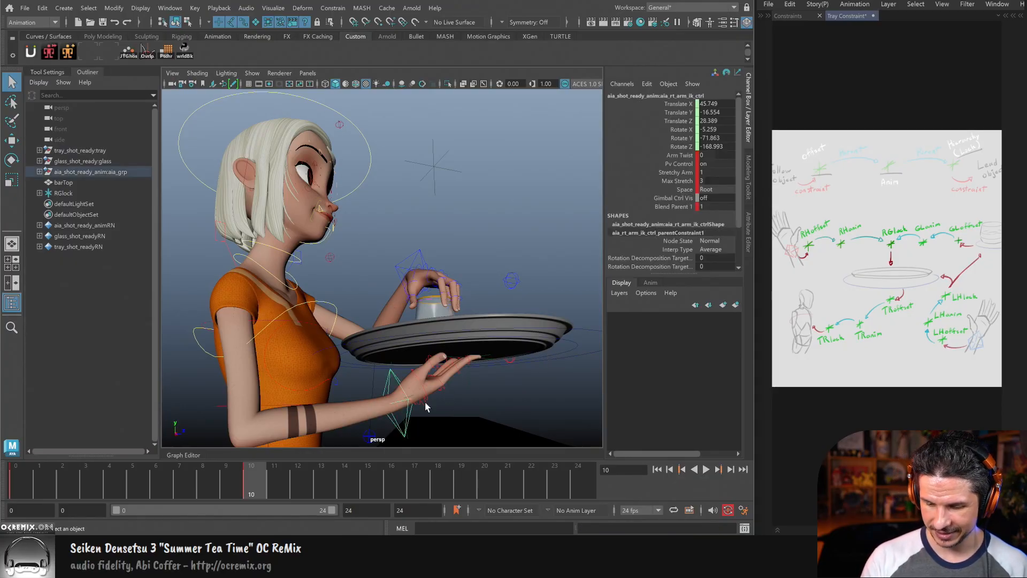
key(comma)
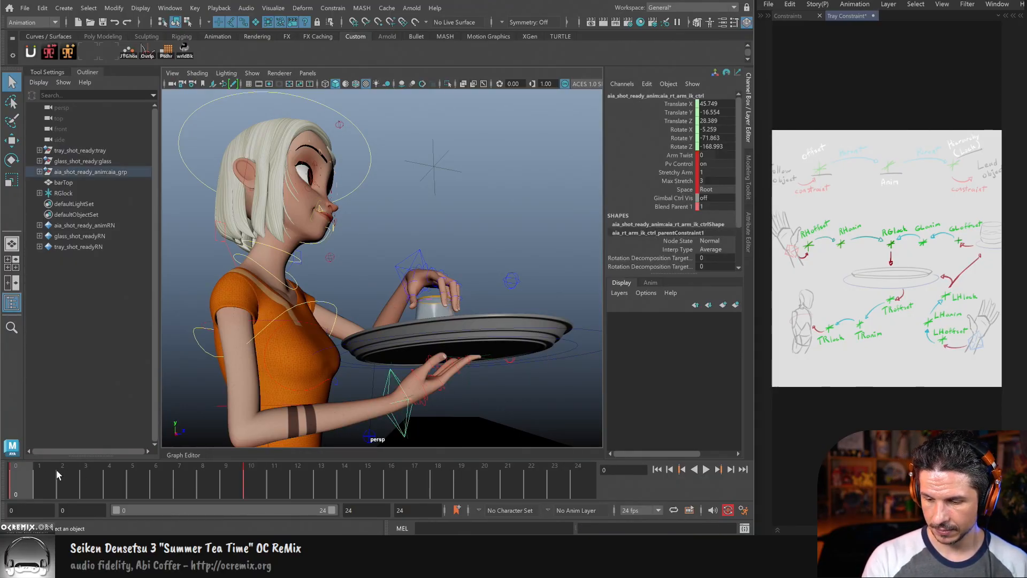
alt+drag(551, 328, 396, 348)
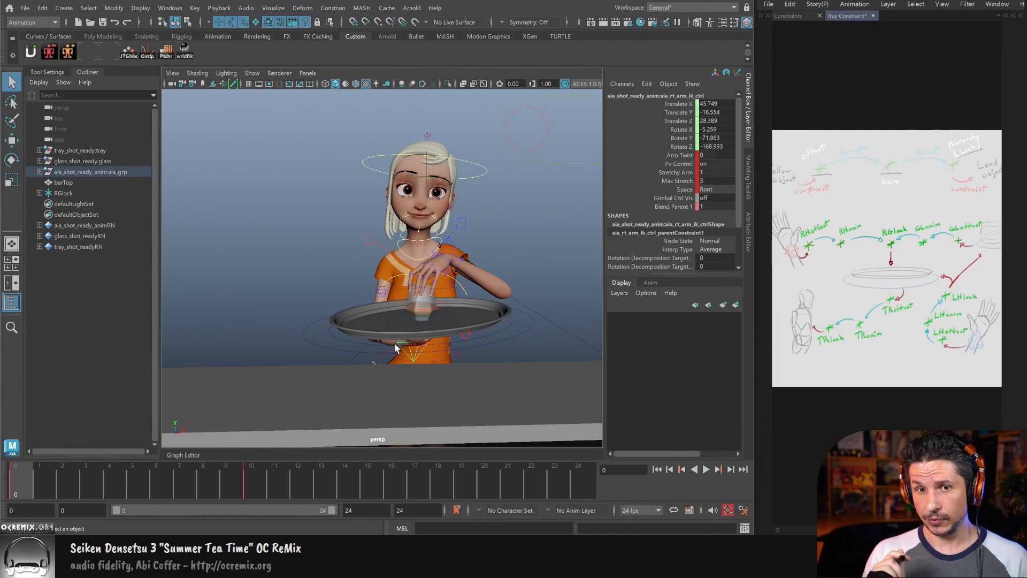
alt+drag(523, 361, 535, 362)
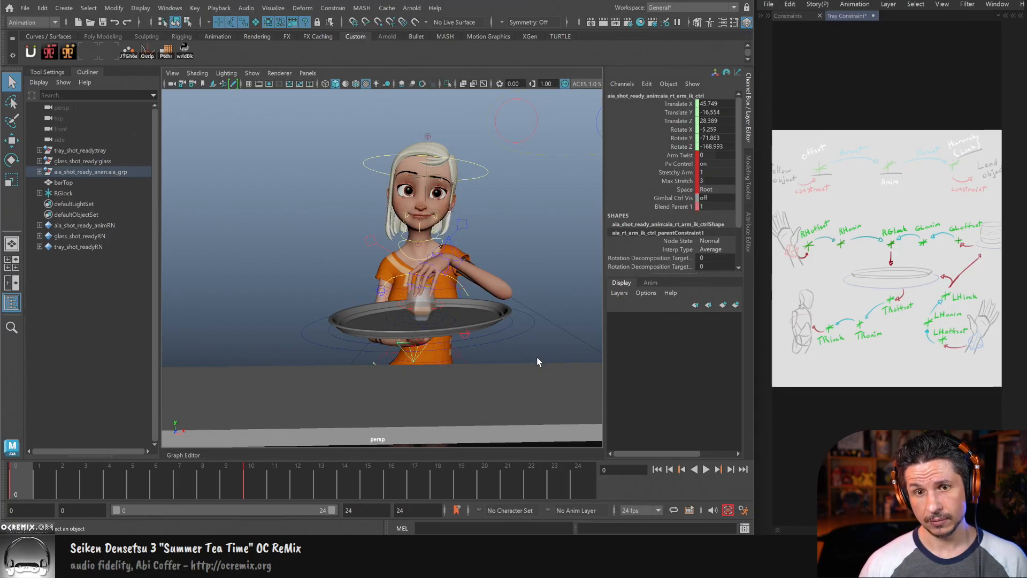
alt+drag(541, 347, 502, 361)
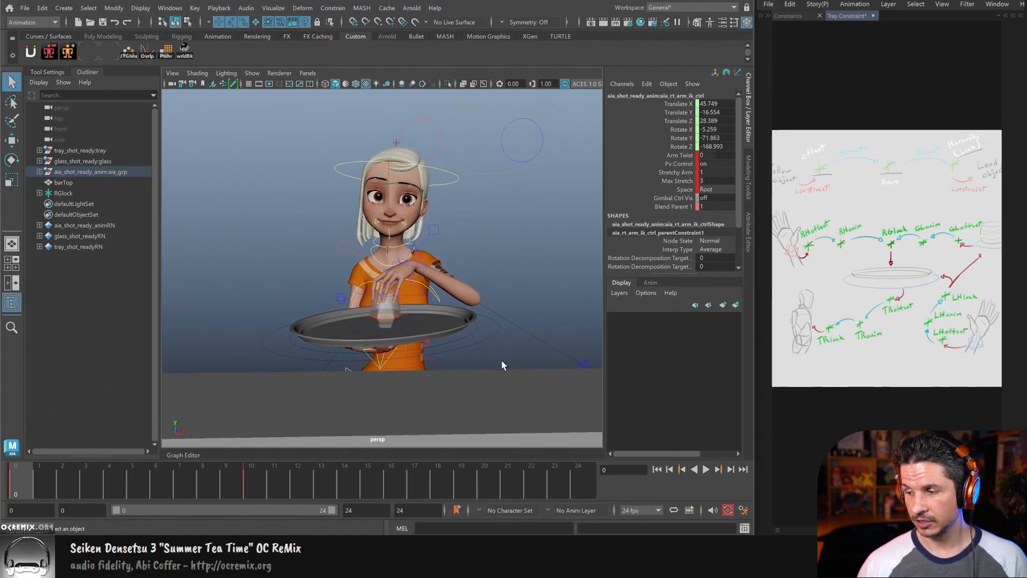
alt+middle_drag(468, 337, 440, 312)
alt+right_drag(440, 312, 483, 321)
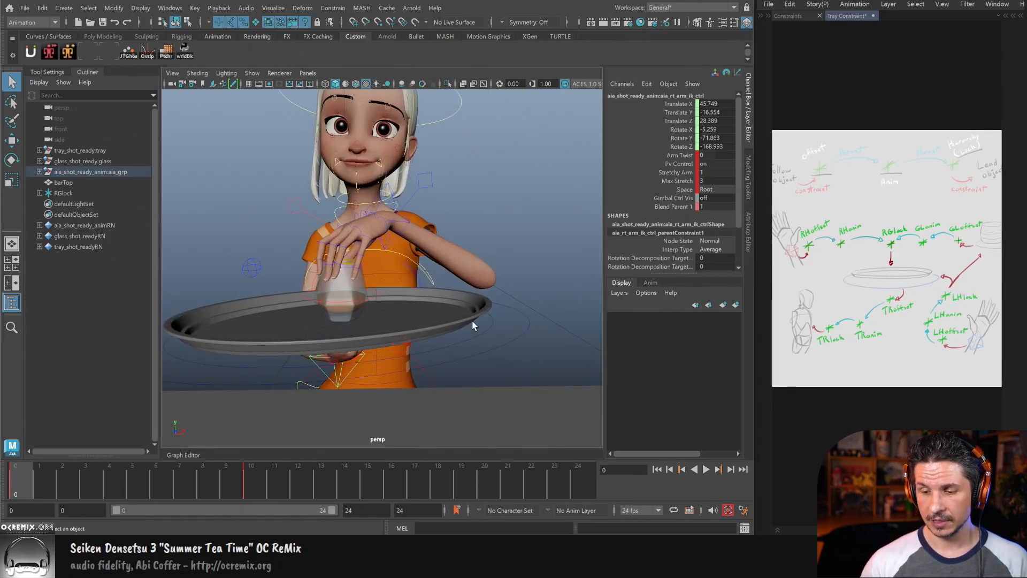
click(374, 330)
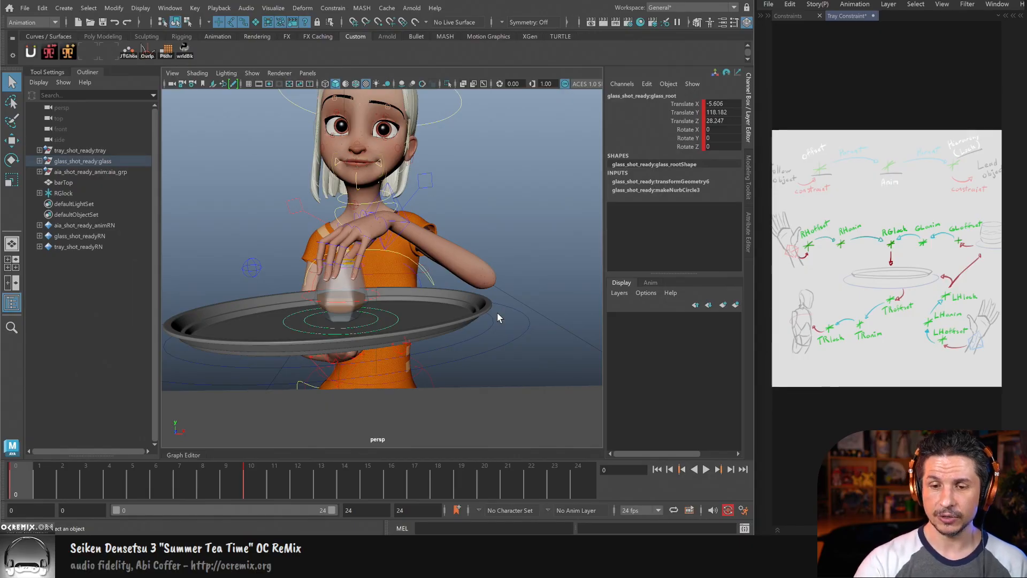
Step: Create a locator, place it beside the character at about 45.8, 122.4, 0 and scale it uniformly to about 9.2
click(63, 8)
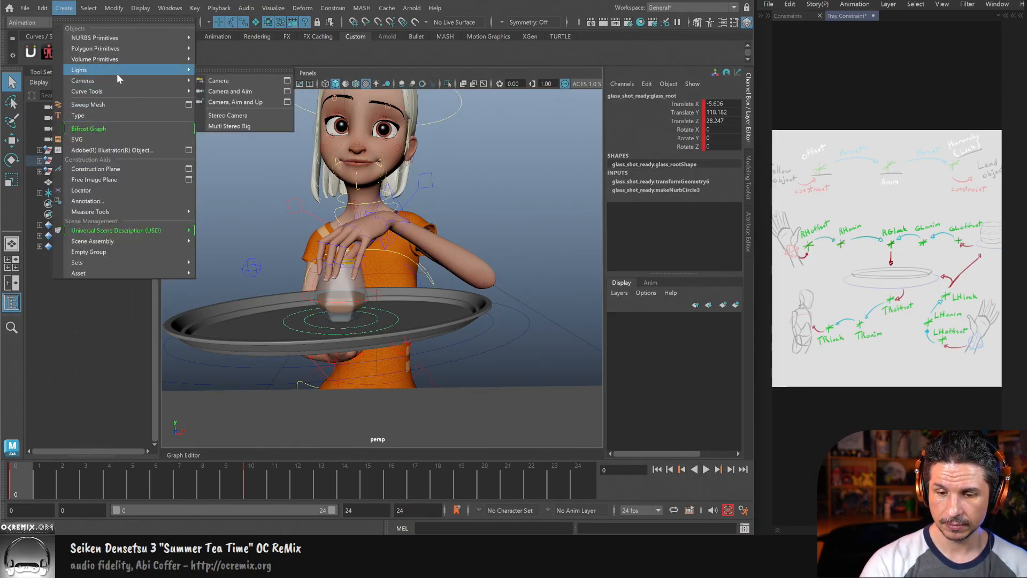
click(125, 190)
alt+right_drag(499, 257, 377, 306)
key(w)
alt+right_drag(480, 360, 443, 372)
drag(416, 384, 479, 225)
key(r)
drag(438, 268, 455, 269)
alt+middle_drag(448, 272, 411, 312)
alt+right_drag(411, 312, 519, 388)
alt+middle_drag(519, 387, 521, 324)
alt+drag(521, 324, 490, 359)
key(q)
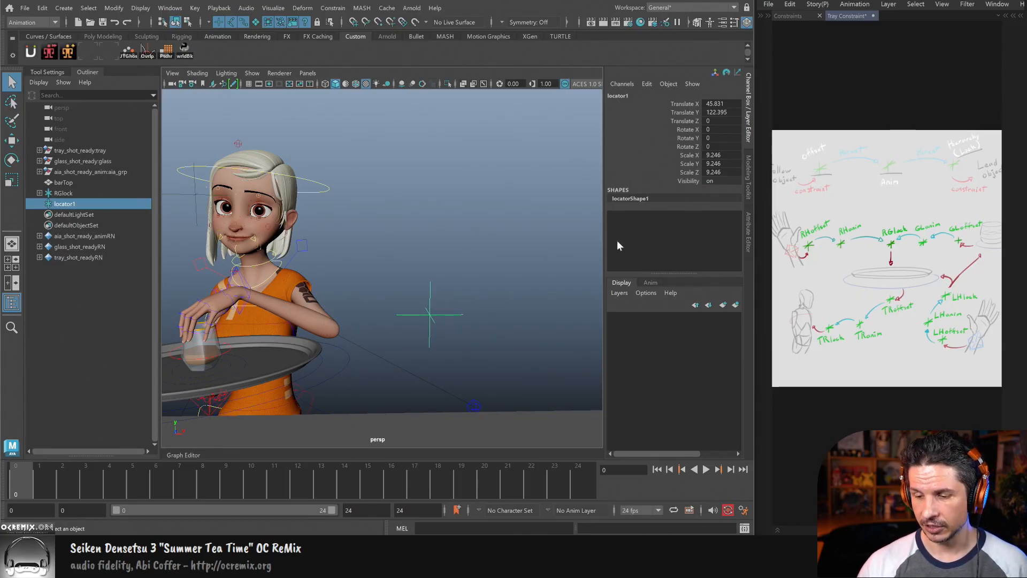
Step: Enable drawing overrides on the new locator's shape and set its index color to yellow
click(749, 241)
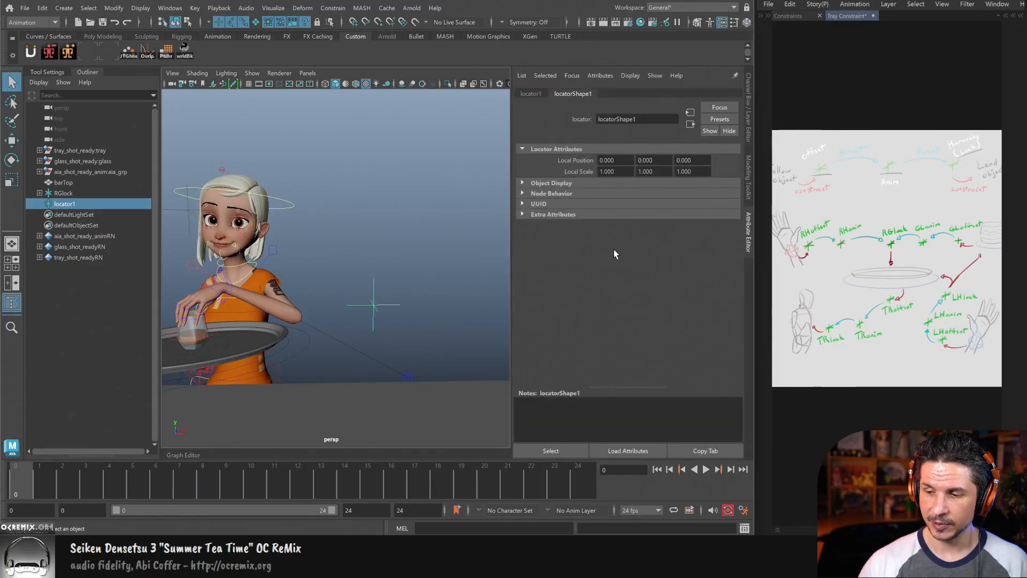
click(522, 183)
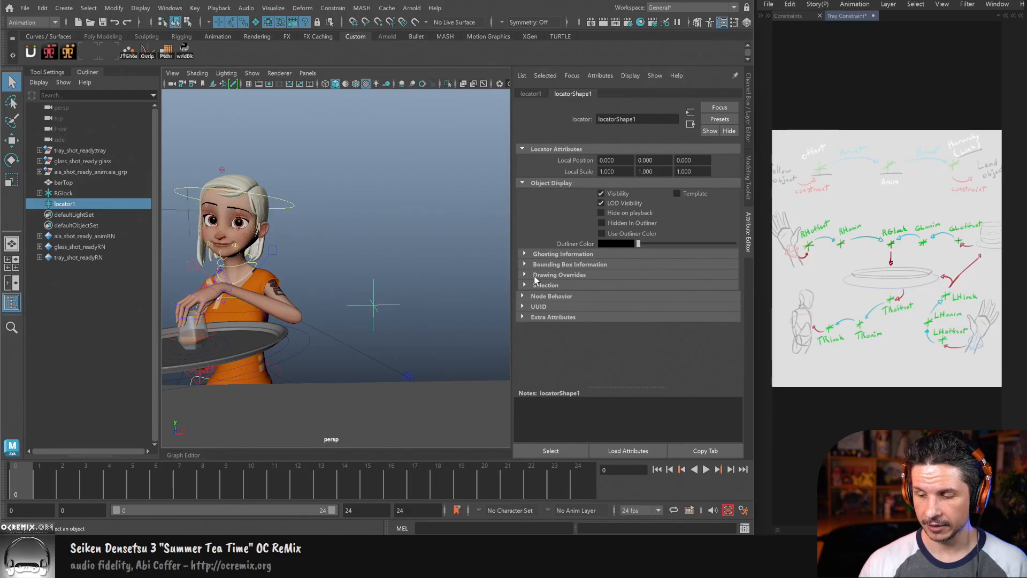
click(526, 275)
click(604, 285)
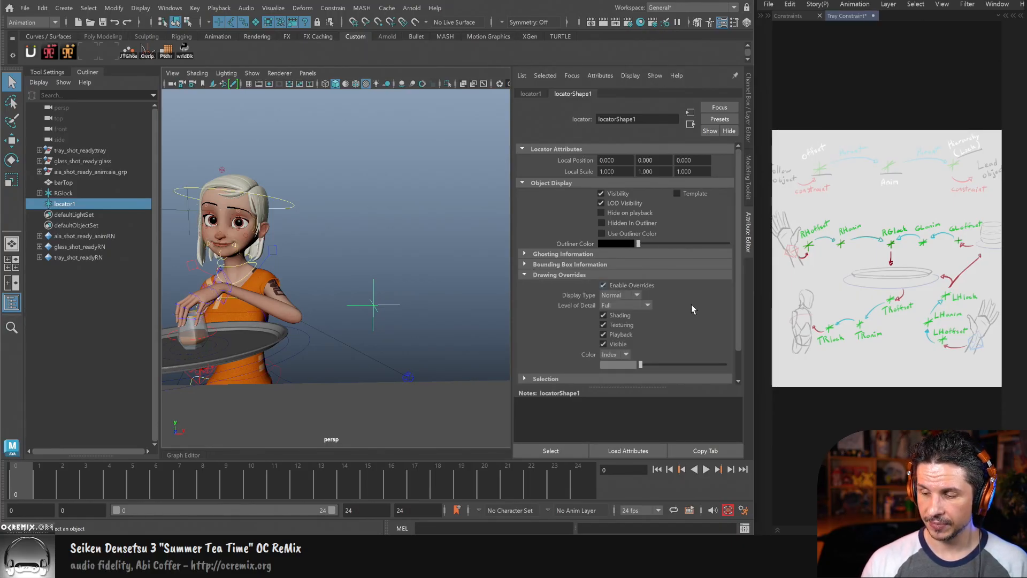
scroll(736, 314, down, 2)
mouse_move(636, 332)
mouse_down()
mouse_move(624, 332)
mouse_move(688, 334)
mouse_up()
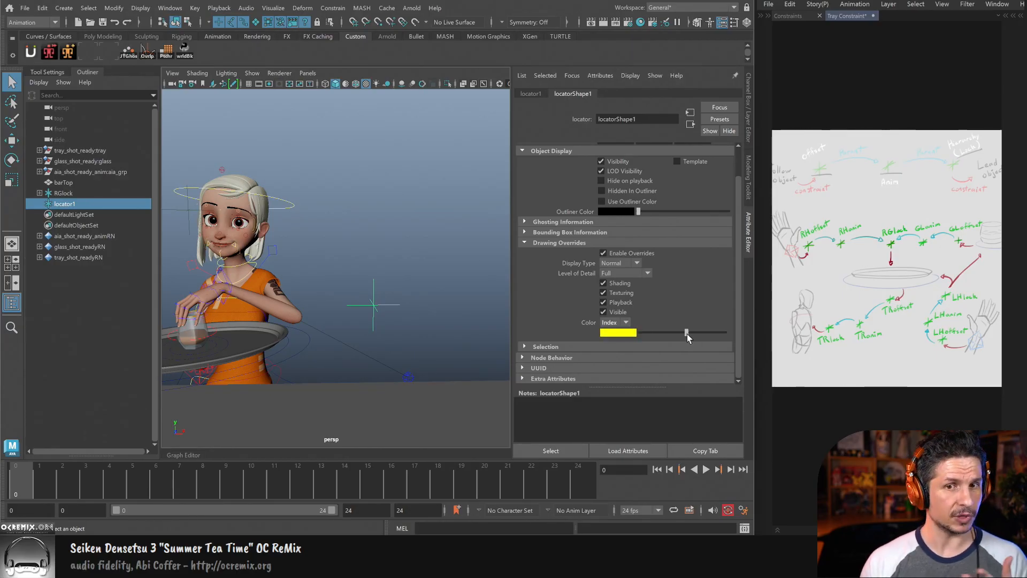
Step: Switch the locator's override color to RGB and set it to magenta, about hue 306, saturation 0.99 and value 0.61
click(614, 323)
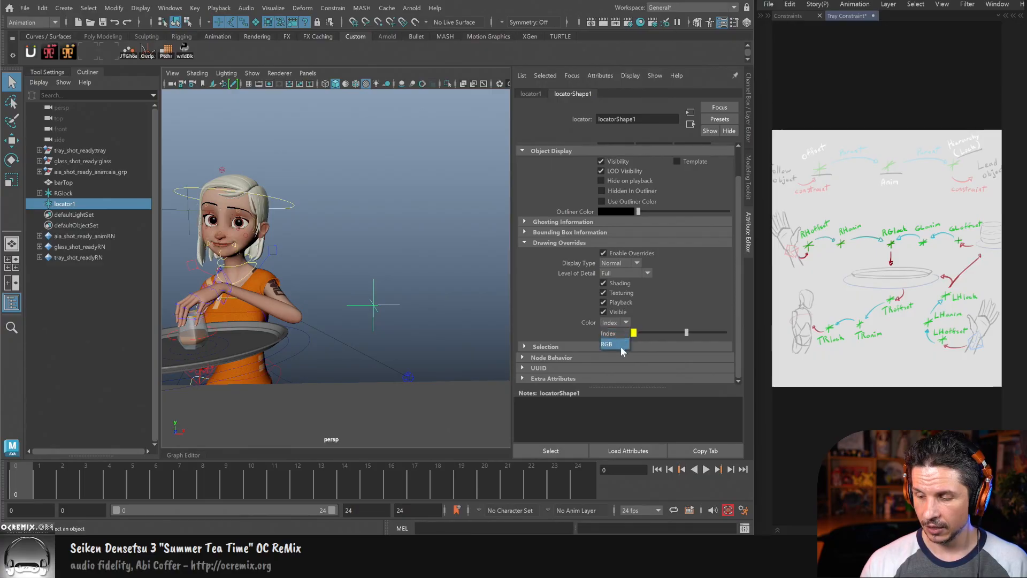
click(621, 343)
click(632, 334)
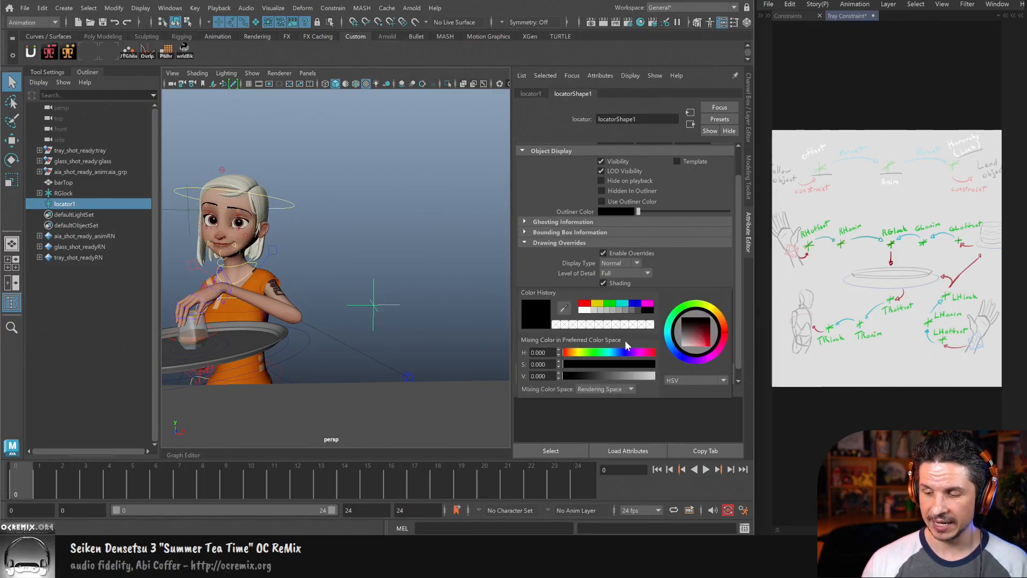
drag(705, 331, 706, 347)
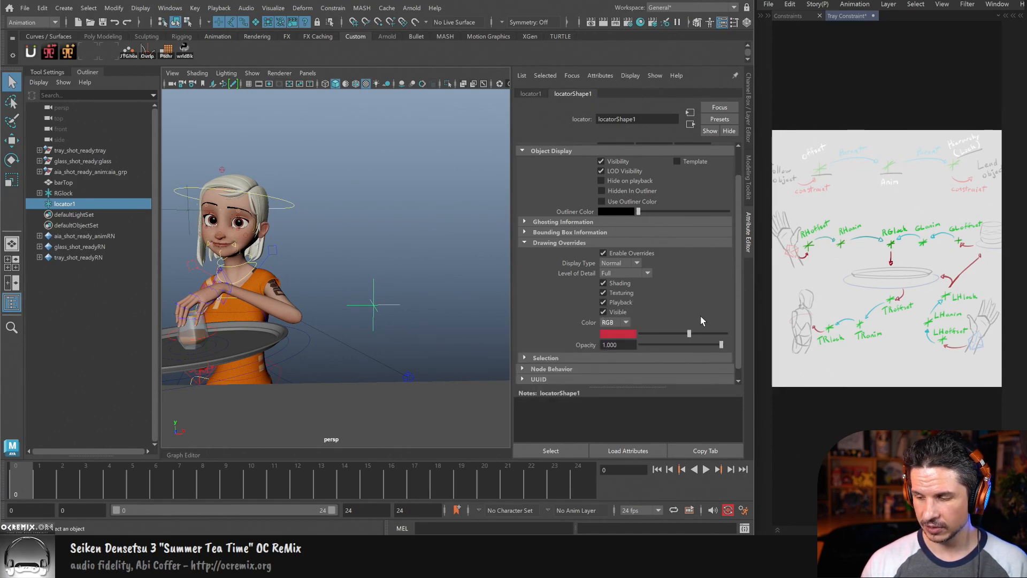
click(626, 338)
mouse_move(725, 345)
mouse_down()
mouse_move(717, 354)
mouse_move(715, 342)
mouse_up()
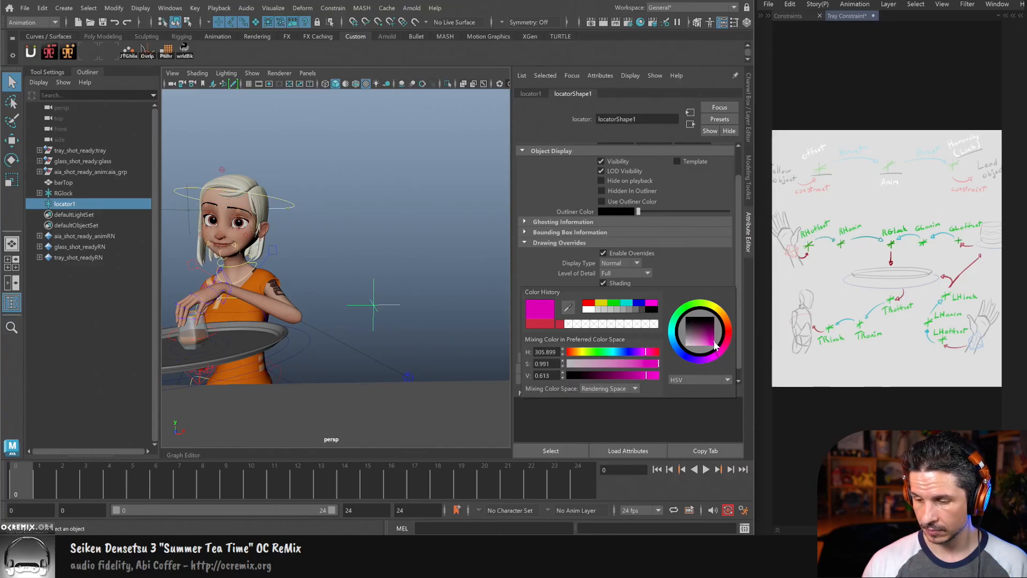
click(435, 332)
alt+drag(447, 344, 427, 305)
click(447, 290)
click(748, 121)
alt+middle_drag(502, 303, 437, 319)
scroll(437, 319, down, 1)
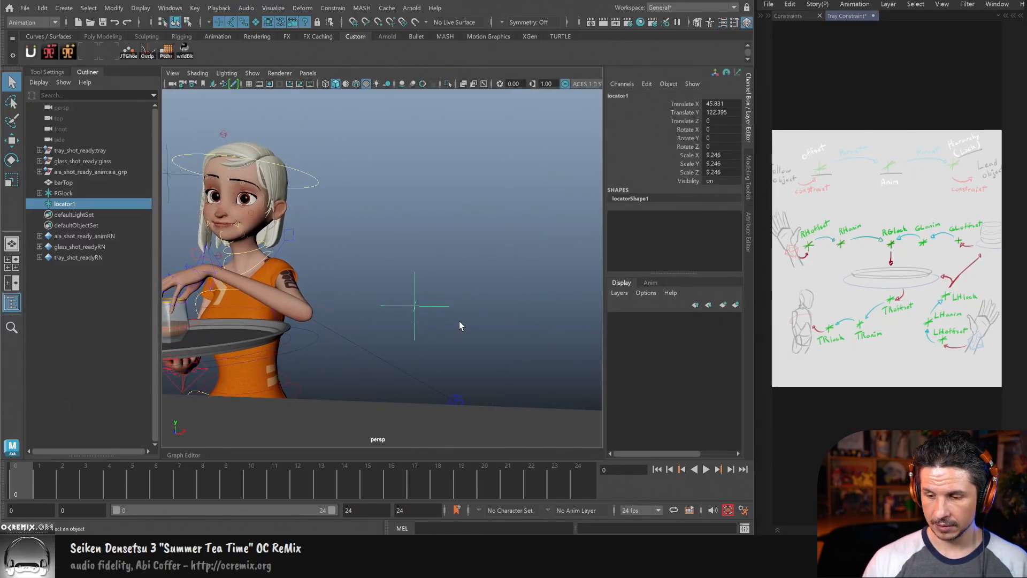
Step: Duplicate the magenta locator and move the copy along X to about 64.2
key(ctrl+d)
key(w)
drag(473, 309, 541, 309)
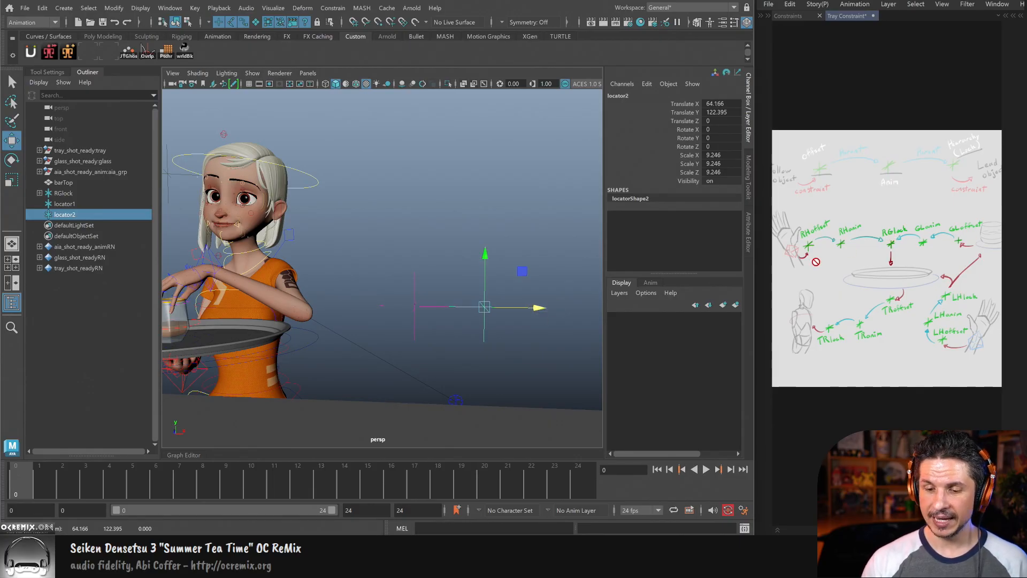
Step: Check the RGlock locator against the diagram and rename the duplicated magenta locator GLoffset
alt+drag(348, 301, 473, 361)
click(392, 180)
alt+drag(400, 200, 403, 186)
alt+drag(438, 247, 458, 290)
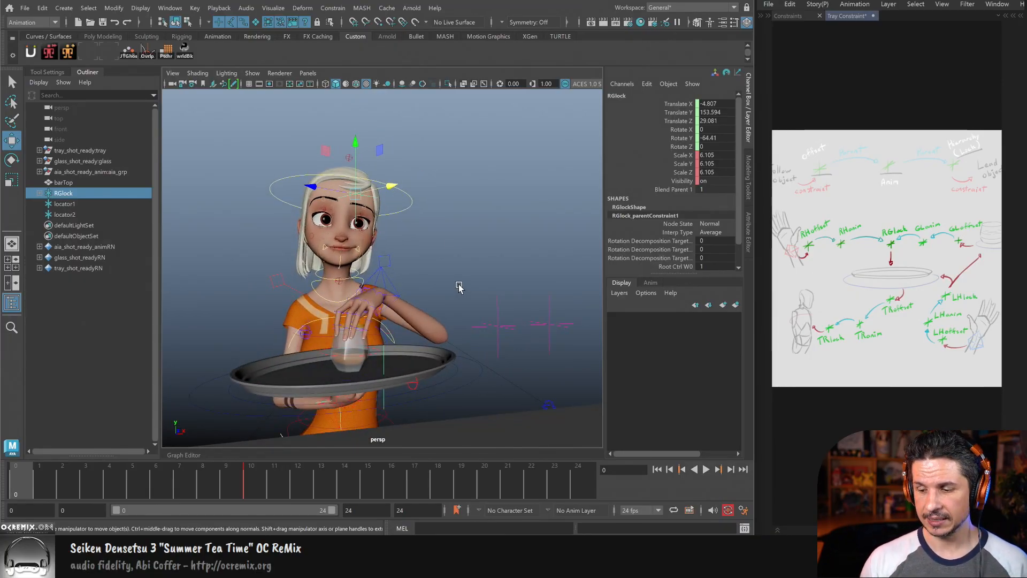
alt+middle_drag(544, 326, 474, 360)
alt+drag(475, 360, 464, 357)
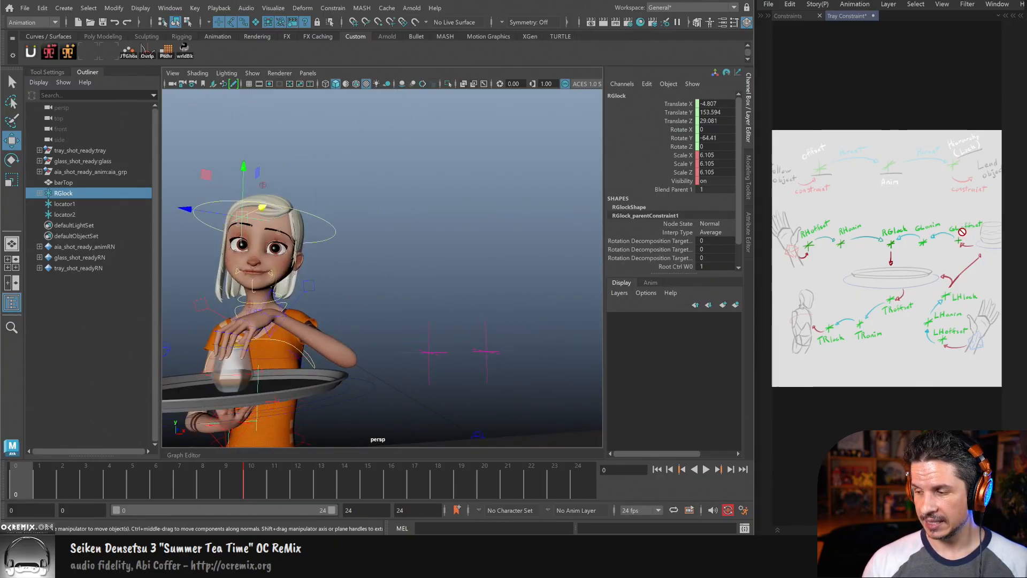
alt+middle_drag(515, 365, 531, 350)
alt+drag(531, 350, 527, 328)
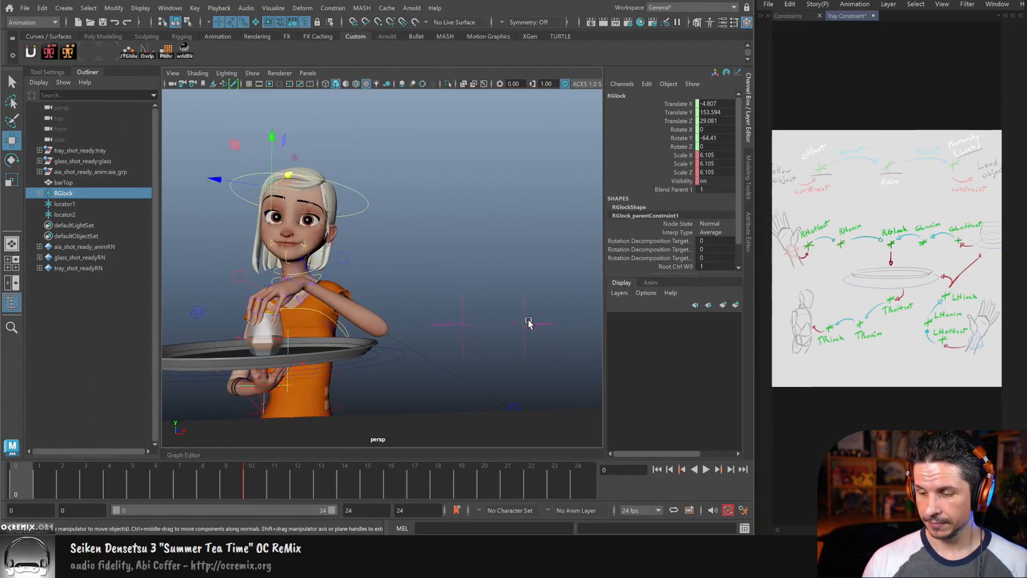
click(524, 322)
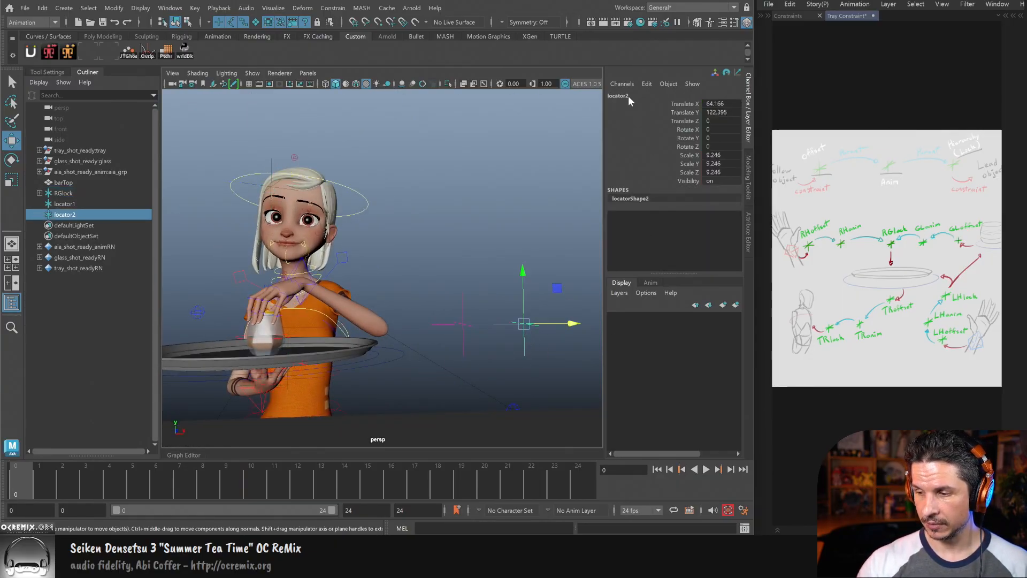
click(628, 97)
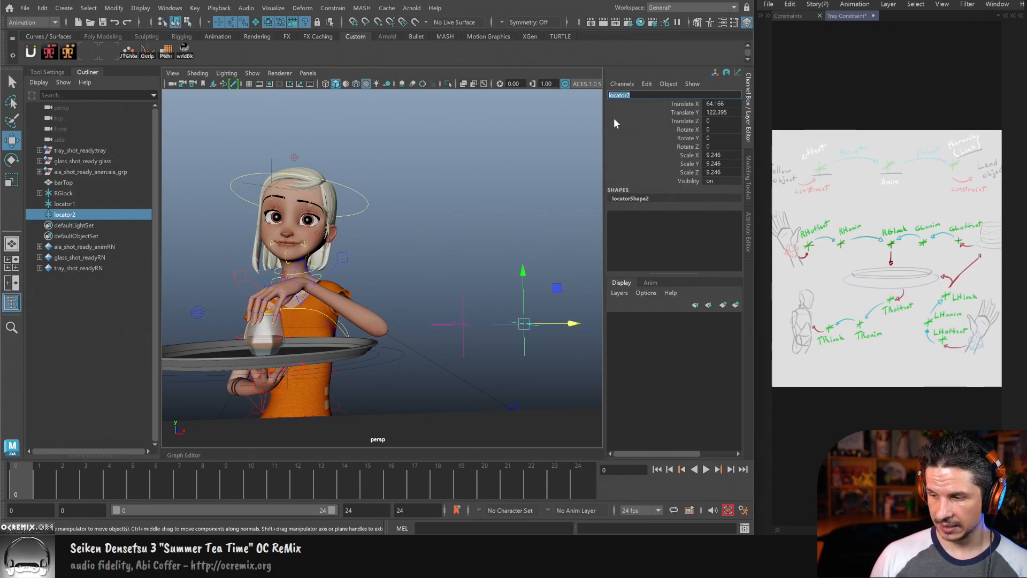
text(GLOffse)
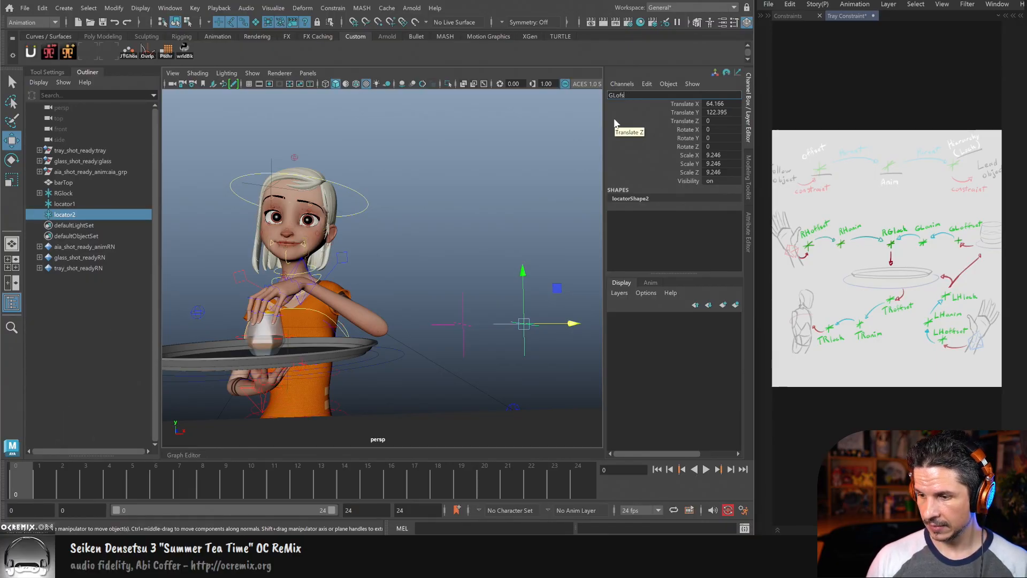
text(set)
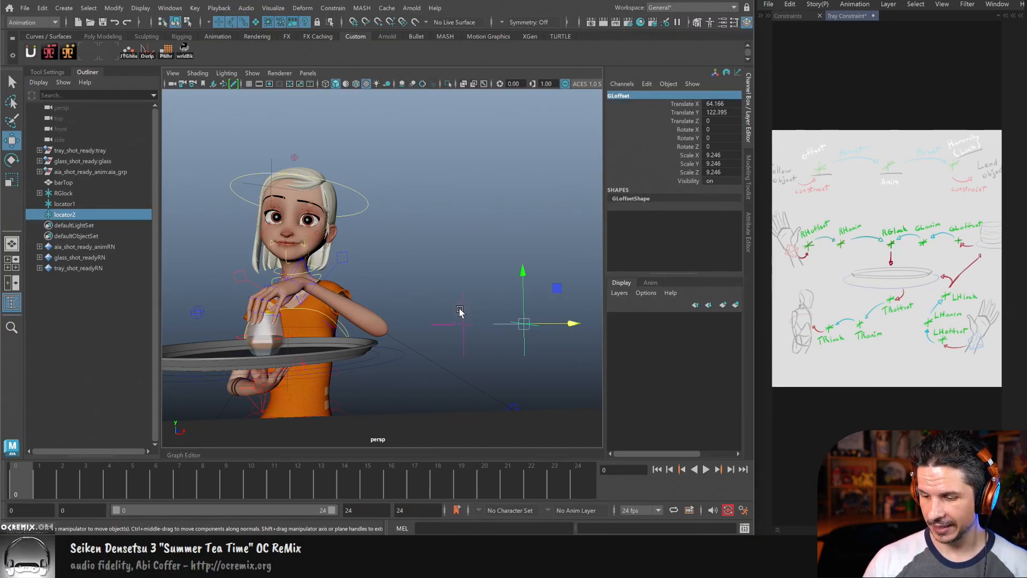
Step: Rename the original magenta locator GLanim and lower it to about 120 in Y
click(462, 310)
drag(463, 274, 463, 304)
double_click(621, 96)
text(GLanim)
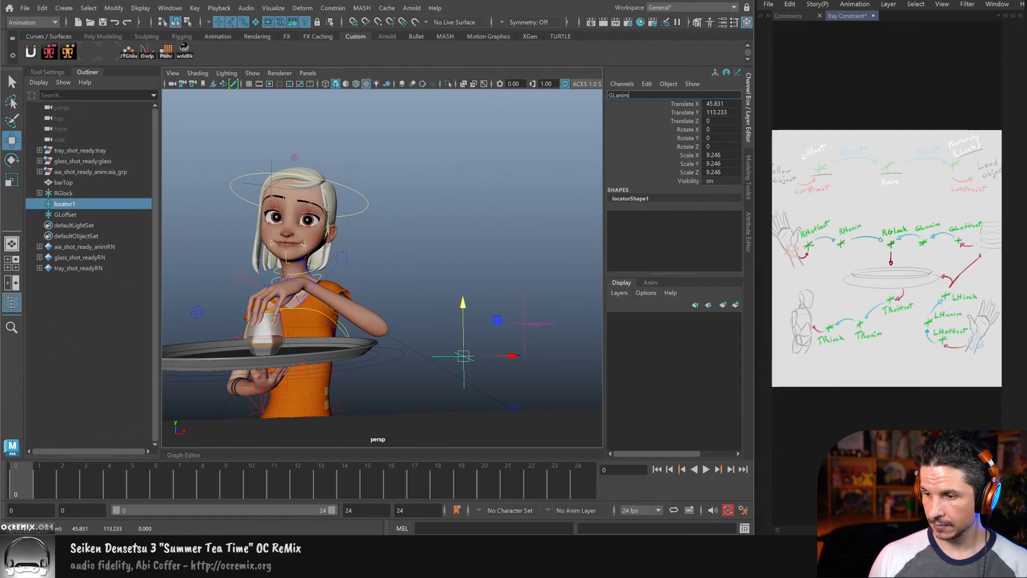
key(Return)
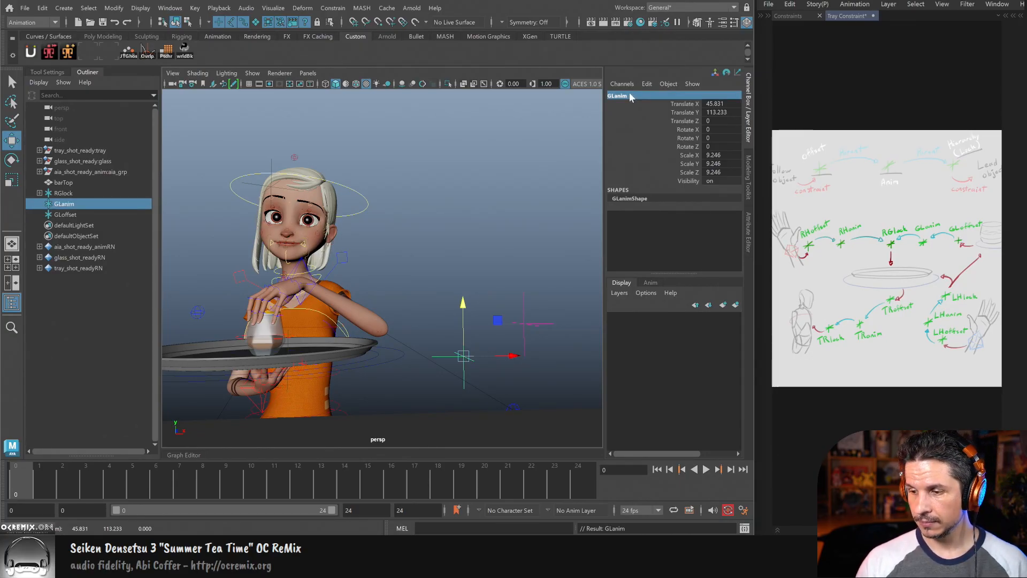
drag(462, 305, 461, 280)
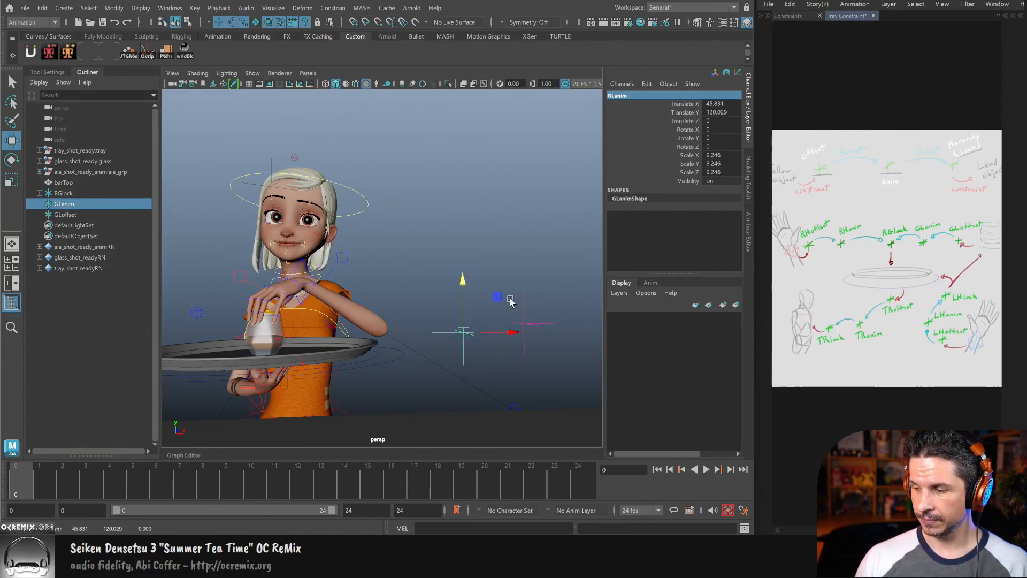
Step: Move the GLanim locator along X toward the tray, to about 25.1
mouse_move(463, 353)
alt+mouse_down()
mouse_move(452, 362)
mouse_move(466, 339)
alt+mouse_up()
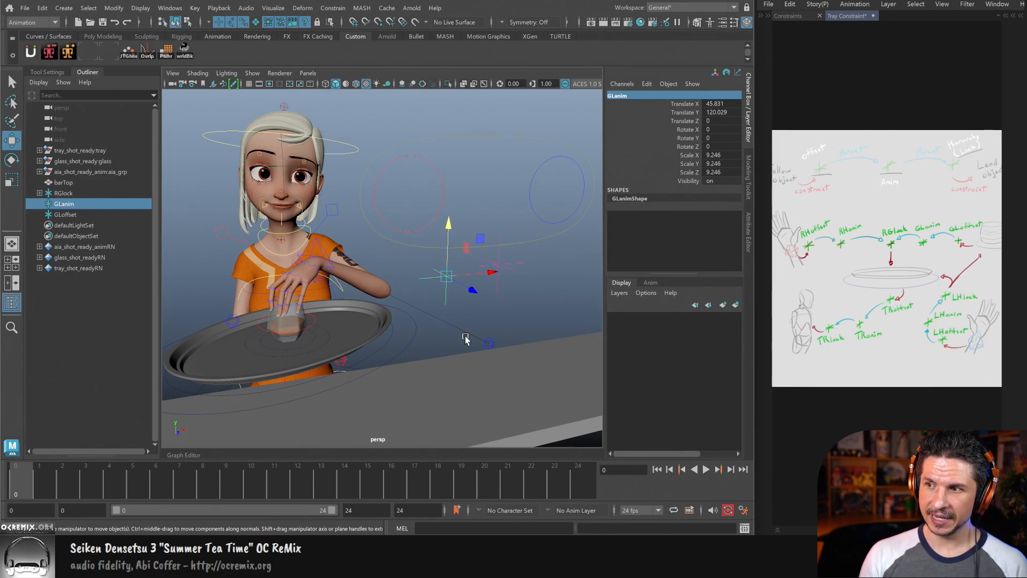
alt+drag(460, 337, 411, 323)
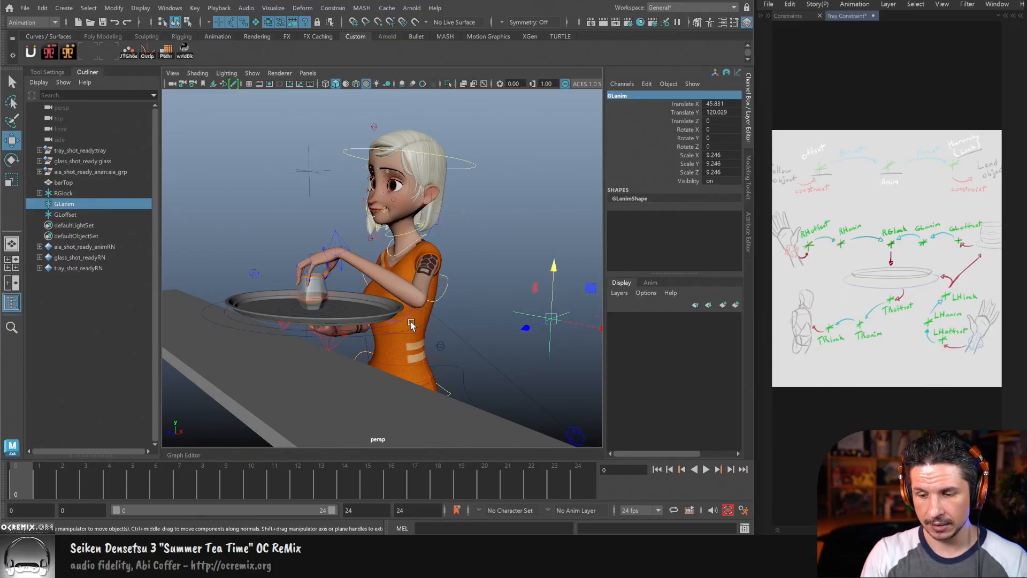
alt+drag(536, 348, 545, 341)
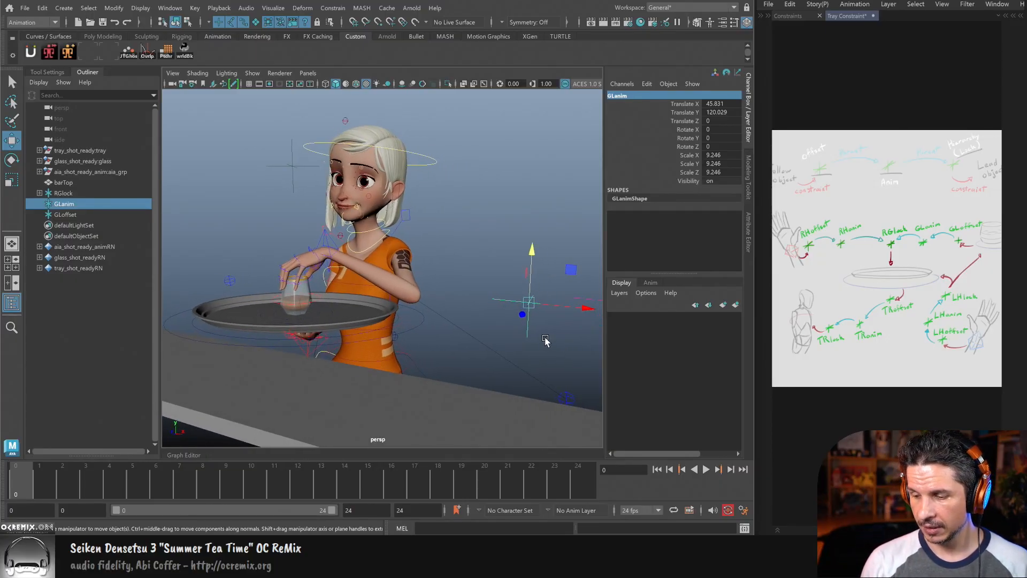
alt+middle_drag(545, 341, 520, 348)
drag(564, 324, 474, 311)
alt+middle_drag(409, 336, 488, 337)
alt+right_drag(489, 337, 493, 350)
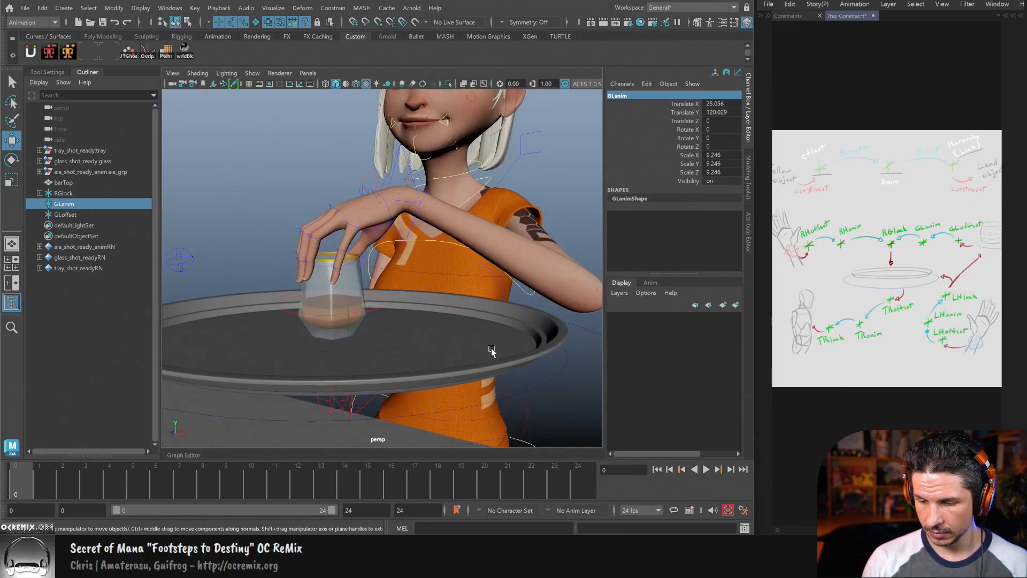
Step: Match all transforms of the GLanim locator to the glass root control, keeping the Match Transformations options available as a floating window
click(406, 325)
alt+drag(405, 325, 417, 357)
click(113, 7)
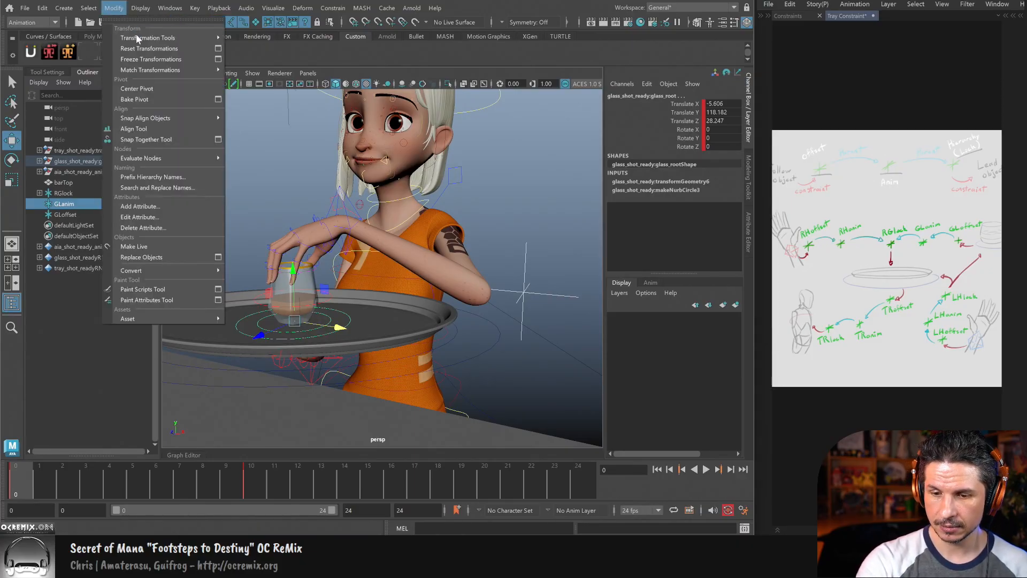
mouse_move(173, 74)
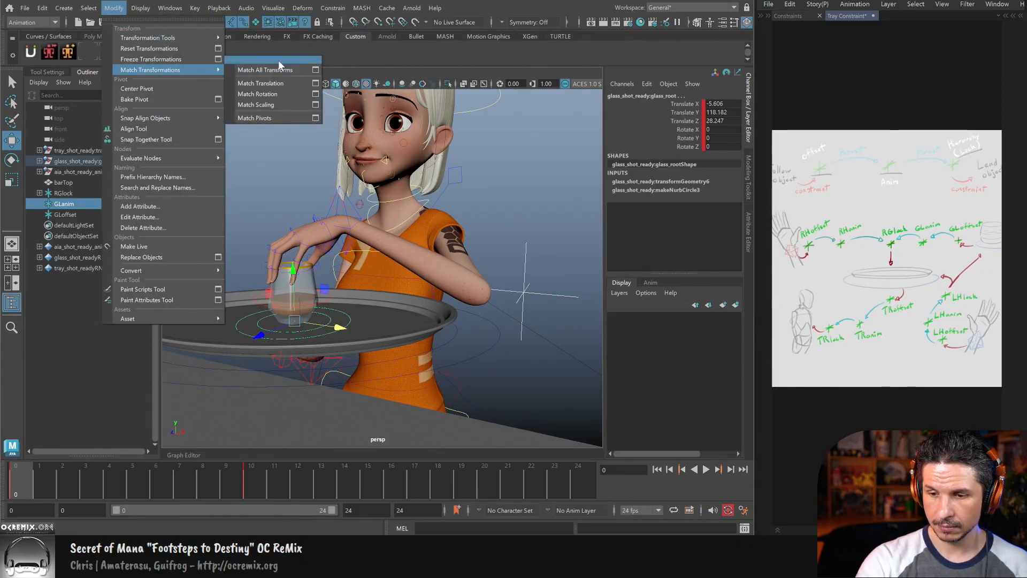
click(273, 59)
drag(277, 46, 551, 96)
click(551, 109)
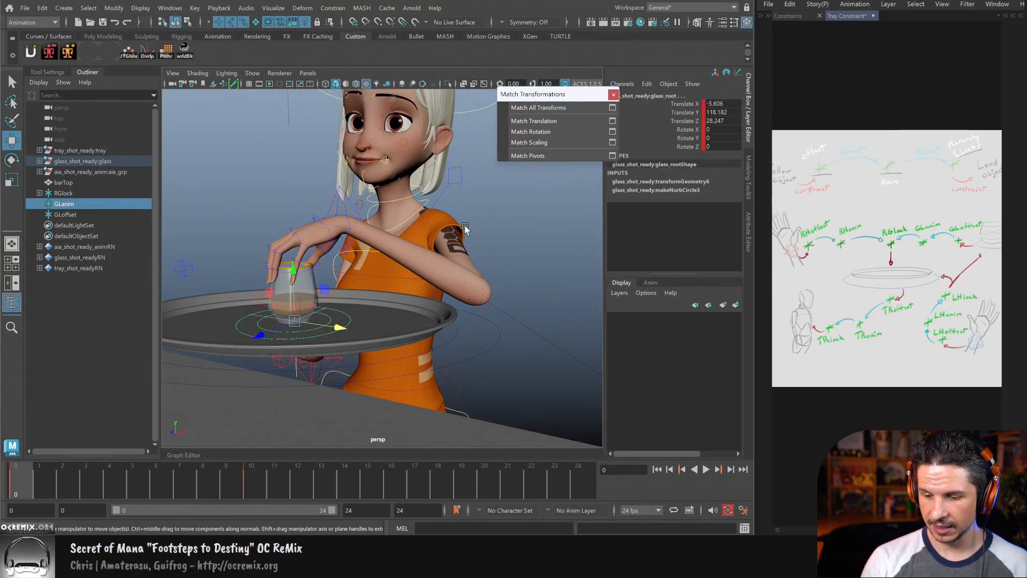
Step: Rotate GLanim about 30.8 in Y and move it to the glass's base edge, about -3.9 in X and 27 in Z
alt+middle_drag(402, 304, 455, 267)
alt+right_drag(456, 267, 571, 295)
alt+middle_drag(436, 352, 505, 327)
alt+right_drag(505, 327, 588, 332)
alt+drag(589, 333, 494, 332)
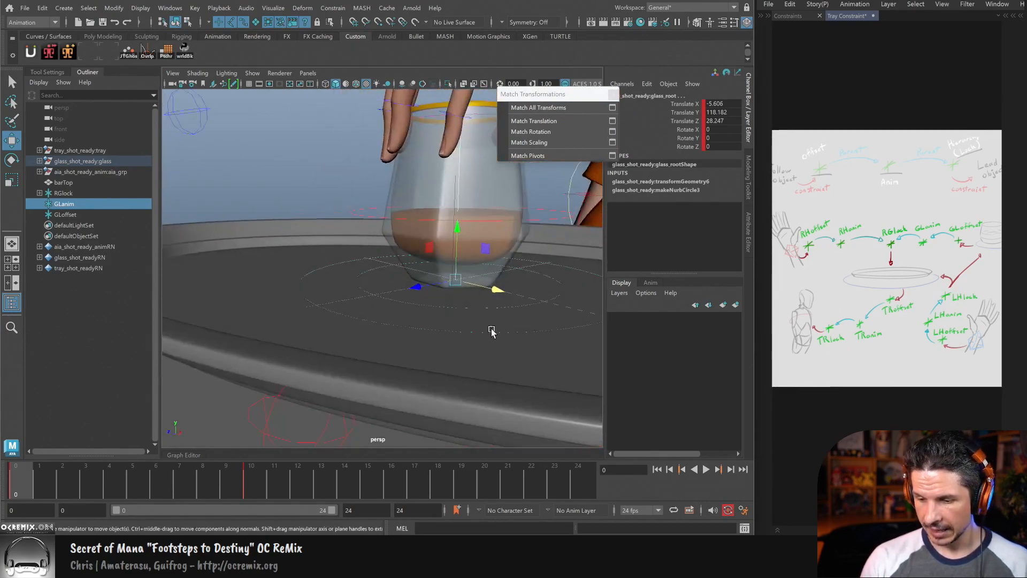
click(410, 268)
alt+drag(516, 297, 500, 341)
click(511, 298)
key(e)
key(w)
key(e)
key(w)
click(418, 363)
alt+right_drag(499, 341, 490, 336)
Step: Match all transforms of the GLoffset locator to the glass root control
drag(572, 295, 550, 328)
alt+drag(478, 336, 467, 336)
alt+right_drag(467, 336, 553, 329)
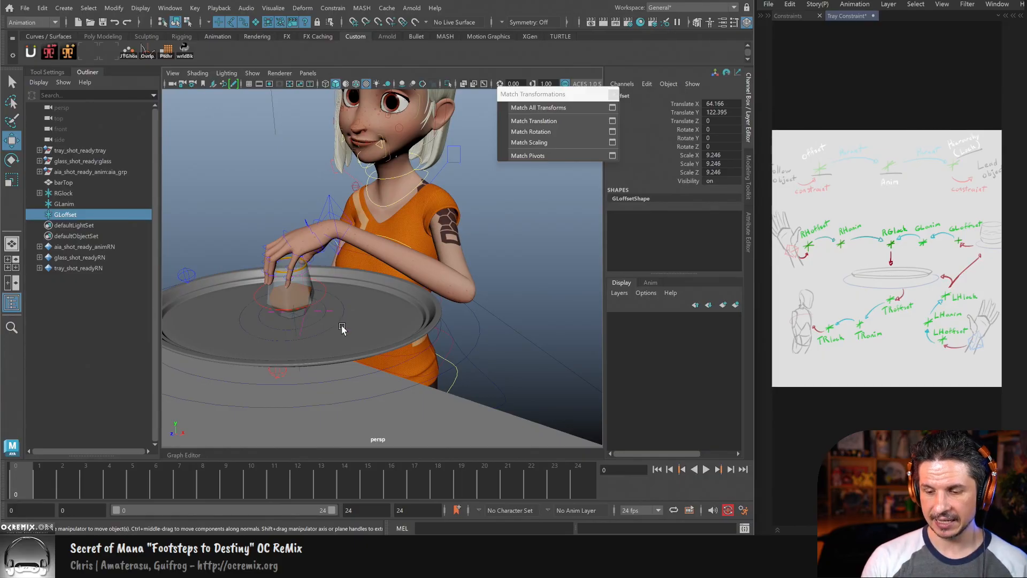
alt+drag(510, 320, 532, 328)
shift+click(261, 309)
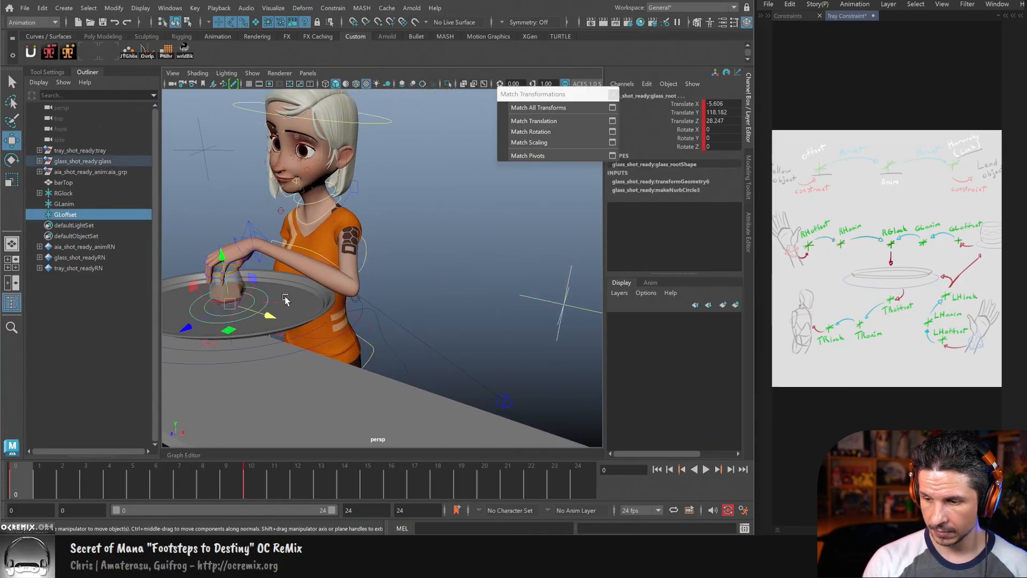
click(557, 121)
Step: Raise GLoffset to about 124 in Y inside the glass and scale it uniformly to about 5.07
alt+drag(402, 284, 449, 259)
key(q)
alt+right_drag(449, 259, 494, 287)
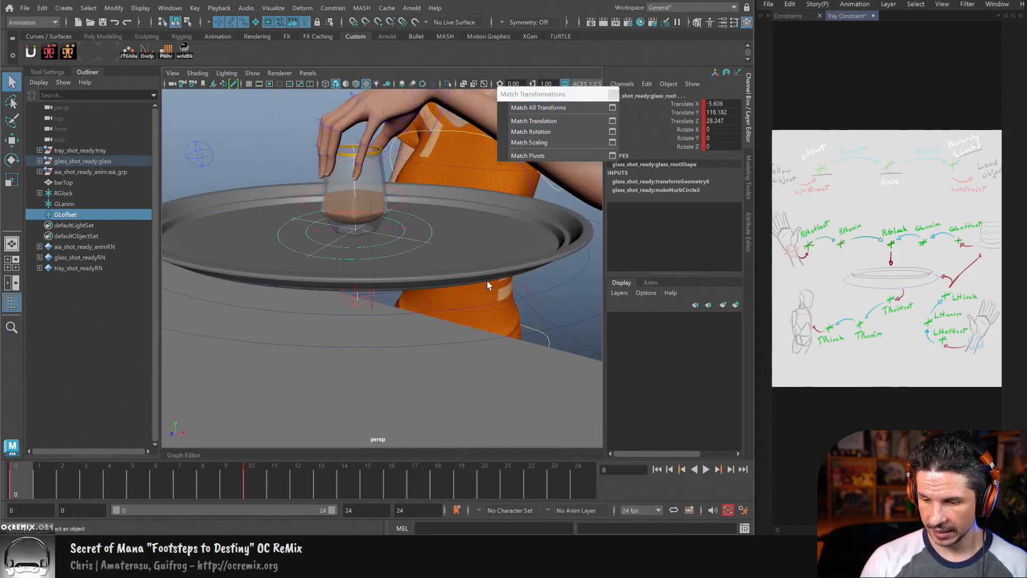
click(420, 242)
key(w)
drag(356, 178, 353, 118)
key(r)
drag(355, 168, 287, 217)
key(w)
drag(355, 116, 354, 128)
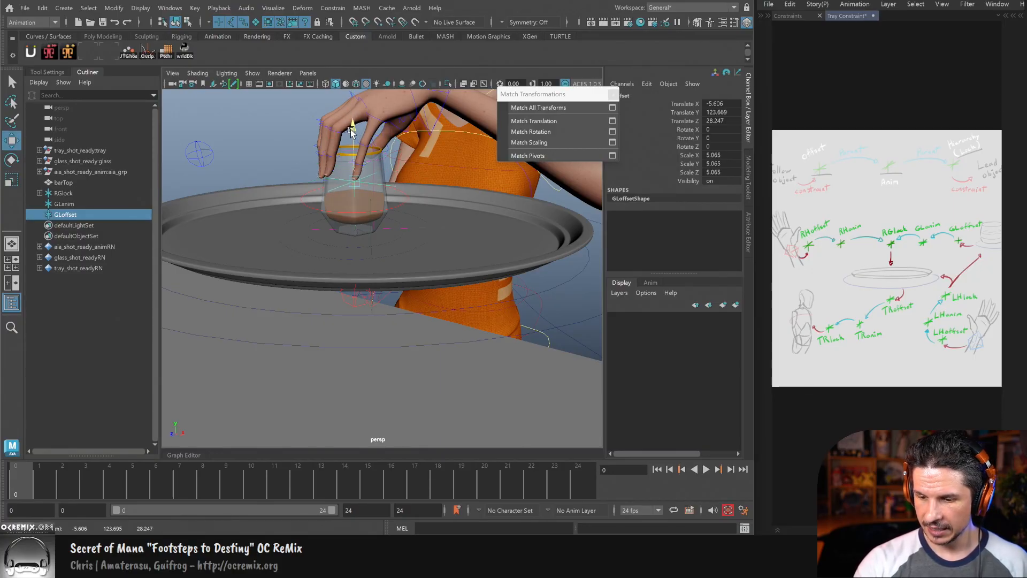
key(q)
Step: Parent-constrain the glass root control to the GLoffset locator
alt+drag(552, 247, 406, 294)
alt+right_drag(406, 294, 453, 323)
alt+drag(453, 323, 450, 335)
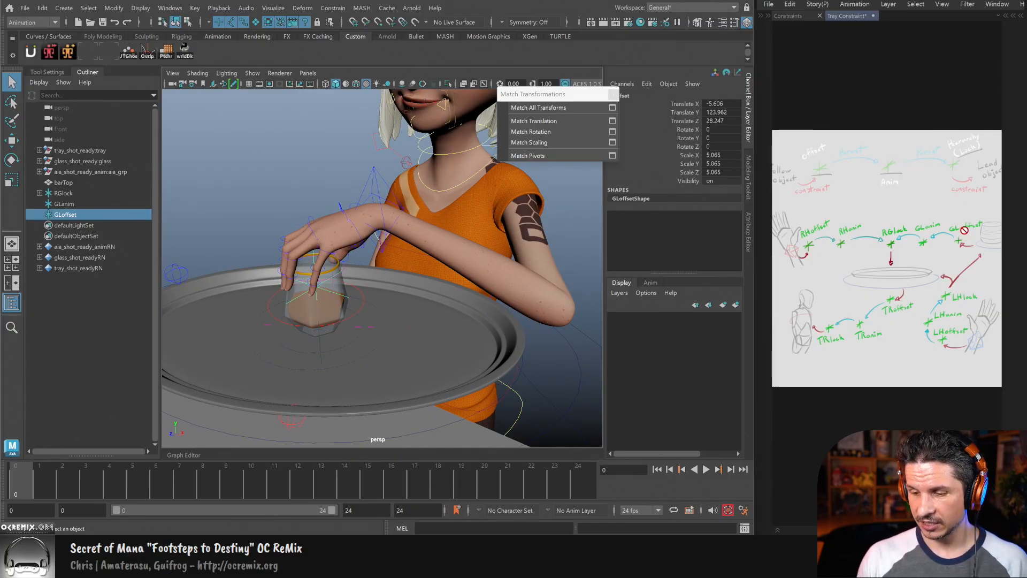
click(374, 352)
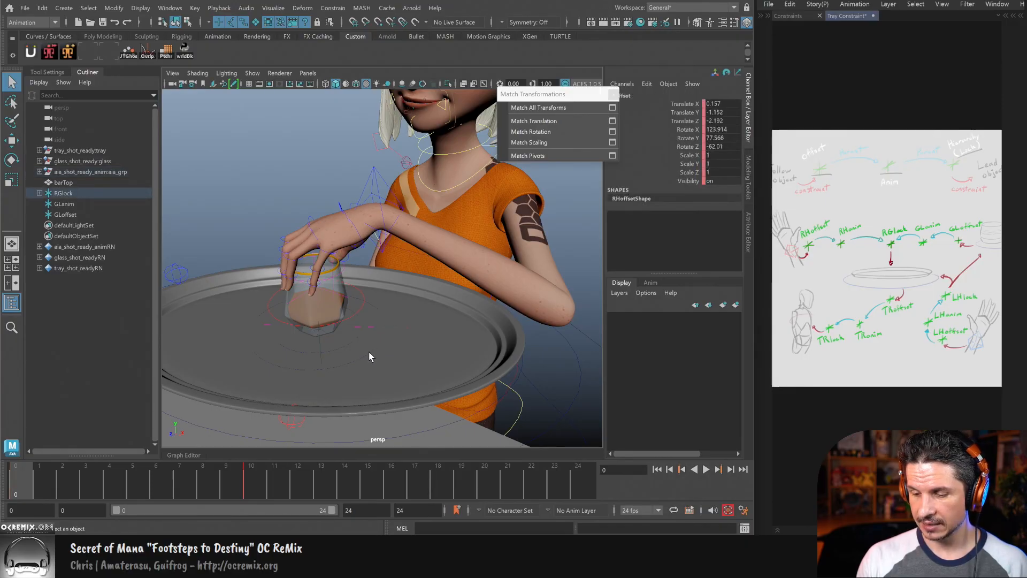
click(369, 357)
key(w)
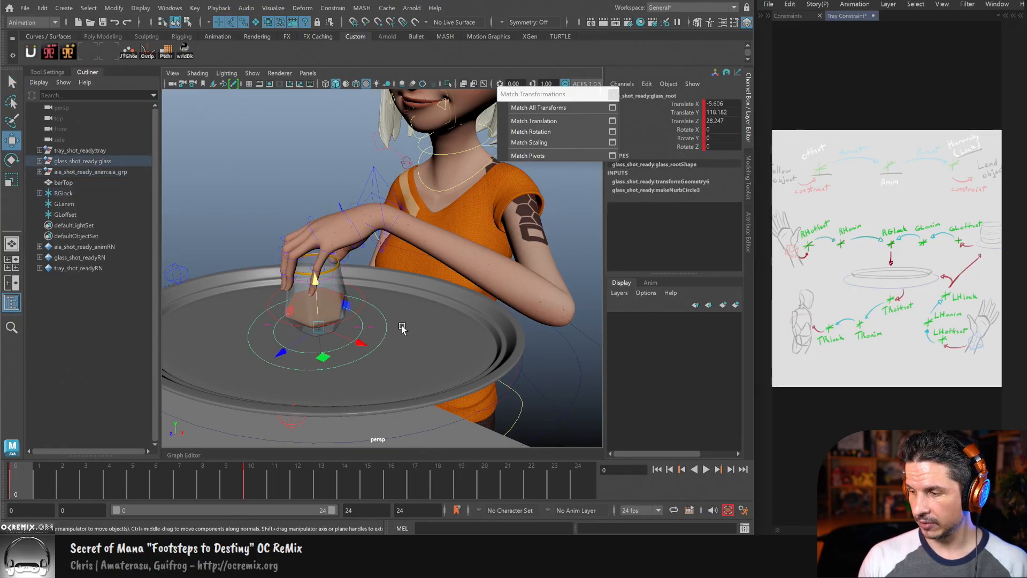
alt+middle_drag(400, 336, 406, 326)
alt+right_drag(406, 325, 548, 297)
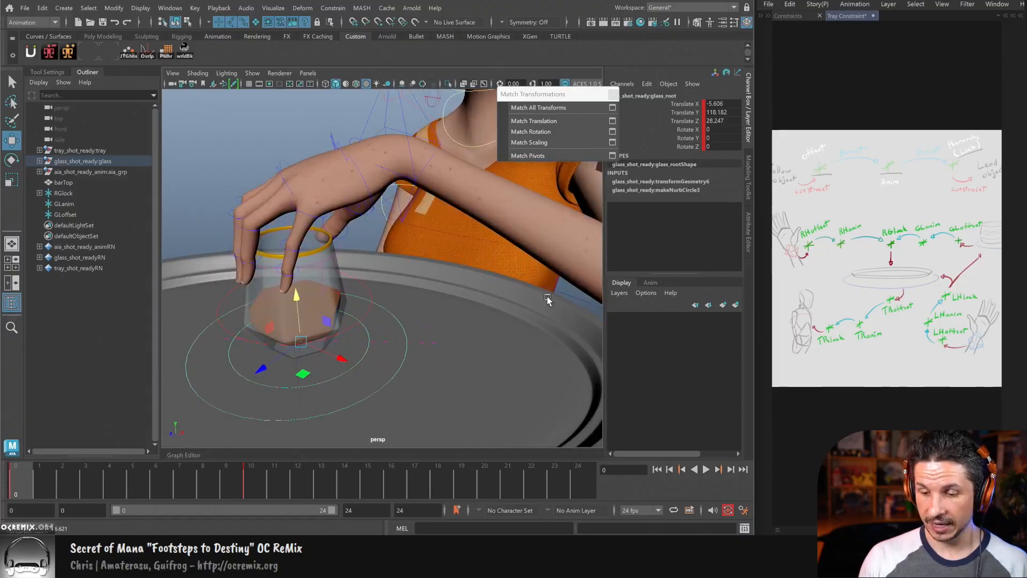
alt+drag(341, 316, 295, 253)
click(296, 256)
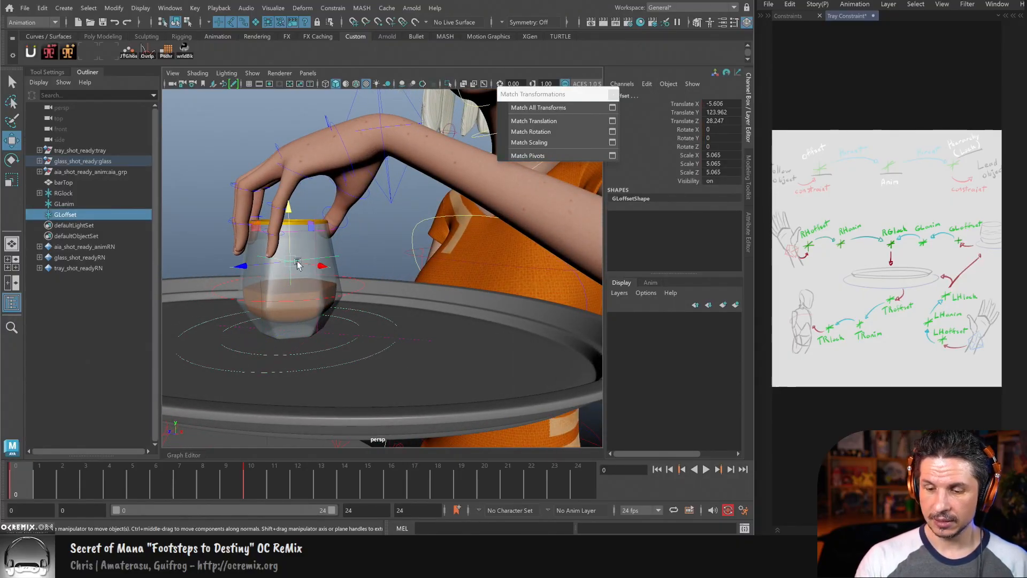
key(q)
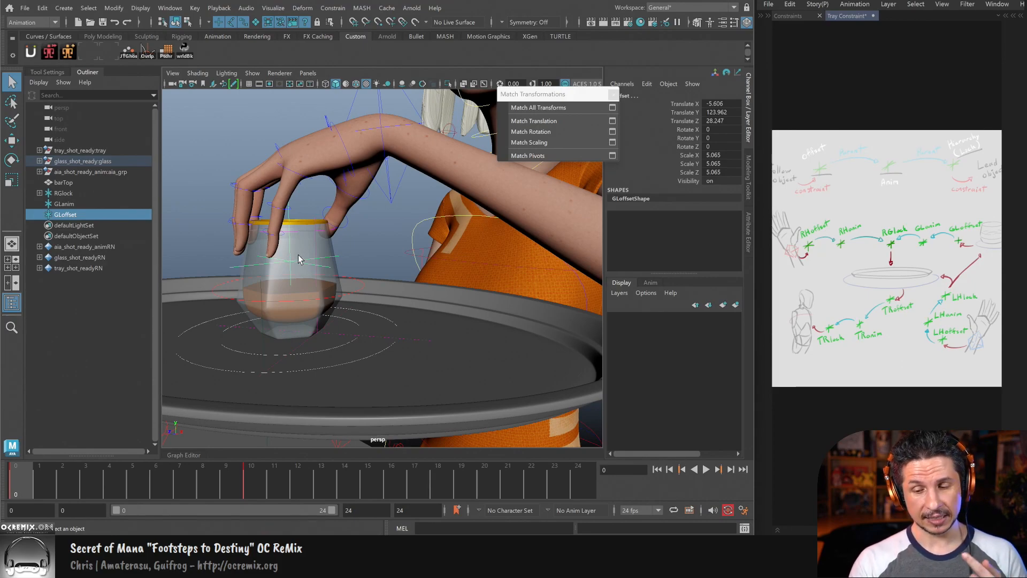
click(261, 259)
click(268, 264)
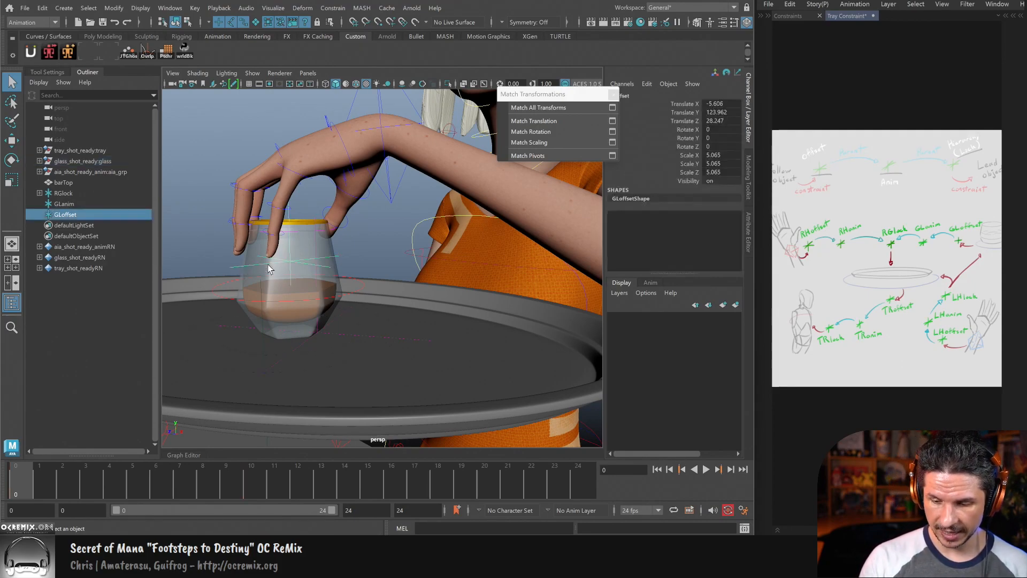
shift+click(368, 354)
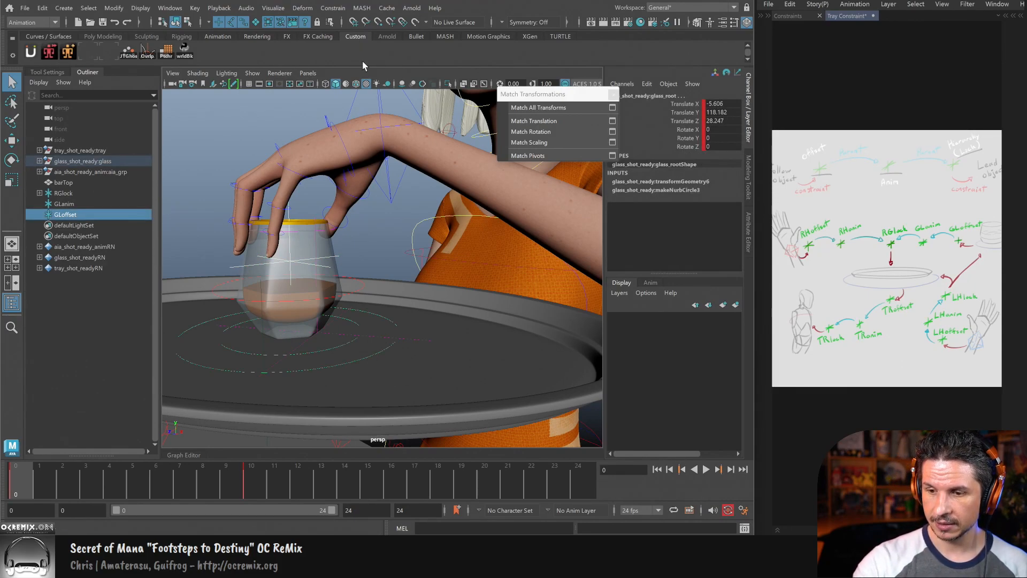
click(333, 8)
click(348, 38)
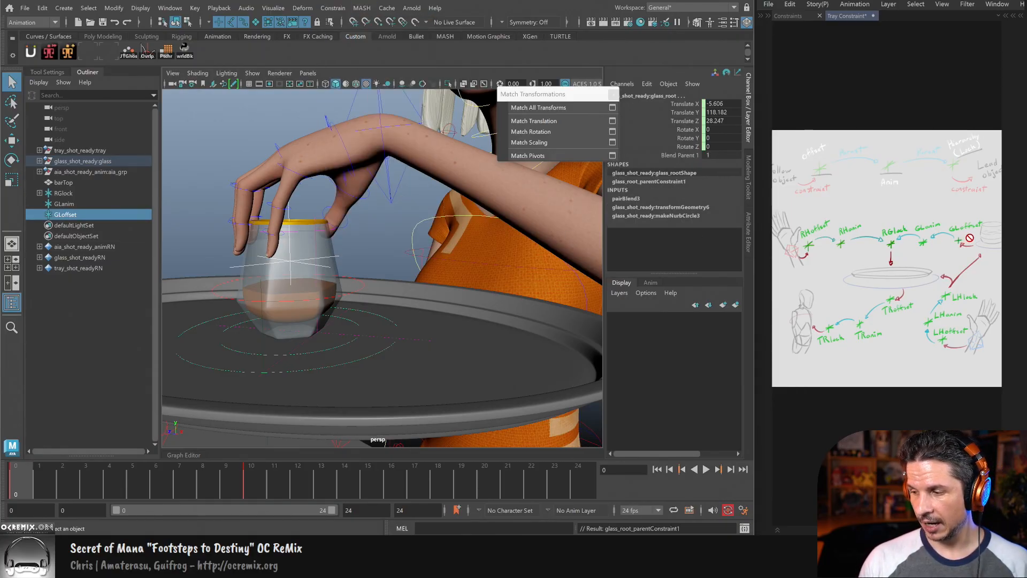
Step: Parent the GLoffset locator under GLanim
click(286, 255)
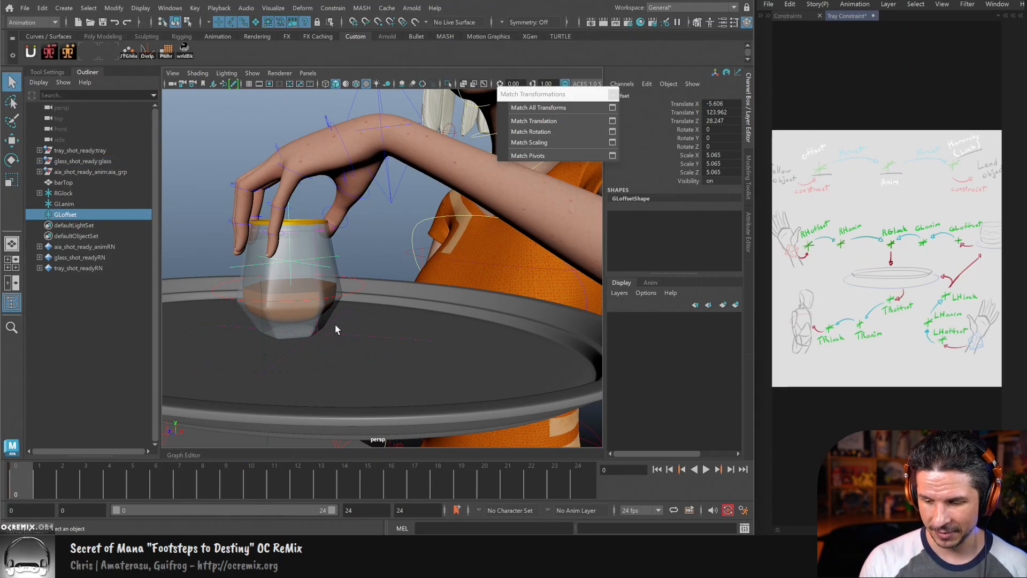
shift+click(387, 336)
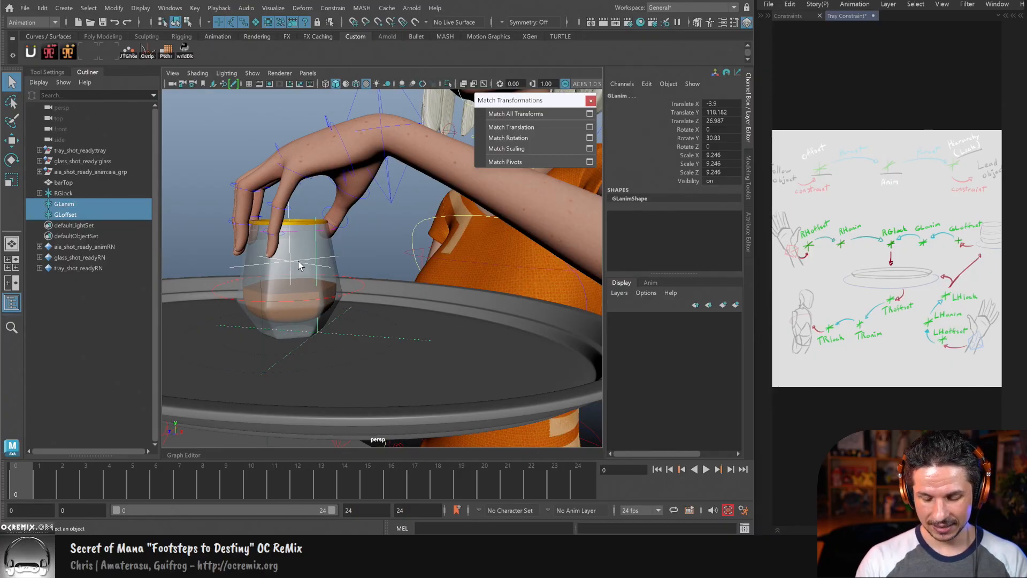
key(p)
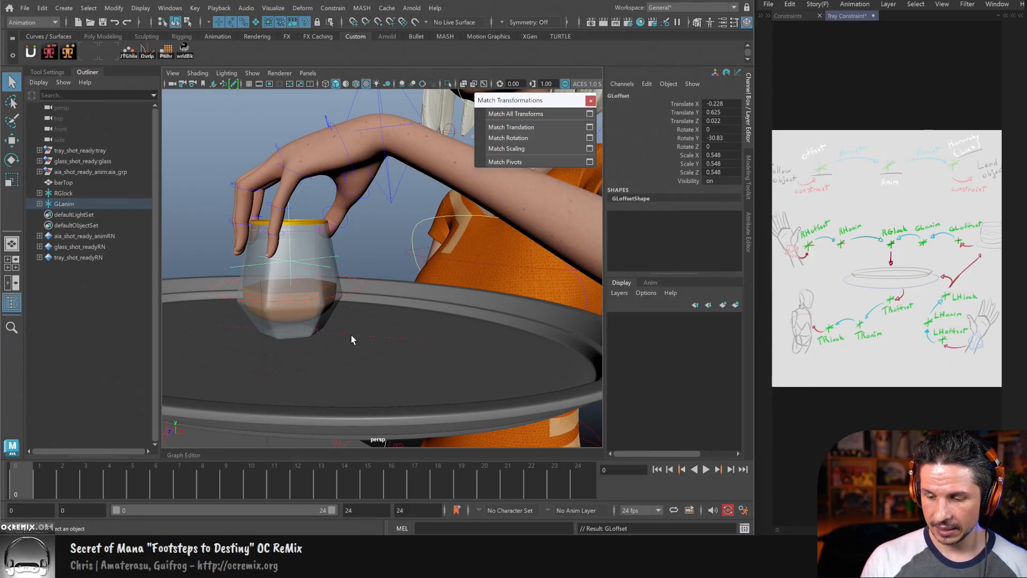
Step: Parent the GLanim locator under RGlock
click(351, 335)
key(f)
scroll(382, 253, down, 5)
shift+click(380, 340)
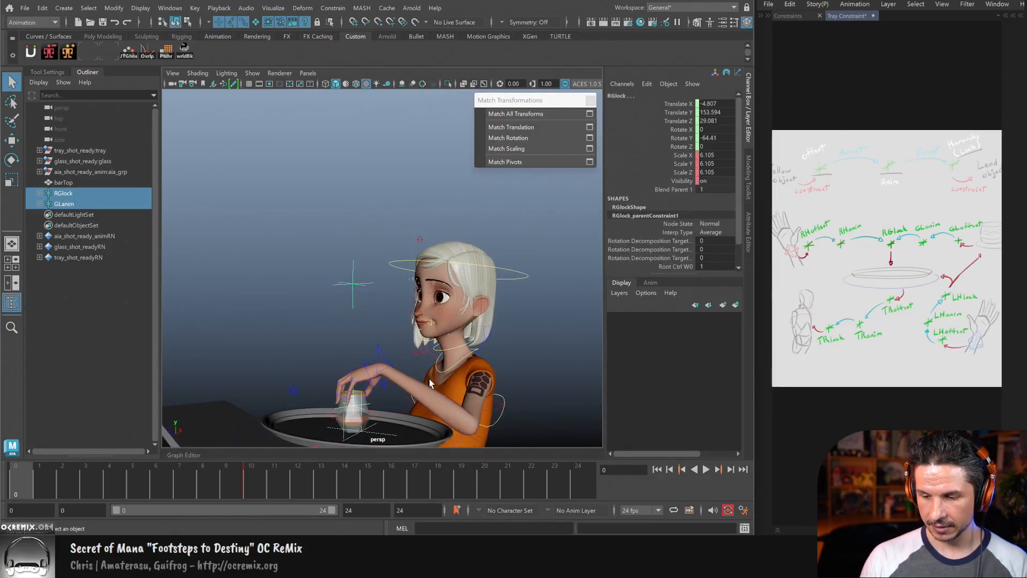
key(p)
Step: Test the hierarchy by moving the tray root control, and undo the move
alt+middle_drag(435, 391, 432, 271)
alt+drag(432, 271, 442, 276)
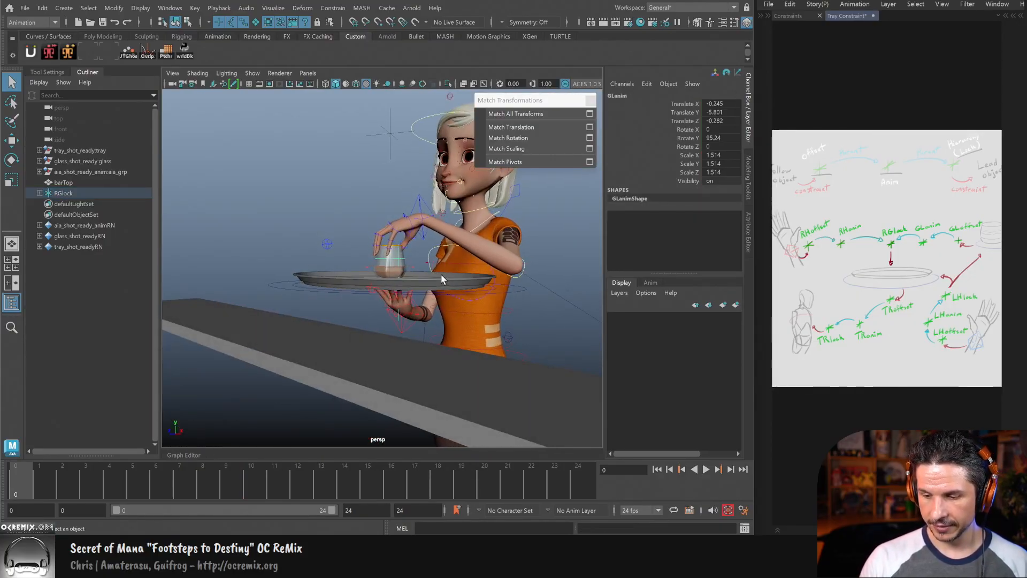
alt+middle_drag(442, 276, 409, 293)
alt+right_drag(408, 293, 478, 296)
alt+drag(479, 297, 478, 313)
alt+right_drag(478, 313, 384, 350)
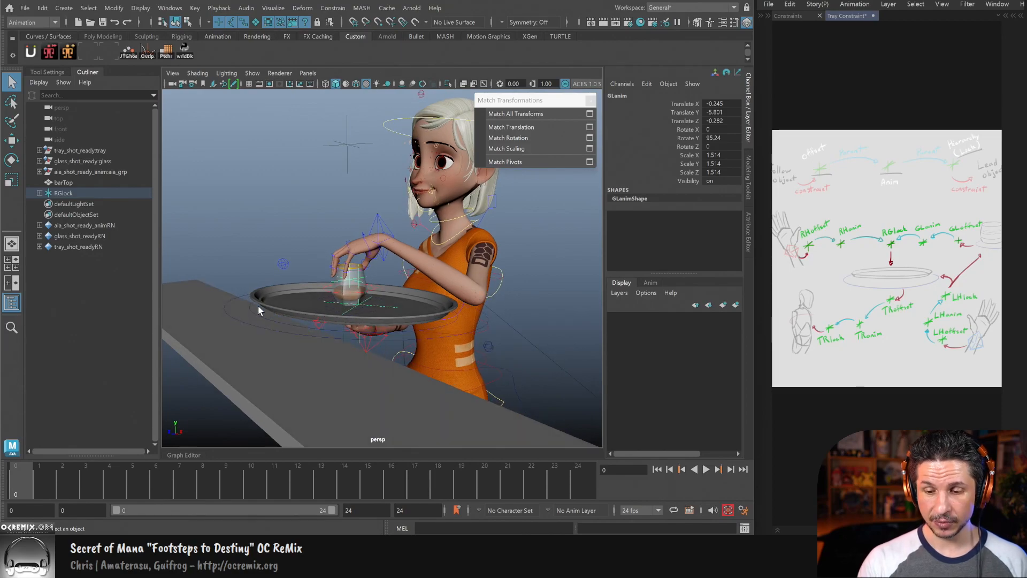
click(241, 301)
key(w)
drag(323, 271, 373, 252)
key(ctrl+z)
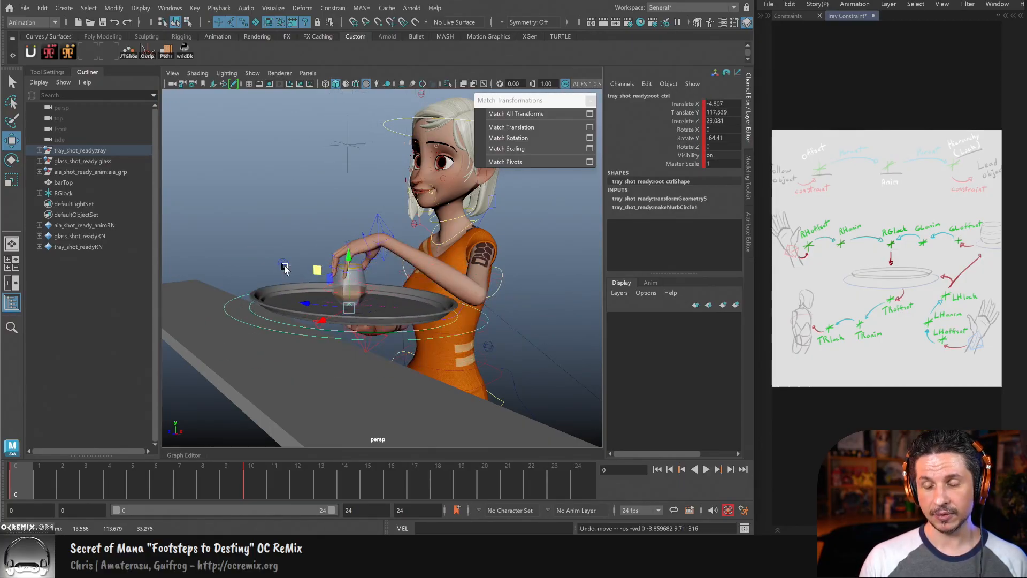
Step: Slide the GLanim locator across the tray to about 0.196 in X and -0.326 in Z
alt+middle_drag(366, 336, 390, 319)
alt+right_drag(390, 319, 458, 336)
key(q)
alt+drag(458, 336, 351, 332)
click(439, 332)
key(w)
Step: Tilt the tray root control, test sliding the glass along it with GLanim, and undo the test transforms
click(183, 300)
key(e)
click(413, 312)
key(w)
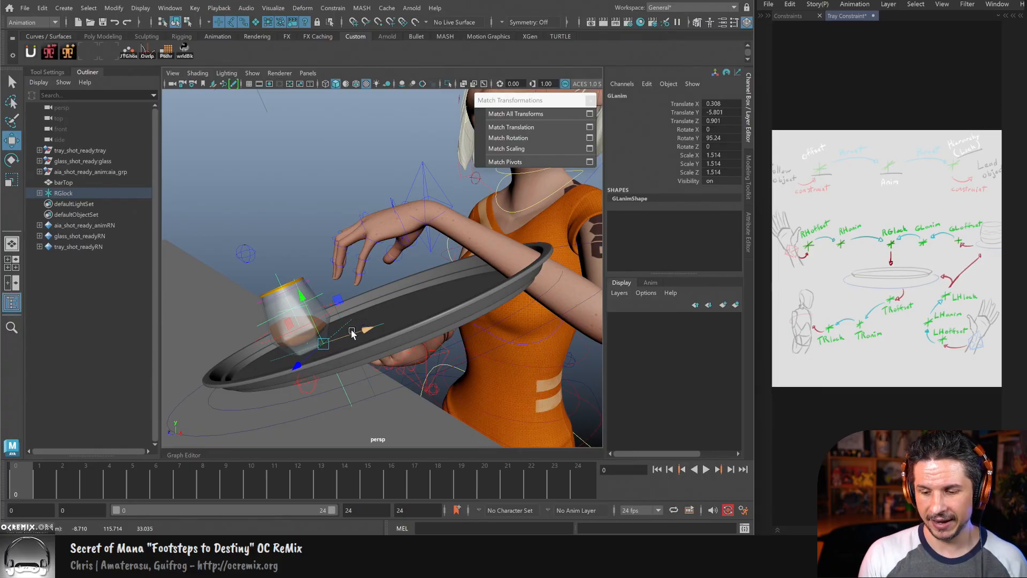
alt+drag(375, 370, 348, 361)
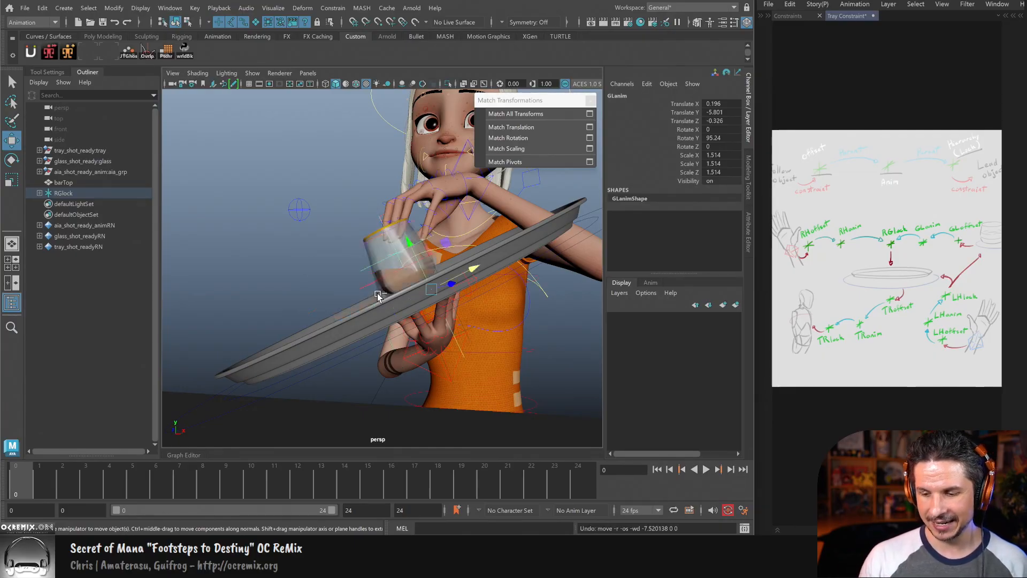
click(487, 343)
key(ctrl+z)
alt+drag(485, 320, 448, 320)
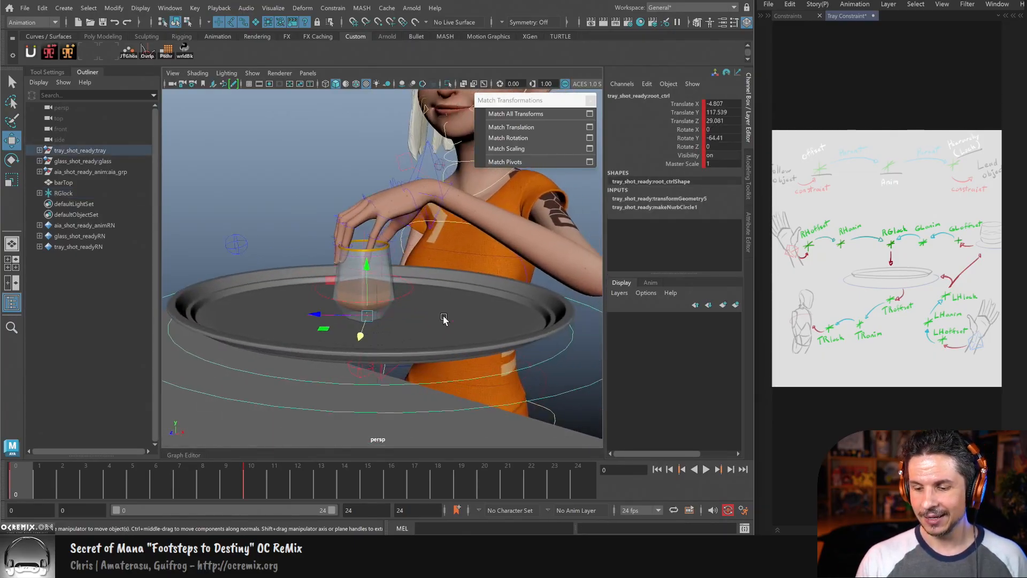
alt+right_drag(447, 320, 477, 331)
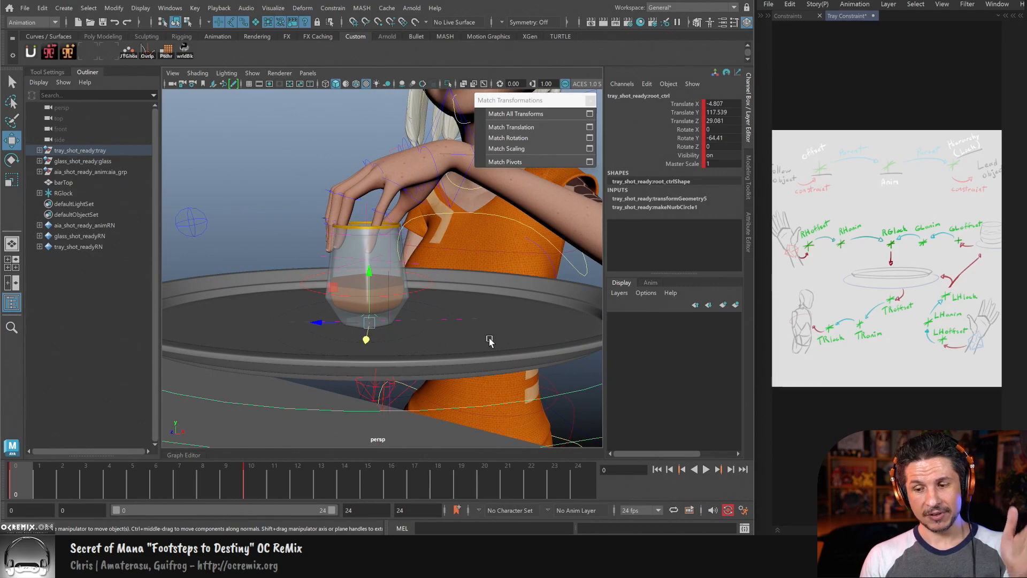
Step: Undo trial tilts of the glass, rotate GLanim to about 69.7, 105.2, 70.3 and move it to lift the glass off the tray
click(447, 321)
click(447, 320)
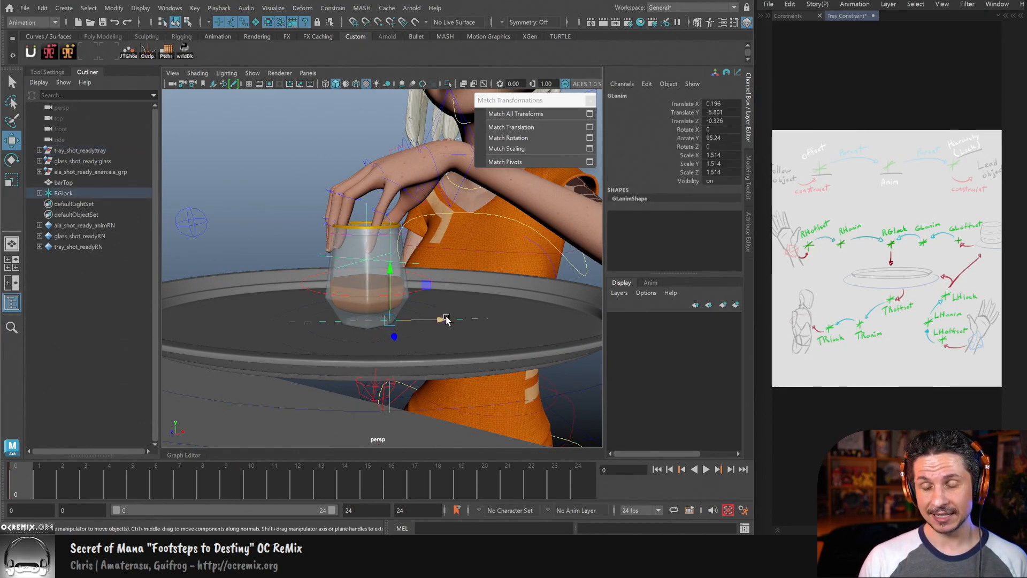
key(e)
mouse_move(433, 284)
alt+mouse_down()
mouse_move(436, 292)
mouse_move(410, 290)
mouse_move(429, 271)
alt+mouse_up()
key(ctrl+z)
key(ctrl+z)
key(ctrl+z)
key(ctrl+z)
key(w)
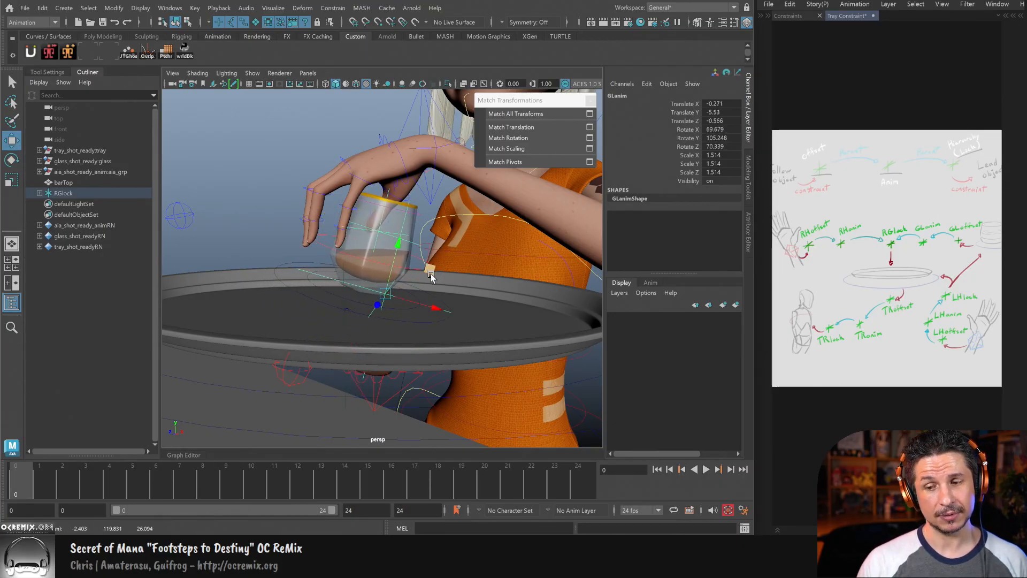
Step: Undo the last move and rotation of the GLanim locator controlling the glass
key(ctrl+z)
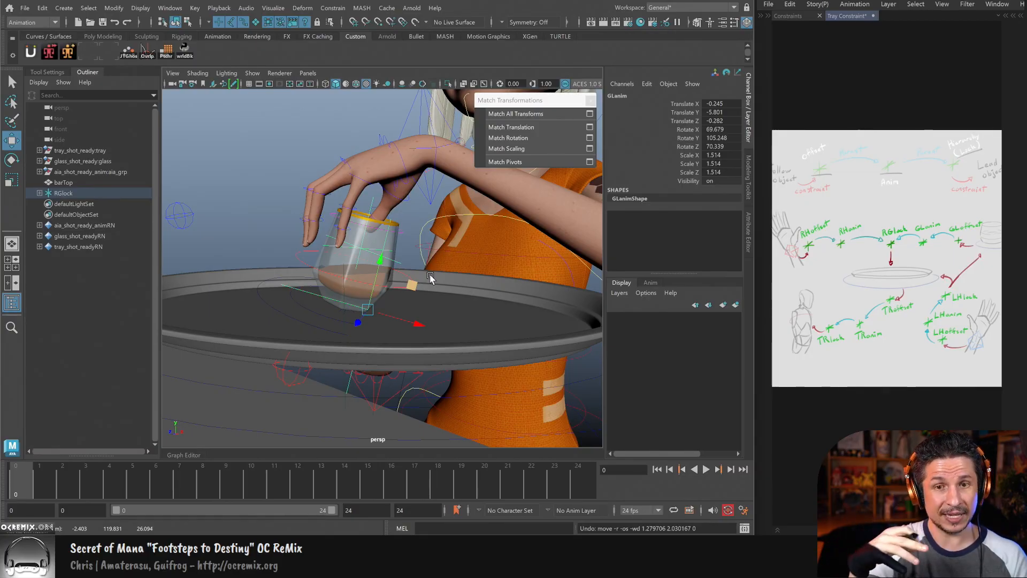
key(ctrl+z)
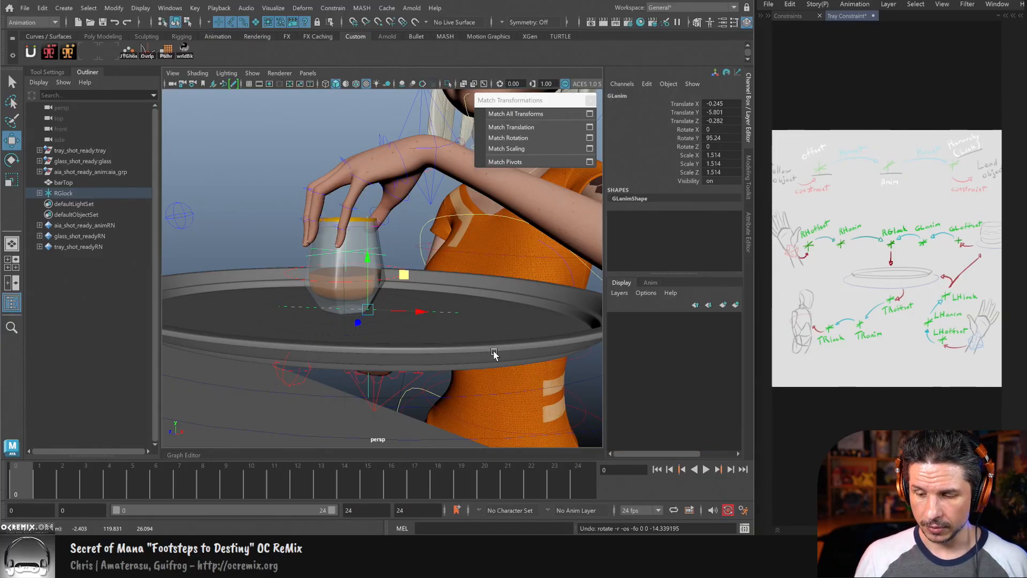
mouse_move(425, 322)
alt+mouse_down()
mouse_move(438, 311)
mouse_move(427, 323)
alt+mouse_up()
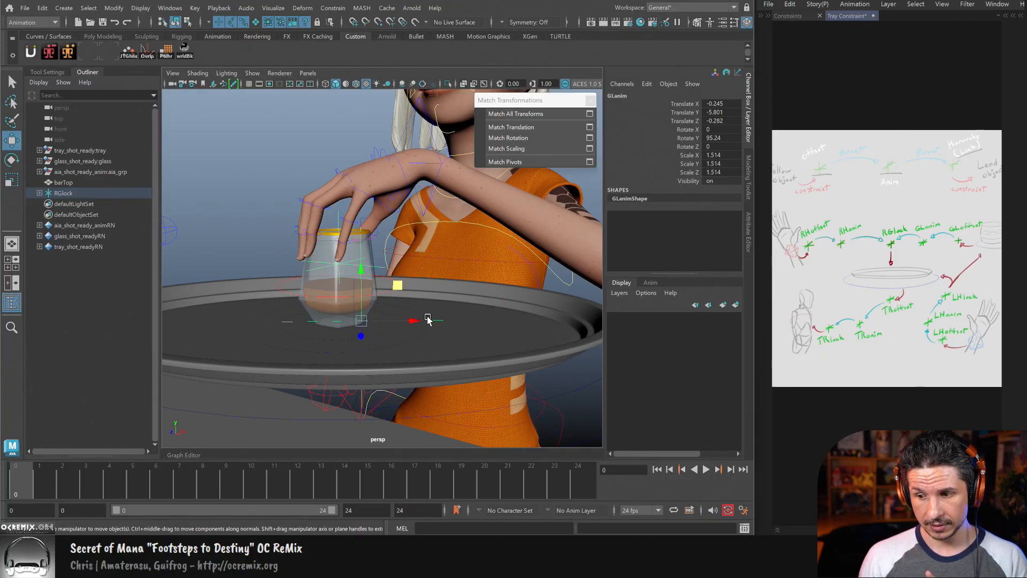
Step: Try moving the glass with the GLanim locator and shifting the tray's root control to test their attachment
alt+right_drag(428, 319, 403, 328)
alt+drag(404, 328, 456, 237)
click(276, 371)
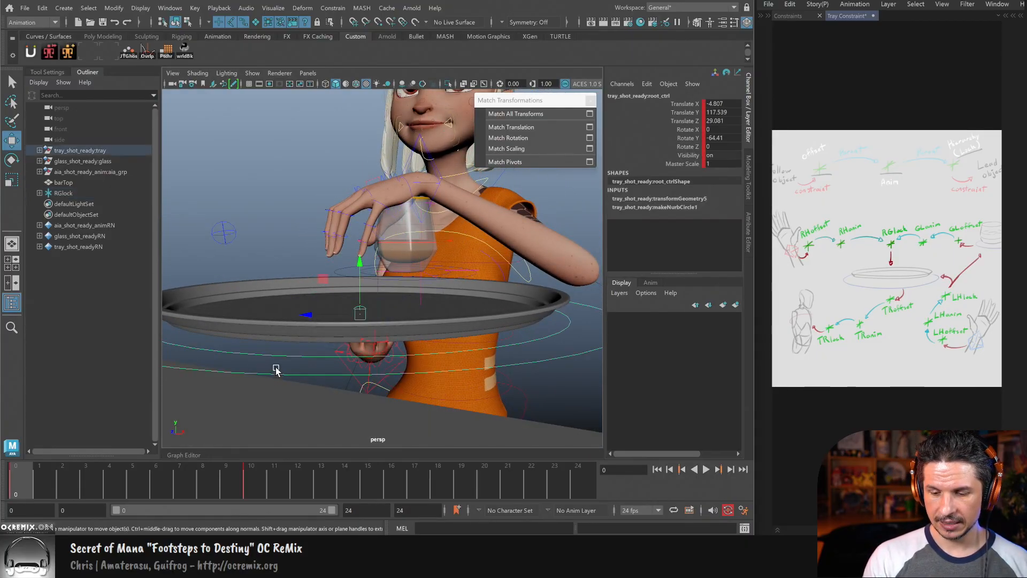
drag(325, 280, 244, 324)
key(ctrl+z)
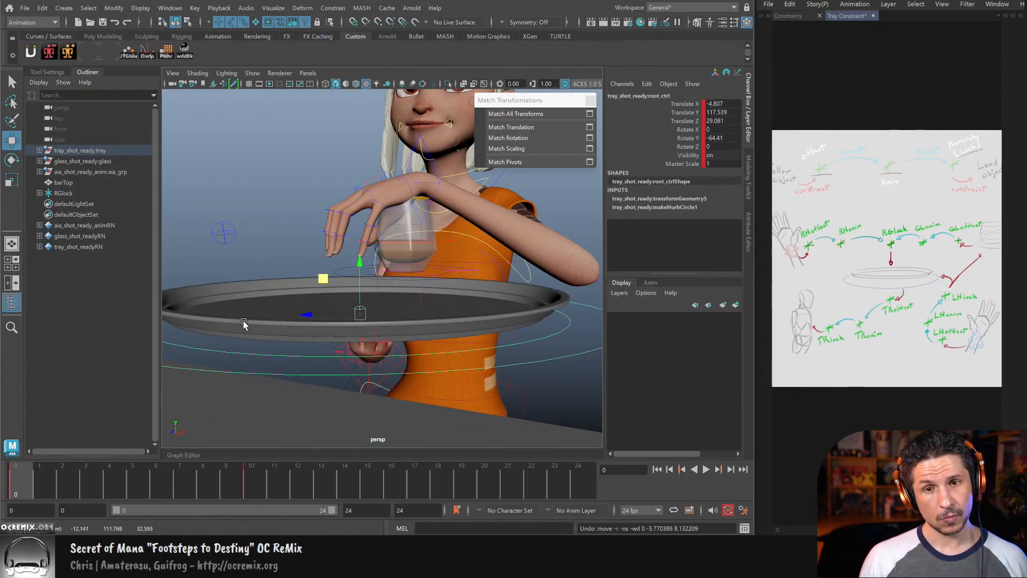
key(ctrl+z)
key(ctrl+z)
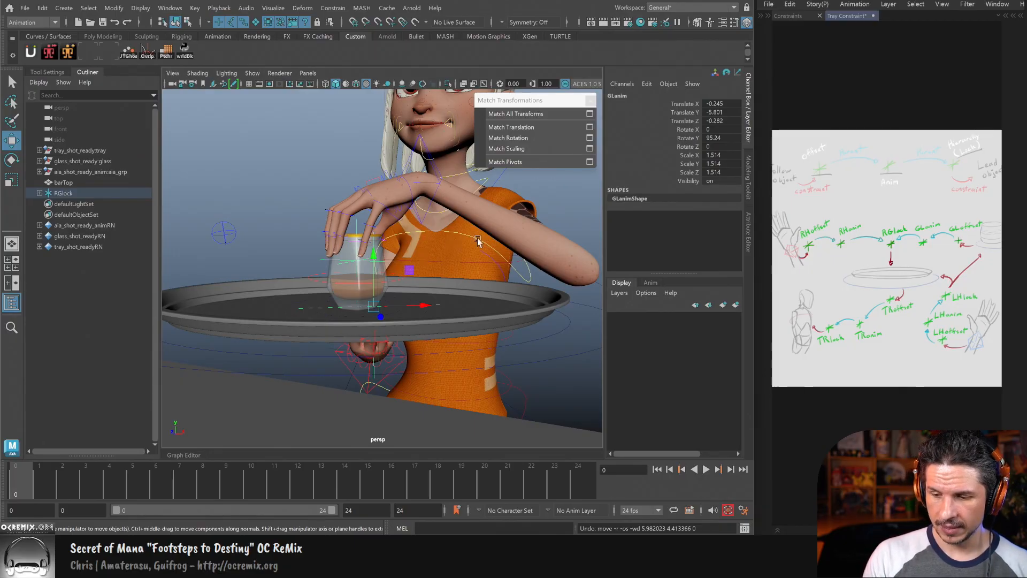
Step: Select the character, tray and glass controls together with the locators and set a keyframe at frame 2
alt+right_drag(468, 239, 271, 283)
alt+right_drag(300, 143, 246, 135)
drag(246, 136, 536, 362)
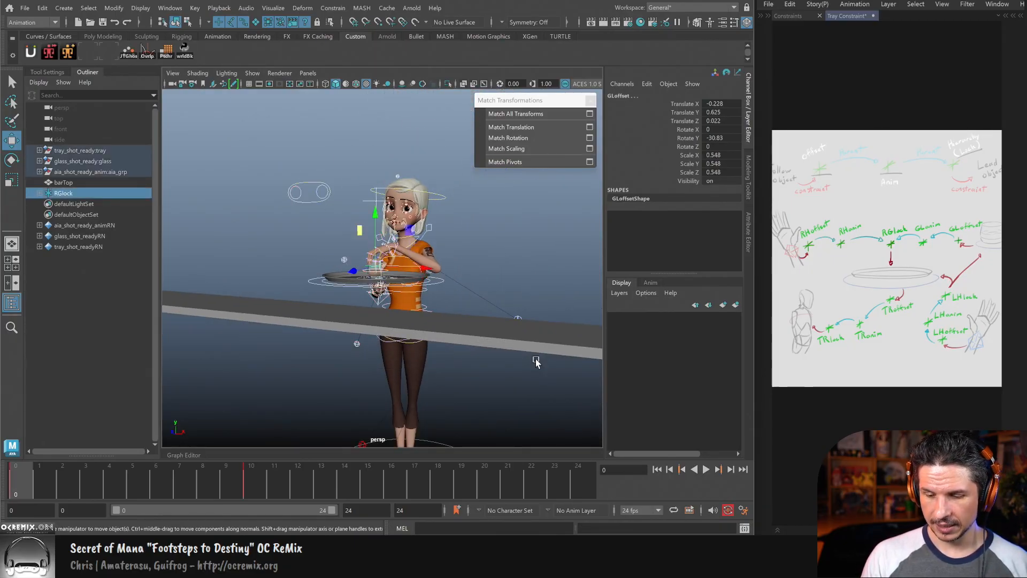
click(142, 479)
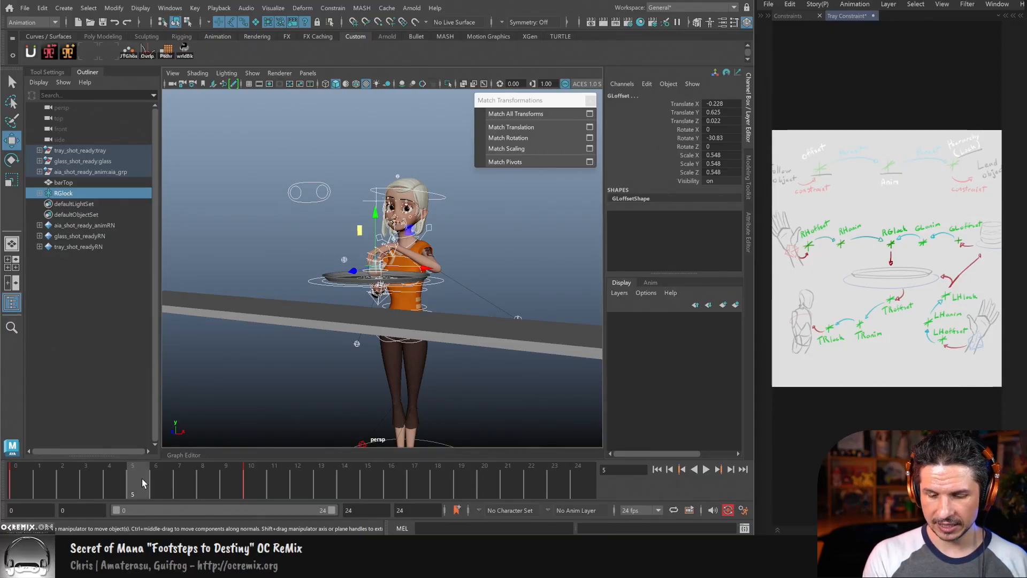
click(73, 478)
key(s)
Step: Try tilting the glass by rotating the GLanim locator at frame 2
alt+drag(455, 298, 427, 301)
alt+right_drag(426, 301, 479, 323)
alt+drag(479, 323, 403, 337)
alt+right_drag(403, 337, 534, 324)
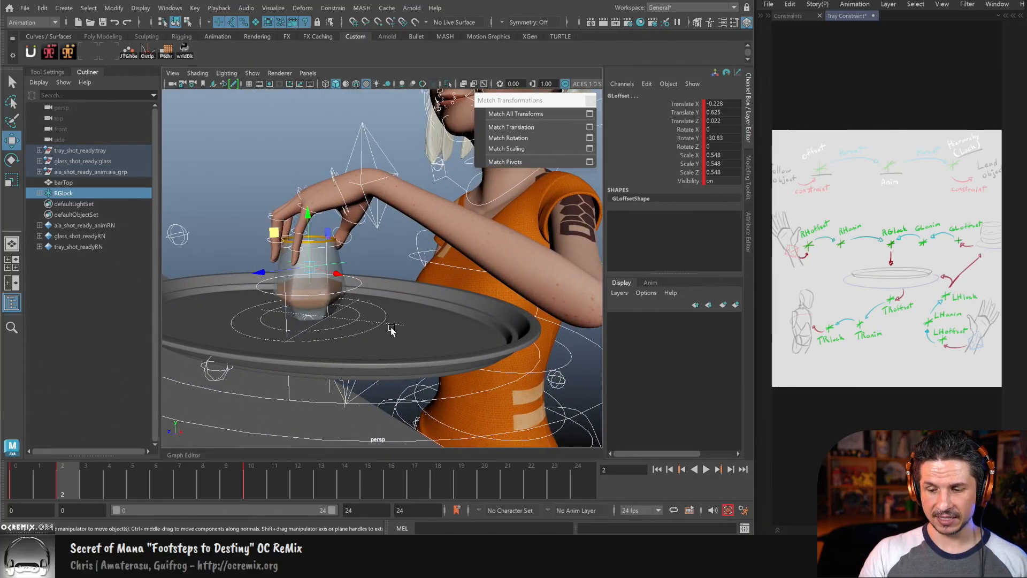
click(374, 320)
key(e)
drag(355, 298, 402, 304)
key(w)
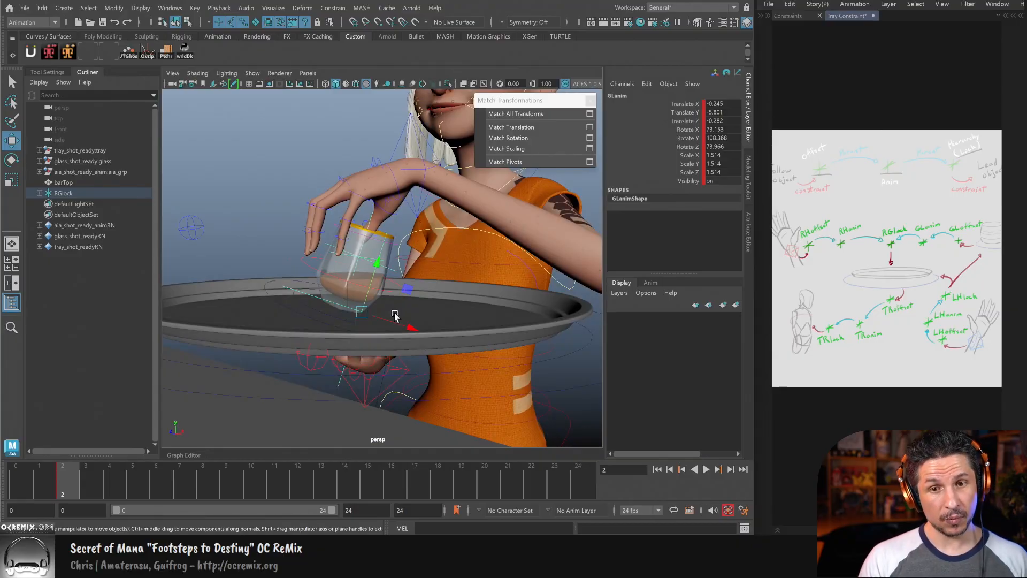
key(ctrl+z)
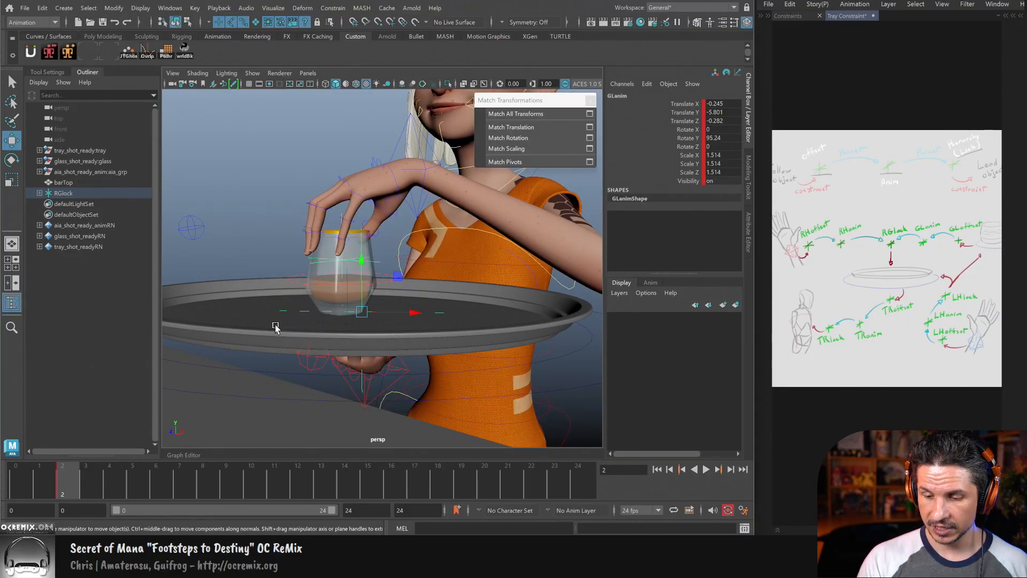
Step: Set a keyframe at frame 0 on the character, tray and glass controls together with the locators
click(278, 324)
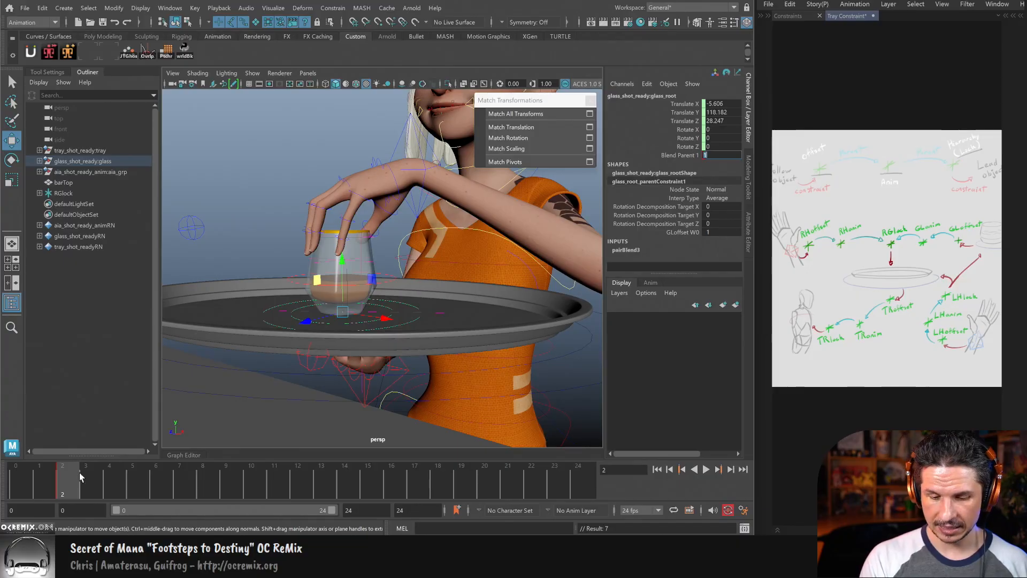
click(24, 473)
scroll(385, 303, down, 8)
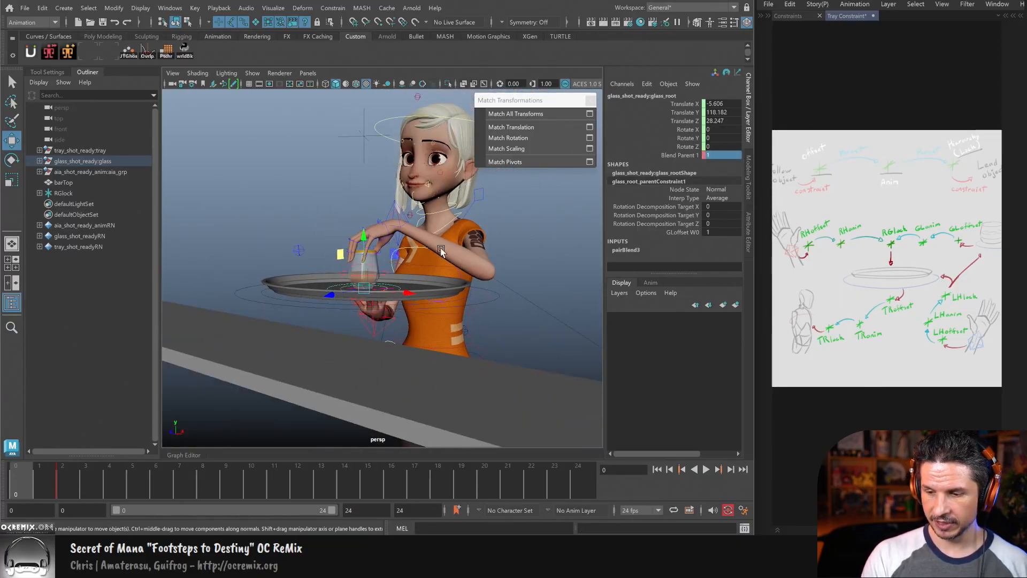
drag(250, 165, 532, 381)
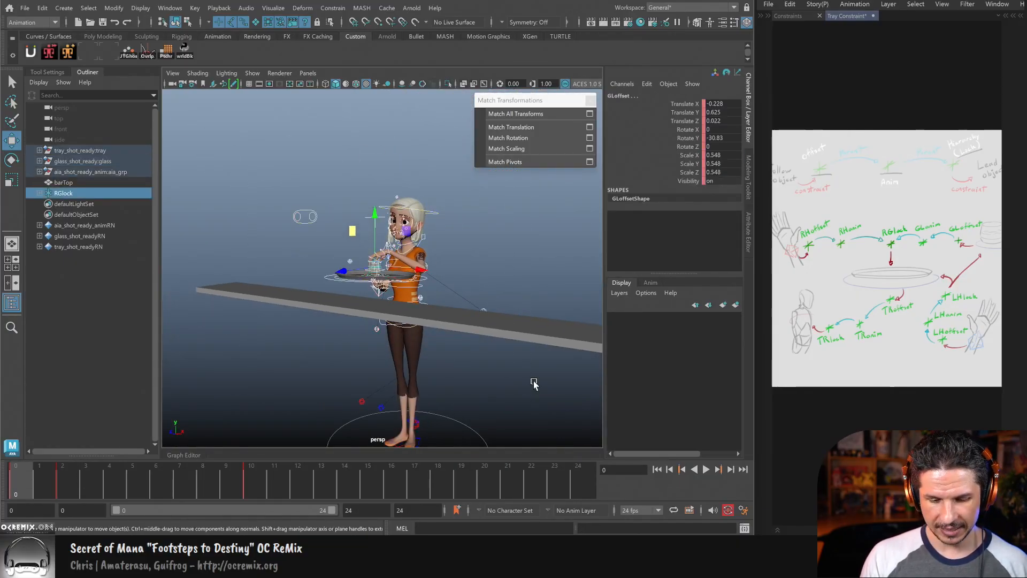
scroll(544, 331, up, 5)
scroll(544, 332, up, 6)
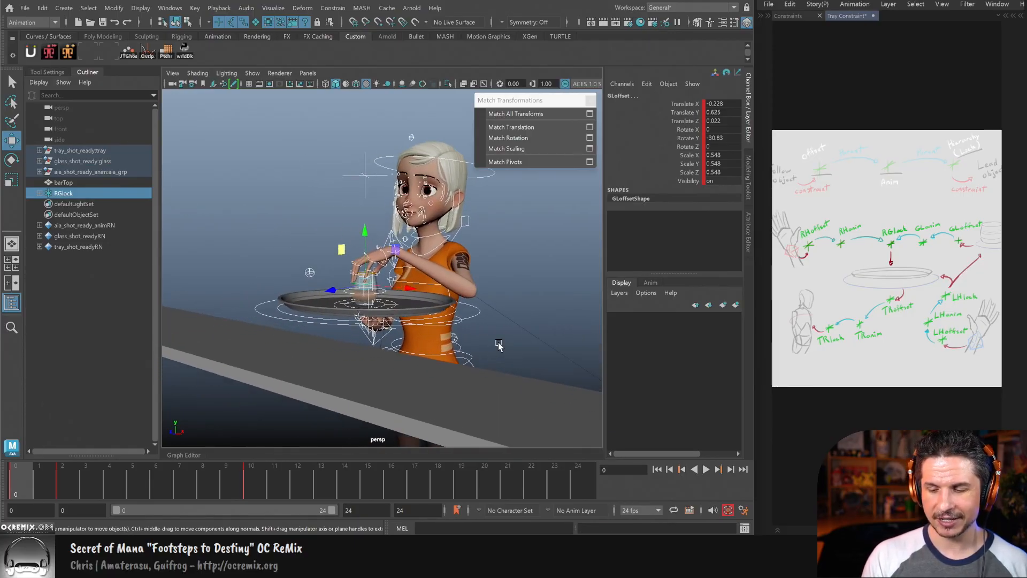
Step: Set the glass root control's Blend Parent 1 to 0 at frame 2 and move the glass off the tray
click(411, 366)
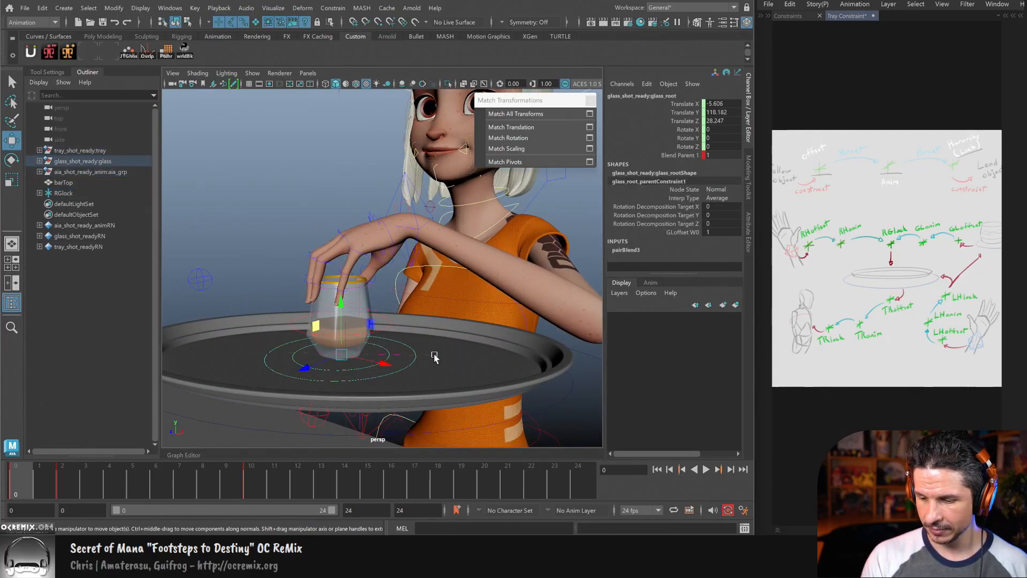
text(0)
key(Return)
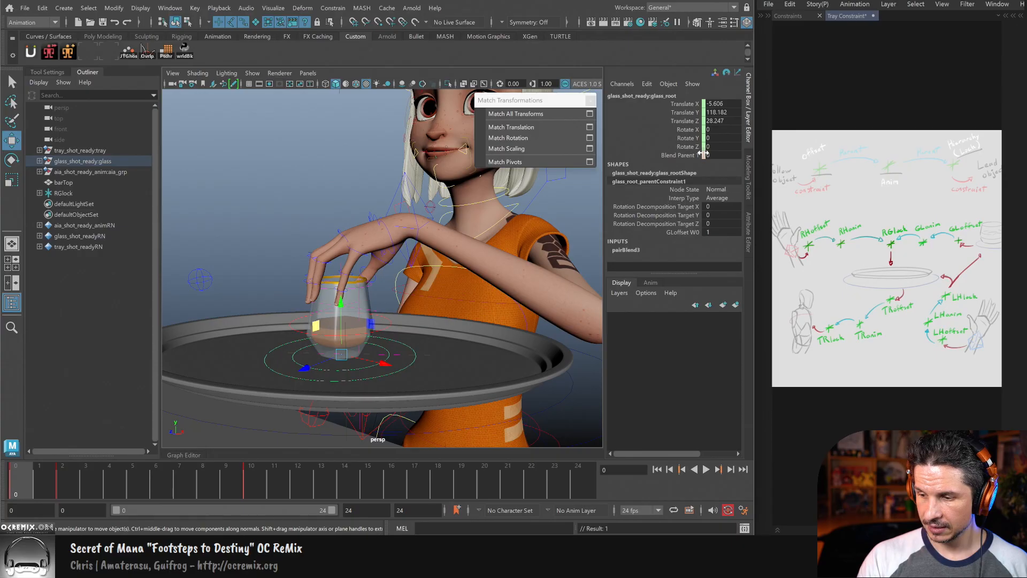
click(69, 479)
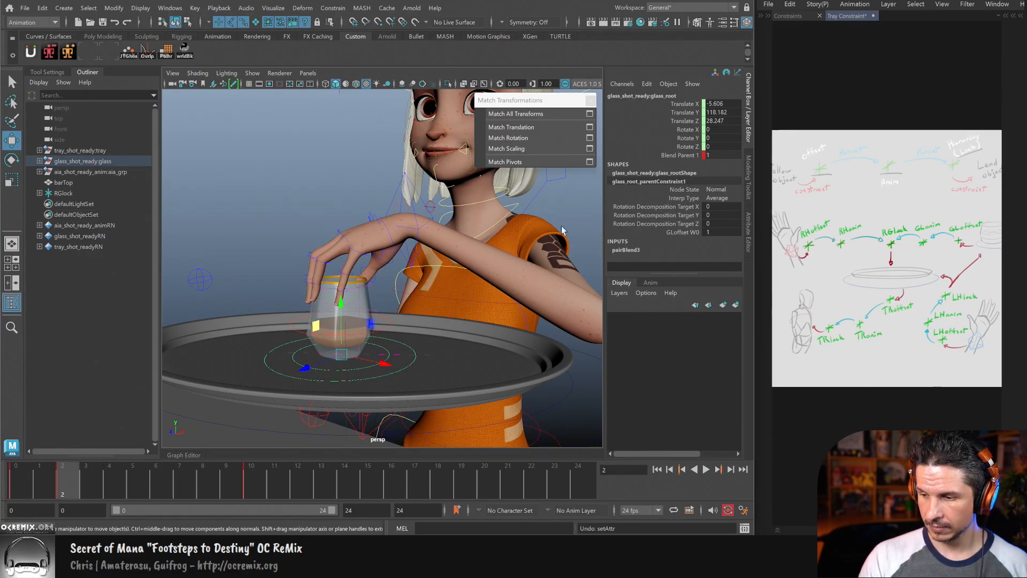
text(0)
key(Return)
alt+drag(429, 313, 582, 287)
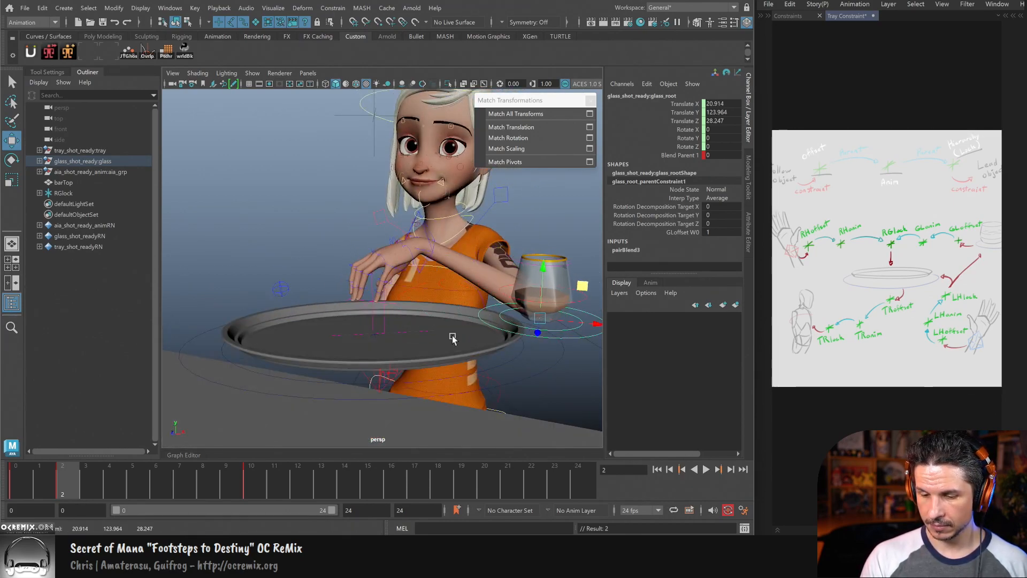
Step: Try moving the tray's root control at frame 2 while the glass is released
click(206, 339)
drag(375, 343, 433, 332)
key(ctrl+z)
alt+right_drag(433, 332, 441, 349)
Step: Move the glass root control farther beside the tray, to about X 28.5 and Y 119.2
click(465, 289)
alt+drag(463, 311, 467, 303)
drag(467, 237, 507, 262)
Step: Try lowering the glass beneath its root control with the glass offset control
alt+drag(519, 299, 496, 312)
key(q)
click(491, 312)
key(w)
drag(459, 268, 460, 313)
key(ctrl+z)
key(ctrl+z)
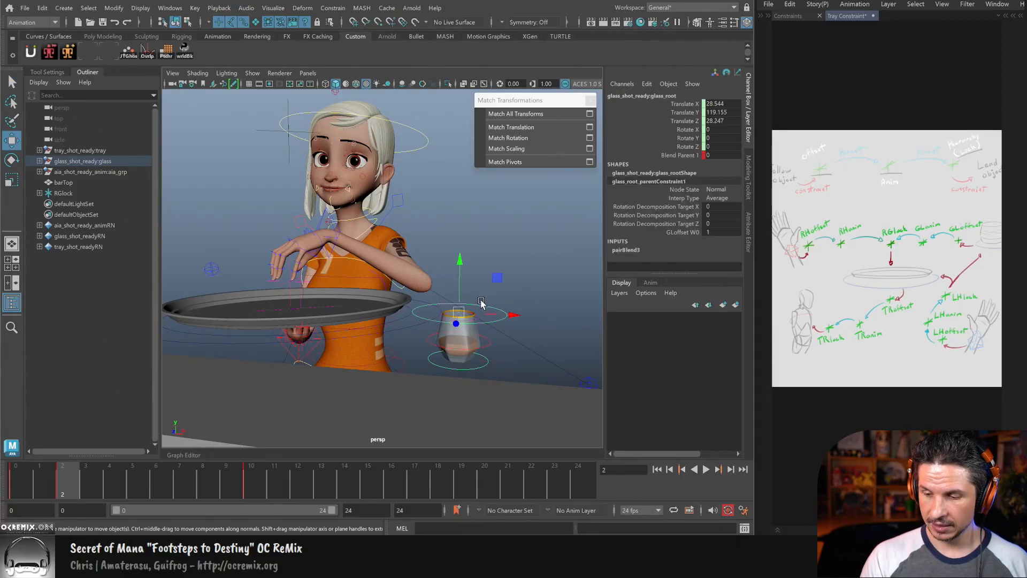
Step: Try rotating the glass root control around its displaced pivot and raising it to about Y 127.3
key(e)
mouse_move(497, 240)
mouse_down()
mouse_move(491, 235)
mouse_move(500, 256)
mouse_move(480, 240)
mouse_move(496, 249)
mouse_move(501, 241)
mouse_up()
key(ctrl+z)
alt+middle_drag(500, 300, 447, 279)
alt+right_drag(446, 279, 588, 281)
key(w)
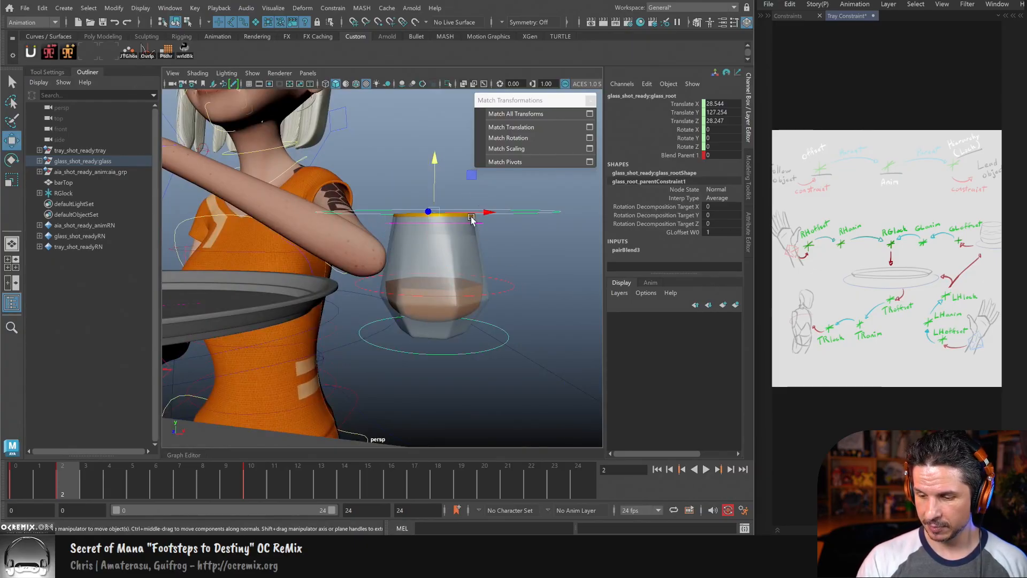
Step: Try raising the glass above its root with the offset control and tilting the root about -9.7 degrees in Z
click(503, 332)
middle_drag(466, 294, 432, 179)
drag(432, 178, 433, 177)
click(497, 213)
mouse_move(497, 214)
alt+mouse_down()
mouse_move(503, 235)
mouse_move(511, 199)
alt+mouse_up()
key(e)
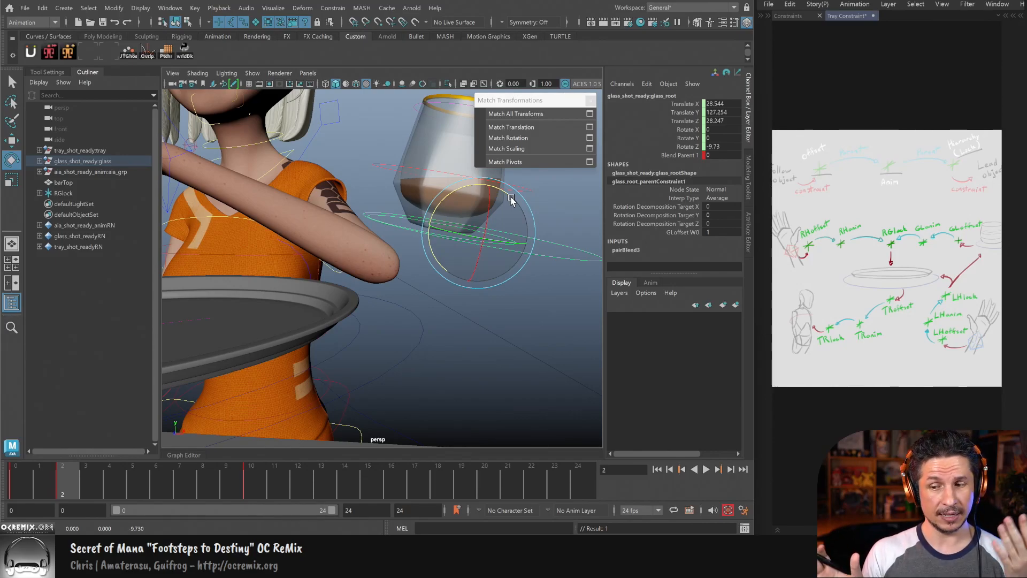
key(ctrl+z)
key(ctrl+z)
key(ctrl+z)
key(ctrl+z)
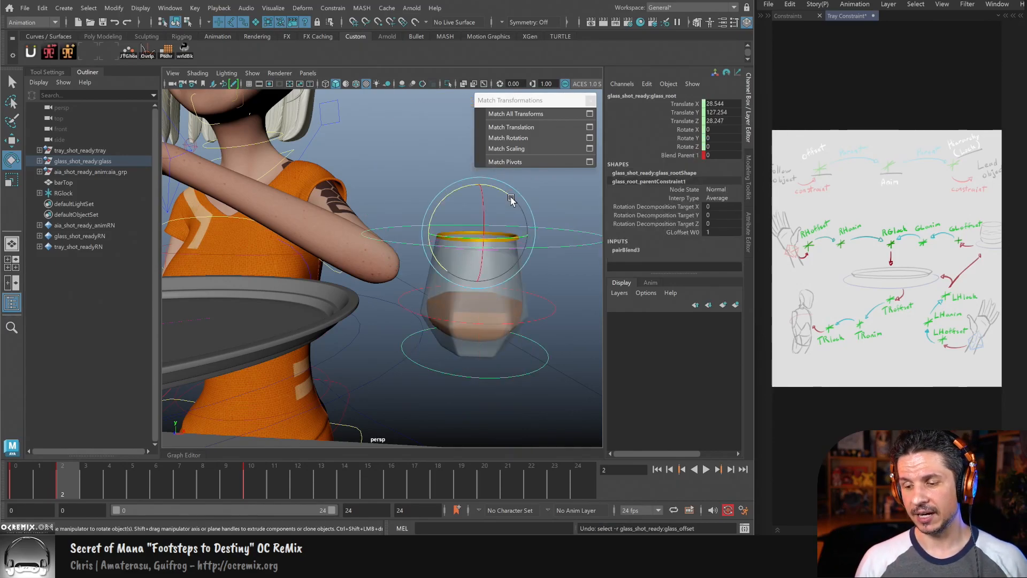
key(ctrl+z)
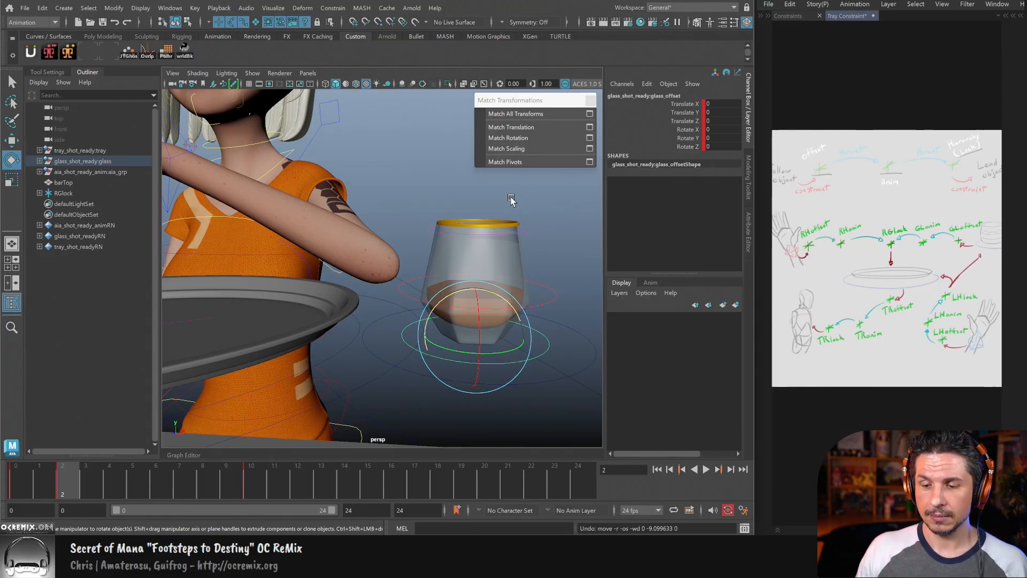
Step: Try lowering the glass onto the bar with its offset control, to about X 4.3 and Y -16.9, and compare frames 0 and 2
alt+right_drag(535, 280, 504, 289)
alt+drag(504, 289, 511, 326)
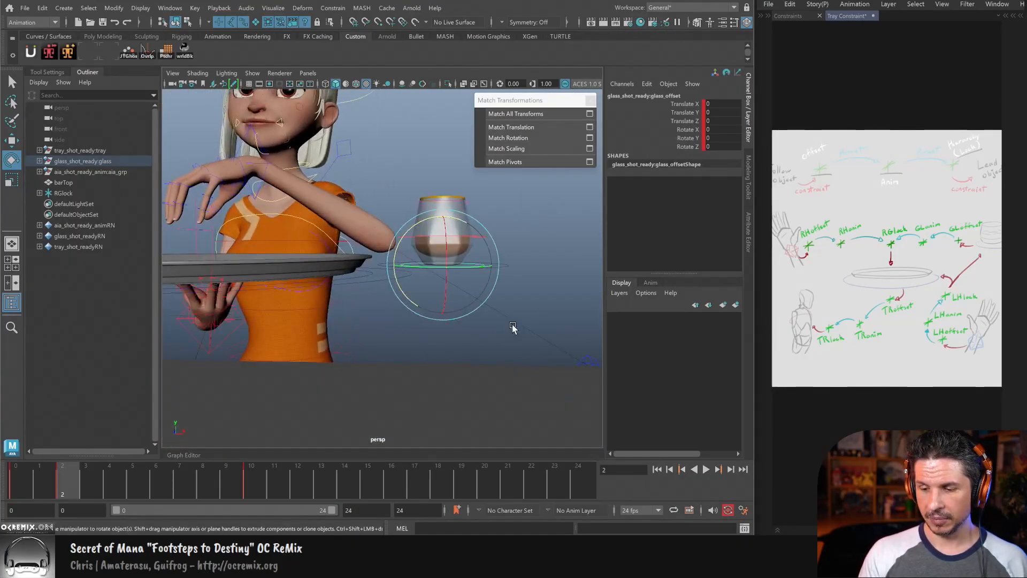
key(w)
drag(482, 223, 462, 311)
click(437, 292)
alt+drag(508, 356, 532, 359)
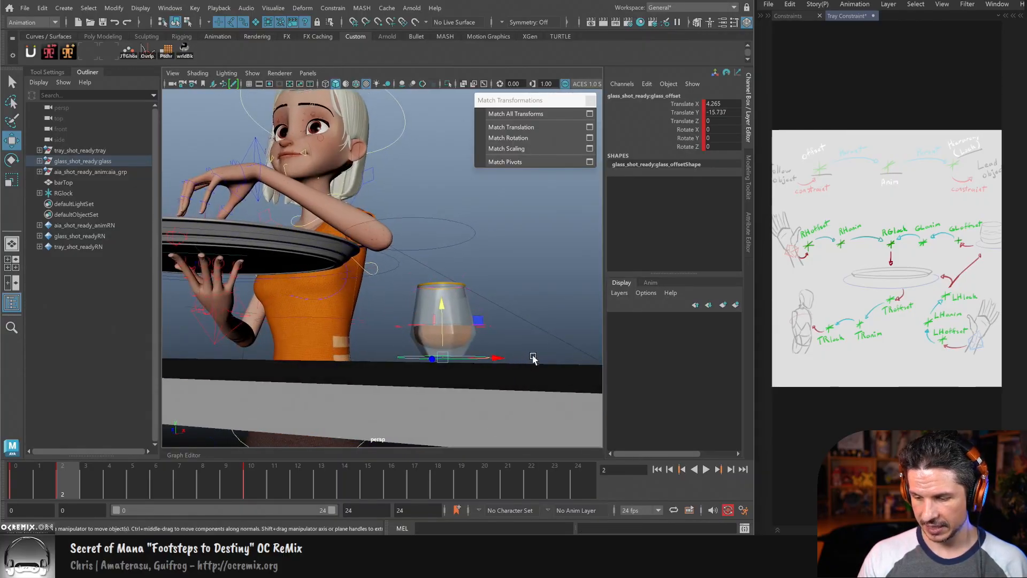
middle_drag(532, 367, 531, 367)
alt+drag(531, 367, 485, 357)
key(comma)
key(period)
key(comma)
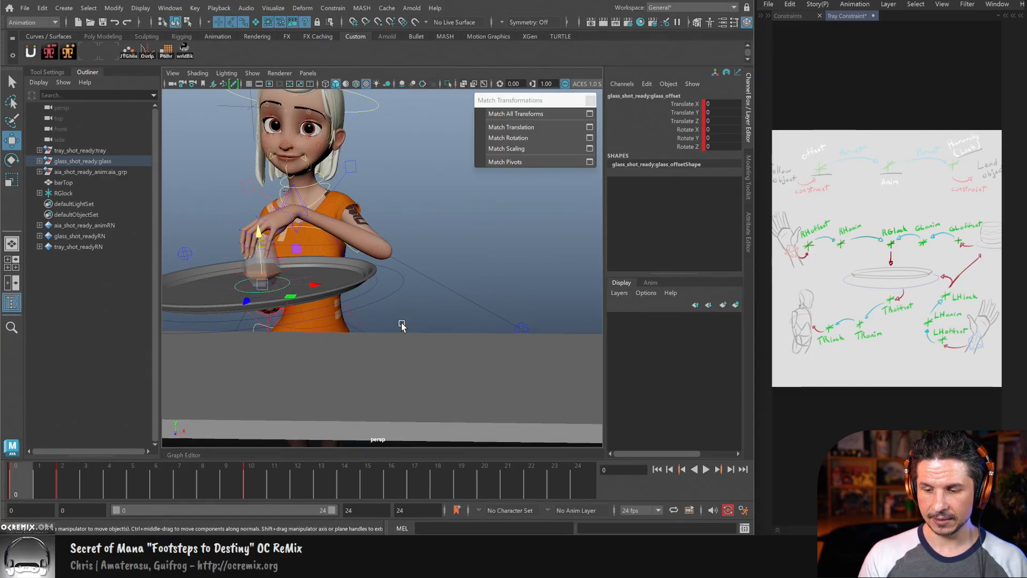
key(period)
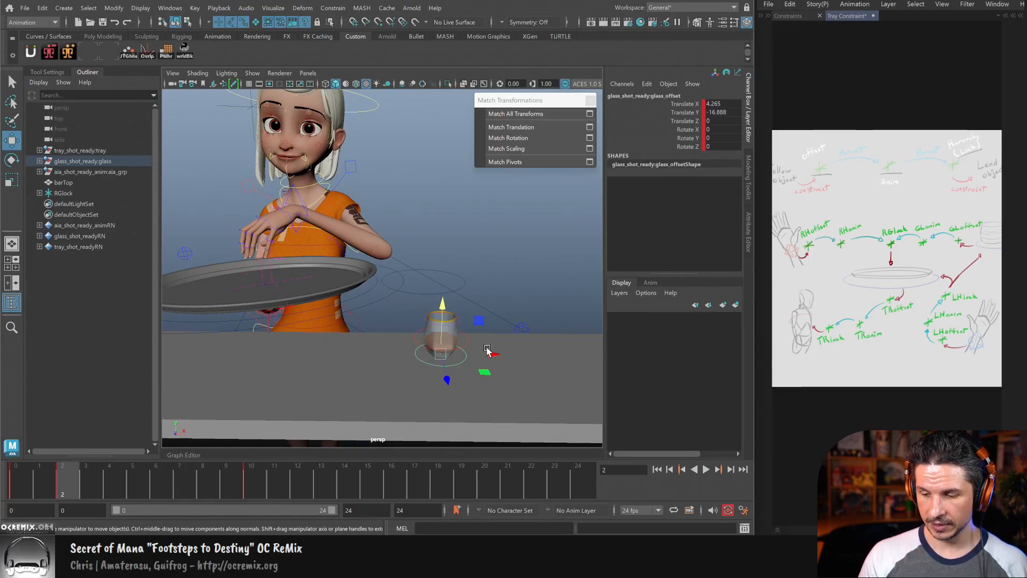
Step: Reset the glass offset control's Translate X and Translate Y to 0 at frame 2
middle_drag(486, 349, 484, 326)
drag(724, 103, 721, 113)
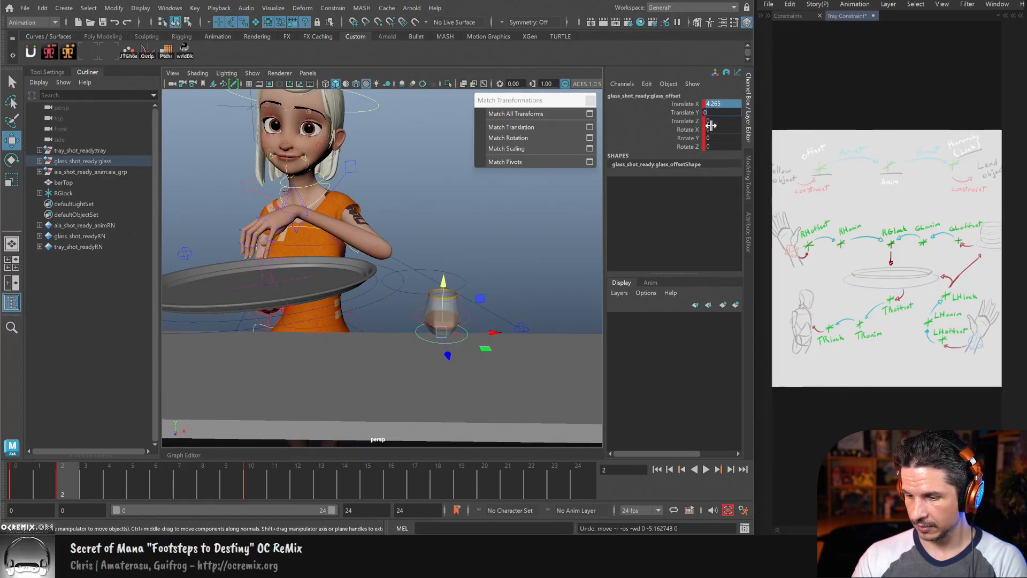
text(0)
key(Return)
Step: Place the glass on the bar top beside the tray by moving its root control at frame 2
click(464, 274)
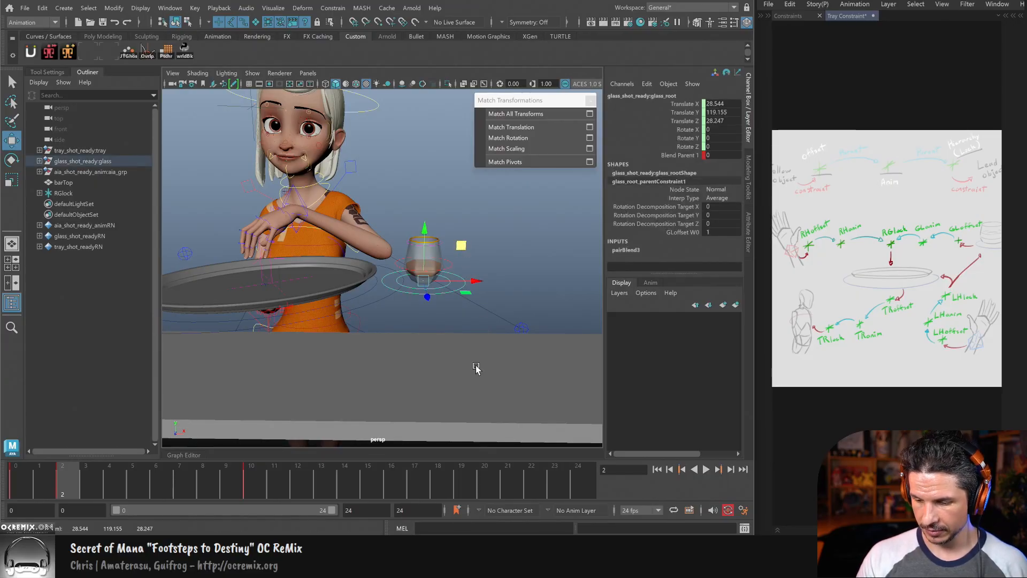
middle_drag(466, 361, 540, 357)
drag(539, 355, 479, 358)
click(504, 293)
alt+right_drag(479, 357, 451, 331)
alt+drag(450, 331, 420, 368)
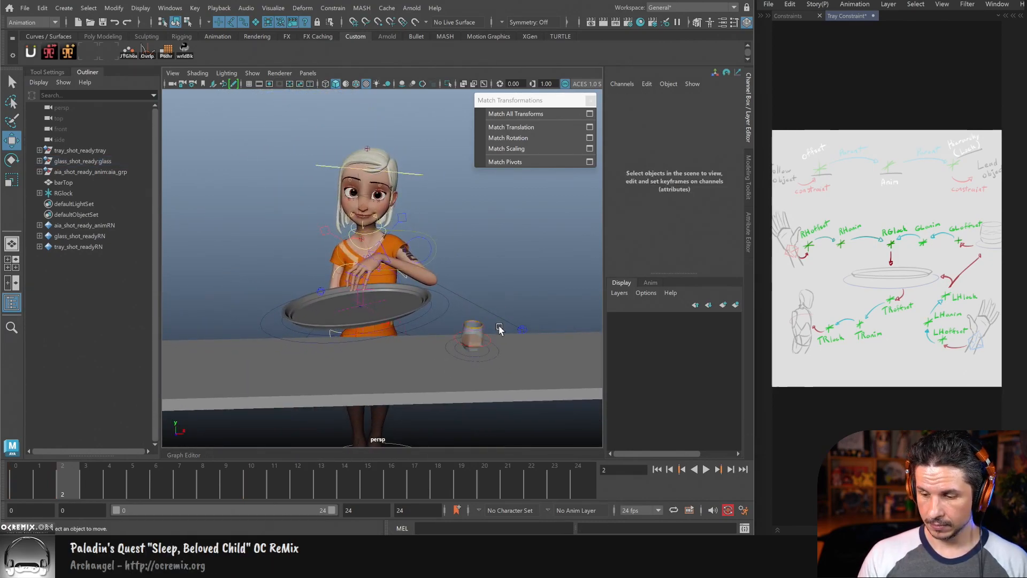
Step: Try moving the tray's root control at frames 0 and 2 to compare the attached and released glass
click(498, 348)
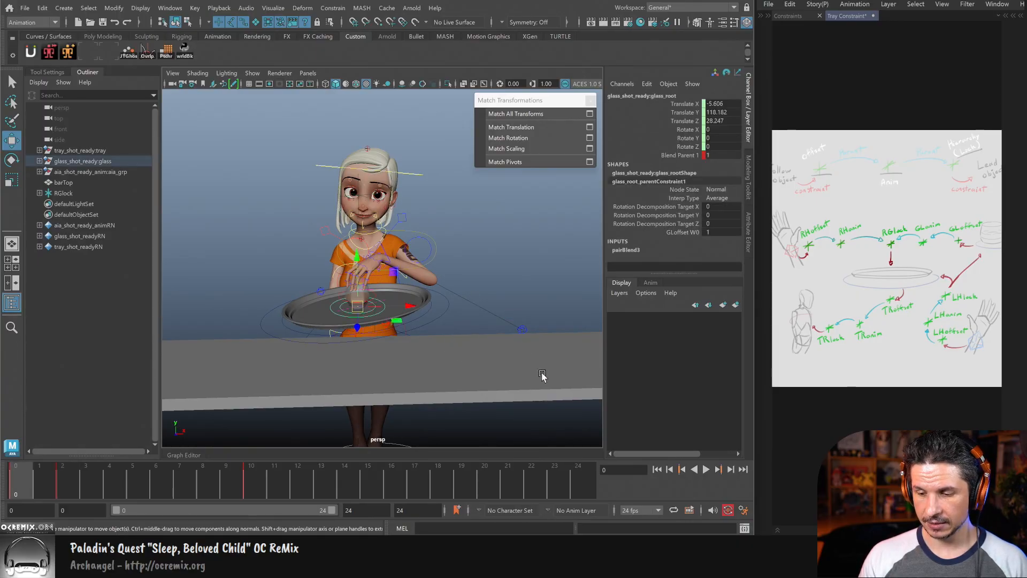
click(425, 320)
drag(364, 310, 333, 315)
key(ctrl+z)
key(period)
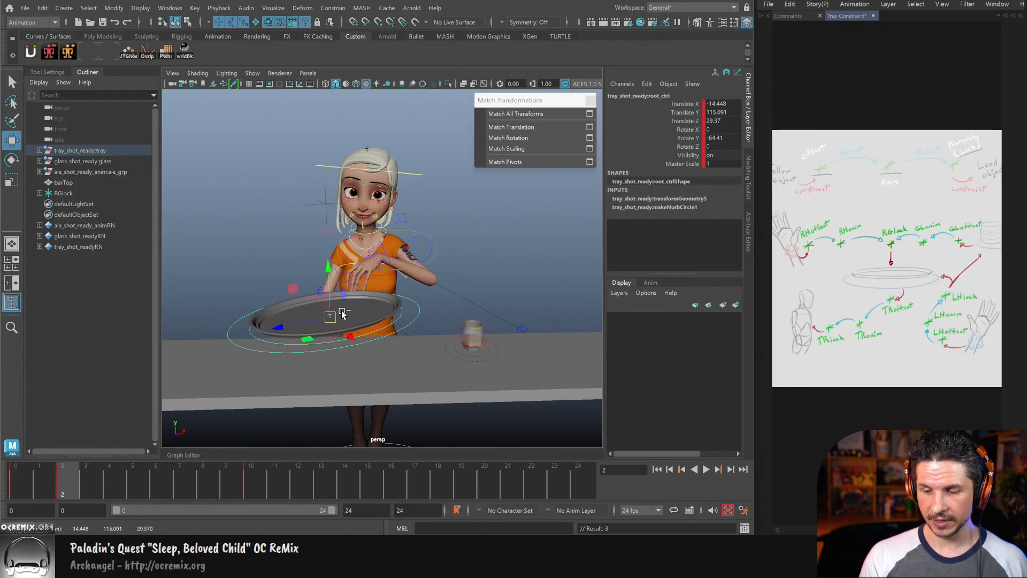
key(ctrl+z)
Step: Set the GLanim locator's Visibility to off at frame 2 and compare it with frame 0
alt+middle_drag(431, 364, 430, 371)
alt+right_drag(431, 374, 589, 360)
key(q)
alt+drag(516, 373, 424, 387)
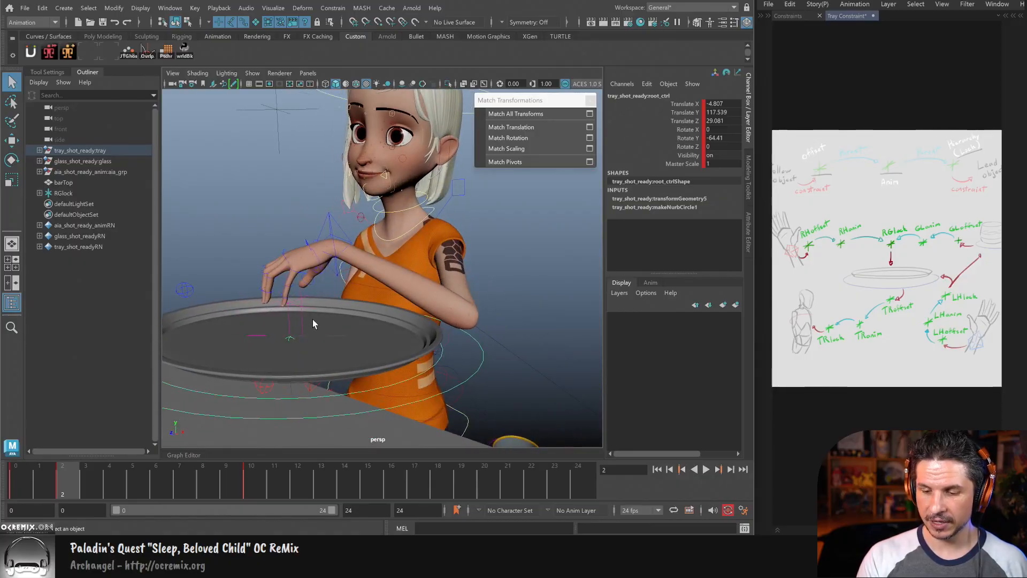
click(293, 317)
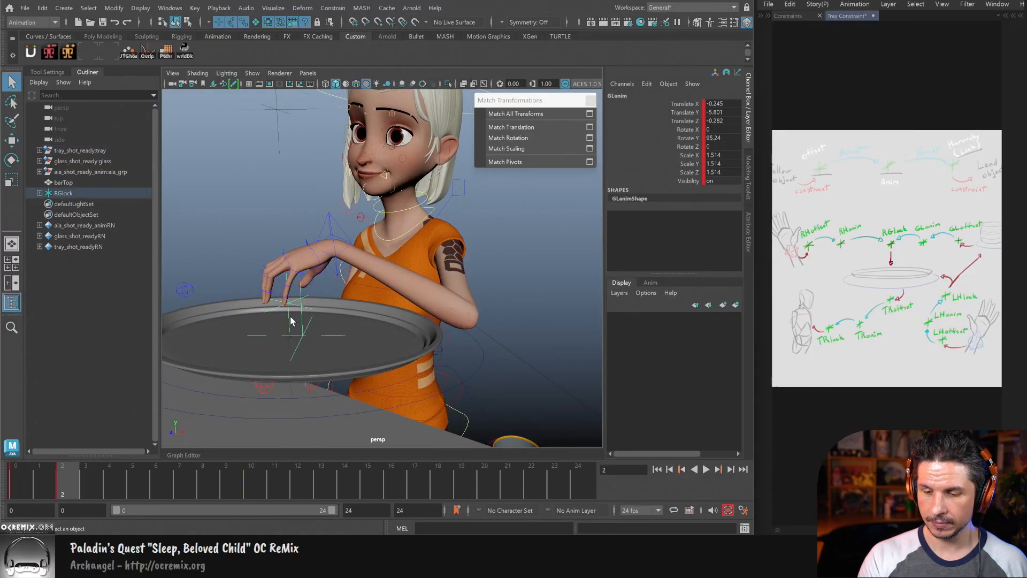
click(286, 315)
click(302, 321)
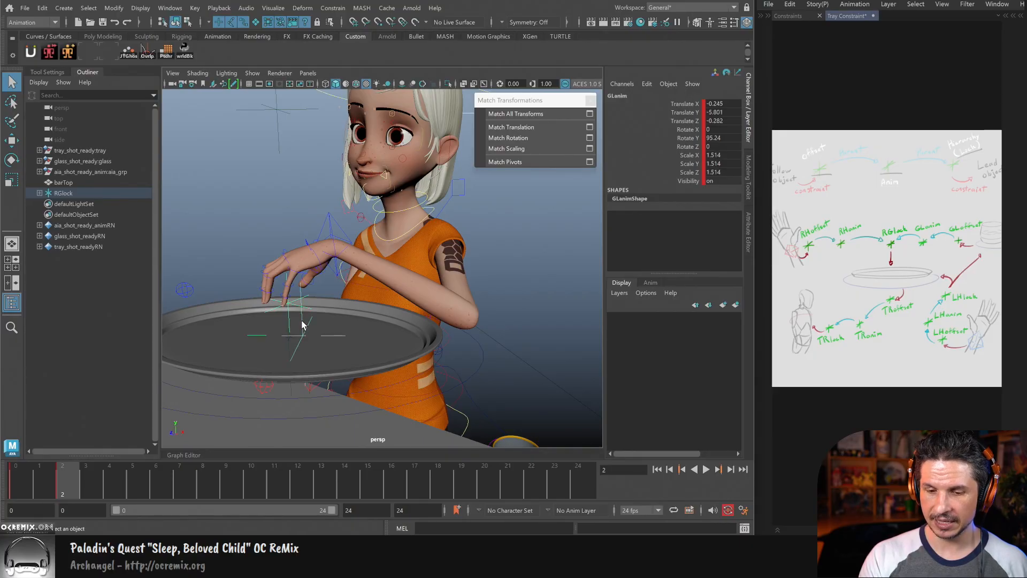
double_click(724, 180)
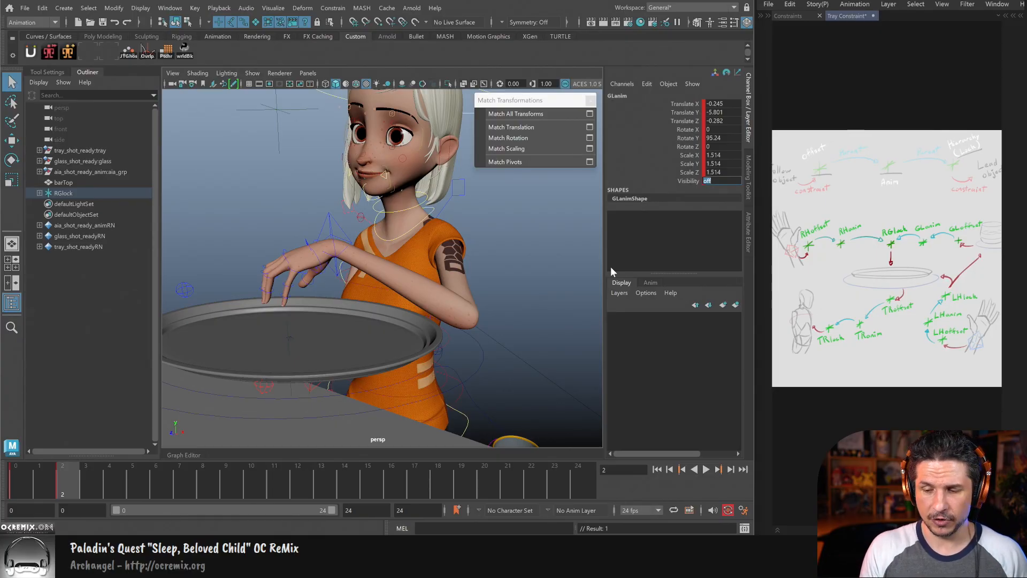
alt+drag(451, 356, 383, 306)
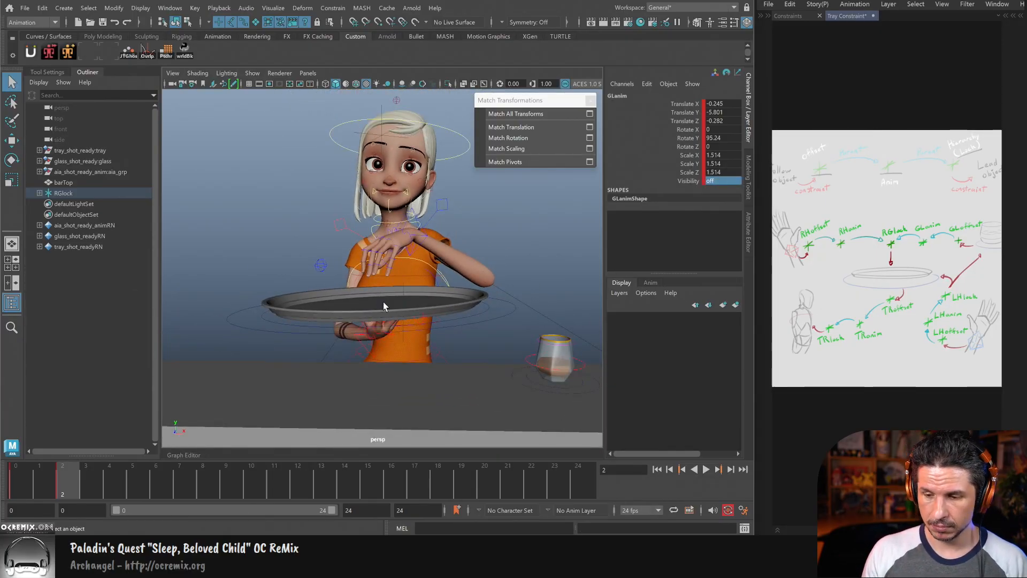
key(alt+shift+v)
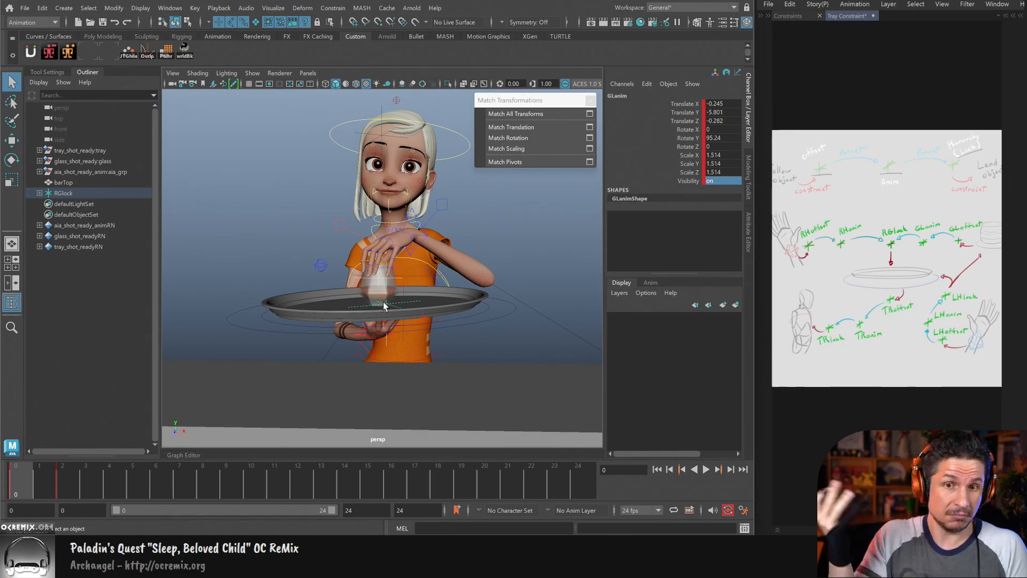
key(period)
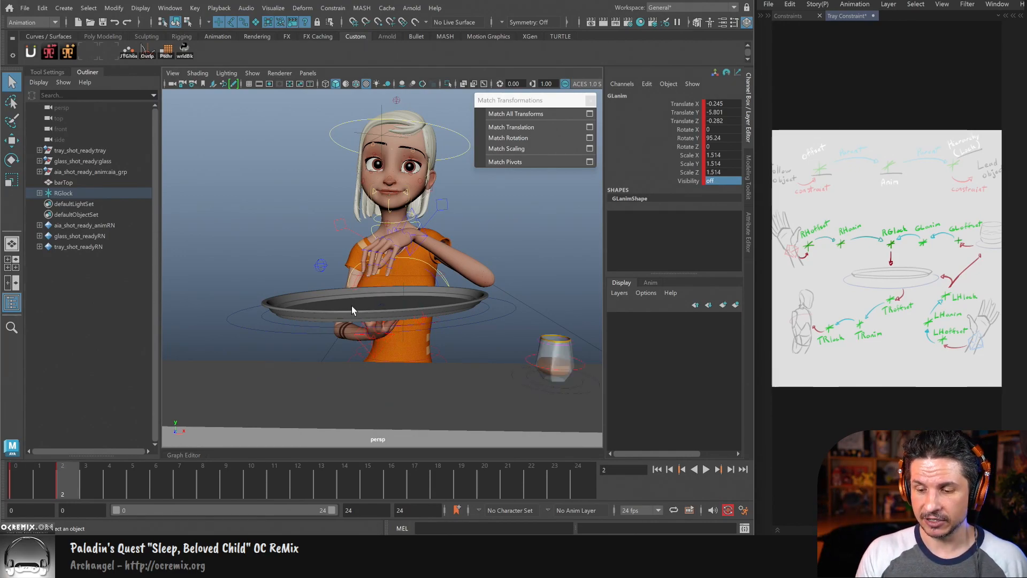
Step: Examine the RGlock hierarchy with its RHanim, RHoffset, GLanim and GLoffset locators
alt+middle_drag(515, 250, 462, 278)
click(39, 193)
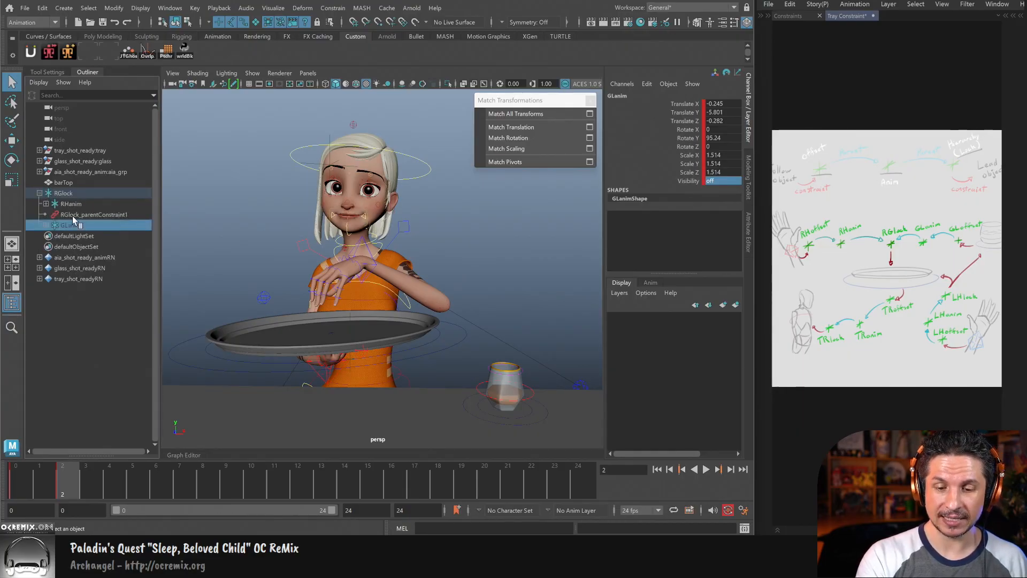
click(46, 225)
click(80, 236)
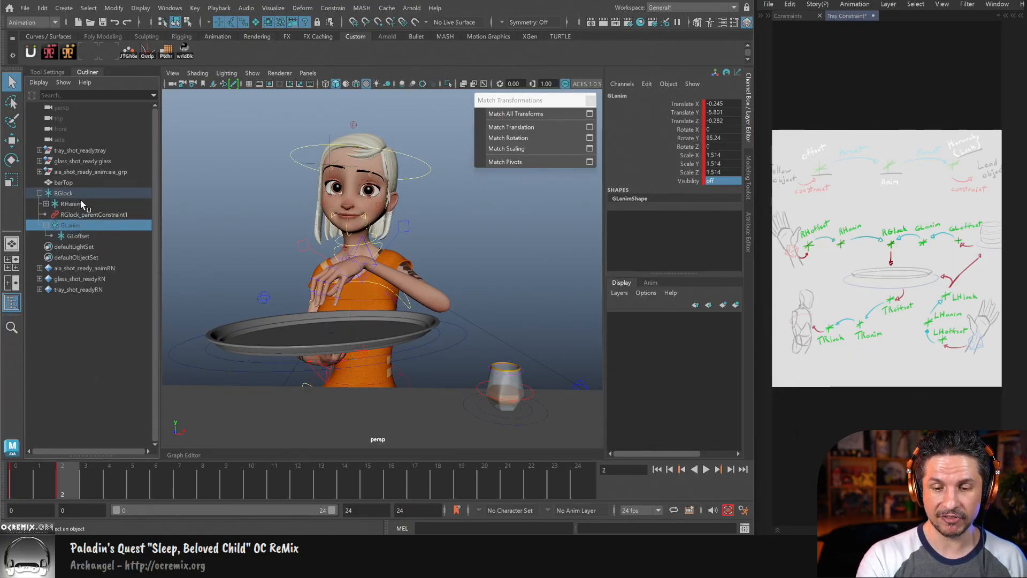
click(46, 207)
click(46, 205)
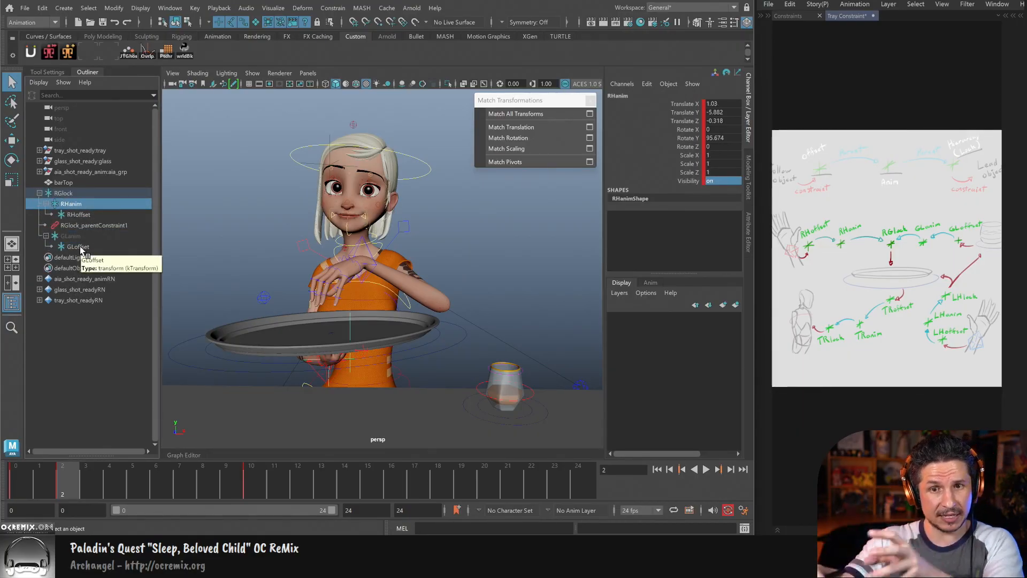
click(79, 236)
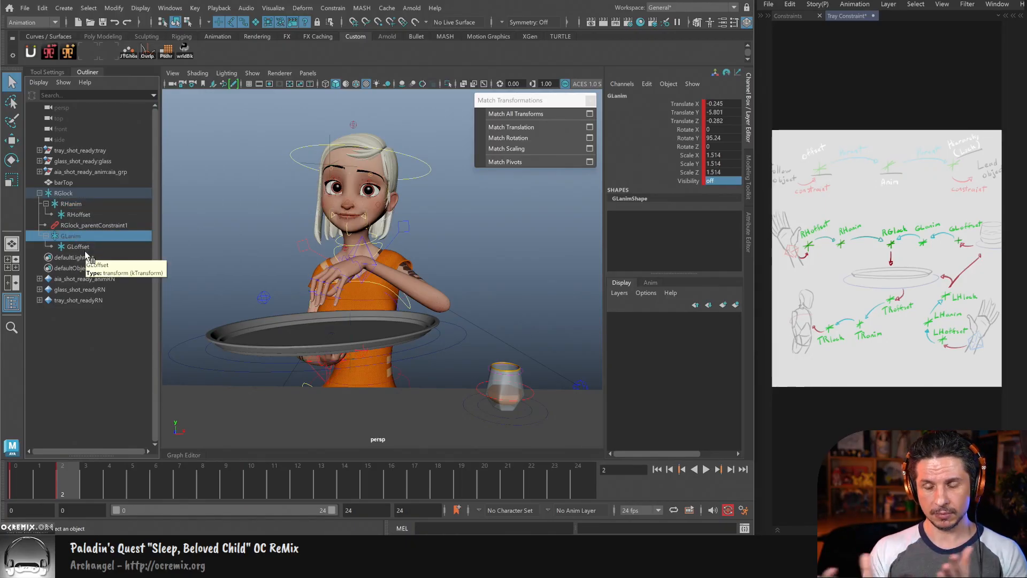
click(40, 193)
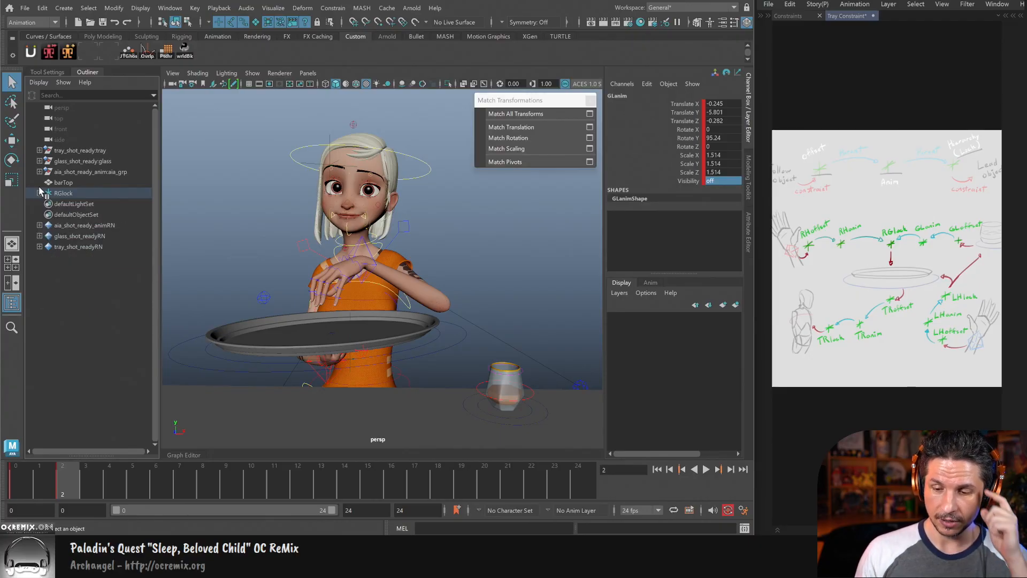
Step: Return to frame 0 and select the character's left arm IK control
click(20, 476)
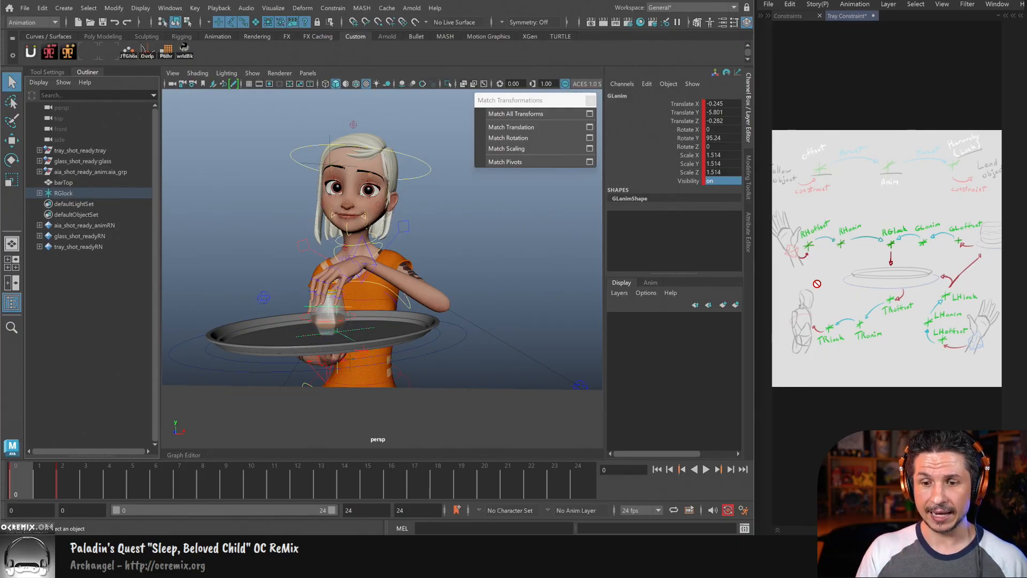
alt+drag(415, 337, 471, 297)
alt+right_drag(470, 298, 551, 291)
alt+middle_drag(551, 292, 480, 321)
alt+drag(479, 322, 464, 295)
click(425, 241)
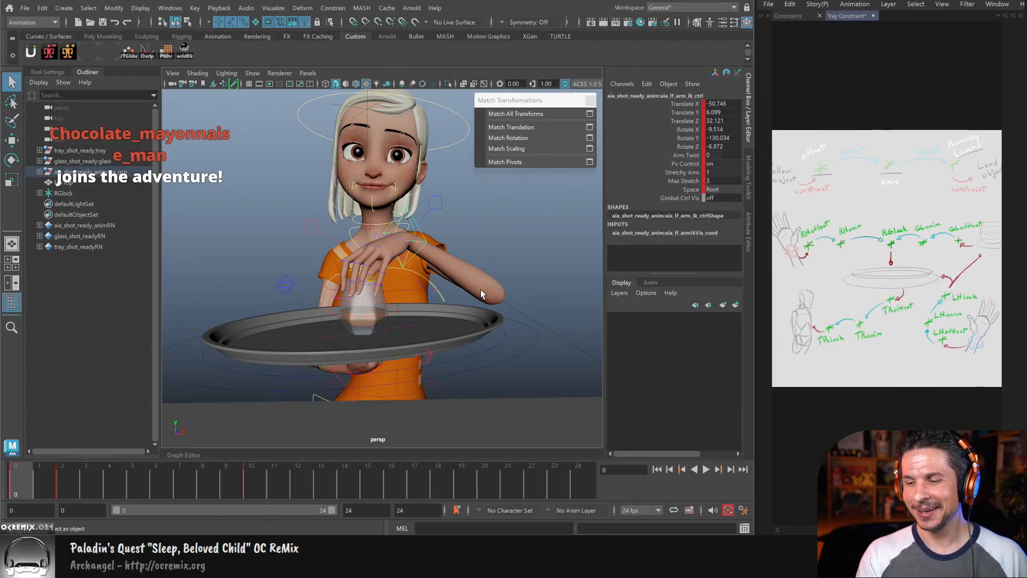
alt+drag(505, 294, 487, 296)
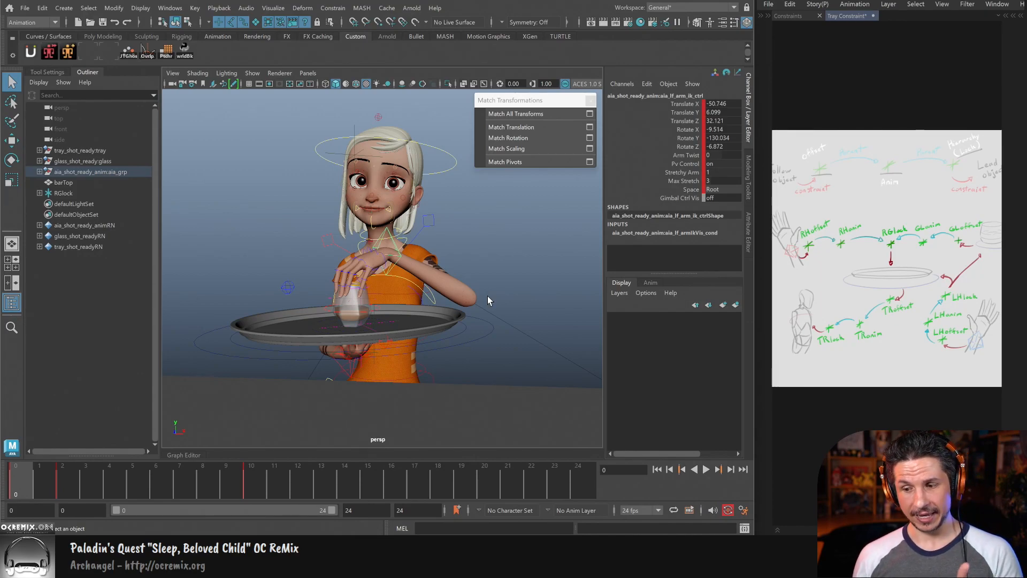
Step: Create a locator beside the character at about X 47.9, Y 133.9 and scale it uniformly to about 12.3
click(64, 7)
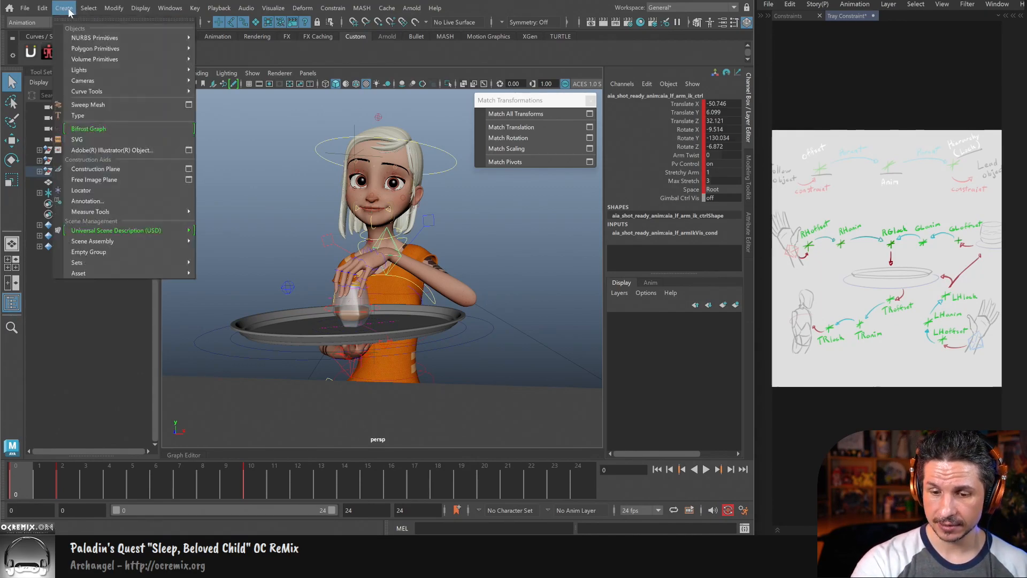
click(111, 190)
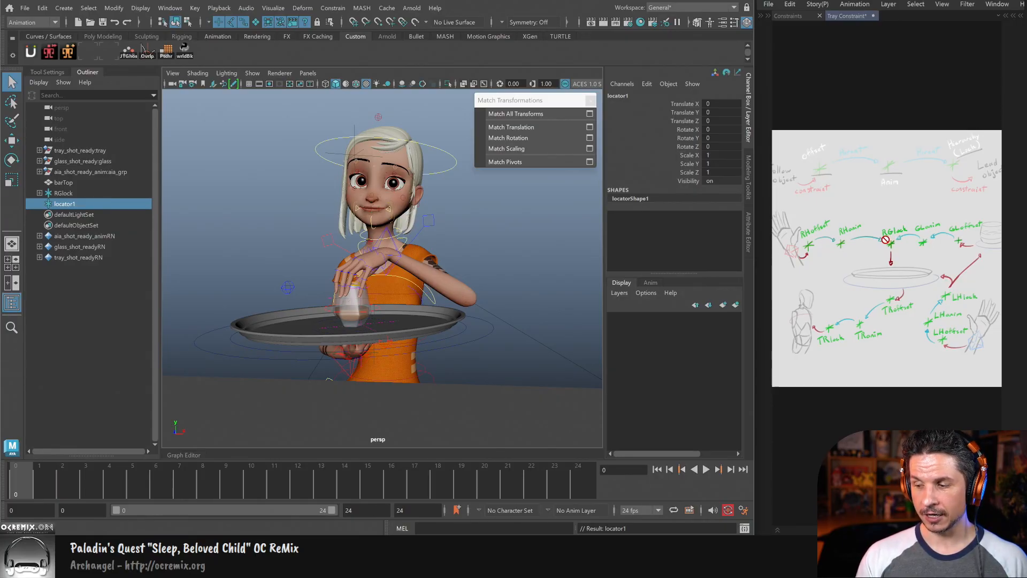
key(w)
scroll(481, 305, down, 5)
scroll(476, 295, down, 3)
drag(405, 400, 469, 212)
key(r)
drag(431, 246, 482, 248)
key(w)
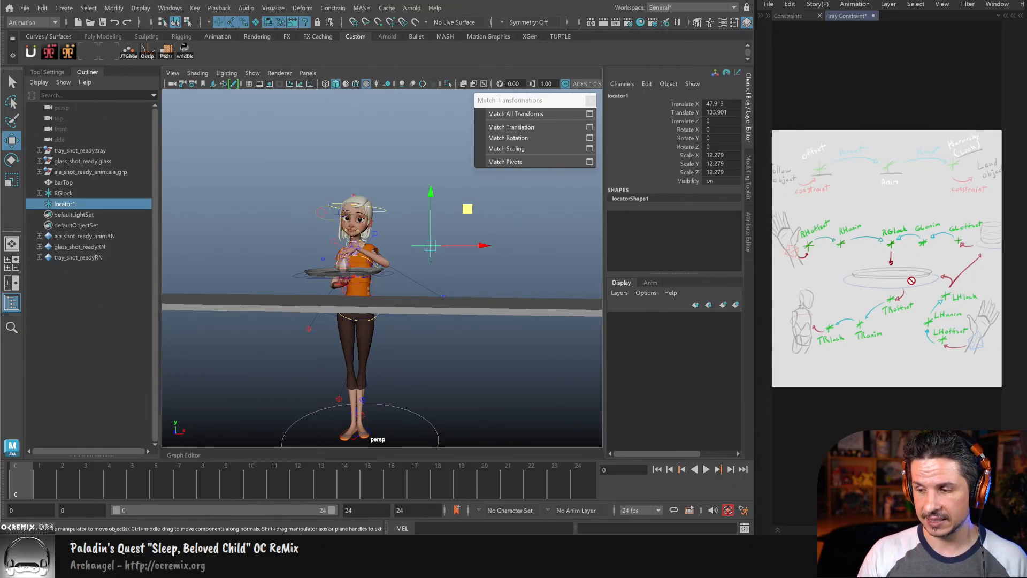
Step: Enable drawing overrides on the new locator's shape and set its index color to light blue
alt+middle_drag(521, 276, 526, 306)
alt+right_drag(526, 306, 647, 288)
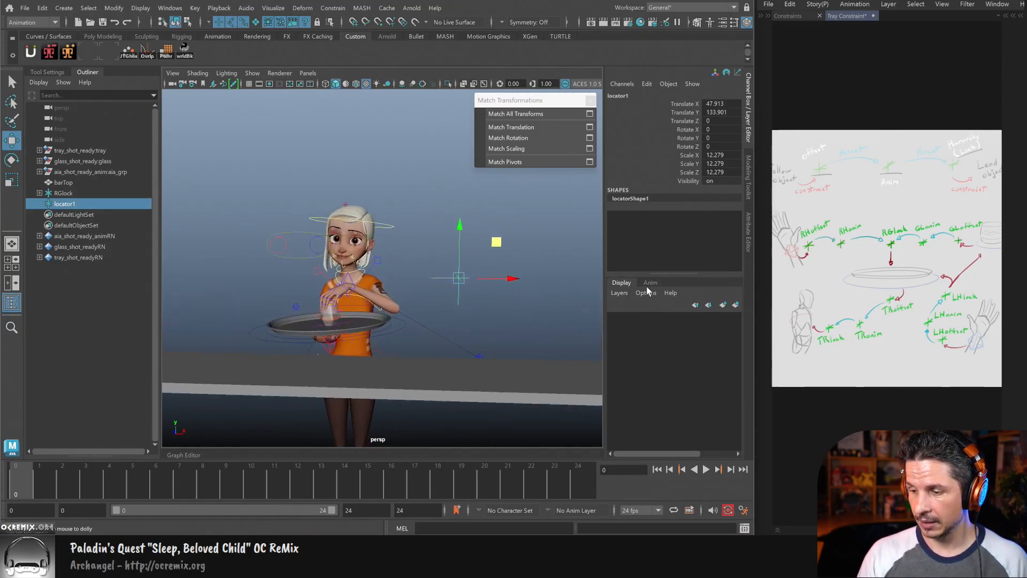
click(749, 234)
click(627, 253)
drag(660, 334, 689, 337)
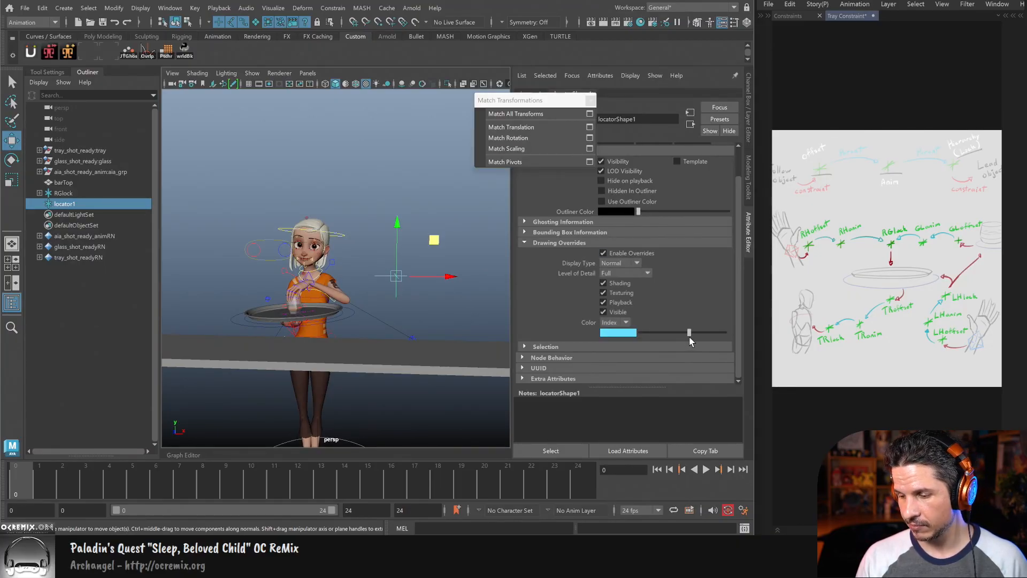
click(482, 321)
alt+drag(482, 321, 438, 308)
Step: Duplicate the light blue locator twice, spacing the copies about 17.9 units apart along X
click(417, 259)
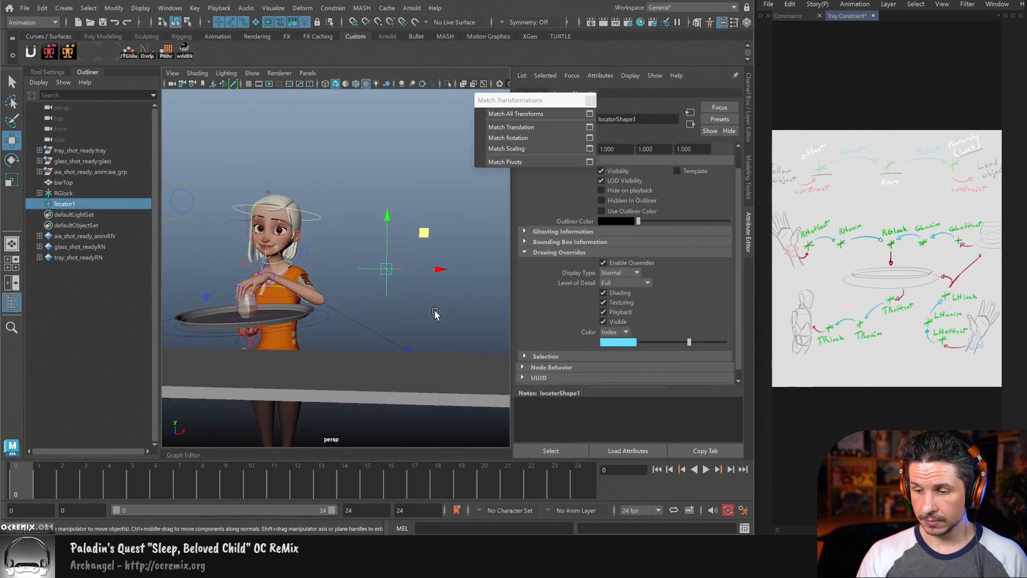
key(ctrl+d)
drag(457, 270, 490, 272)
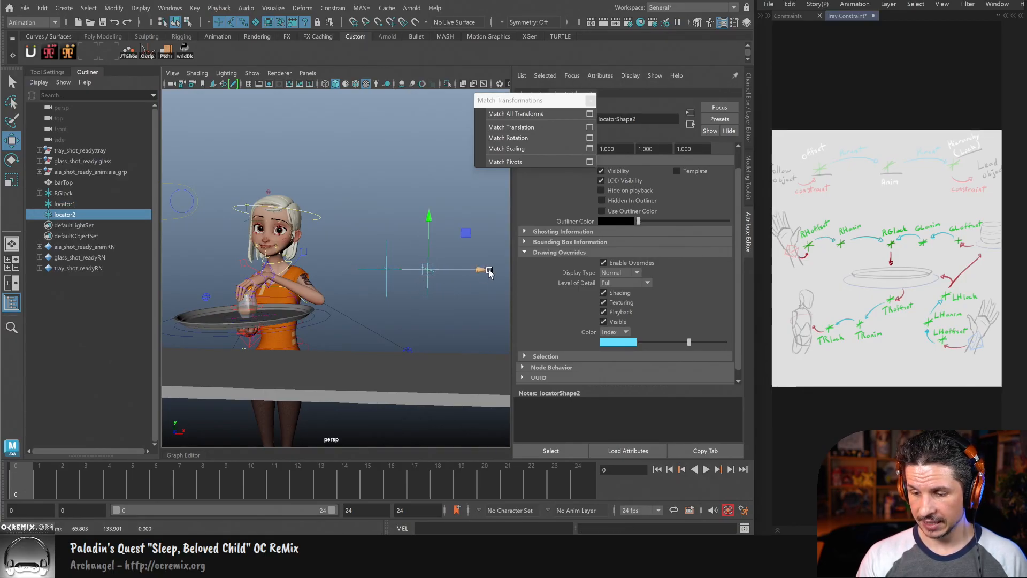
key(shift+d)
click(748, 129)
alt+middle_drag(493, 285, 478, 314)
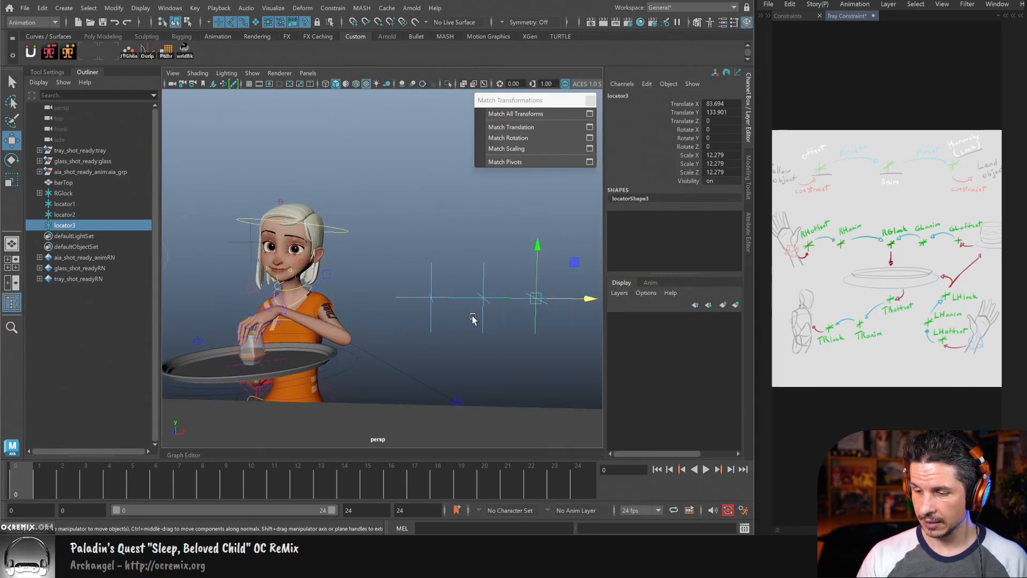
Step: Rename the first light blue locator as LHlock and the second as LHanim
click(433, 301)
double_click(620, 97)
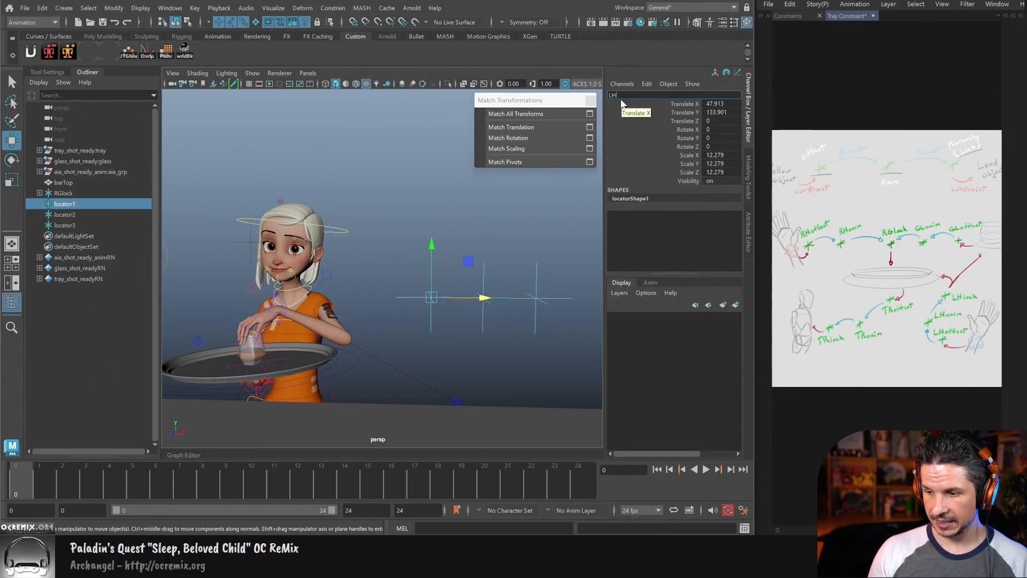
key(Return)
click(495, 289)
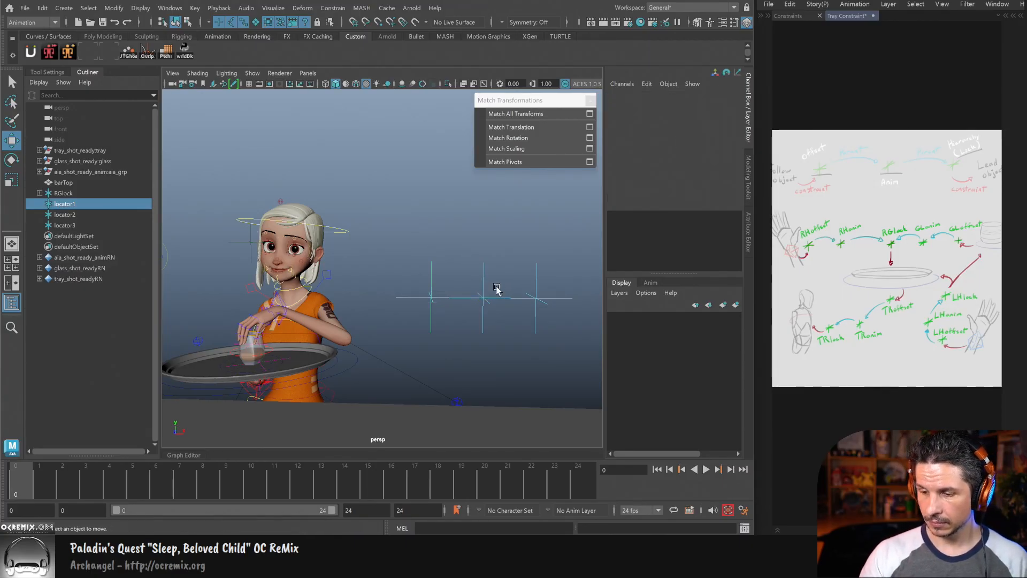
click(484, 278)
click(621, 97)
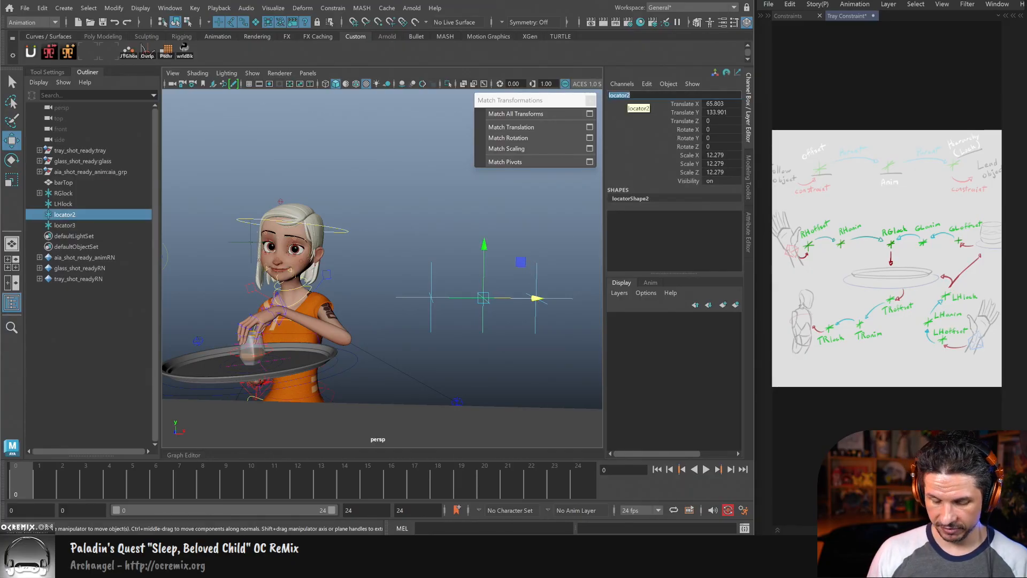
text(LHanim)
key(Return)
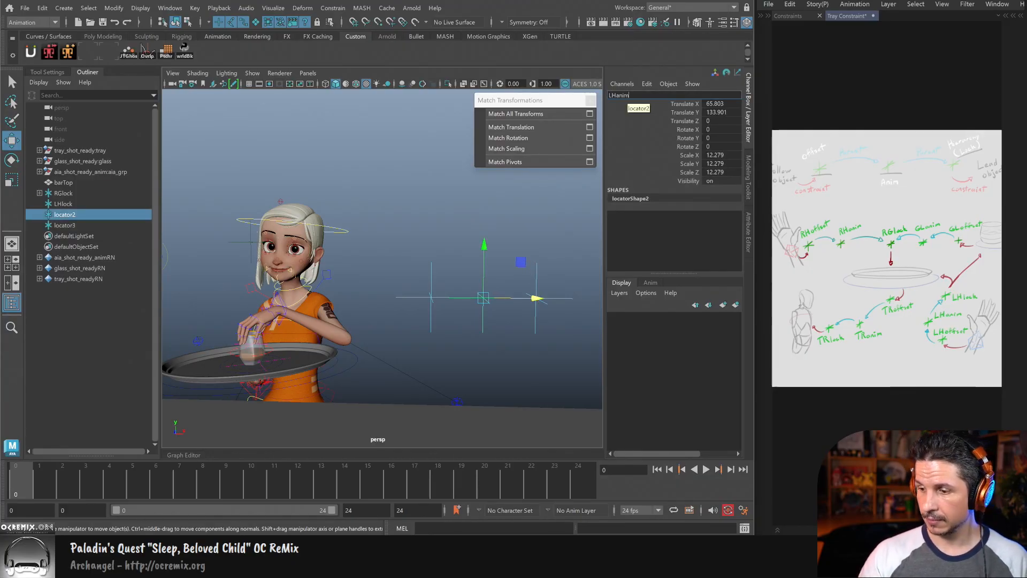
Step: Rename the third light blue locator as LHoffset
click(548, 285)
click(552, 301)
click(620, 95)
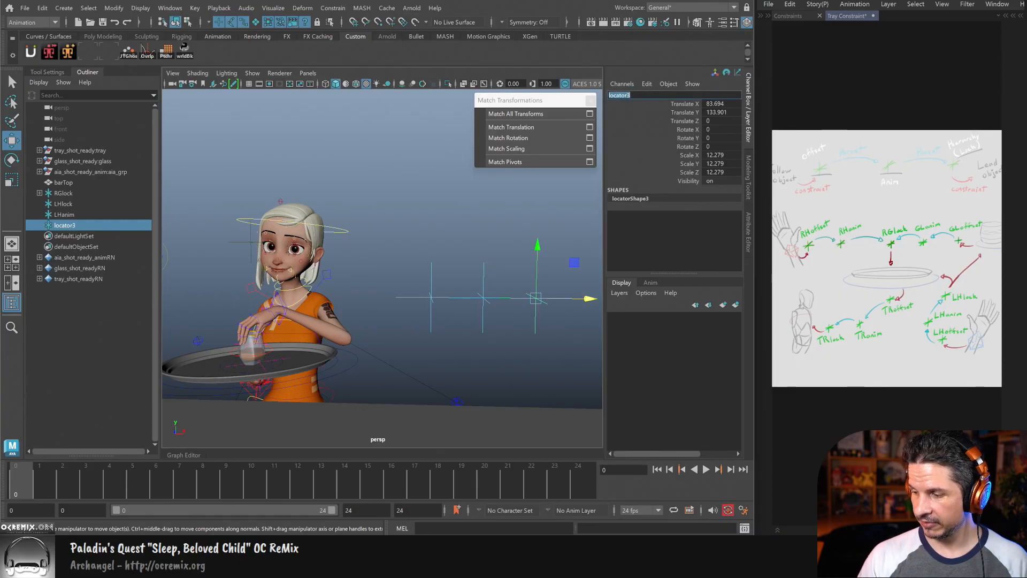
text(LHoffset)
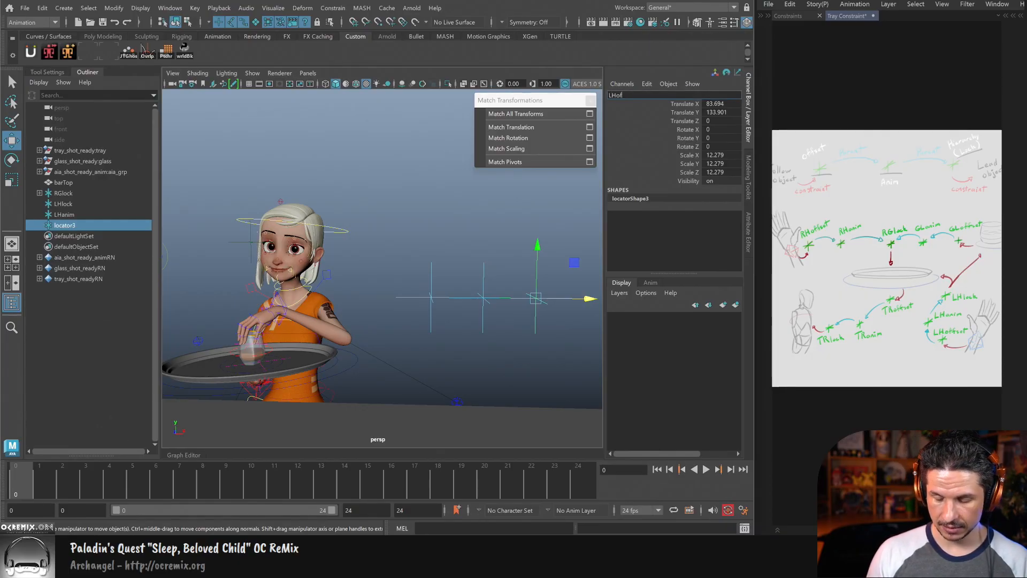
key(Return)
Step: Match all transforms of the LHlock locator to the tray's root control
alt+right_drag(459, 335, 477, 341)
alt+middle_drag(477, 341, 533, 345)
alt+drag(533, 345, 529, 337)
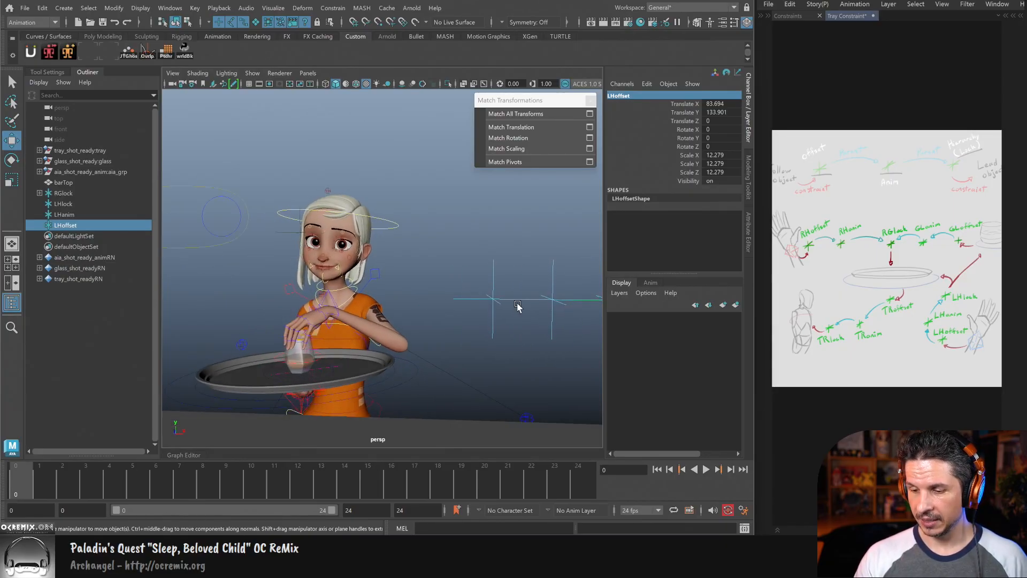
click(505, 300)
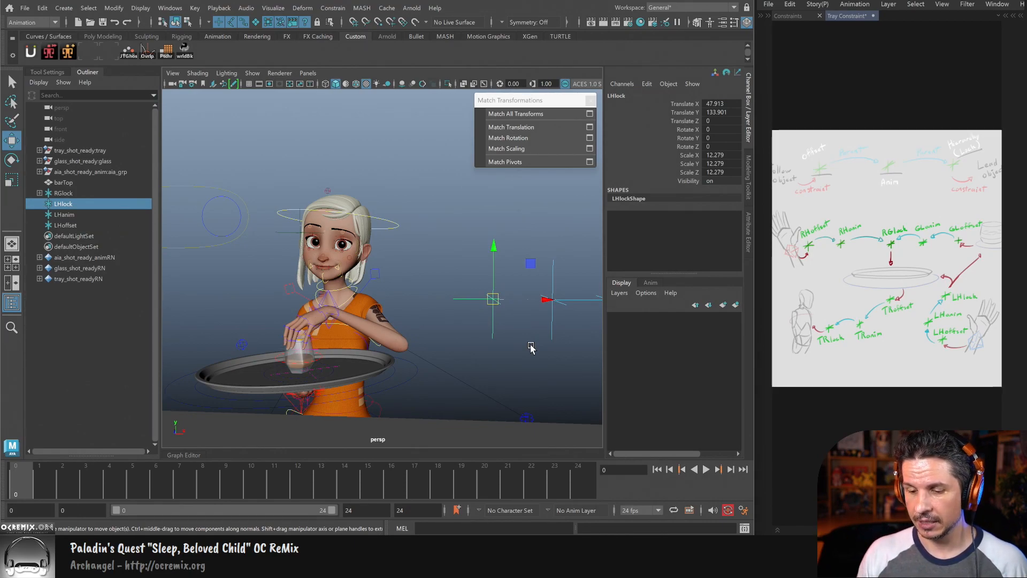
alt+drag(532, 348, 470, 376)
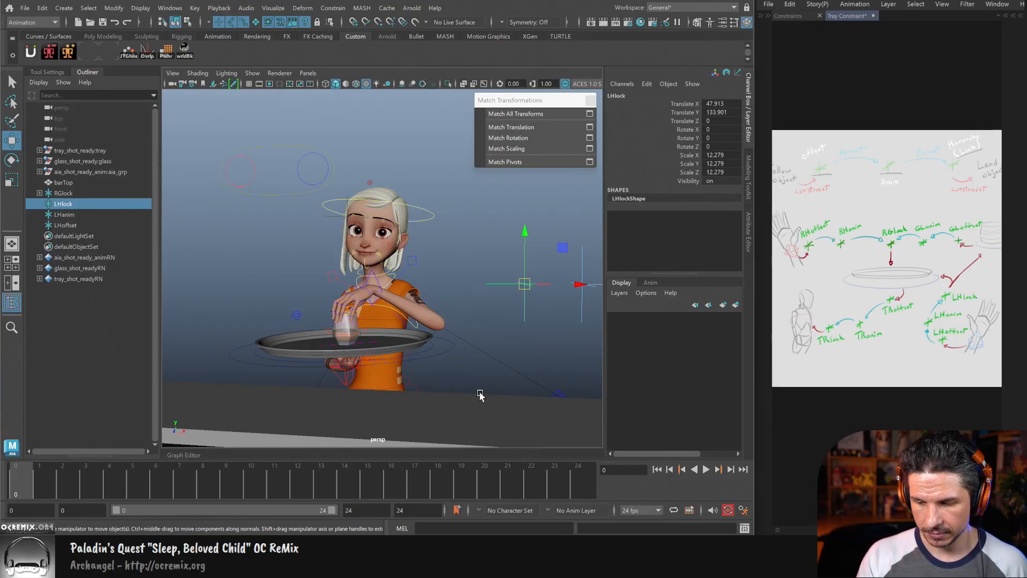
click(454, 348)
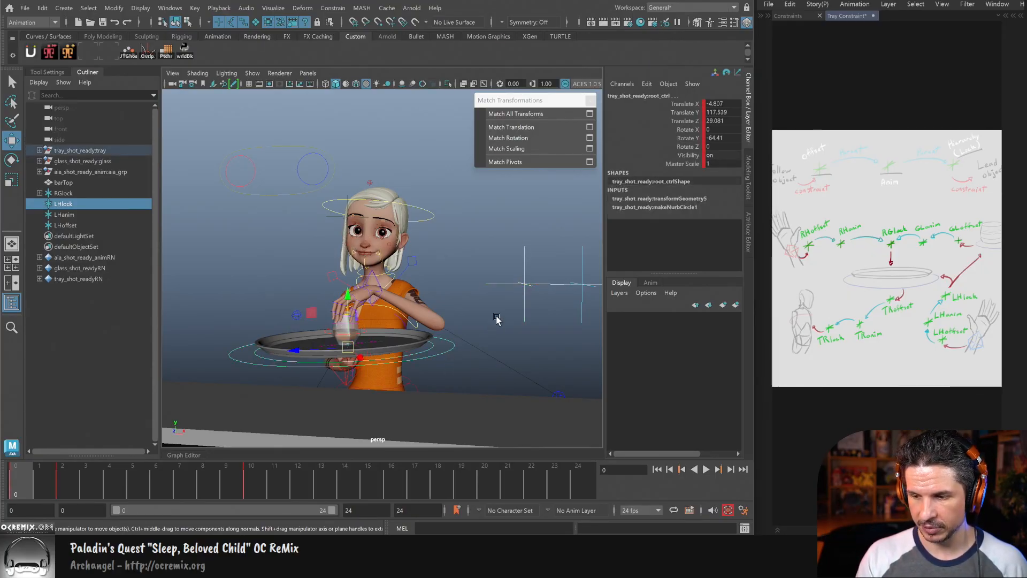
click(523, 115)
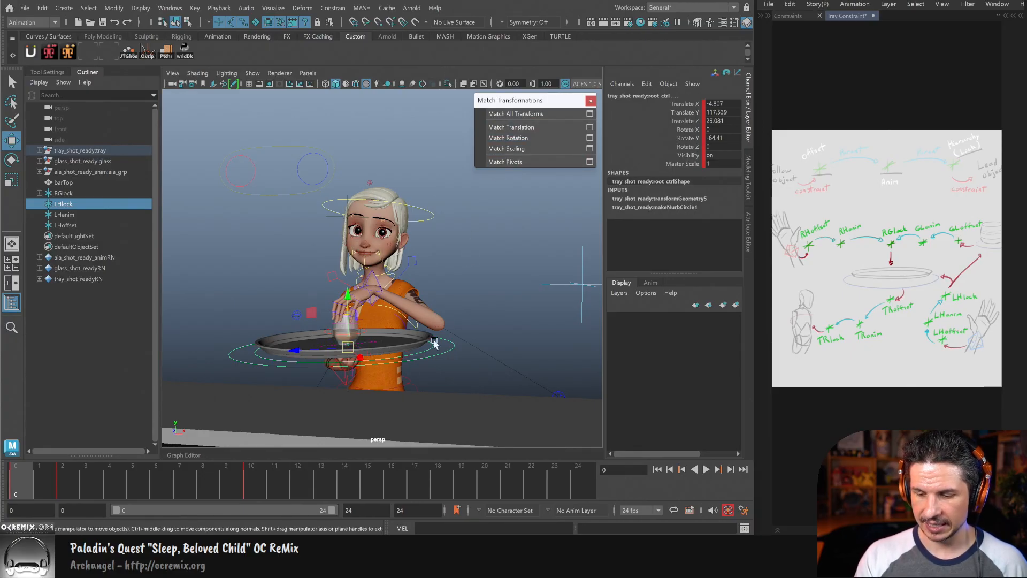
Step: Raise the LHlock locator above the character's head, to about Translate Y 174, and ready it for scaling
click(355, 352)
drag(349, 296, 368, 90)
click(470, 261)
alt+drag(463, 310, 494, 310)
click(407, 143)
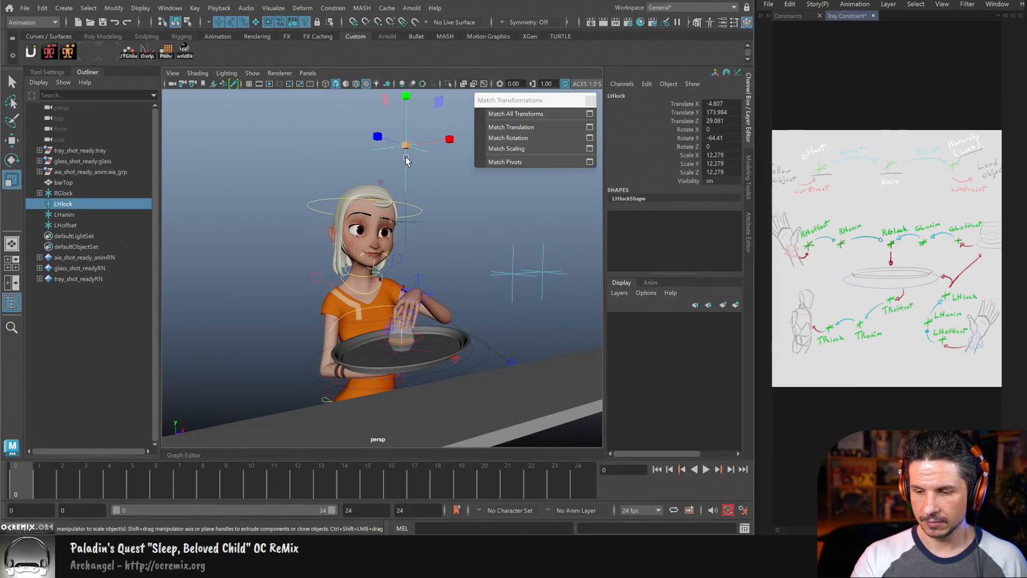
Step: Move the LHanim locator closer to the character, to about Translate X 43.1 and Translate Y 128.3
key(q)
click(478, 235)
alt+drag(477, 234, 494, 330)
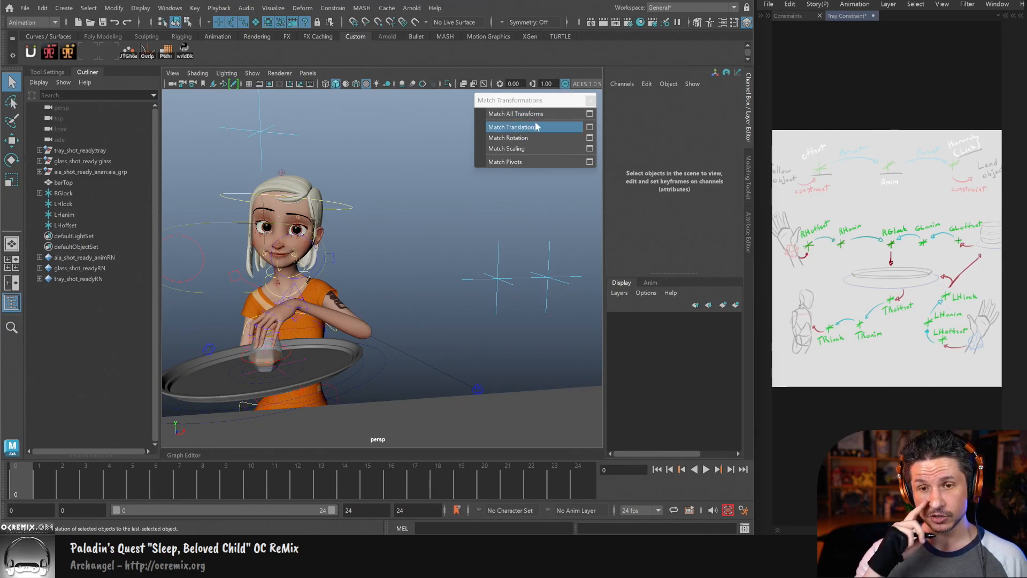
click(517, 276)
alt+drag(512, 296, 480, 328)
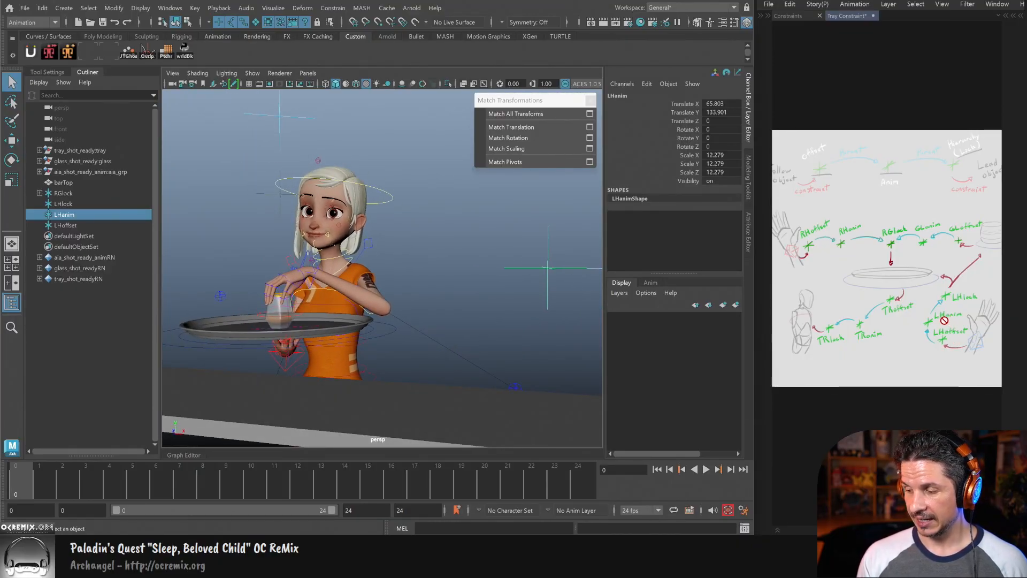
key(w)
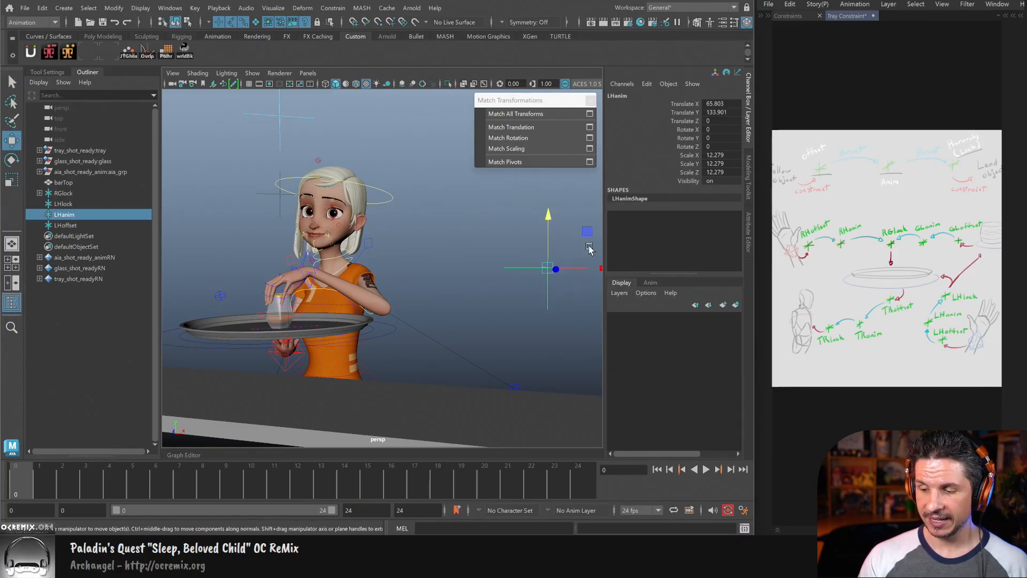
drag(587, 237, 512, 251)
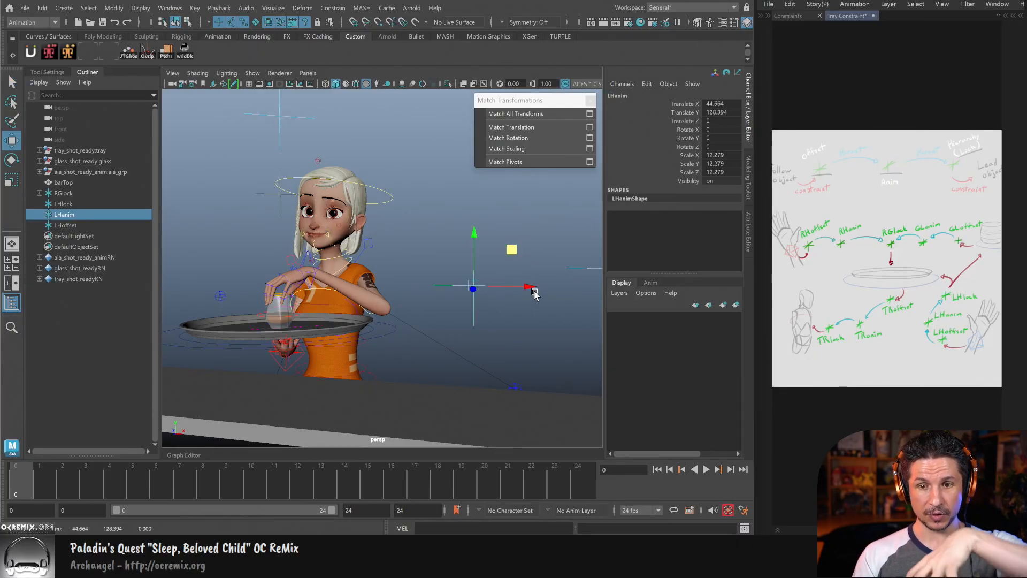
drag(512, 250, 507, 250)
Step: Match all transforms of the LHanim locator to the glass's root control
alt+drag(427, 298, 393, 321)
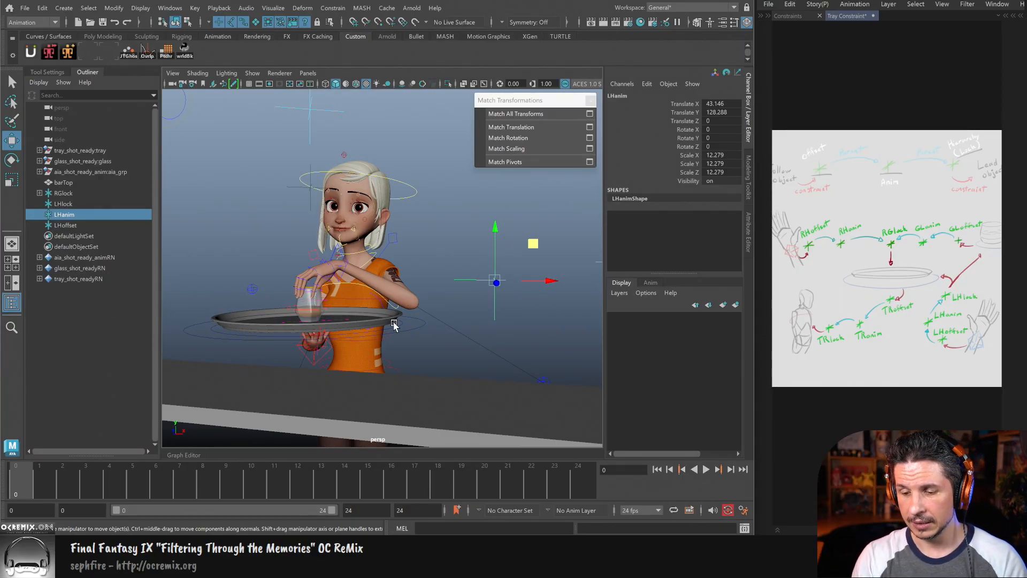
alt+right_drag(395, 339, 466, 363)
alt+middle_drag(466, 364, 511, 339)
alt+drag(540, 279, 553, 302)
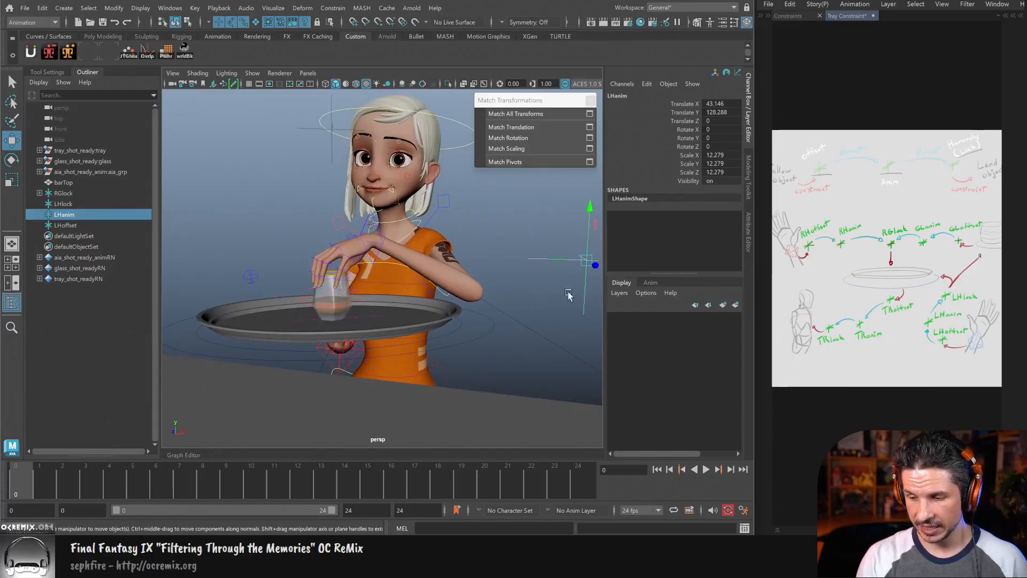
alt+middle_drag(500, 330, 473, 352)
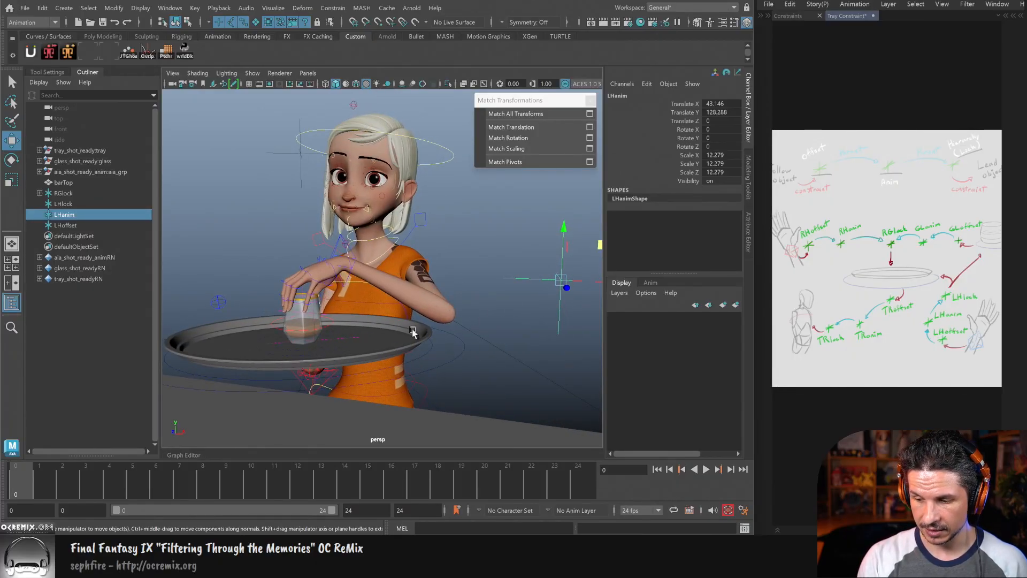
click(339, 350)
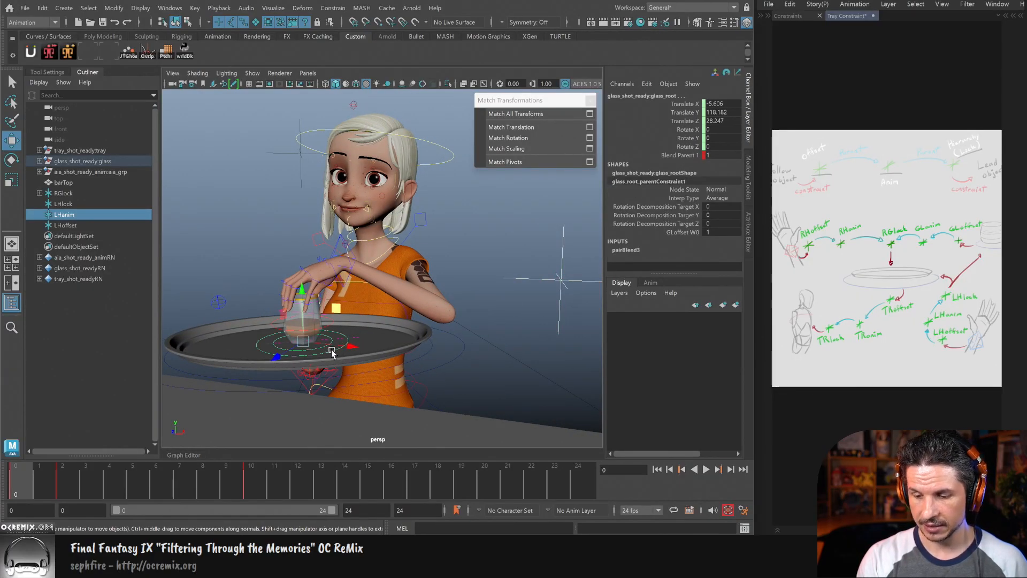
key(q)
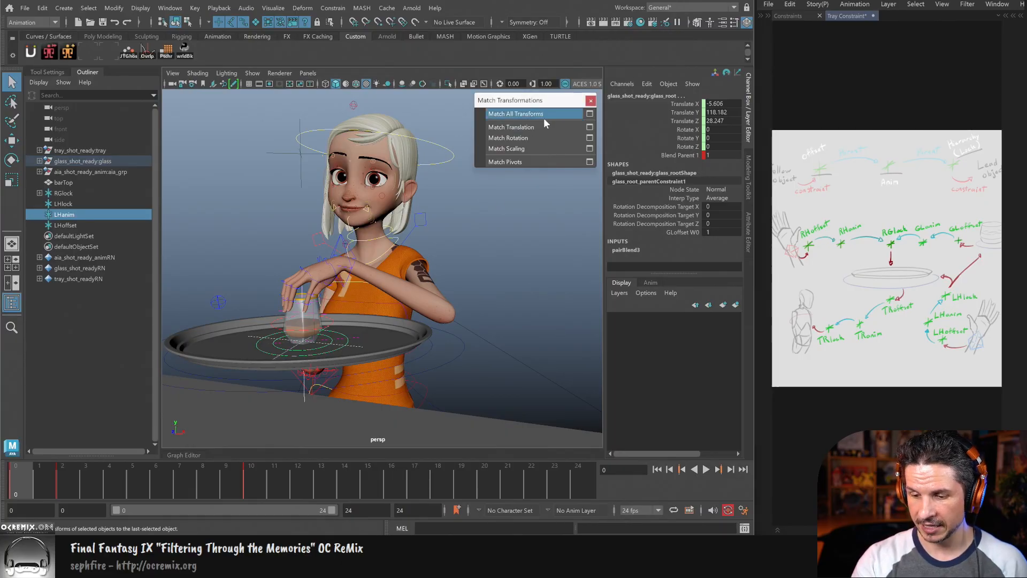
click(544, 118)
key(w)
alt+middle_drag(367, 326, 438, 295)
alt+right_drag(438, 295, 521, 332)
right_drag(378, 293, 365, 287)
drag(368, 291, 368, 227)
key(ctrl+z)
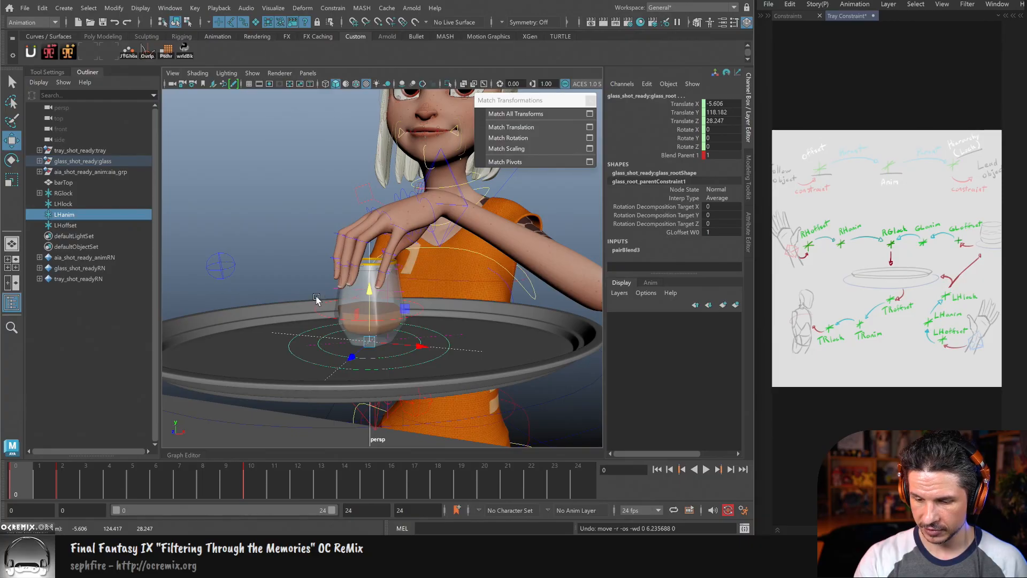
Step: Select only the LHanim locator and raise it to the glass's rim, at about Translate Y 127.2
click(280, 328)
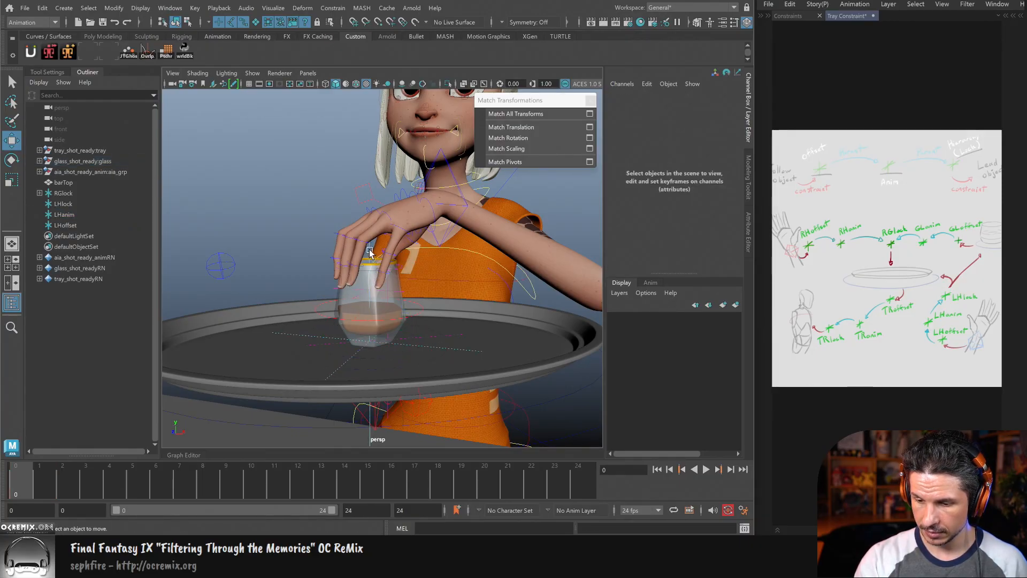
click(370, 247)
drag(370, 286, 380, 206)
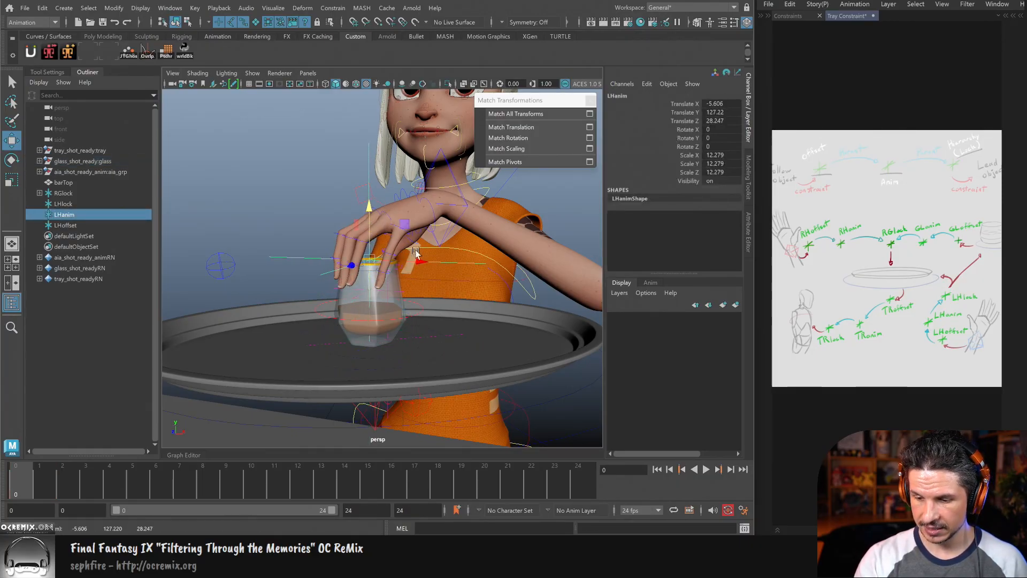
Step: Try rotating the LHanim locator about 20 degrees around its X axis
alt+drag(412, 245, 369, 282)
alt+right_drag(369, 282, 463, 316)
alt+drag(463, 316, 494, 329)
alt+right_drag(512, 324, 424, 328)
alt+drag(424, 328, 463, 390)
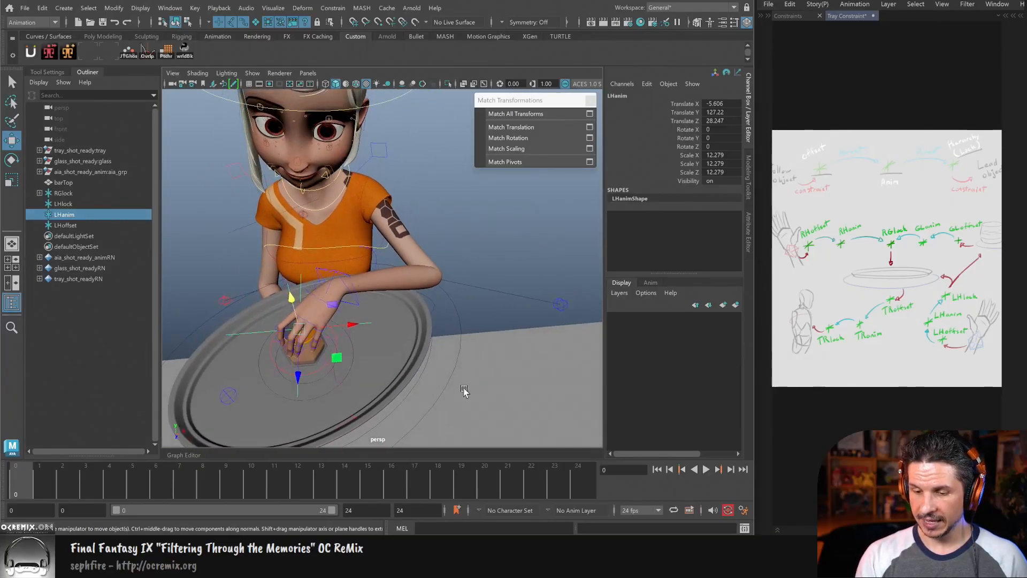
alt+middle_drag(463, 391, 541, 337)
alt+right_drag(542, 337, 557, 342)
alt+drag(557, 342, 516, 365)
key(e)
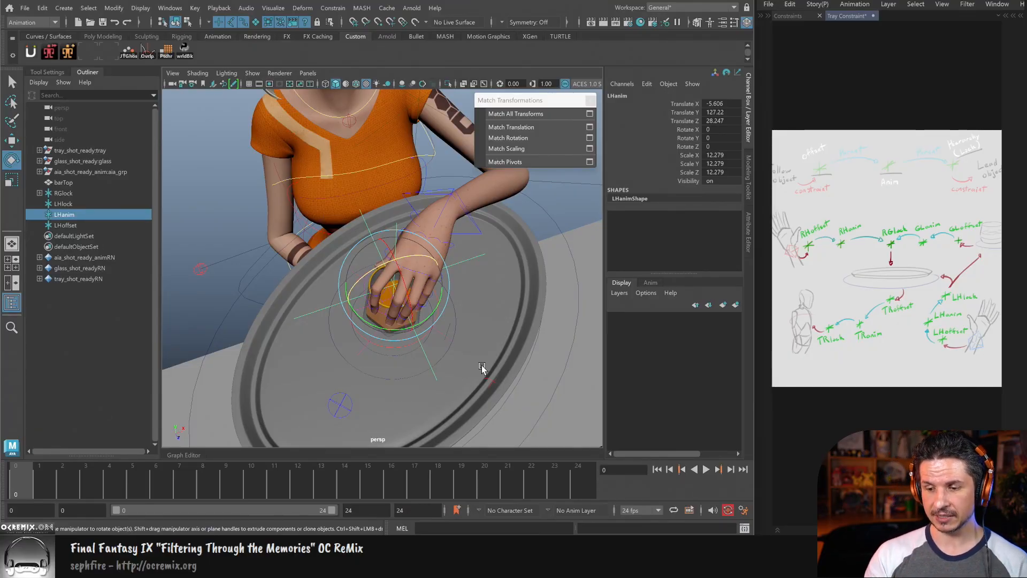
mouse_move(408, 279)
mouse_down()
mouse_move(411, 306)
mouse_move(420, 292)
mouse_up()
key(ctrl+z)
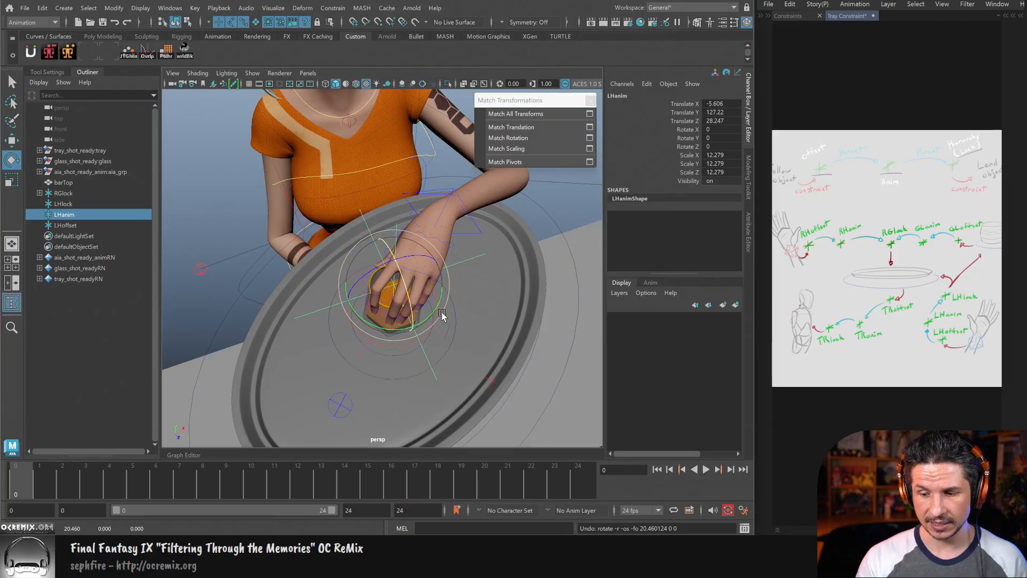
Step: Rotate the LHanim locator freely at the glass's rim to about Rotate X 10, Rotate Y -44 and Rotate Z -14
drag(434, 308, 402, 331)
alt+drag(402, 330, 440, 332)
alt+drag(439, 331, 440, 303)
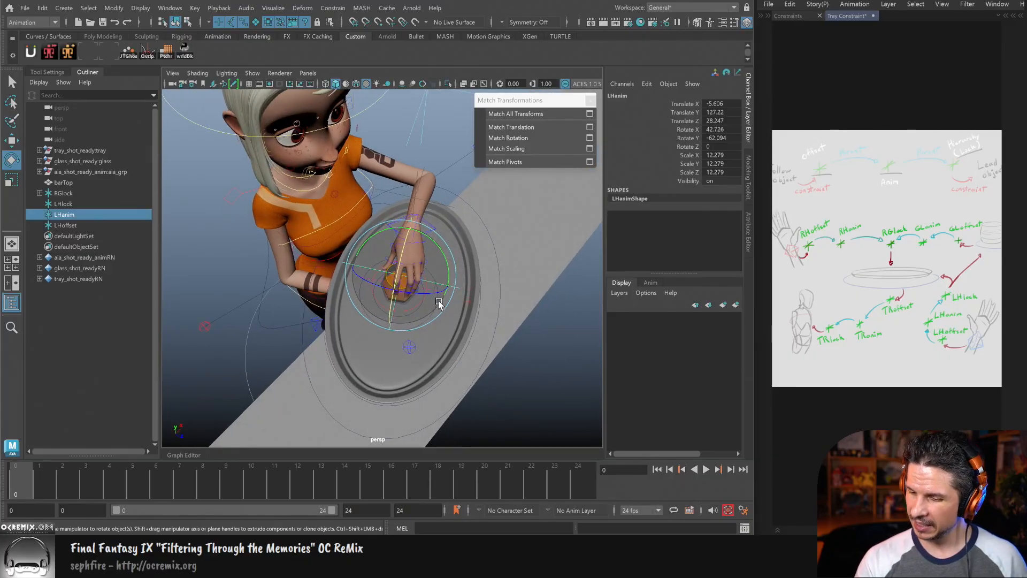
key(ctrl+z)
key(ctrl+z)
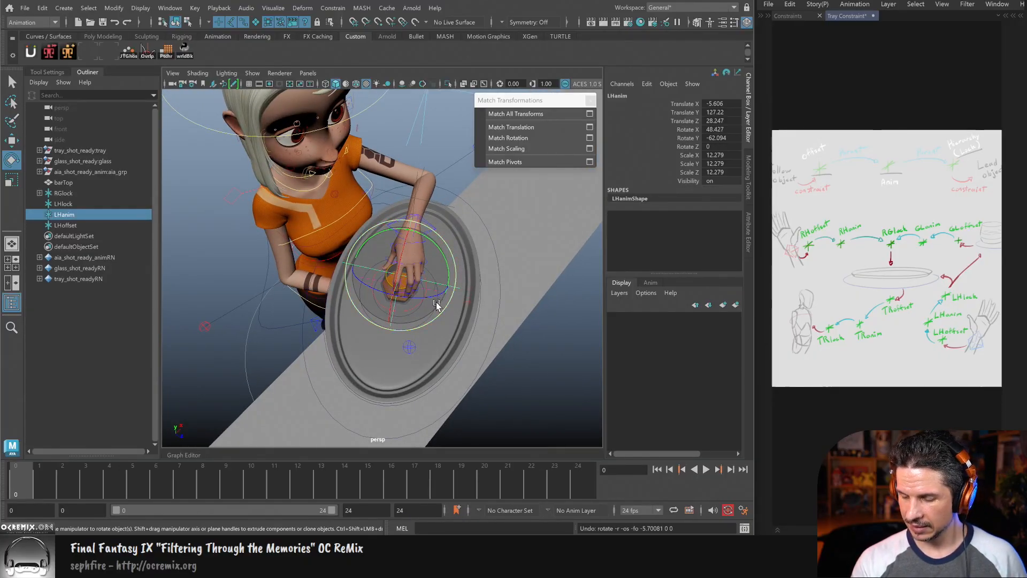
drag(433, 308, 396, 279)
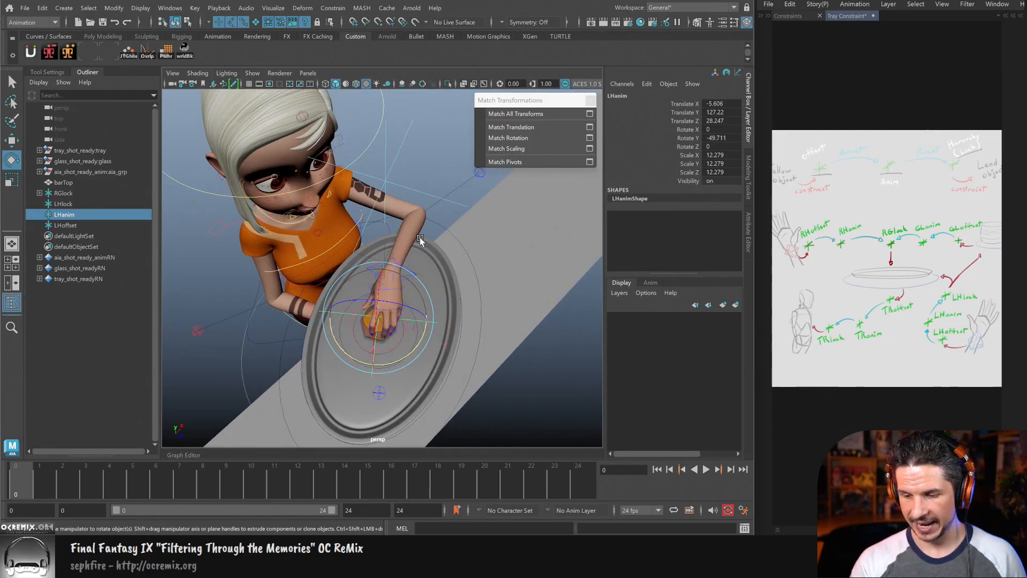
drag(410, 358, 411, 328)
alt+right_drag(411, 327, 481, 321)
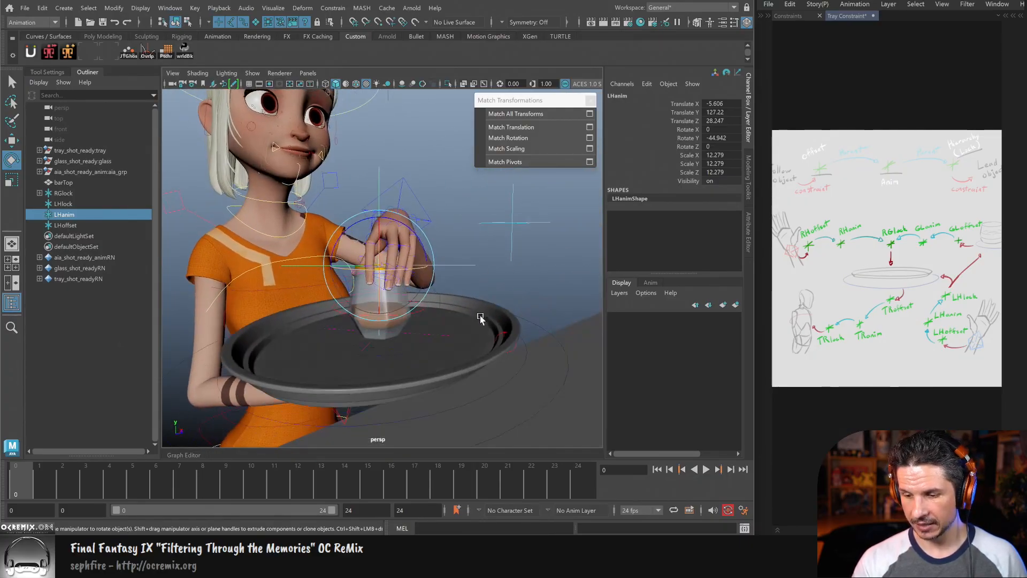
drag(423, 257, 413, 227)
key(q)
alt+drag(398, 295, 481, 281)
key(w)
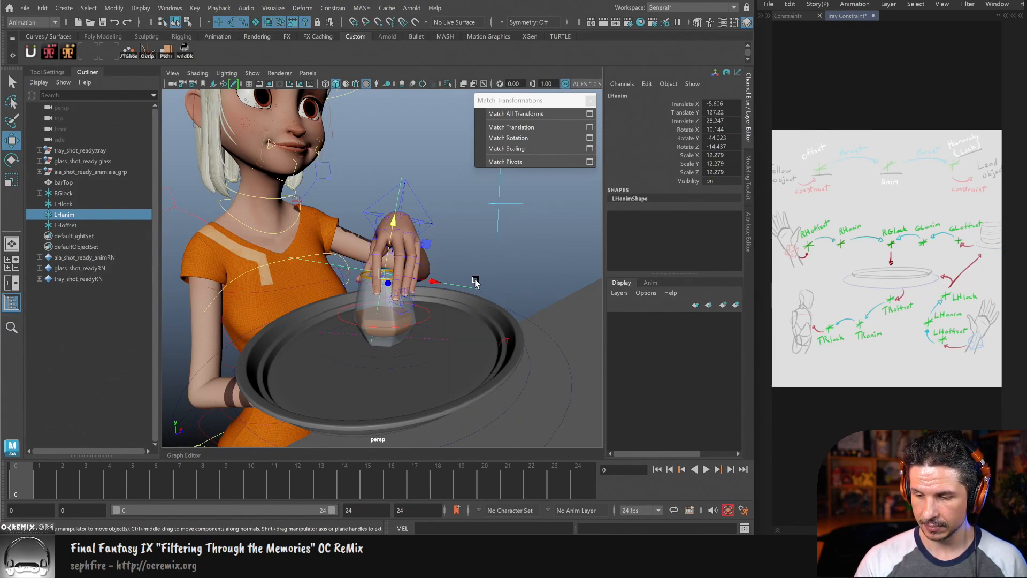
key(e)
drag(475, 276, 378, 314)
drag(389, 352, 386, 353)
key(ctrl+z)
key(ctrl+z)
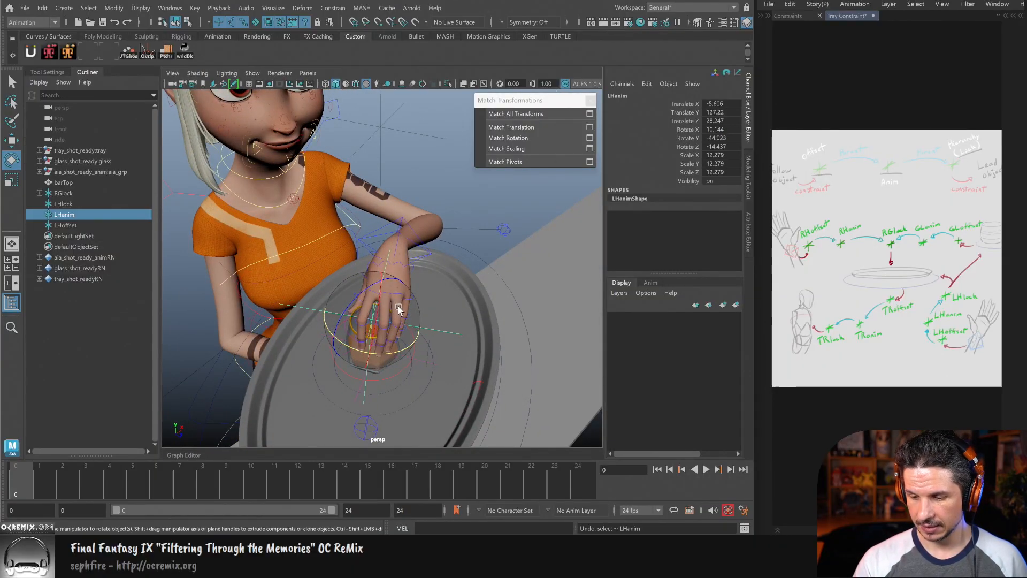
Step: Reset the LHanim locator's Rotate X, Rotate Y and Rotate Z to 0
drag(723, 129, 723, 145)
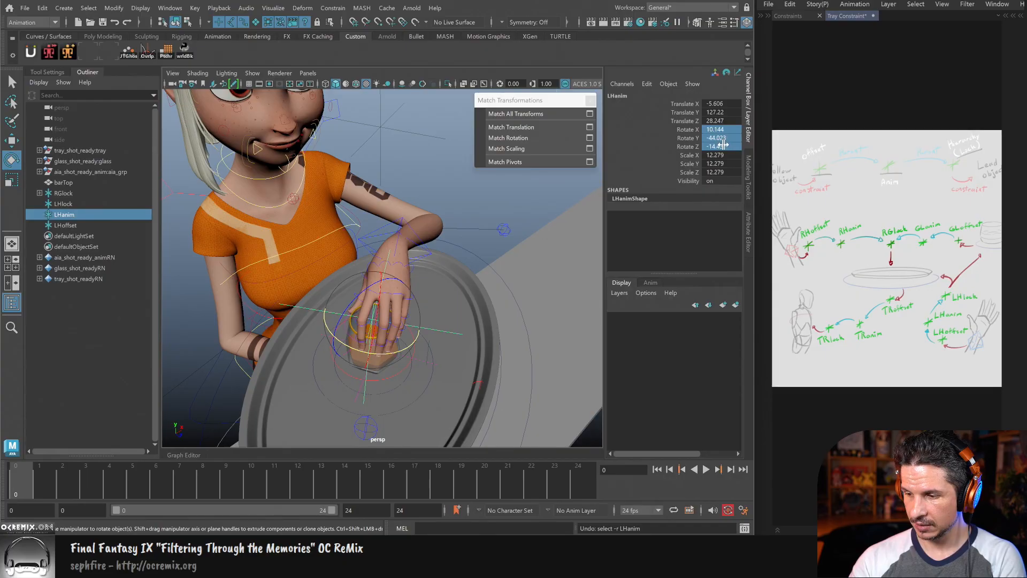
text(0)
key(Return)
drag(407, 344, 424, 283)
key(ctrl+z)
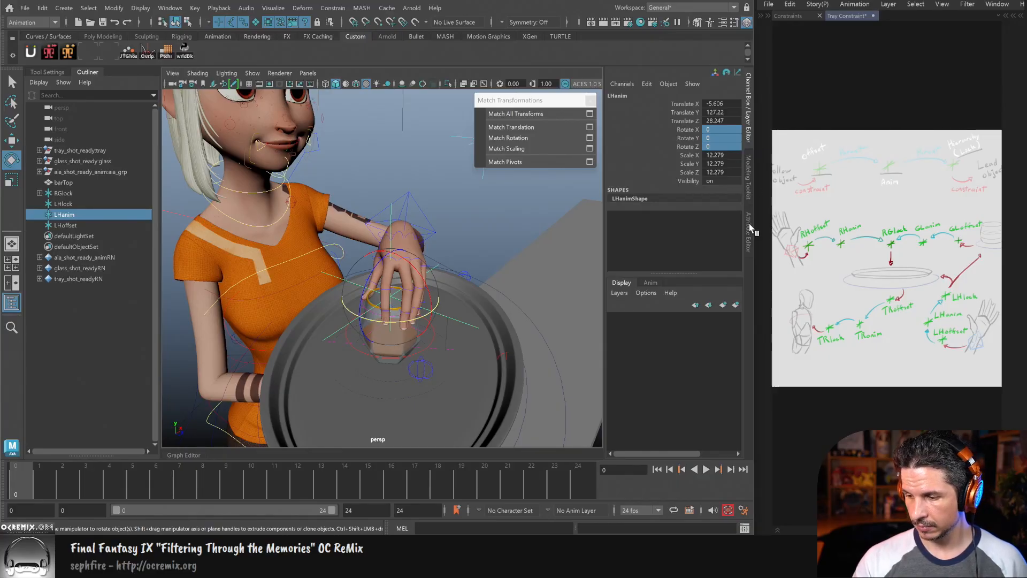
Step: Set the LHanim locator's rotate order to zxy after testing a Y rotation with the yzx order
click(749, 224)
drag(551, 103, 472, 101)
click(532, 94)
click(616, 205)
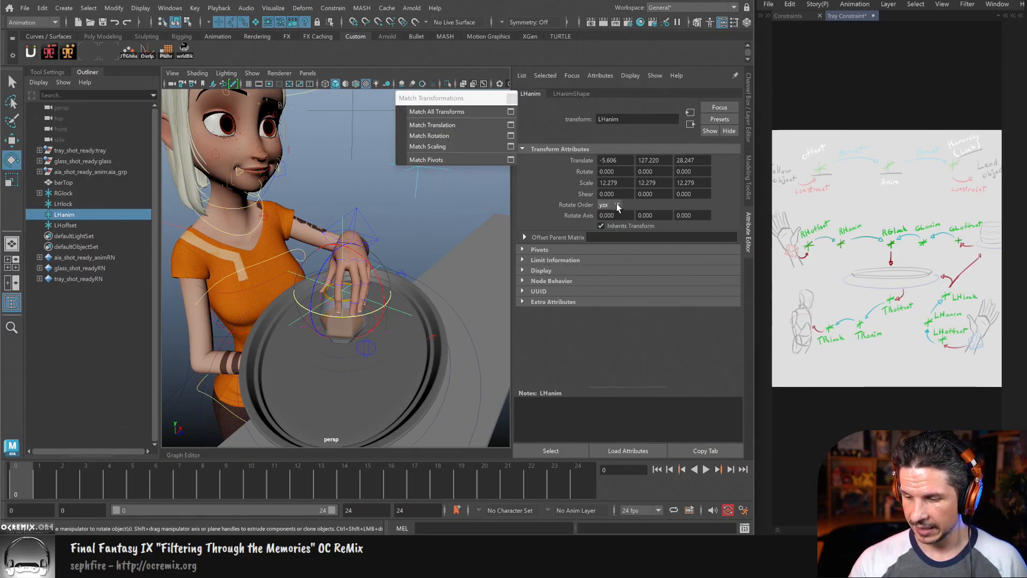
drag(369, 316, 321, 320)
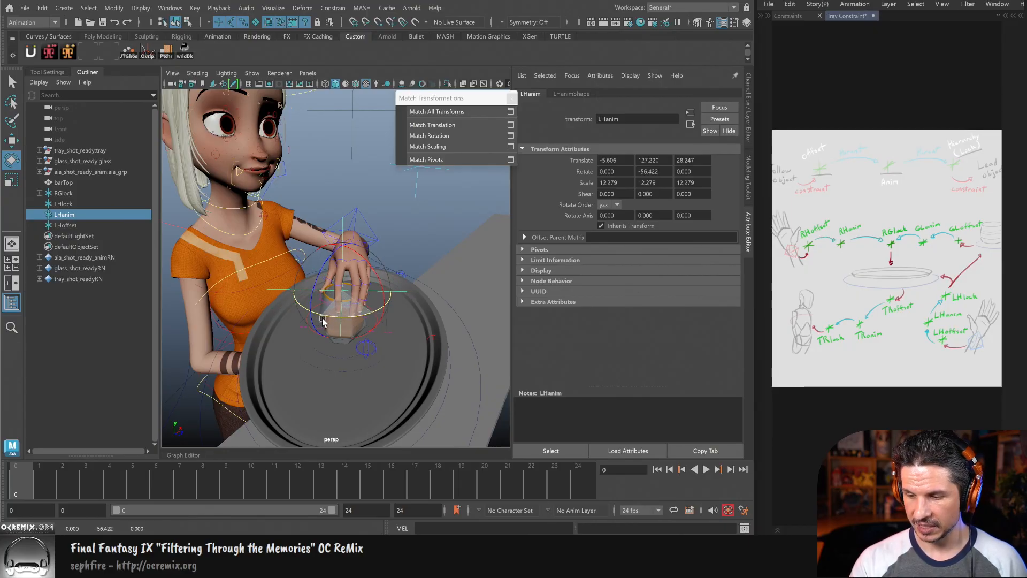
key(ctrl+z)
click(617, 205)
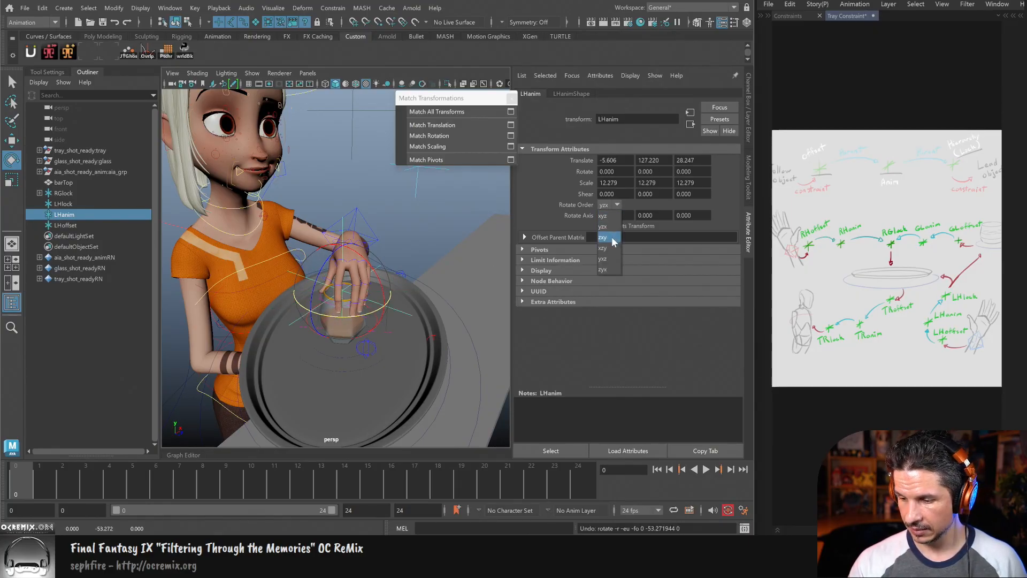
click(613, 241)
Step: Rotate the LHanim locator around Y to about 42.3 degrees, leaving its other rotations at 0
drag(386, 310, 343, 276)
key(ctrl+z)
drag(362, 313, 399, 290)
drag(318, 313, 380, 359)
key(ctrl+z)
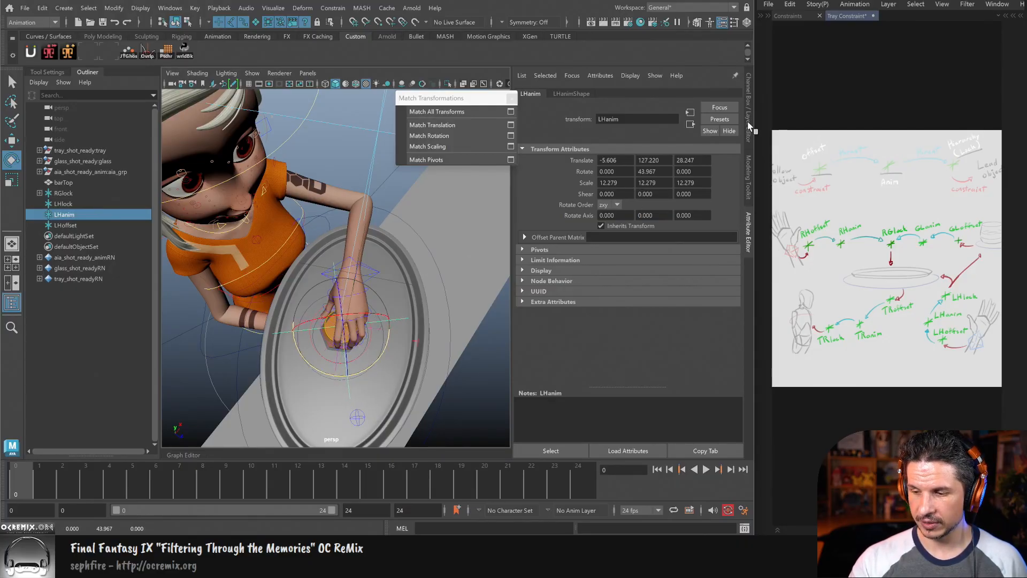
click(748, 127)
drag(425, 385, 428, 381)
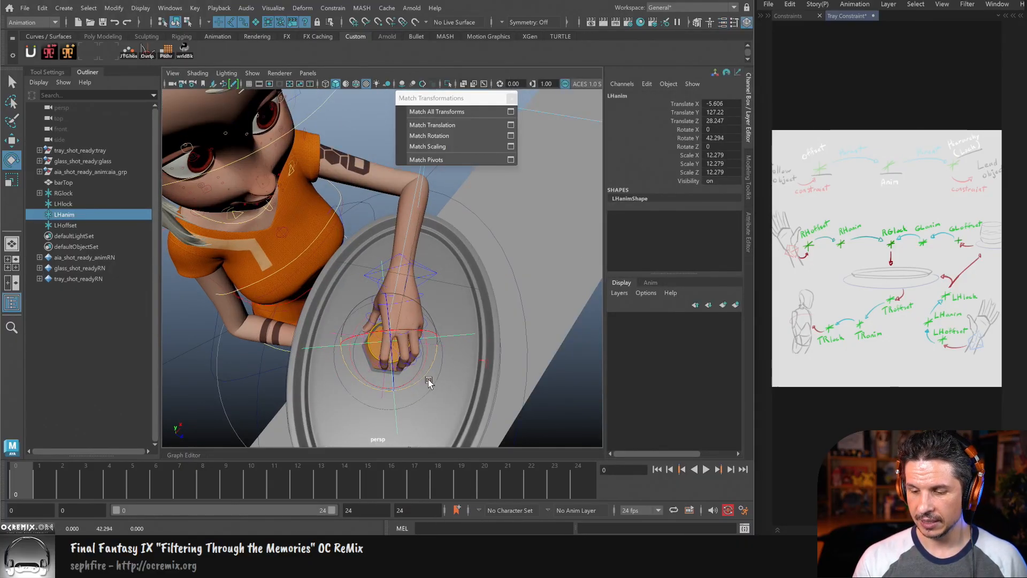
click(445, 373)
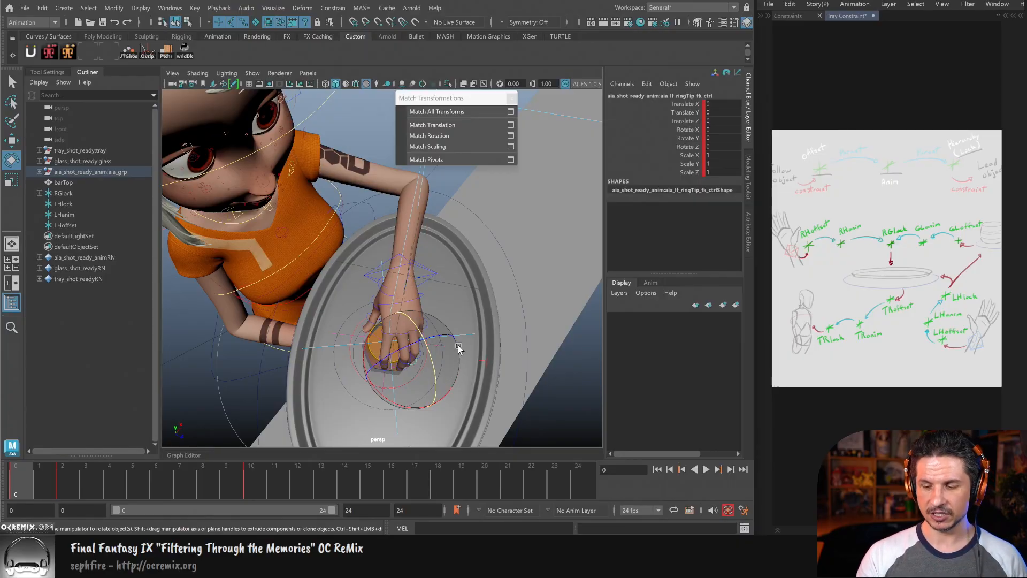
click(473, 334)
Step: Match all transforms of the LHoffset locator to the character's left arm IK control
key(w)
alt+drag(467, 374, 491, 379)
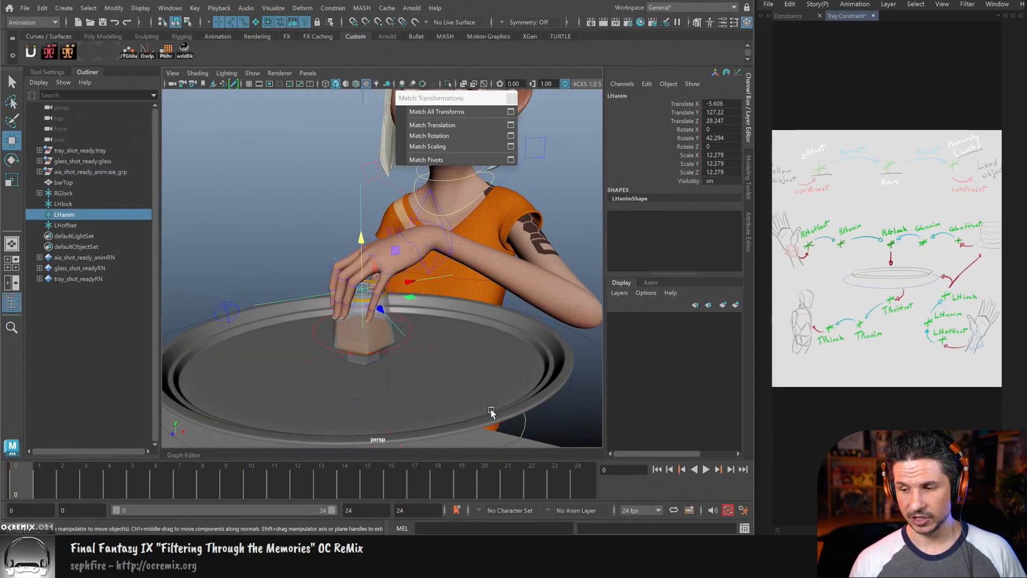
alt+drag(518, 294, 391, 275)
alt+right_drag(568, 323, 487, 331)
alt+middle_drag(486, 331, 474, 341)
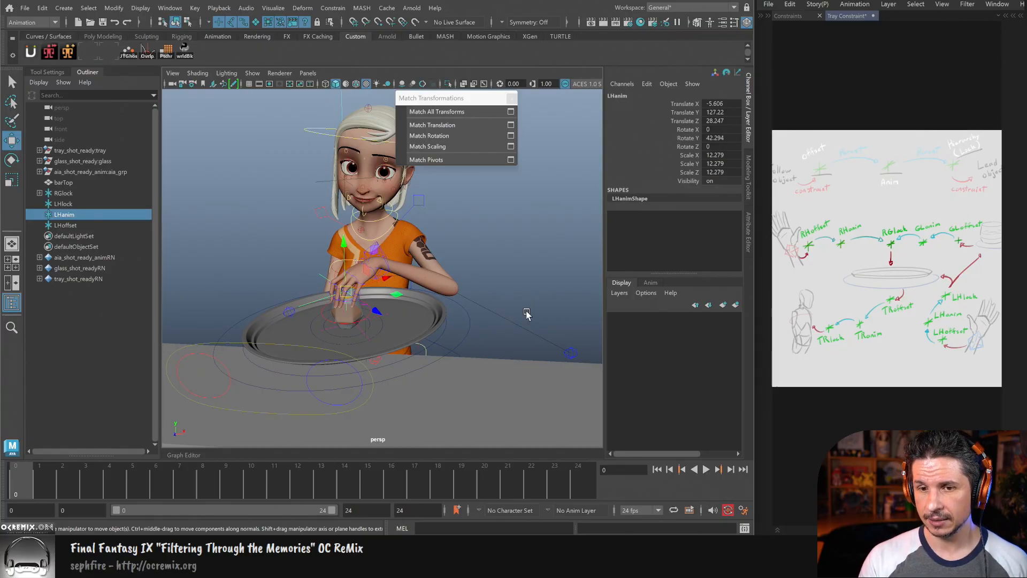
alt+middle_drag(524, 312, 471, 311)
alt+right_drag(471, 310, 440, 304)
alt+drag(441, 304, 473, 330)
drag(587, 217, 565, 266)
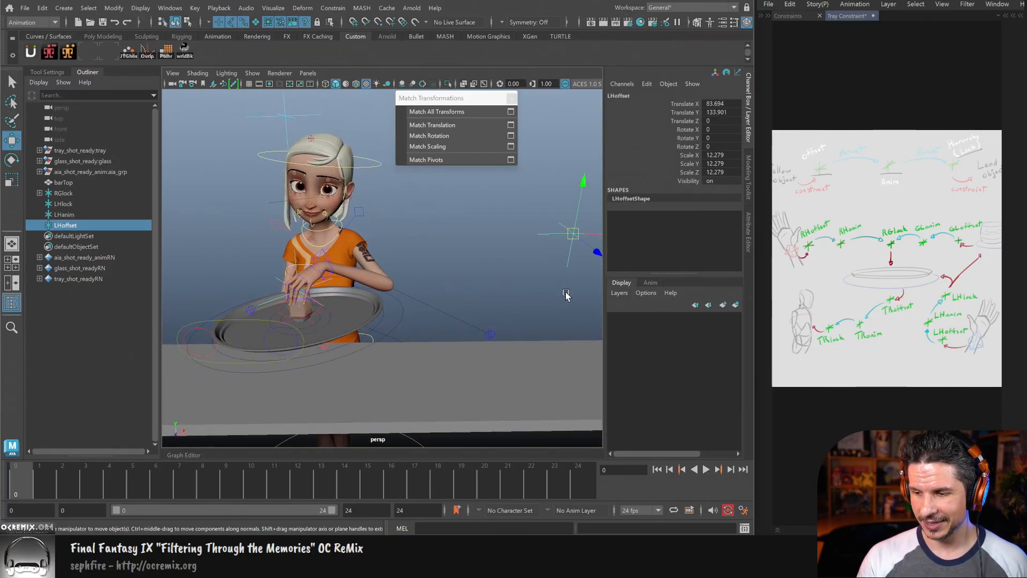
alt+middle_drag(485, 318, 455, 327)
alt+right_drag(455, 327, 487, 327)
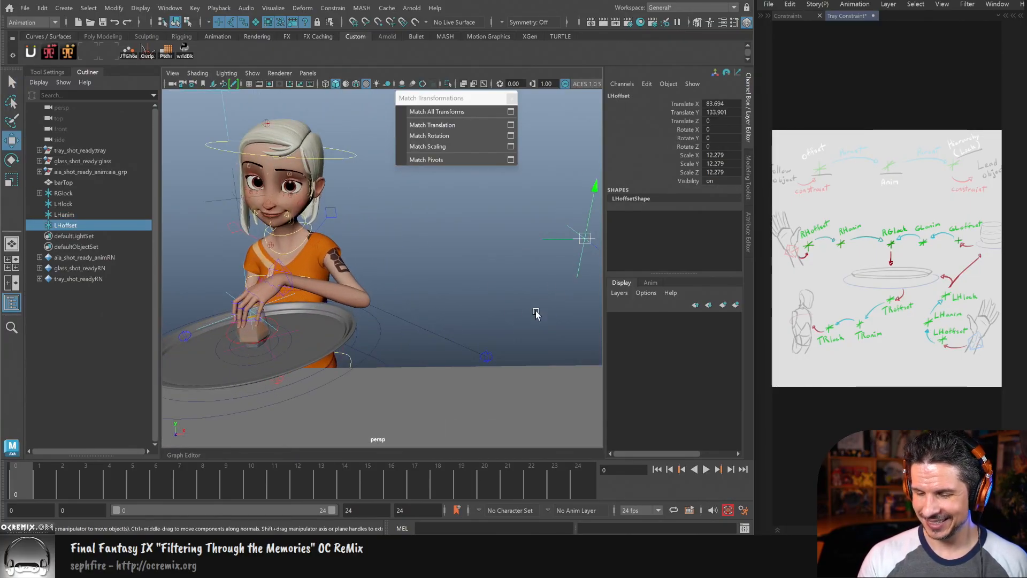
alt+middle_drag(477, 332, 491, 339)
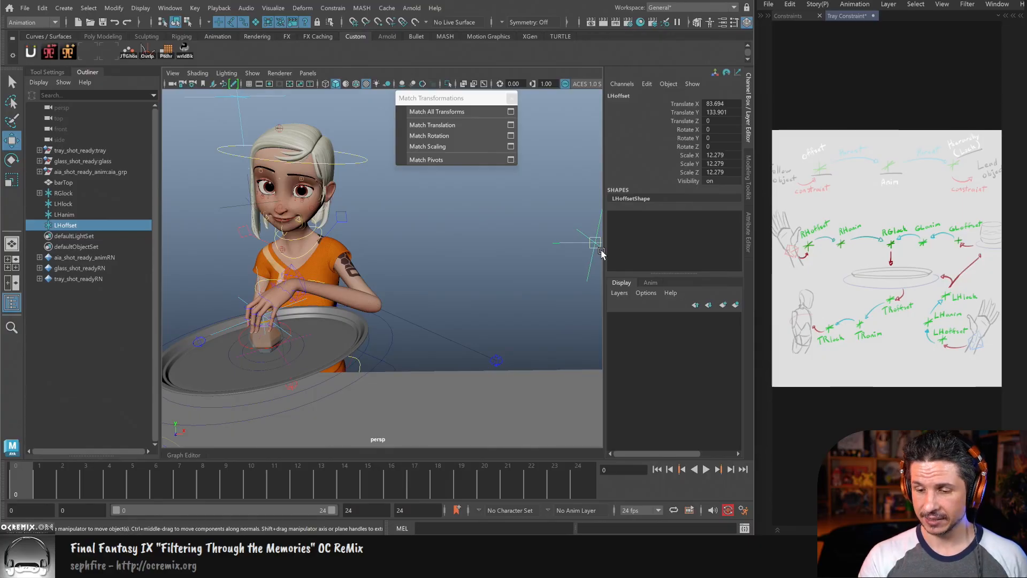
shift+click(298, 271)
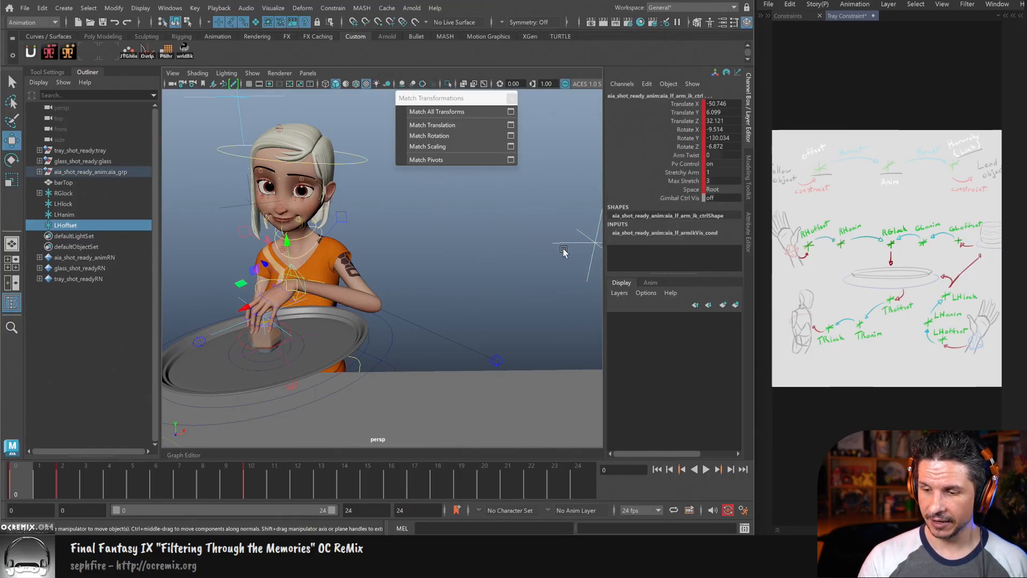
click(456, 112)
alt+middle_drag(413, 307, 495, 289)
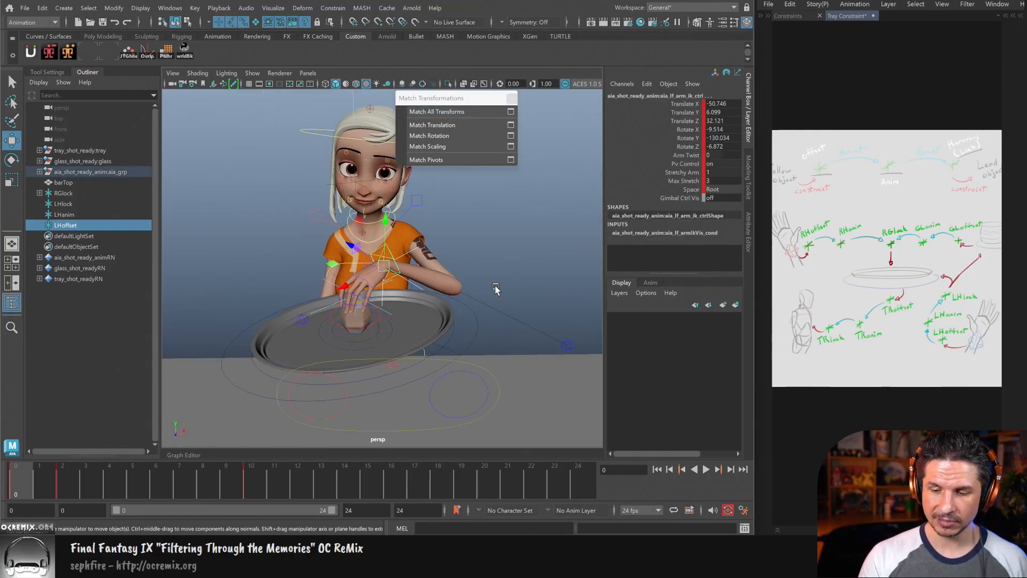
Step: Parent-constrain the left arm IK control to the LHoffset locator
alt+right_drag(495, 289, 533, 289)
key(q)
alt+drag(533, 289, 481, 280)
click(264, 265)
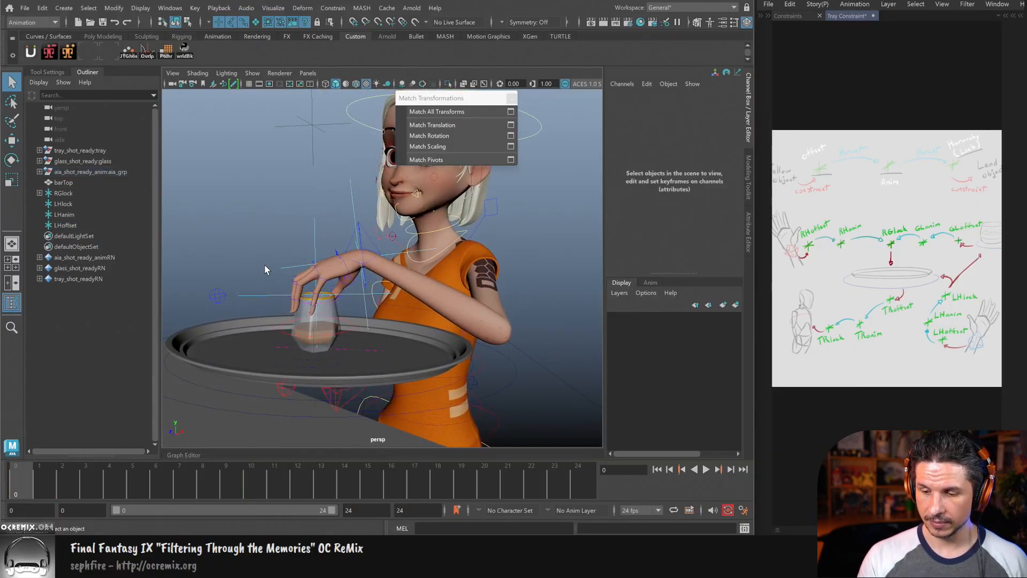
alt+drag(265, 264, 504, 339)
alt+right_drag(504, 339, 403, 352)
alt+middle_drag(403, 352, 455, 351)
alt+right_drag(455, 352, 536, 353)
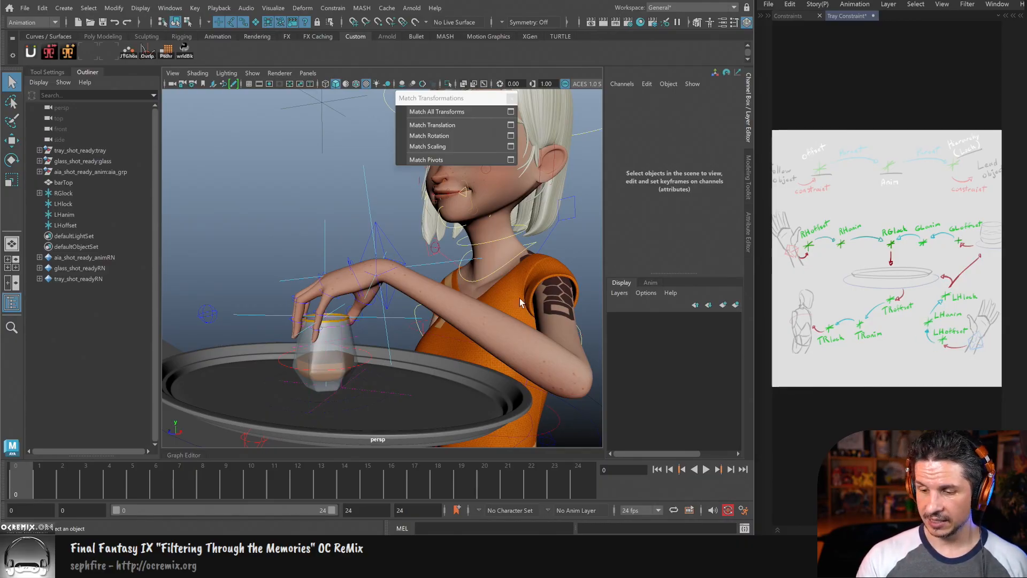
click(434, 272)
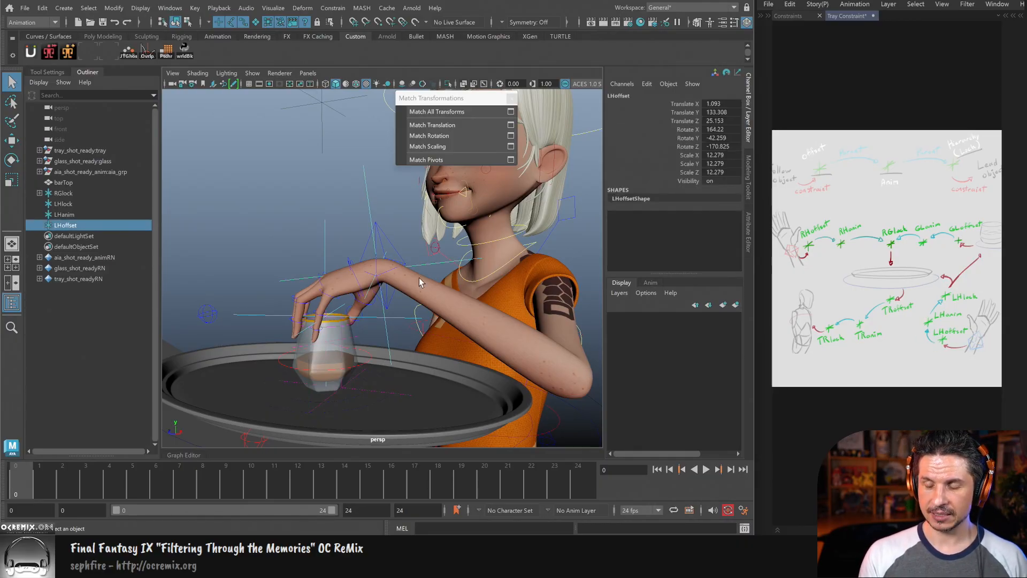
click(405, 249)
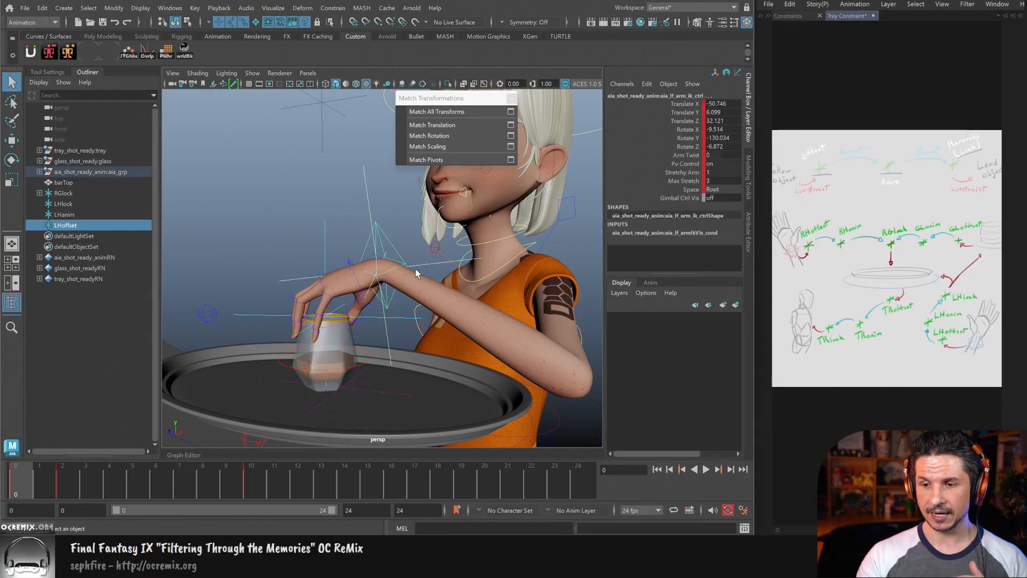
click(333, 8)
click(362, 49)
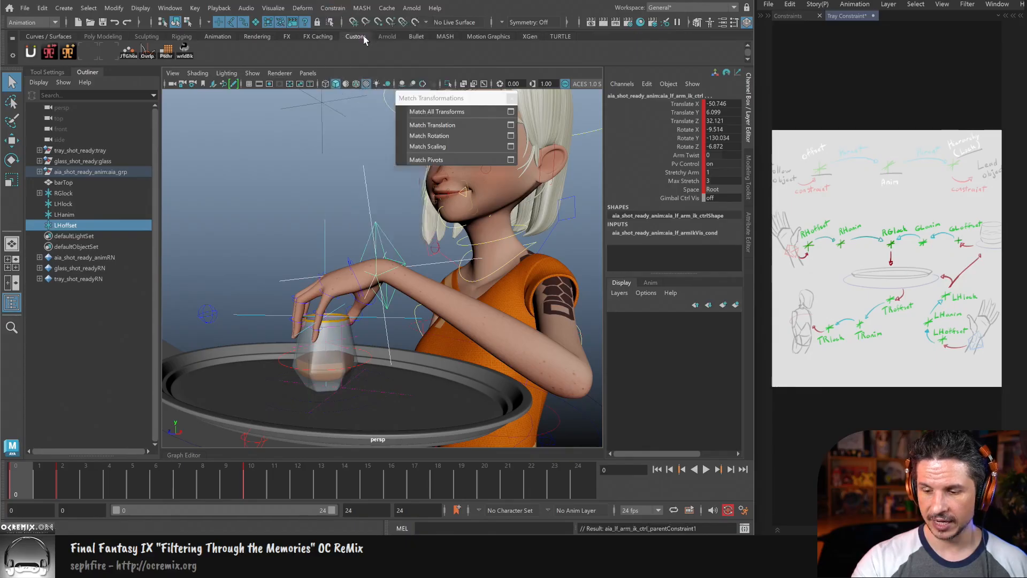
Step: Try moving the LHoffset locator to test the hand constraint, and undo the move
alt+middle_drag(435, 317, 468, 318)
click(459, 264)
key(w)
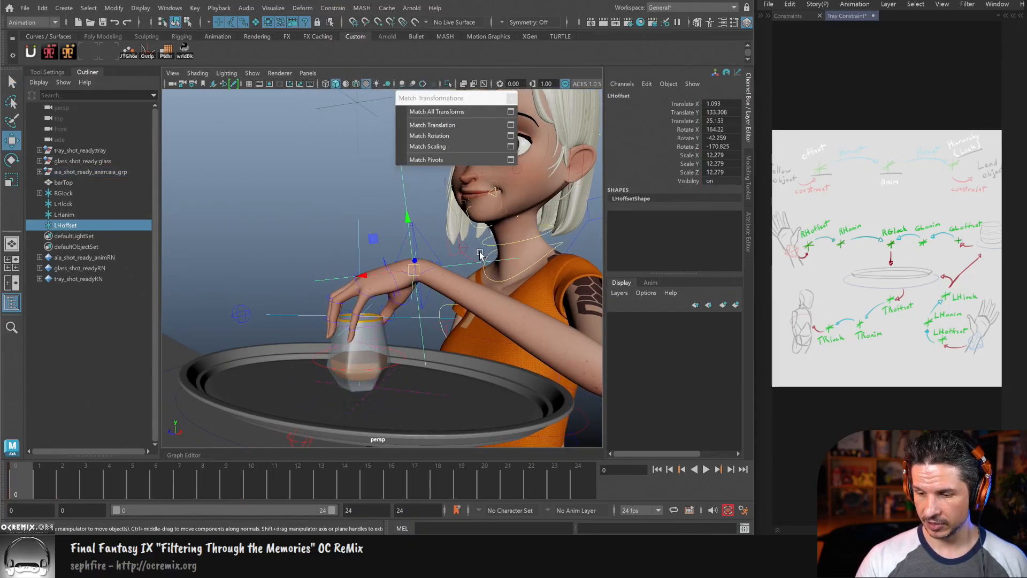
mouse_move(373, 239)
mouse_down()
mouse_move(360, 198)
mouse_move(346, 225)
mouse_move(375, 221)
mouse_up()
key(ctrl+z)
Step: Parent the LHoffset locator under the LHanim locator
alt+drag(452, 300, 489, 307)
alt+right_drag(490, 308, 536, 341)
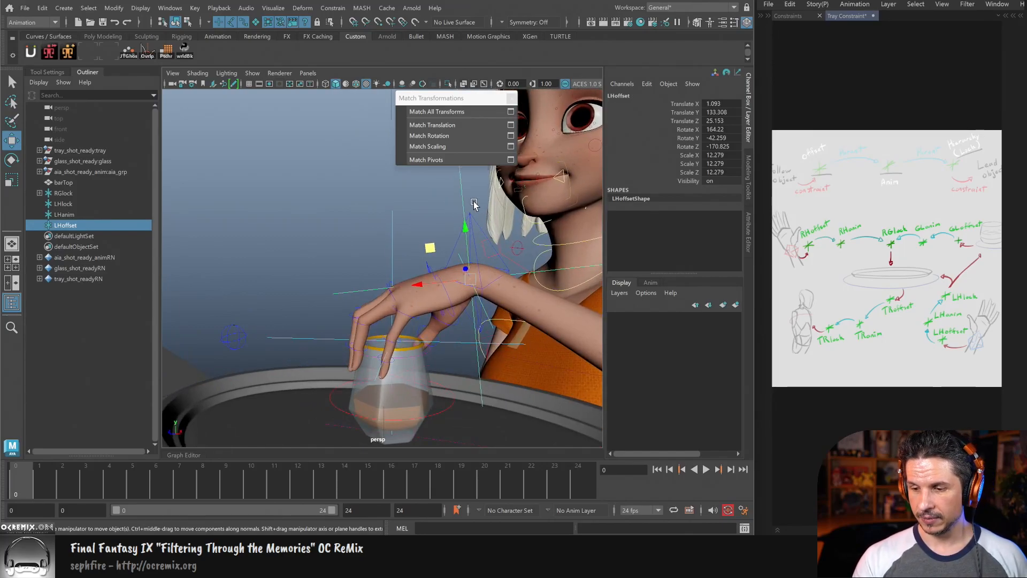
shift+drag(378, 251, 415, 256)
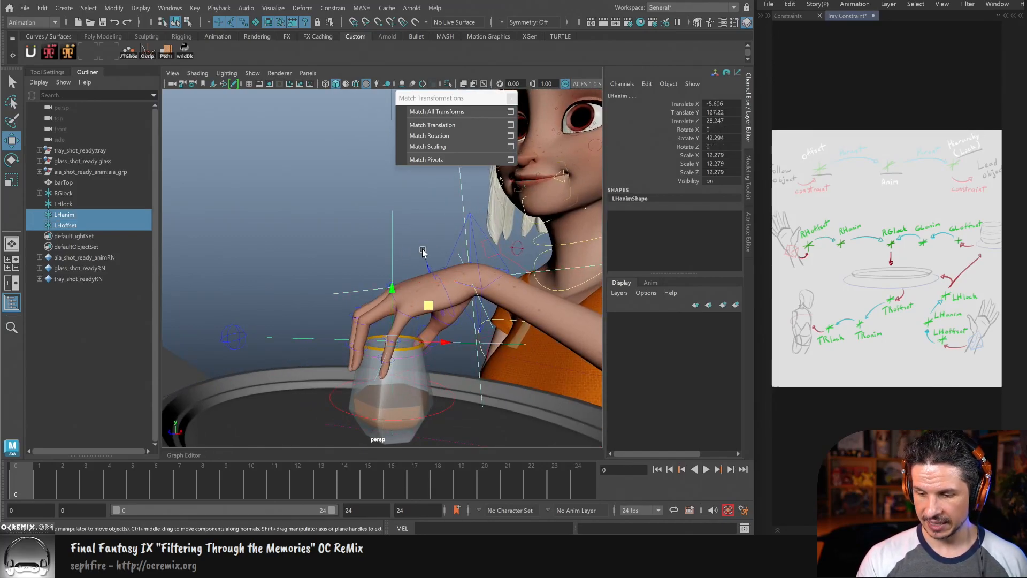
key(p)
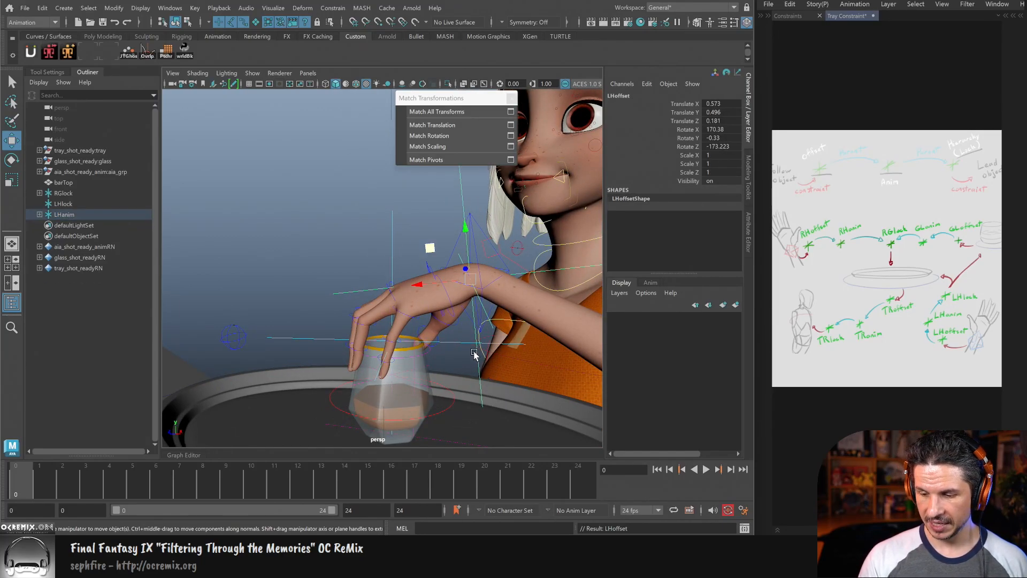
Step: Parent the LHanim locator under the LHlock locator
key(Up)
alt+right_drag(522, 318, 436, 261)
alt+middle_drag(435, 261, 461, 325)
shift+drag(383, 229, 400, 316)
key(p)
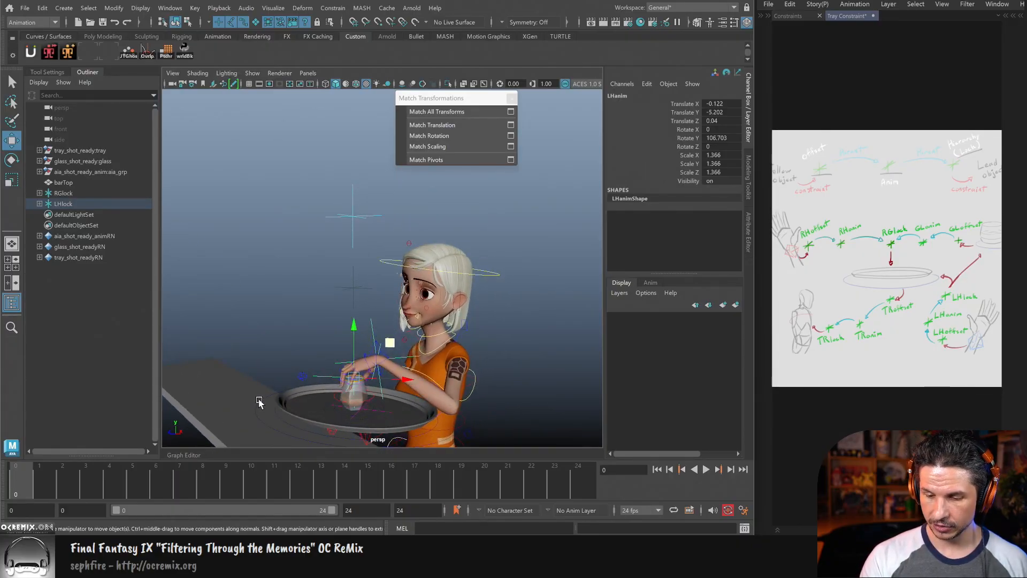
Step: Try a parent constraint between the tray's root control and the LHlock locator, and undo it
click(353, 250)
click(335, 10)
click(342, 39)
alt+drag(498, 252, 465, 398)
alt+right_drag(464, 398, 537, 362)
alt+drag(526, 375, 524, 378)
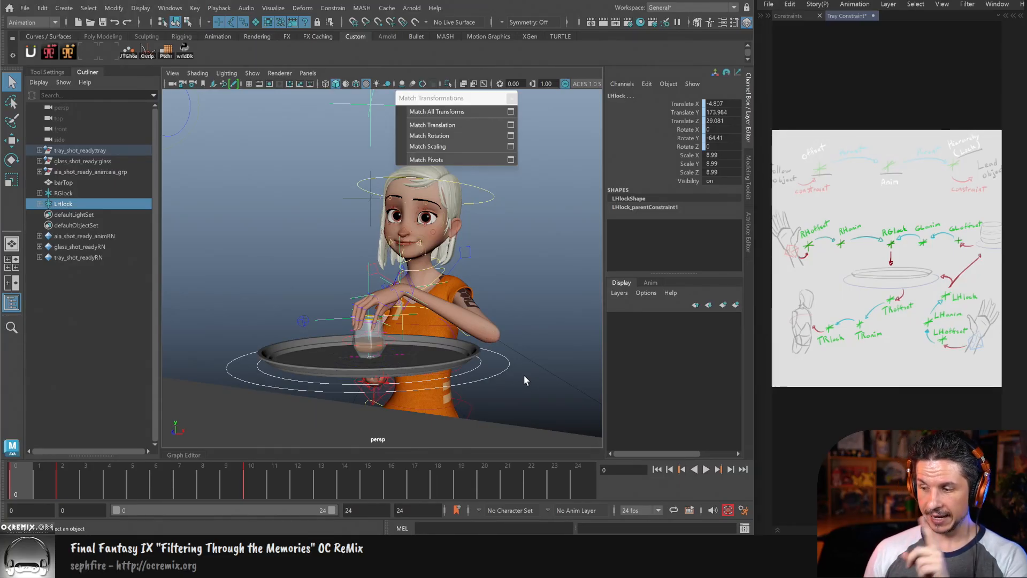
key(ctrl+z)
Step: Switch to the Tray Constraint diagram in Clip Studio Paint and show the layer with the on/off and switch labels
click(848, 409)
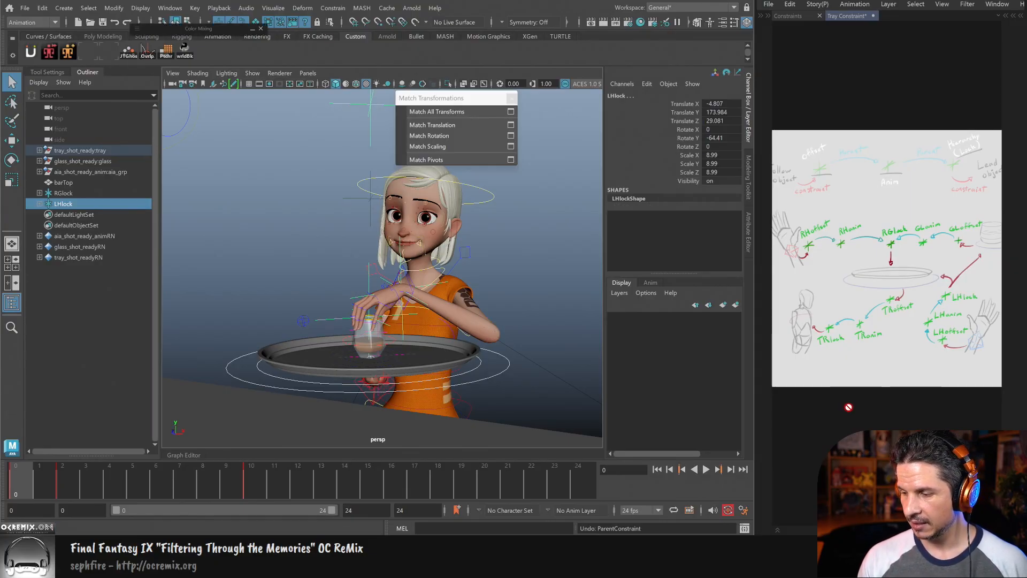
key(Tab)
click(782, 396)
key(Tab)
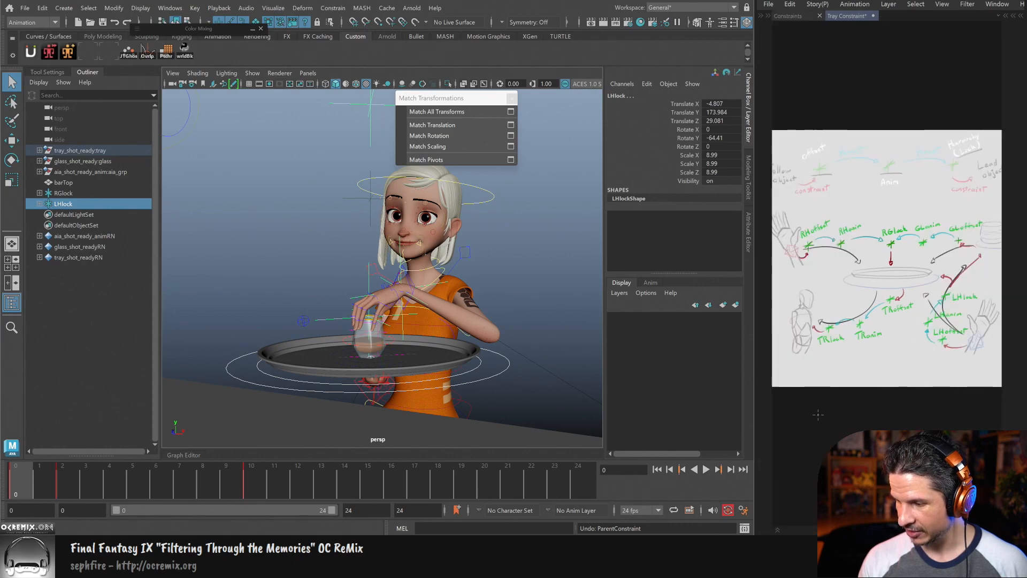
key(Tab)
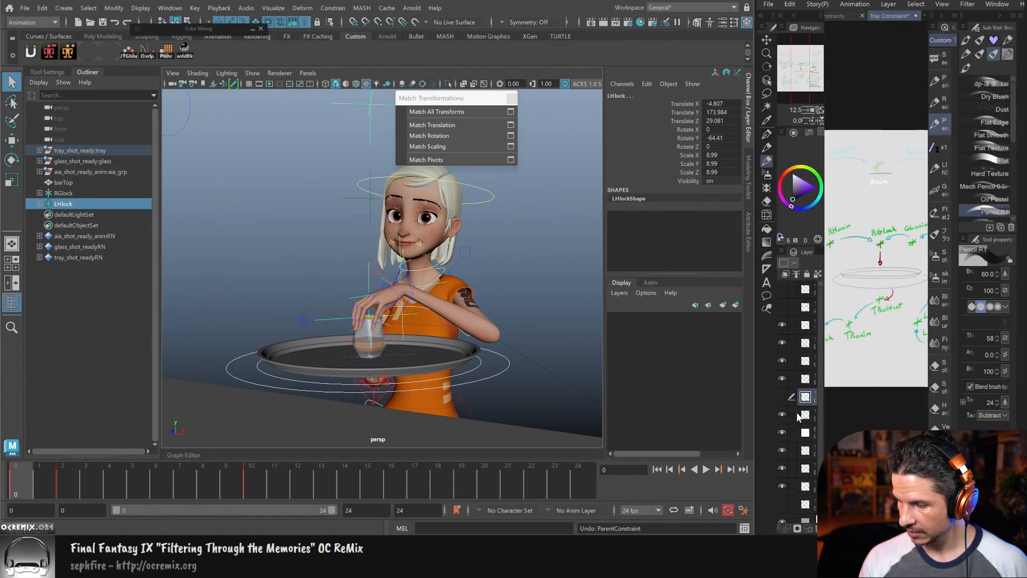
key(Tab)
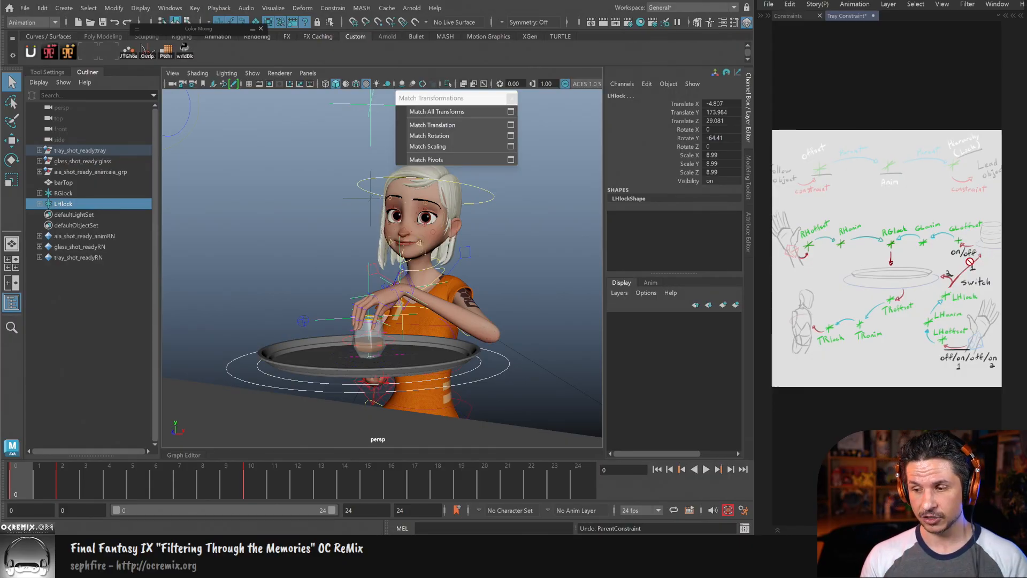
Step: Back in Maya, undo the parenting of LHanim under LHlock
key(ctrl+z)
key(ctrl+z)
key(ctrl+z)
key(ctrl+z)
key(ctrl+z)
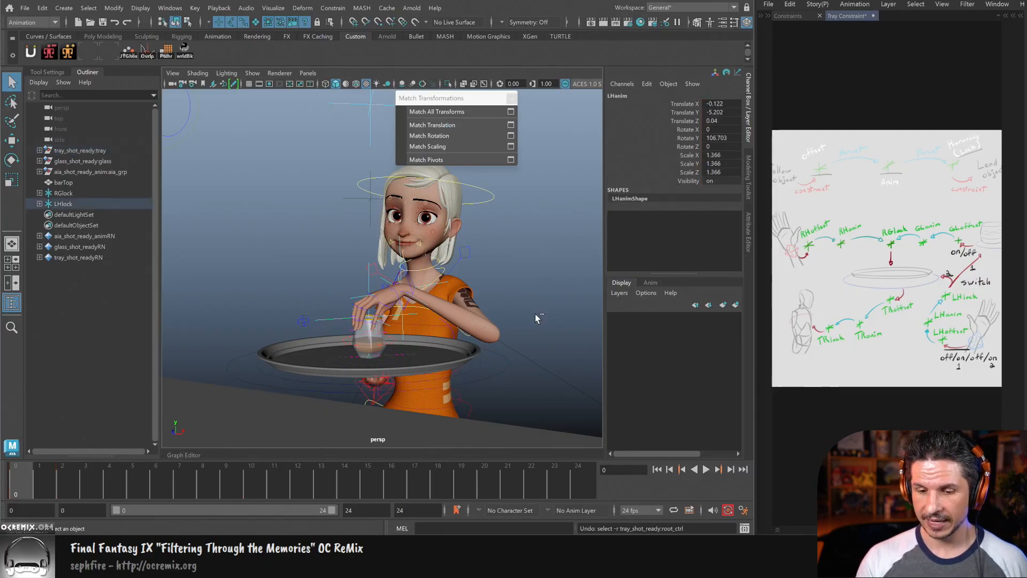
alt+drag(520, 320, 498, 314)
alt+right_drag(497, 314, 460, 313)
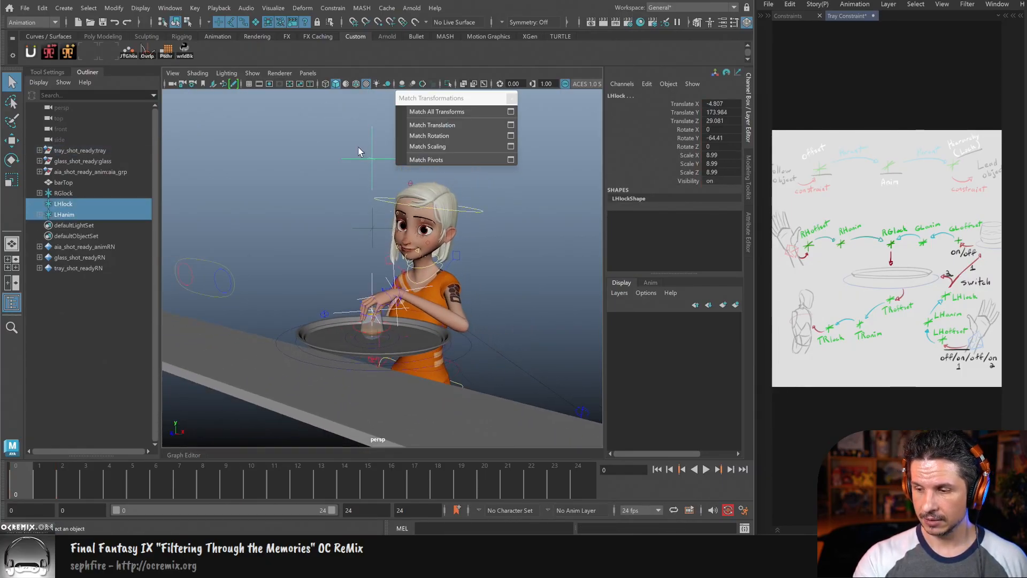
Step: Parent-constrain the LHlock locator to the glass's offset control
click(372, 152)
key(w)
alt+middle_drag(464, 310, 437, 309)
alt+right_drag(437, 309, 513, 298)
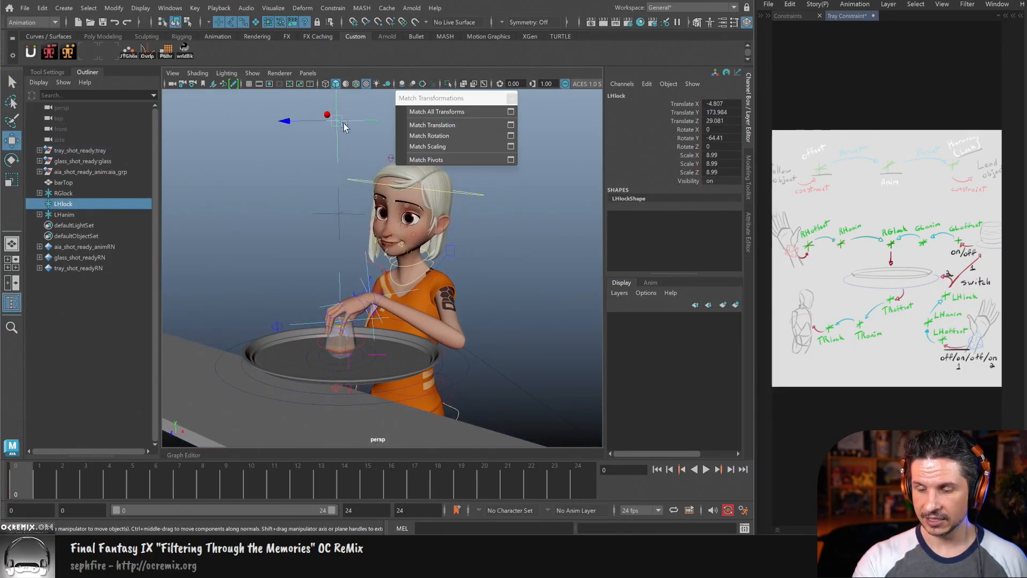
alt+middle_drag(412, 321, 444, 326)
alt+right_drag(444, 327, 428, 393)
alt+drag(428, 394, 416, 378)
alt+right_drag(415, 379, 419, 392)
alt+middle_drag(432, 368, 435, 381)
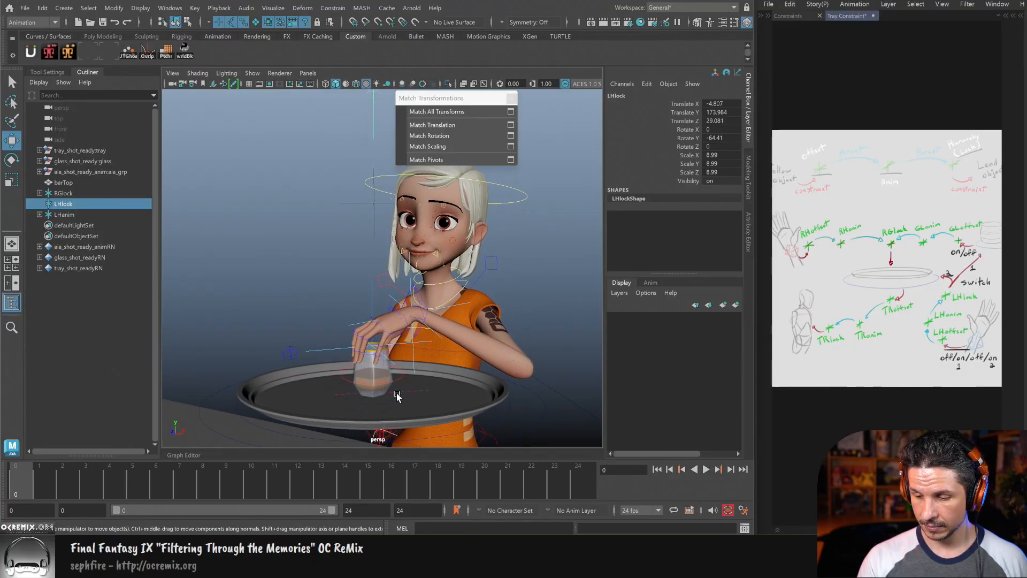
click(394, 401)
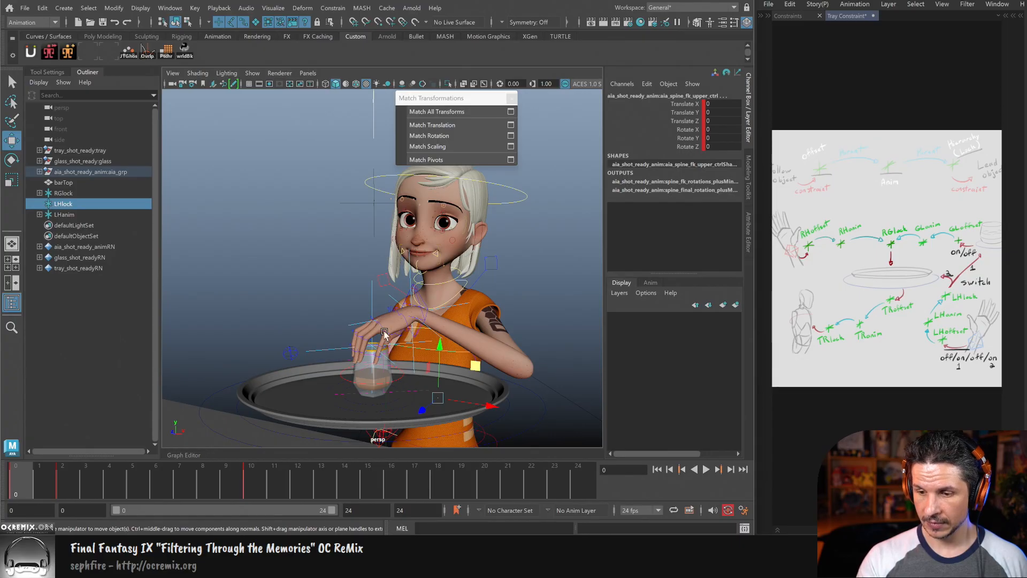
alt+right_drag(384, 324, 370, 334)
click(396, 431)
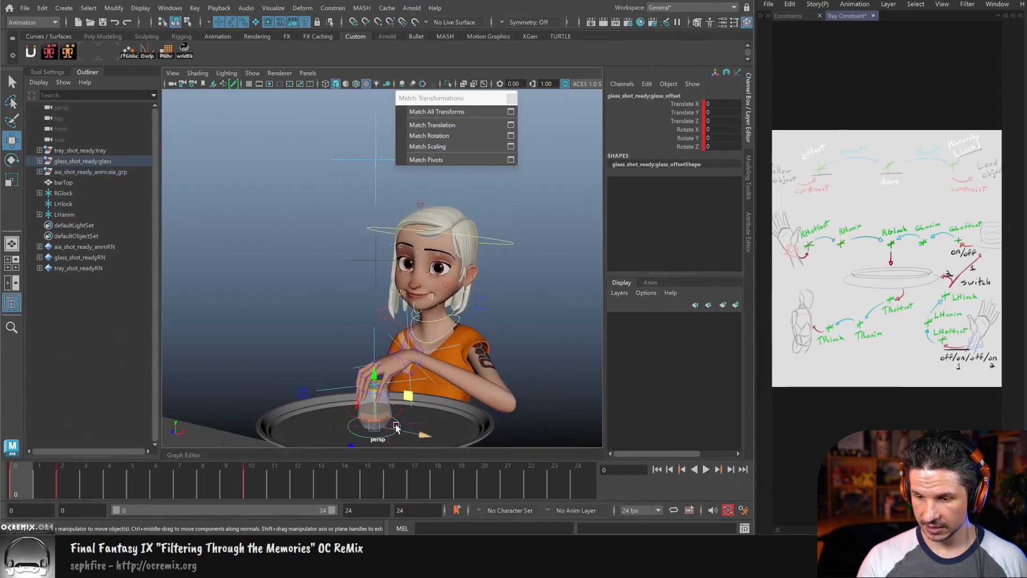
click(360, 182)
click(333, 8)
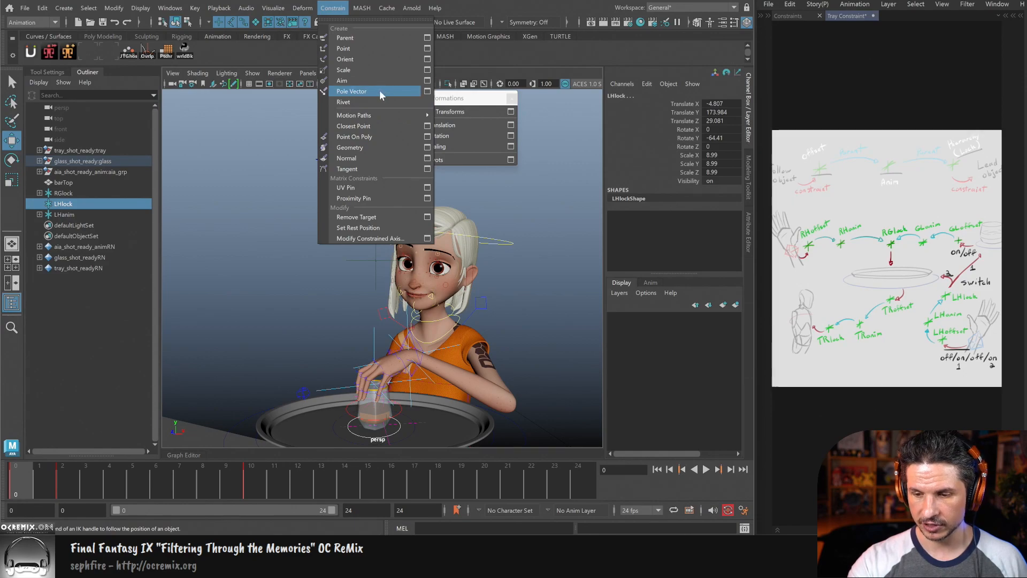
click(374, 37)
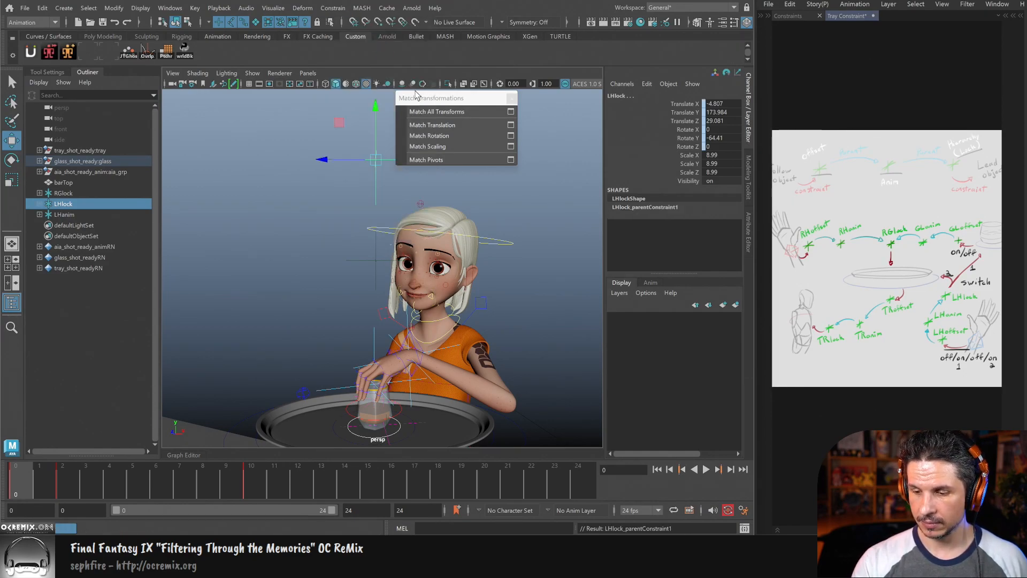
click(536, 307)
Step: Test the constraints by moving the tray's root control twice, undoing each move
alt+right_drag(536, 306, 438, 364)
alt+drag(438, 364, 440, 383)
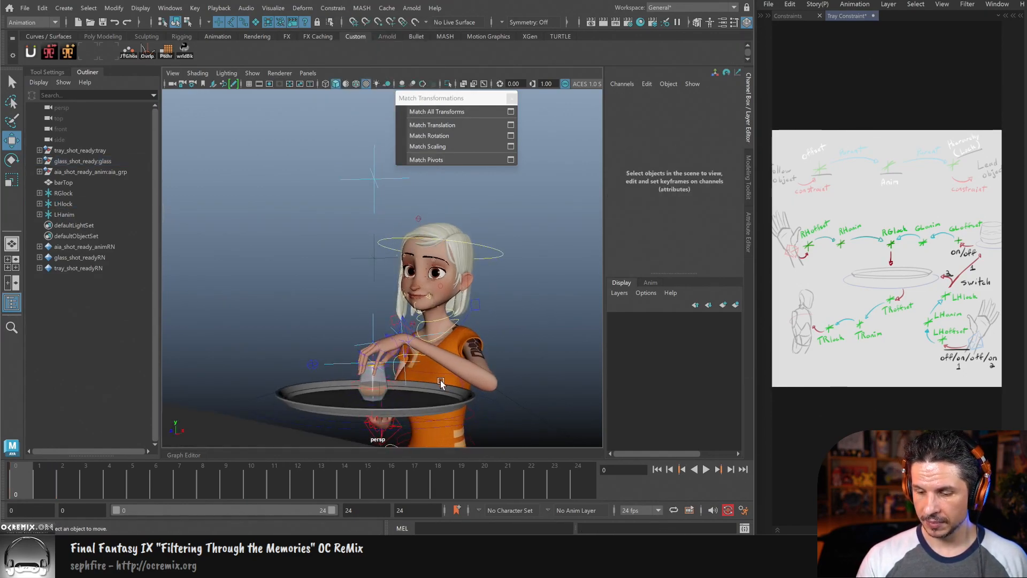
alt+middle_drag(375, 403, 389, 361)
click(281, 343)
drag(392, 355, 333, 377)
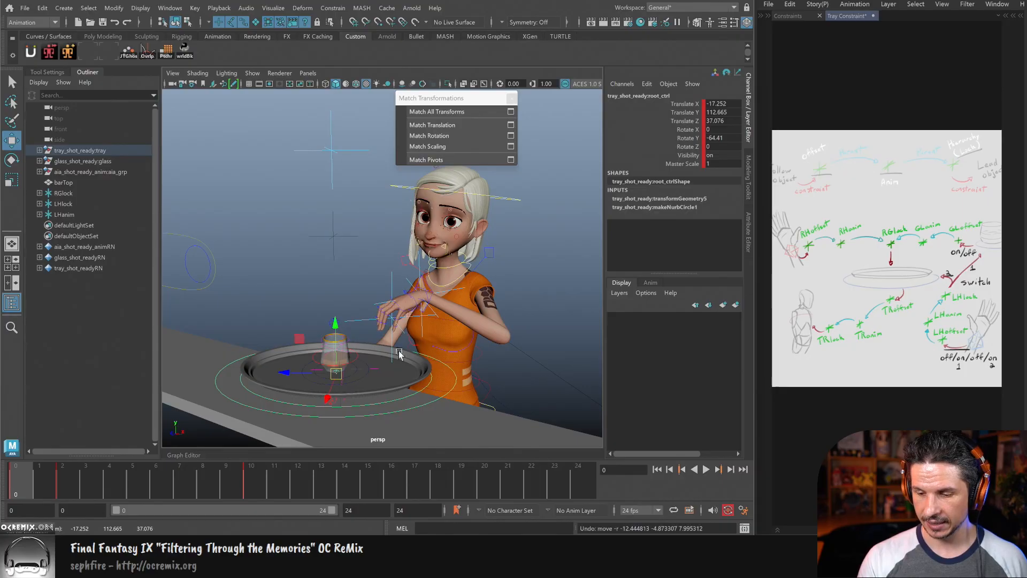
key(ctrl+z)
mouse_move(392, 357)
mouse_down()
mouse_move(338, 300)
mouse_move(366, 361)
mouse_move(338, 298)
mouse_move(402, 355)
mouse_move(387, 376)
mouse_up()
key(ctrl+z)
Step: Try to parent the LHoffset locator directly under the LHlock locator
alt+drag(428, 346, 450, 351)
alt+right_drag(450, 350, 477, 329)
click(466, 326)
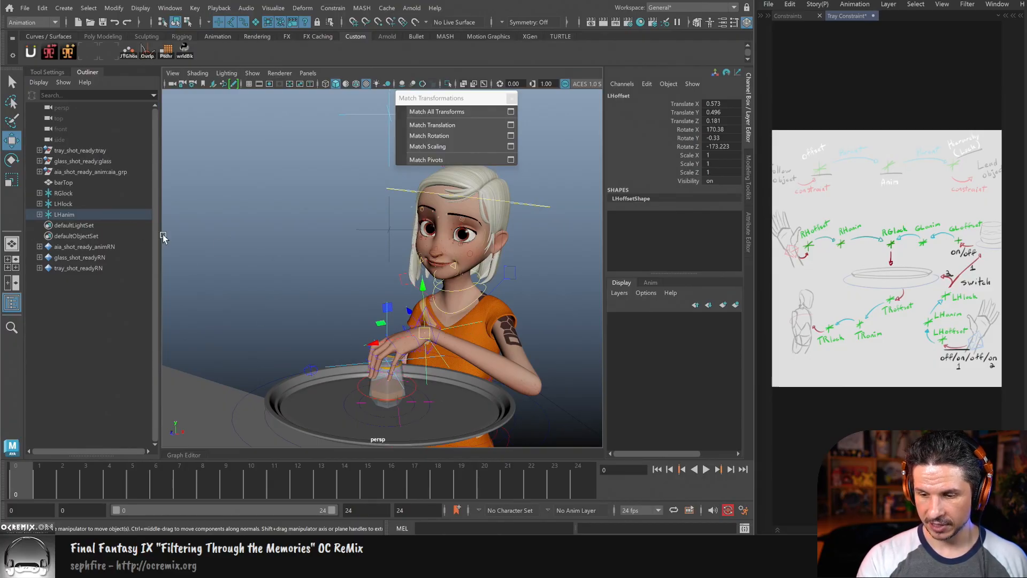
alt+middle_drag(376, 219, 349, 238)
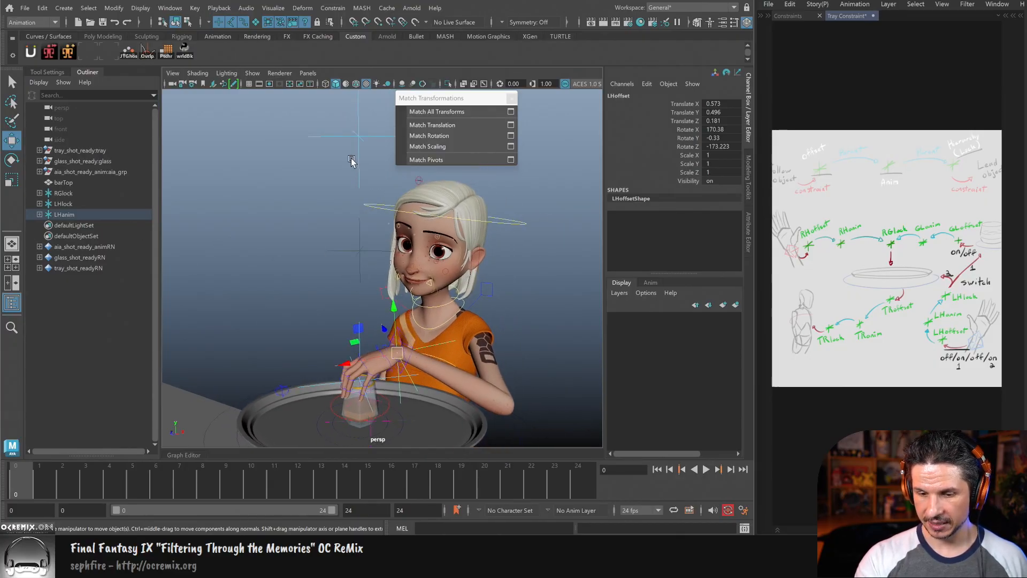
drag(351, 162, 393, 178)
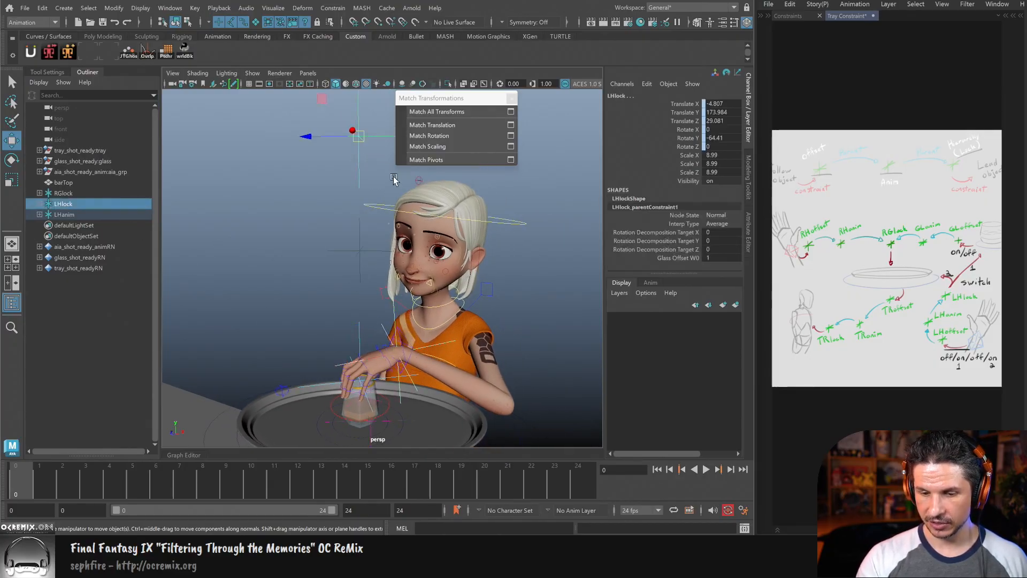
click(489, 319)
Step: Test the hand's attachment by moving the glass's root control, and undo the move
alt+drag(531, 364, 380, 377)
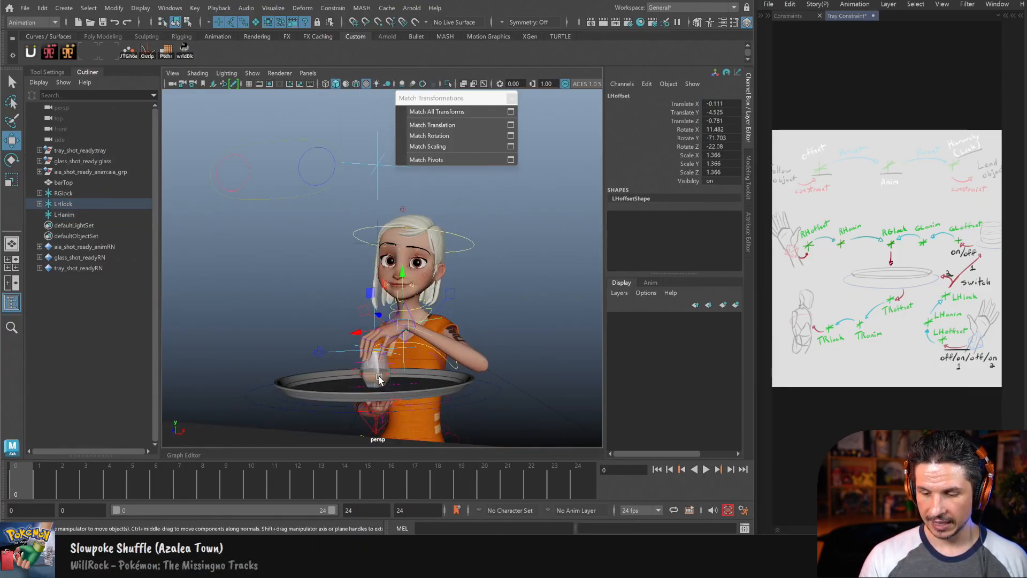
drag(250, 386, 258, 399)
drag(378, 389, 426, 345)
key(q)
click(413, 388)
click(413, 388)
key(w)
key(ctrl+z)
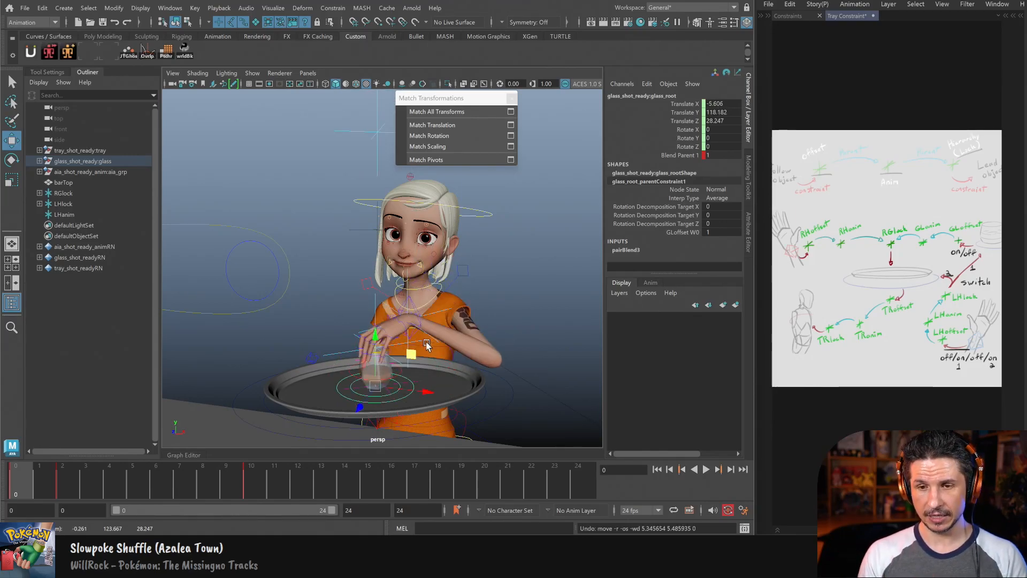
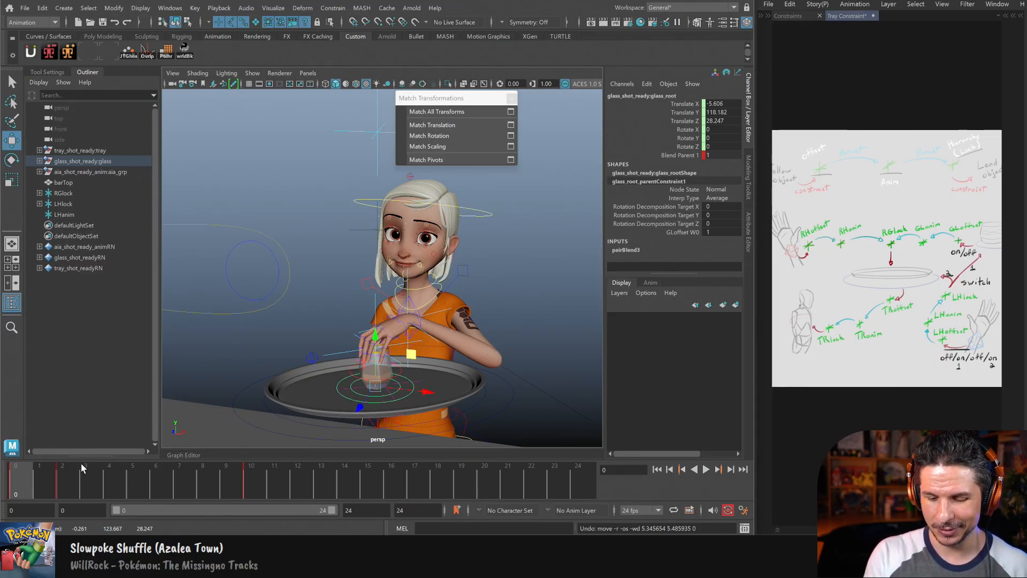
Step: Go to frame 2 and check the left hand, the glass and the LHanim locator's position
mouse_move(494, 333)
alt+mouse_down()
mouse_move(476, 337)
mouse_move(478, 322)
alt+mouse_up()
alt+drag(394, 339, 410, 333)
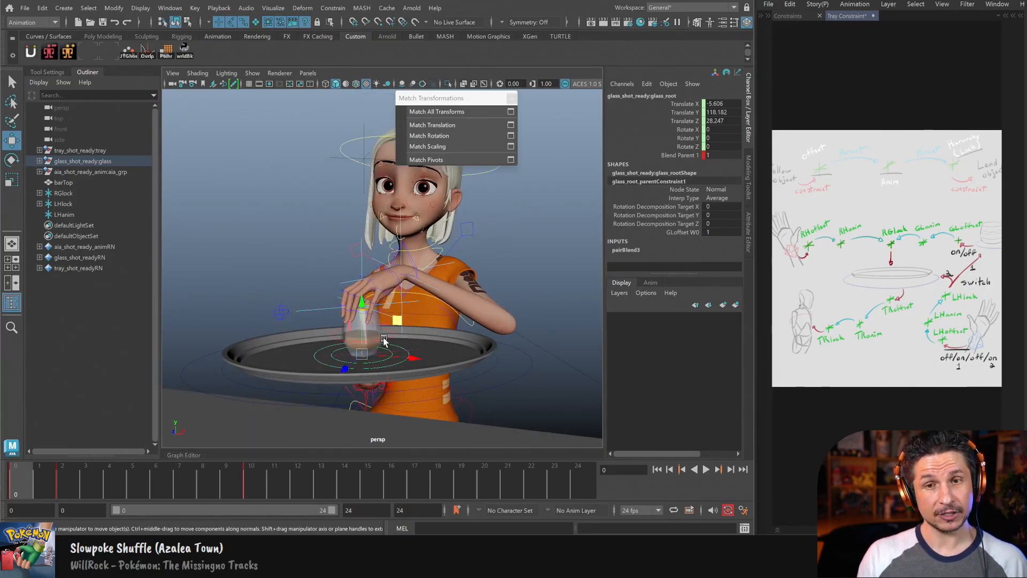
click(64, 478)
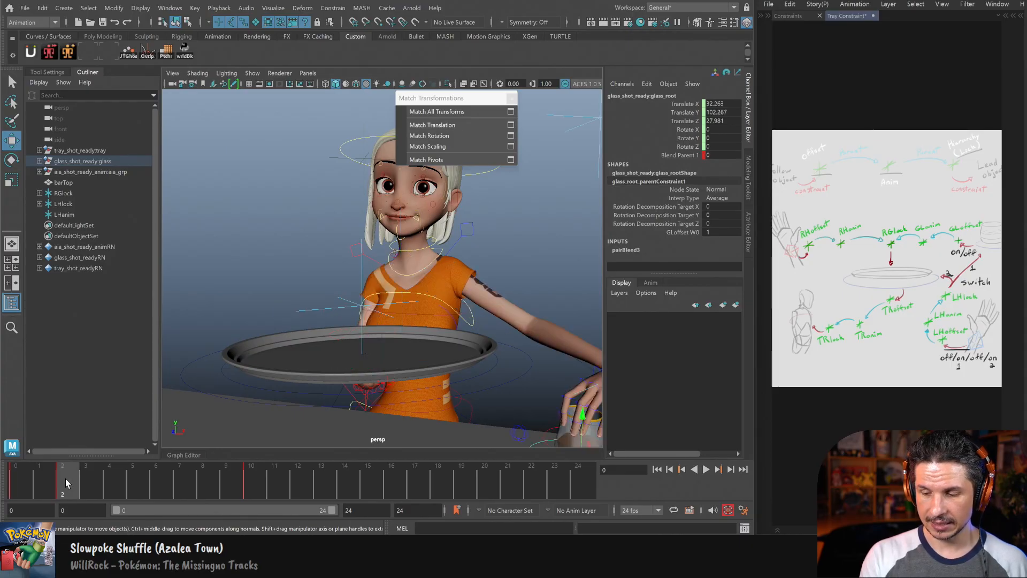
alt+right_drag(529, 339, 447, 355)
alt+drag(447, 355, 440, 378)
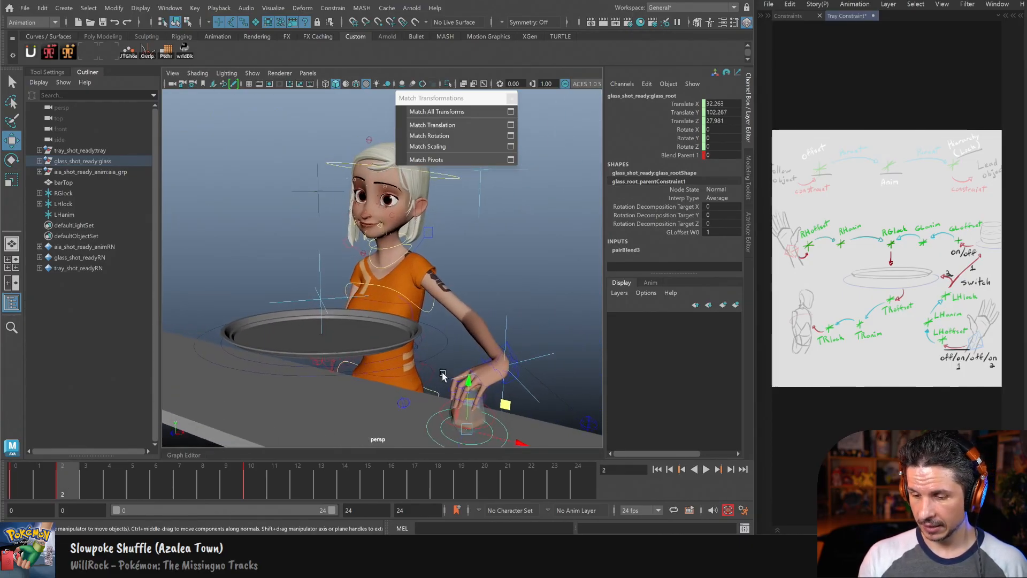
click(321, 301)
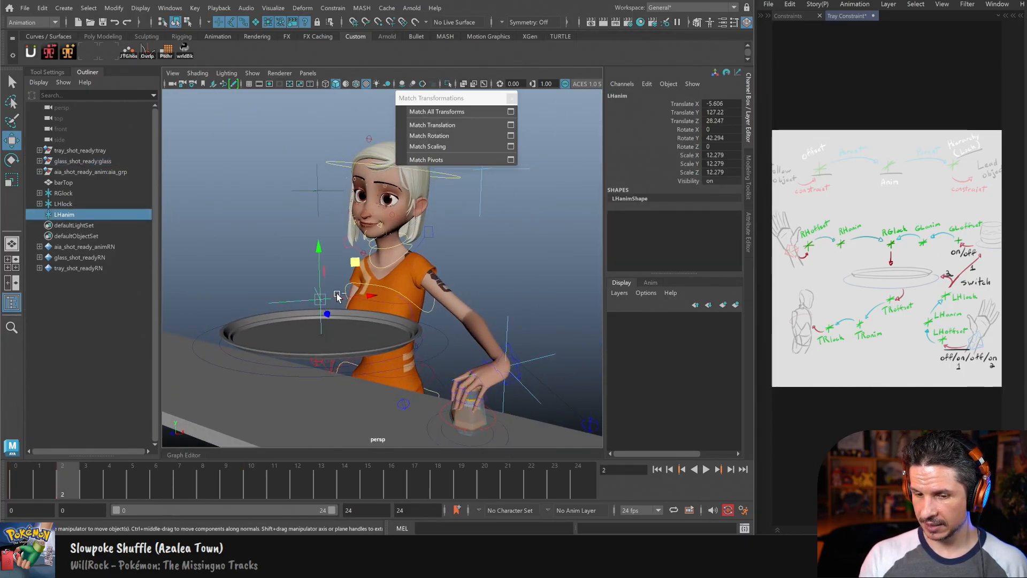
Step: Undo back through the parenting of LHoffset under LHlock
key(ctrl+z)
key(ctrl+z)
key(ctrl+z)
key(ctrl+z)
key(ctrl+z)
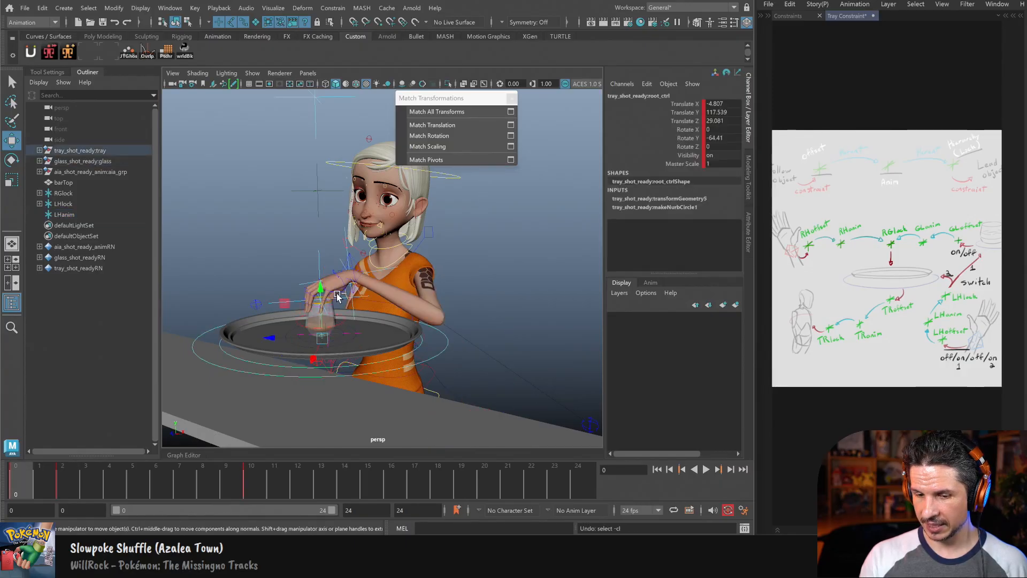
key(ctrl+z)
key(ctrl+z)
Step: Parent the LHanim locator under the LHlock locator
alt+right_drag(439, 321, 493, 333)
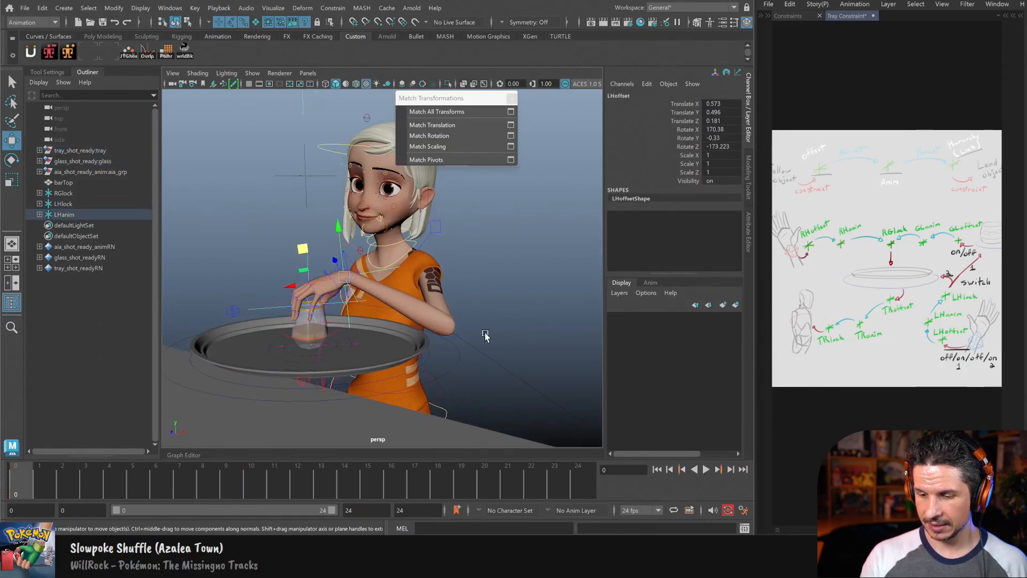
alt+middle_drag(393, 351, 457, 347)
alt+right_drag(456, 346, 497, 350)
key(q)
click(354, 271)
click(328, 308)
alt+middle_drag(360, 235, 341, 273)
shift+click(349, 191)
alt+middle_drag(365, 204, 367, 247)
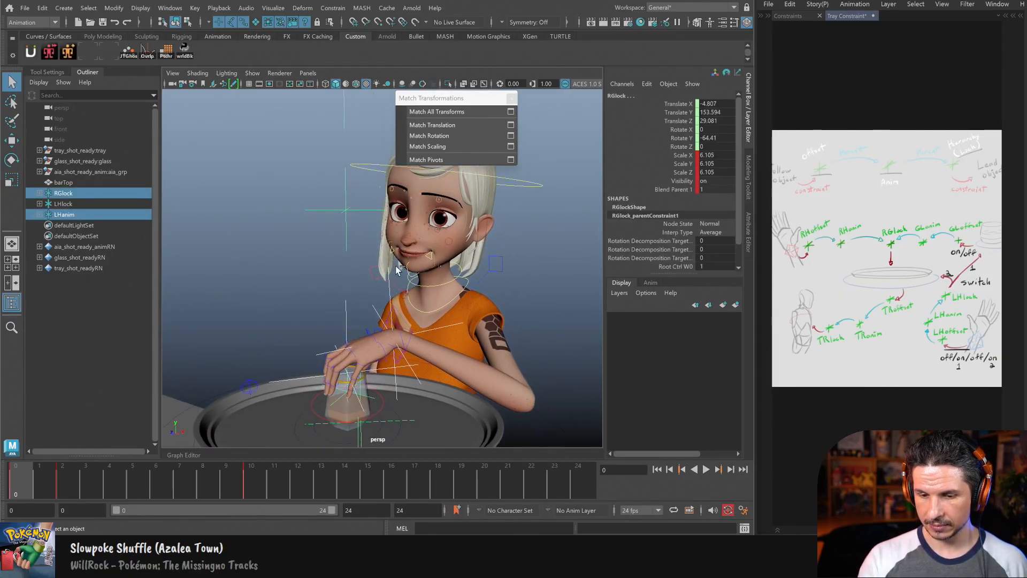
key(ctrl+z)
alt+right_drag(366, 247, 317, 245)
alt+middle_drag(317, 245, 311, 257)
shift+click(345, 172)
key(p)
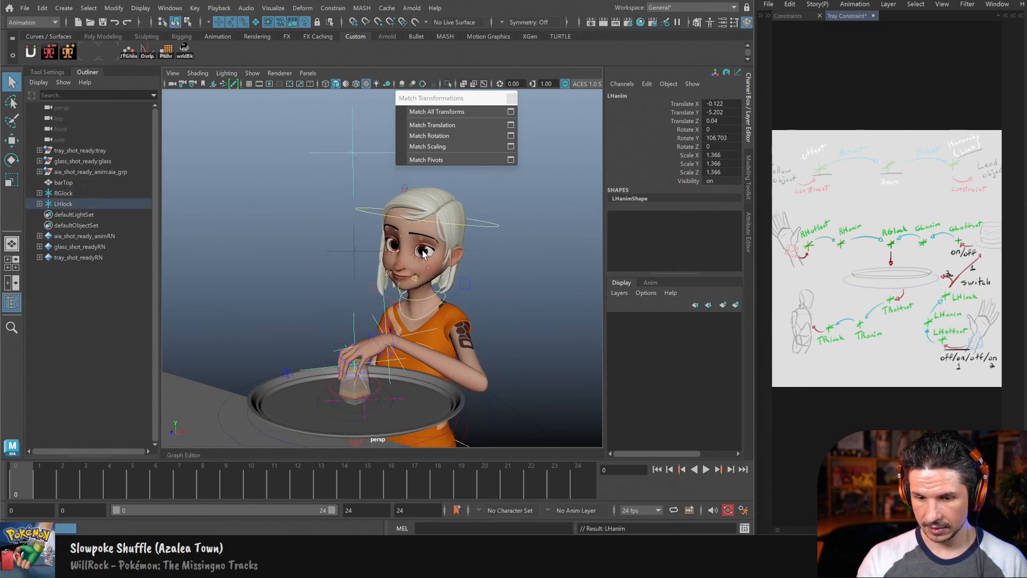
Step: At frame 2, rotate the glass's root control to about 69.723 on Y
alt+middle_drag(443, 405, 448, 348)
alt+drag(463, 358, 416, 336)
click(414, 336)
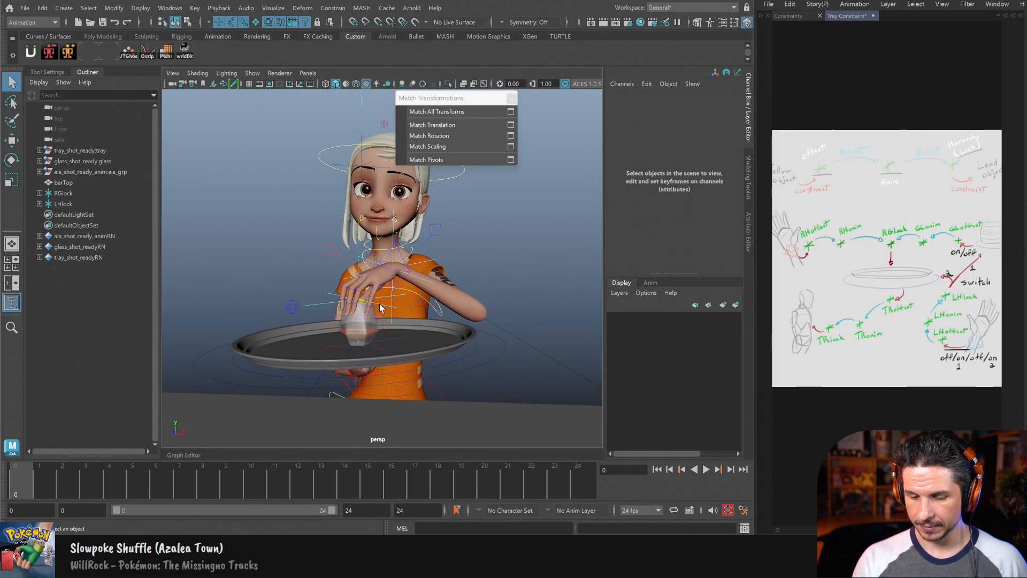
click(74, 481)
alt+middle_drag(530, 355, 445, 331)
alt+drag(502, 365, 461, 375)
click(446, 398)
key(e)
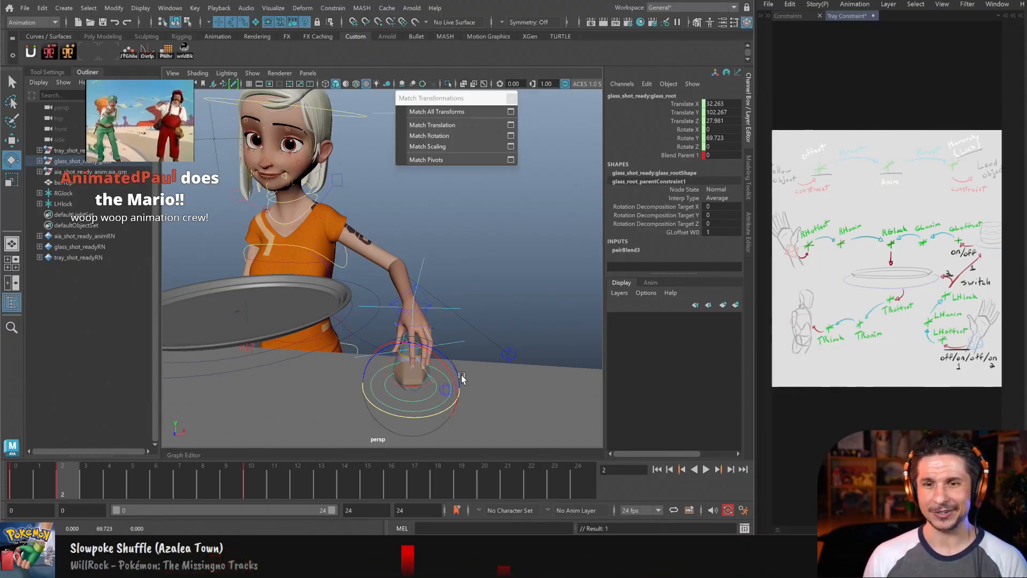
alt+drag(472, 335, 512, 339)
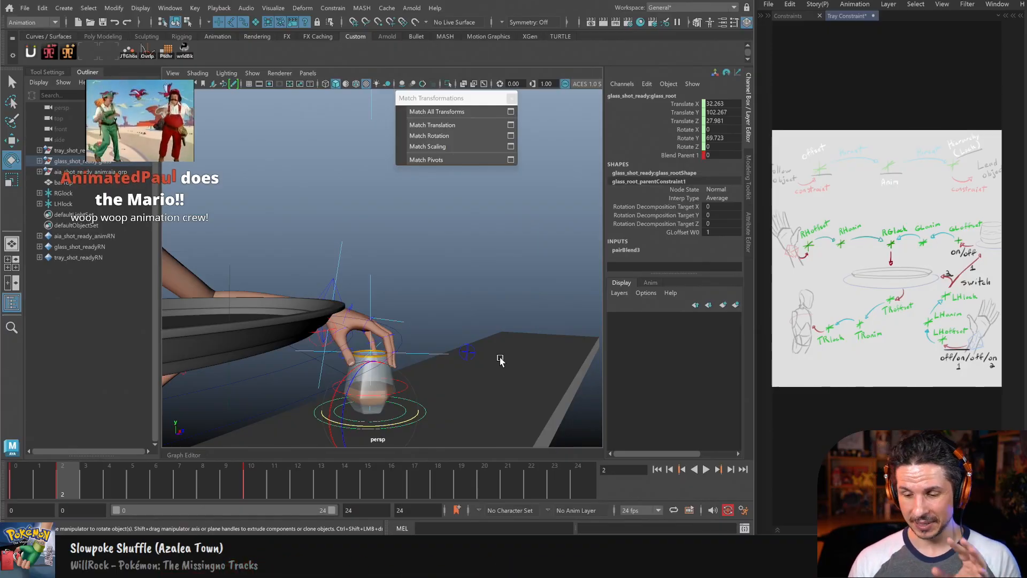
alt+drag(427, 349, 502, 310)
alt+drag(580, 321, 466, 399)
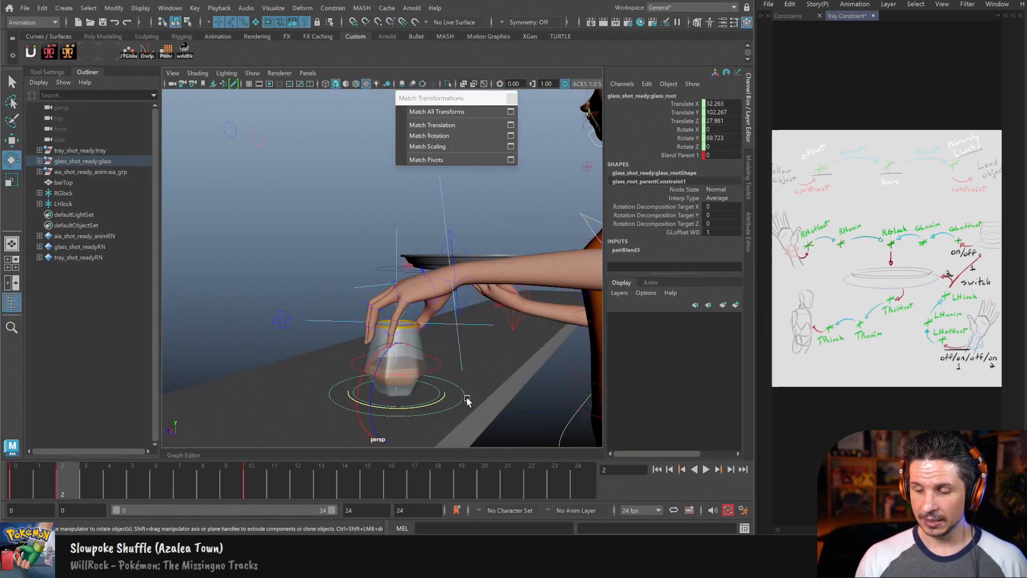
Step: Compare frames 1 and 2 to check how the left hand meets the glass on the bar
click(467, 399)
key(w)
alt+drag(500, 369, 357, 390)
key(alt+v)
click(48, 474)
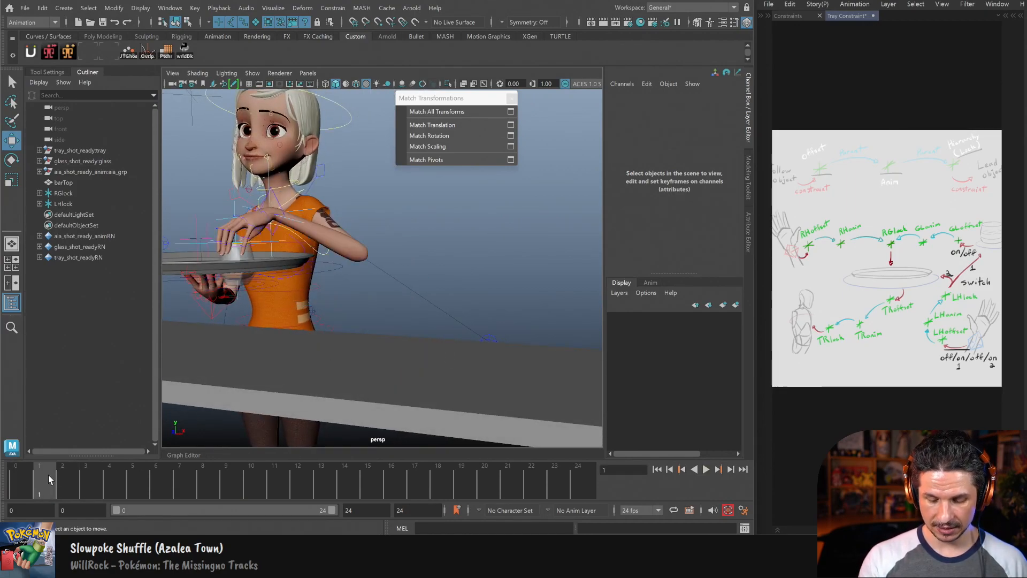
alt+drag(376, 331, 493, 348)
click(69, 474)
Step: Select all the character, glass and tray controls with their locators and set a key on them at frame 4
alt+right_drag(530, 317, 305, 342)
alt+drag(348, 316, 428, 284)
alt+right_drag(428, 284, 400, 280)
drag(458, 197, 237, 429)
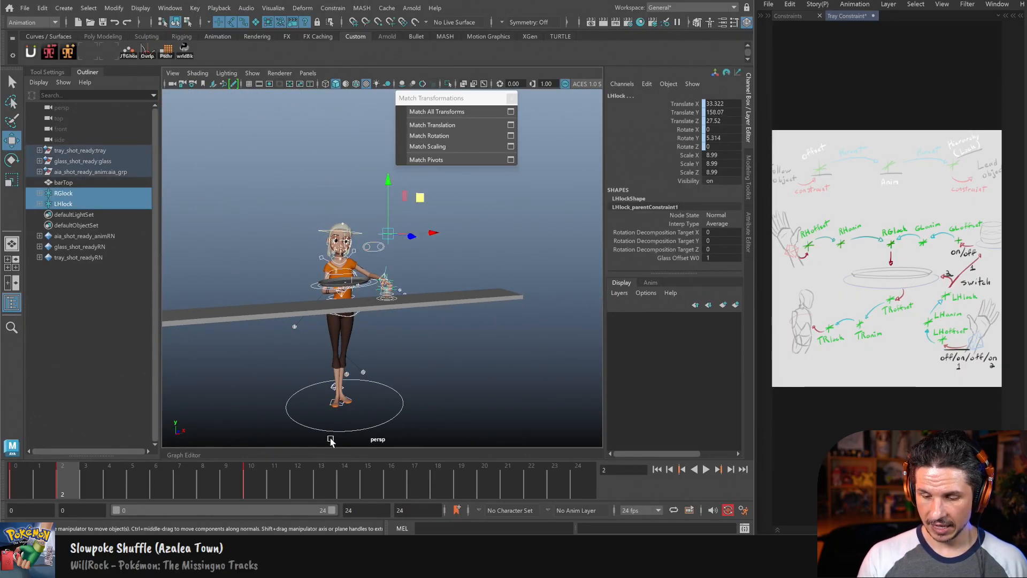
click(122, 481)
key(s)
Step: Compare the hand and glass at frames 2 and 4, and undo the keys set at frame 4
alt+drag(300, 369, 327, 373)
alt+right_drag(327, 373, 500, 342)
alt+middle_drag(500, 342, 422, 375)
click(77, 488)
alt+drag(374, 394, 354, 379)
click(116, 481)
click(78, 486)
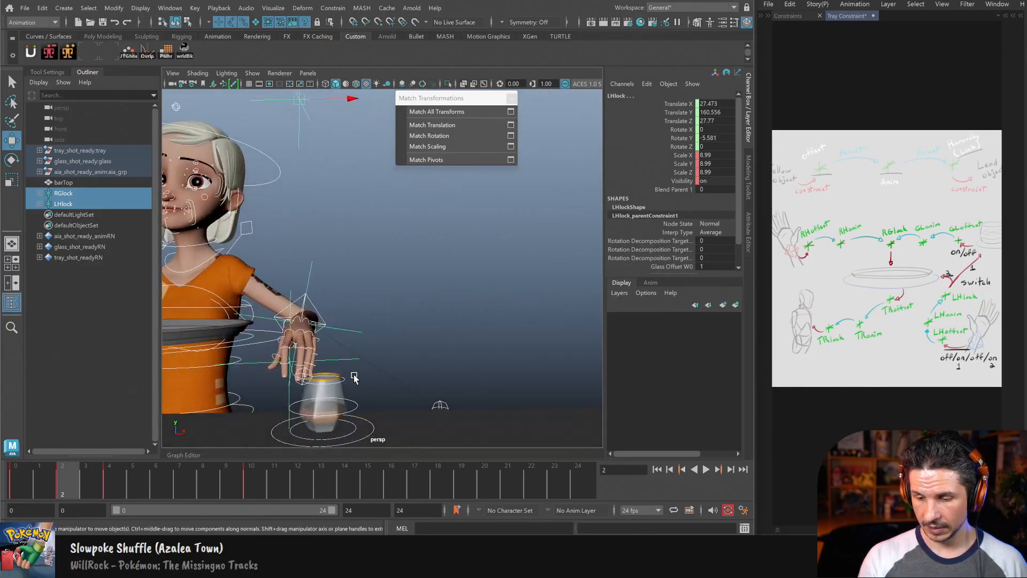
click(120, 486)
key(ctrl+z)
key(ctrl+z)
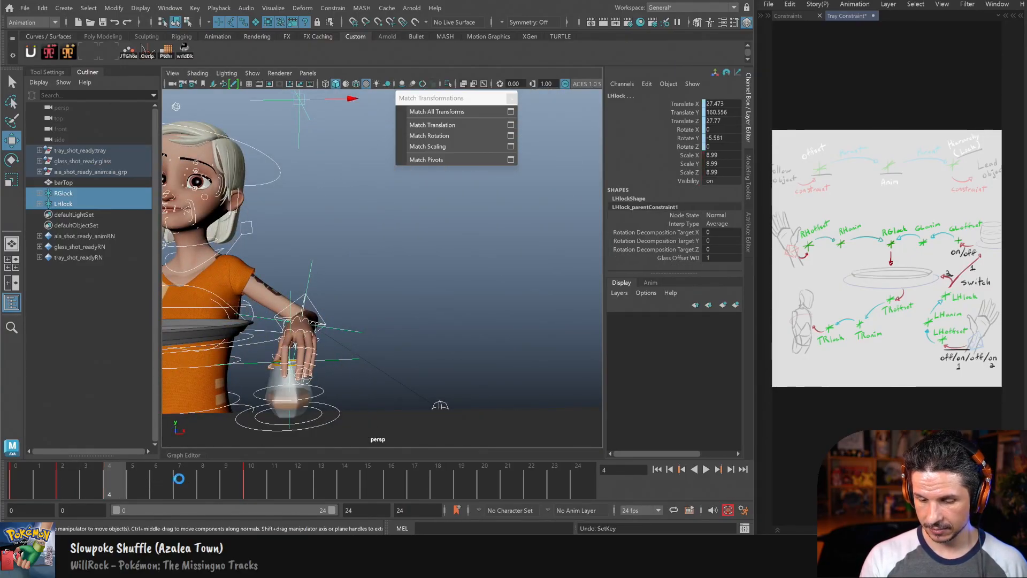
Step: Set a key at frame 2 on all the selected controls and locators
scroll(371, 325, down, 3)
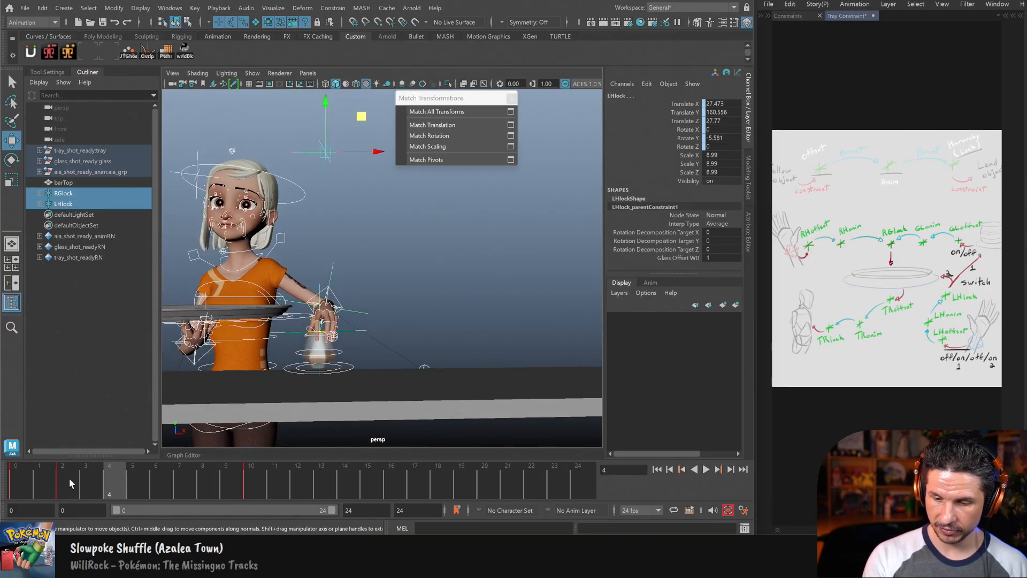
click(71, 482)
key(s)
Step: Inspect the channels of LHanim, LHlock and the left arm IK control at frame 2, including Blend Parent
click(395, 336)
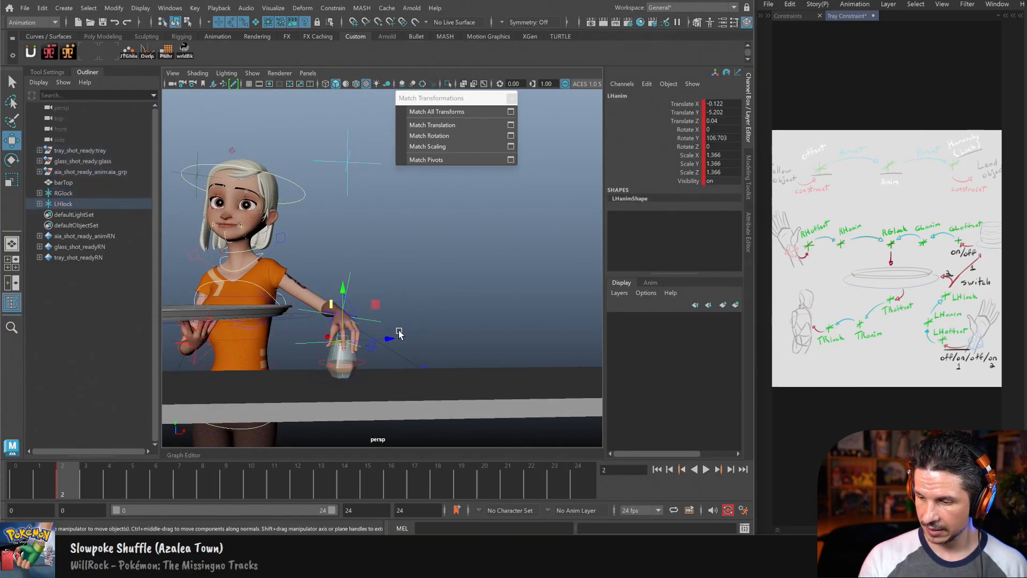
click(357, 160)
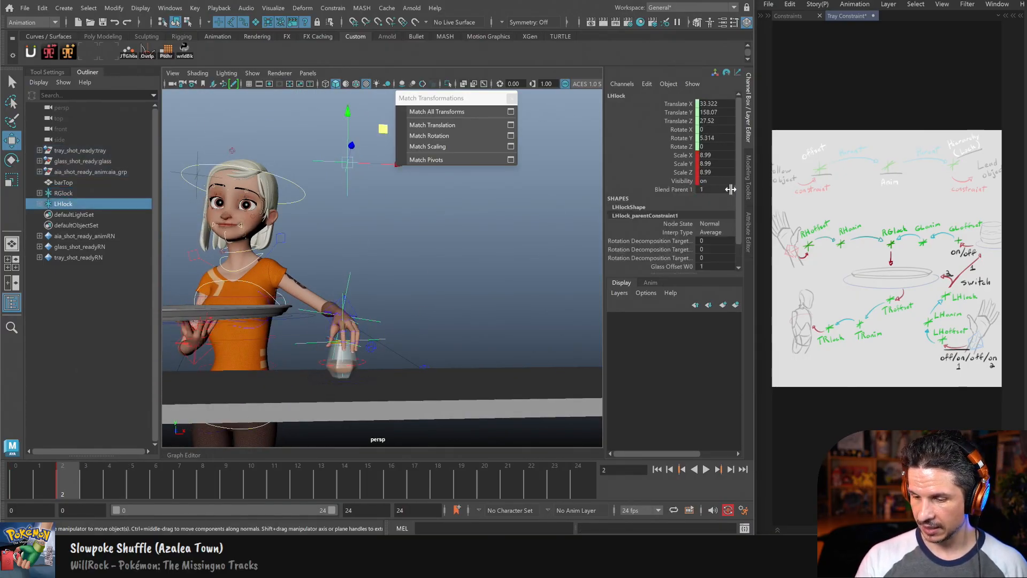
click(381, 314)
alt+drag(379, 340, 391, 334)
click(327, 300)
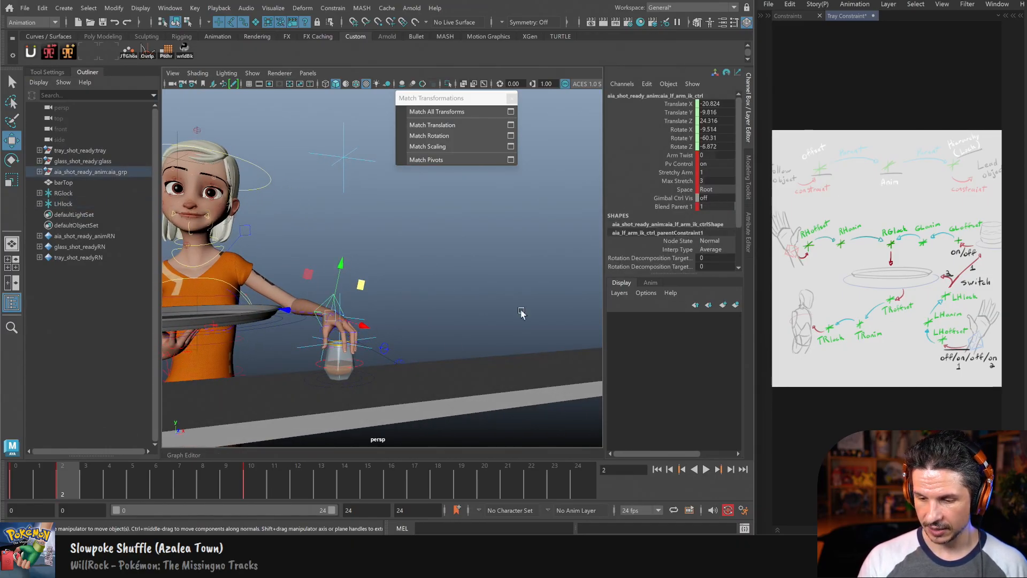
alt+drag(374, 374, 379, 355)
alt+right_drag(378, 356, 403, 358)
Step: Select all the controls and locators and copy their frame 2 pose to frame 4 with a key
alt+right_drag(191, 421, 298, 305)
alt+right_drag(501, 233, 403, 229)
alt+drag(402, 228, 395, 221)
drag(321, 362, 322, 359)
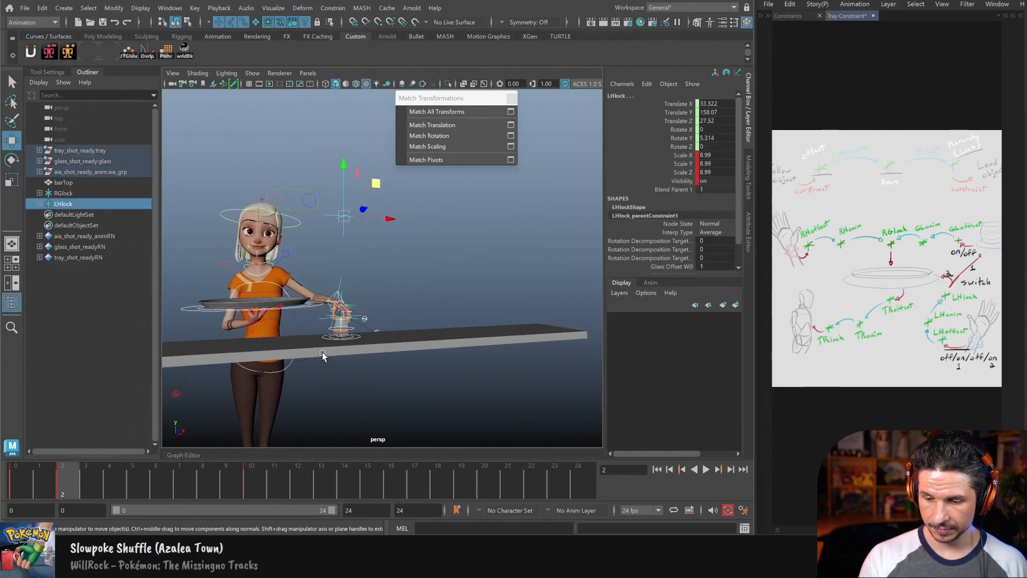
alt+right_drag(530, 247, 465, 238)
drag(494, 197, 217, 479)
click(109, 485)
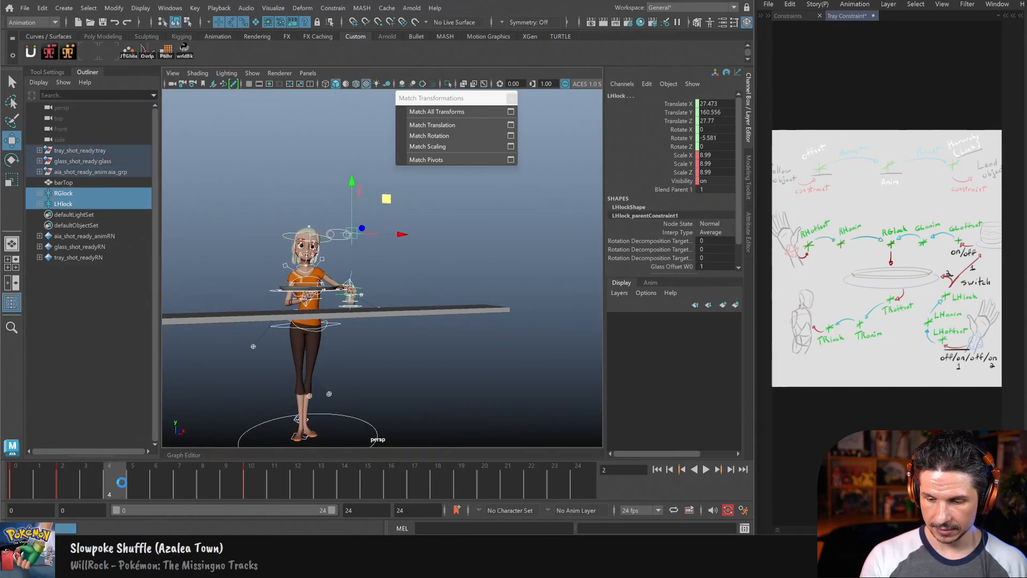
key(ctrl+z)
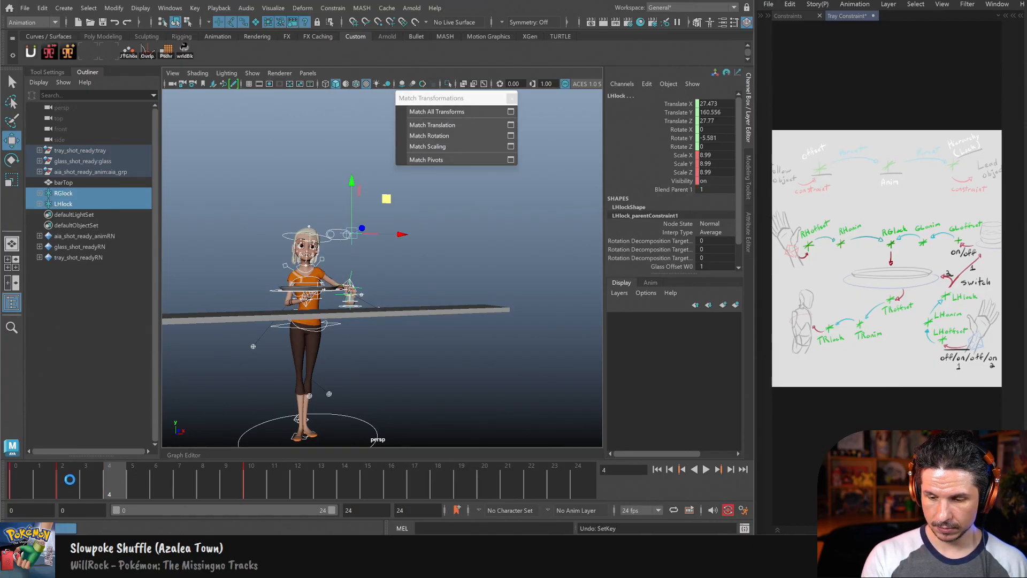
drag(67, 478, 118, 477)
key(s)
alt+drag(345, 353, 372, 358)
alt+right_drag(371, 358, 511, 386)
alt+drag(512, 385, 503, 354)
alt+right_drag(503, 354, 553, 351)
alt+middle_drag(553, 350, 532, 349)
alt+right_drag(532, 349, 551, 353)
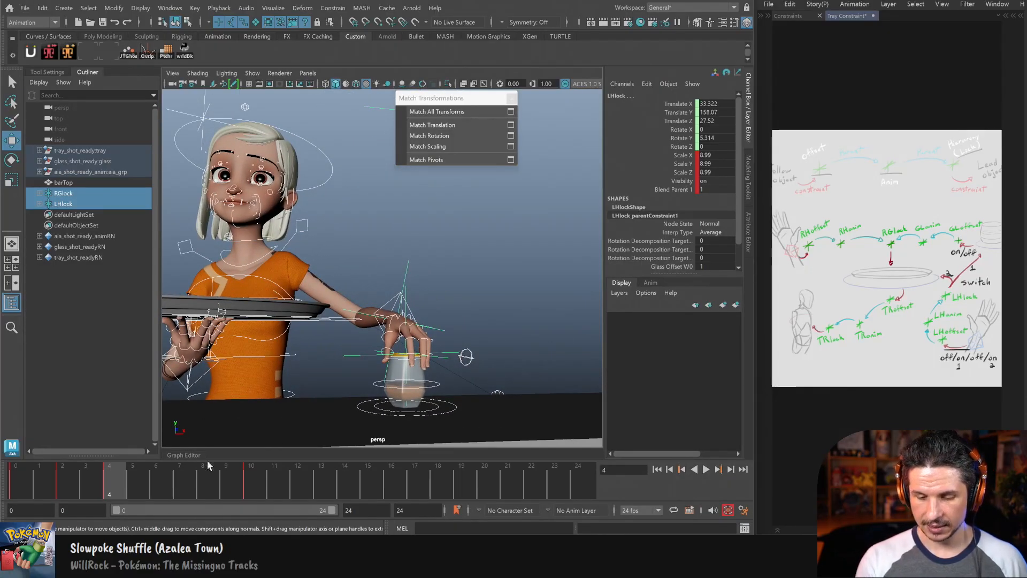
Step: At frame 2, move the glass's offset control to about 2.158 on Z and rotate it to about -13.542 on Y
click(72, 477)
click(455, 313)
click(442, 332)
alt+drag(444, 339, 495, 351)
click(492, 357)
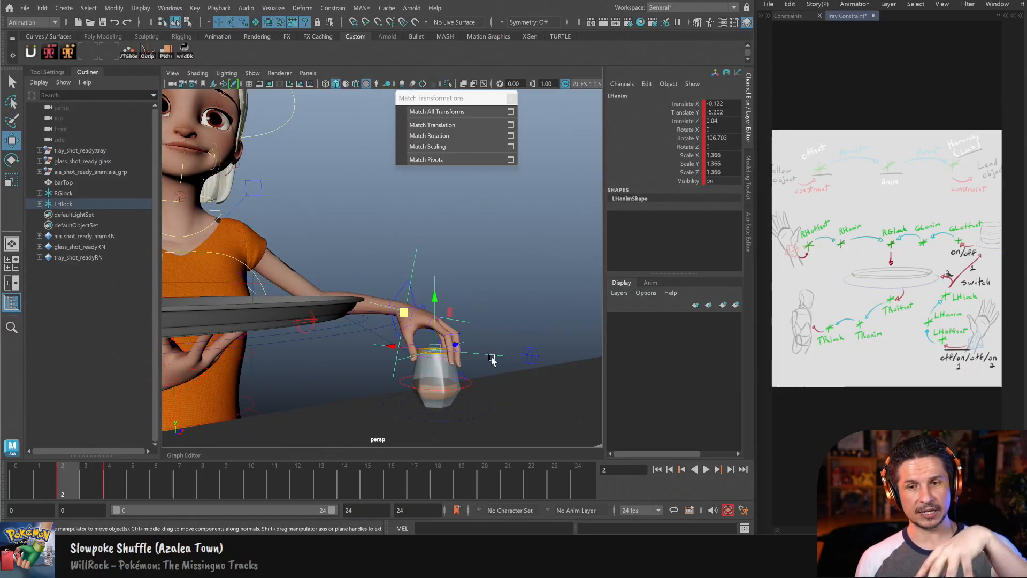
click(469, 409)
mouse_move(474, 410)
alt+mouse_down()
mouse_move(450, 413)
mouse_move(497, 420)
mouse_move(486, 411)
mouse_move(499, 408)
mouse_move(475, 425)
alt+mouse_up()
key(ctrl+z)
key(e)
key(q)
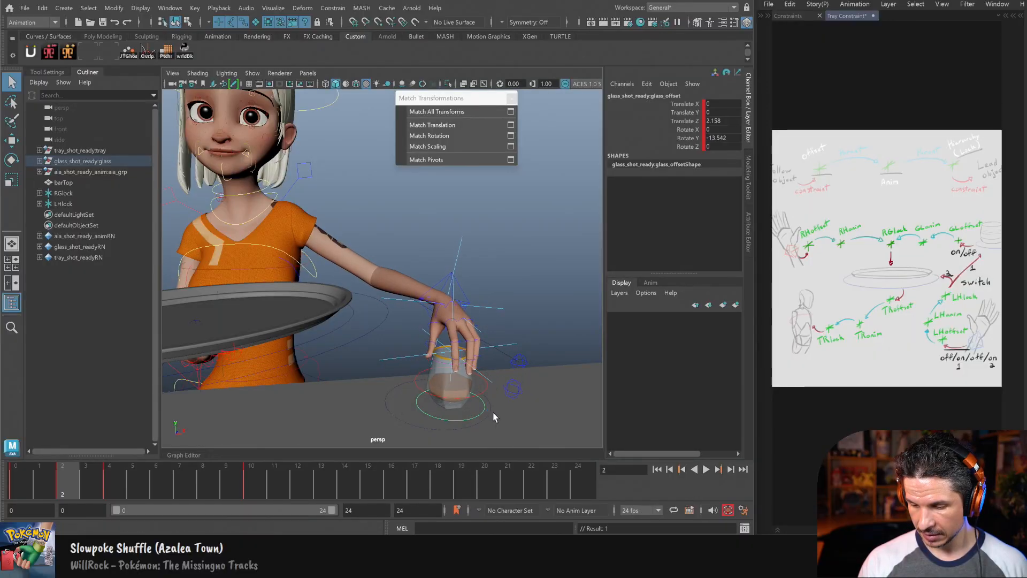
Step: Tilt the glass on the bar by rotating its control beneath the left hand
click(488, 412)
key(e)
drag(468, 374, 480, 349)
key(q)
Step: Rotate the LHanim locator to about 16.346 on Z to re-angle the left hand on the tilted glass
click(489, 300)
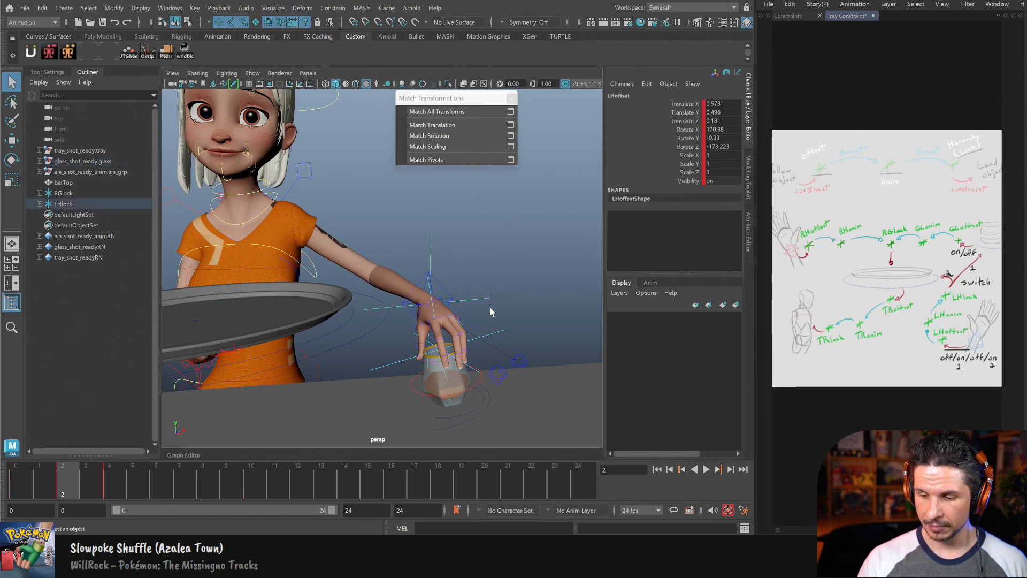
alt+drag(490, 303, 493, 329)
alt+right_drag(493, 329, 515, 351)
click(516, 354)
key(e)
alt+drag(516, 353, 499, 379)
key(q)
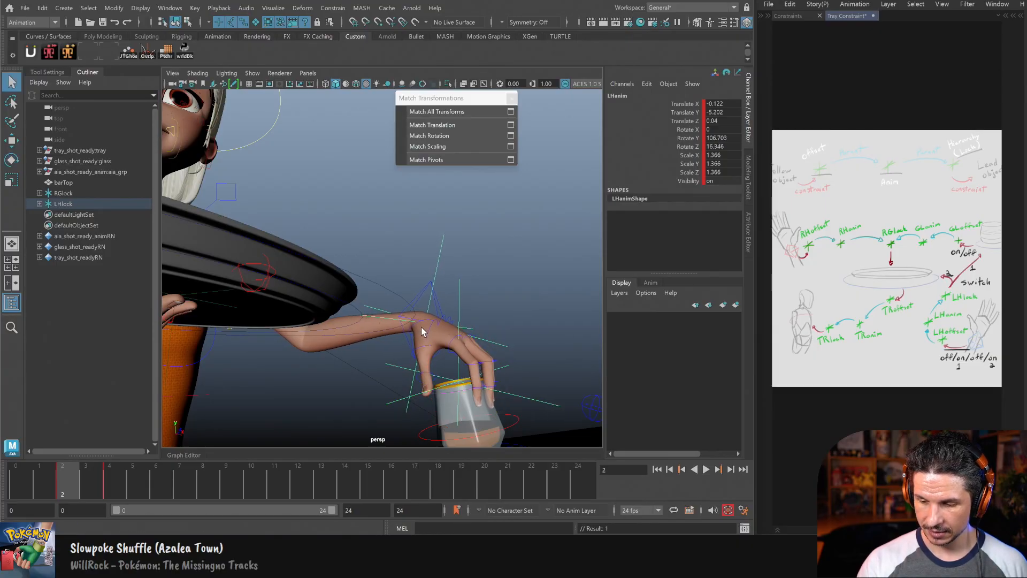
Step: At frame 2, rotate the left thumb's base control to refit the thumb against the tilted glass
click(417, 327)
click(416, 348)
key(e)
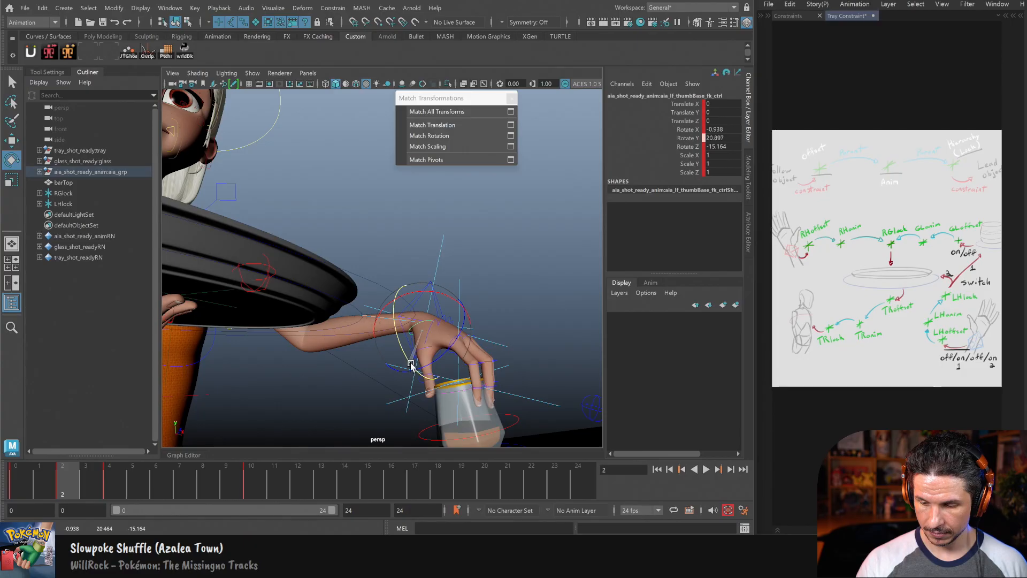
key(q)
mouse_move(512, 318)
alt+mouse_down()
mouse_move(479, 339)
mouse_move(456, 321)
alt+mouse_up()
key(e)
key(q)
Step: Bend the left index finger's middle joint to about 38.5 on Y to close it on the glass
alt+drag(518, 364, 492, 397)
click(541, 373)
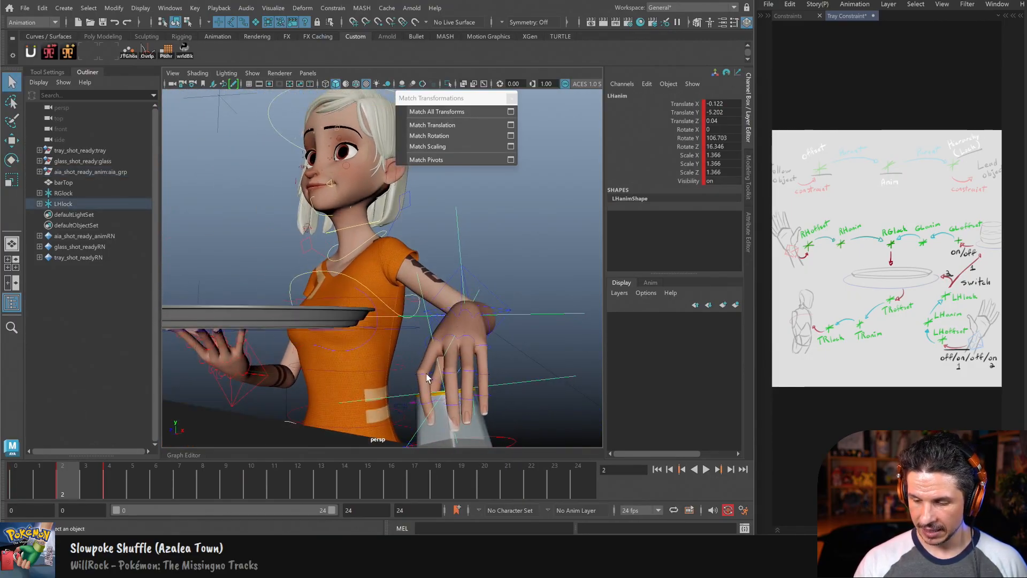
click(428, 378)
key(e)
drag(394, 352, 397, 356)
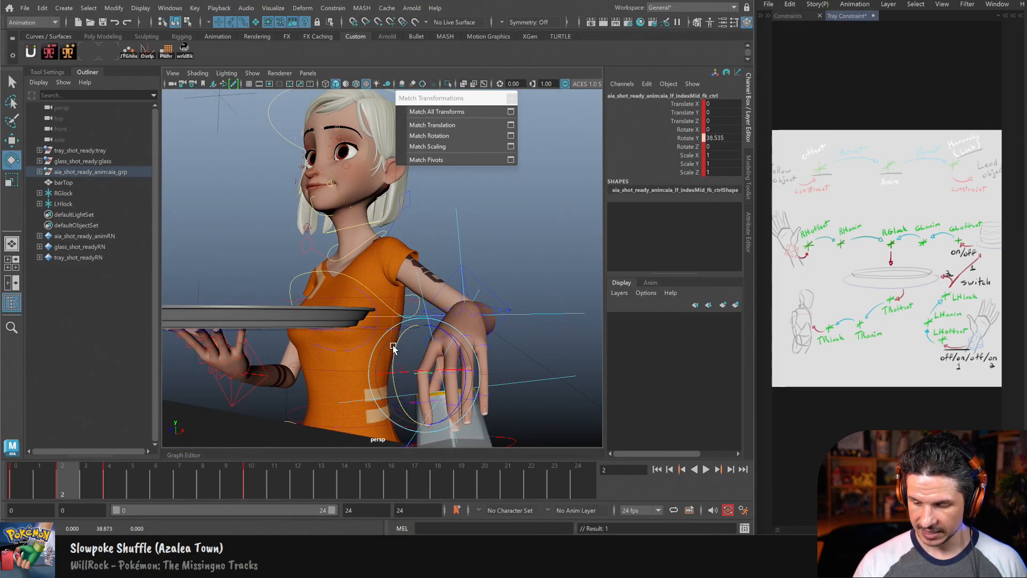
key(q)
Step: Bend the left middle finger's middle joint to about 46.874 on Y so it grips the glass
click(452, 371)
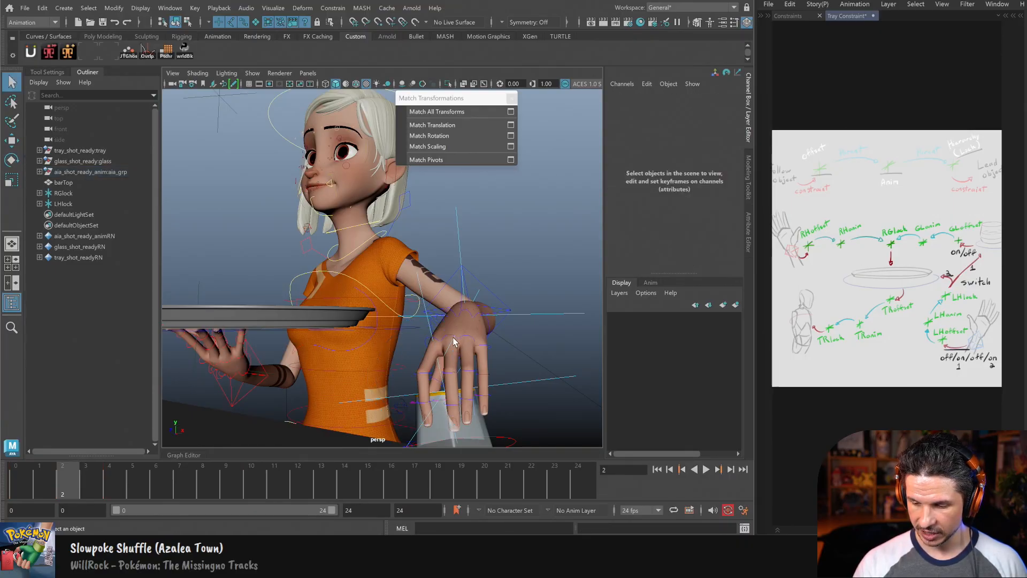
click(452, 352)
click(453, 375)
key(e)
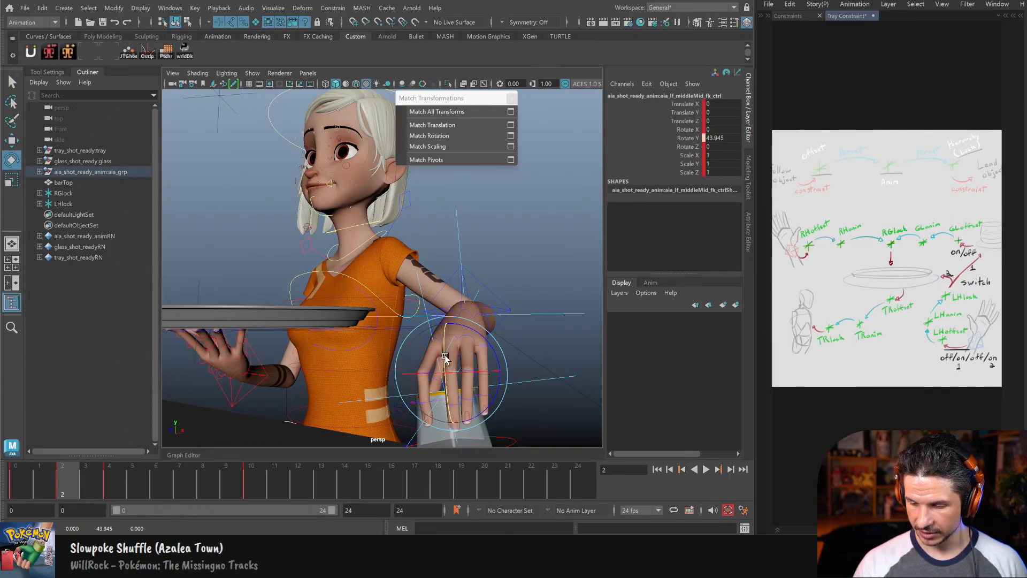
alt+drag(453, 375, 454, 340)
Step: Compare the left hand and glass poses by stepping between the keys at frames 2 and 4
alt+middle_drag(454, 339, 508, 331)
alt+drag(508, 331, 472, 369)
key(period)
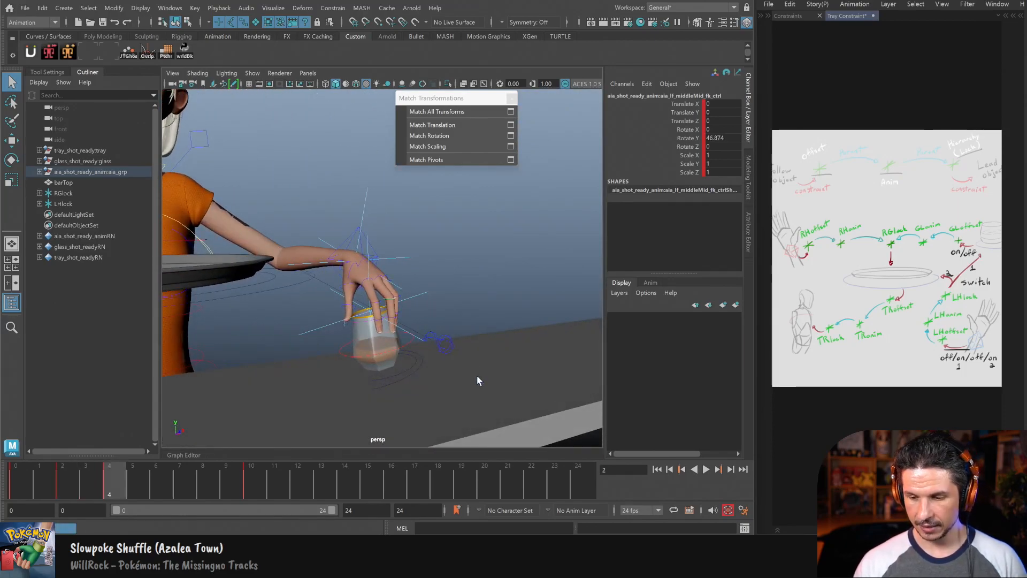
key(comma)
key(comma)
key(period)
key(period)
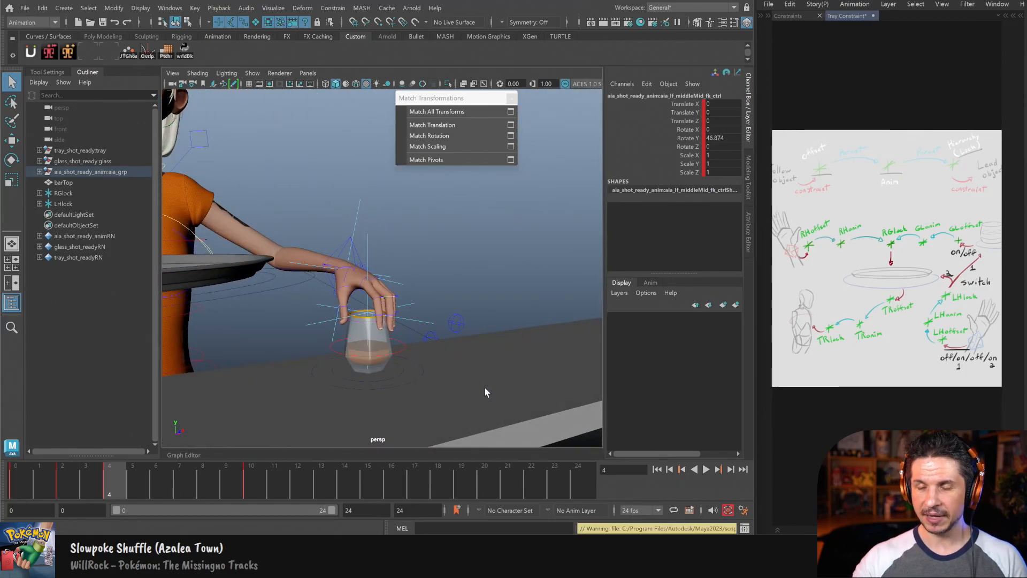
alt+drag(484, 388, 496, 341)
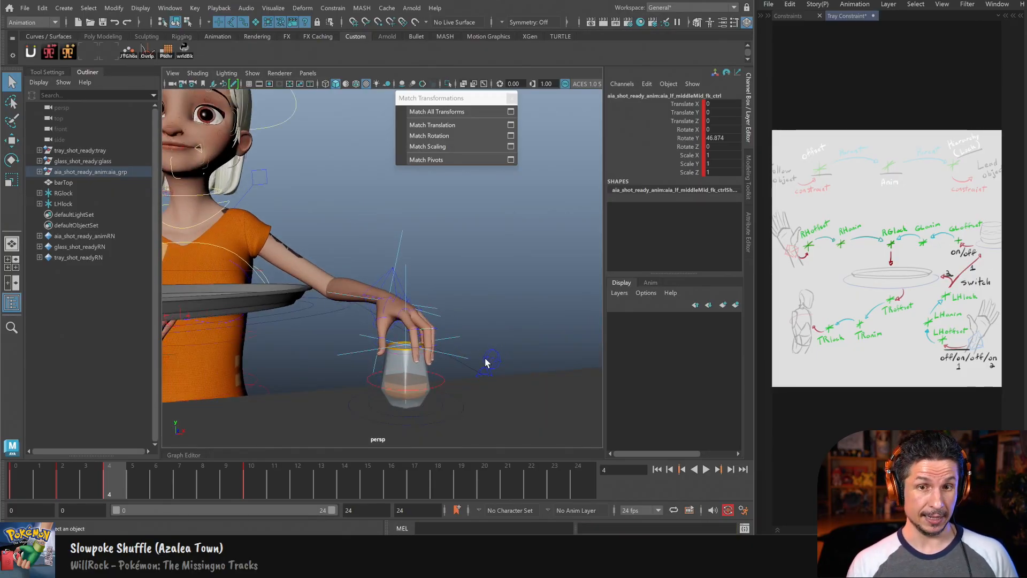
Step: Try scaling the LHanim locator at frame 4 and undo the scaling
click(464, 361)
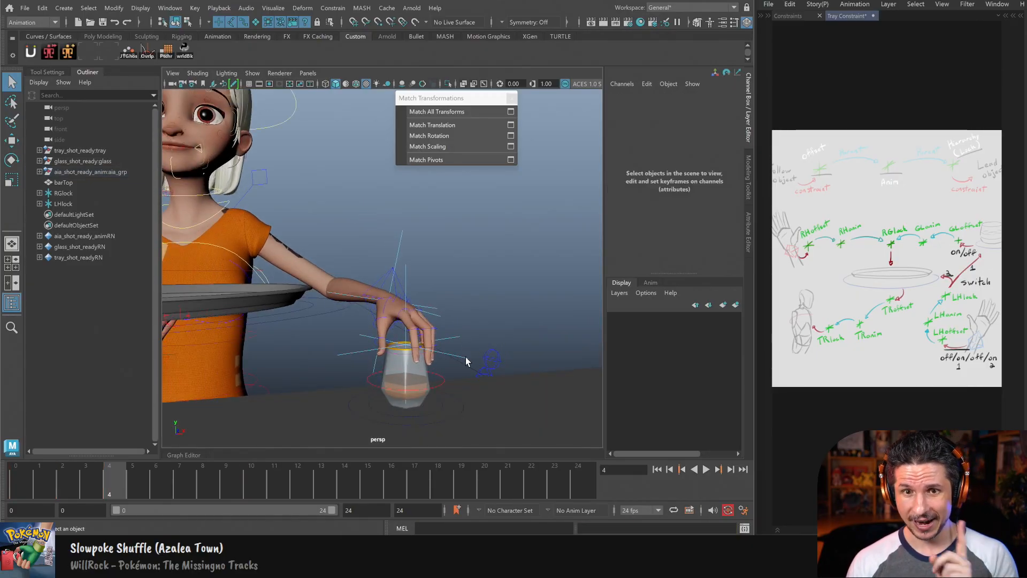
click(457, 350)
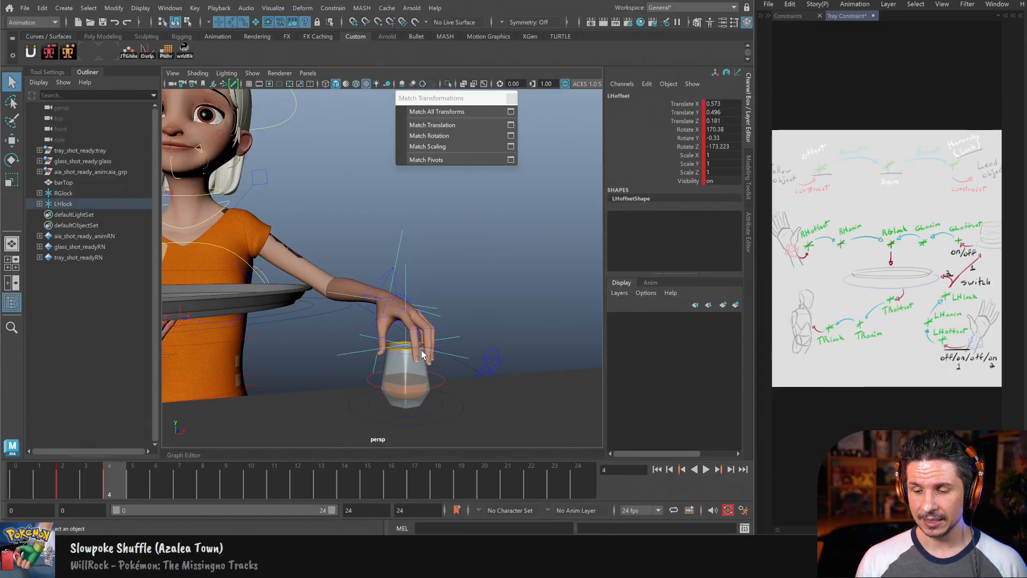
click(462, 358)
key(r)
drag(413, 348, 388, 368)
key(ctrl+z)
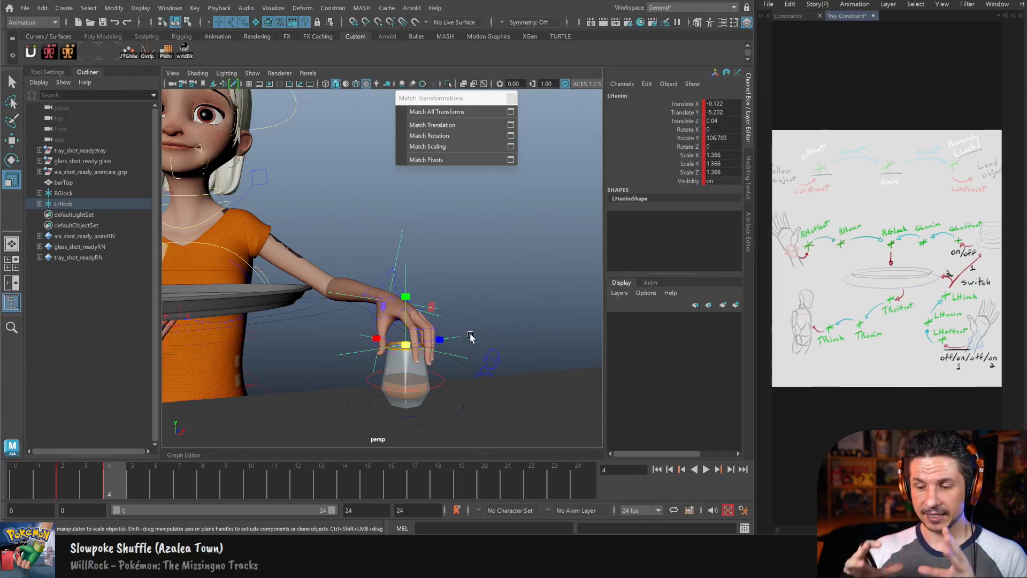
key(q)
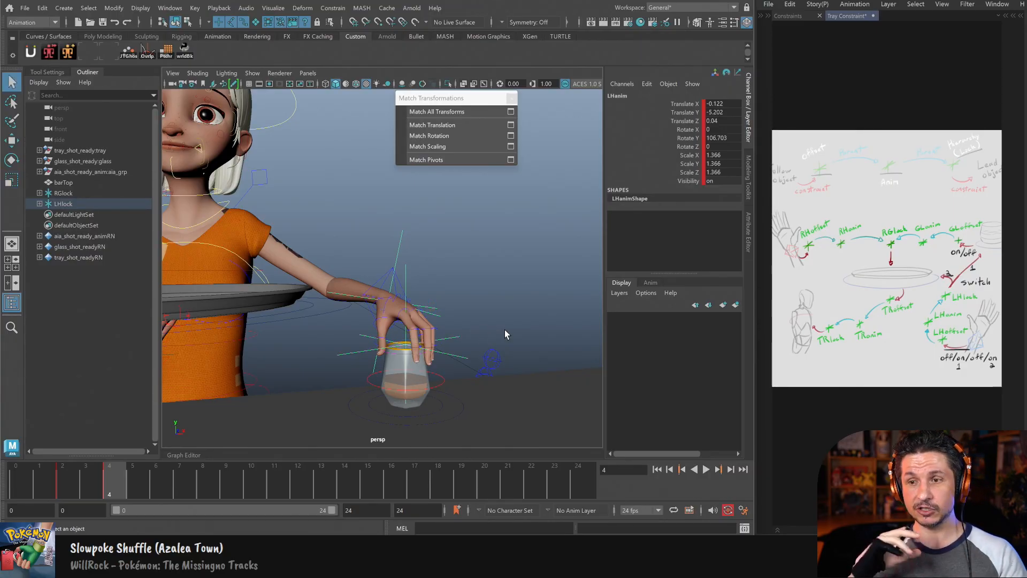
Step: Select the glass's root control and copy its frame 4 position on the bar to frame 10 with a key
alt+right_drag(505, 329, 447, 298)
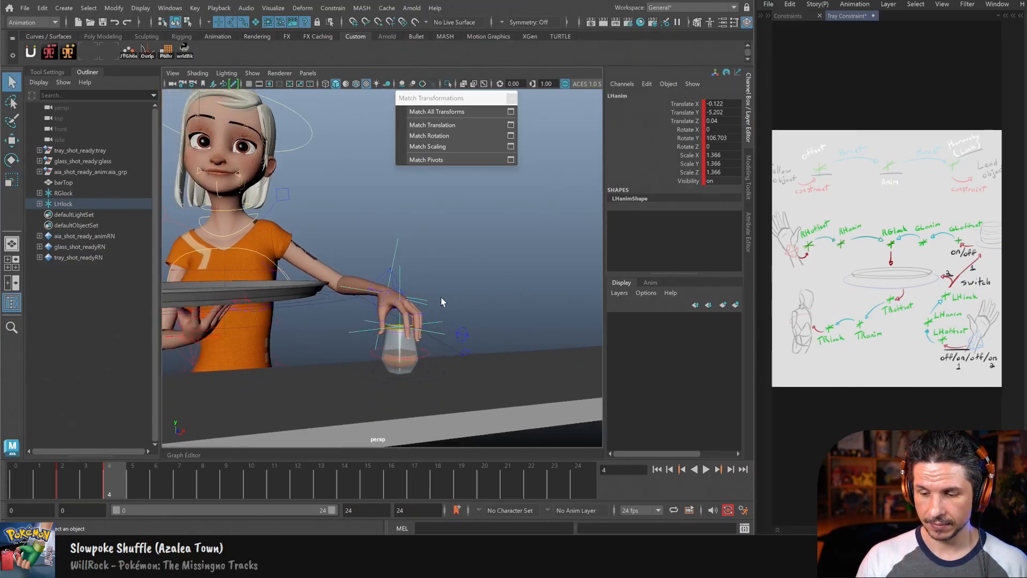
alt+middle_drag(447, 298, 509, 332)
alt+drag(510, 331, 465, 332)
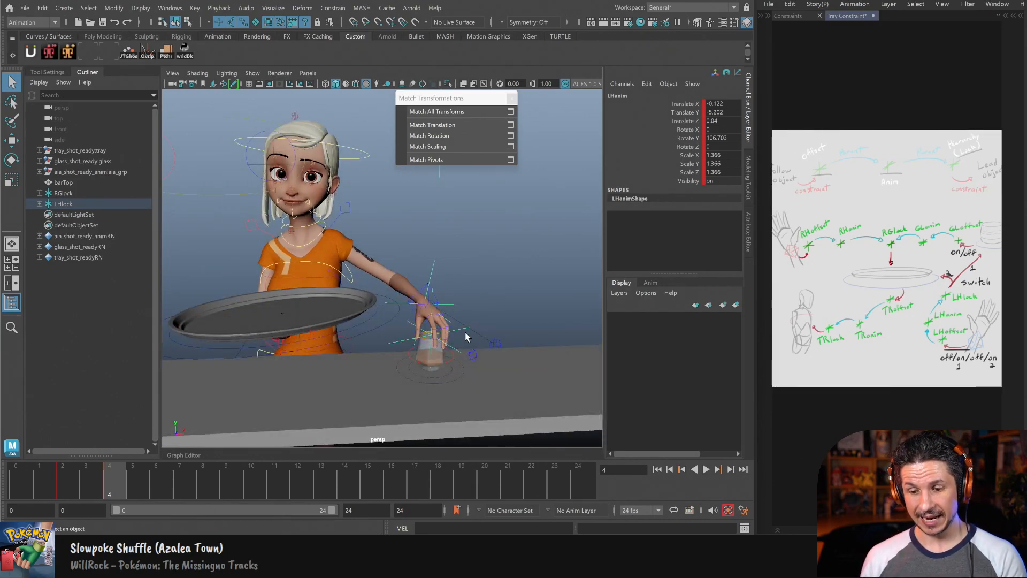
click(252, 478)
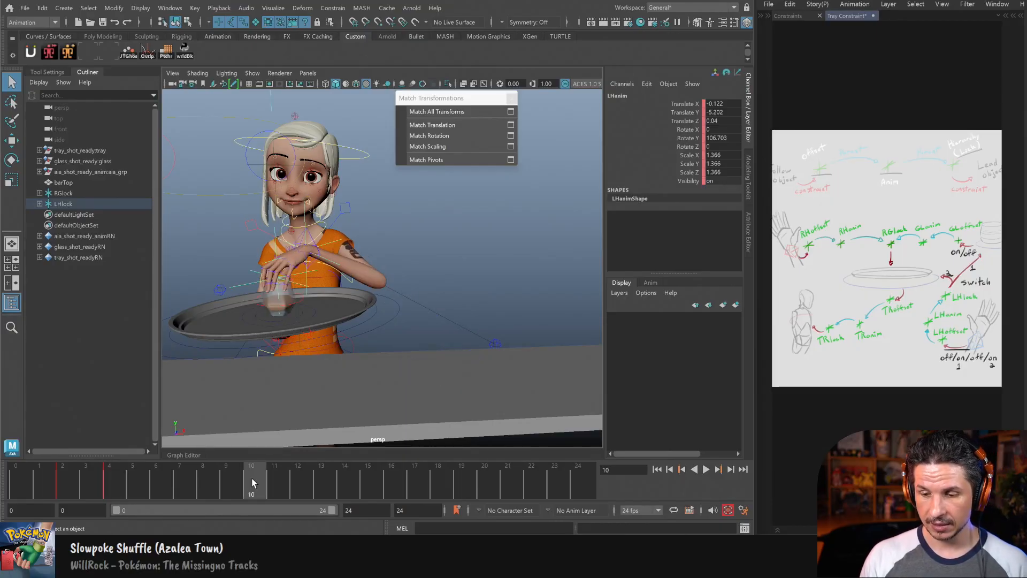
alt+drag(274, 421, 338, 362)
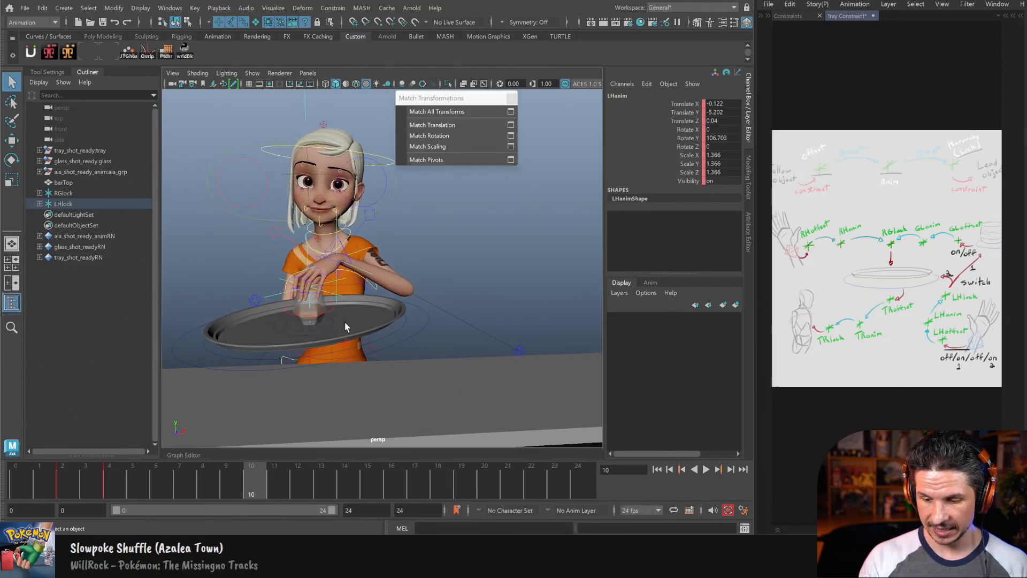
click(348, 342)
click(345, 320)
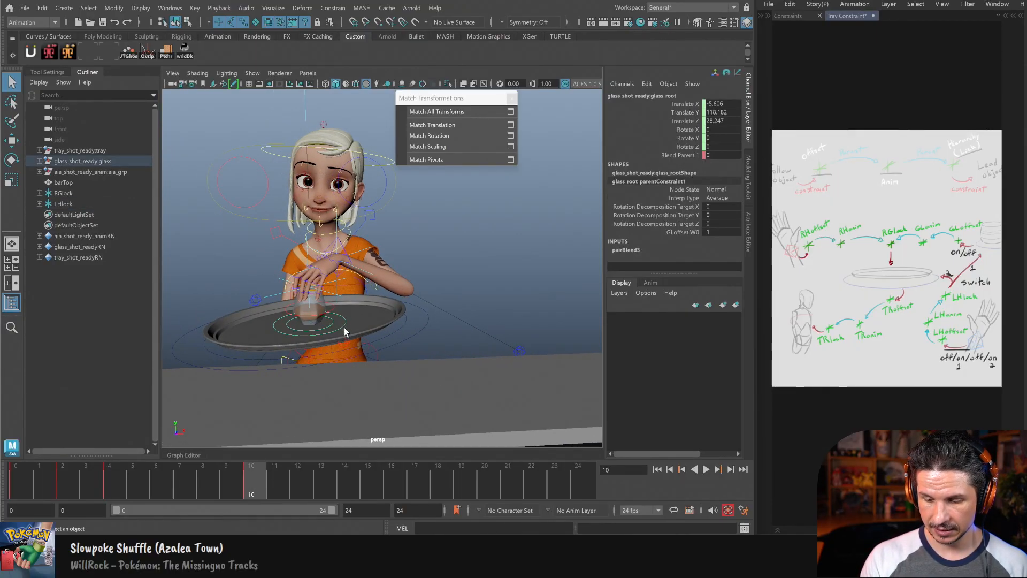
click(119, 479)
click(252, 482)
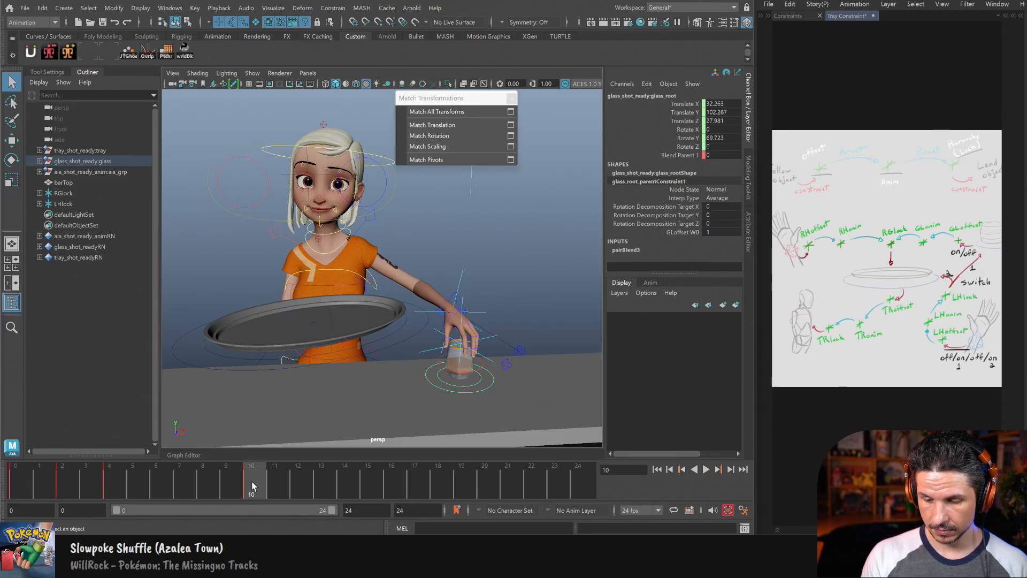
click(253, 486)
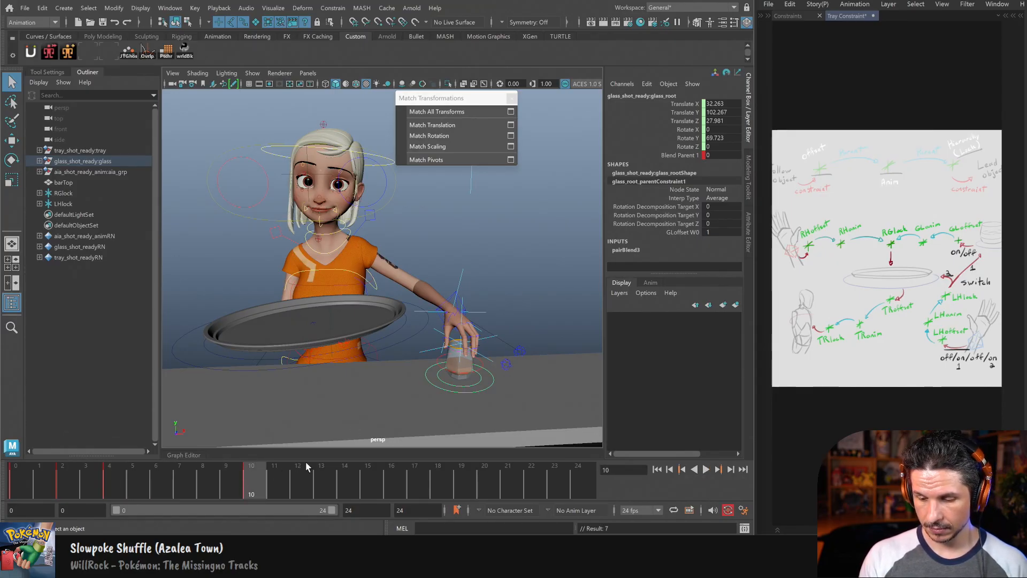
drag(244, 486, 253, 482)
Step: Try setting the left arm IK control's Blend Parent 1 to 0 at frame 10, raise the hand, and undo both changes
alt+drag(521, 347, 483, 344)
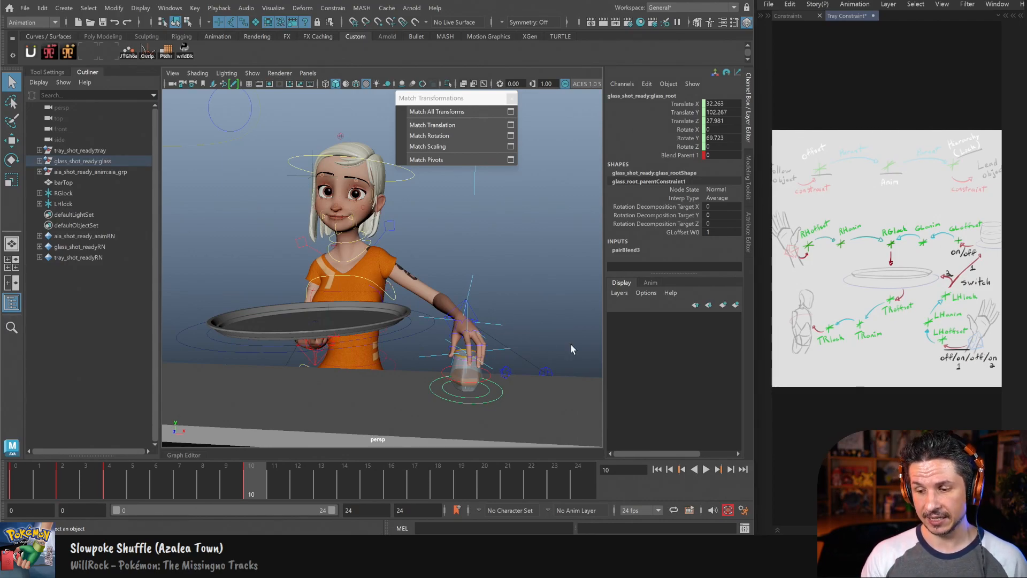
click(472, 316)
click(475, 319)
click(712, 206)
text(0)
key(Return)
key(w)
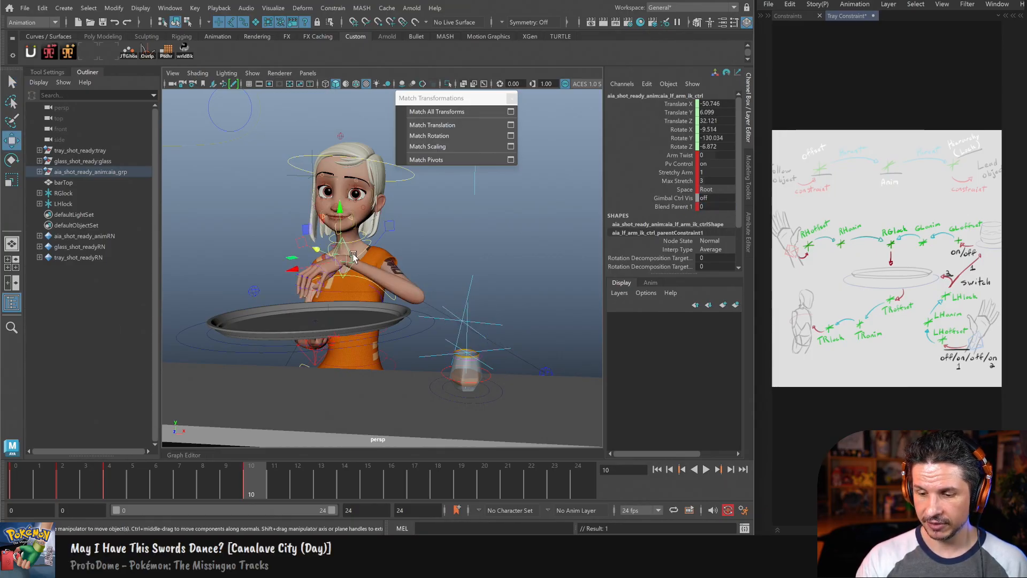
drag(354, 257, 425, 209)
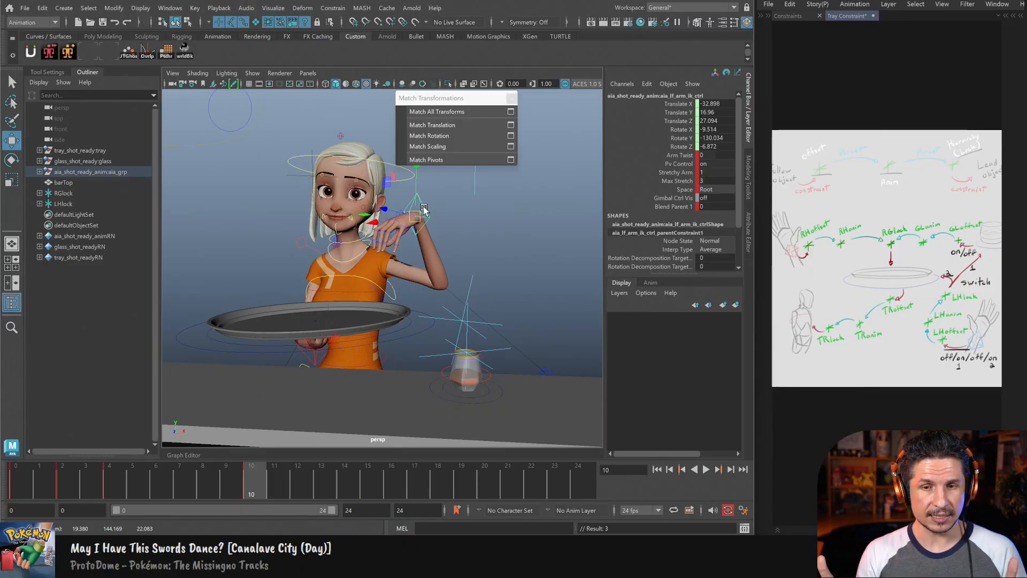
key(ctrl+z)
key(ctrl+z)
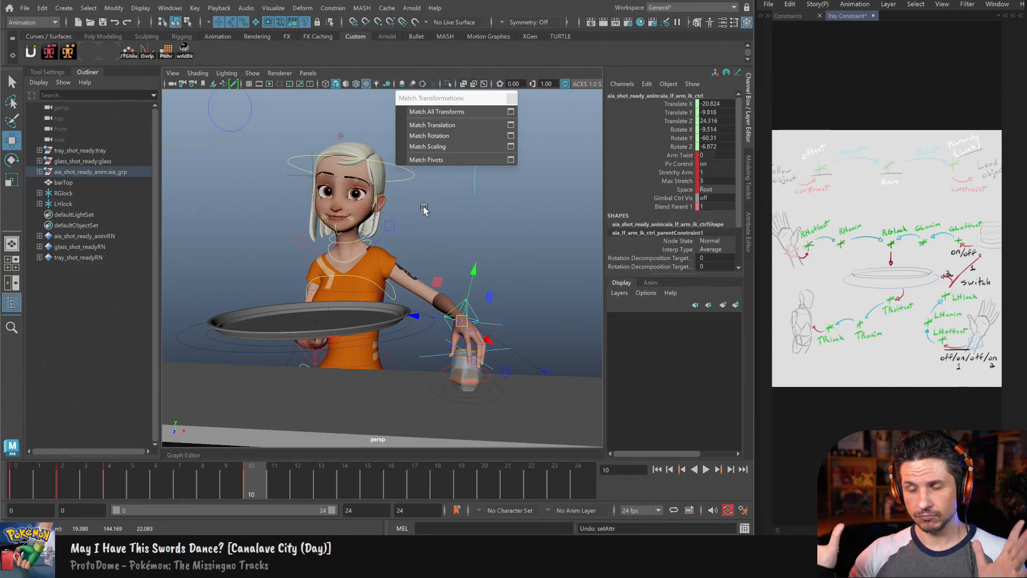
Step: Rotate the tray's root control to about -74.39 on X, -5.432 on Y and 1.158 on Z to stand the tray upright
alt+middle_drag(511, 384, 468, 351)
alt+right_drag(467, 351, 530, 361)
alt+drag(448, 369, 452, 348)
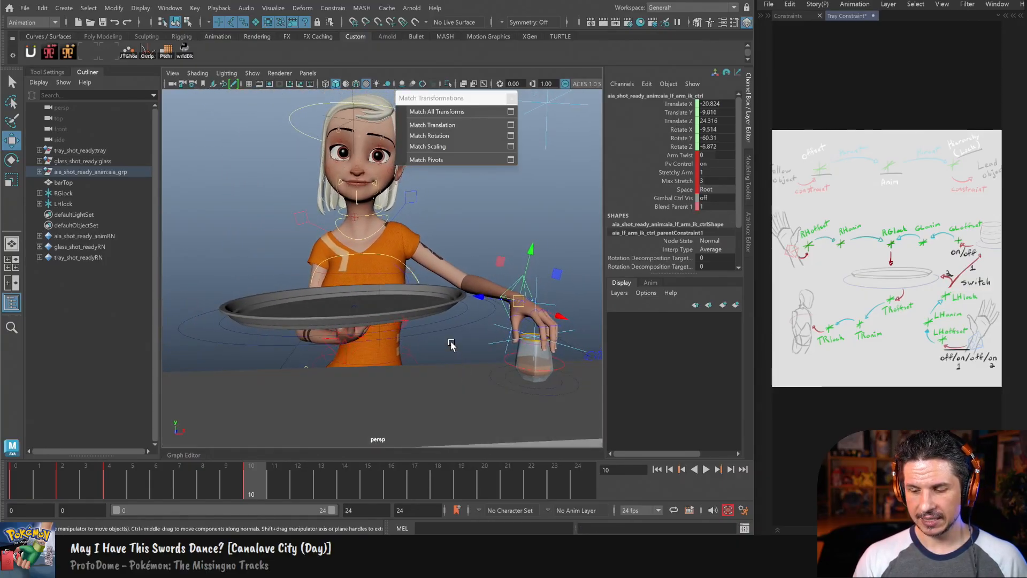
click(452, 343)
key(e)
drag(331, 305, 357, 305)
key(w)
alt+drag(443, 345, 551, 331)
key(q)
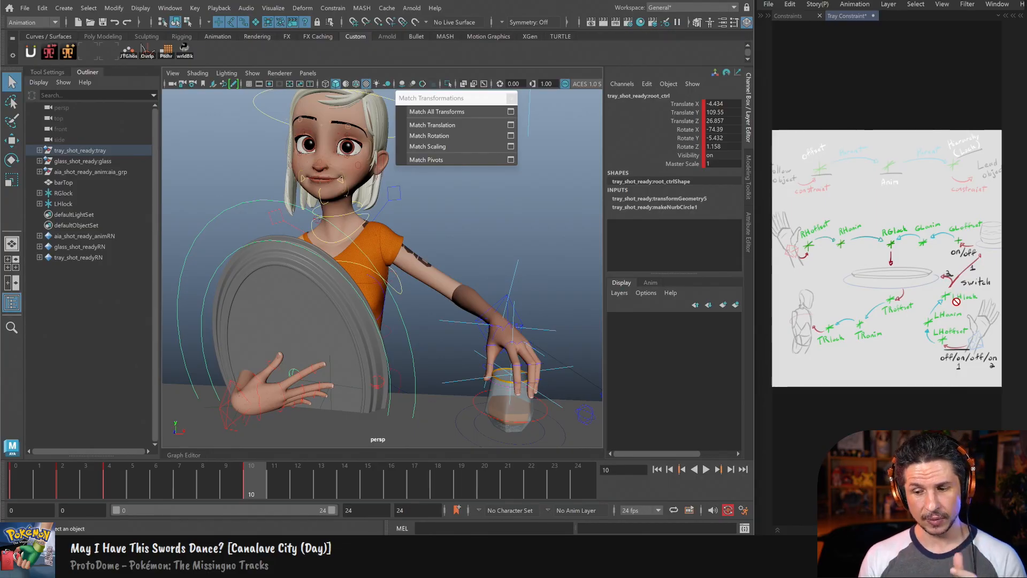
Step: Select the LHlock locator and test-move the glass along the bar to check how the locator and hand follow
alt+right_drag(484, 252, 433, 240)
alt+middle_drag(433, 241, 441, 321)
alt+right_drag(517, 303, 434, 246)
alt+middle_drag(434, 246, 408, 301)
alt+right_drag(452, 278, 418, 274)
alt+middle_drag(418, 274, 410, 305)
alt+middle_drag(411, 342, 430, 284)
click(409, 298)
alt+right_drag(430, 284, 479, 290)
alt+middle_drag(414, 333, 450, 304)
alt+right_drag(450, 307, 531, 360)
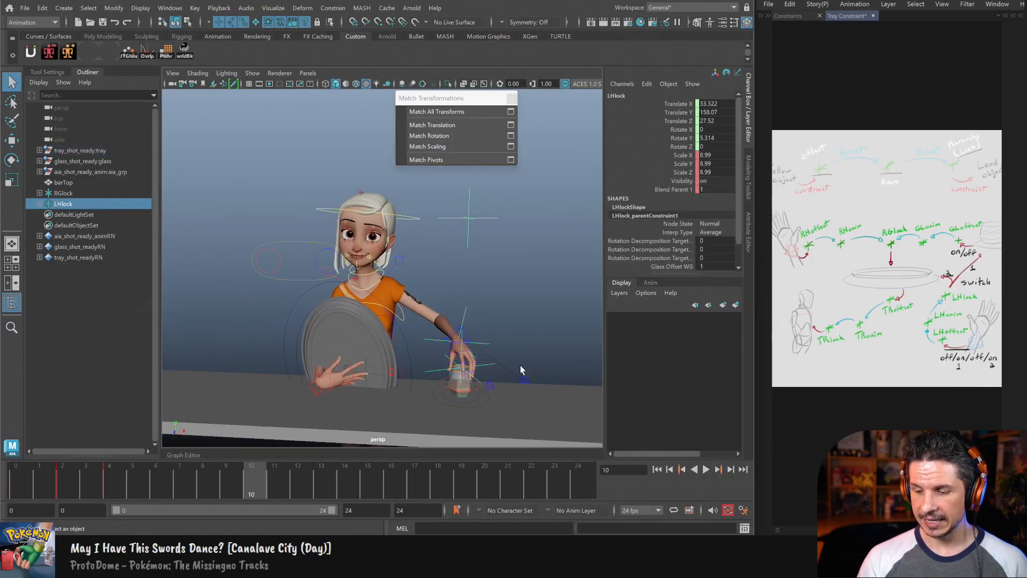
click(481, 406)
key(w)
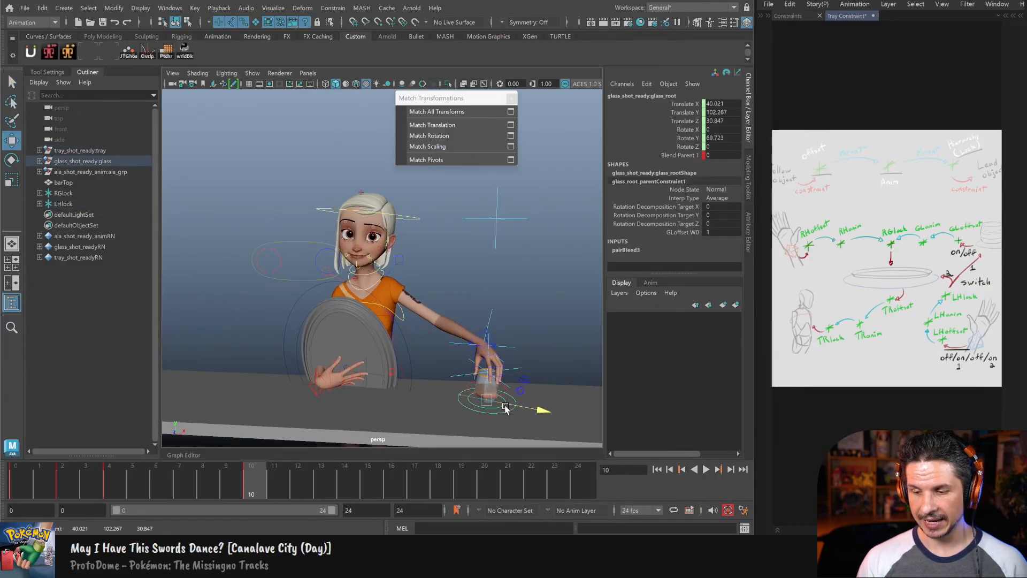
Step: Reselect LHlock and enlarge its attribute list to show all of the parent constraint's weights
click(470, 219)
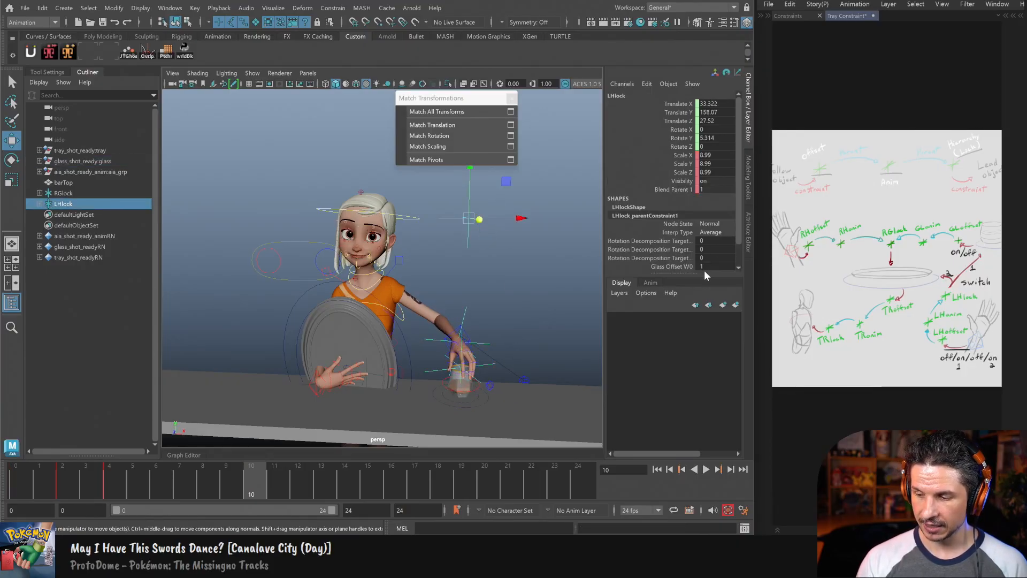
drag(686, 274, 686, 324)
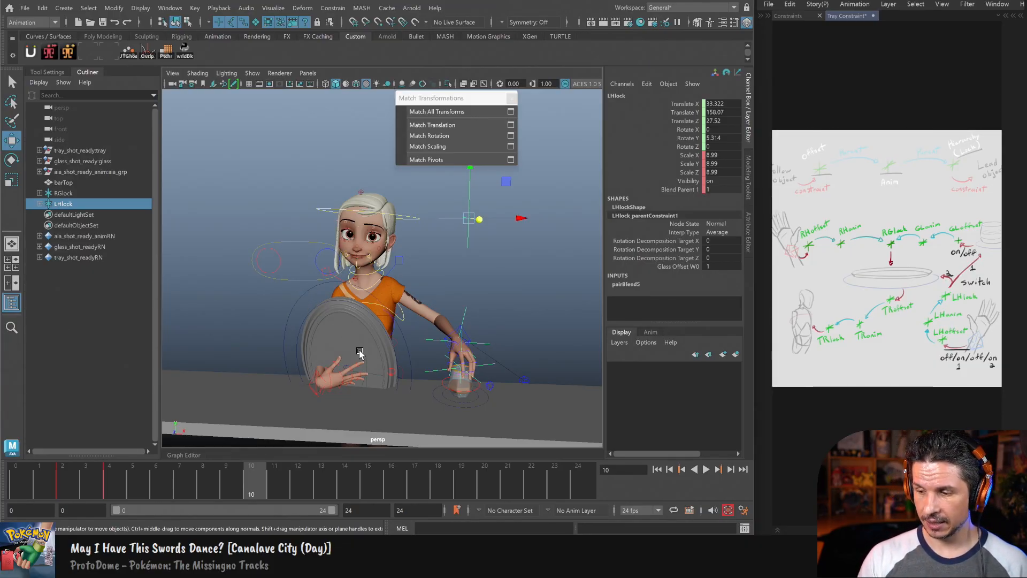
click(515, 315)
click(480, 216)
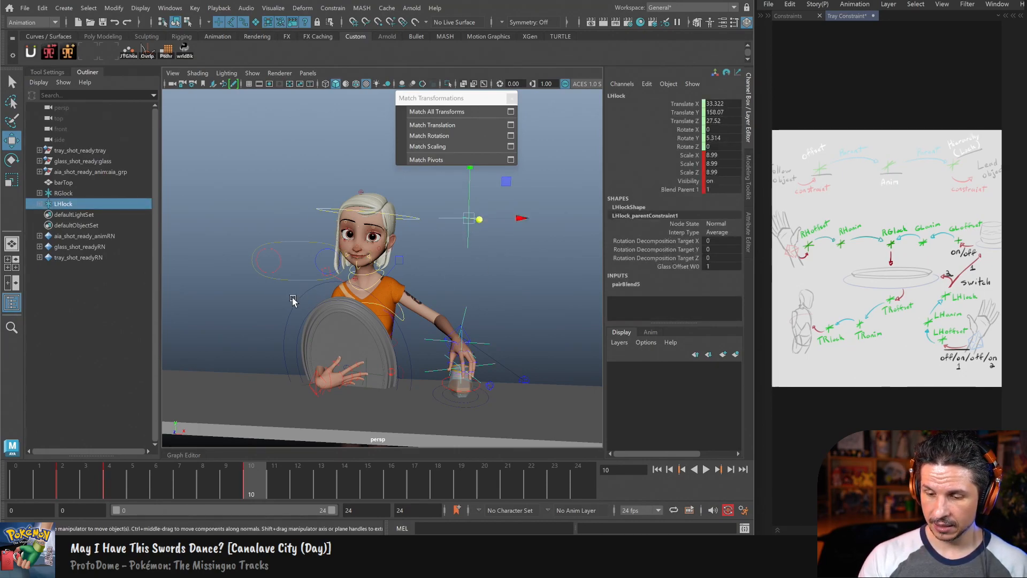
Step: Parent-constrain LHlock to the tray's offset control as a second target, and reselect LHlock alone
click(297, 329)
click(298, 331)
click(304, 329)
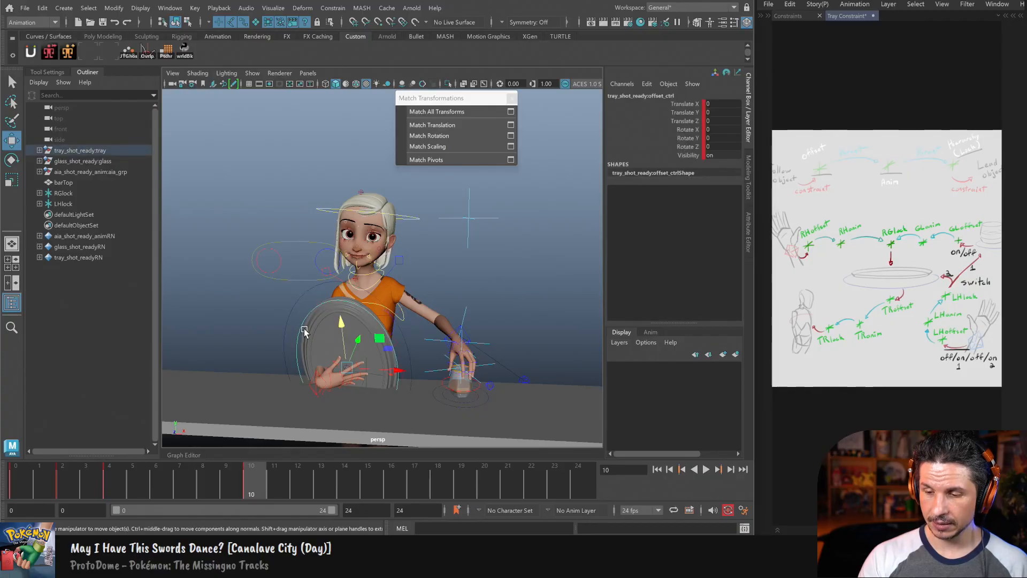
click(480, 215)
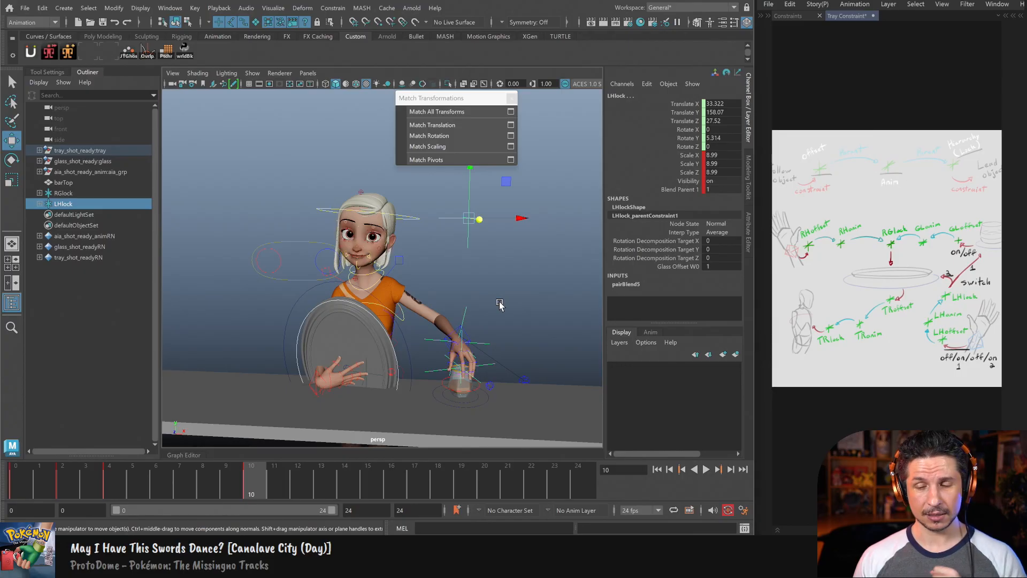
click(332, 7)
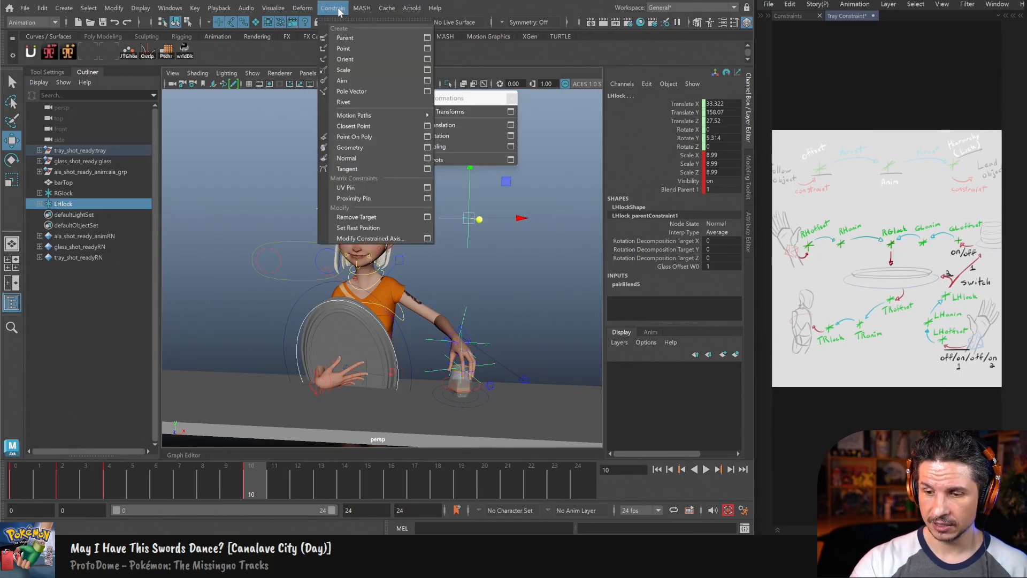
click(359, 37)
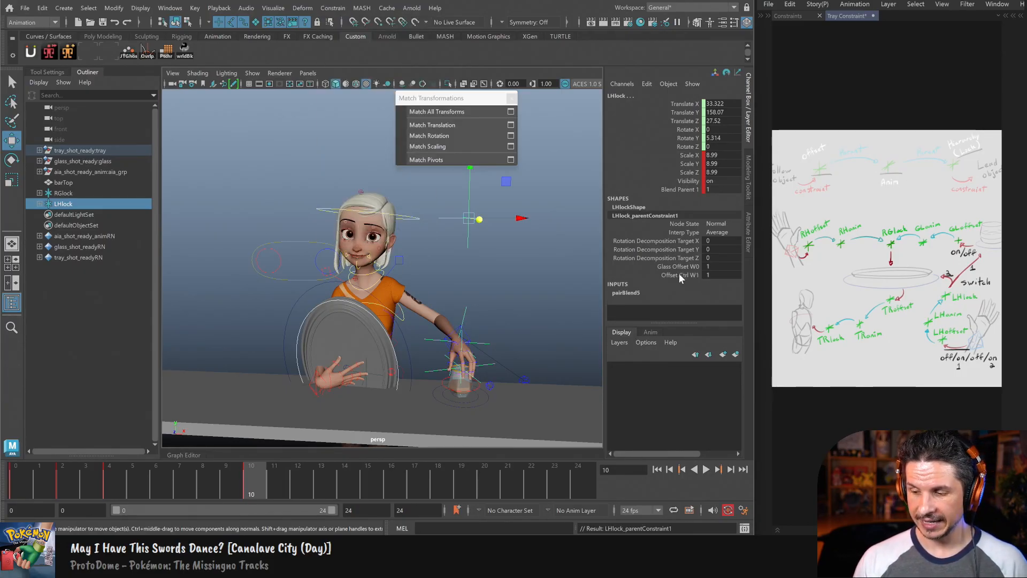
click(501, 246)
click(475, 219)
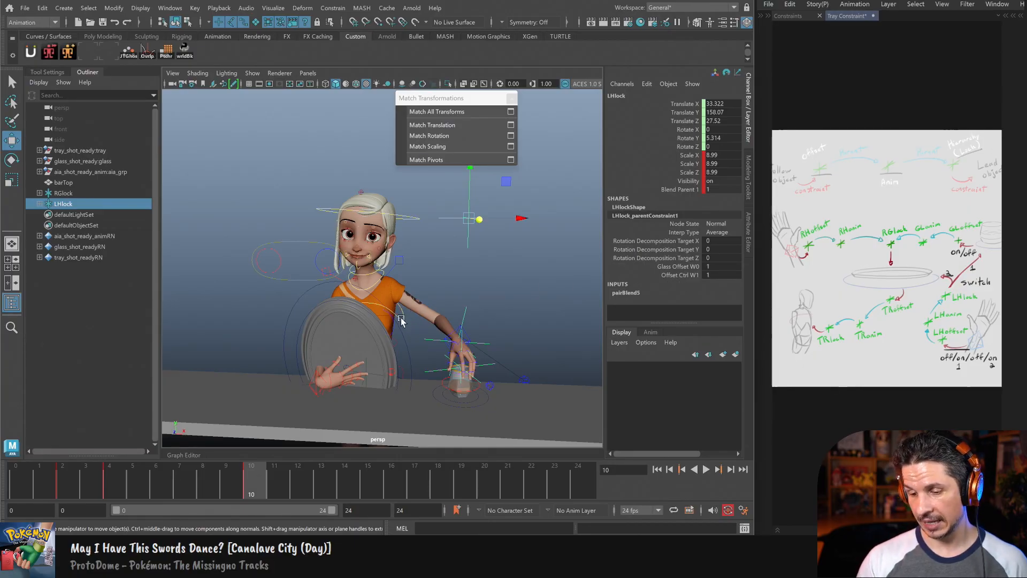
Step: Test-move the glass along the bar to check how LHlock and the left hand follow, and undo the move
click(316, 312)
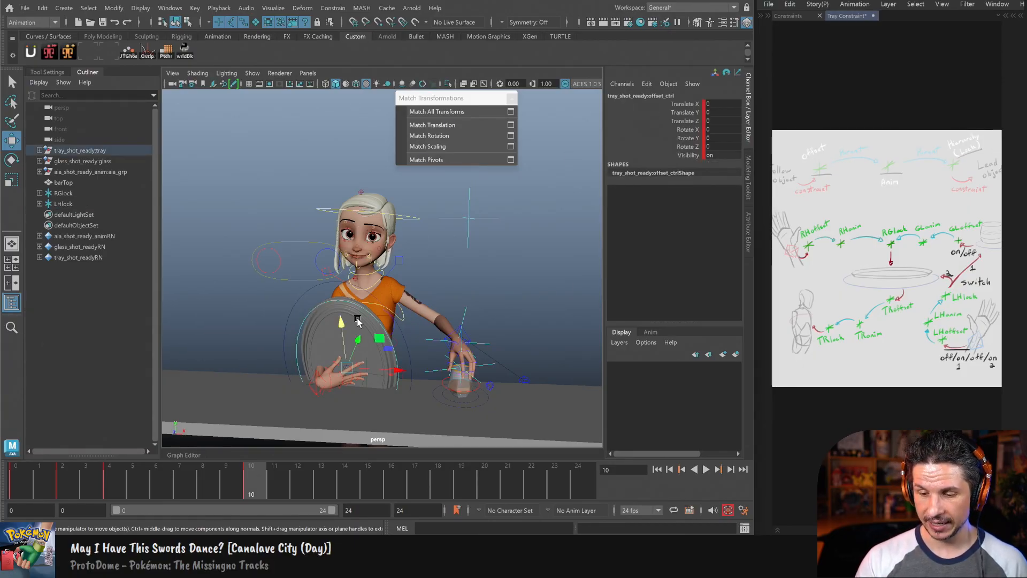
alt+drag(488, 339, 511, 332)
key(q)
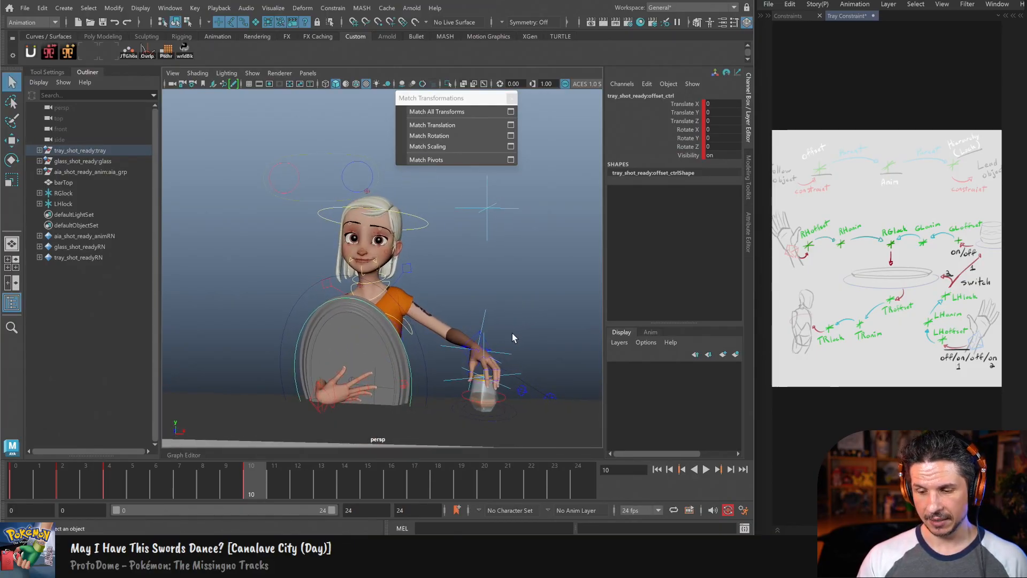
click(419, 344)
key(w)
drag(404, 381, 594, 425)
click(517, 412)
click(518, 416)
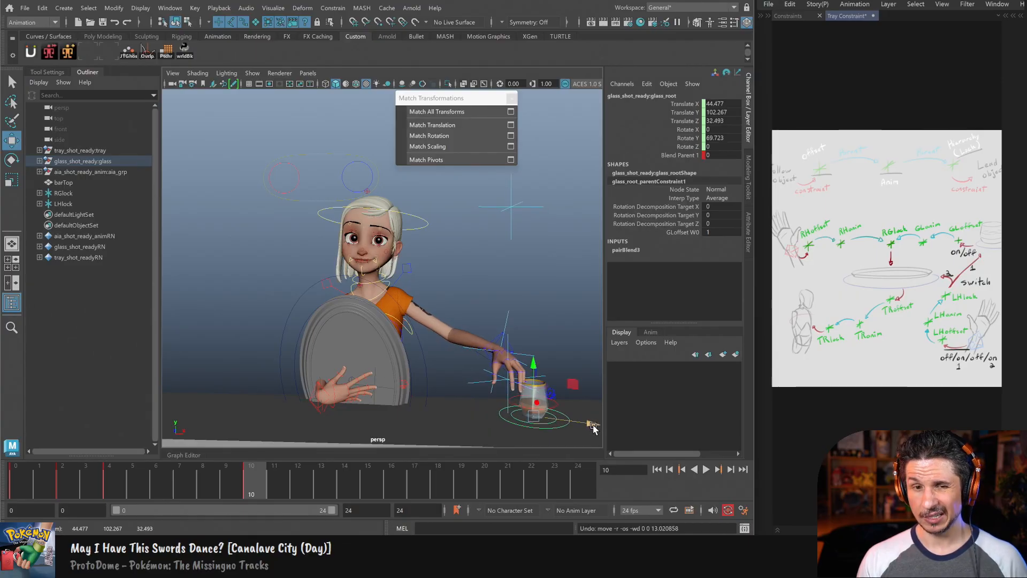
key(ctrl+z)
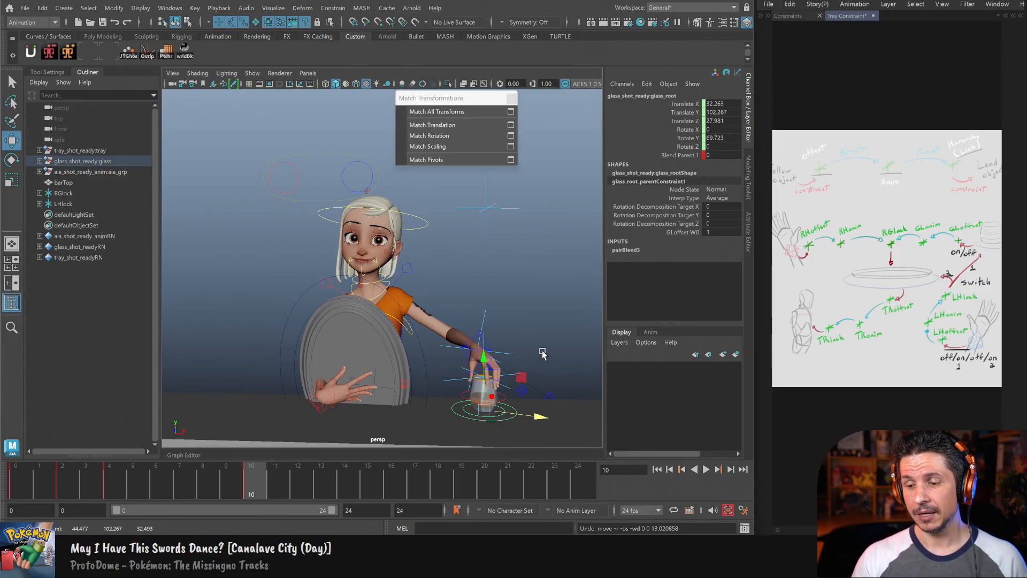
Step: Reselect LHlock, go to frame 4 and set its parent constraint's Offset Ctrl W1 weight to 0
click(486, 218)
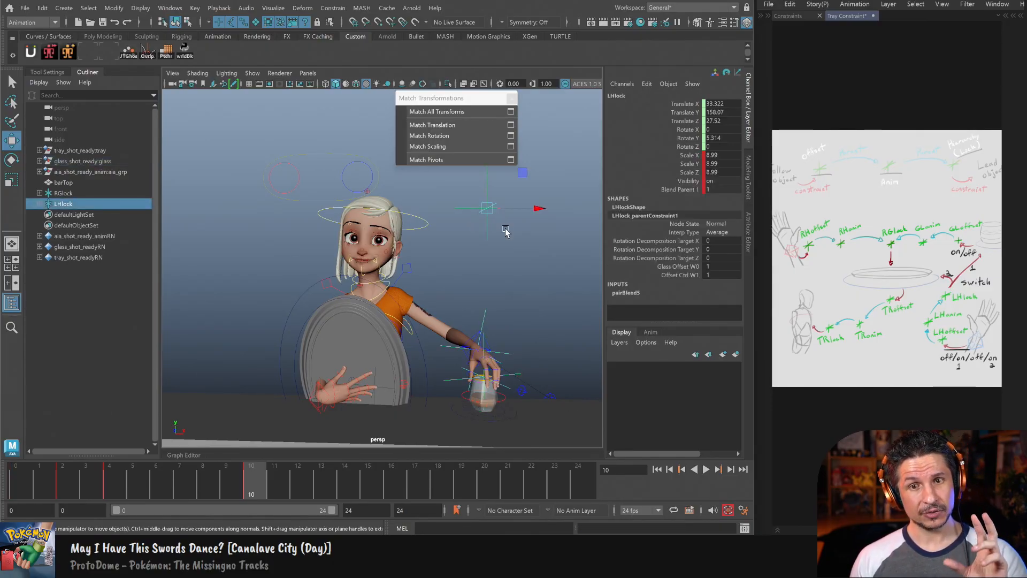
drag(676, 267, 680, 276)
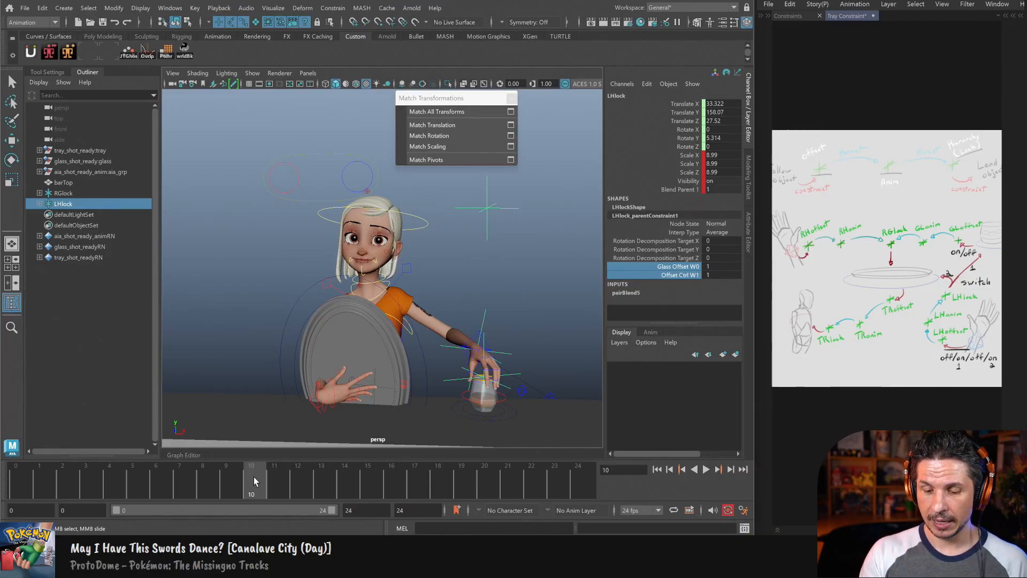
click(72, 481)
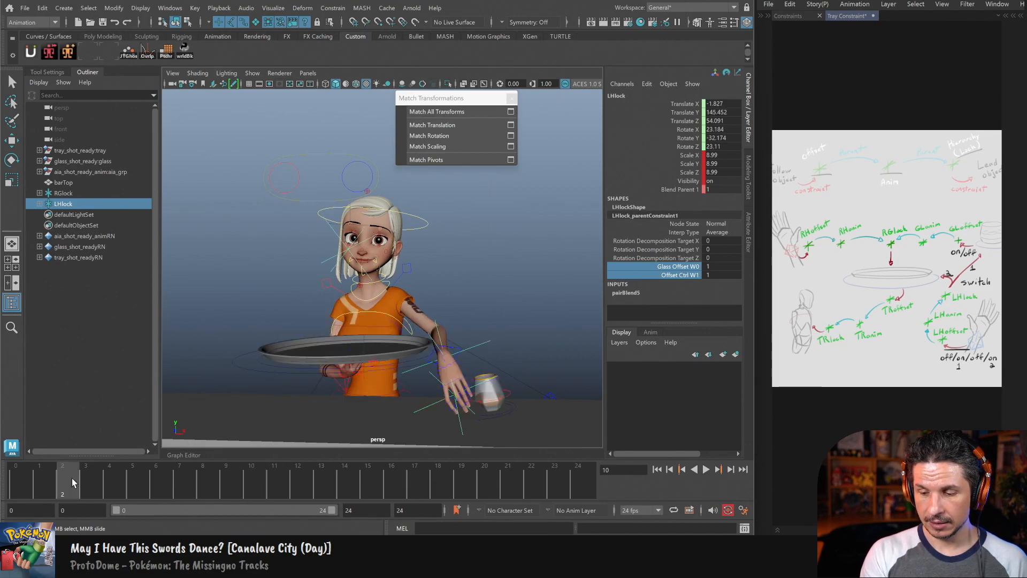
drag(40, 479, 103, 481)
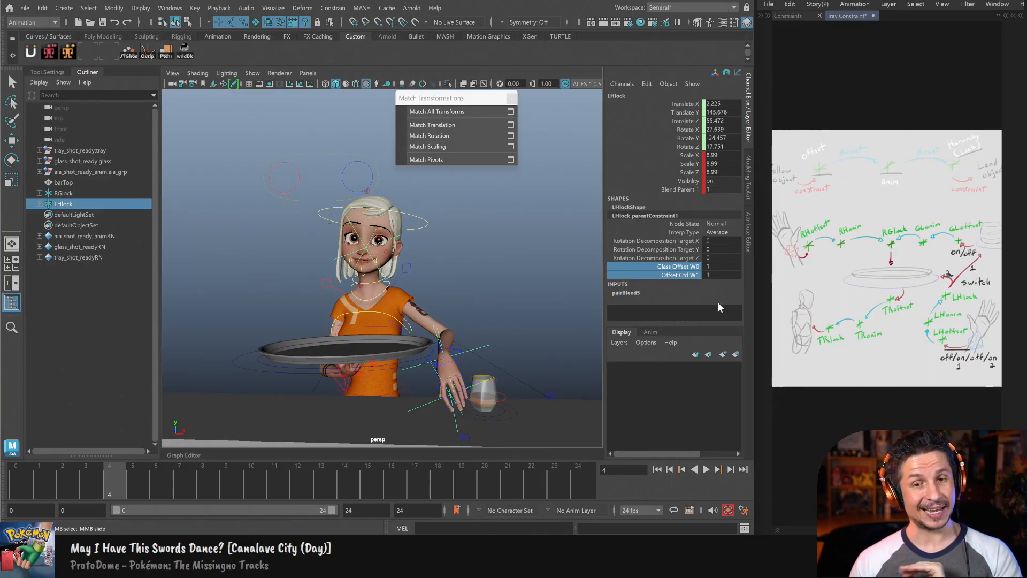
click(708, 274)
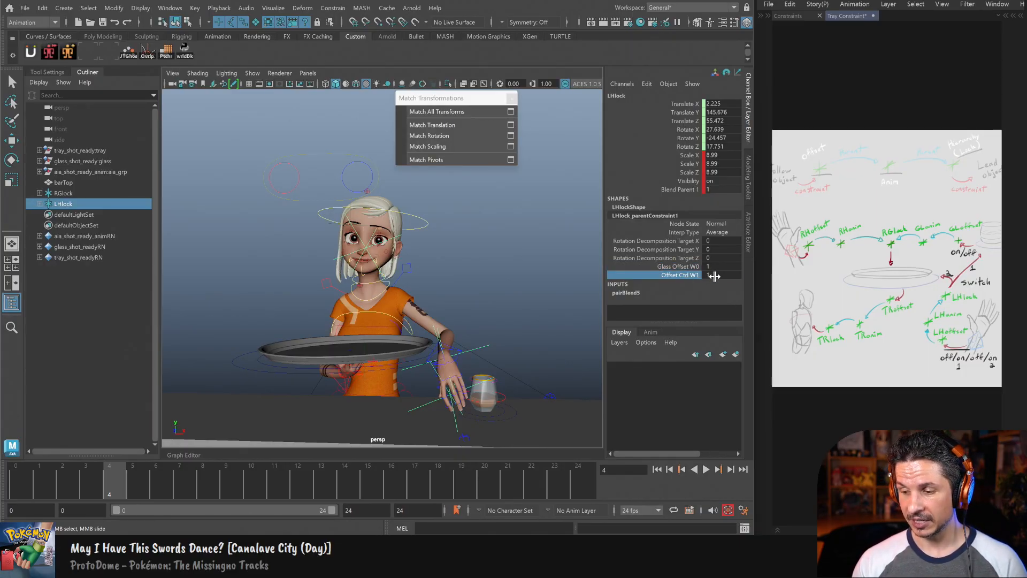
text(0)
key(Return)
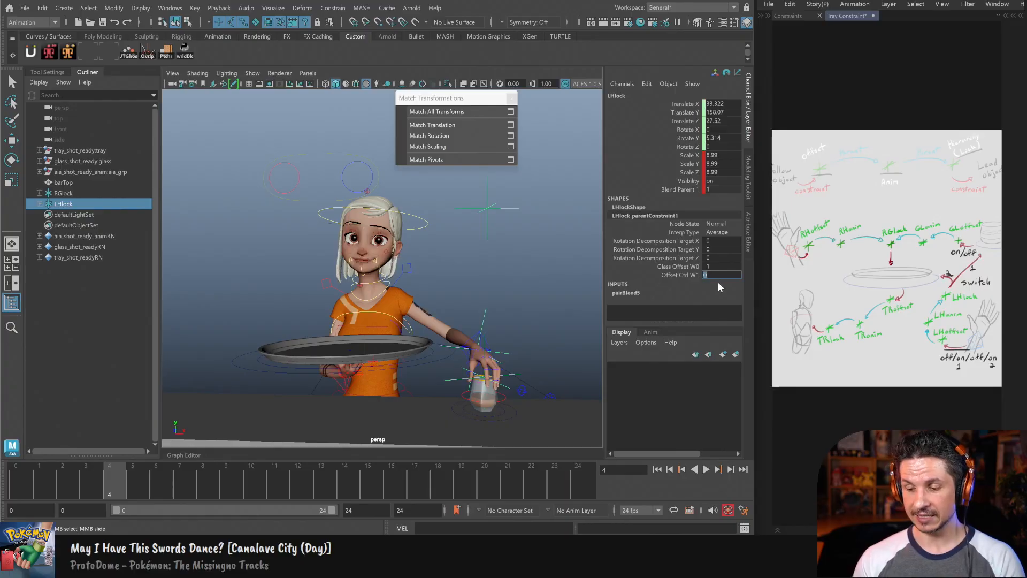
Step: Key LHlock's Glass Offset W0 and Offset Ctrl W1 weights on frame 4
drag(133, 484, 116, 468)
click(688, 274)
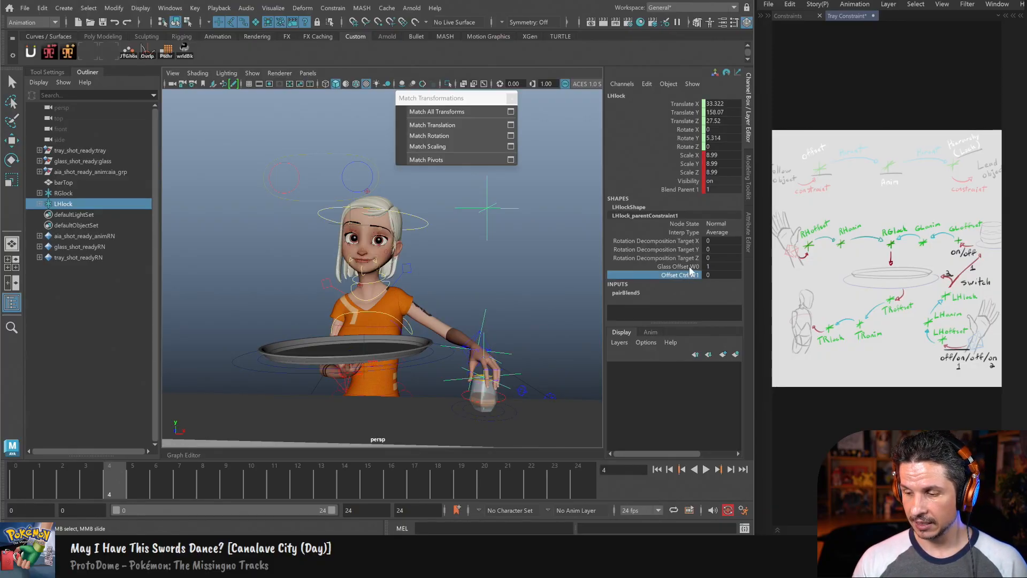
shift+click(688, 266)
right_click(688, 275)
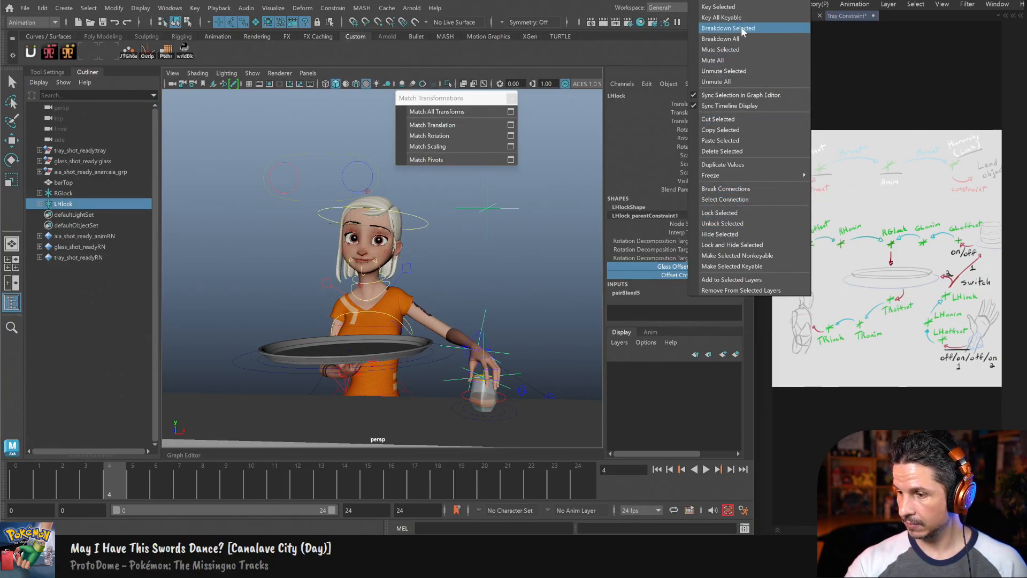
click(720, 6)
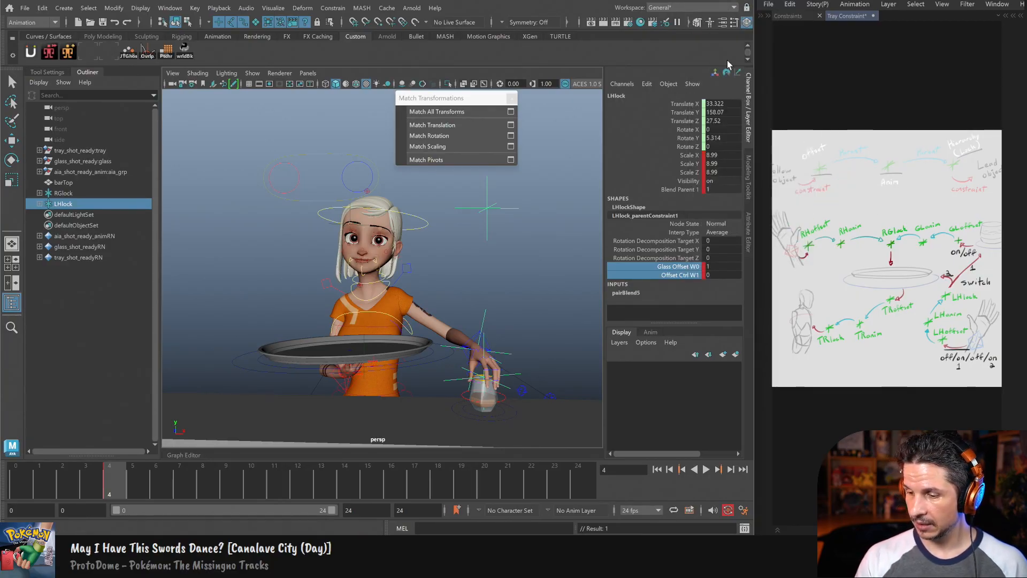
Step: On frame 5, set LHlock's Glass Offset W0 weight to 0 and its Offset Ctrl W1 weight to 1
click(138, 477)
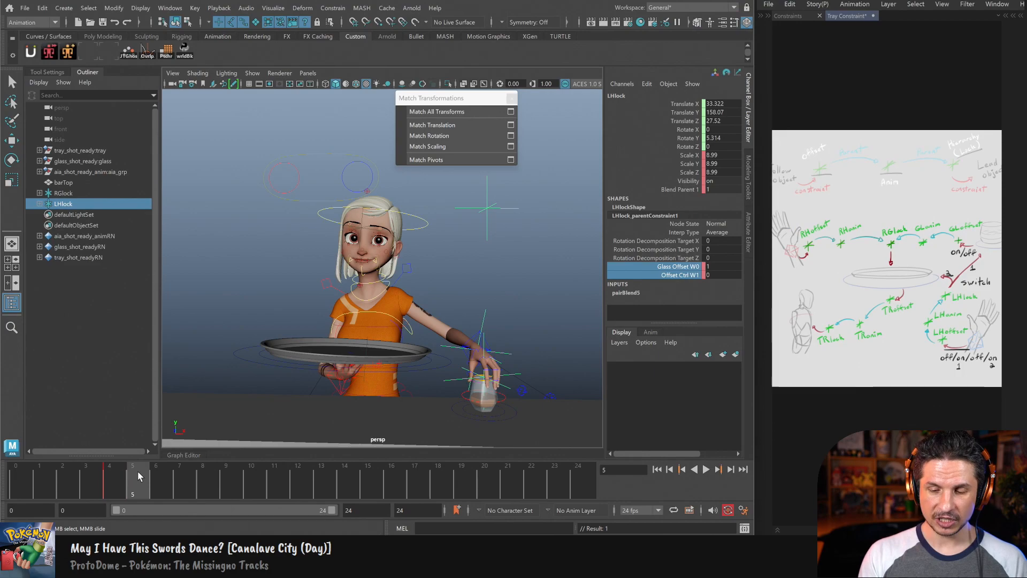
click(718, 266)
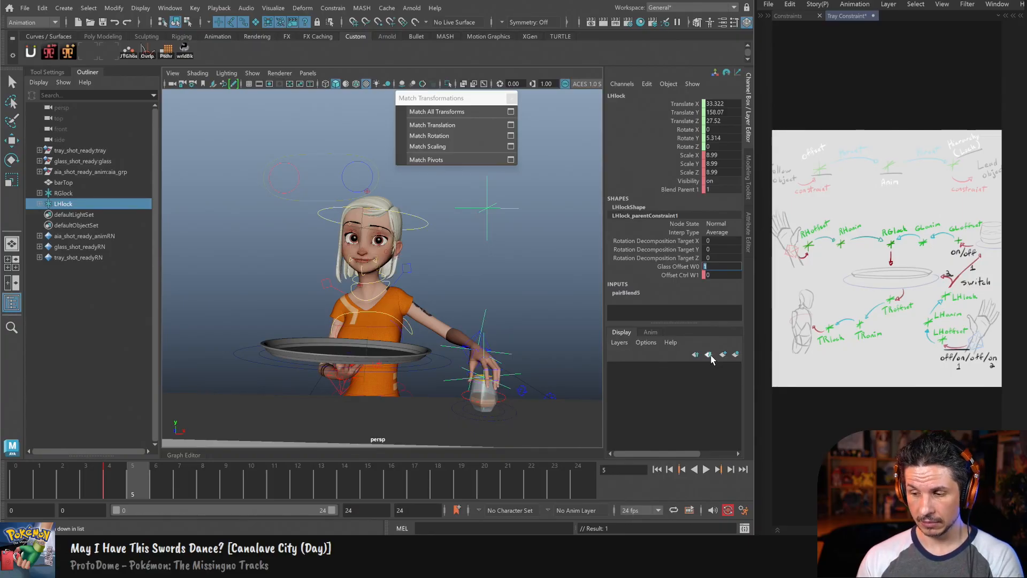
text(0)
key(Return)
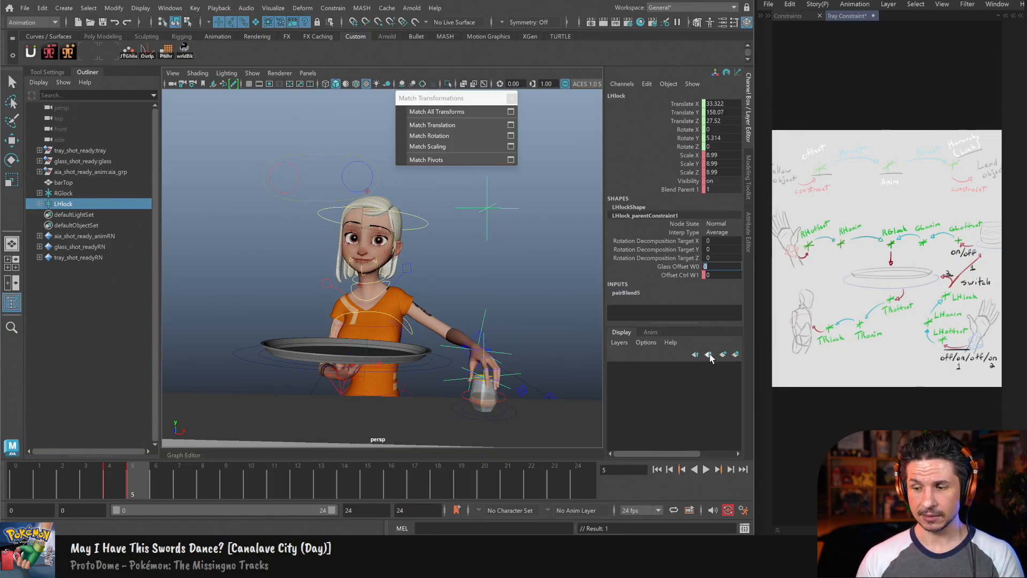
key(Tab)
text(1)
key(Return)
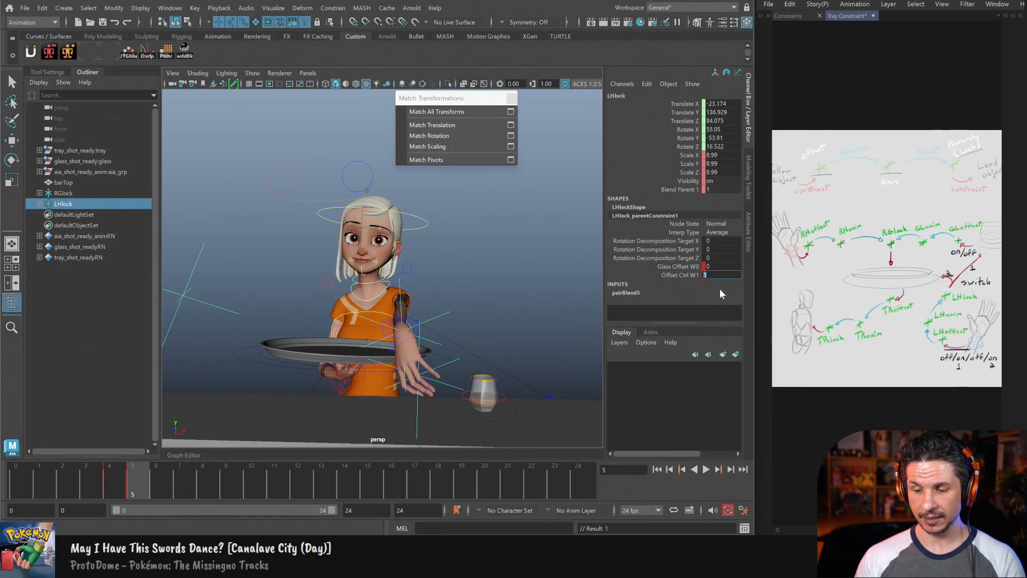
Step: On frame 10, try moving the left hand from the glass to the tray with LHanim, and undo the attempt
click(249, 483)
key(w)
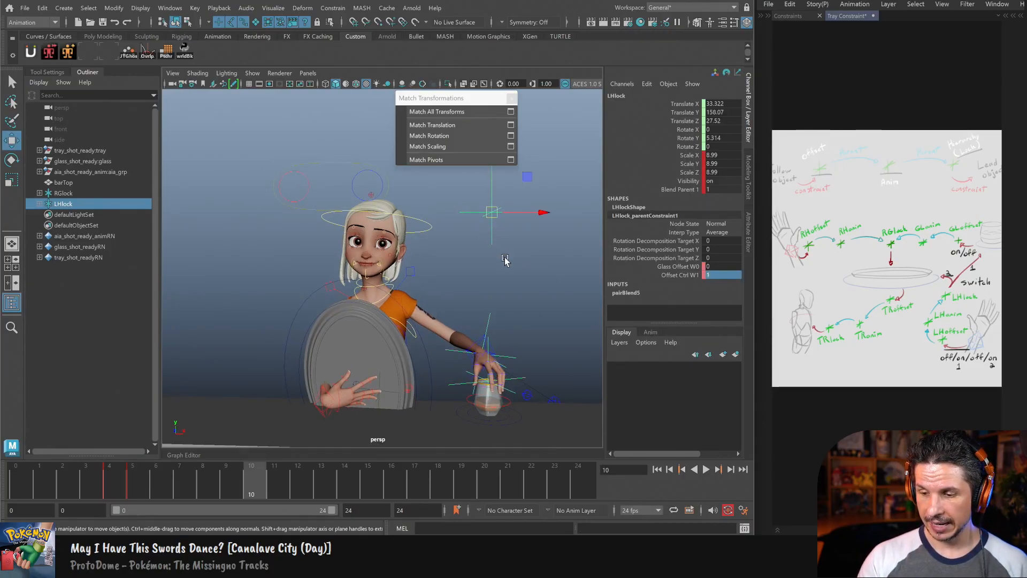
mouse_move(491, 211)
mouse_down()
mouse_move(434, 203)
mouse_move(491, 212)
mouse_up()
click(497, 332)
key(e)
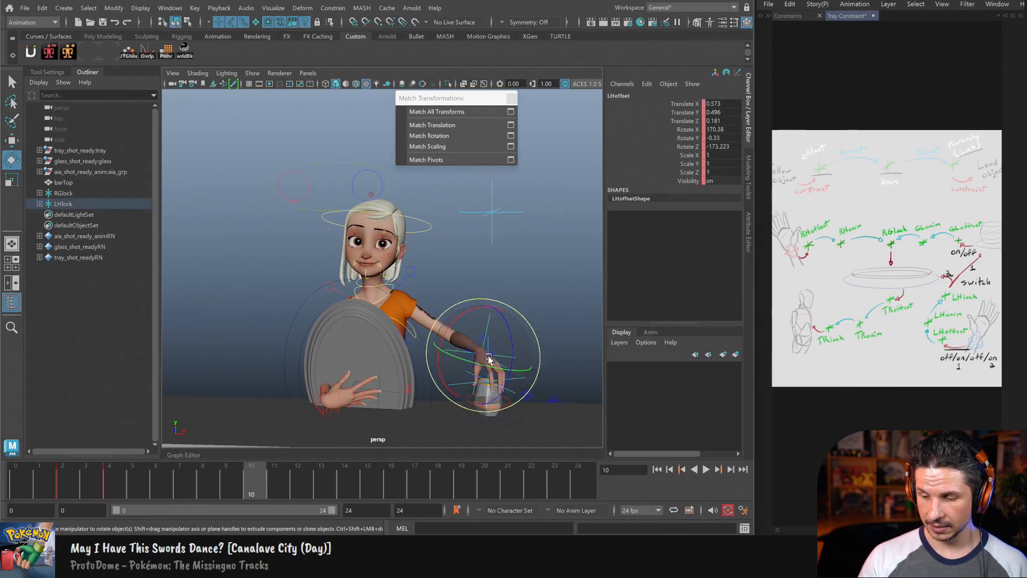
key(q)
click(522, 377)
click(522, 377)
key(w)
drag(491, 382, 417, 359)
key(e)
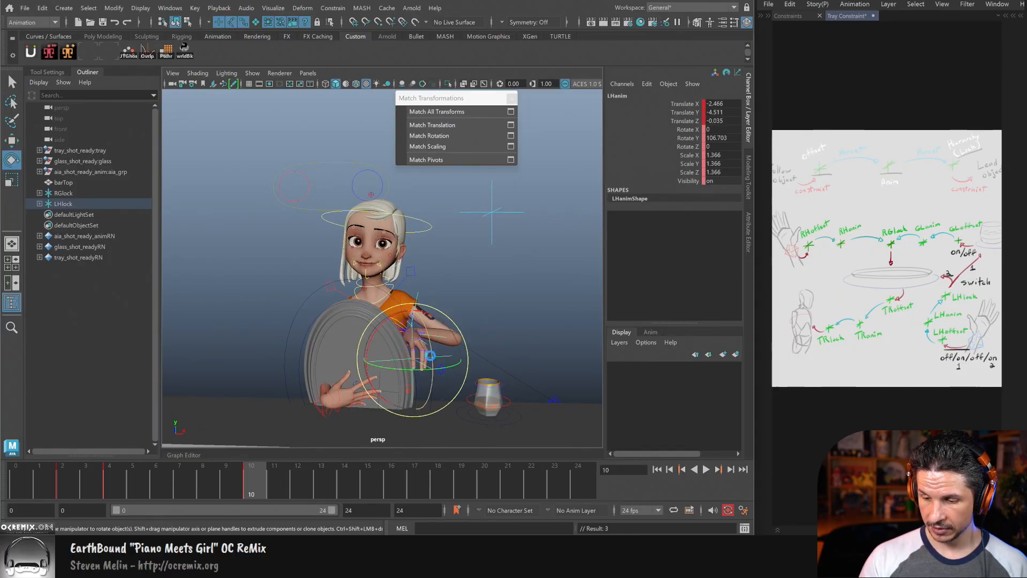
alt+right_drag(571, 278, 528, 274)
key(ctrl+z)
Step: Select all character, prop and locator controls in the viewport and key them on frames 4 and 2
alt+right_drag(515, 343, 556, 355)
key(q)
alt+right_drag(476, 285, 510, 214)
drag(539, 181, 253, 424)
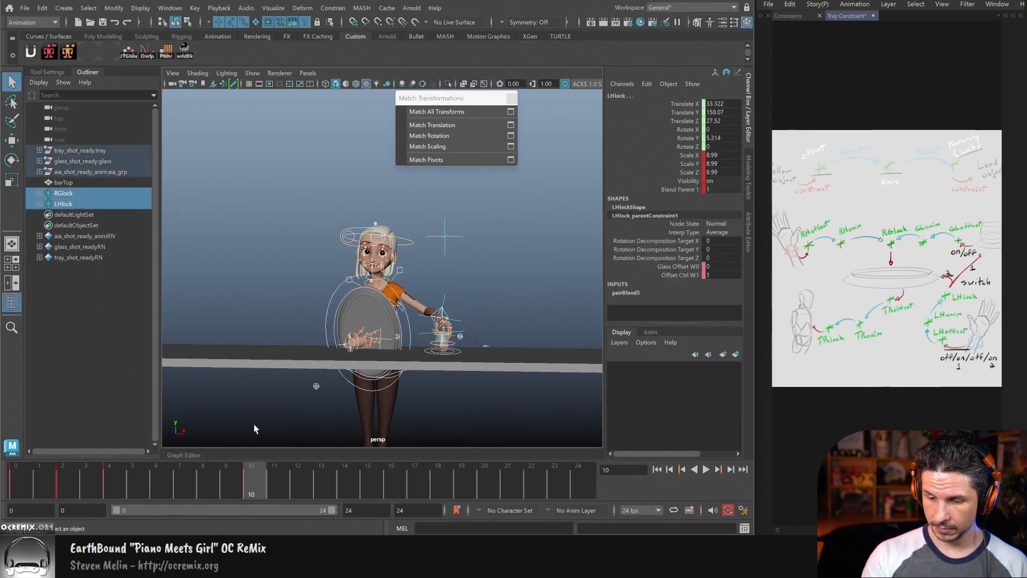
click(108, 475)
key(s)
click(72, 471)
key(s)
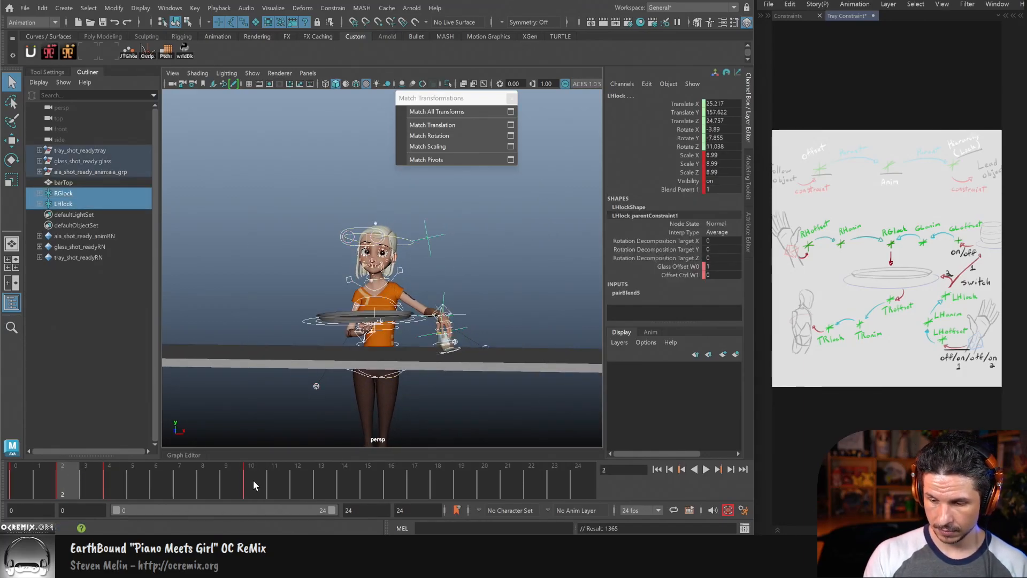
Step: On frame 10, move LHanim to the tray's edge and rotate it to about 81.565 on X, 131.16 on Y and 57.179 on Z
click(253, 481)
alt+right_drag(467, 306, 510, 341)
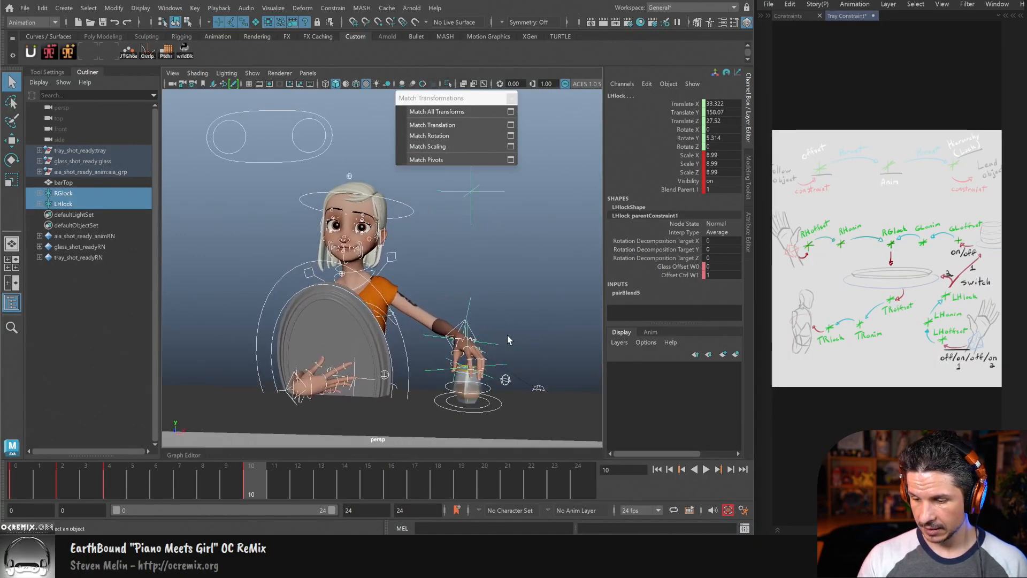
click(510, 341)
click(498, 363)
click(500, 363)
click(503, 362)
click(504, 362)
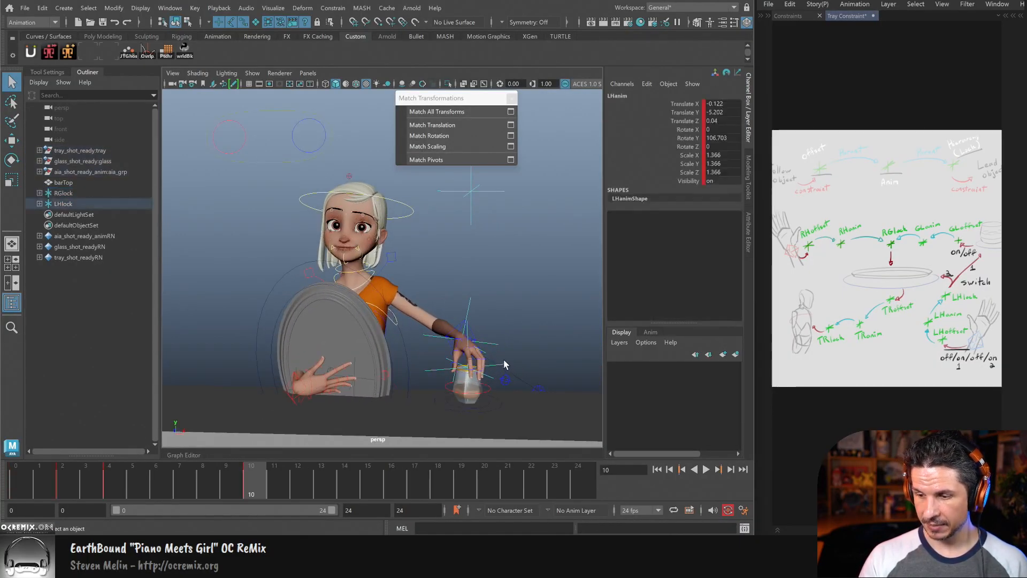
key(w)
drag(499, 336, 387, 381)
key(e)
alt+right_drag(391, 380, 429, 380)
key(q)
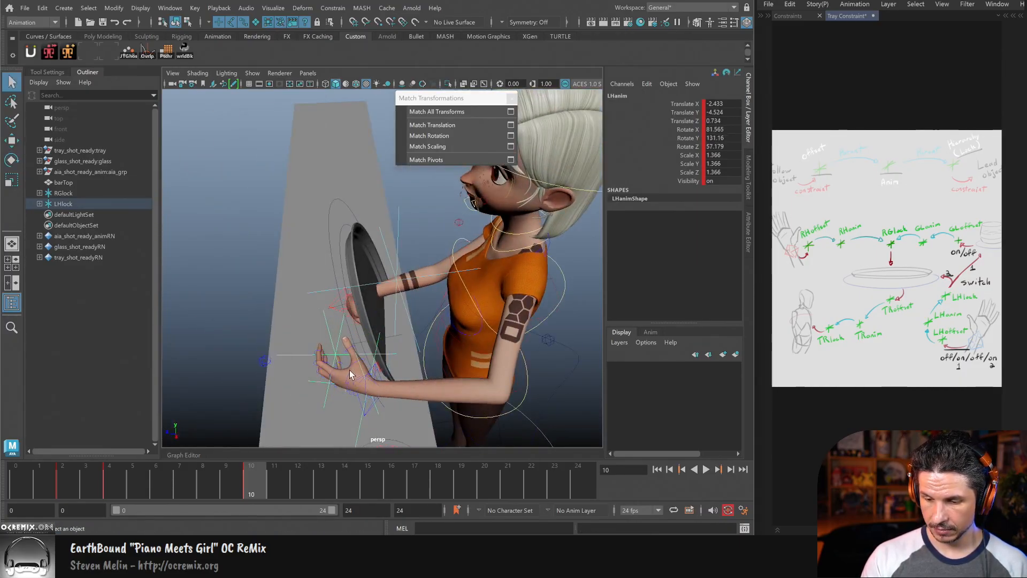
Step: Fine-tune LHanim to about -2.555, -4.448, -0.189 so the left hand grips the tray's rim
key(w)
middle_drag(394, 397, 405, 371)
drag(405, 370, 504, 342)
click(442, 374)
alt+right_drag(505, 341, 534, 362)
click(530, 370)
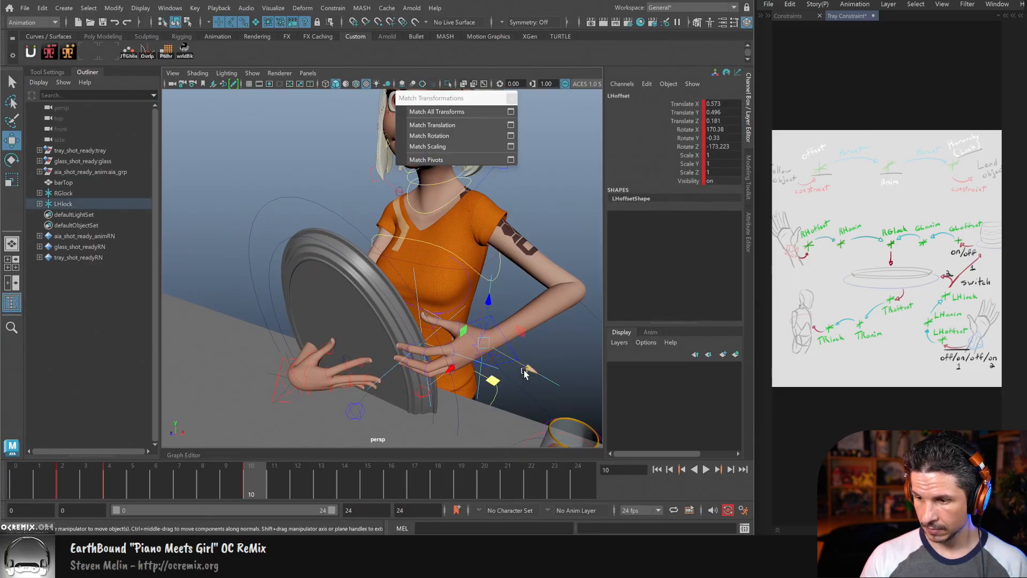
alt+drag(492, 371, 477, 360)
alt+right_drag(477, 360, 511, 335)
click(432, 299)
alt+drag(421, 366, 445, 337)
key(q)
click(547, 352)
key(w)
alt+drag(547, 352, 527, 367)
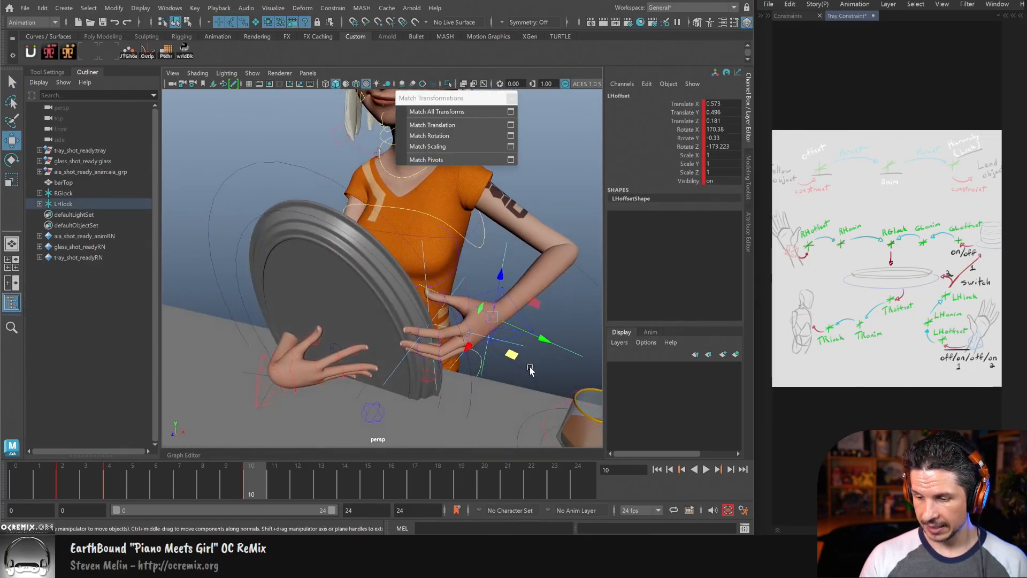
drag(492, 324, 481, 367)
key(e)
key(q)
Step: Raise the standing tray slightly on frame 10, and undo the extra adjustment made after it
alt+right_drag(558, 309, 418, 325)
alt+drag(527, 292, 553, 312)
alt+right_drag(553, 312, 460, 341)
click(305, 282)
key(w)
drag(349, 336, 326, 343)
click(487, 361)
mouse_move(510, 364)
mouse_down()
mouse_move(558, 369)
mouse_move(504, 363)
mouse_up()
key(ctrl+z)
Step: Examine LHlock's constraint weights and step between frames 2 and 10 to review the left hand's switch from glass to tray
click(464, 206)
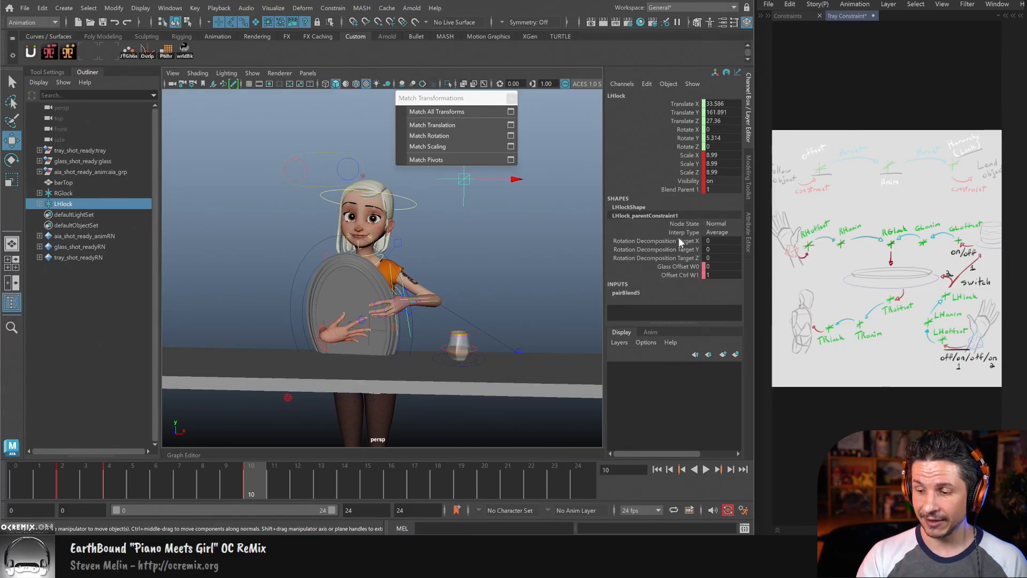
click(689, 274)
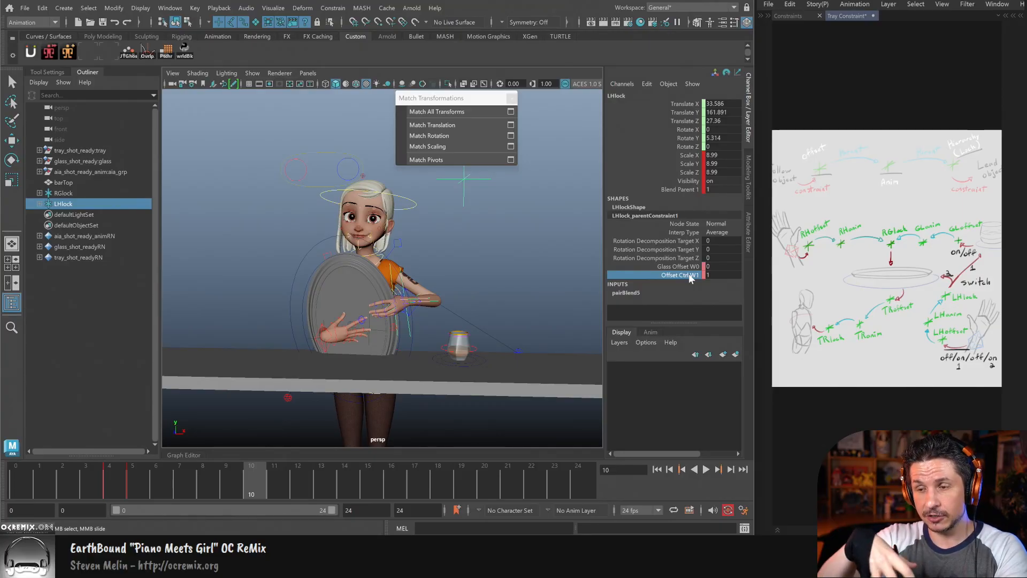
click(397, 266)
key(w)
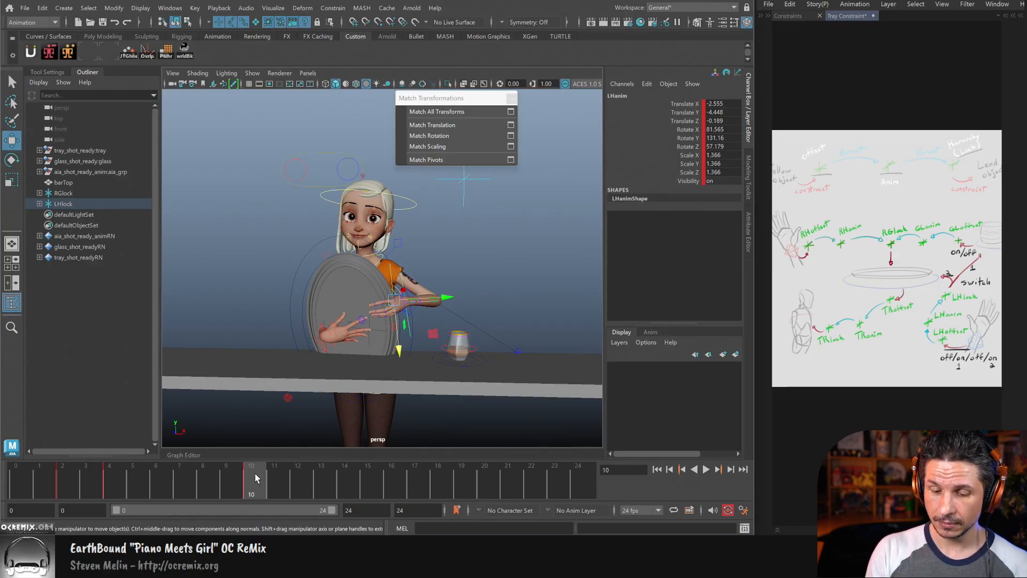
click(120, 480)
click(66, 471)
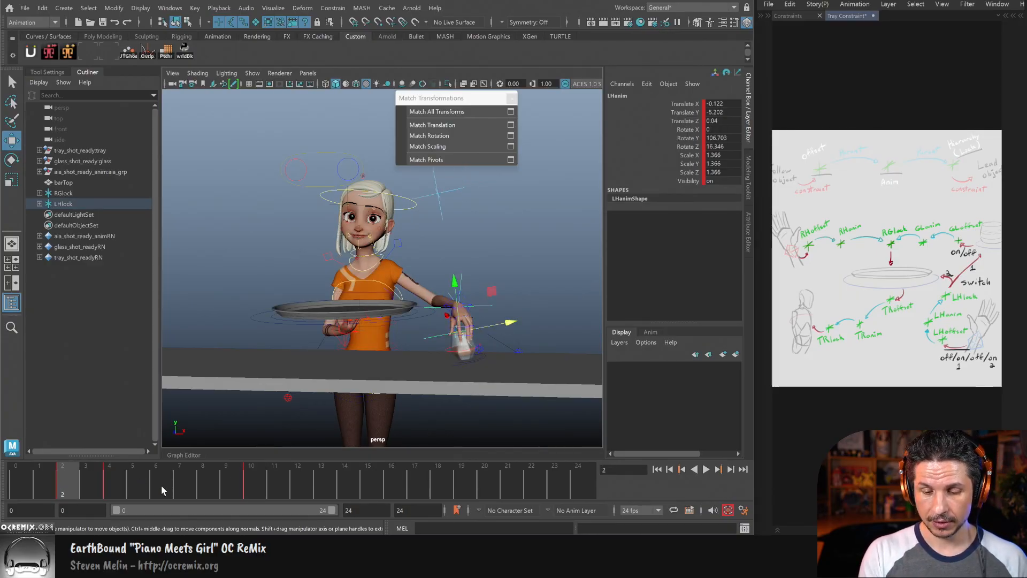
click(123, 482)
click(223, 484)
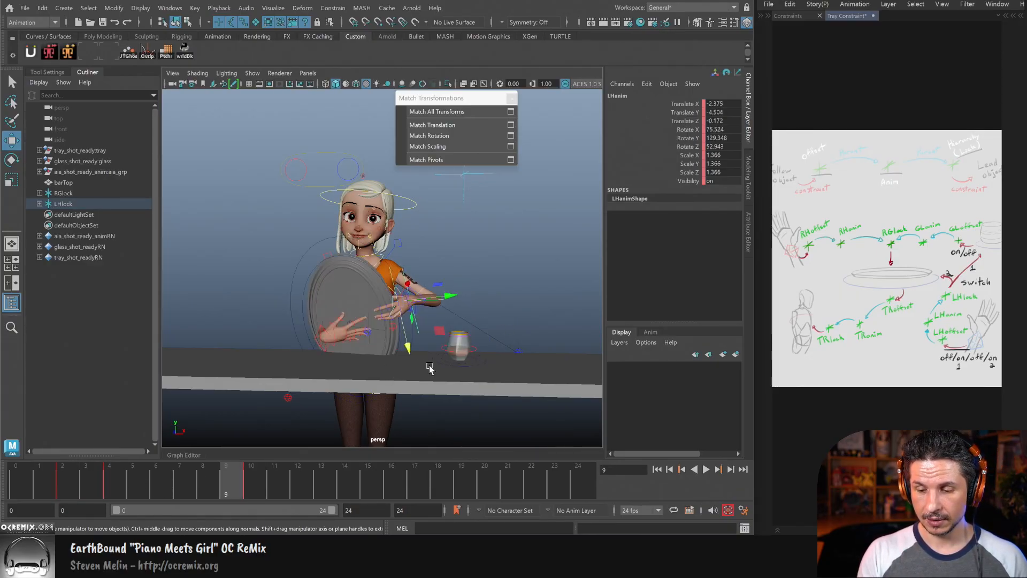
alt+drag(426, 368, 495, 345)
alt+right_drag(494, 345, 527, 350)
Step: On frame 10, move RHanim to about -2.508, -5.751, 1.533 to bring the right hand to the tray's edge
click(253, 482)
alt+drag(498, 331, 441, 341)
click(424, 323)
drag(351, 374, 364, 342)
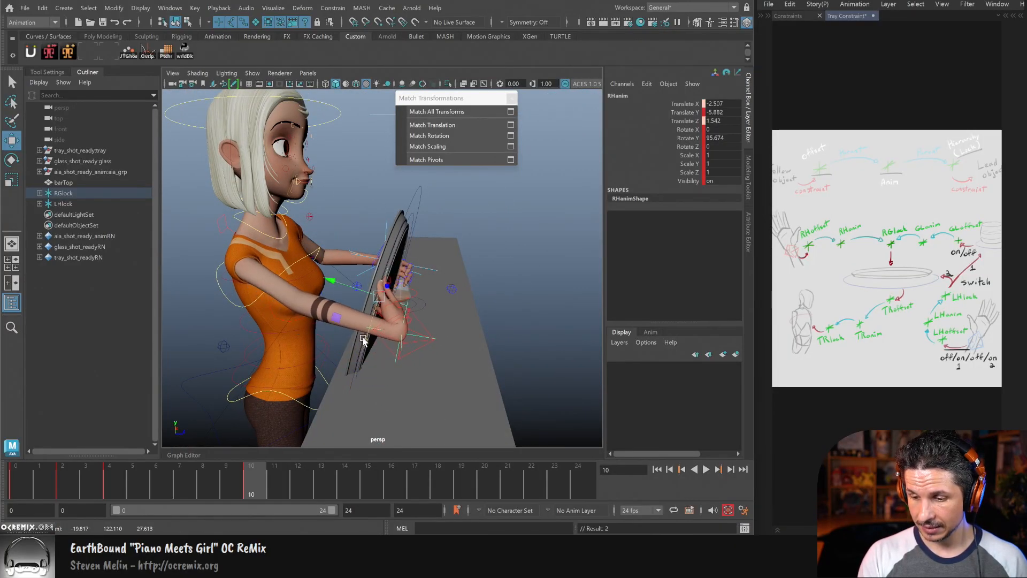
drag(355, 288, 351, 286)
alt+drag(412, 313, 367, 337)
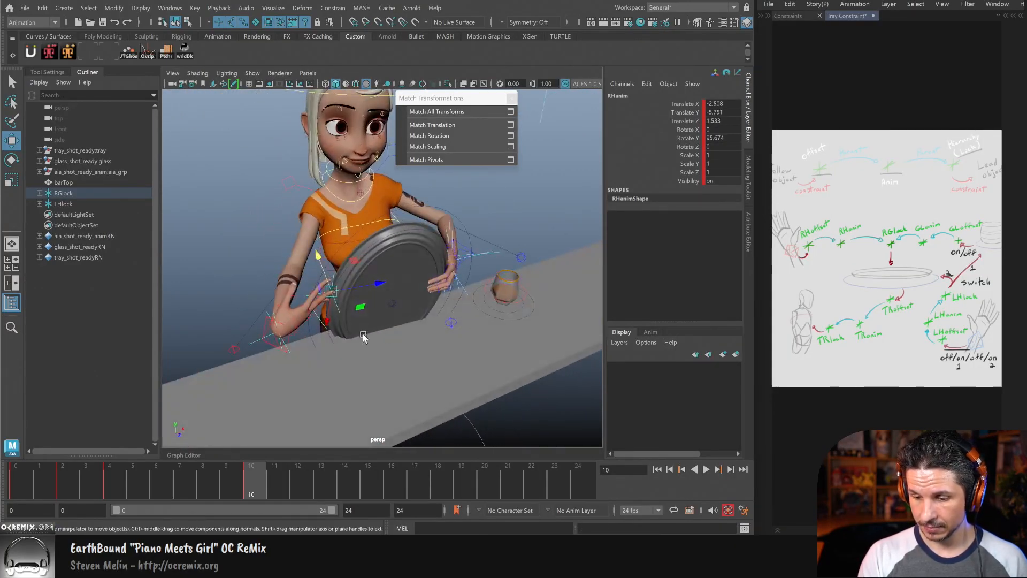
Step: Refine the right arm and hand pose around the tray's edge on frame 10
click(254, 345)
alt+drag(314, 367, 373, 356)
key(e)
key(w)
drag(336, 310, 297, 258)
alt+drag(372, 291, 356, 276)
key(e)
key(w)
alt+drag(406, 335, 451, 357)
drag(413, 328, 421, 328)
Step: On frame 10, bring the tray closer to the character's chest and tilt it to about -96 in Rotate X
alt+drag(471, 365, 421, 333)
key(q)
click(449, 293)
key(w)
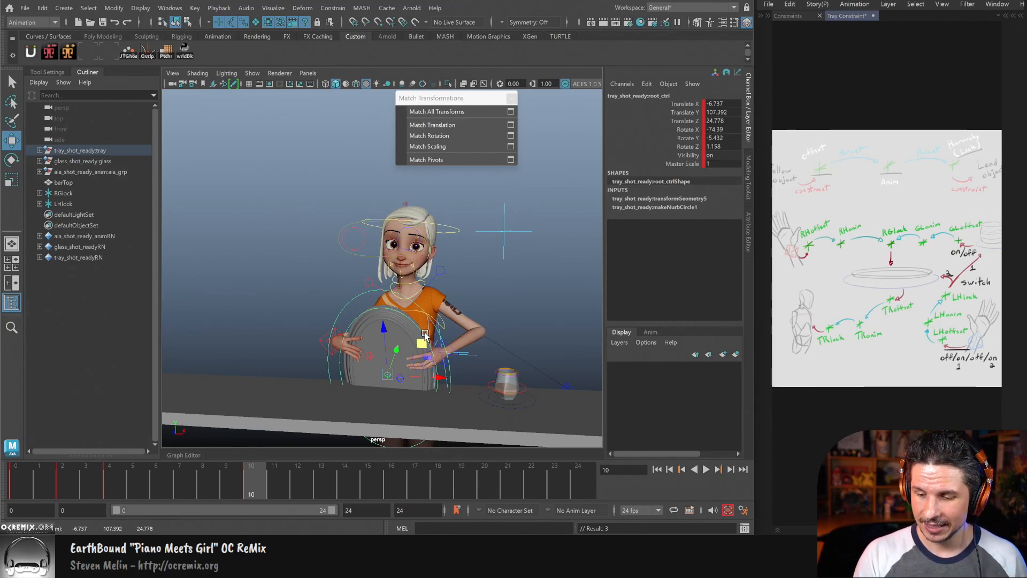
drag(426, 336, 449, 329)
key(ctrl+z)
key(e)
drag(435, 387, 436, 321)
key(q)
key(w)
key(e)
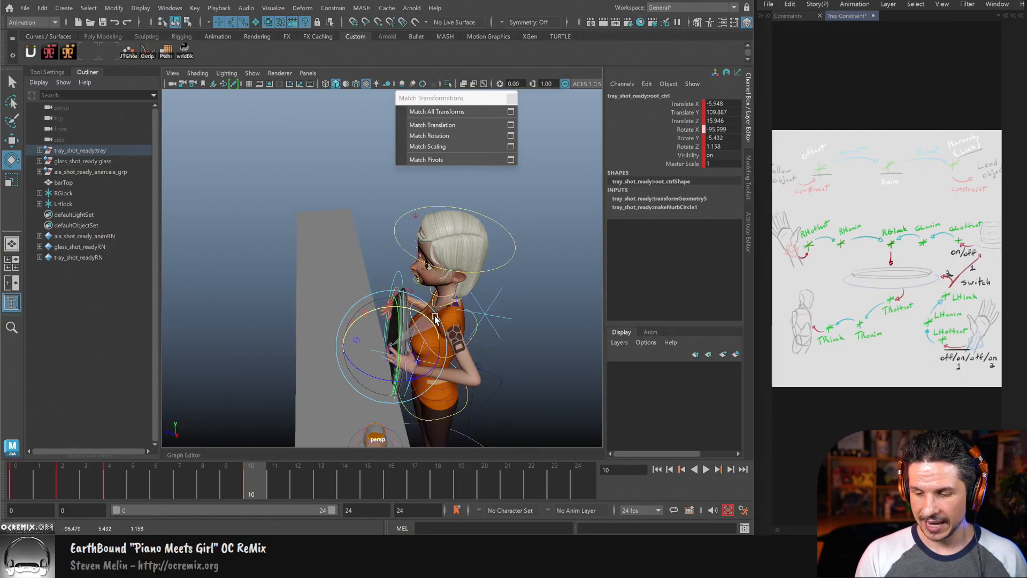
Step: Settle the tray against the chest at about -5.707, 113.169, 12.718, with Rotate X about -92.477
key(w)
alt+right_drag(451, 334, 394, 369)
alt+drag(394, 369, 448, 332)
drag(507, 217, 368, 338)
alt+middle_drag(397, 357, 383, 364)
alt+right_drag(383, 364, 474, 328)
click(425, 328)
middle_drag(447, 341, 398, 351)
drag(400, 357, 398, 359)
alt+drag(398, 359, 486, 350)
Step: Select all the rig controls and locators in the scene and key the tray-holding pose on frame 15
scroll(361, 339, down, 5)
alt+drag(509, 354, 401, 303)
drag(503, 217, 284, 405)
drag(264, 476, 369, 471)
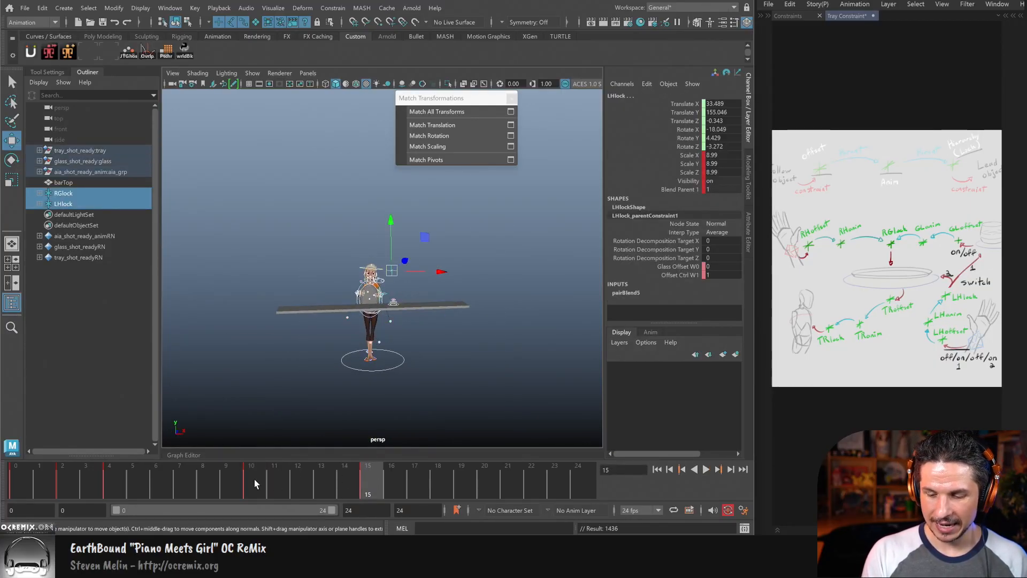
Step: On frame 10, try turning the character's COG control to about -37.9 in Rotate Y
click(256, 480)
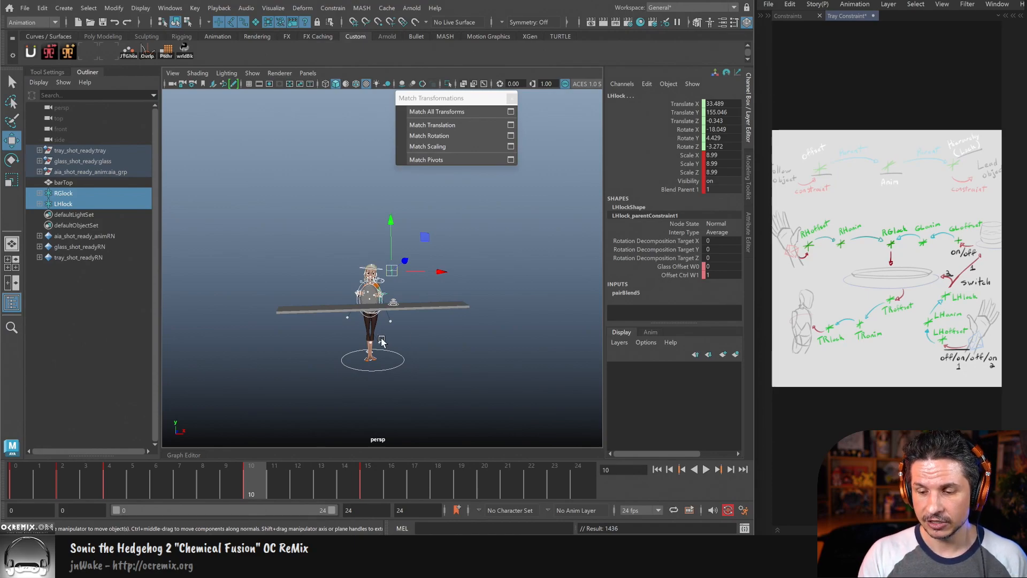
alt+drag(378, 337, 459, 343)
alt+middle_drag(458, 343, 497, 334)
alt+right_drag(497, 335, 647, 383)
alt+middle_drag(648, 383, 538, 351)
click(393, 374)
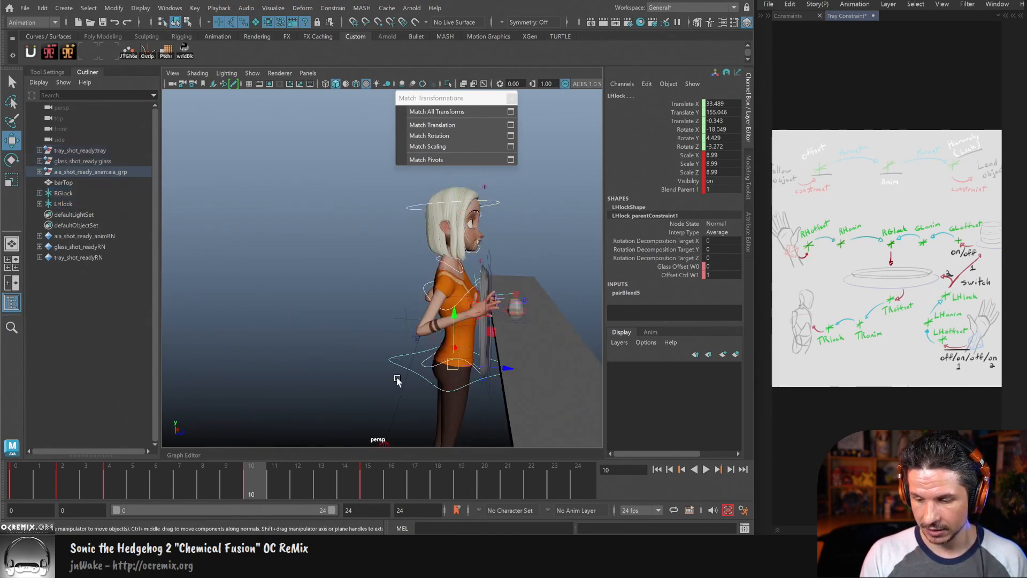
key(e)
drag(476, 383, 448, 381)
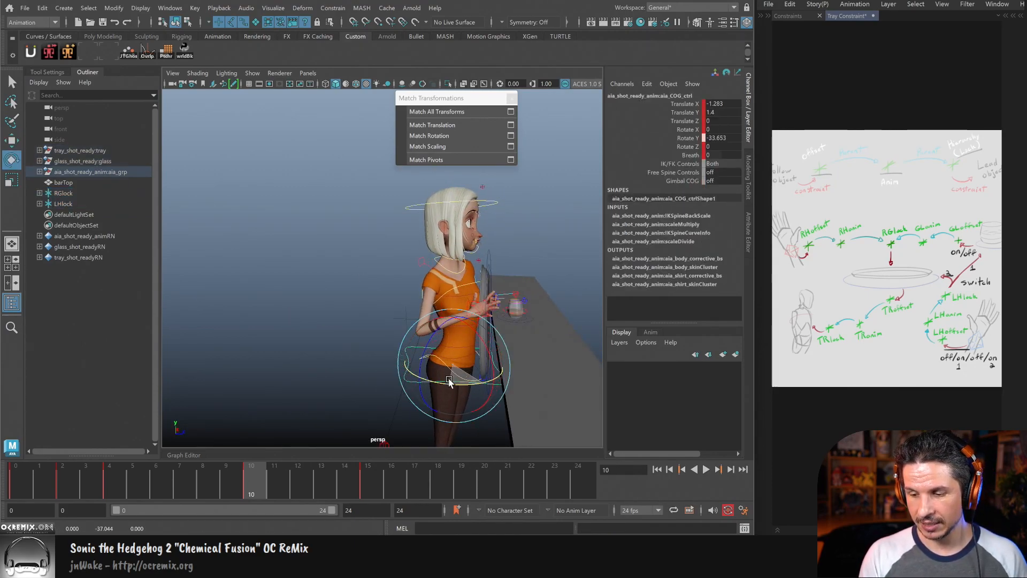
Step: Try to rotate and move the tray to about -16.349, 109.534, 11.644 to follow the turned body
alt+drag(543, 360, 498, 371)
alt+drag(526, 333, 461, 376)
click(480, 298)
key(w)
key(e)
mouse_move(462, 427)
mouse_down()
mouse_move(432, 432)
mouse_move(456, 415)
mouse_up()
key(w)
drag(479, 381, 461, 379)
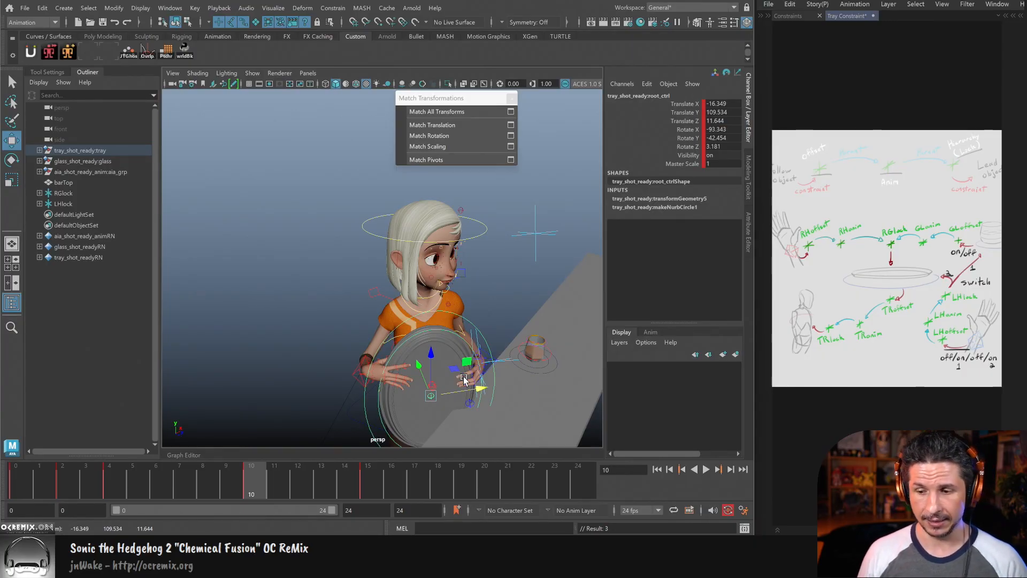
Step: Undo the tray adjustments and the COG rotation
alt+drag(495, 374, 509, 354)
key(ctrl+z)
key(ctrl+z)
key(ctrl+z)
key(ctrl+z)
key(ctrl+z)
key(ctrl+z)
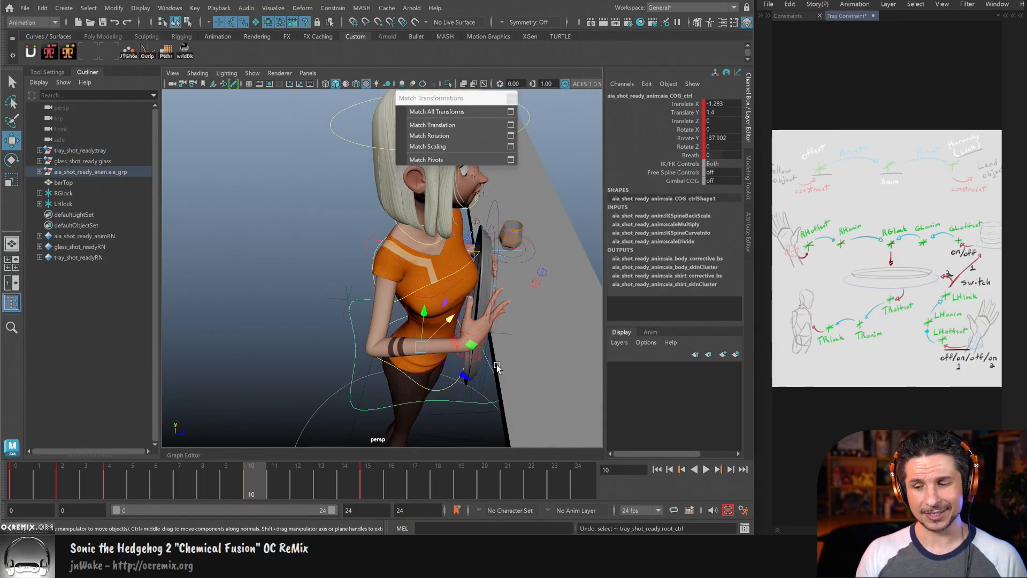
key(ctrl+z)
key(ctrl+z)
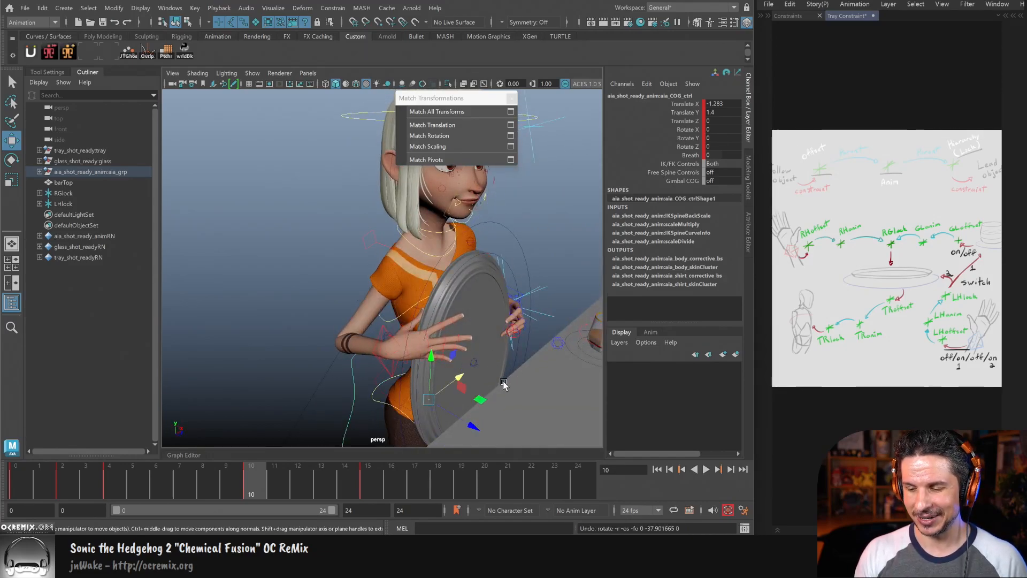
Step: On frame 10, move the tray's root control to about -5.658, 115.312, 11.752 to raise it against the chest
alt+drag(503, 382, 528, 380)
click(487, 217)
alt+drag(522, 307, 512, 358)
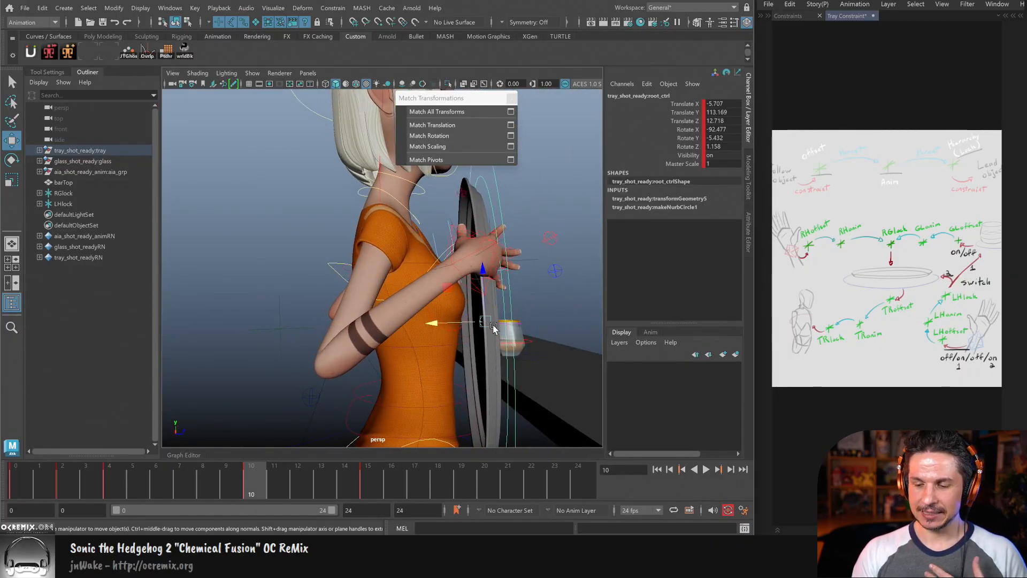
drag(450, 285, 445, 271)
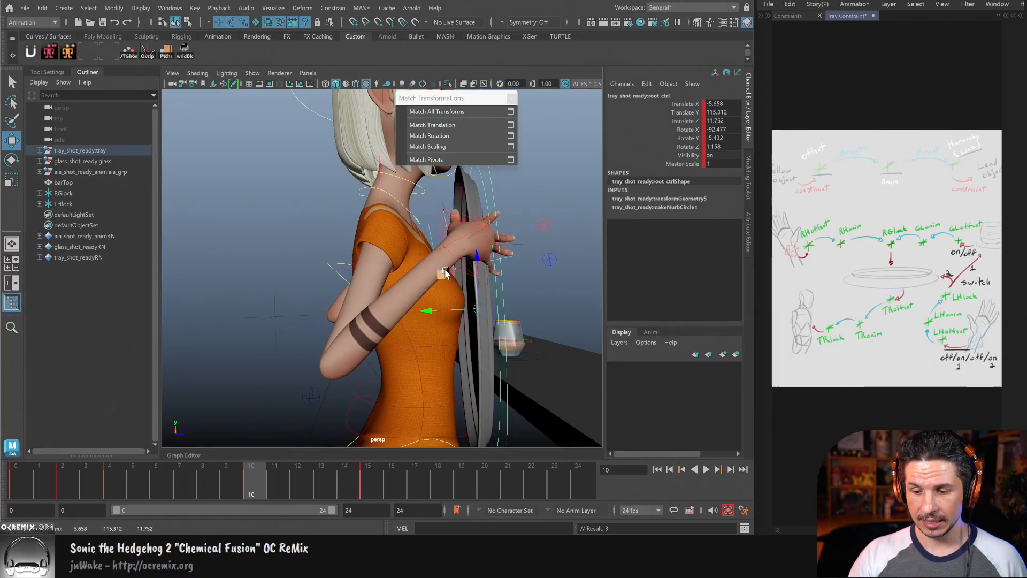
Step: Try rotating the upper-spine FK shoulder control about -3.3 in Y, and undo the rotation
alt+drag(473, 288, 444, 301)
click(376, 253)
click(376, 266)
key(e)
key(ctrl+z)
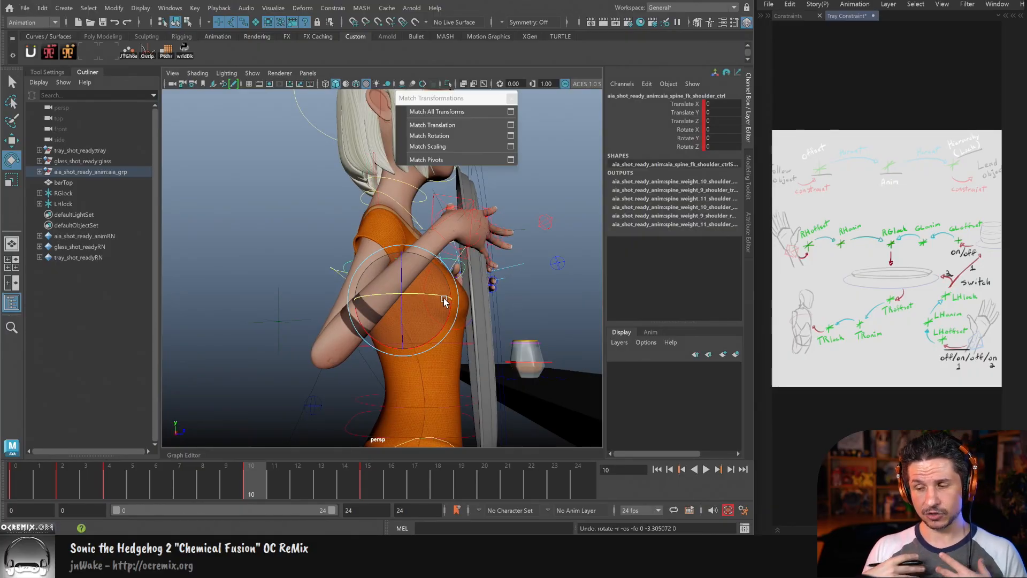
key(q)
alt+drag(444, 301, 460, 334)
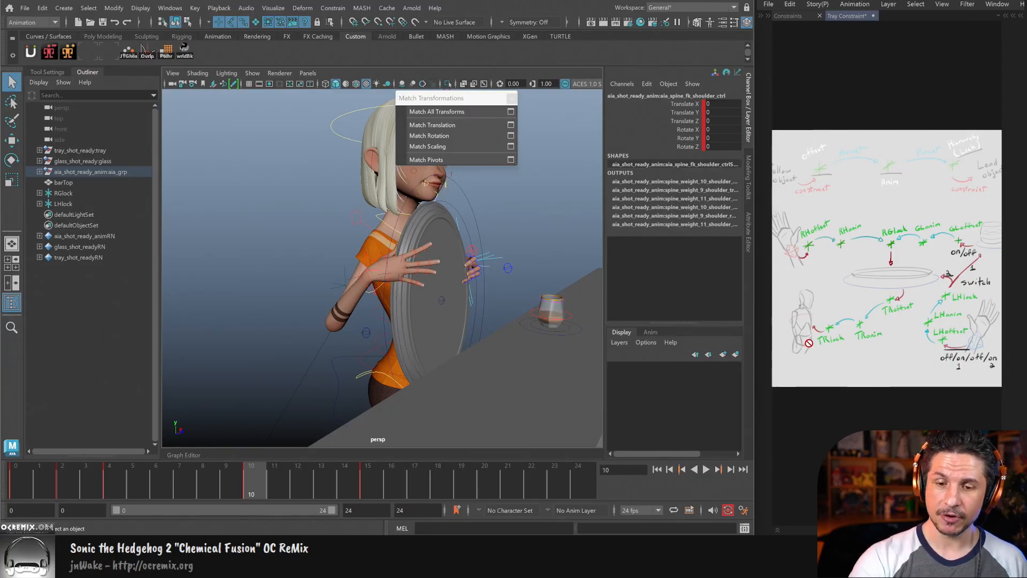
Step: Create a locator and scale it uniformly to about 9.158
click(63, 8)
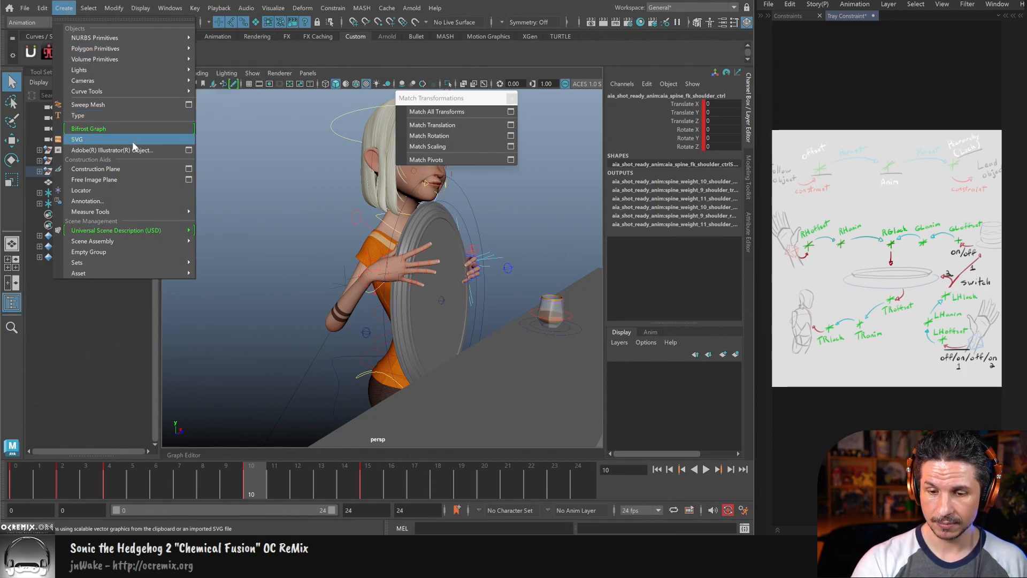
mouse_move(83, 7)
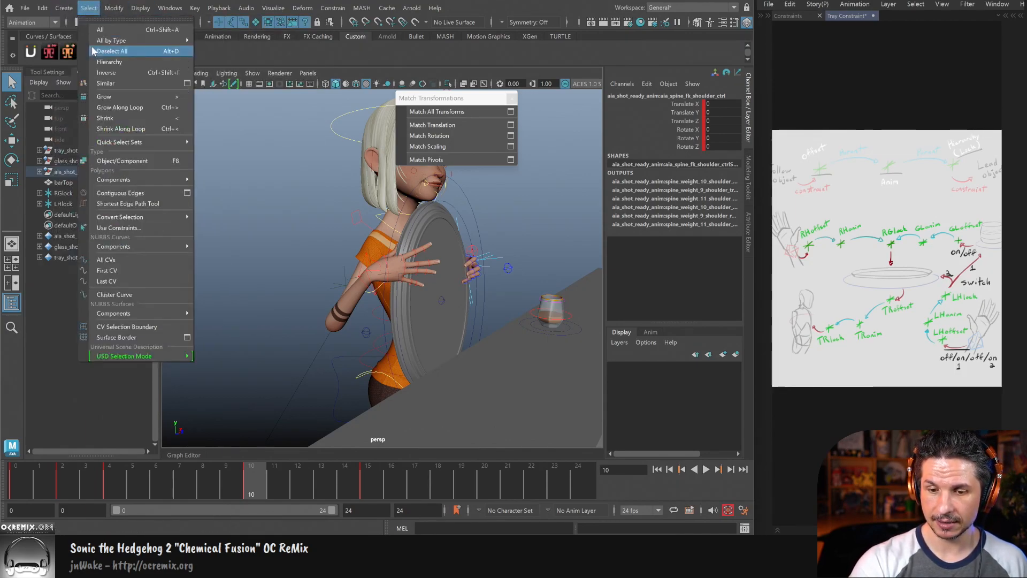
click(101, 190)
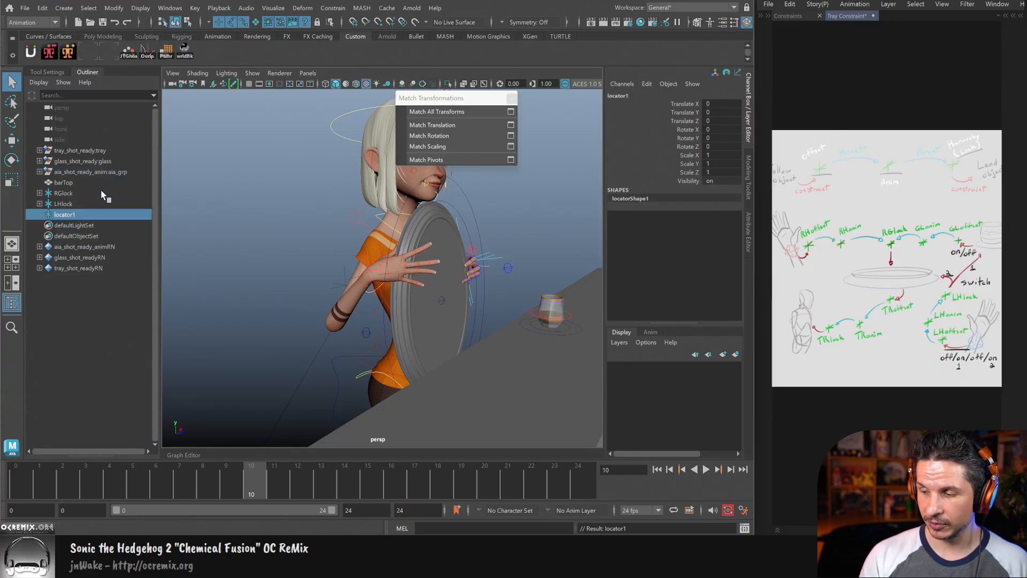
key(a)
key(w)
key(r)
mouse_move(393, 389)
mouse_down()
mouse_move(413, 388)
mouse_move(386, 392)
mouse_up()
key(w)
key(r)
Step: Move the new locator out beside the character to about X -109.899, Y 141.091
key(w)
drag(421, 347, 315, 223)
alt+drag(380, 265, 355, 279)
alt+middle_drag(356, 280, 397, 288)
alt+right_drag(396, 288, 478, 294)
alt+middle_drag(478, 294, 464, 292)
alt+right_drag(465, 292, 504, 299)
Step: Enable drawing overrides on the locator's shape and try a dark purple index colour
key(q)
click(749, 230)
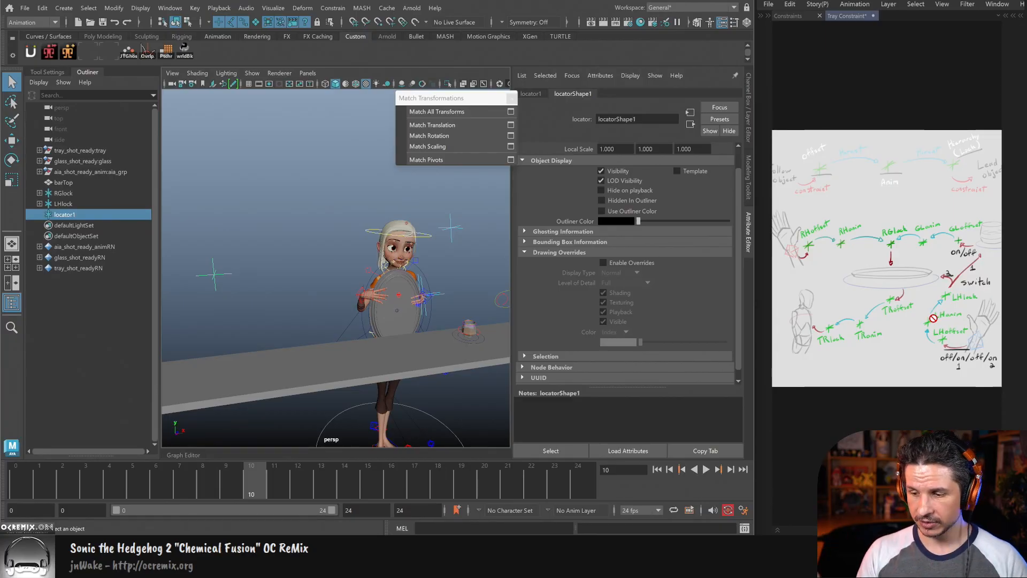
click(634, 265)
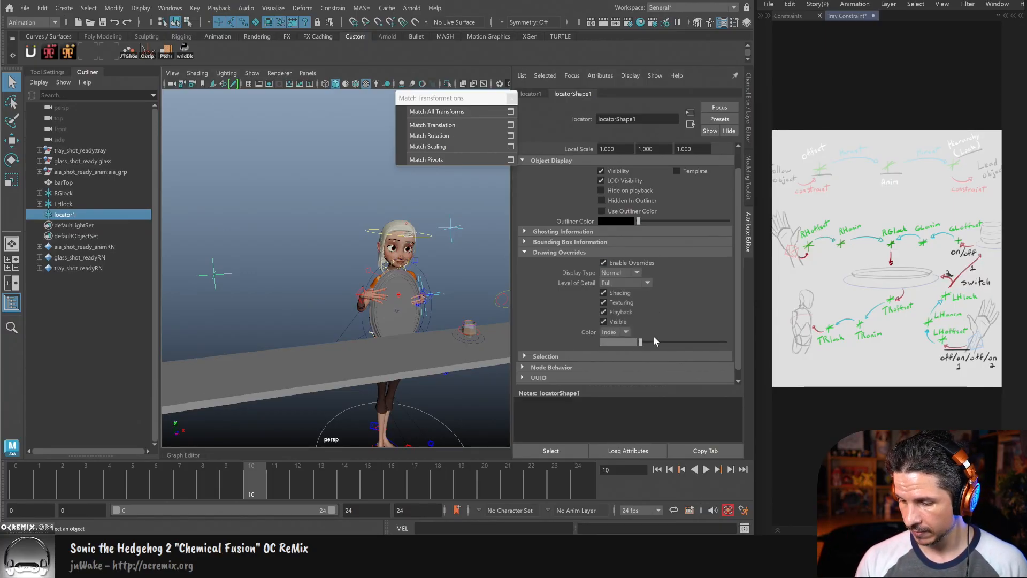
mouse_move(648, 343)
mouse_down()
mouse_move(724, 349)
mouse_move(662, 346)
mouse_up()
click(319, 327)
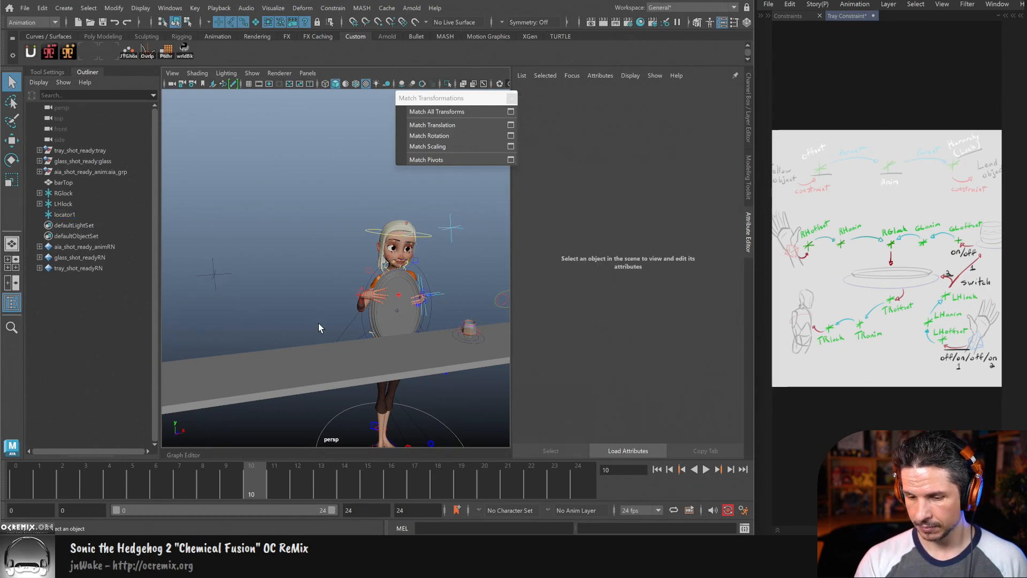
click(220, 267)
alt+drag(331, 338, 483, 334)
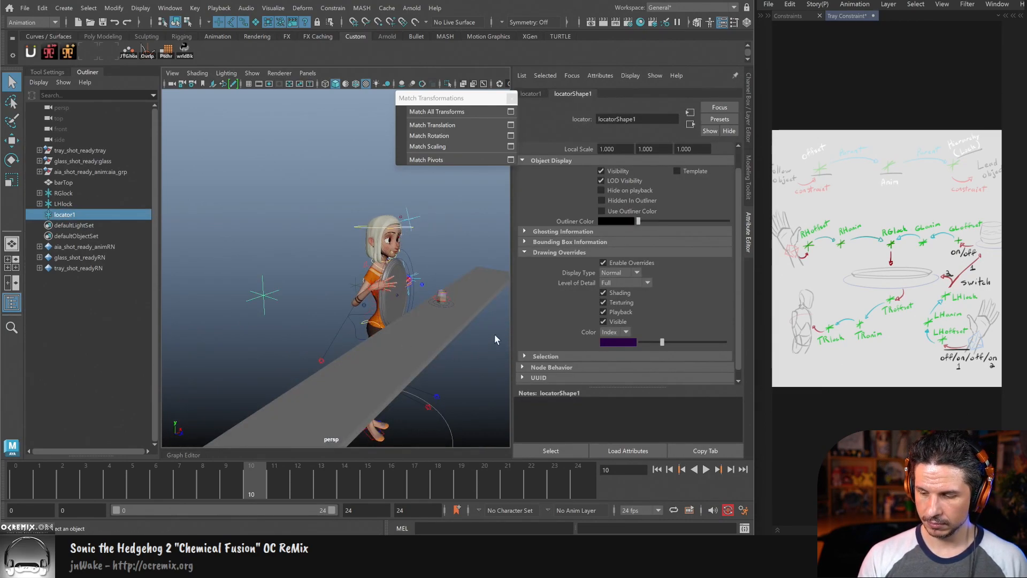
Step: Change the locator's override colour to light grey and check it in the viewport
drag(662, 345, 651, 345)
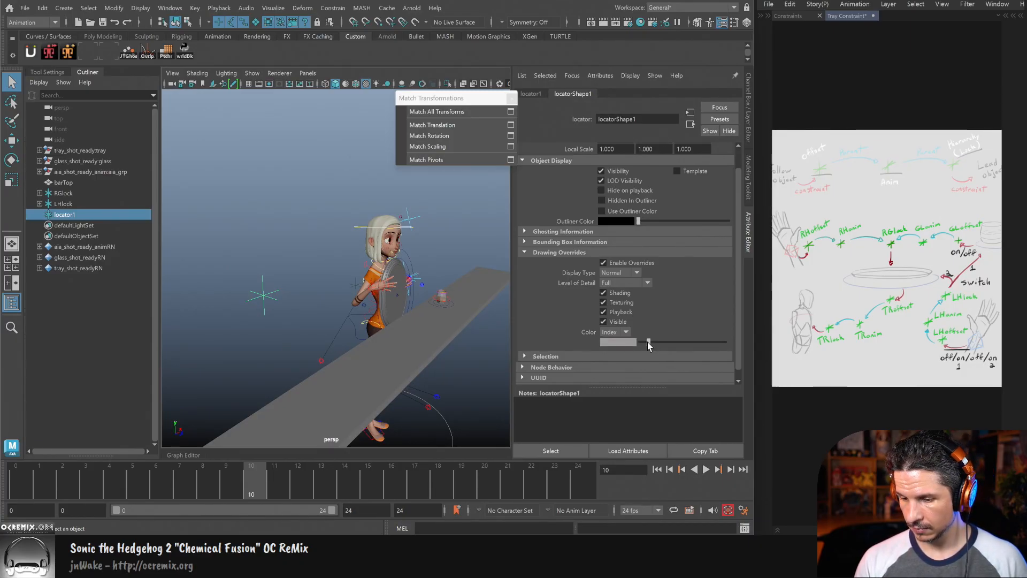
click(314, 335)
click(277, 294)
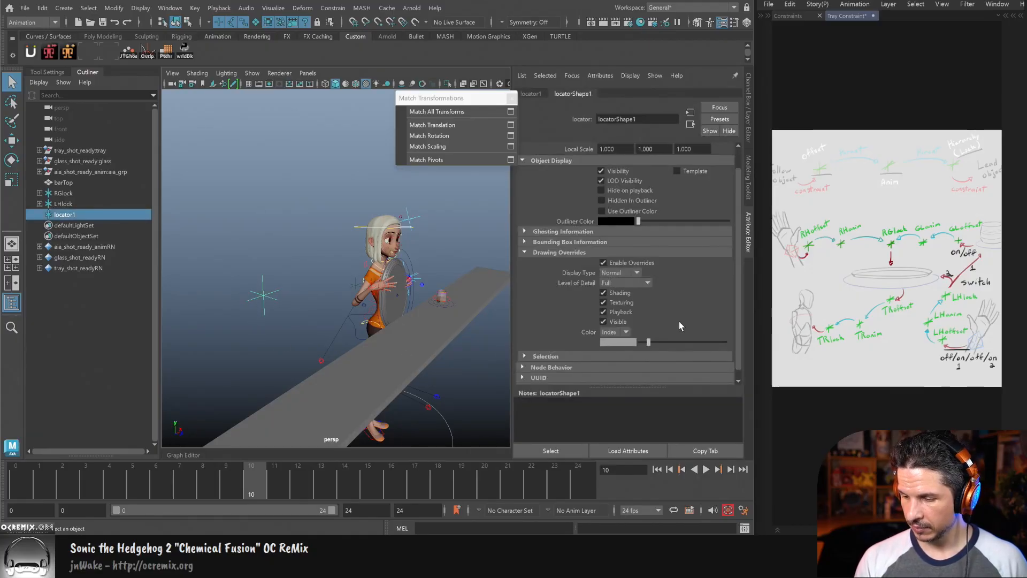
click(341, 348)
alt+right_drag(341, 348, 447, 322)
alt+drag(447, 322, 349, 307)
Step: Duplicate the locator twice and space the copies along X at about -83.812 and -59.429
click(257, 218)
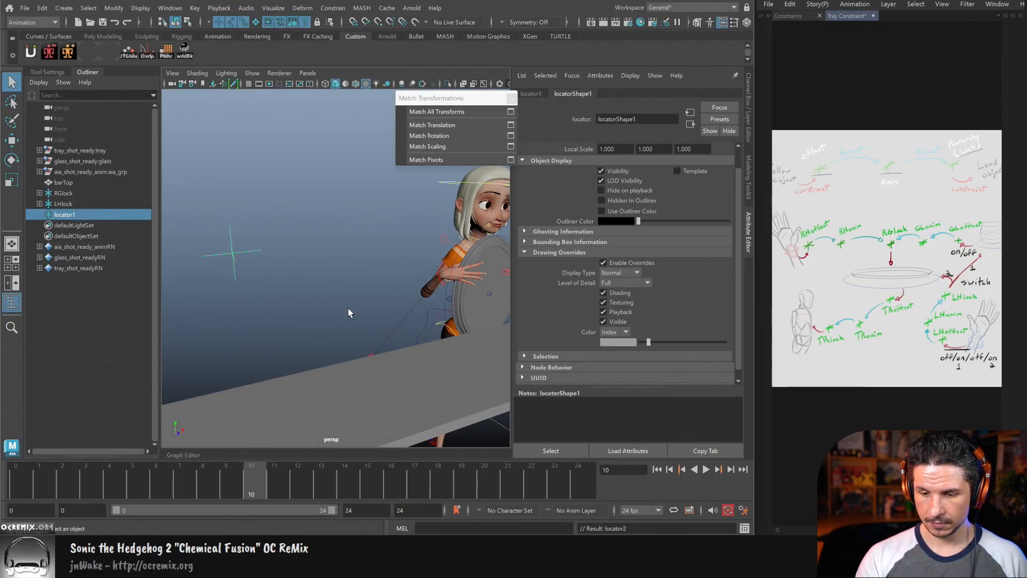
key(ctrl+d)
key(ctrl+d)
key(w)
drag(283, 249, 407, 237)
drag(249, 240, 274, 266)
Step: Rename the original locator, farthest from the character, as TRlock
click(303, 305)
click(303, 252)
click(748, 118)
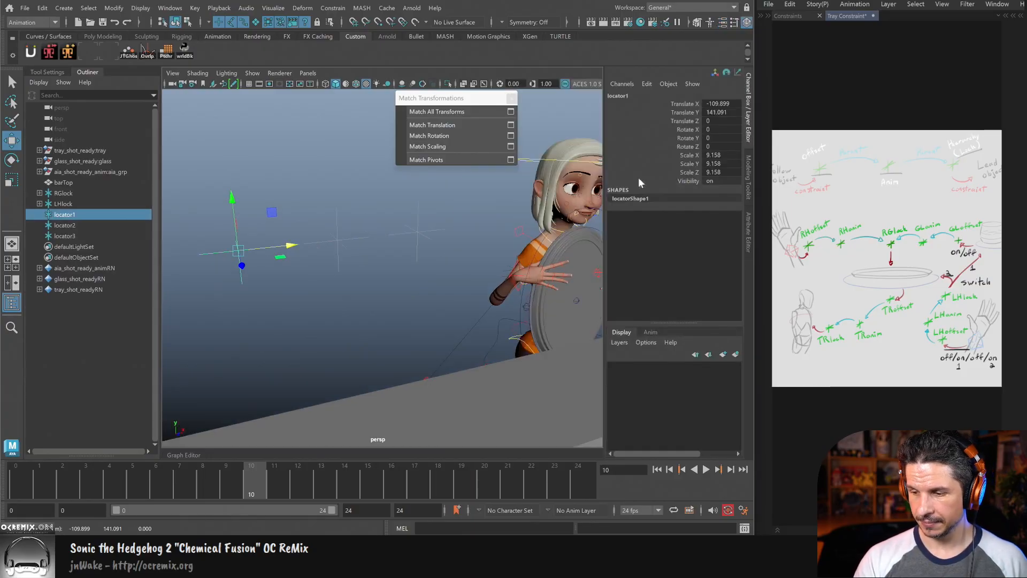
click(621, 96)
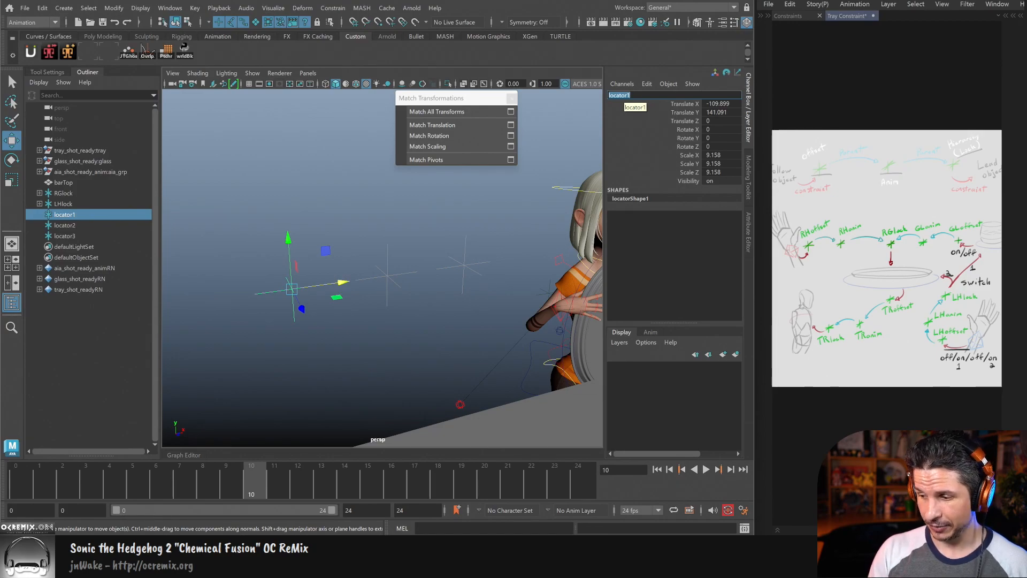
text(TR)
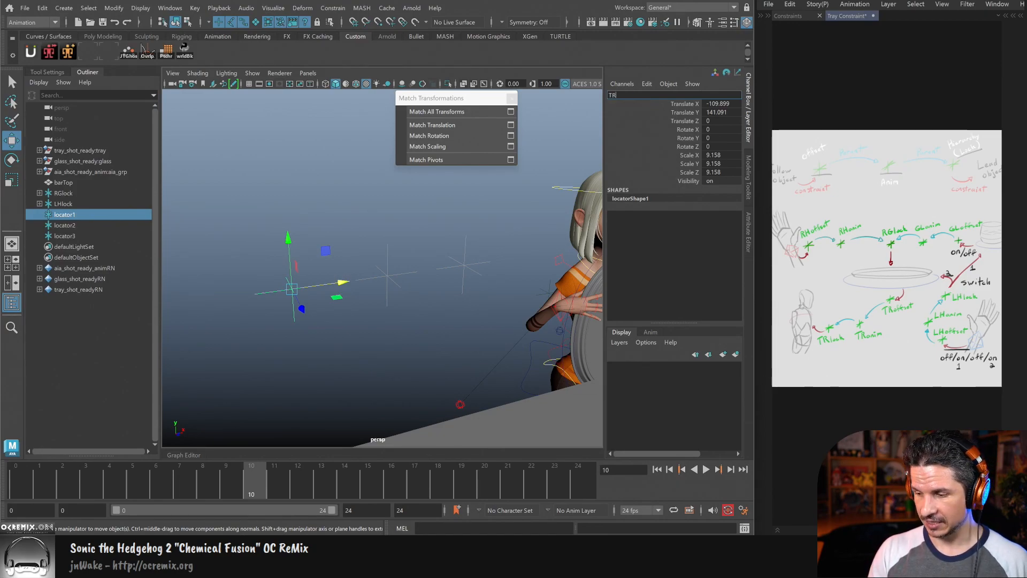
text(lock)
key(Return)
Step: Rename the middle locator TRanim and the one nearest the character TRoffset
click(382, 296)
click(621, 94)
text(TRanim)
key(Return)
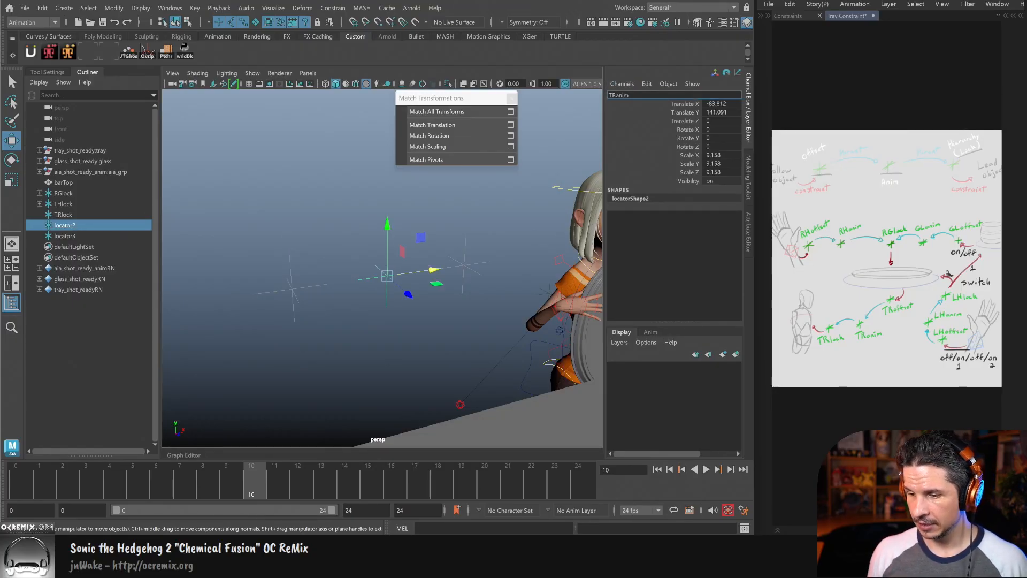
click(459, 243)
click(624, 97)
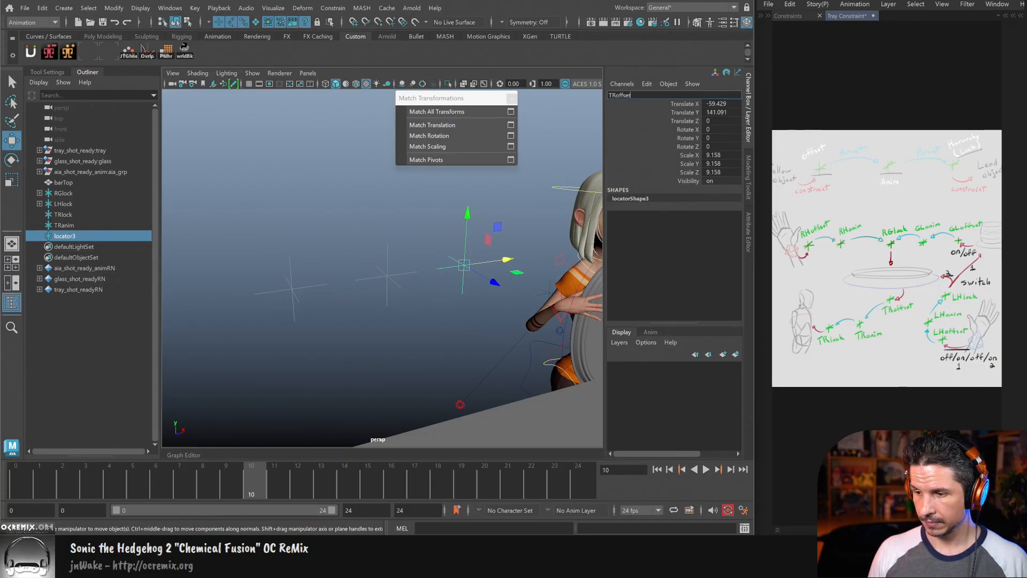
key(Return)
Step: Match all of TRlock's transforms to the character's upper-spine FK shoulder control
click(294, 290)
alt+drag(298, 294, 471, 356)
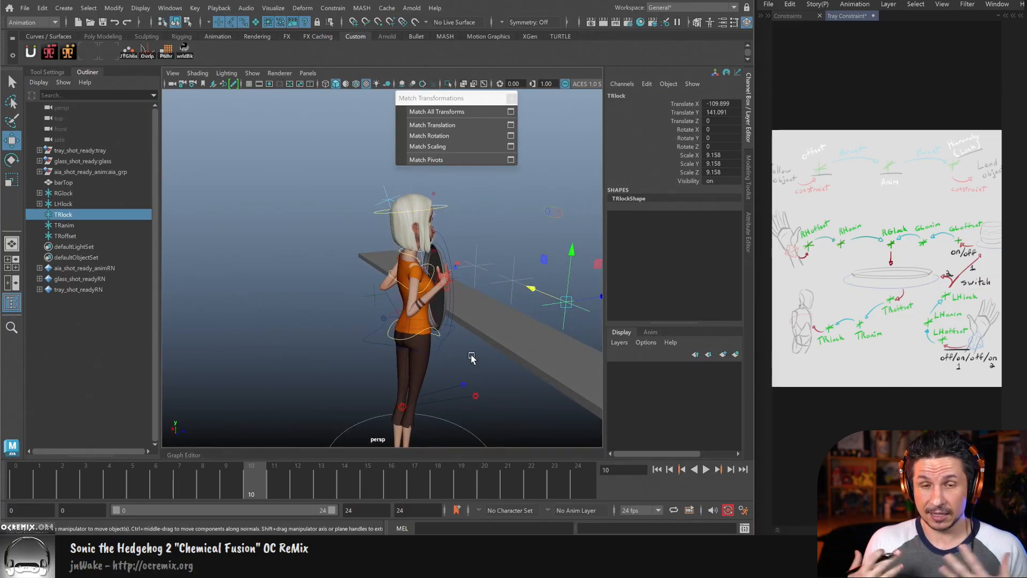
mouse_move(471, 357)
alt+mouse_down()
mouse_move(485, 349)
mouse_move(461, 342)
mouse_move(479, 349)
alt+mouse_up()
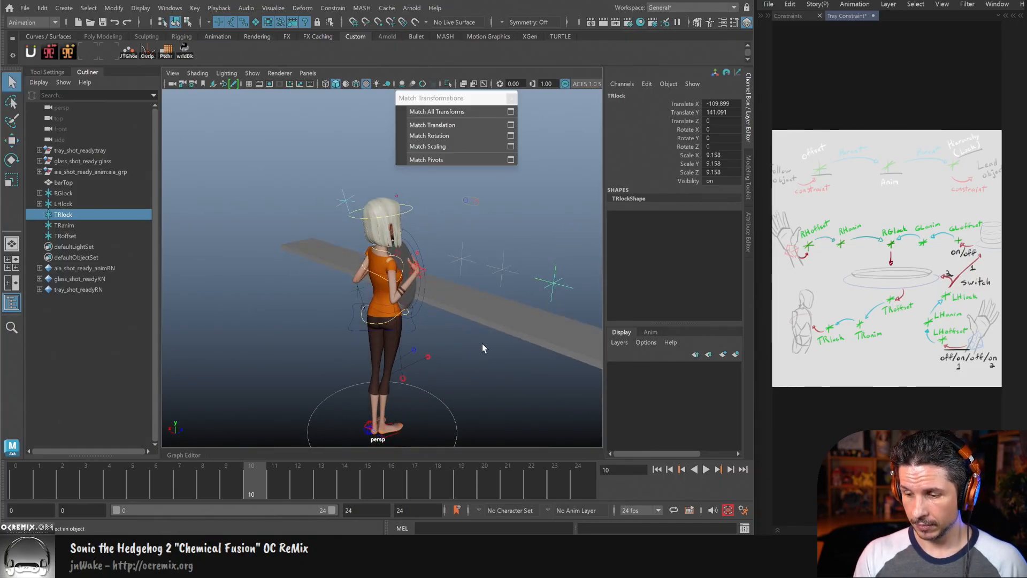
click(384, 275)
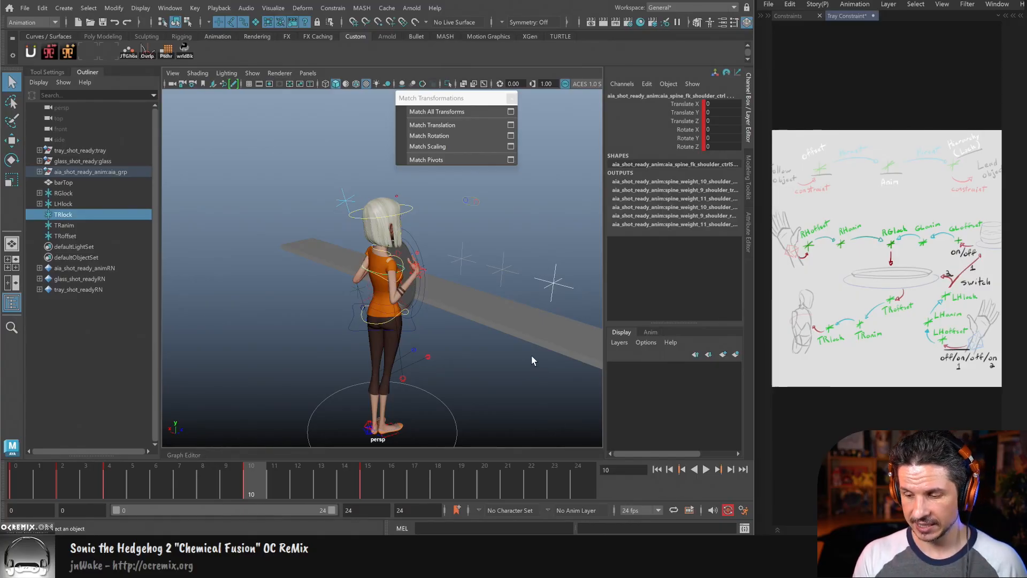
click(475, 112)
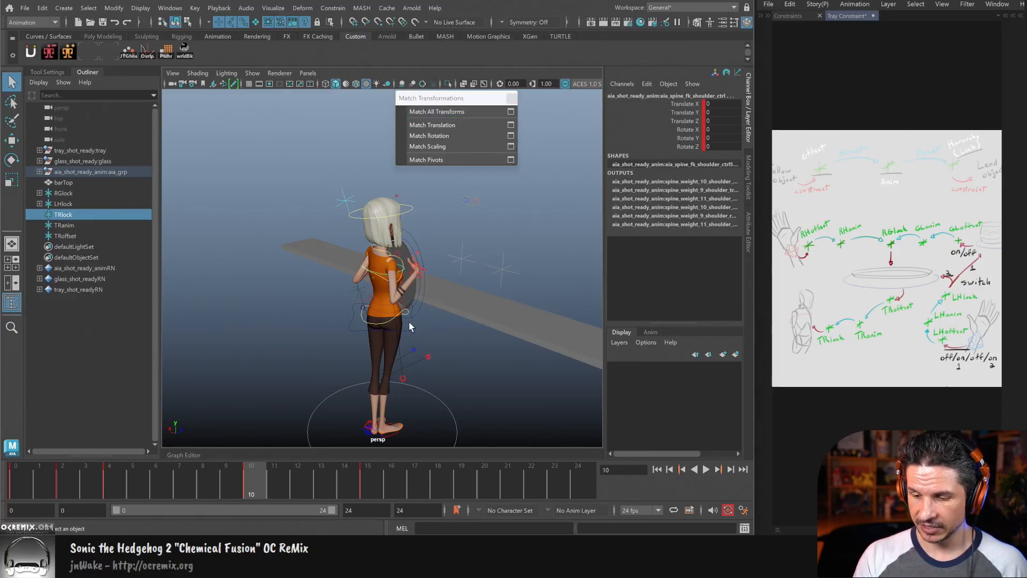
Step: Move TRlock straight back behind the character's upper body to about Translate Z -35.121
alt+right_drag(408, 320, 543, 305)
click(373, 281)
key(w)
alt+drag(372, 281, 402, 306)
drag(429, 263, 371, 283)
alt+drag(418, 312, 389, 298)
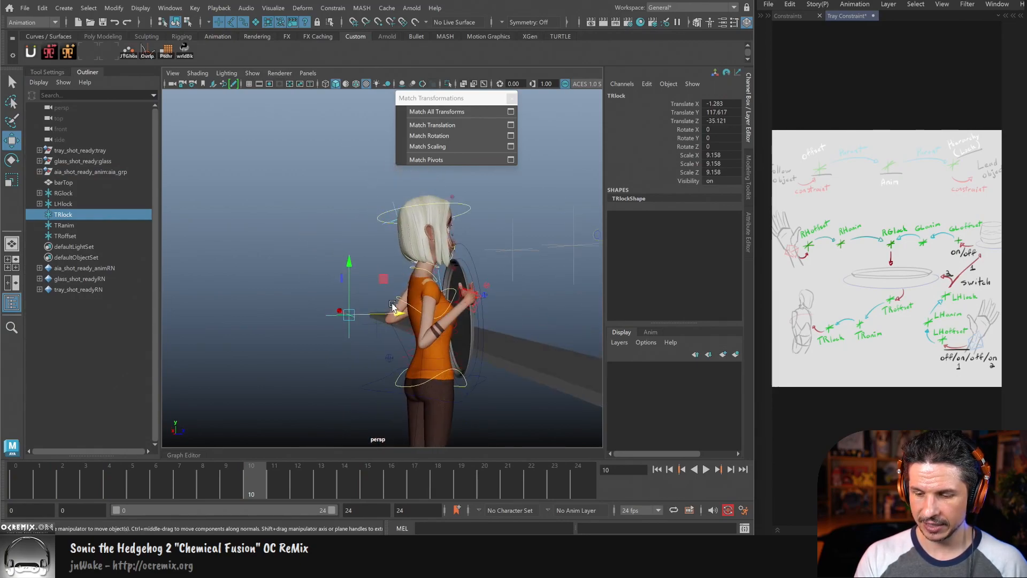
alt+drag(495, 332, 544, 300)
Step: Move the TRanim locator in front of the character's face, to about Translate X -8.777 and Translate Z 13.424
key(q)
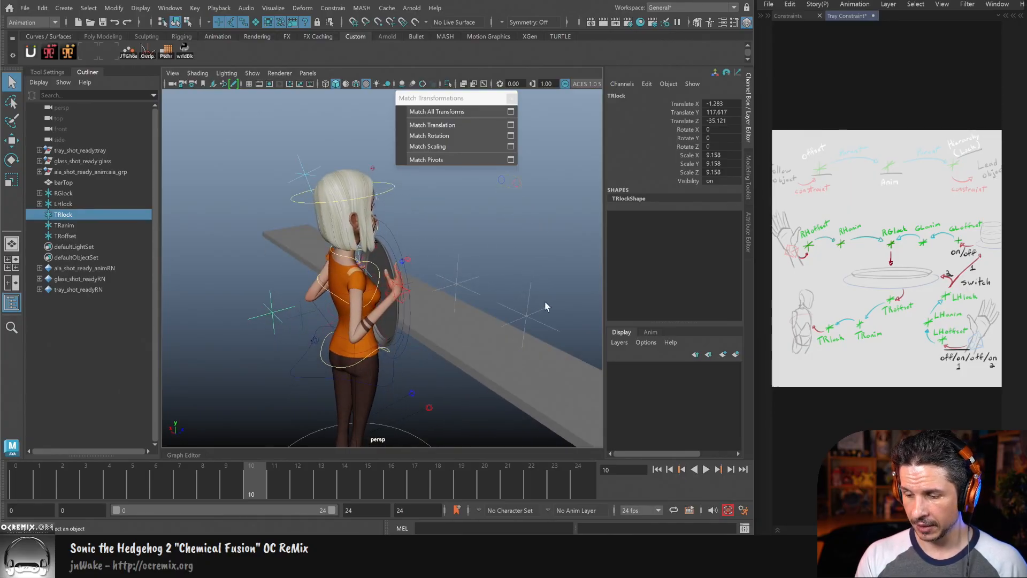
click(524, 324)
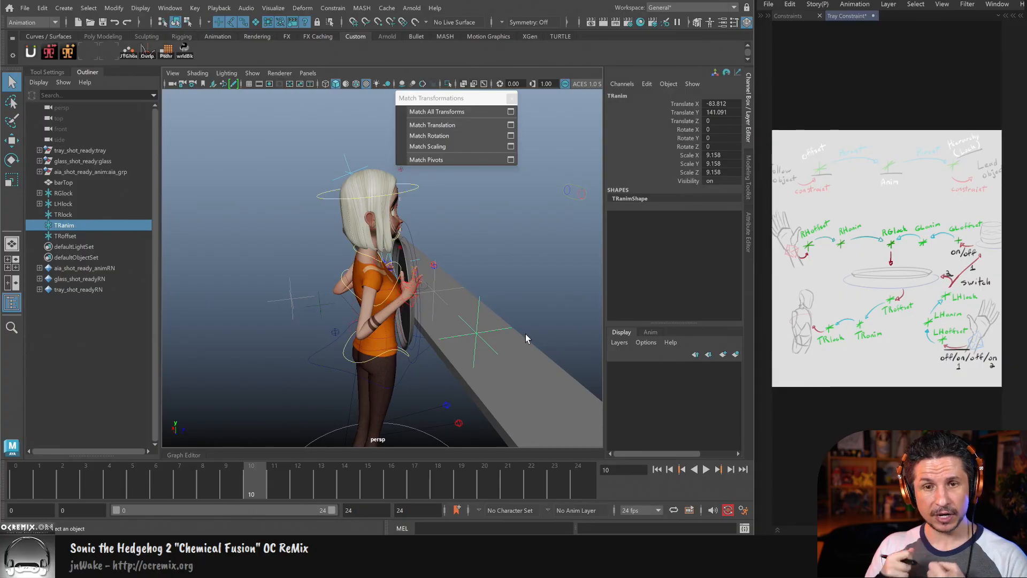
key(w)
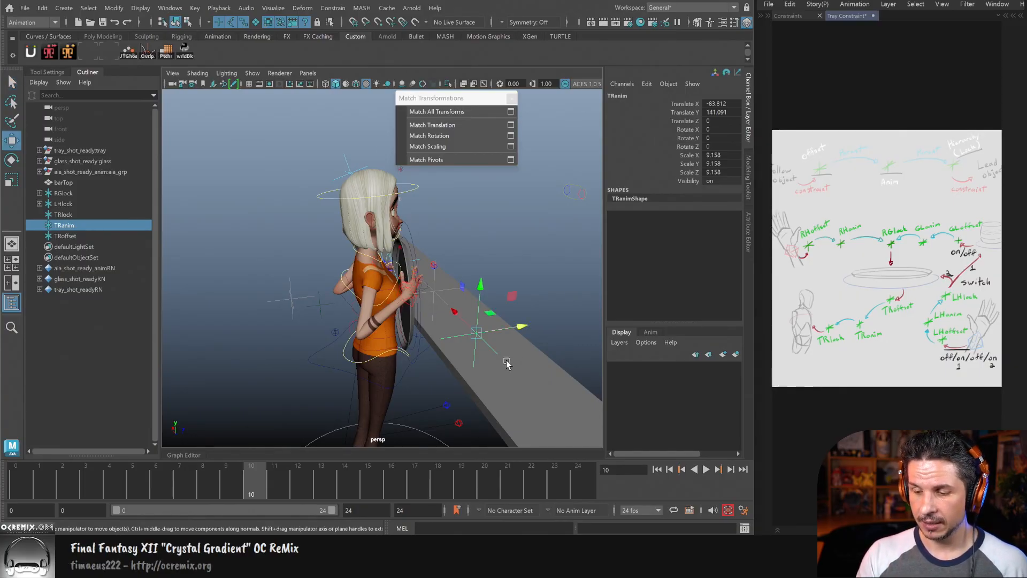
alt+drag(507, 360, 462, 358)
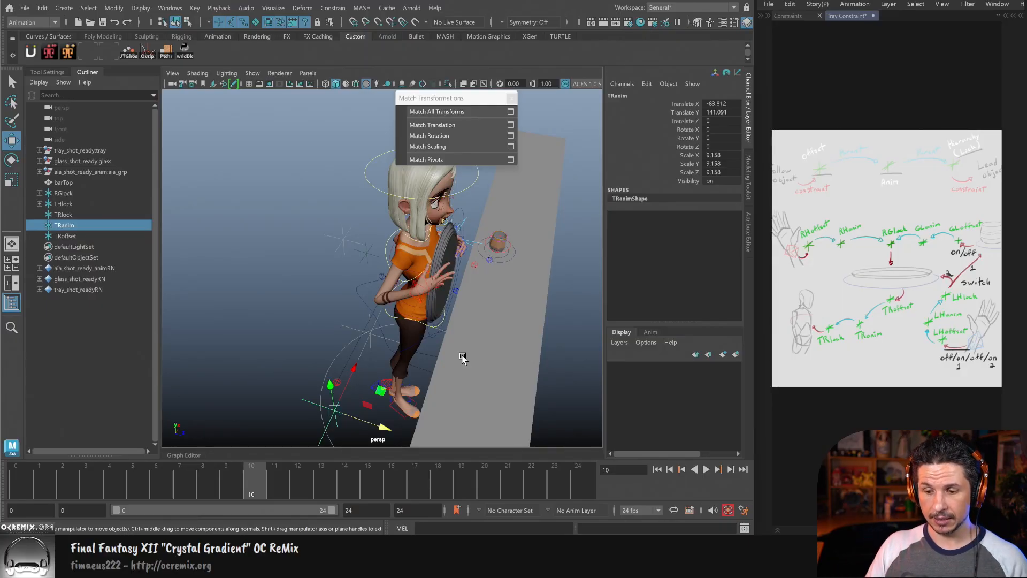
alt+drag(463, 358, 374, 435)
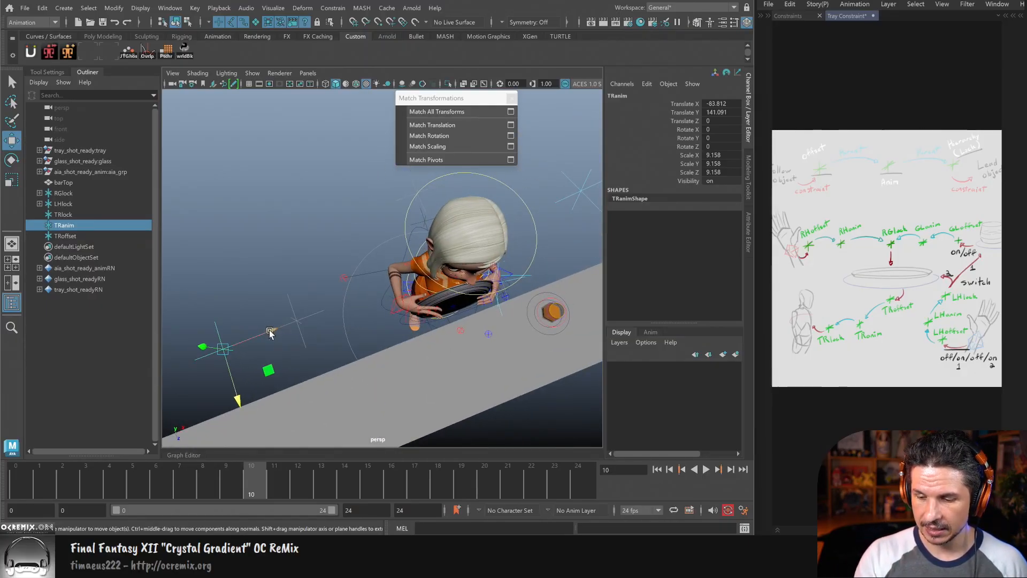
alt+drag(439, 262, 581, 322)
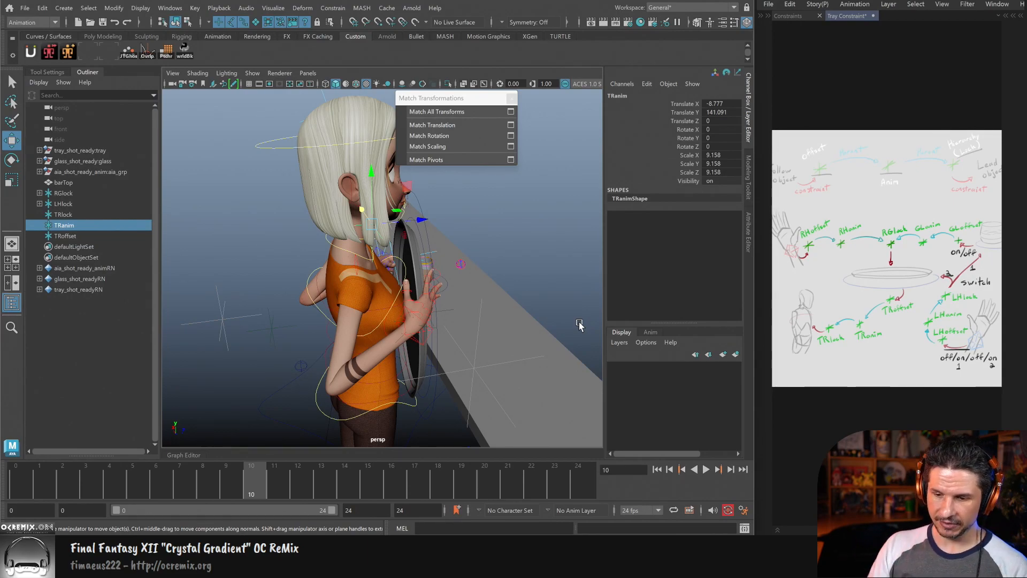
drag(424, 220, 468, 215)
scroll(429, 292, up, 4)
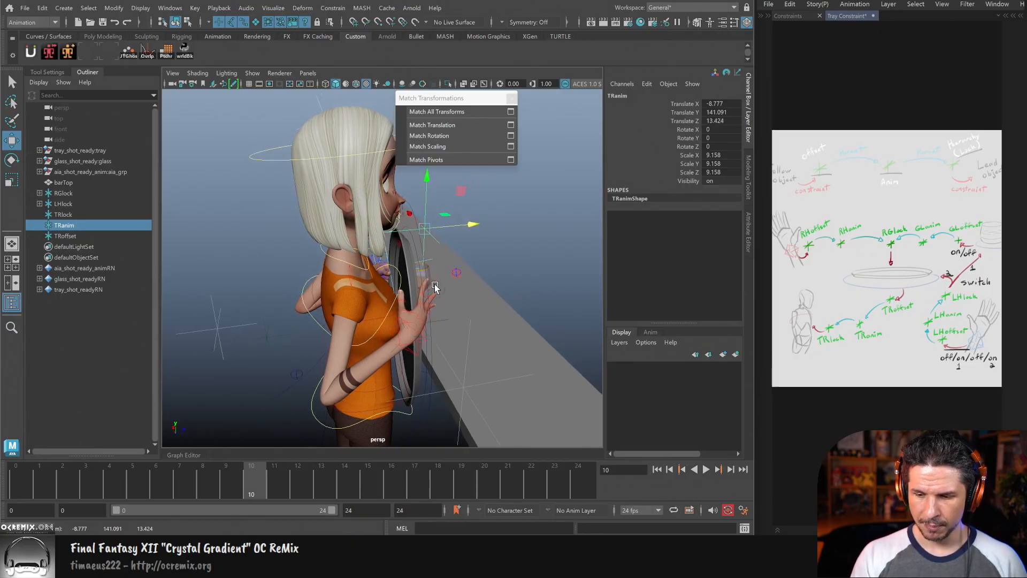
alt+drag(306, 348, 315, 338)
Step: Match all of TRanim's transforms to the character's upper-spine FK shoulder control
click(270, 334)
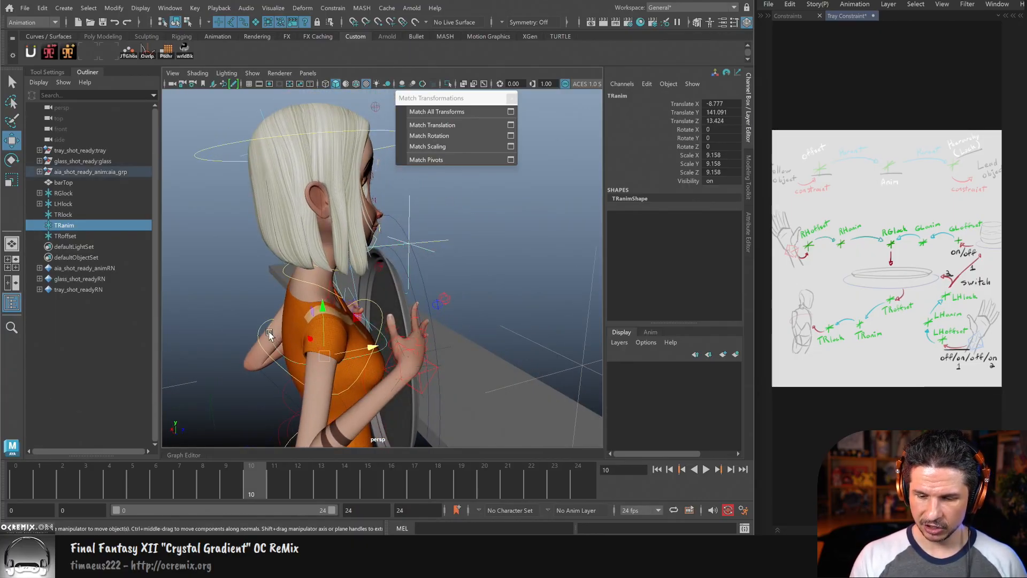
click(450, 111)
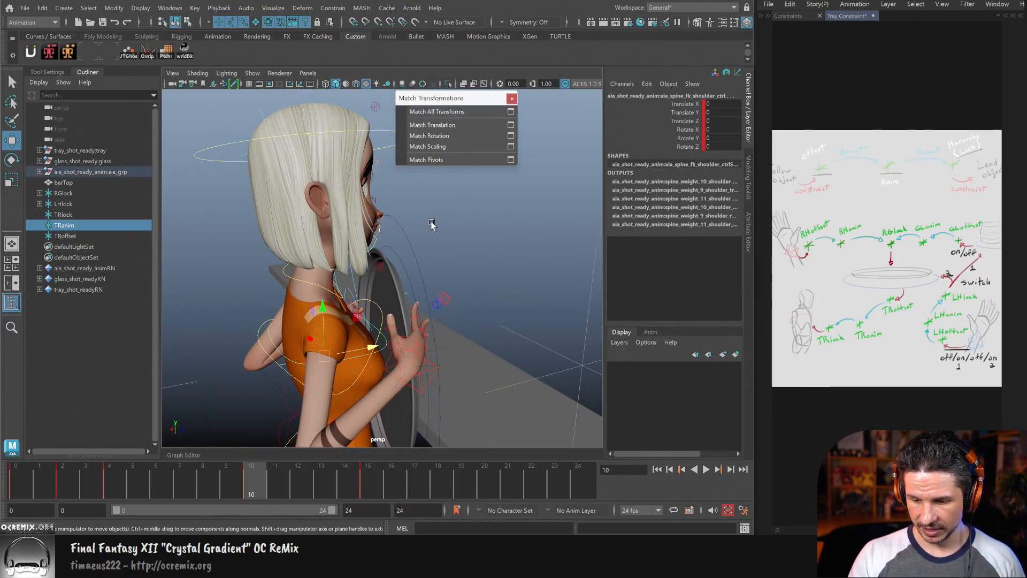
shift+click(285, 364)
alt+drag(411, 328, 415, 236)
Step: Place TRanim at the front of the chest at about Translate -2.96, 120.923, 7.913 with Rotate Y about -11.444
ctrl+shift+right_click(383, 284)
alt+drag(414, 274, 382, 316)
alt+right_drag(382, 316, 602, 285)
alt+drag(602, 285, 415, 408)
alt+drag(448, 246, 502, 223)
key(e)
key(w)
alt+drag(522, 329, 534, 350)
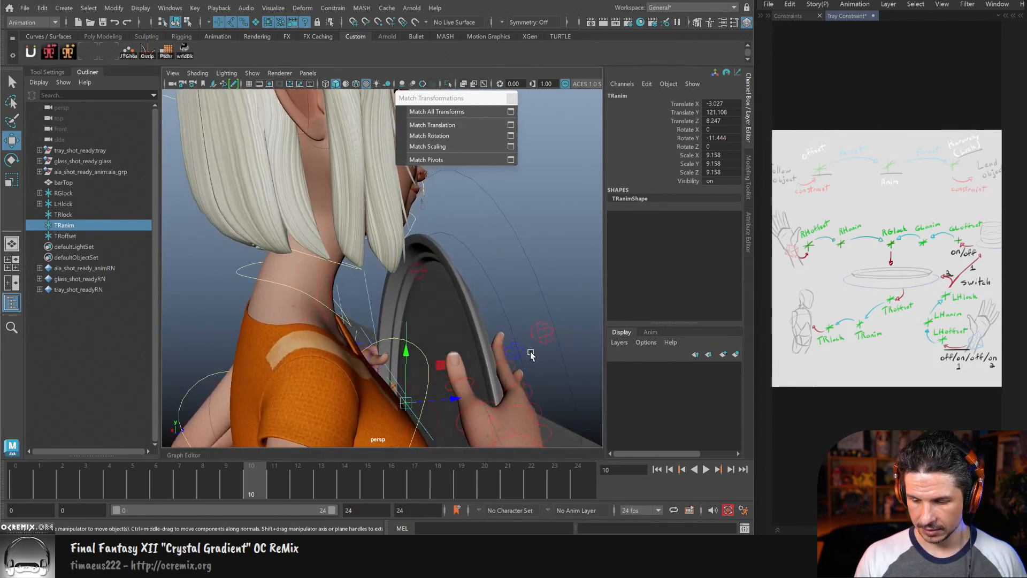
drag(440, 366, 435, 370)
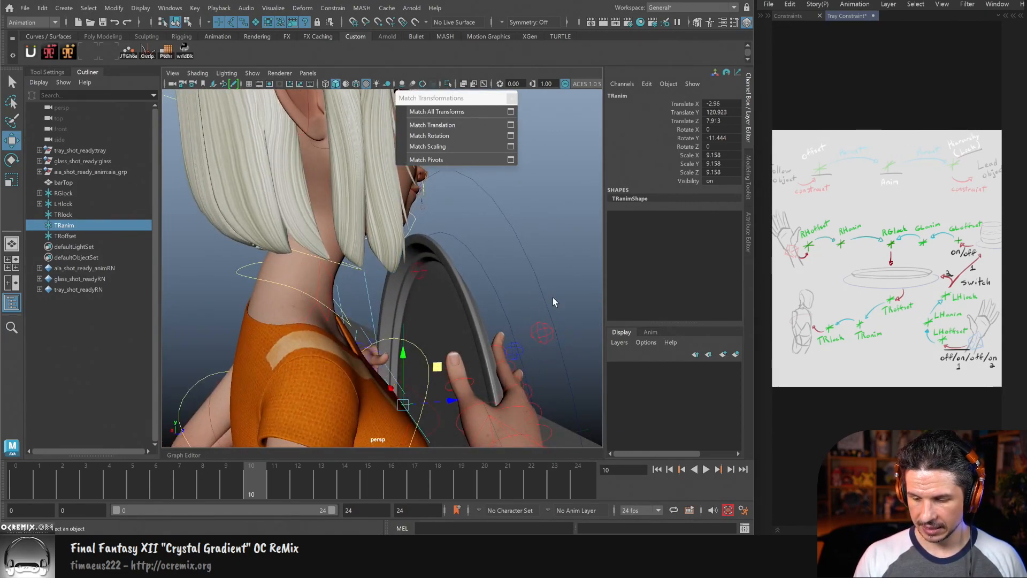
Step: Match all of TRoffset's transforms to the tray's root control
key(q)
click(567, 302)
alt+drag(567, 302, 438, 393)
click(560, 335)
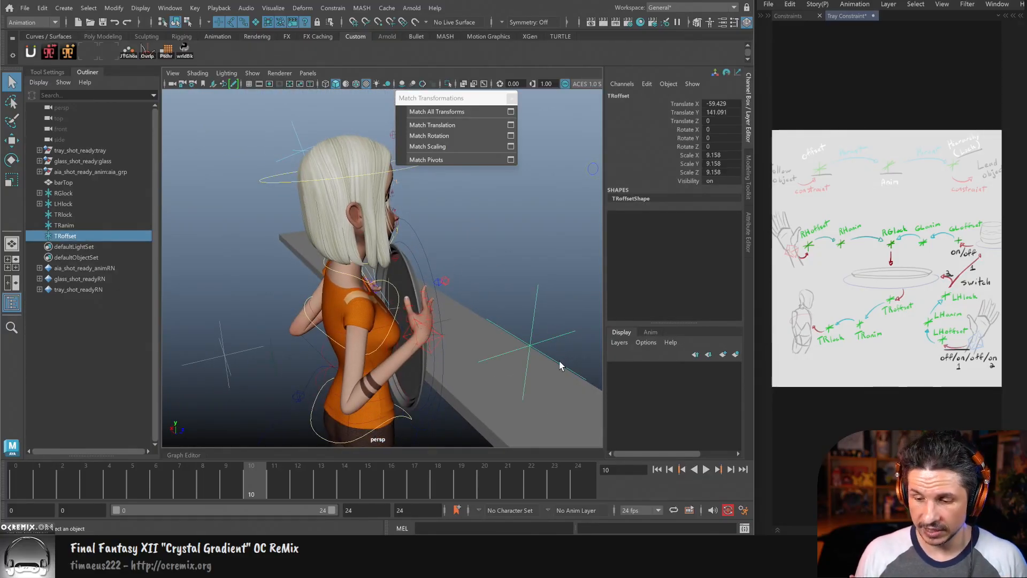
alt+drag(512, 323, 465, 343)
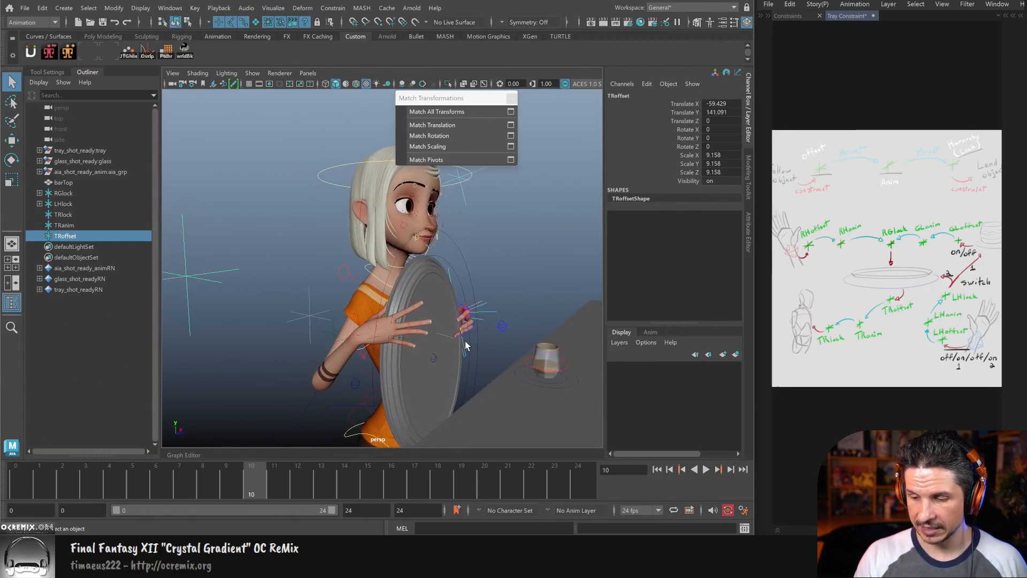
shift+click(464, 253)
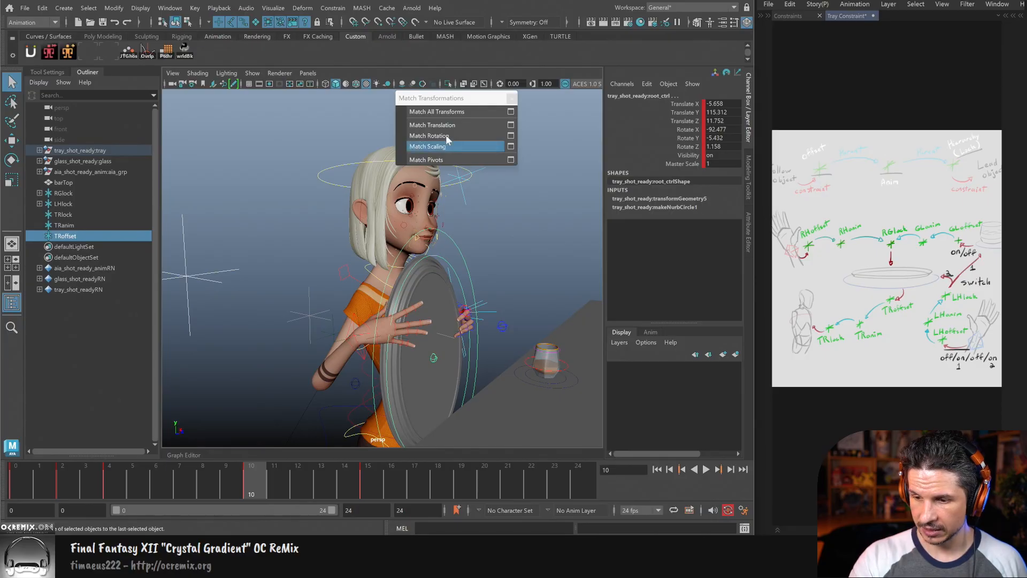
click(457, 111)
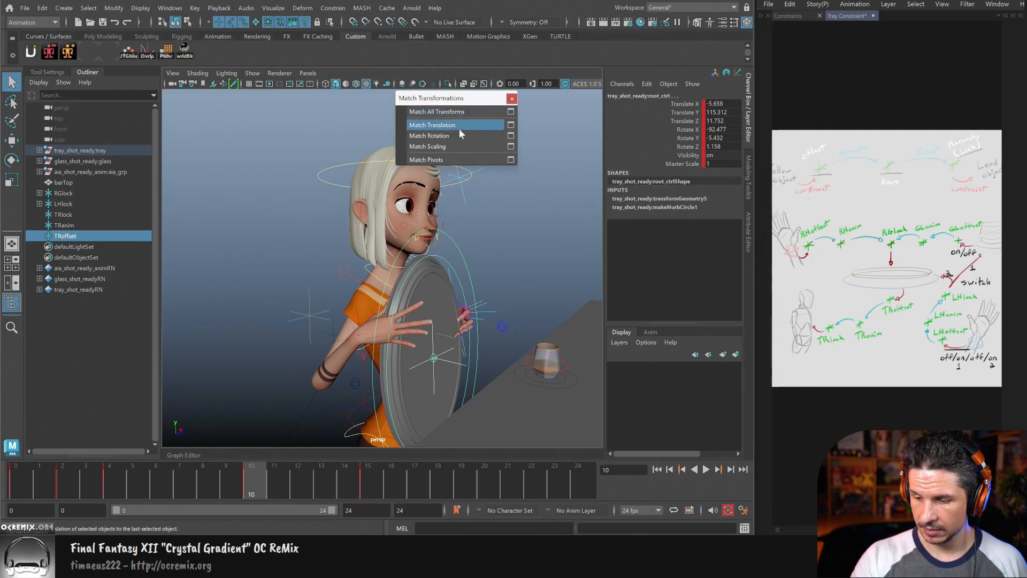
Step: Parent constrain the tray's root control to the TRoffset locator
alt+drag(472, 340, 512, 348)
alt+middle_drag(512, 348, 511, 307)
alt+drag(511, 307, 464, 355)
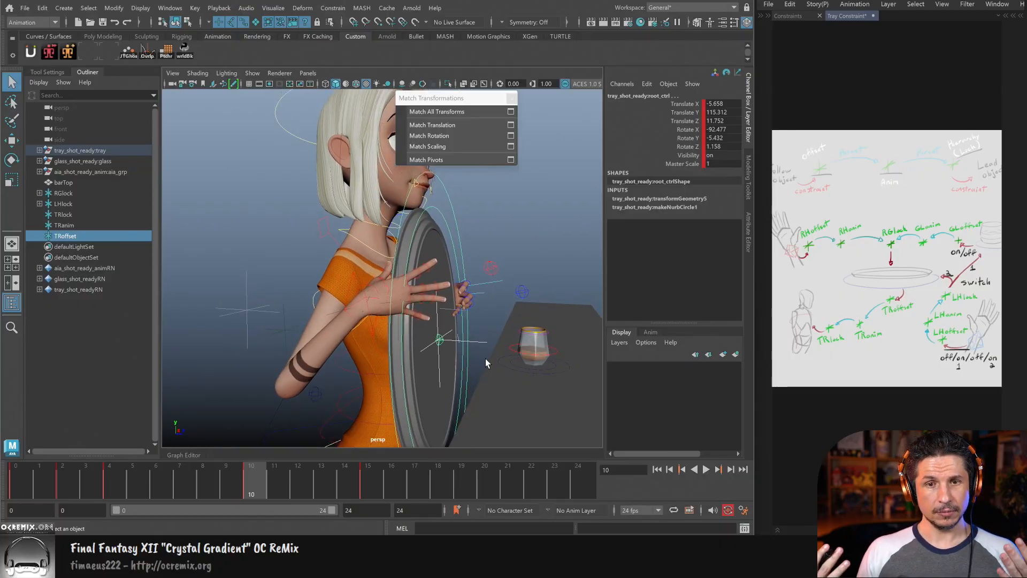
click(461, 195)
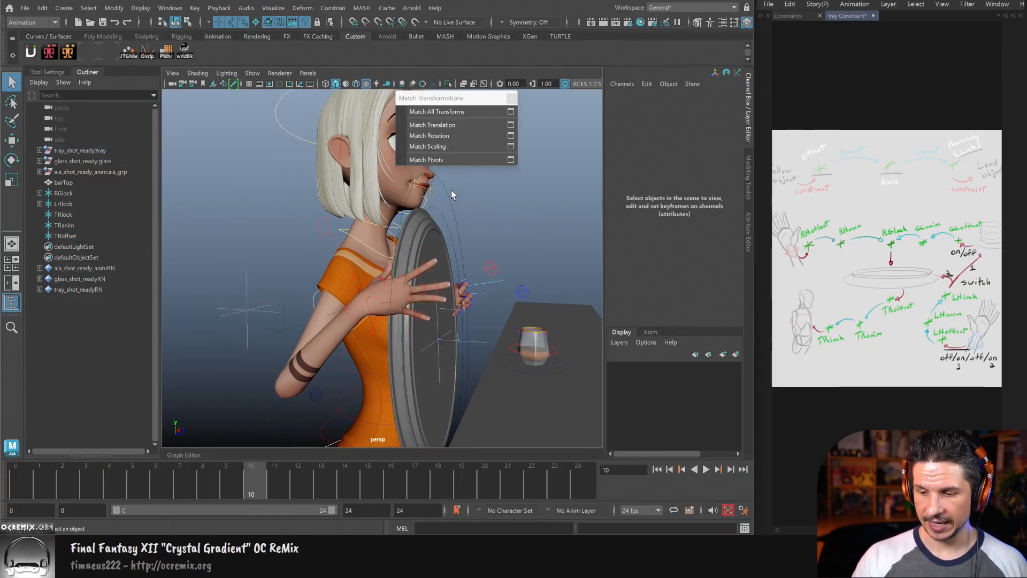
click(451, 190)
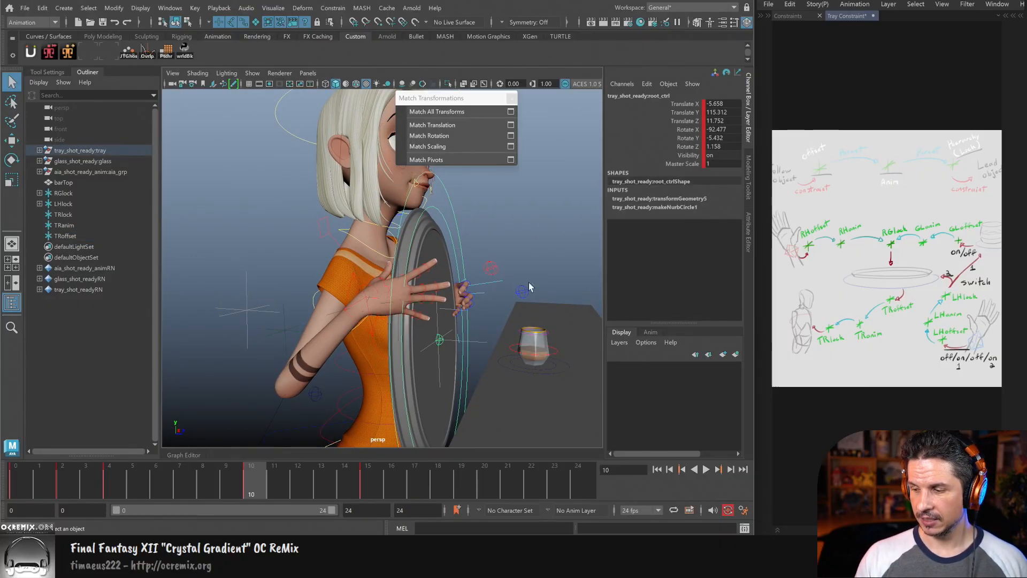
click(477, 342)
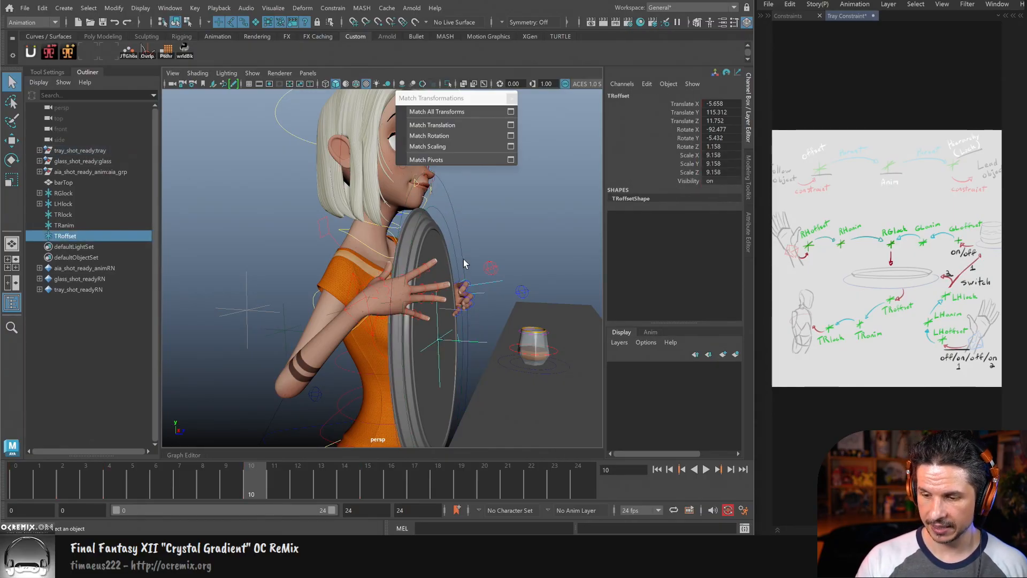
shift+click(439, 220)
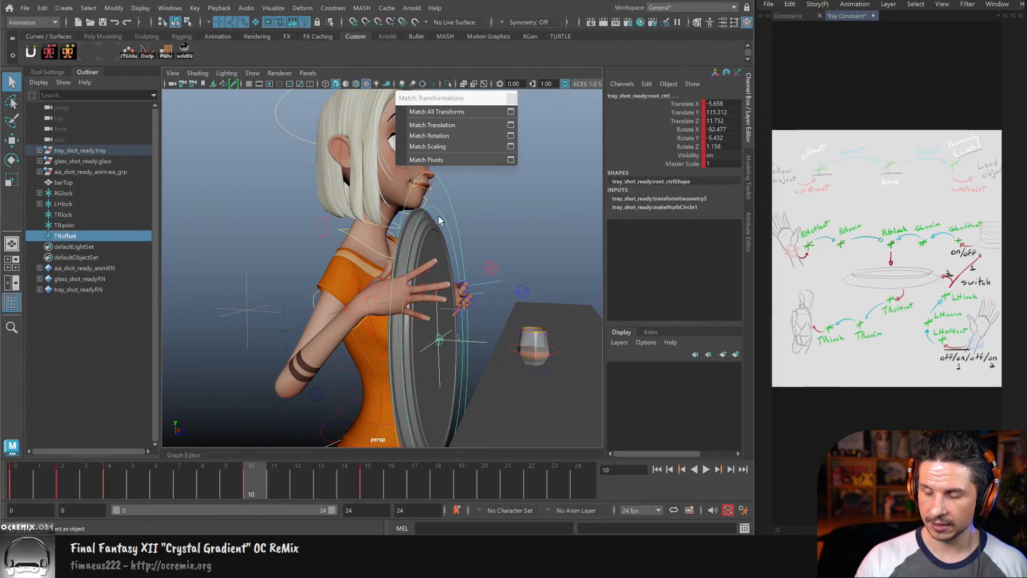
click(329, 13)
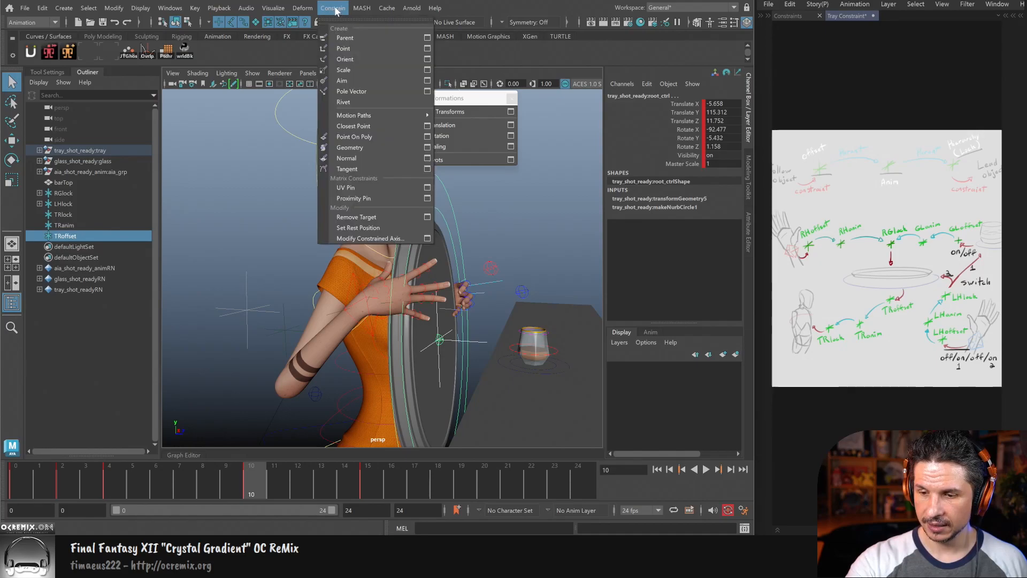
click(407, 38)
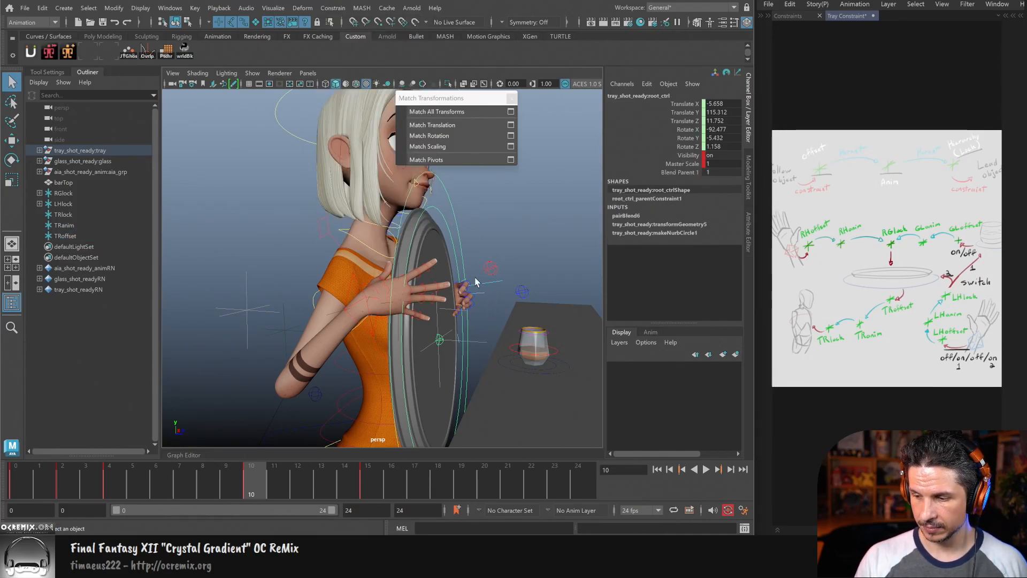
Step: Key all channels of the tray's root control at frames 10 and 15
key(s)
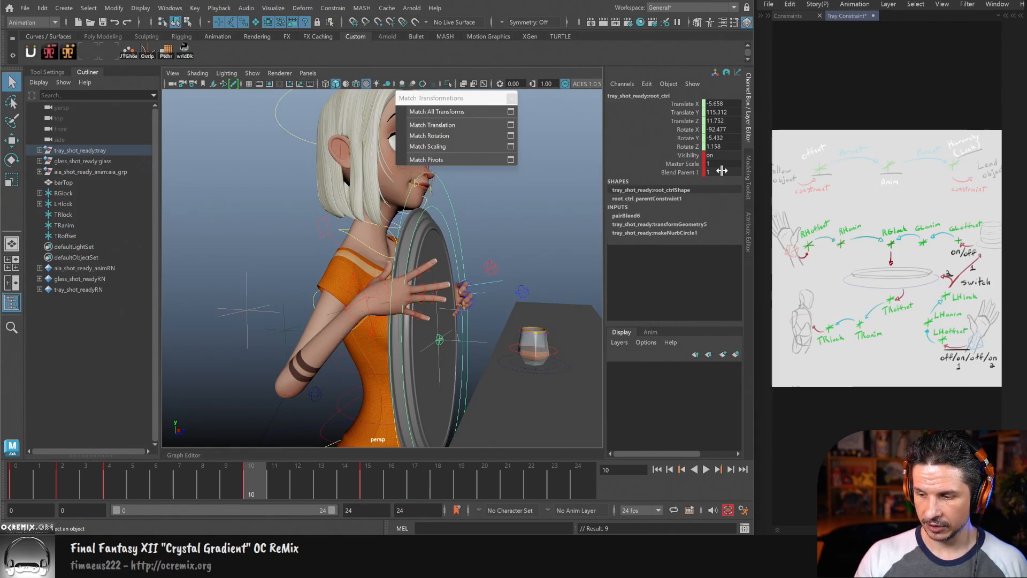
drag(89, 493, 21, 472)
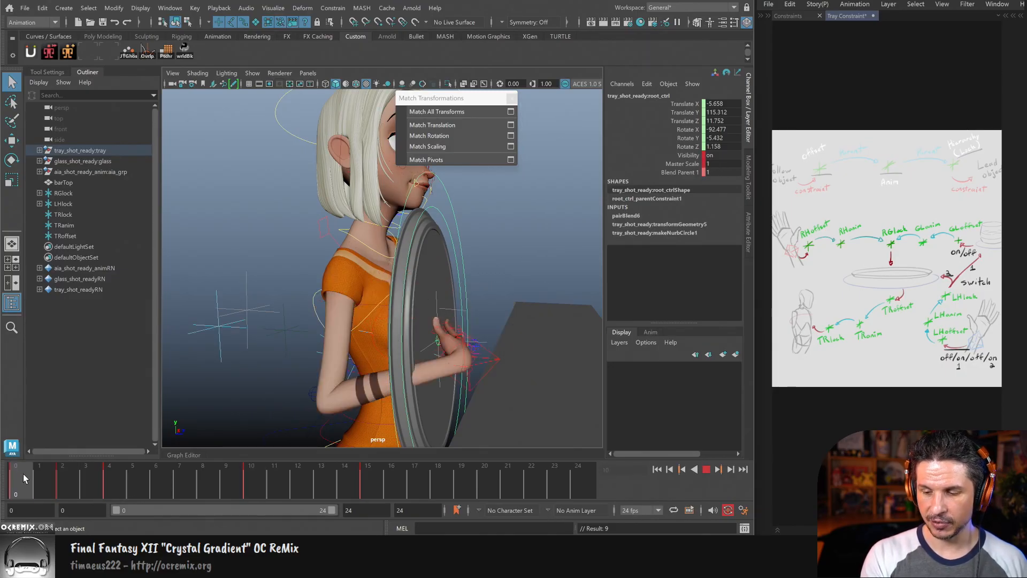
click(372, 473)
click(255, 475)
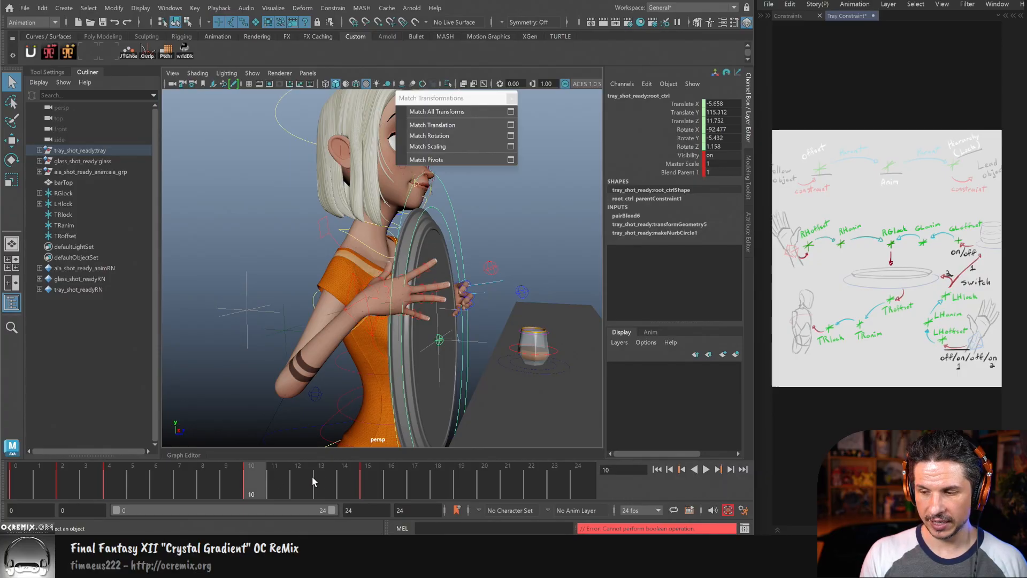
click(368, 482)
key(s)
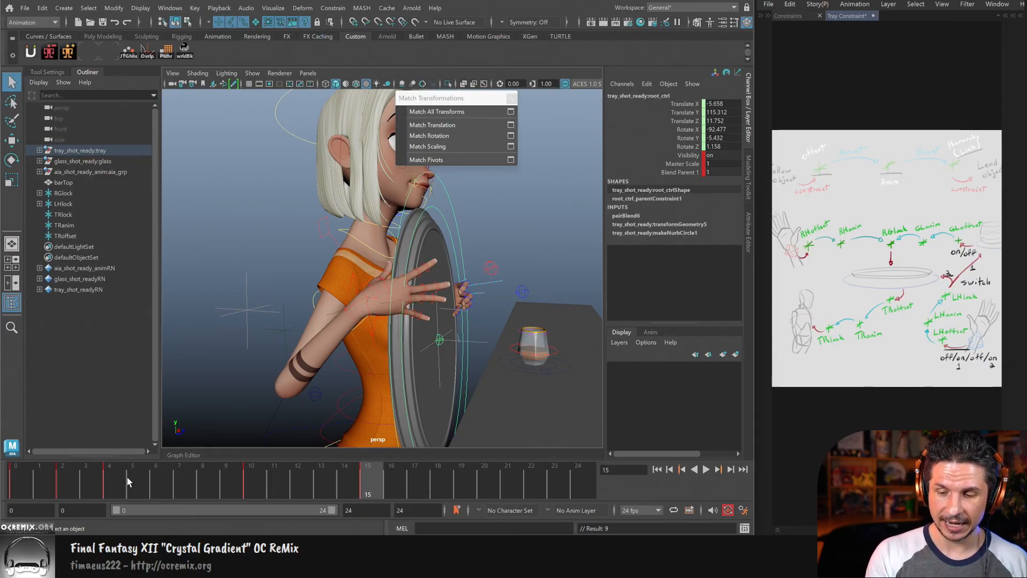
Step: Set the tray control's Blend Parent 1 to 0 at frame 10 and check the change through frame 15
click(82, 471)
click(253, 482)
click(718, 172)
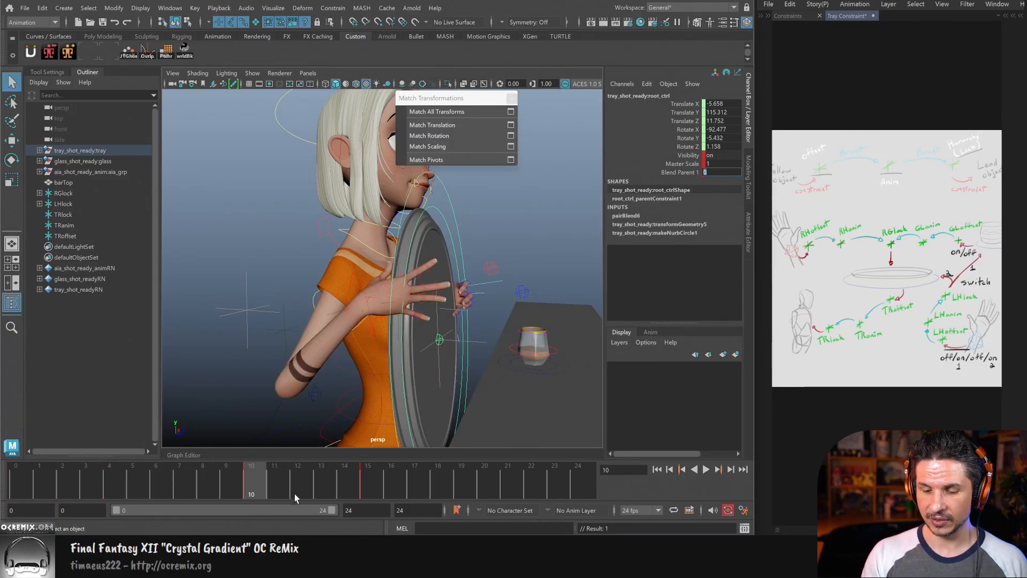
drag(256, 486, 361, 482)
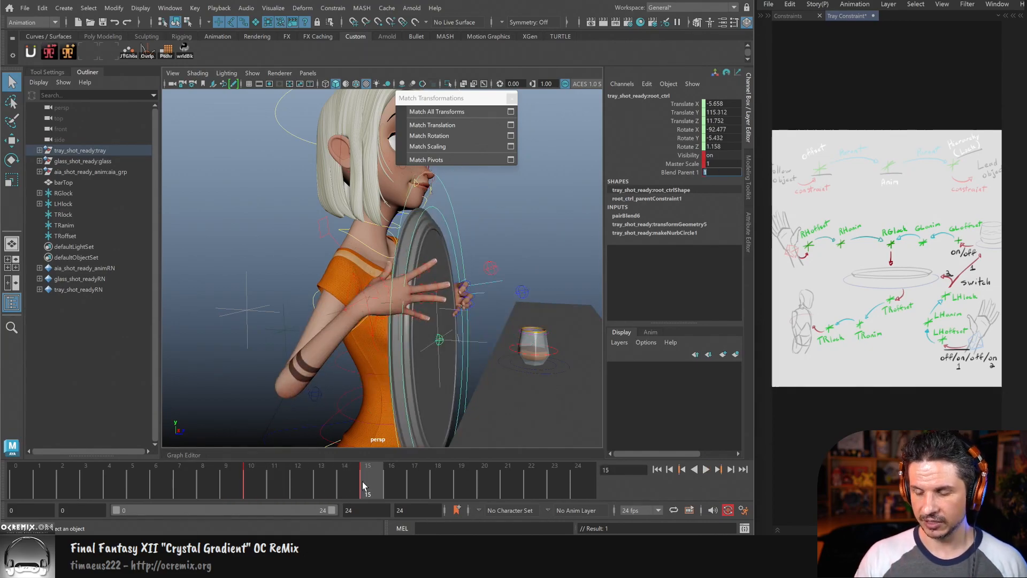
Step: Test the tray constraint by moving TRoffset at frame 15, and undo the move
alt+drag(476, 314, 479, 344)
click(475, 346)
key(w)
middle_drag(449, 341, 432, 322)
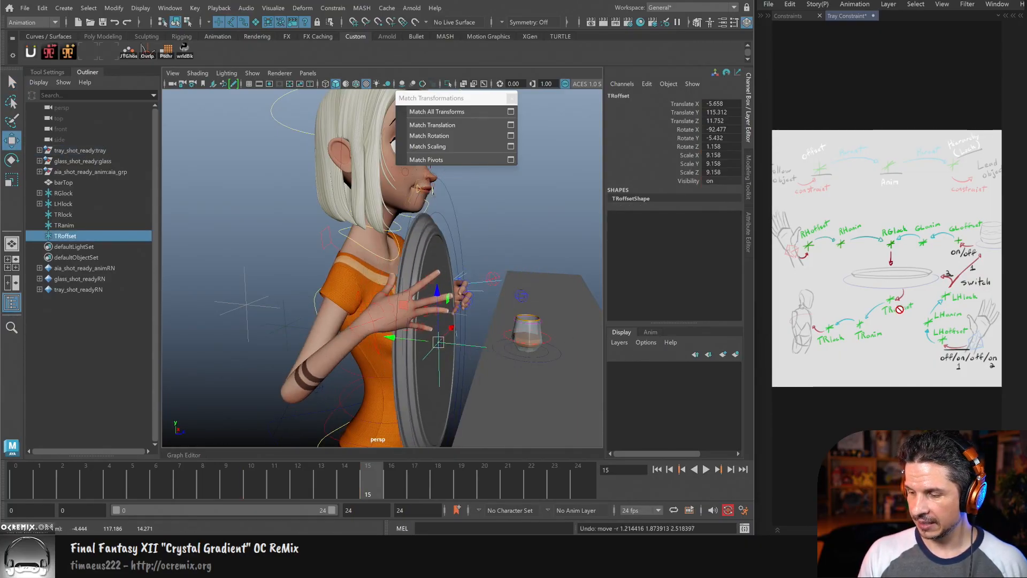
Step: Parent TRoffset under TRanim and TRanim under TRlock
alt+drag(460, 333, 513, 348)
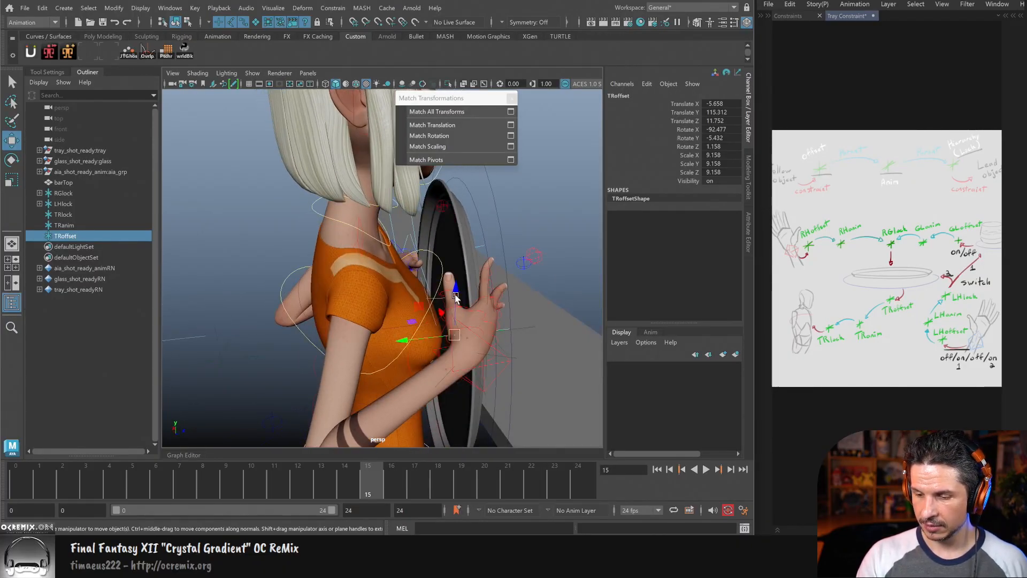
shift+click(442, 270)
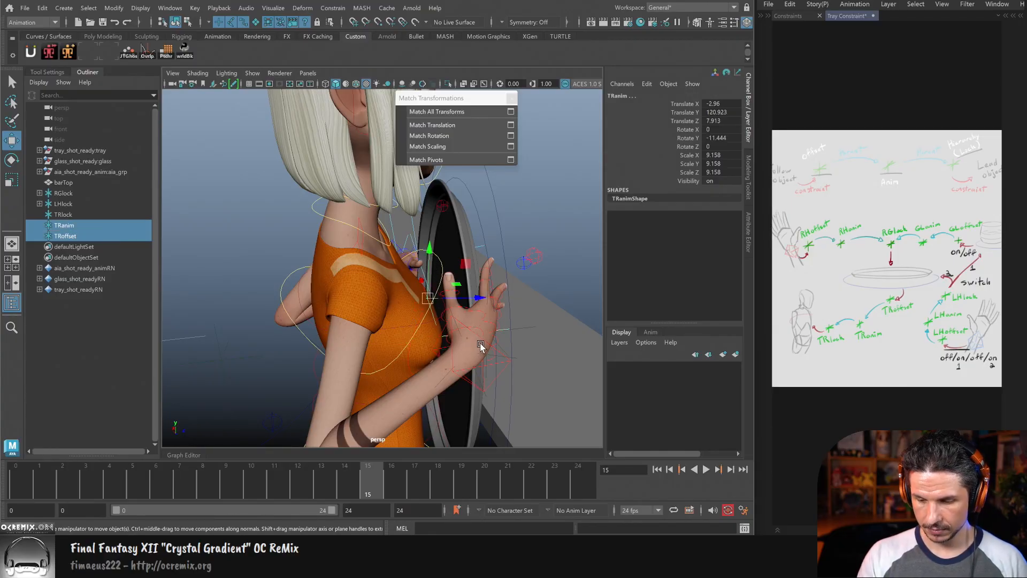
key(p)
alt+drag(438, 358, 431, 330)
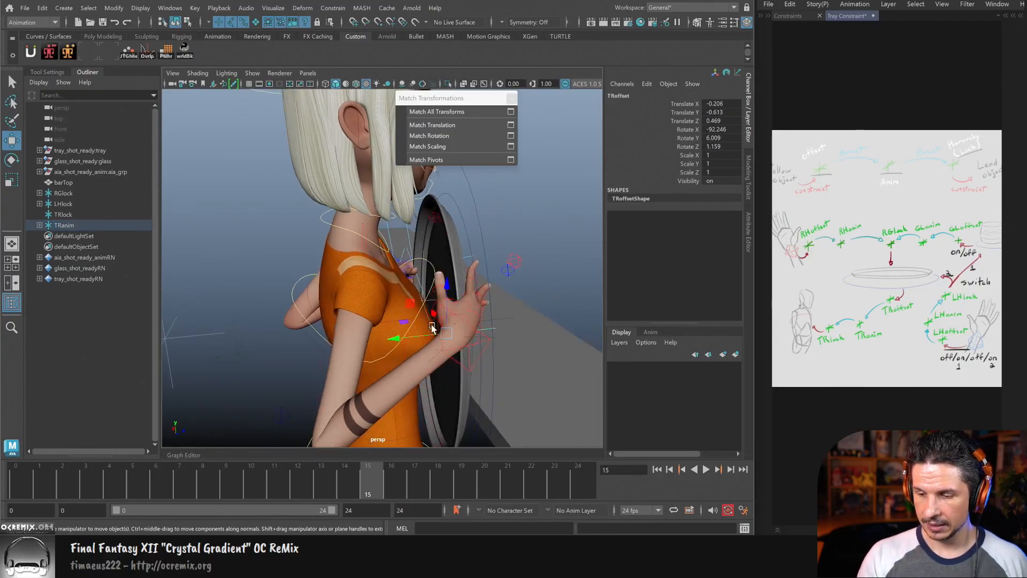
click(422, 266)
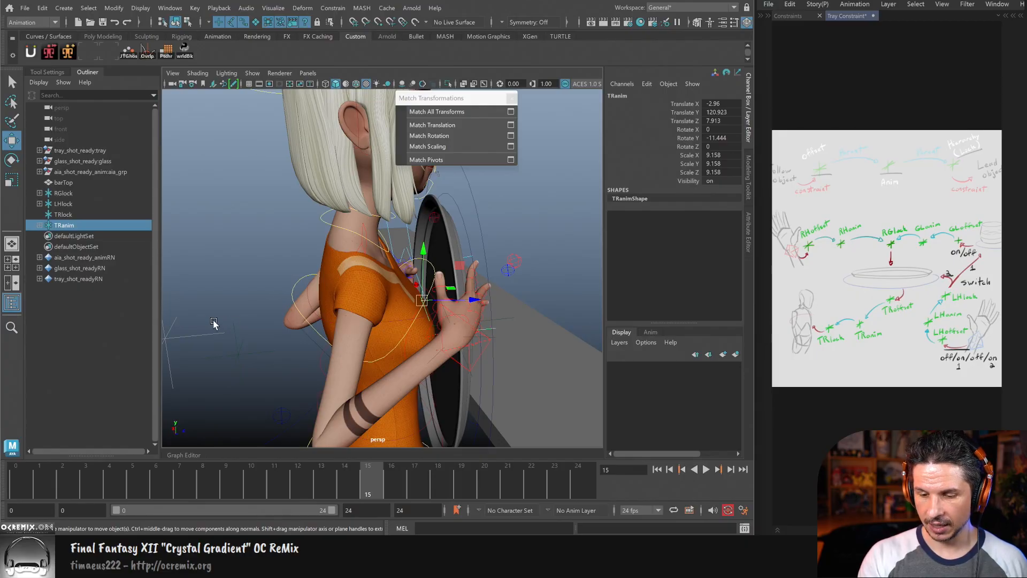
shift+drag(214, 318, 203, 348)
key(p)
alt+middle_drag(289, 361, 370, 364)
Step: Parent-constrain TRlock to the character's FK shoulder control at frame 15
click(250, 342)
alt+drag(438, 373, 439, 358)
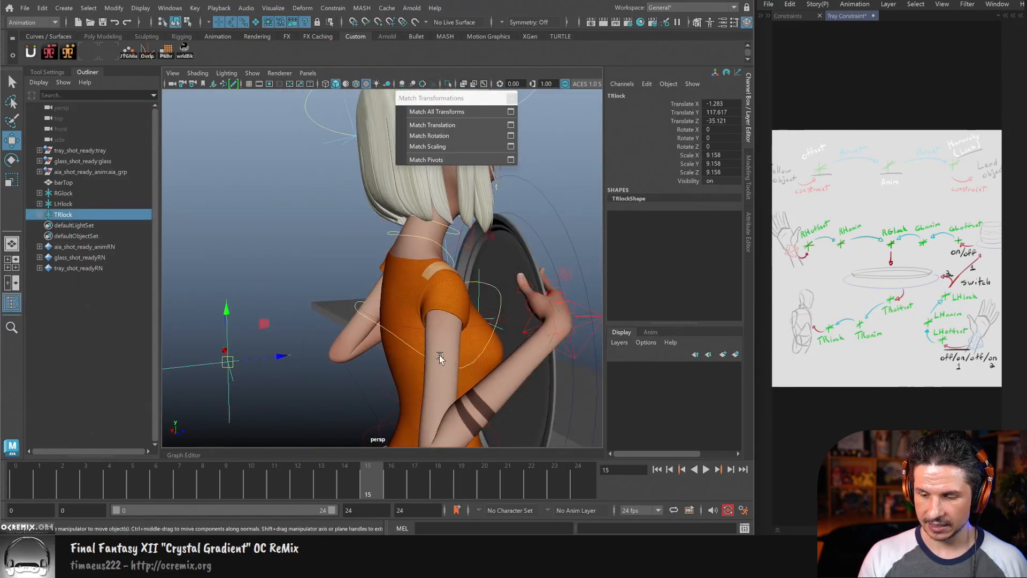
click(406, 329)
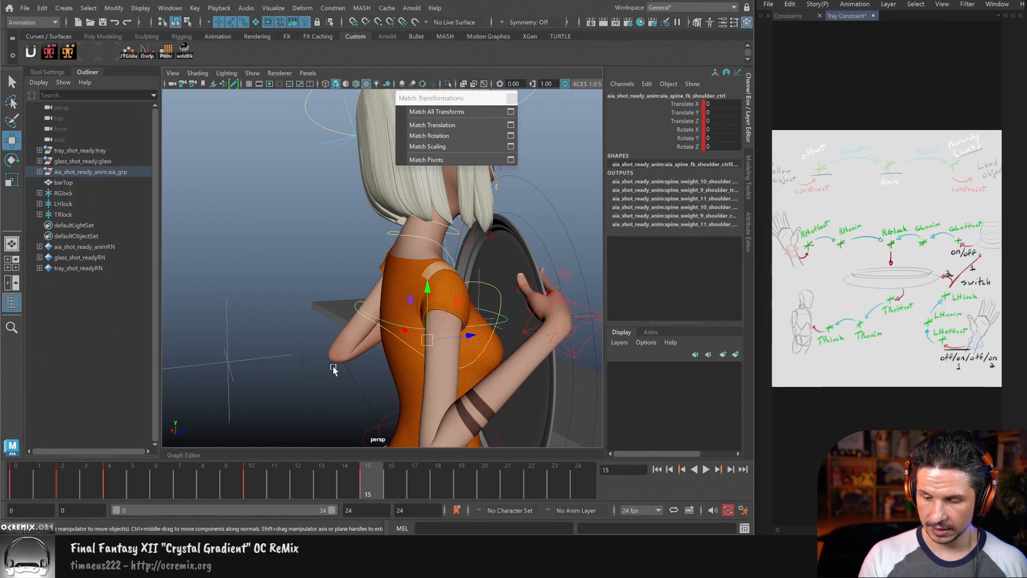
click(238, 357)
click(336, 8)
click(350, 38)
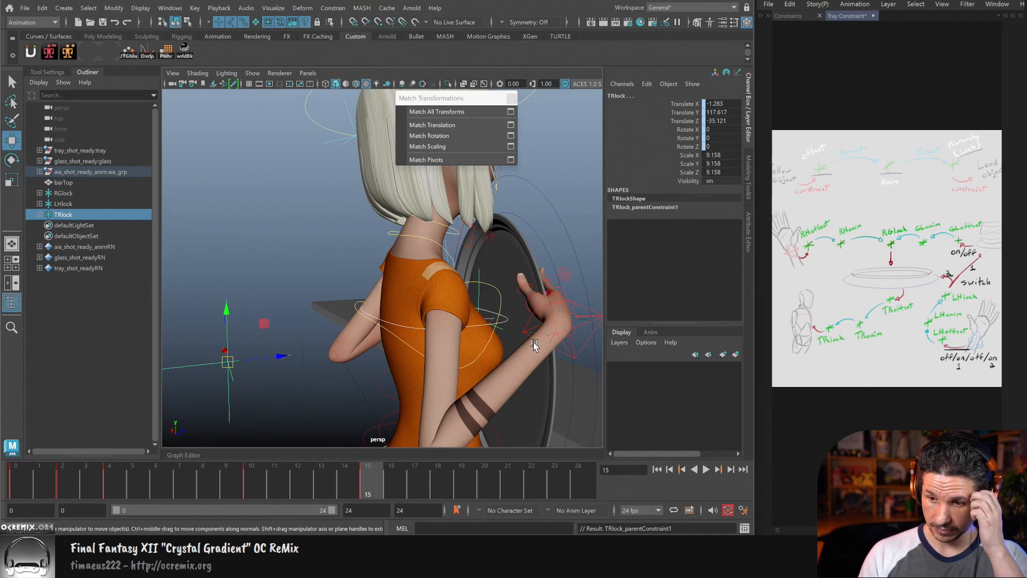
click(555, 336)
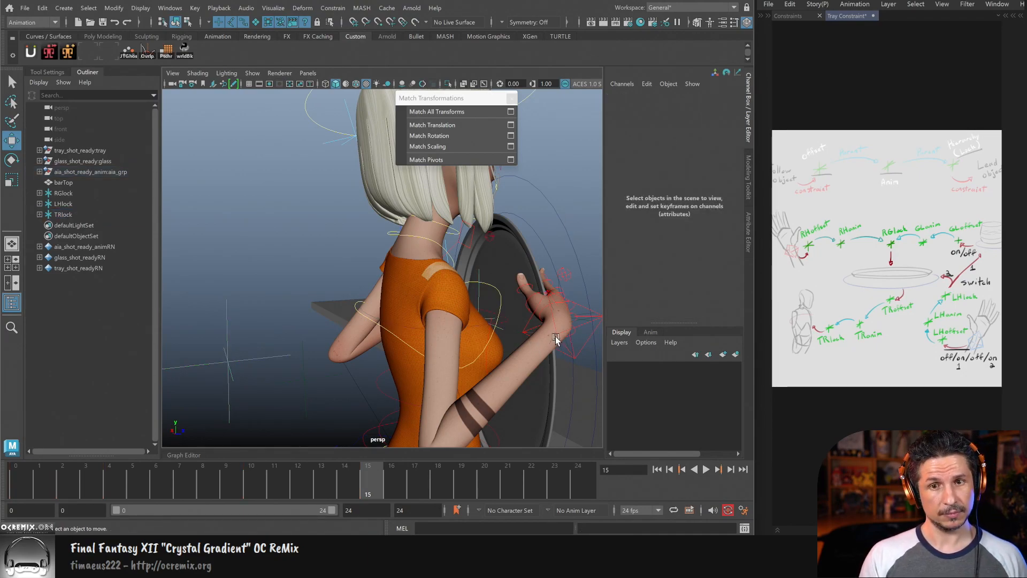
Step: Test the tray's constraint setup by moving its root control at frame 0, and undo the move
alt+drag(504, 343, 459, 368)
drag(311, 478, 62, 471)
alt+drag(491, 351, 380, 381)
alt+drag(470, 314, 458, 344)
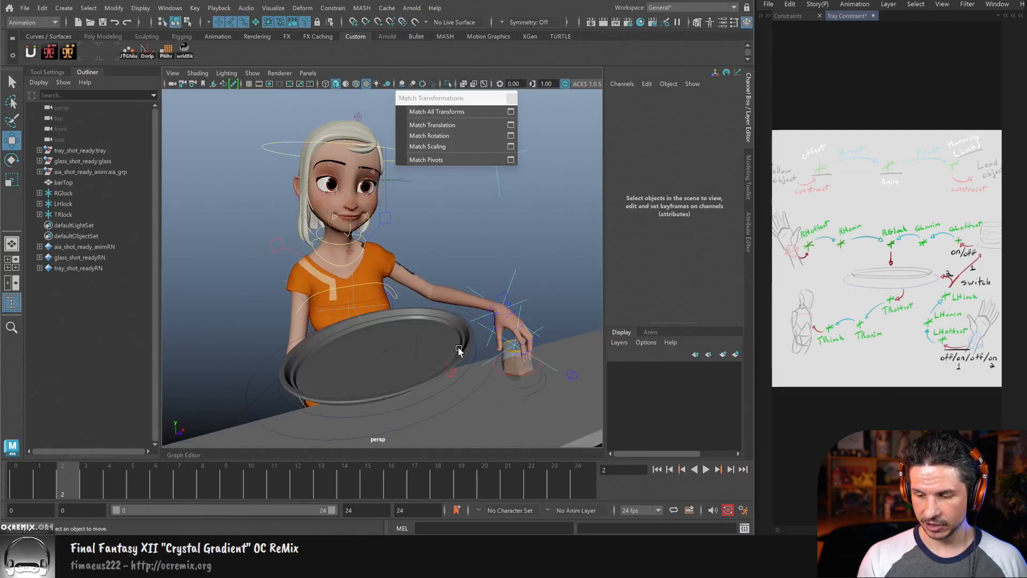
click(484, 373)
drag(386, 357, 415, 368)
key(ctrl+z)
click(24, 482)
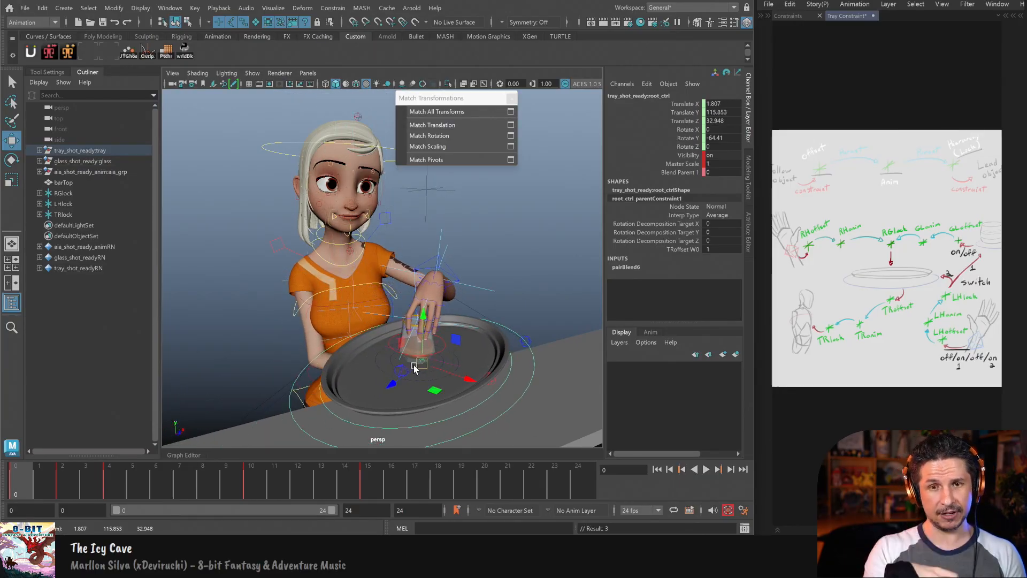
key(ctrl+z)
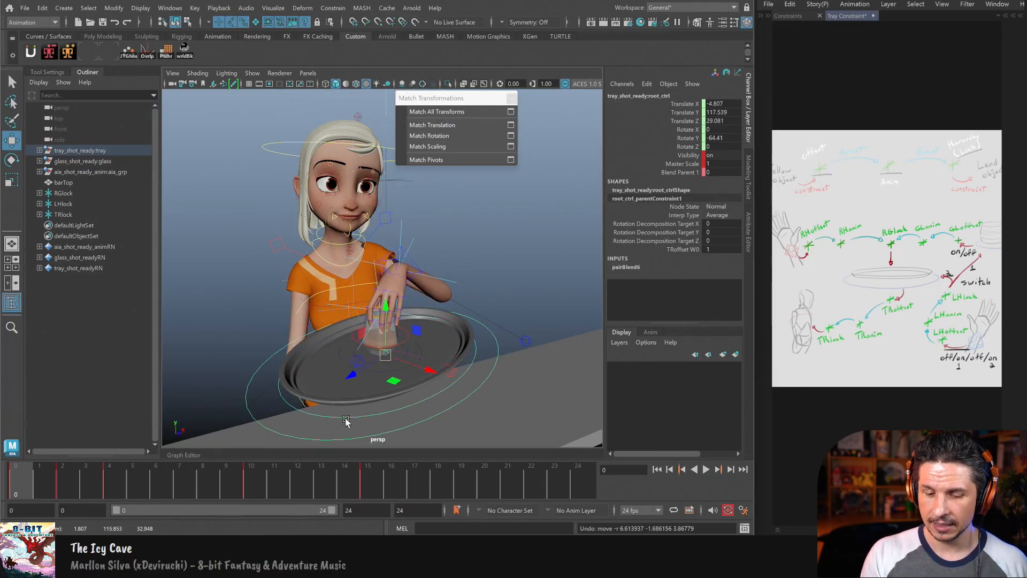
Step: Test the glass setup at frame 2 by moving the glass root control, and undo the move
click(70, 474)
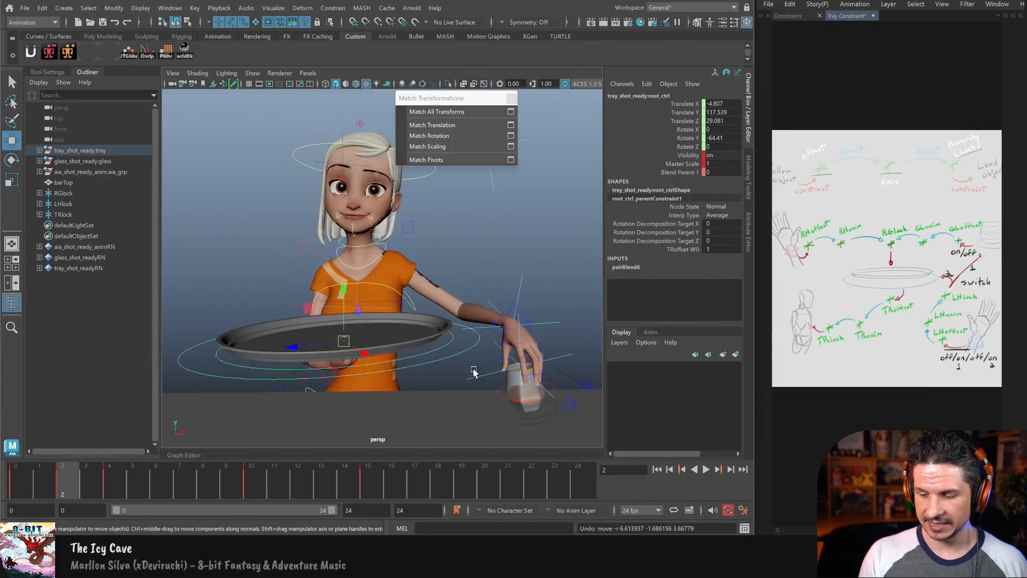
click(494, 393)
drag(460, 388, 414, 296)
key(ctrl+z)
key(ctrl+z)
key(ctrl+z)
key(ctrl+z)
Step: Test the left arm IK control at frame 4 by moving the hand off the glass, and undo the move
click(116, 474)
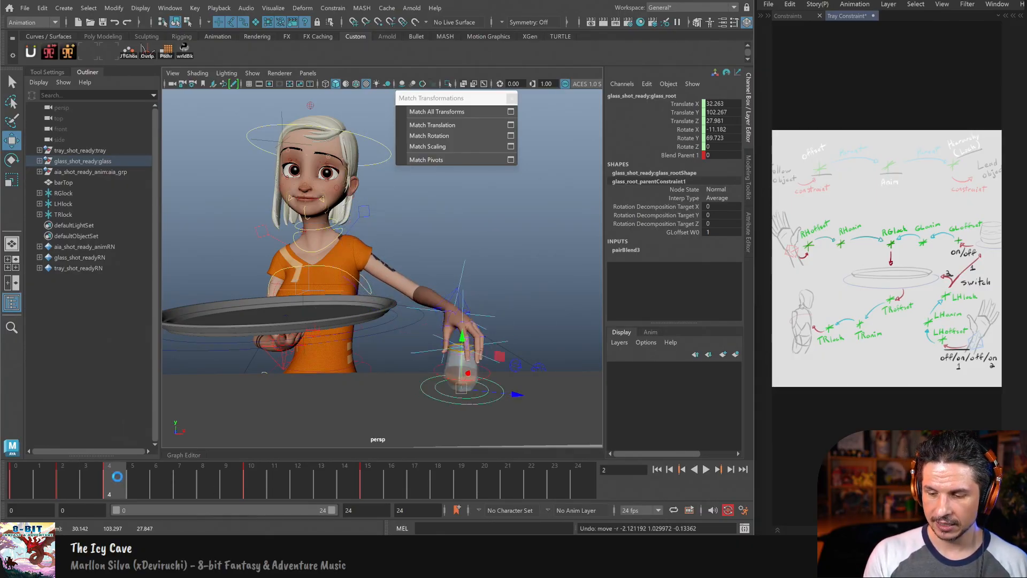
click(470, 309)
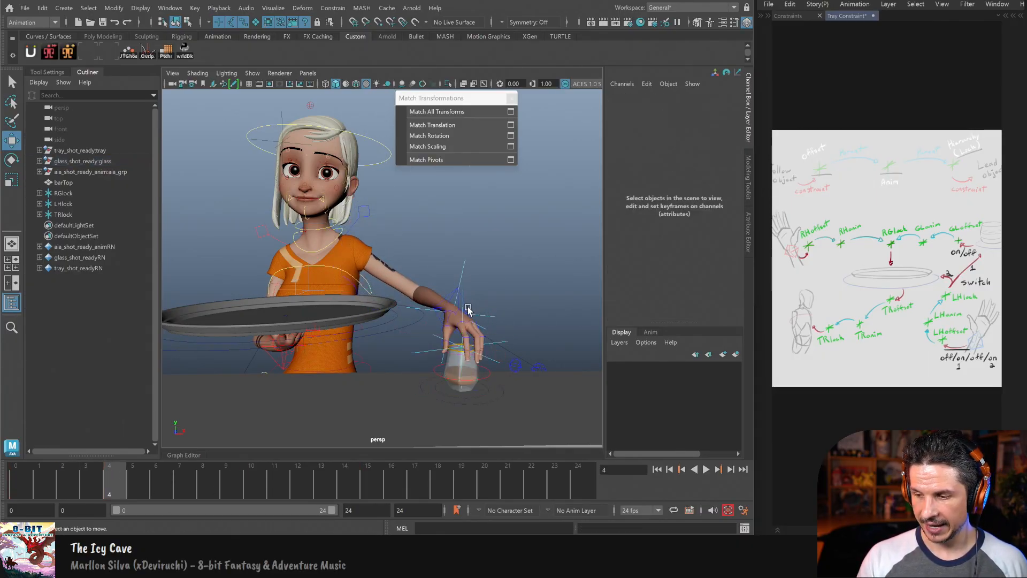
click(468, 310)
drag(455, 312, 426, 245)
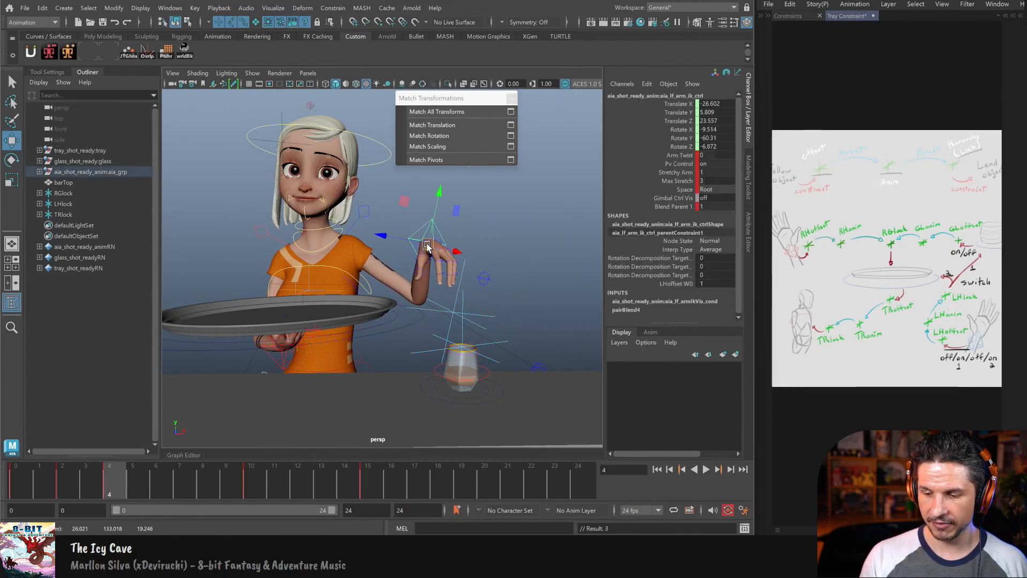
key(ctrl+z)
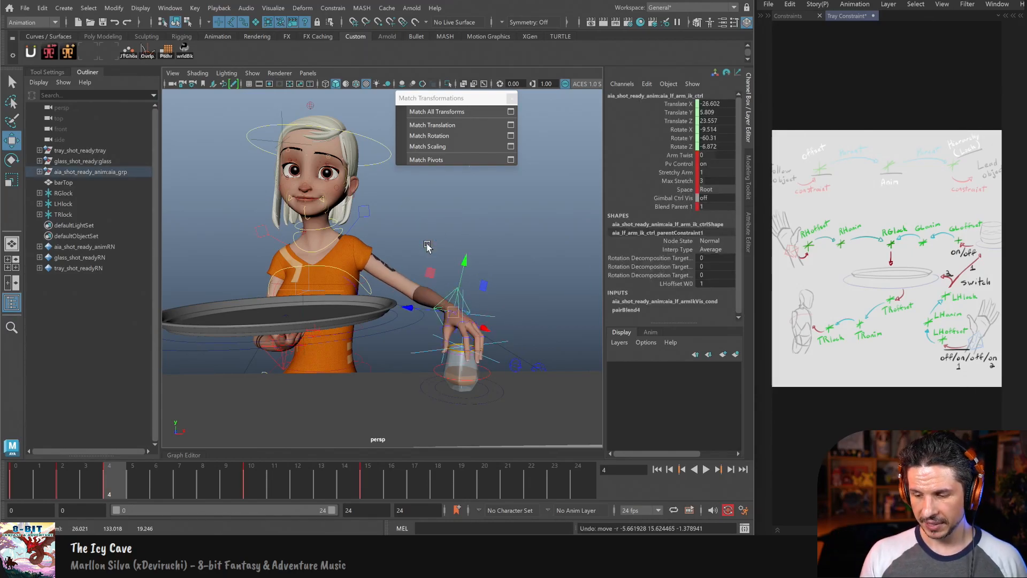
Step: Try moving the upright tray at frame 10 to test how both hands follow it
key(period)
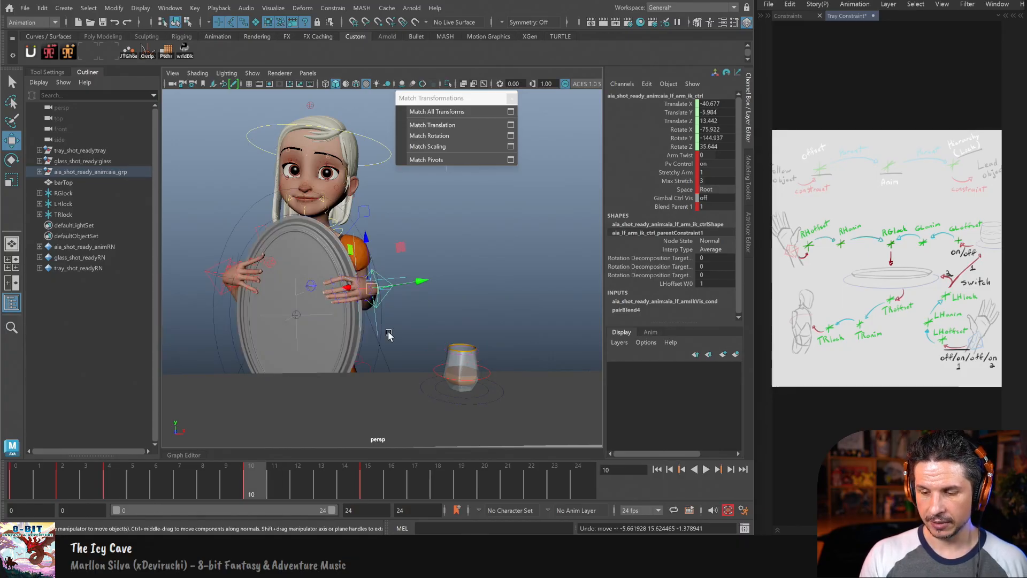
alt+middle_drag(389, 334, 469, 349)
alt+drag(469, 348, 465, 339)
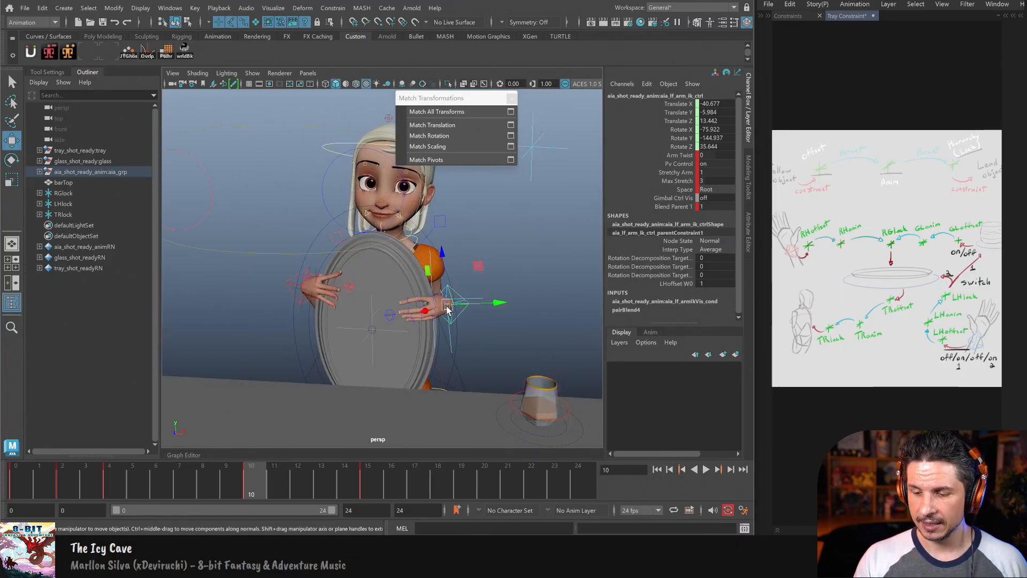
click(315, 237)
drag(372, 330, 450, 355)
key(q)
Step: Test the tray's attachment at frame 15 by rotating an upper-body control, and undo the rotation
alt+drag(353, 374, 357, 291)
click(364, 477)
click(356, 292)
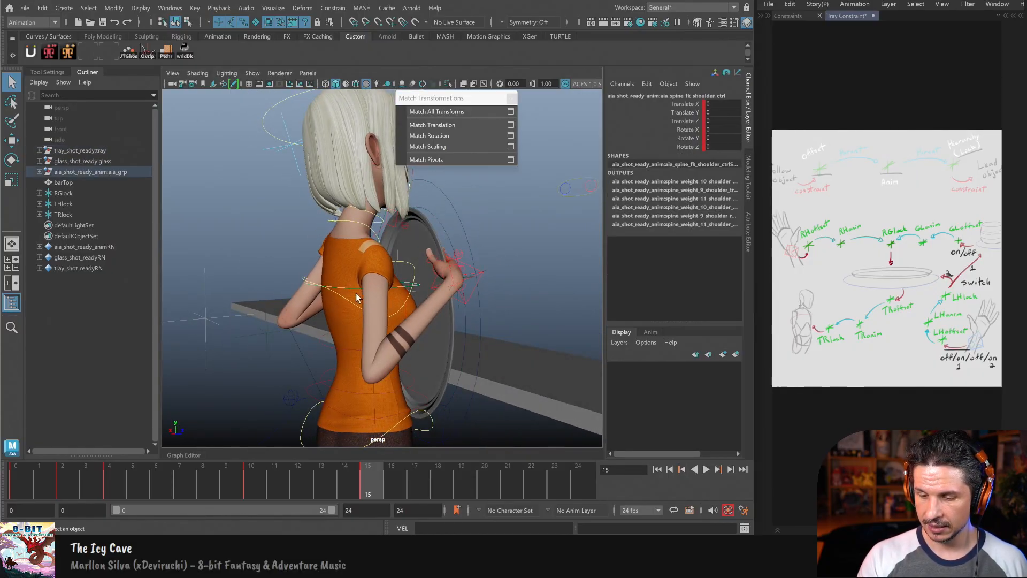
click(345, 350)
alt+drag(349, 371, 495, 361)
alt+right_drag(494, 361, 451, 347)
key(e)
mouse_move(431, 358)
mouse_down()
mouse_move(443, 356)
mouse_move(421, 356)
mouse_move(432, 359)
mouse_up()
key(ctrl+z)
Step: Test the tray following the body by rotating the COG control about -58.6 degrees in Y, and undo it
alt+right_drag(482, 331, 390, 353)
key(q)
mouse_move(390, 353)
alt+mouse_down()
mouse_move(455, 363)
mouse_move(385, 362)
alt+mouse_up()
click(388, 363)
key(e)
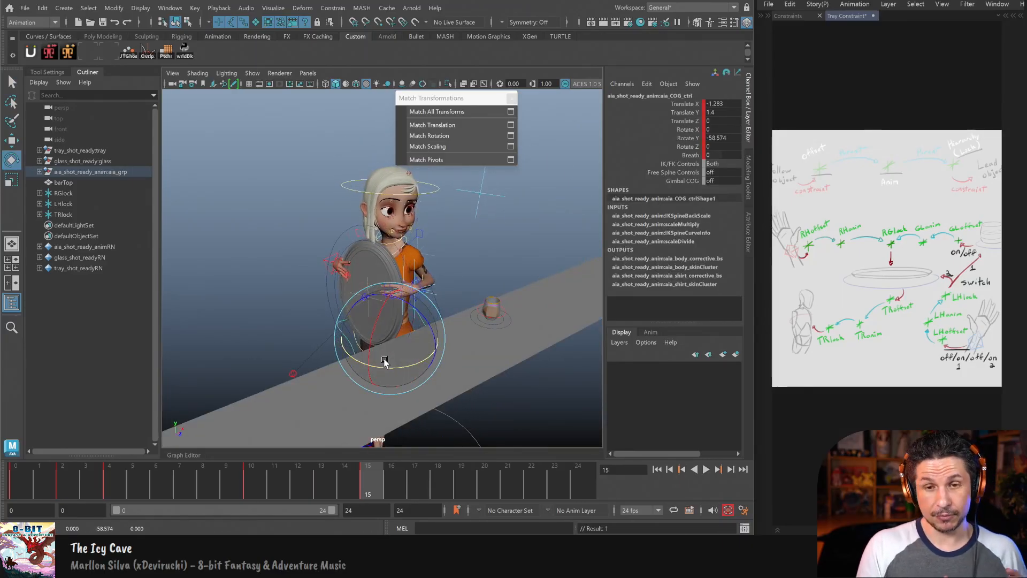
key(ctrl+z)
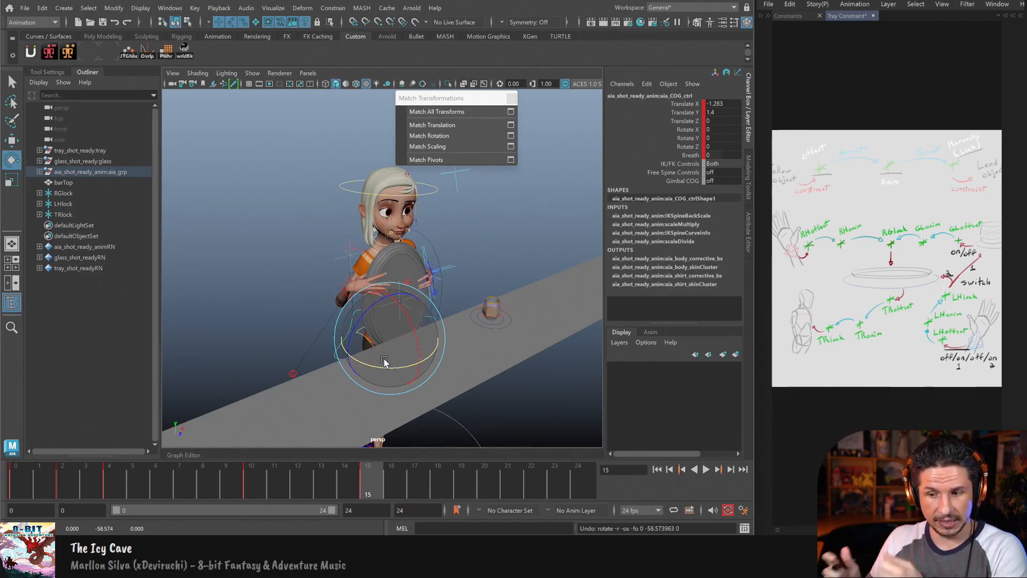
Step: Test the tray's own locators at frame 15 by moving and rotating up to TRanim, and undo the changes
key(q)
alt+drag(384, 361, 439, 296)
click(439, 301)
key(w)
drag(383, 264, 449, 258)
key(q)
key(Up)
key(e)
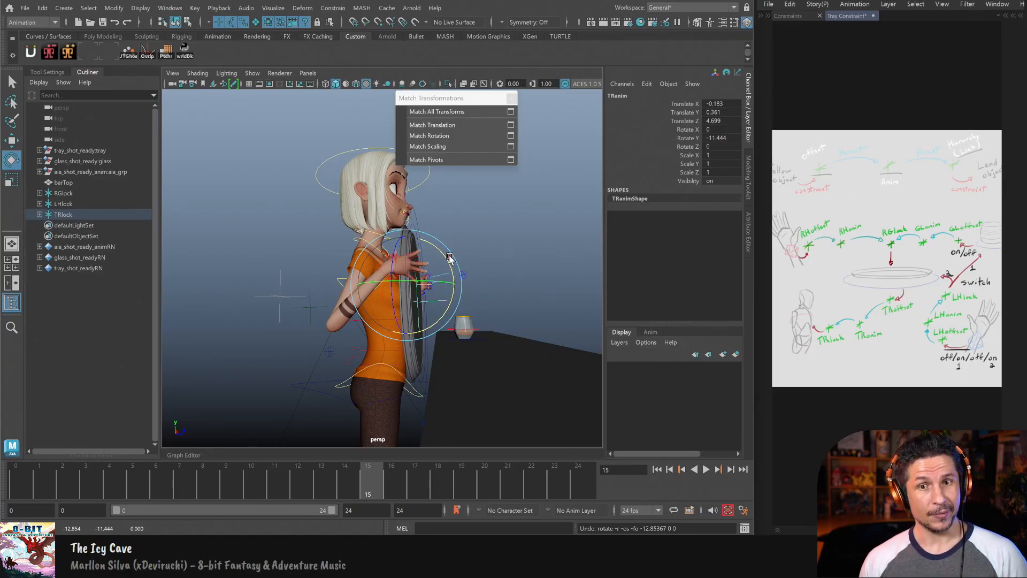
Step: Close the Match Transformations window and compare the full-body pose at frames 0, 13 and 15
click(511, 98)
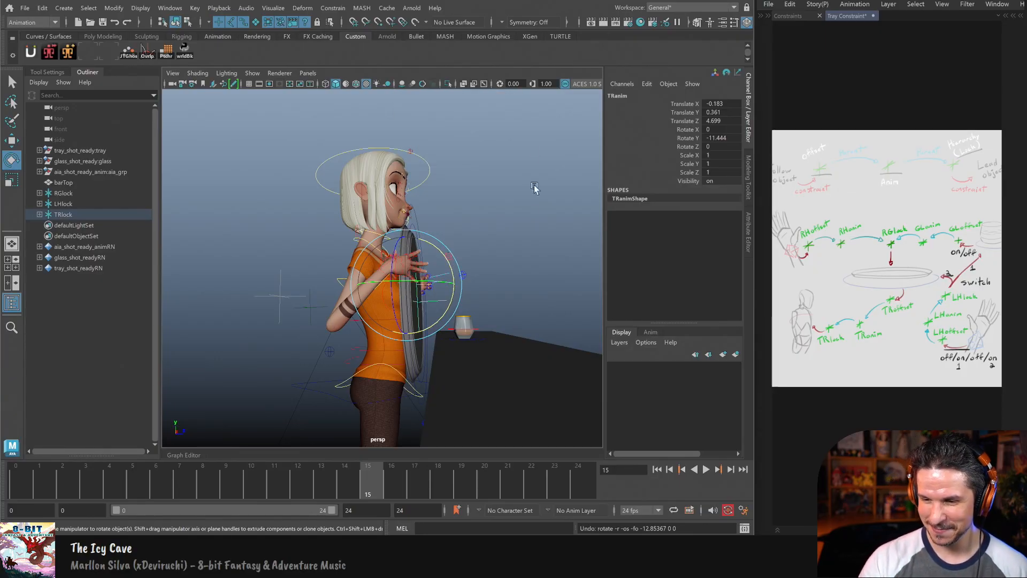
alt+drag(543, 300, 436, 350)
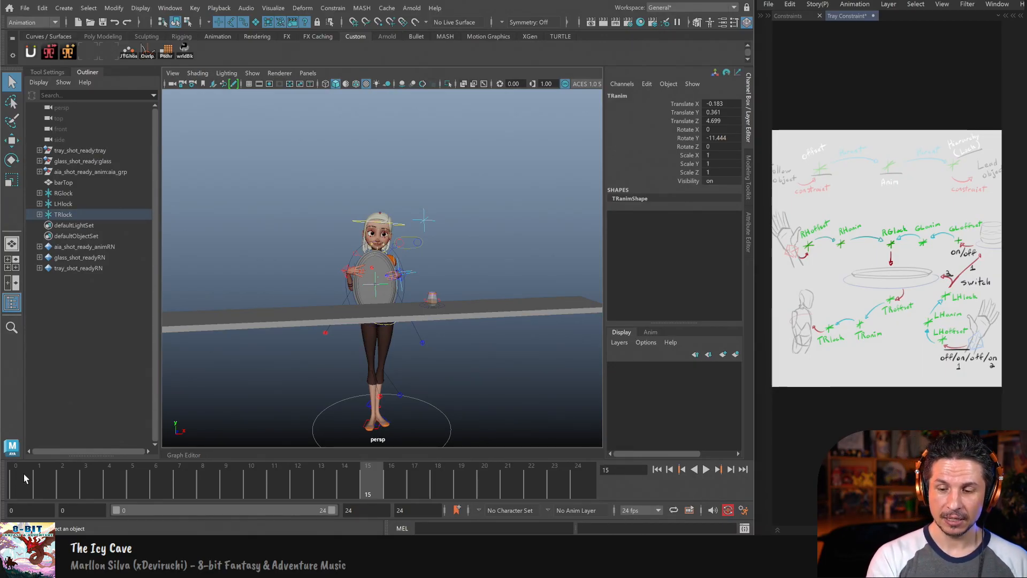
click(16, 479)
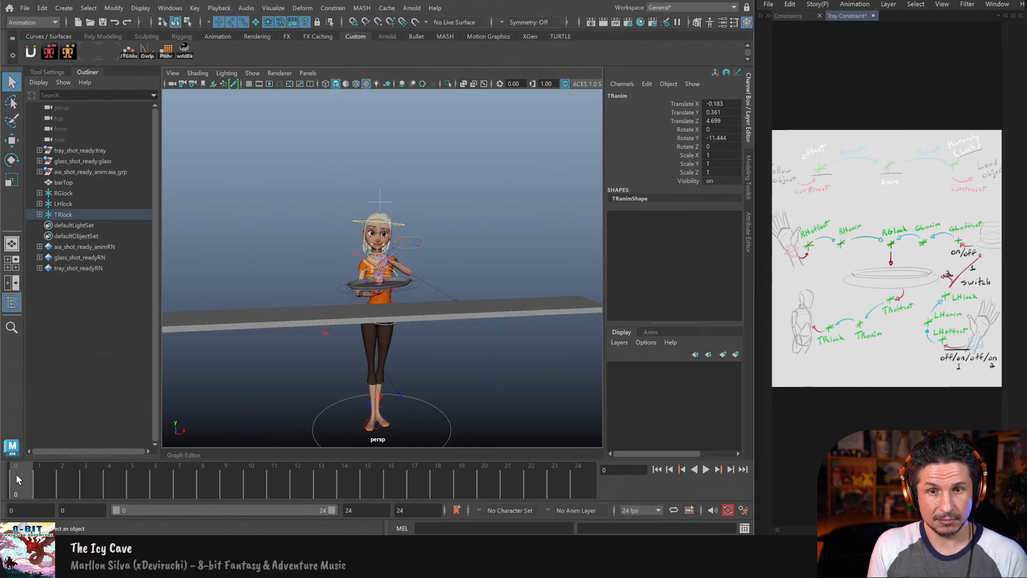
click(331, 481)
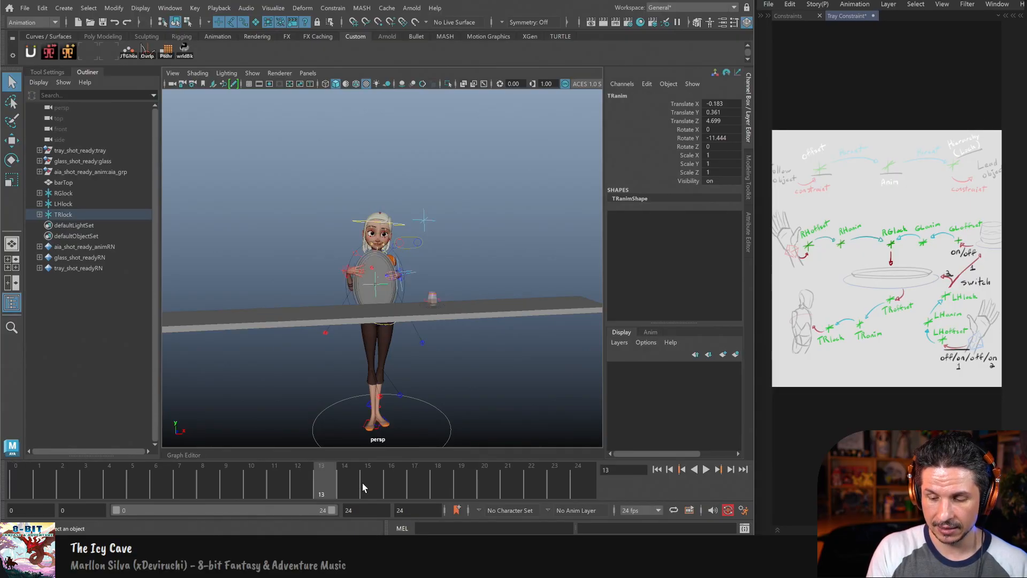
click(373, 480)
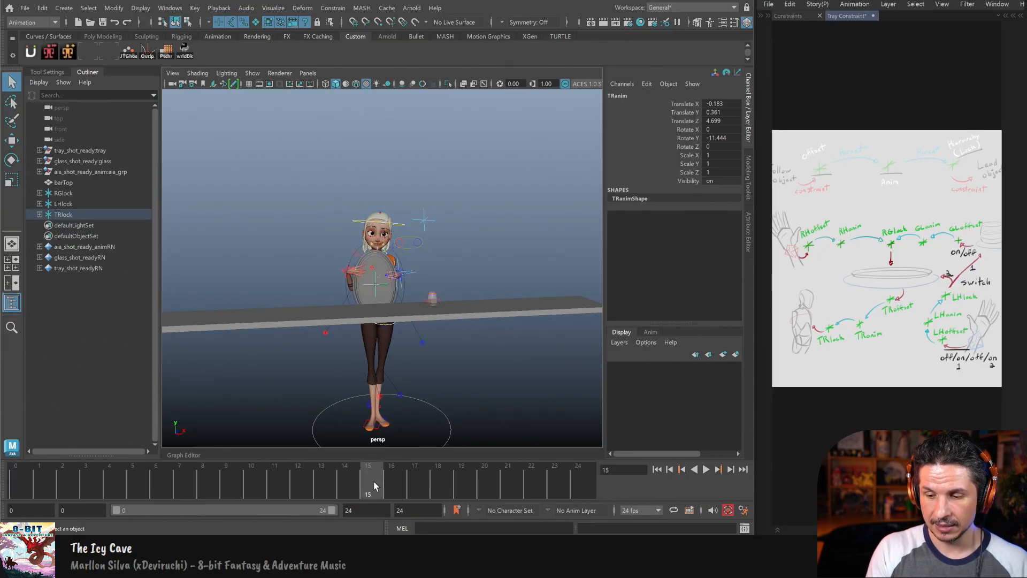
Step: Key all channels of TRlock at frame 15 and set its Visibility to 0 at frame 14
click(67, 215)
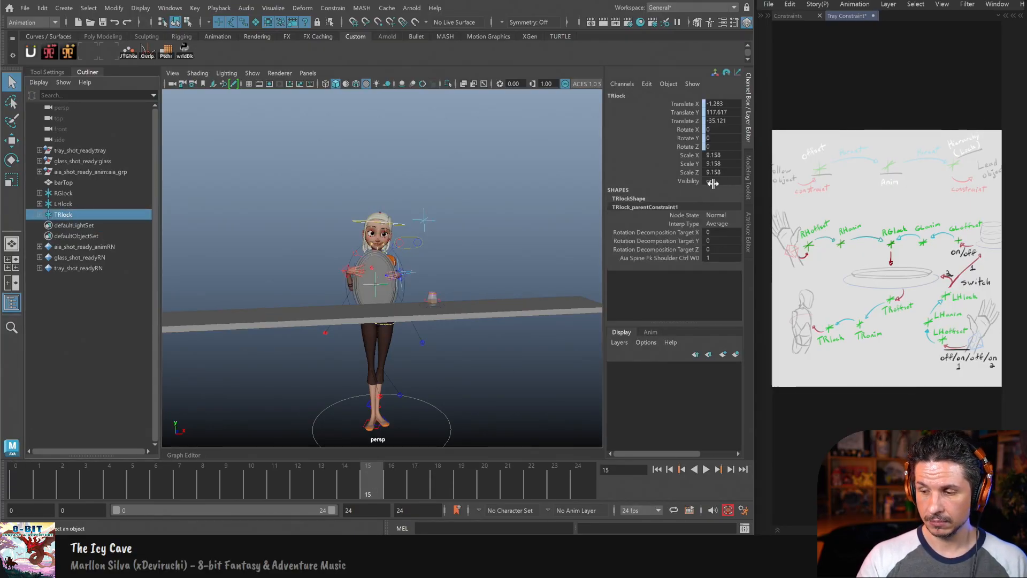
key(s)
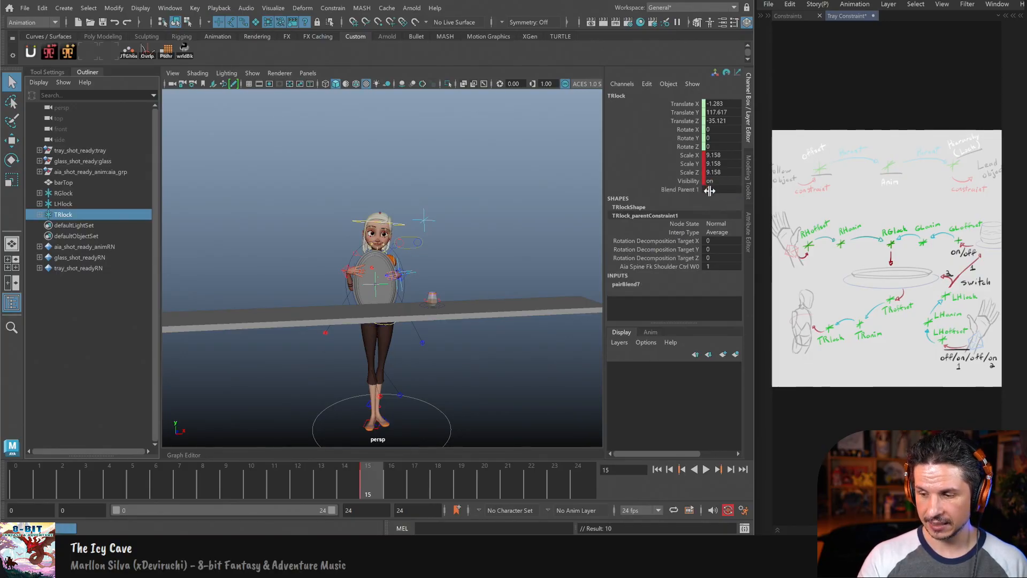
click(345, 471)
drag(720, 189, 734, 183)
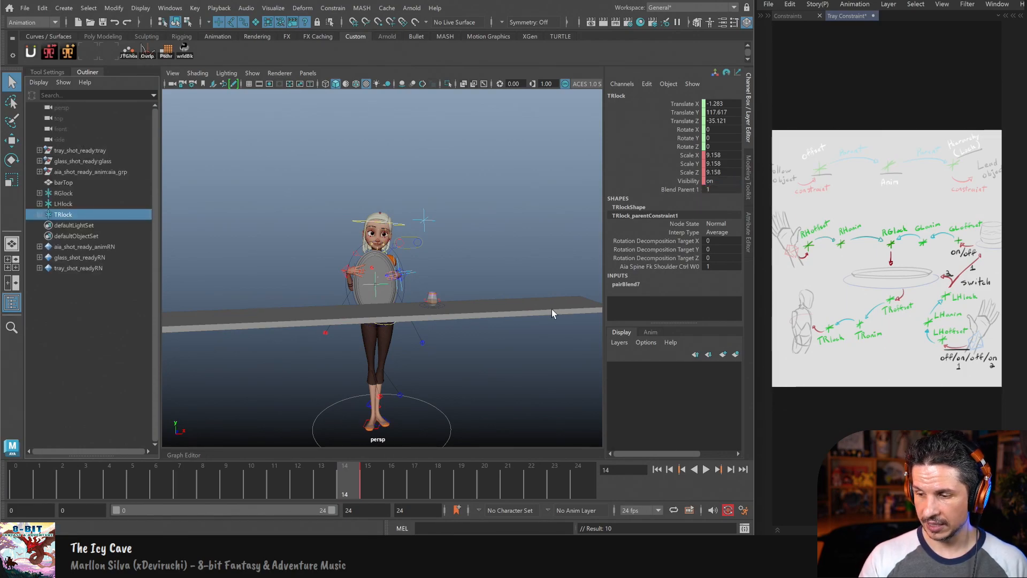
click(721, 181)
text(0)
key(Return)
Step: Review the locators around the character at frames 0 and 2 with LHlock selected
drag(321, 484, 20, 468)
alt+middle_drag(397, 341, 404, 377)
alt+right_drag(404, 377, 487, 367)
alt+drag(487, 367, 429, 346)
alt+right_drag(429, 345, 461, 362)
alt+drag(461, 362, 417, 391)
click(72, 203)
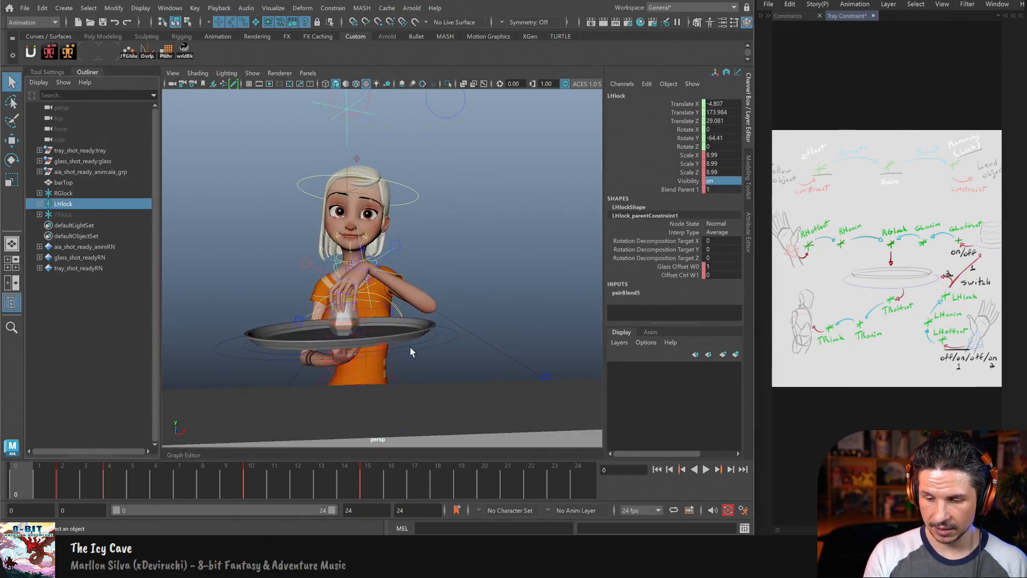
drag(115, 470, 72, 470)
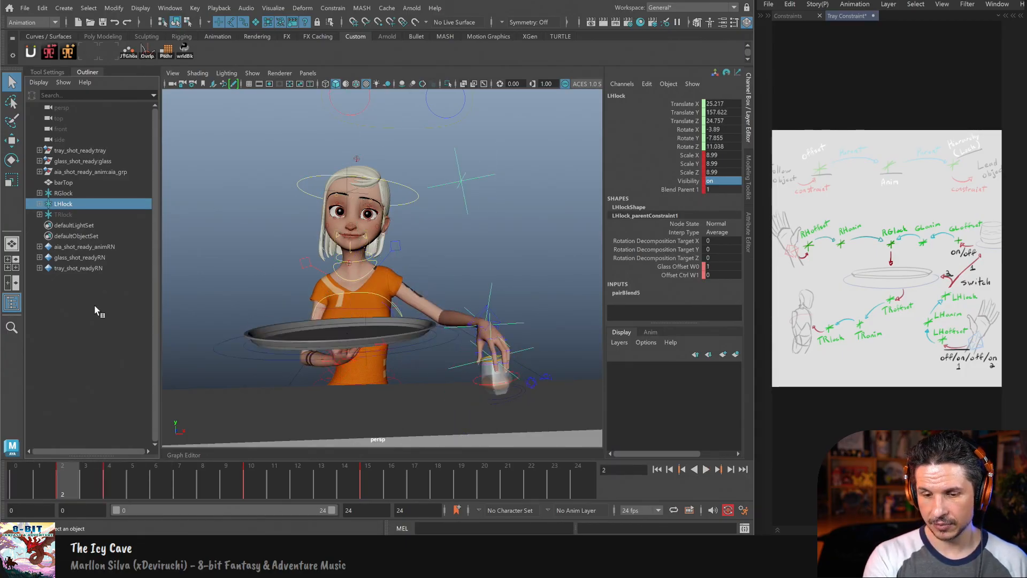
Step: Expand RGlock's hierarchy and check GLanim's keyed visibility from frame 1 through frame 10
click(39, 193)
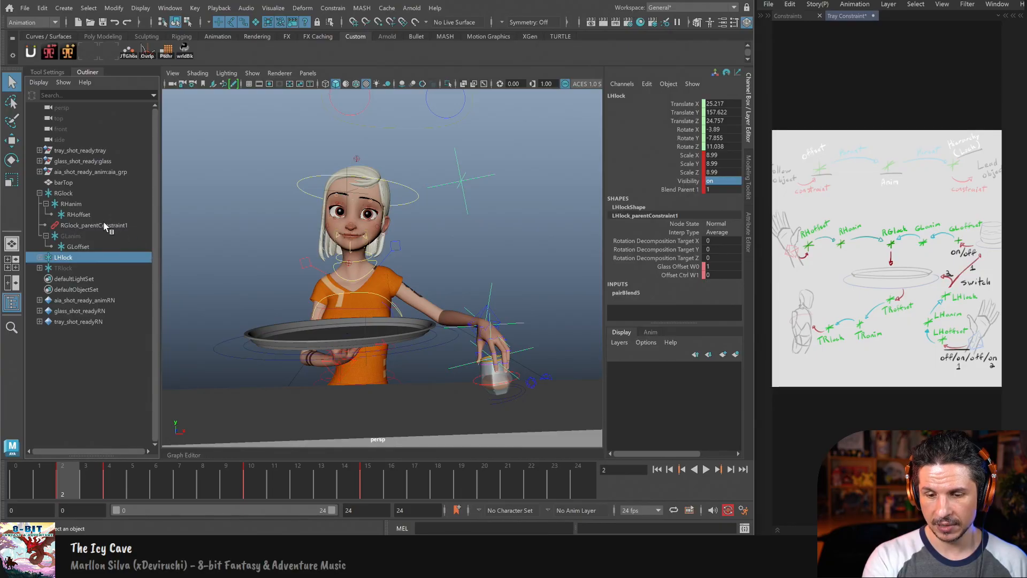
click(88, 234)
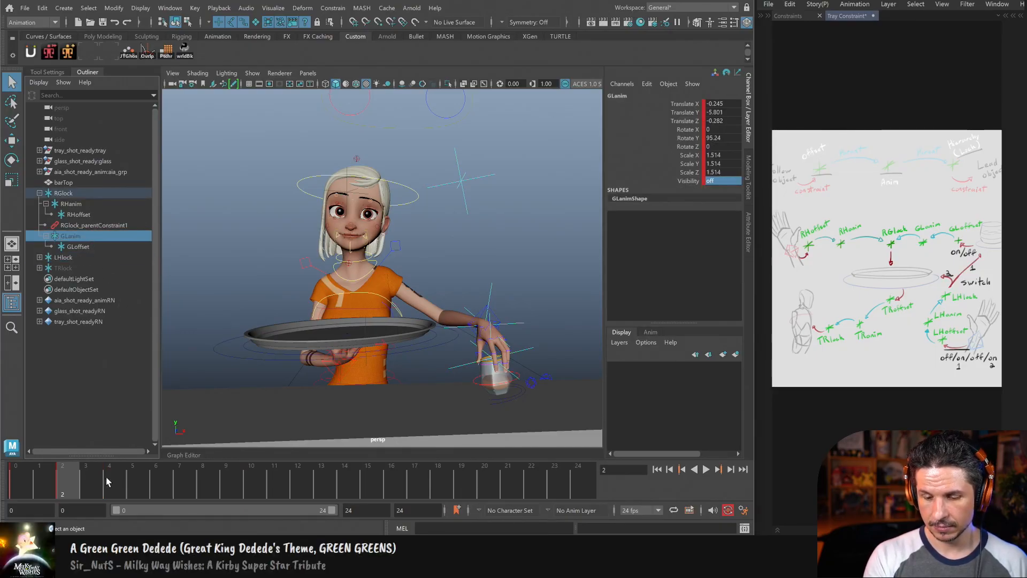
drag(54, 478, 39, 461)
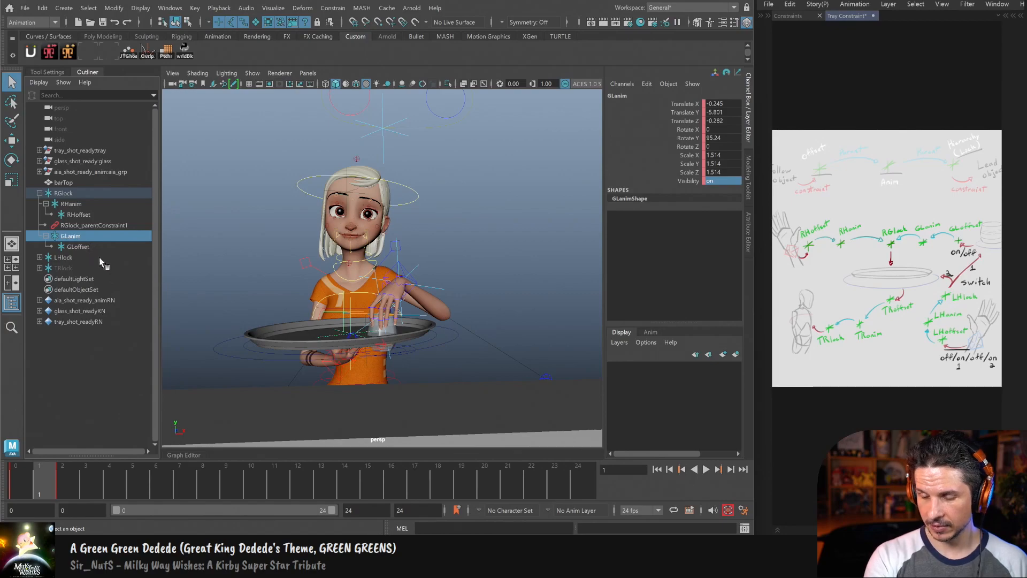
drag(303, 480, 277, 486)
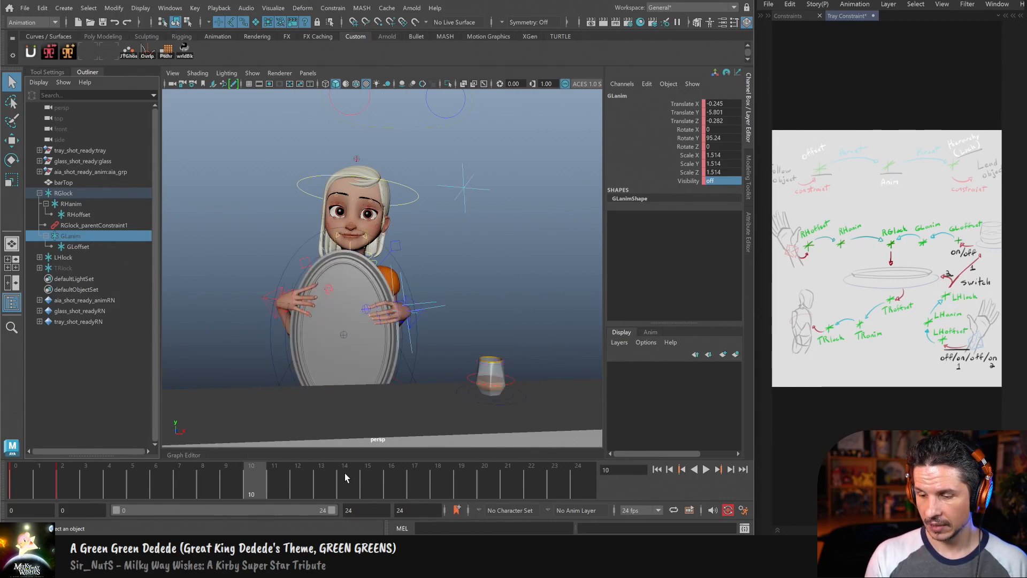
alt+drag(525, 335, 442, 349)
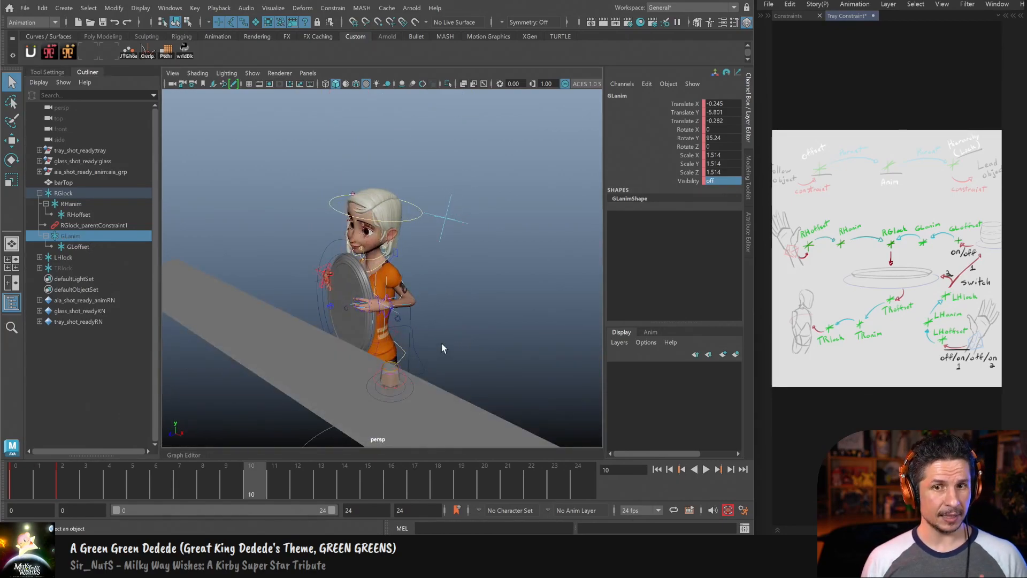
Step: Expand LHlock's hierarchy at frame 0 and compare the LHlock and RGlock locators around the character
click(22, 474)
click(76, 258)
click(39, 257)
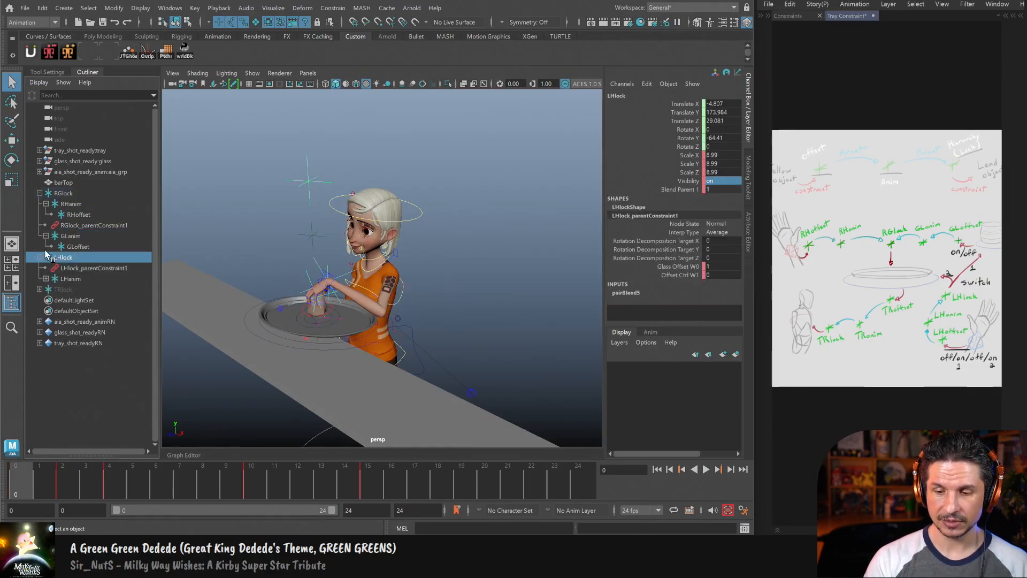
alt+drag(455, 341, 482, 358)
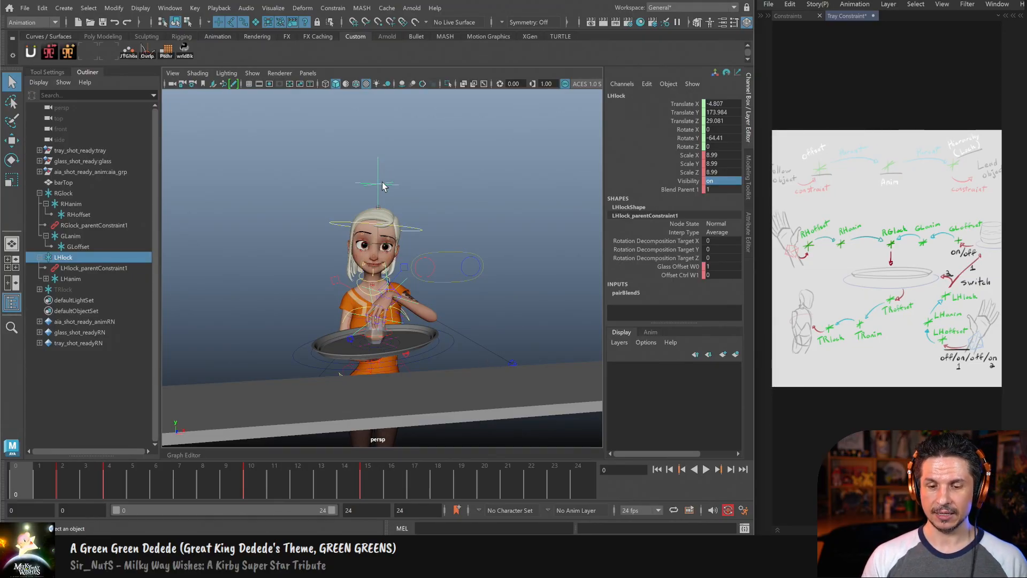
click(72, 193)
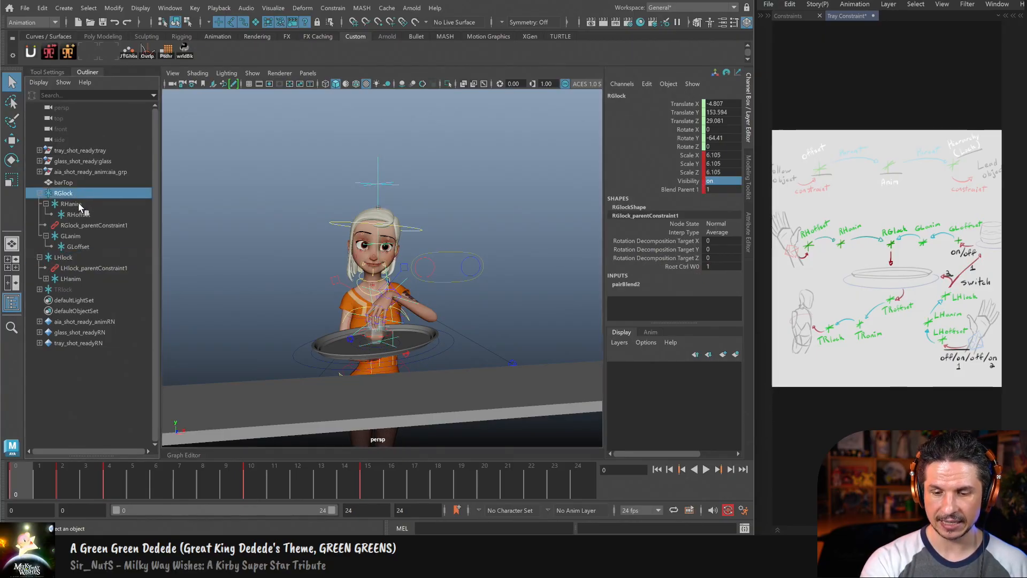
alt+drag(359, 298, 321, 303)
alt+right_drag(375, 305, 463, 329)
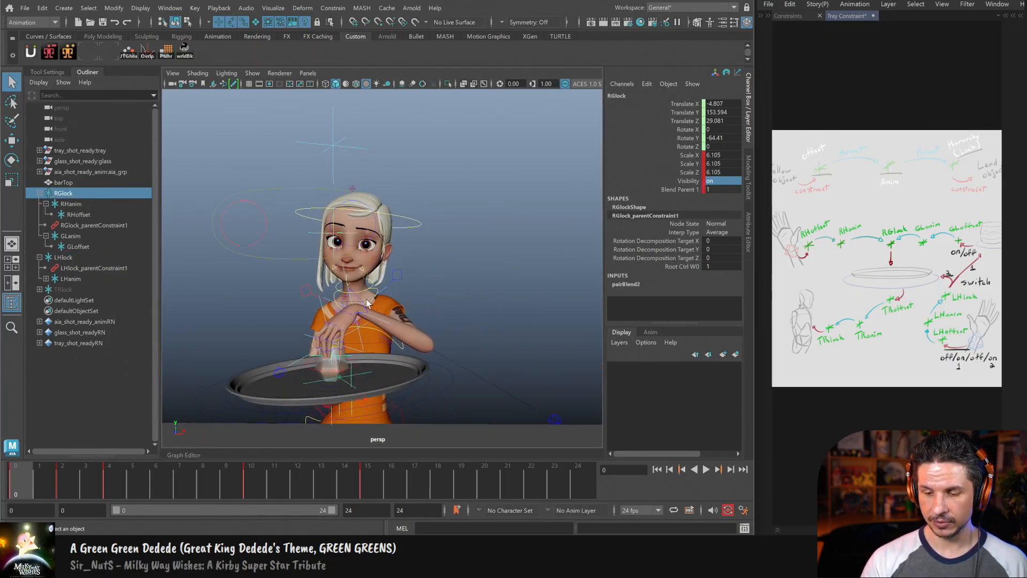
alt+drag(403, 394, 402, 378)
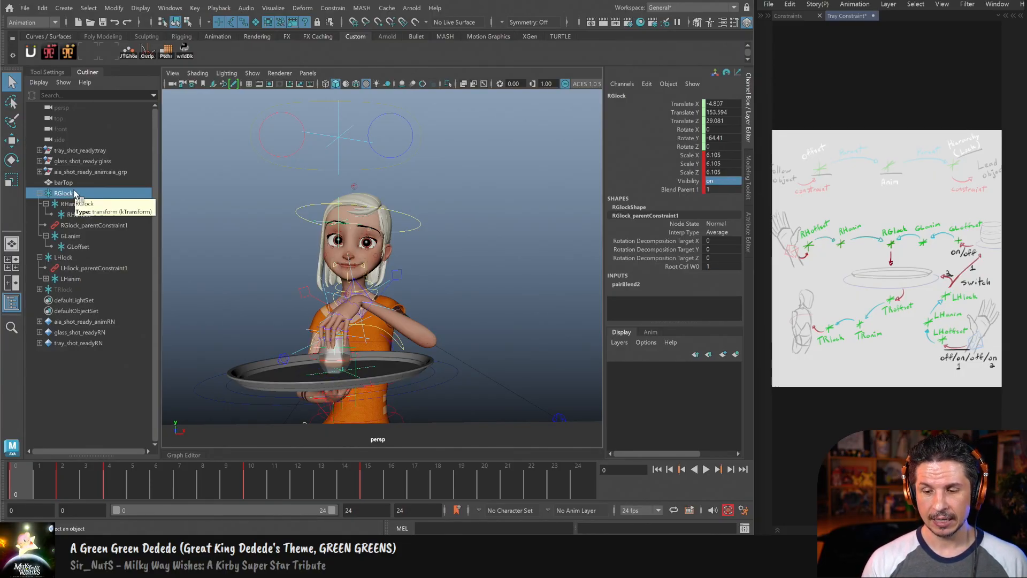
Step: Test RGlock's Blend Parent 1 at 0 and 1 on frame 0, and undo the last change
click(711, 189)
text(0)
key(Return)
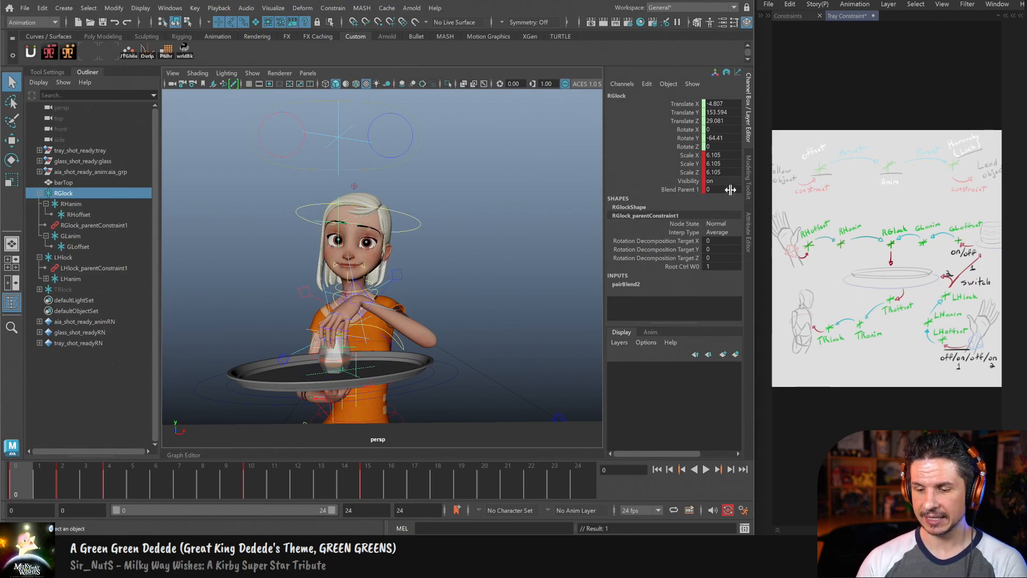
click(719, 189)
text(1)
key(Return)
click(722, 189)
alt+drag(509, 305, 507, 304)
key(ctrl+z)
Step: Set RGlock's Visibility to 0 to hide its whole hierarchy, and set it back to 1
click(725, 180)
text(0)
key(Return)
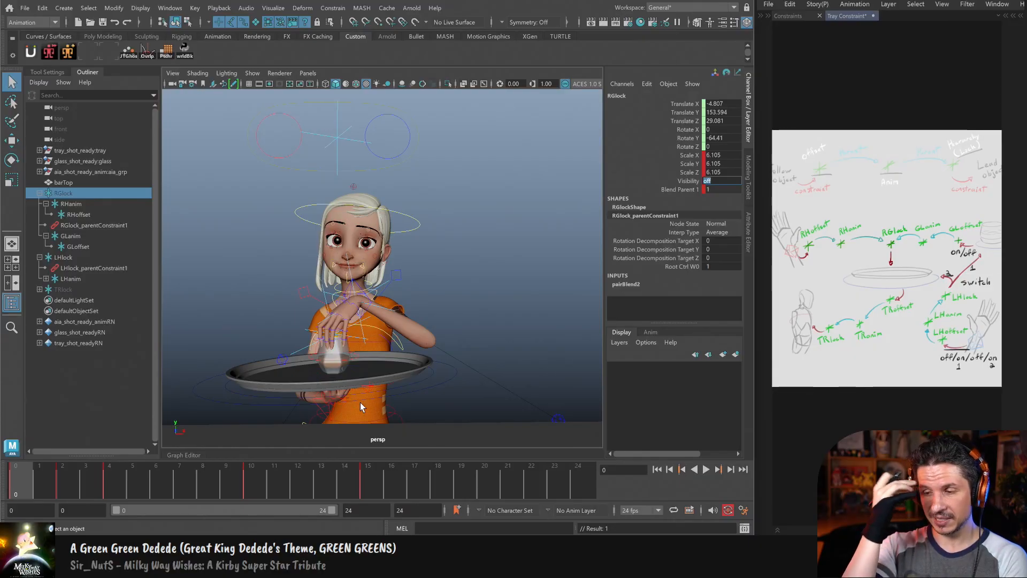
text(1)
key(Return)
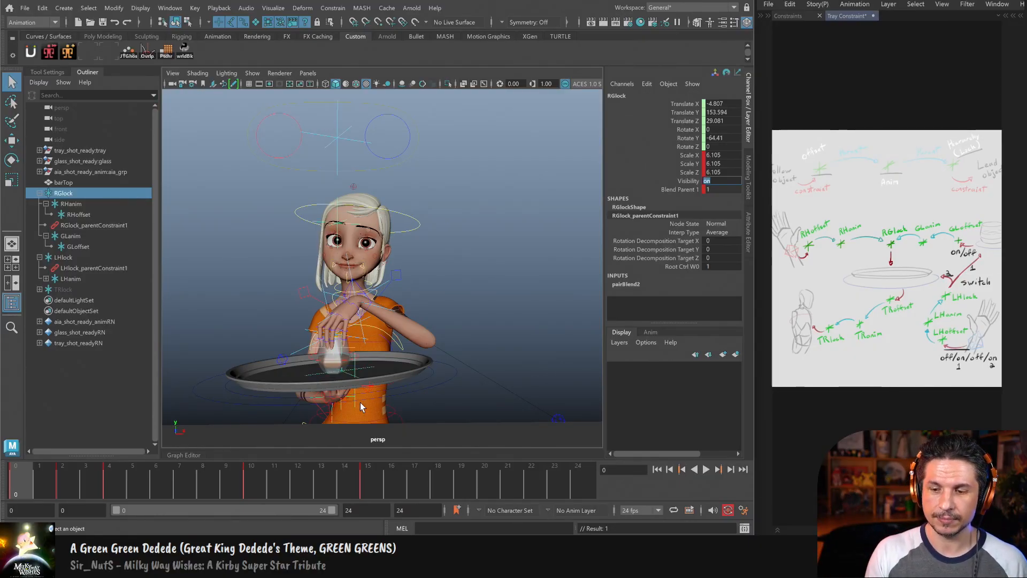
Step: Try toggling Visibility on LHlock's shape node instead of its transform, and undo the changes
click(365, 137)
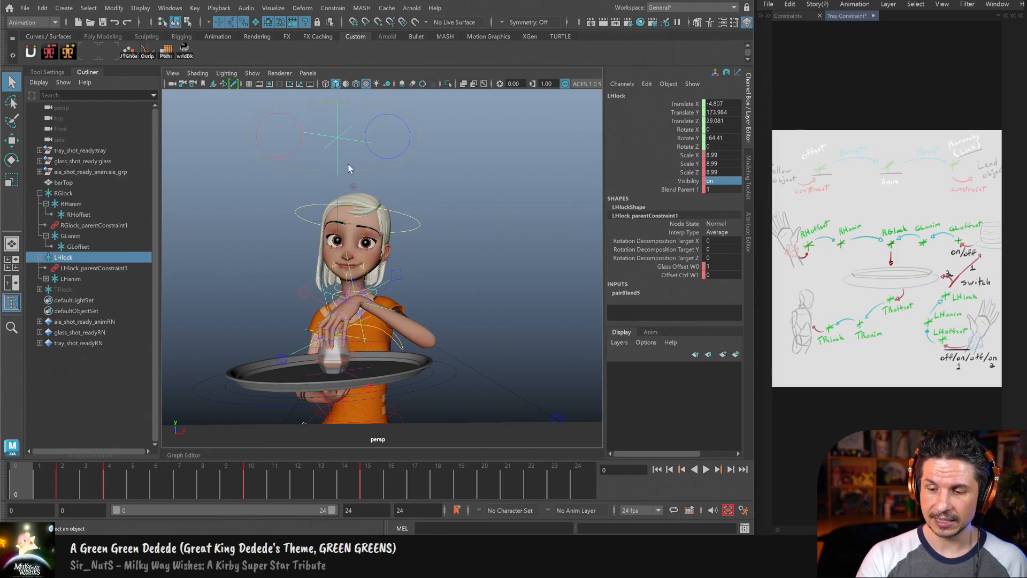
key(ctrl+a)
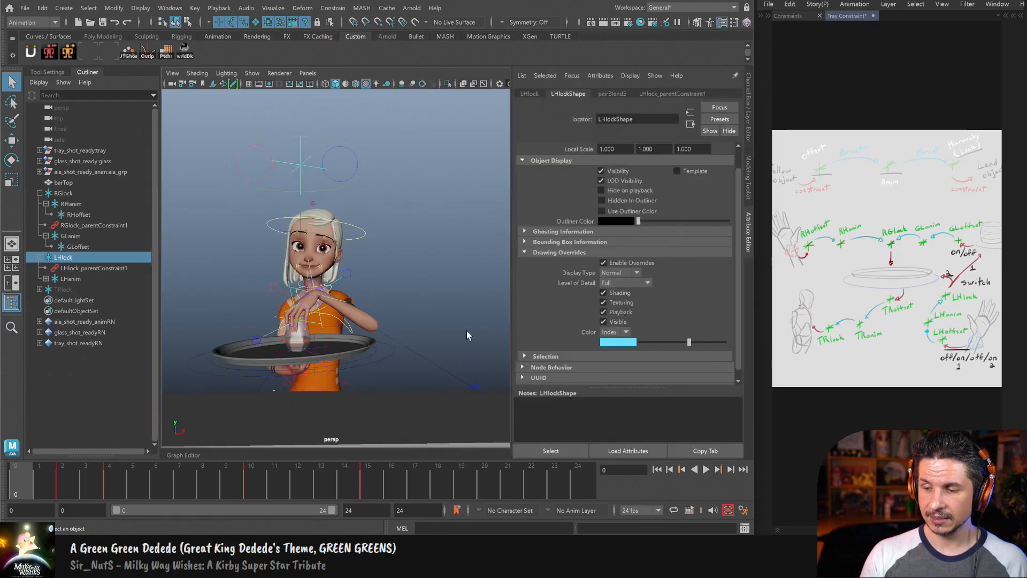
click(613, 171)
click(615, 170)
alt+drag(433, 298, 474, 261)
click(602, 172)
alt+drag(294, 291, 437, 303)
click(749, 126)
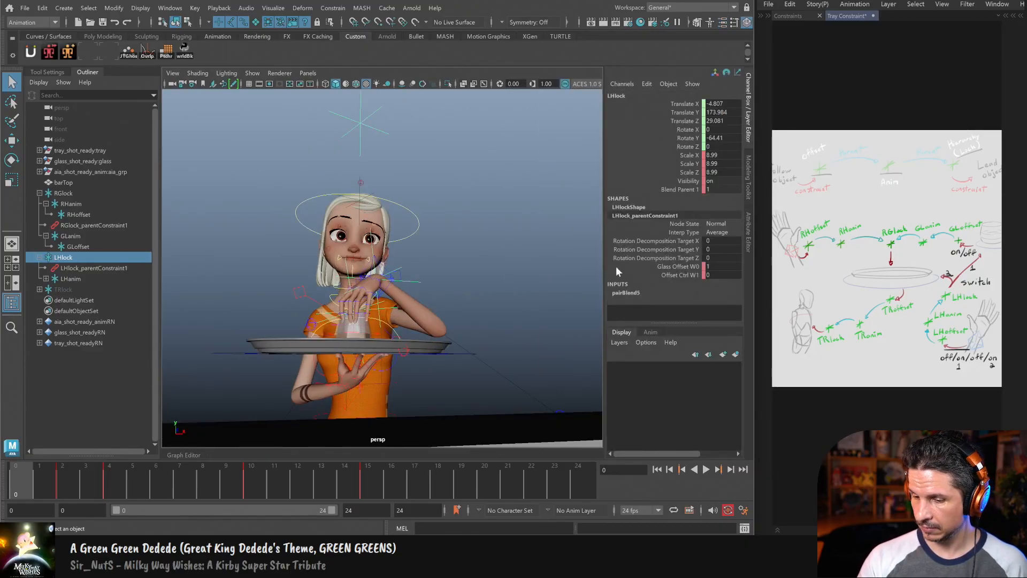
key(ctrl+z)
key(ctrl+z)
key(ctrl+z)
key(ctrl+z)
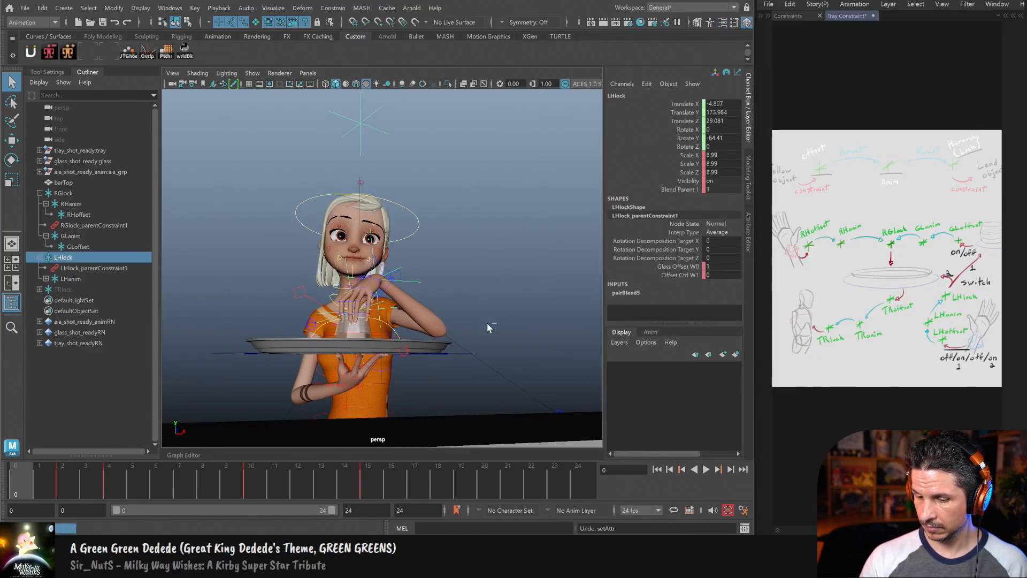
Step: Try rotating the RHoffset locator at the hand under the tray, and undo the rotation
alt+drag(306, 291, 329, 312)
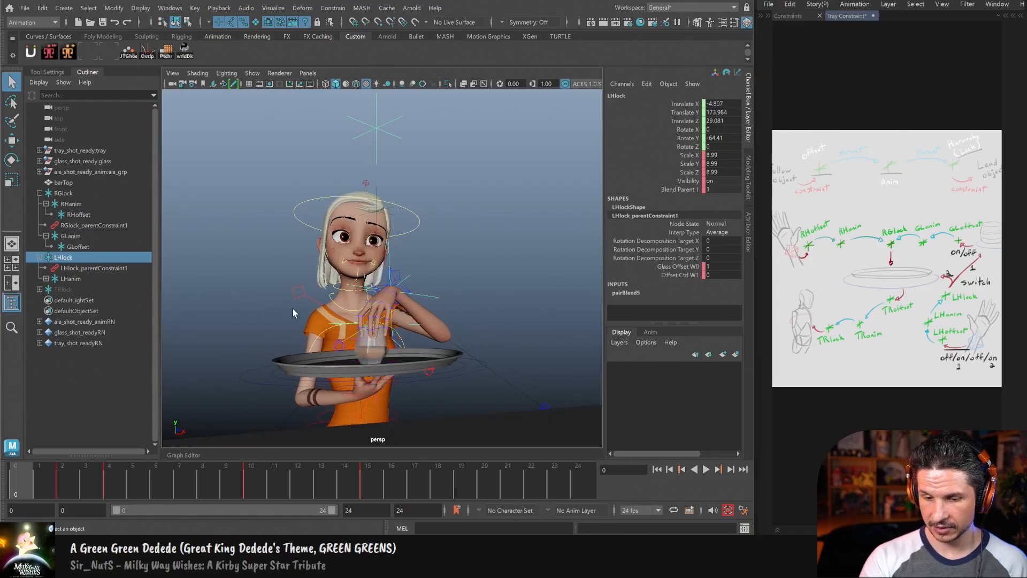
click(81, 277)
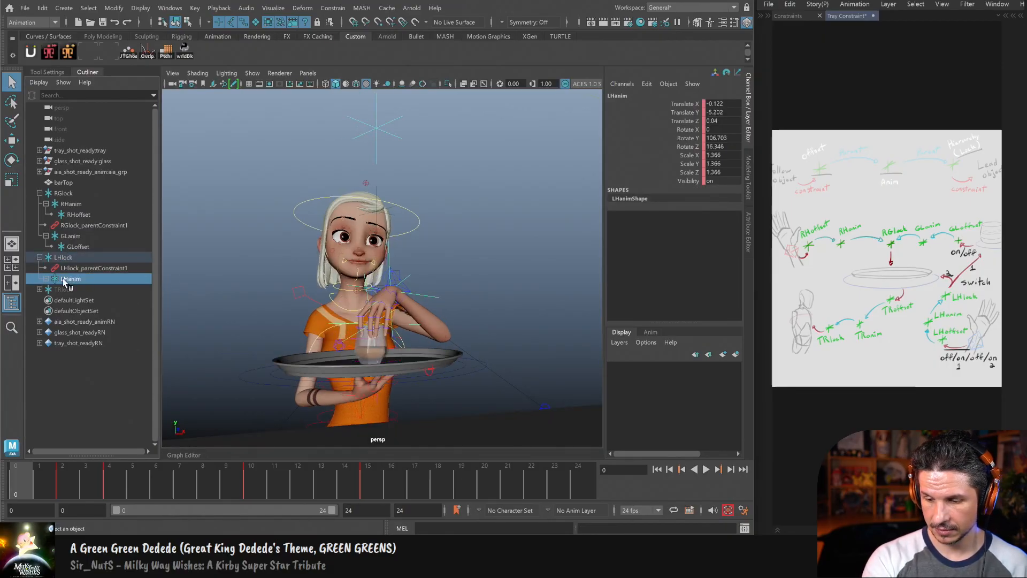
alt+drag(369, 364, 413, 325)
alt+right_drag(413, 325, 486, 383)
mouse_move(486, 383)
alt+mouse_down()
mouse_move(469, 404)
mouse_move(474, 391)
alt+mouse_up()
alt+middle_drag(474, 391, 480, 370)
mouse_move(480, 370)
alt+mouse_down()
mouse_move(441, 386)
mouse_move(466, 359)
alt+mouse_up()
click(407, 402)
key(e)
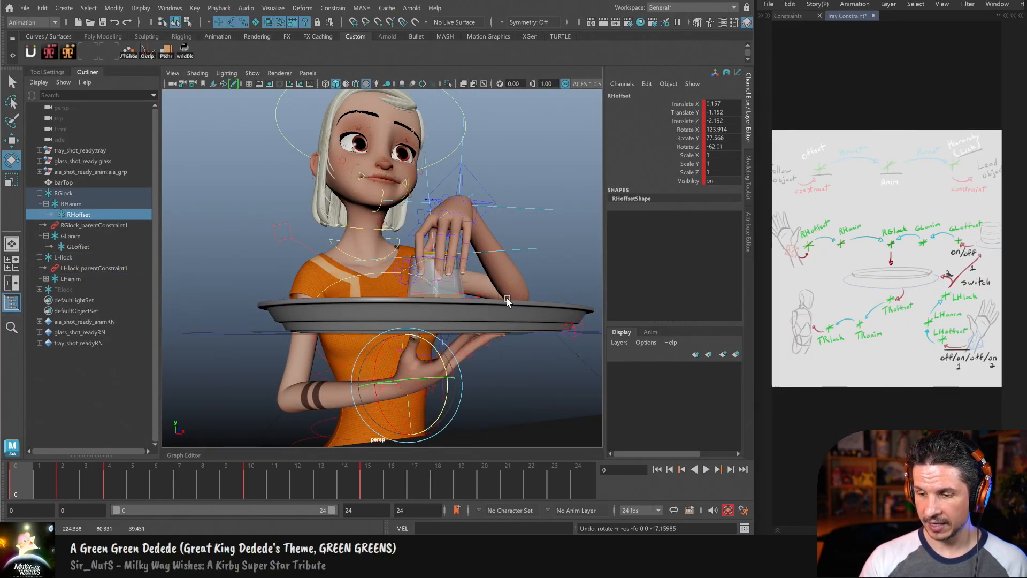
key(ctrl+z)
key(q)
Step: Select RGlock in the viewport and switch its transform Visibility between 0 and 1 twice, ending at 1
alt+right_drag(503, 141, 428, 172)
click(426, 175)
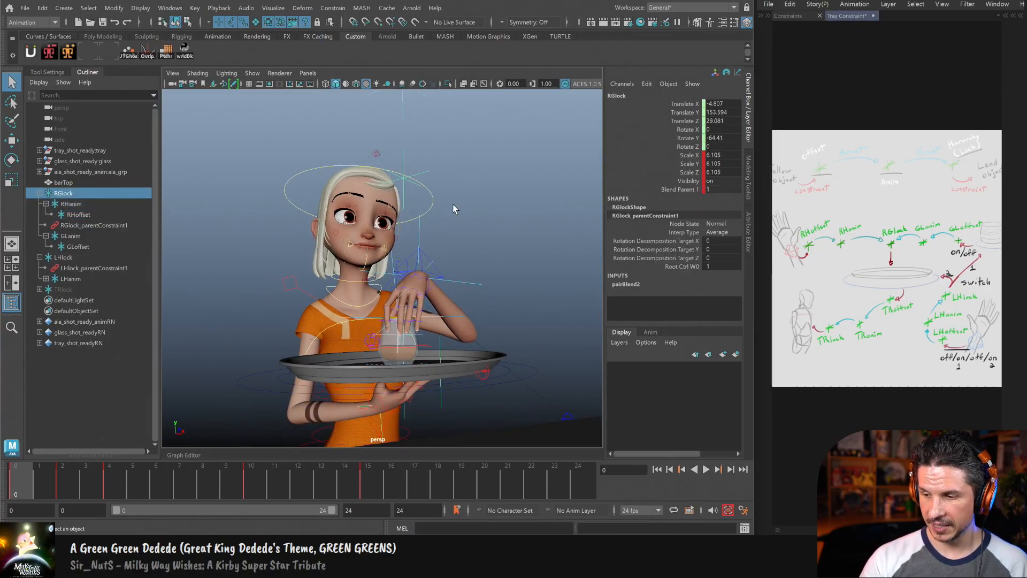
key(ctrl+a)
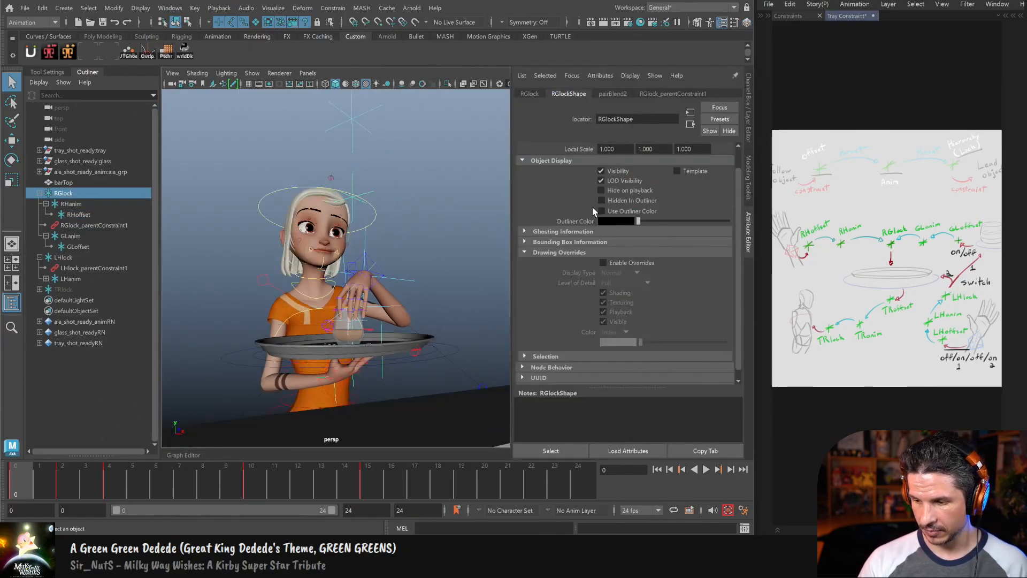
key(ctrl+a)
click(720, 182)
text(0)
key(Return)
text(1)
key(Return)
text(0)
key(Return)
text(1)
key(Return)
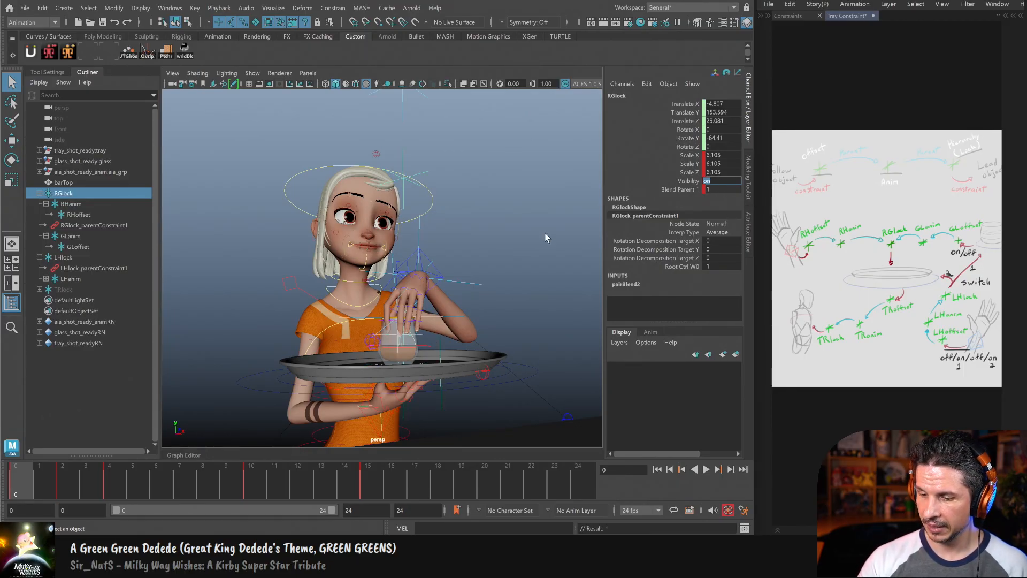
Step: Turn off Visibility on the shape nodes of RGlock and LHlock, keeping their transforms' Visibility on
key(ctrl+a)
click(621, 170)
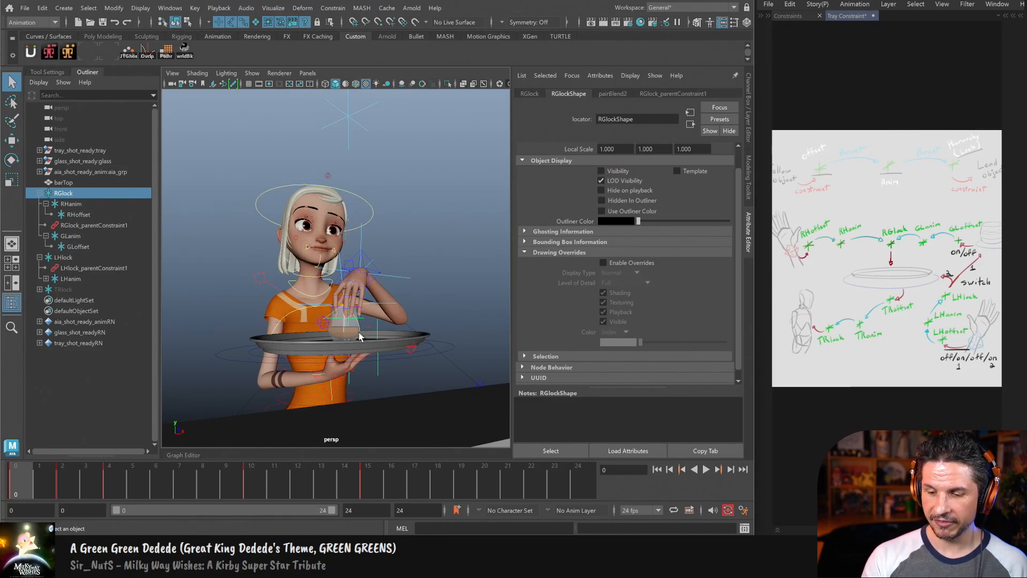
key(Right)
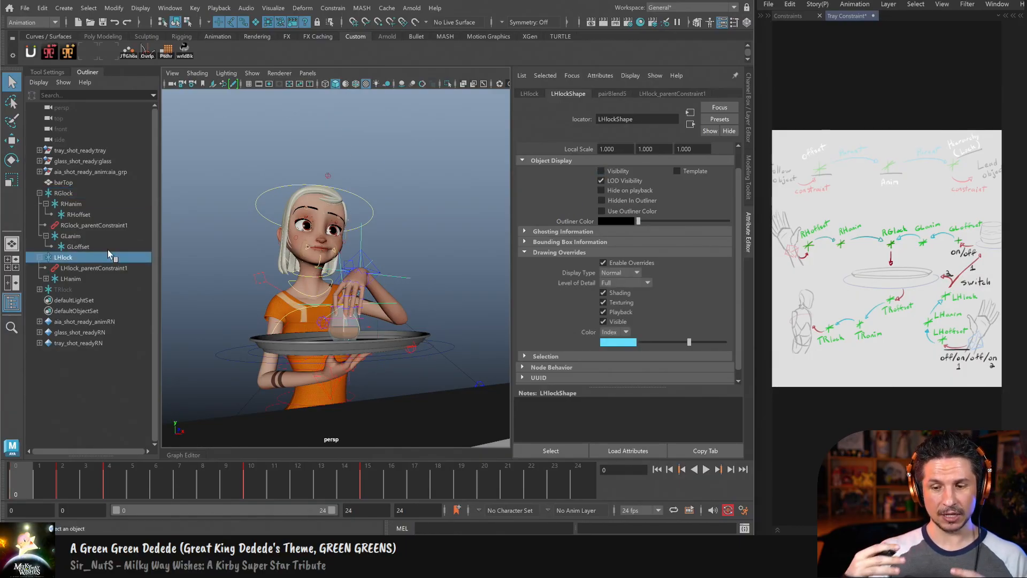
alt+drag(359, 337, 409, 326)
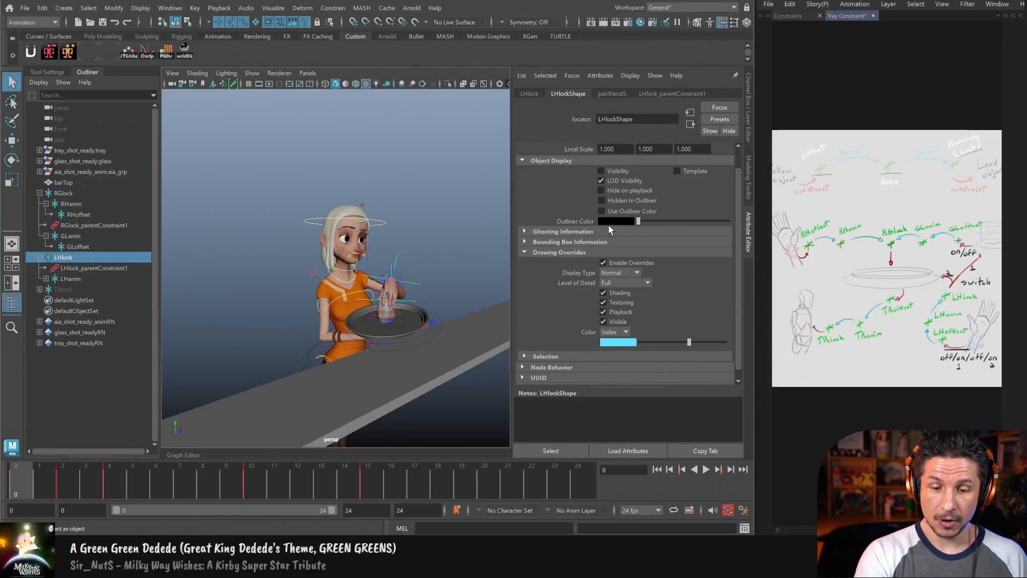
click(80, 195)
click(81, 254)
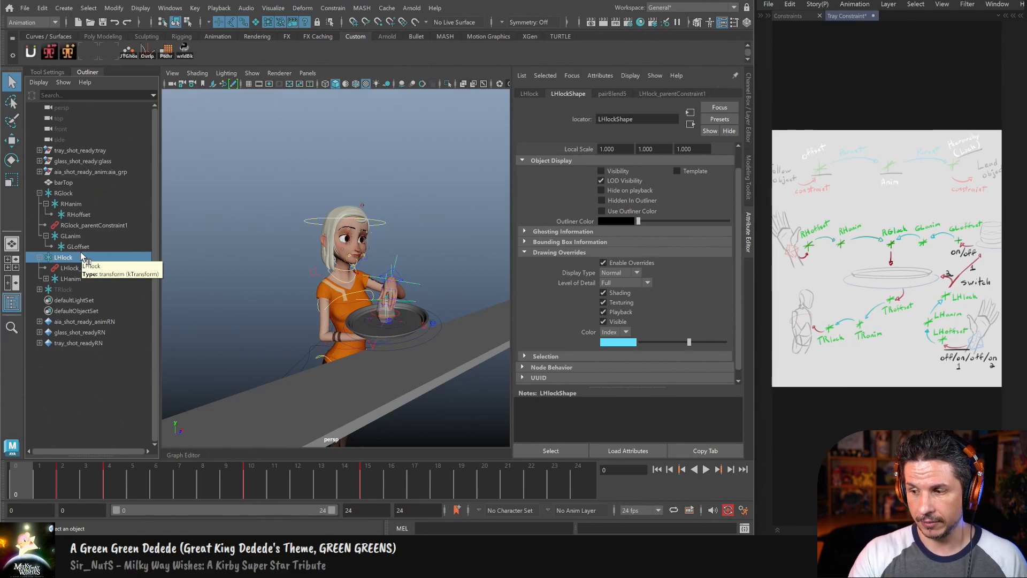
key(ctrl+a)
alt+drag(525, 332, 394, 364)
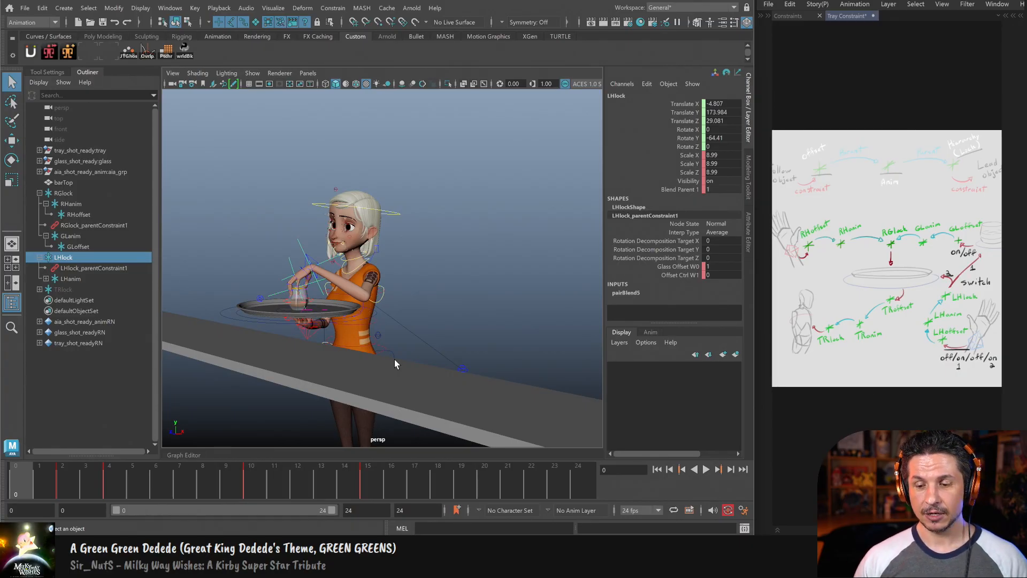
Step: Scrub the timeline and step through LHlock's keyed frames to check which locators display
drag(49, 474, 264, 475)
key(comma)
key(comma)
key(comma)
key(comma)
key(period)
key(period)
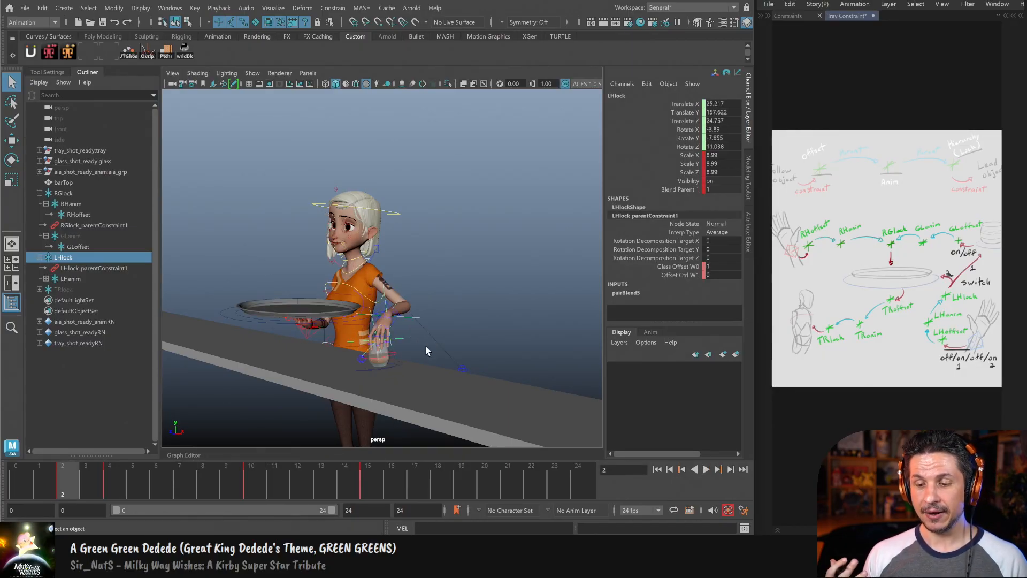
Step: Turn off Visibility on TRlock's shape node at frame 15
key(comma)
click(407, 296)
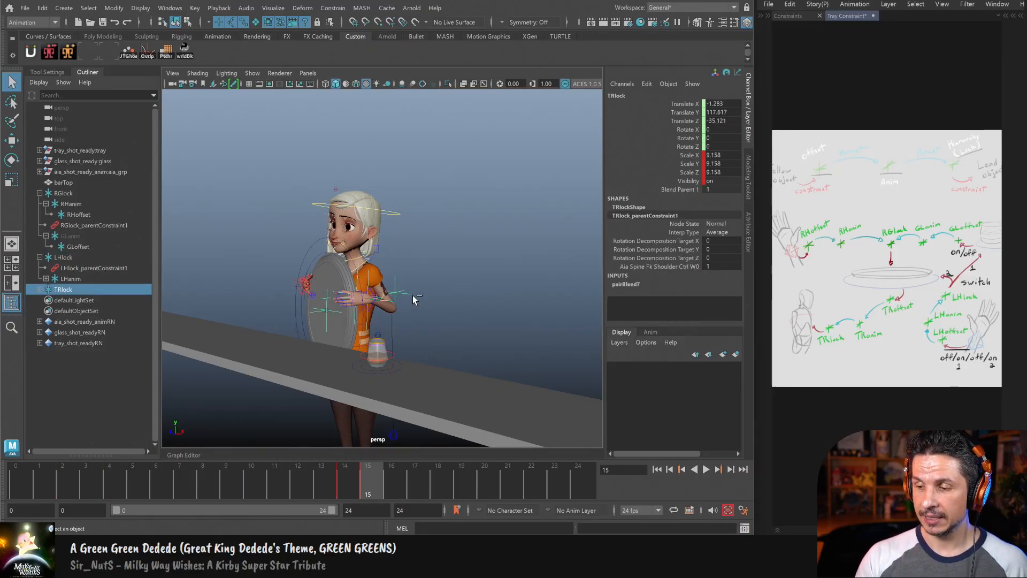
key(ctrl+a)
key(ctrl+a)
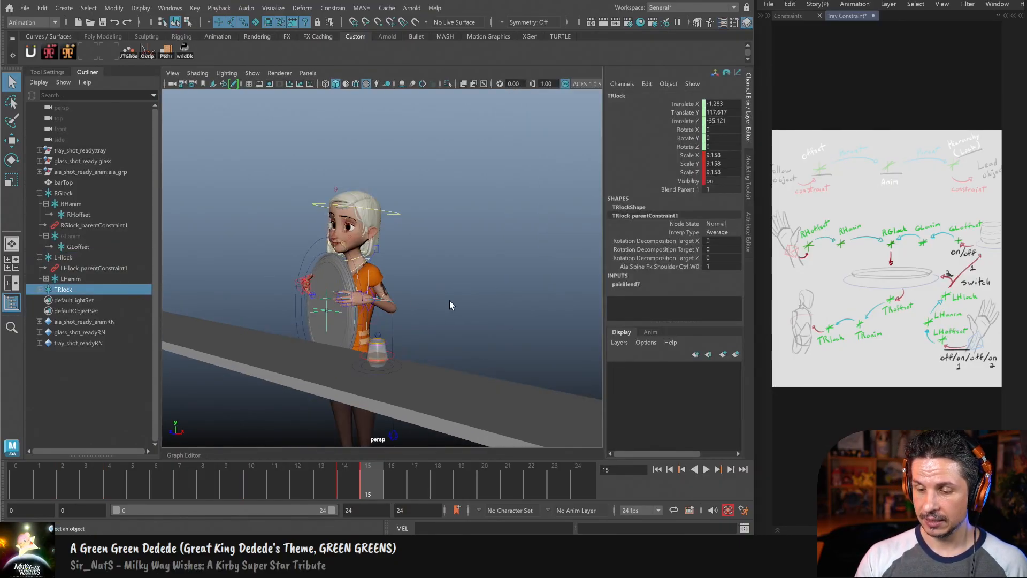
alt+drag(471, 325, 445, 340)
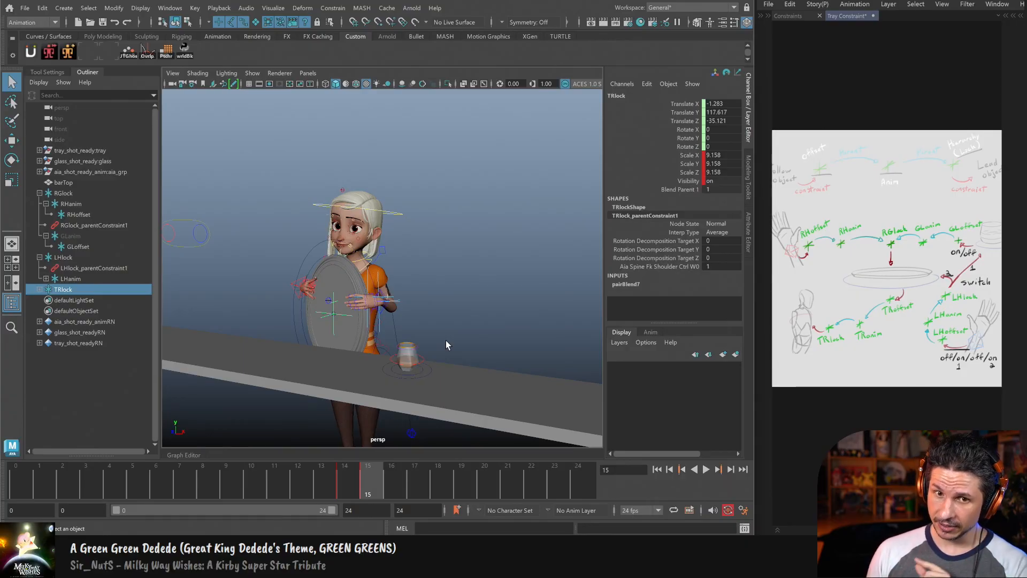
Step: Create a time slider bookmark named "LHand -> Glass" covering frames 0 to 5
drag(321, 485, 345, 477)
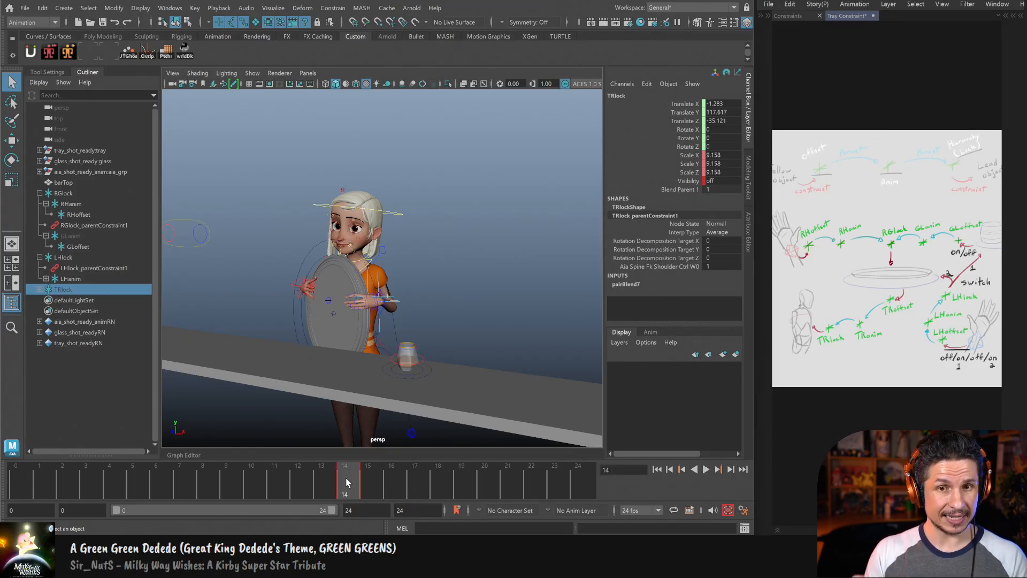
click(24, 480)
shift+drag(25, 480, 48, 481)
key(alt+v)
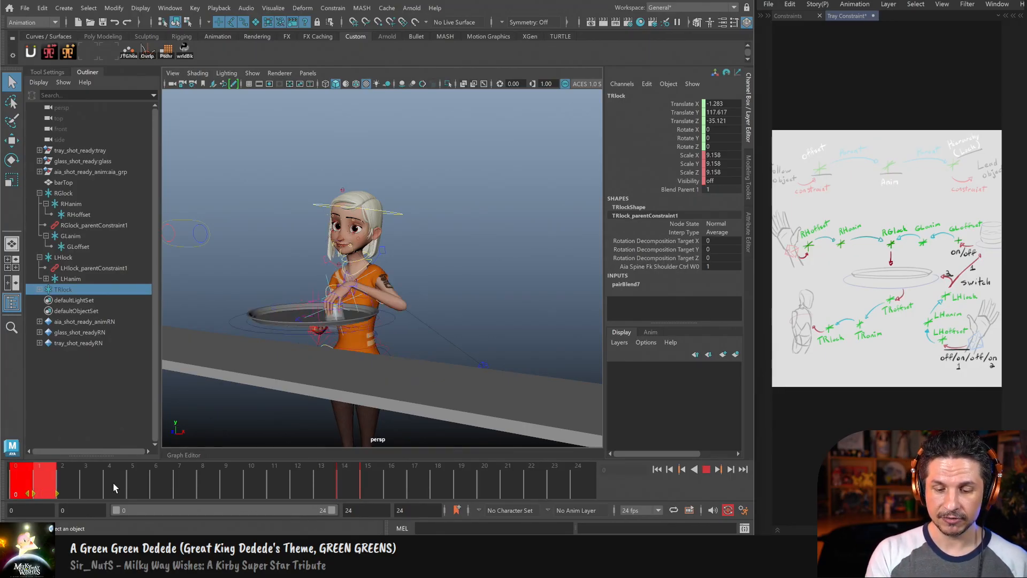
shift+drag(111, 483, 125, 482)
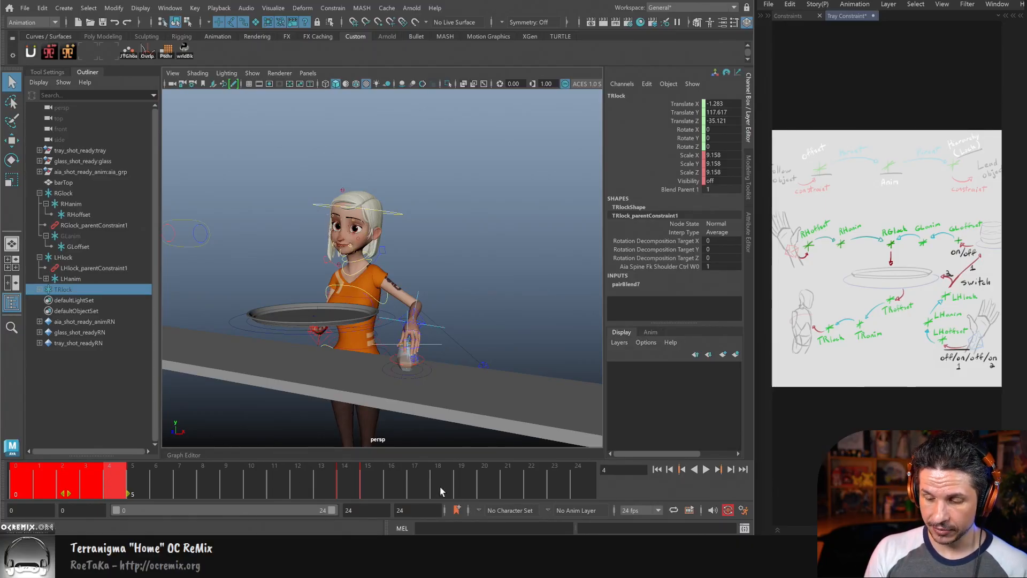
click(458, 509)
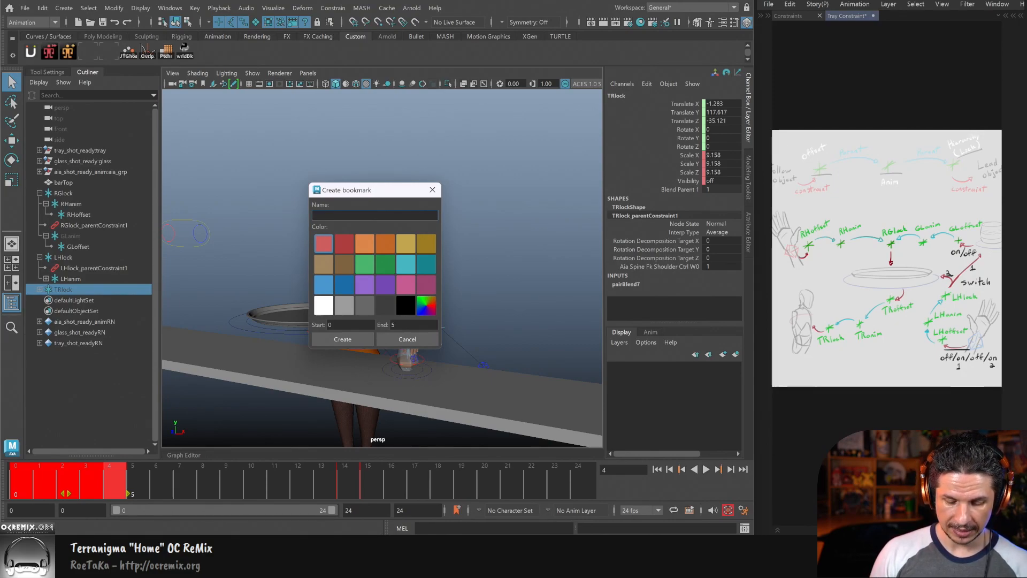
text(H)
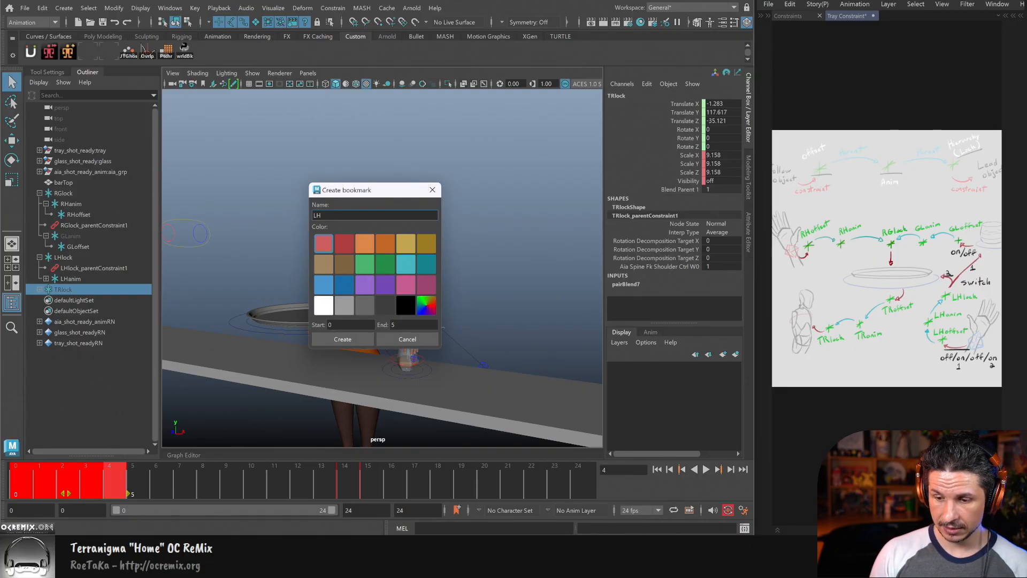
text(and -)
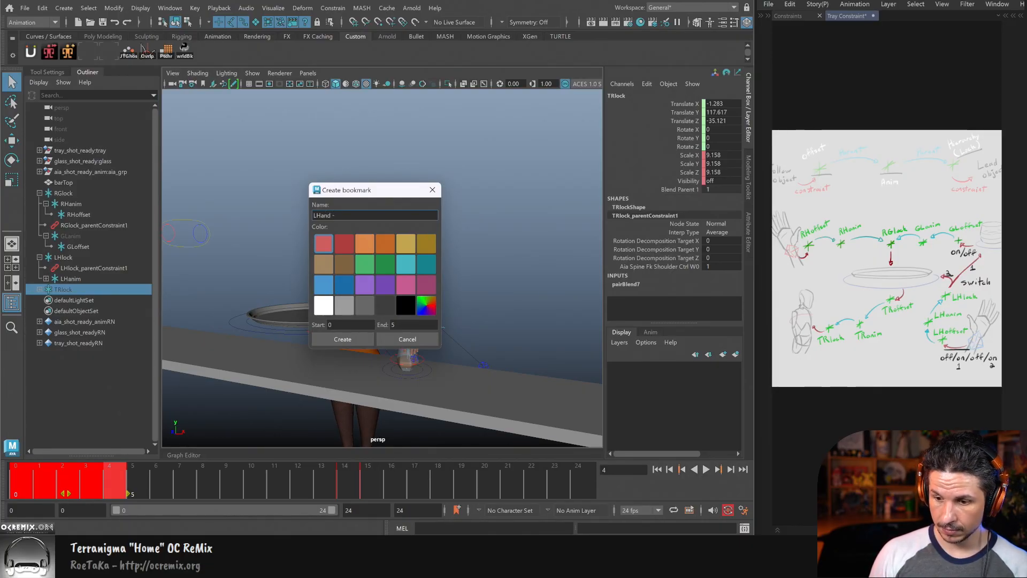
text(> Glass)
click(366, 337)
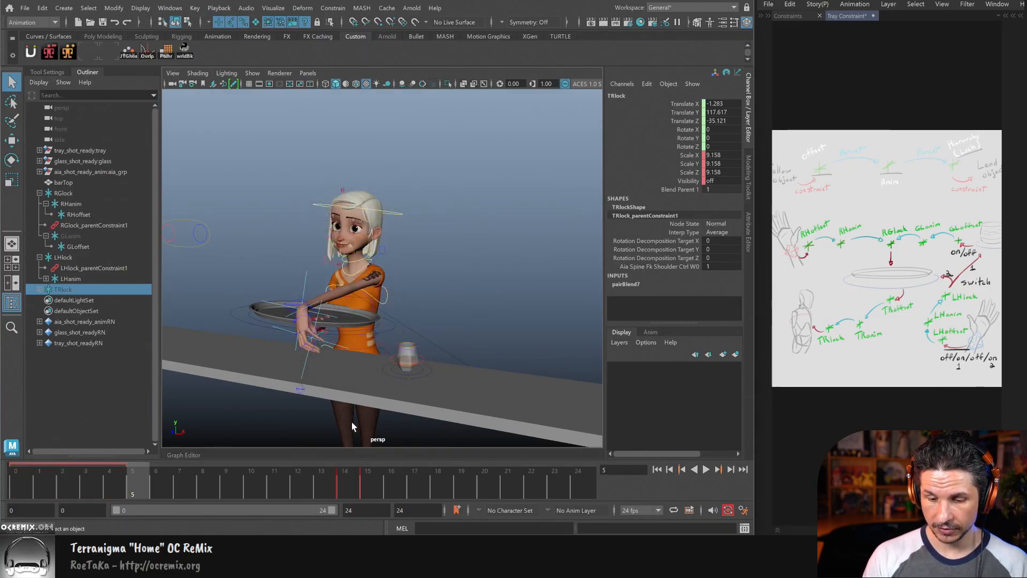
Step: Open the "LHand -> Glass" bookmark for editing to review its name, color and range, and close it
click(119, 468)
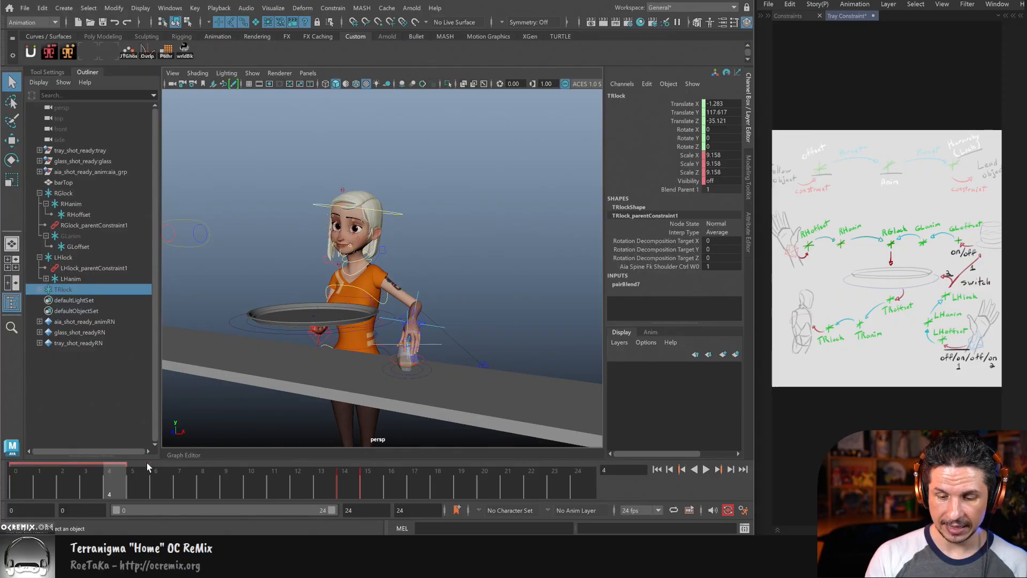
drag(270, 459, 271, 446)
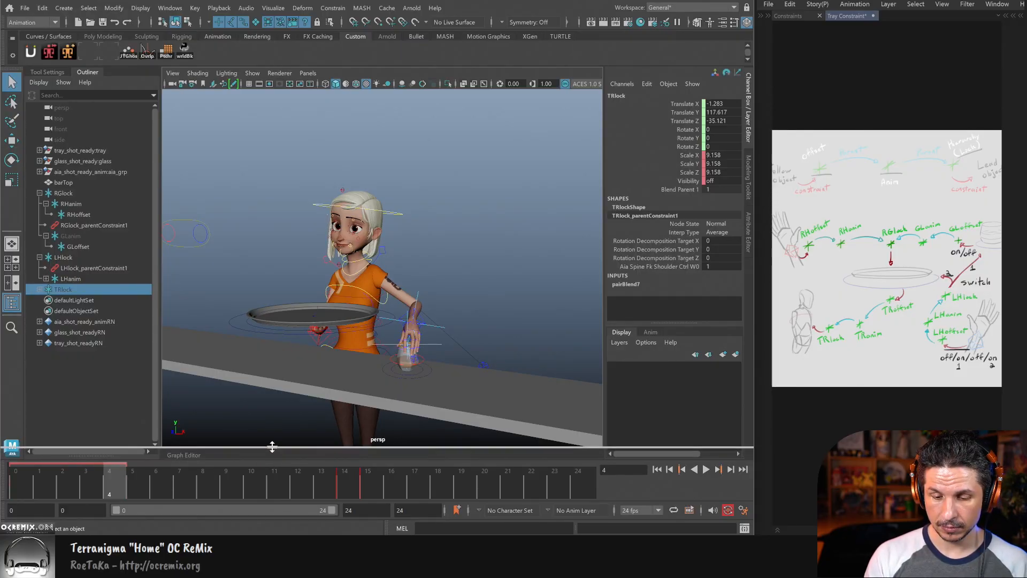
double_click(120, 454)
click(113, 451)
double_click(106, 451)
click(106, 451)
right_click(108, 450)
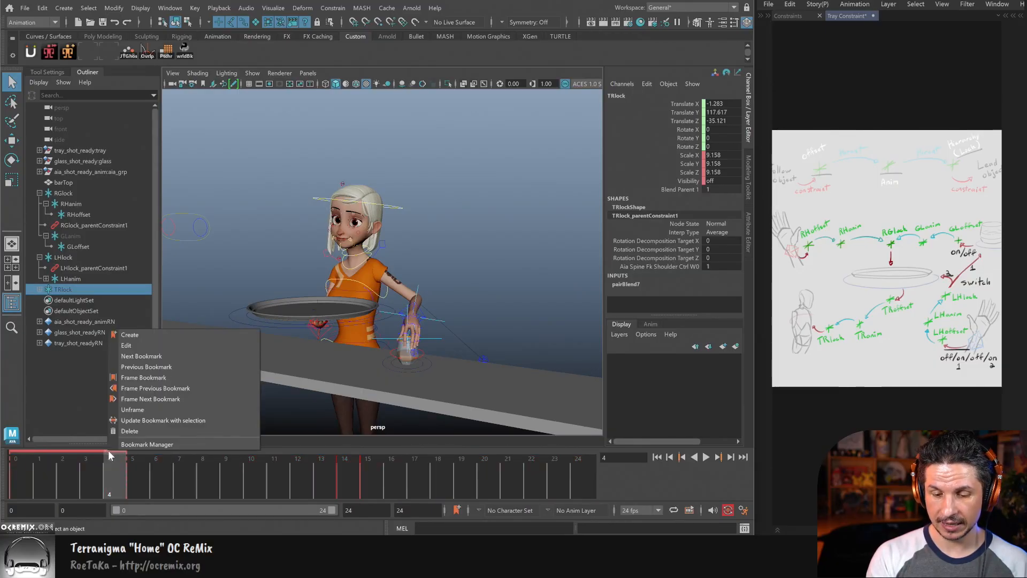
click(194, 346)
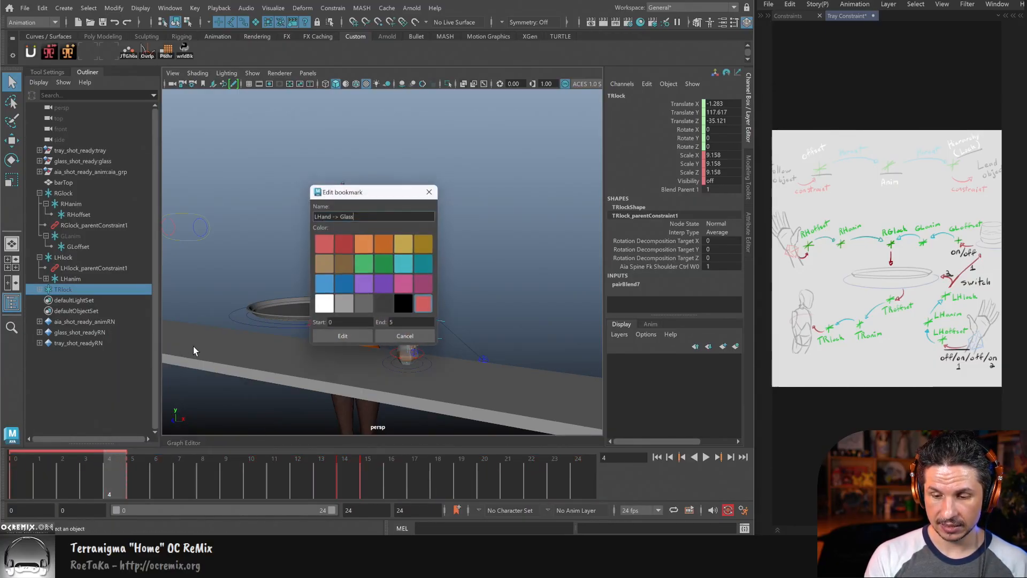
click(380, 336)
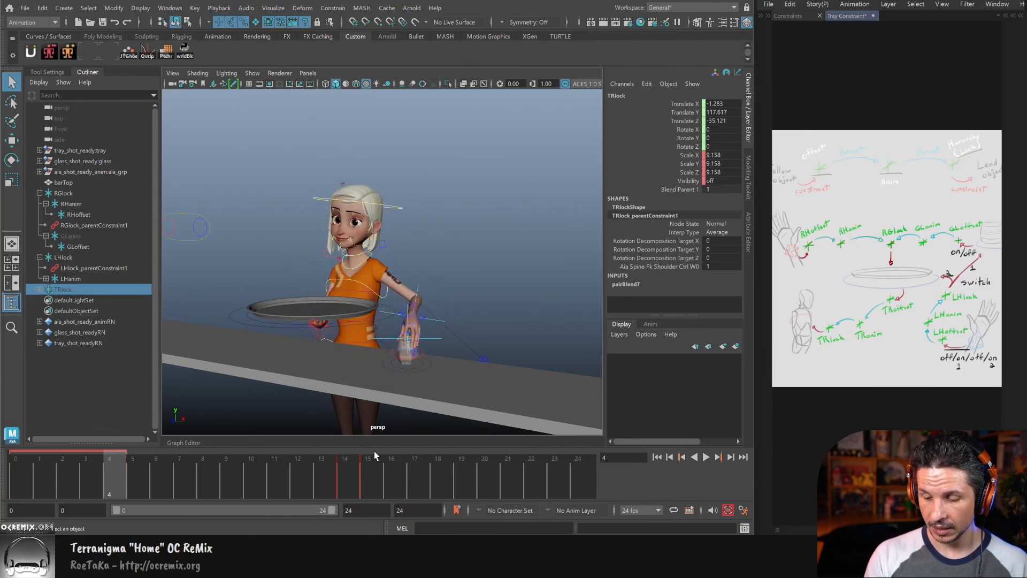
drag(320, 449, 320, 456)
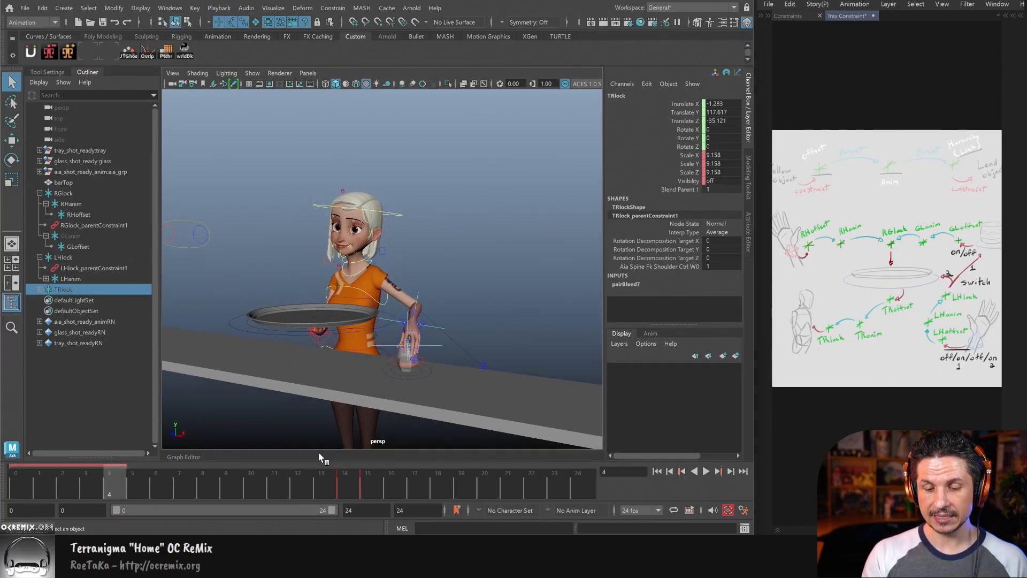